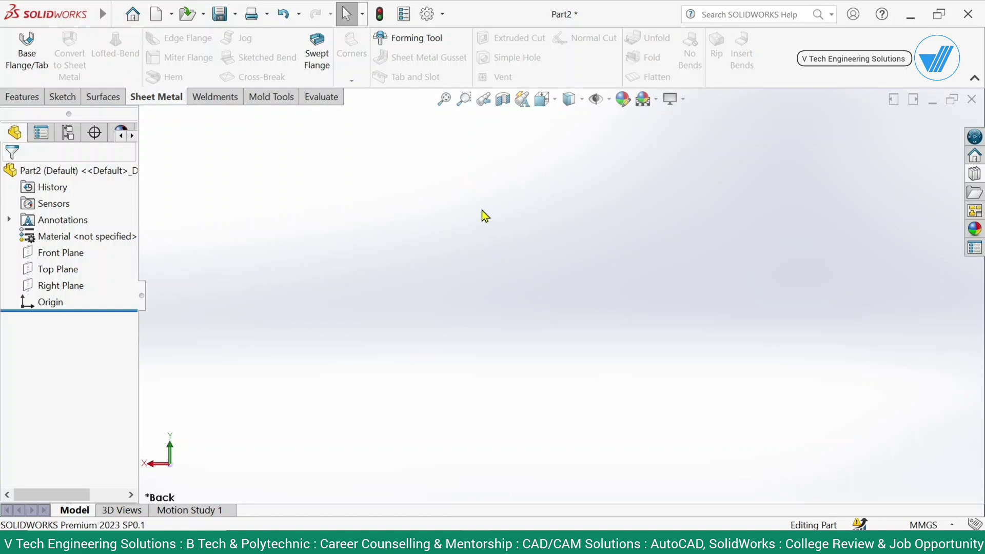
Start a Base Flange sketch on the Front Plane and draw a centre rectangle about 457 by 263 mm from the origin.
click(26, 51)
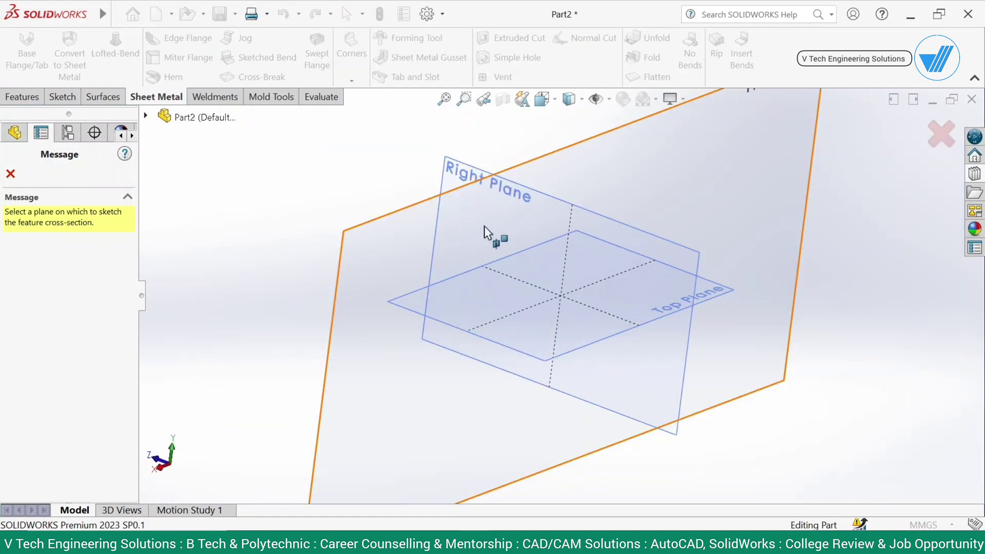
click(495, 275)
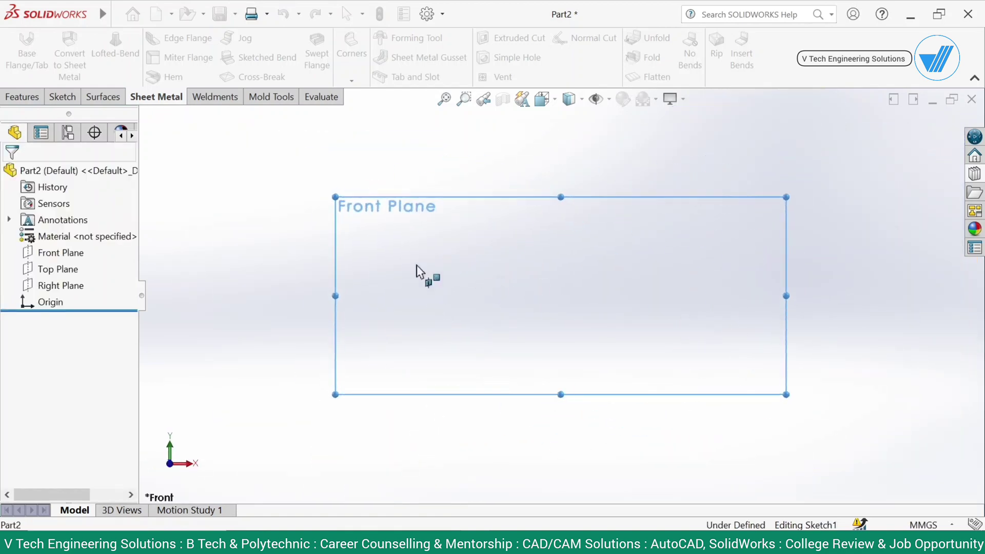
click(92, 57)
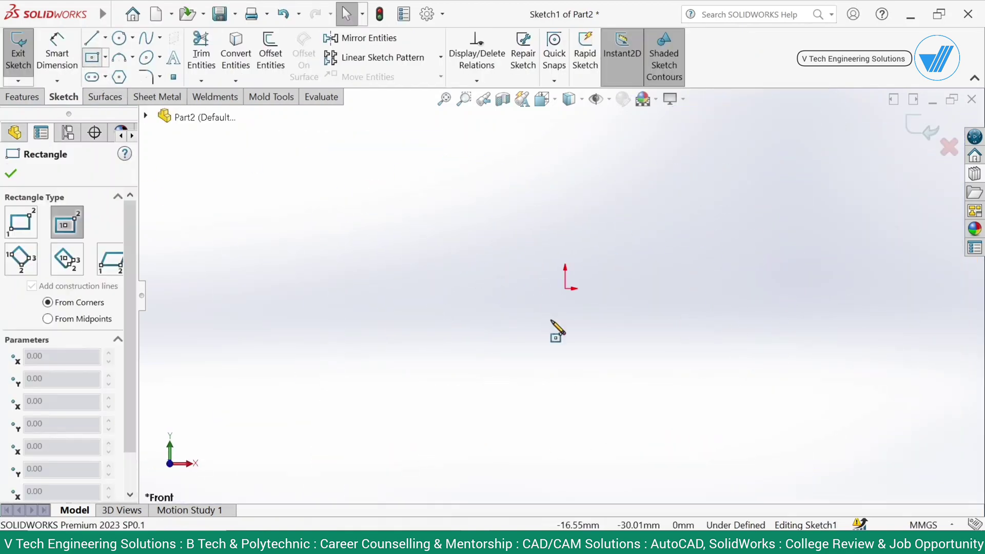
click(565, 288)
click(338, 169)
scroll(530, 300, up, 2)
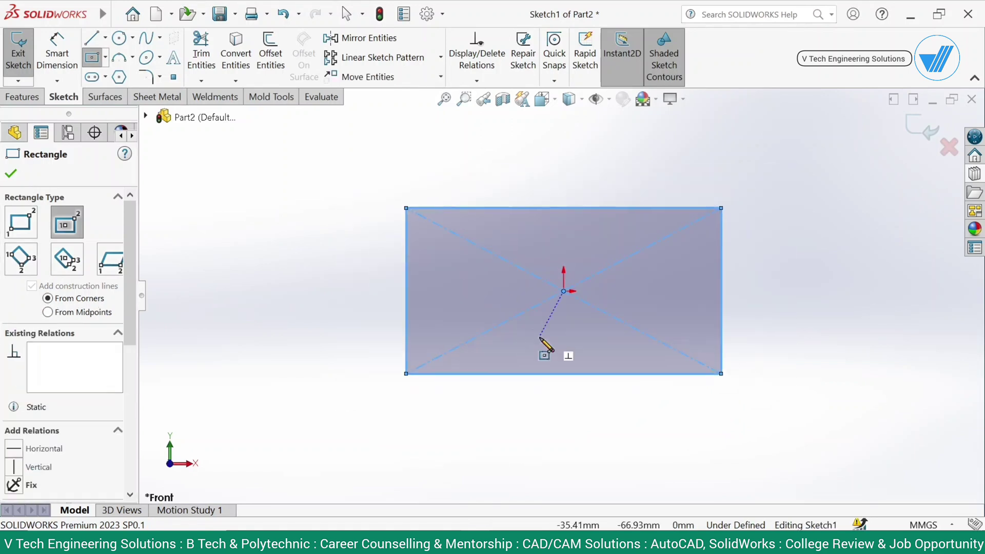
Dimension the rectangle's width to 500 mm and its height to 250 mm.
right_drag(542, 335, 563, 205)
click(564, 207)
click(574, 185)
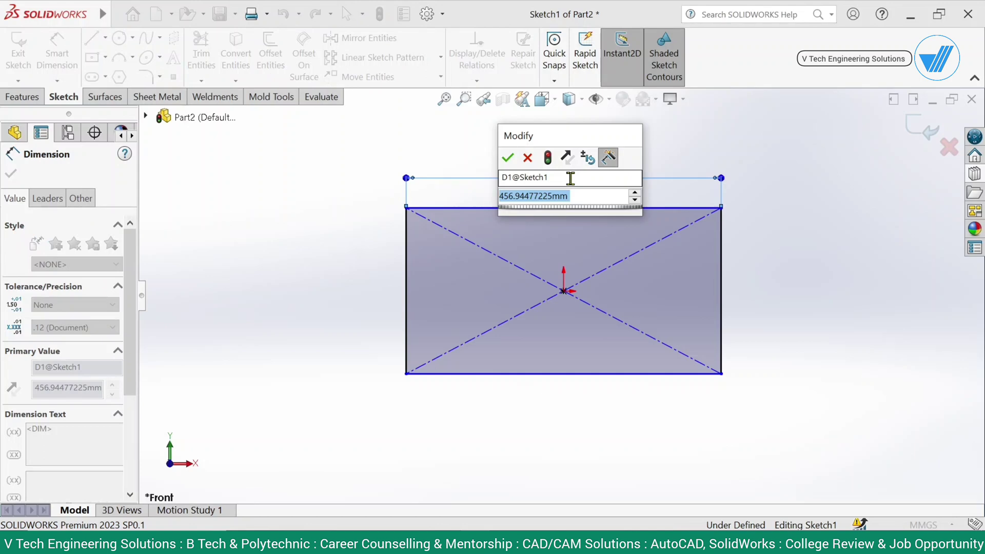
text(500)
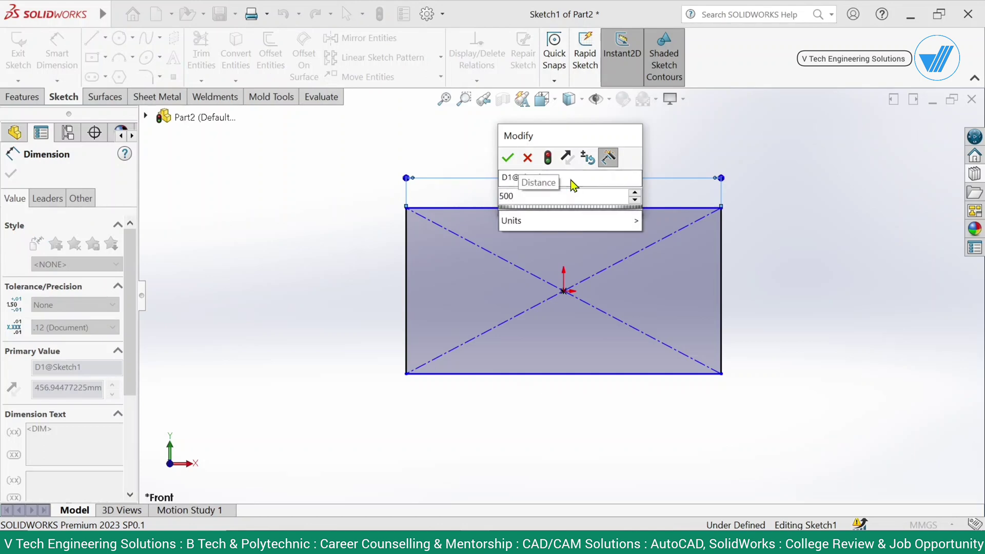
key(Return)
click(722, 279)
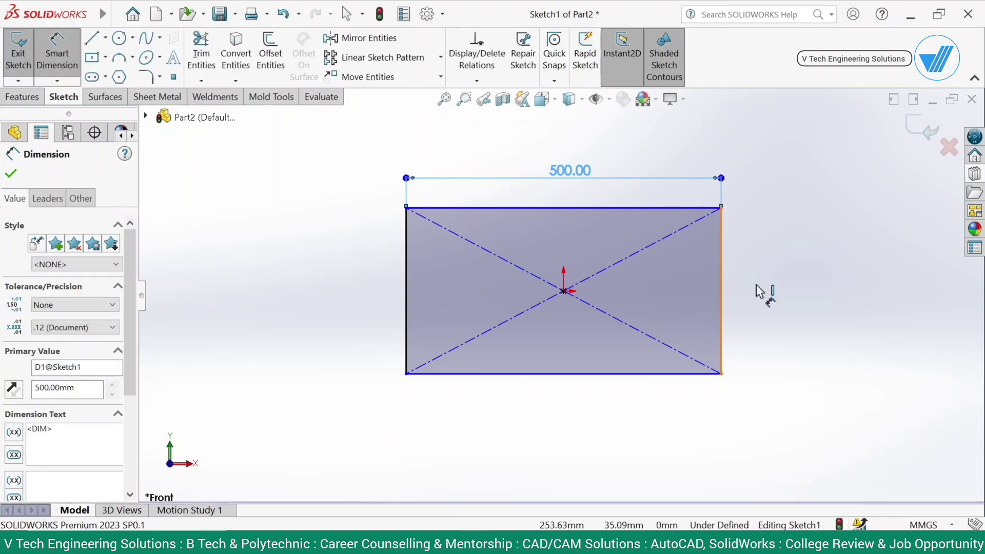
click(762, 292)
text(250)
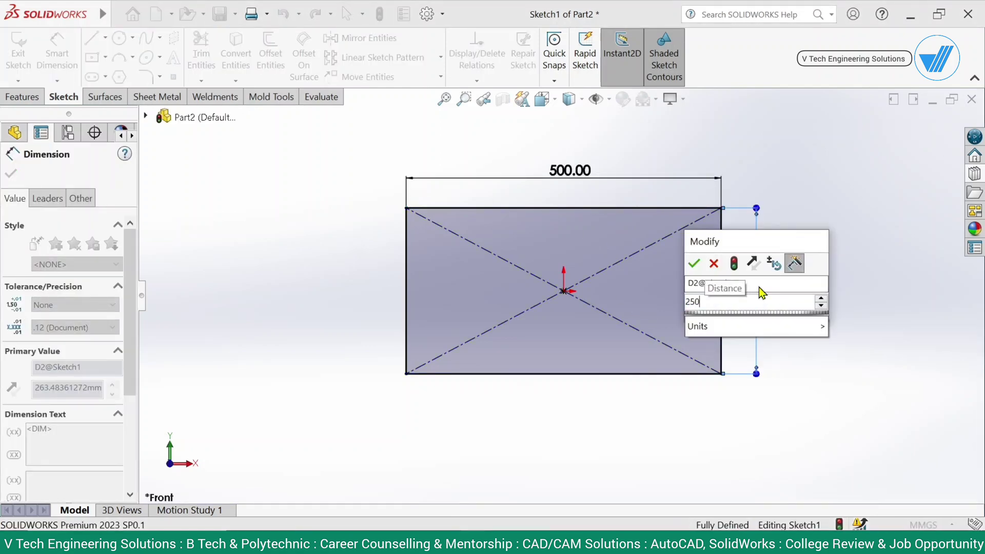
key(Return)
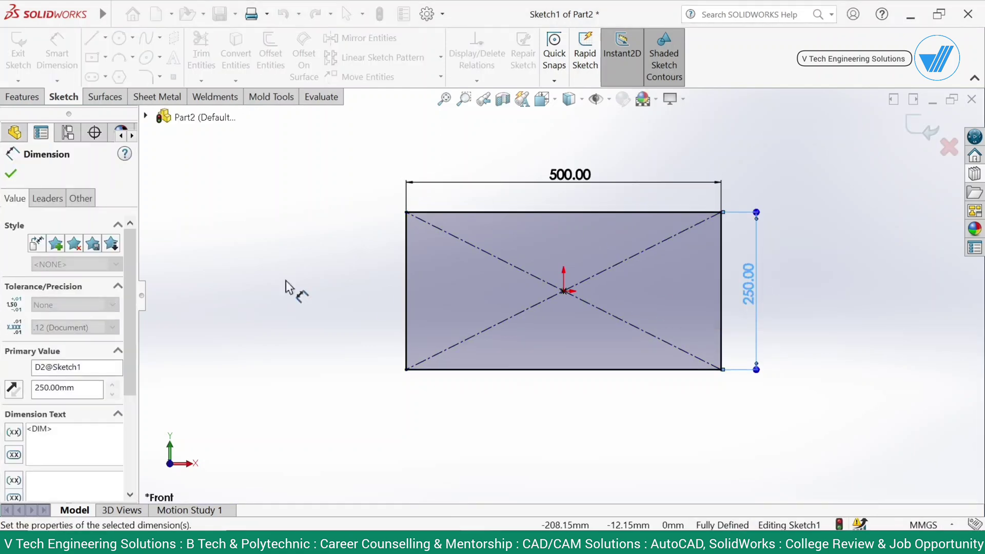
Create a Base Flange from the rectangle sketch with 2 mm thickness and a K-Factor of 0.35.
click(145, 102)
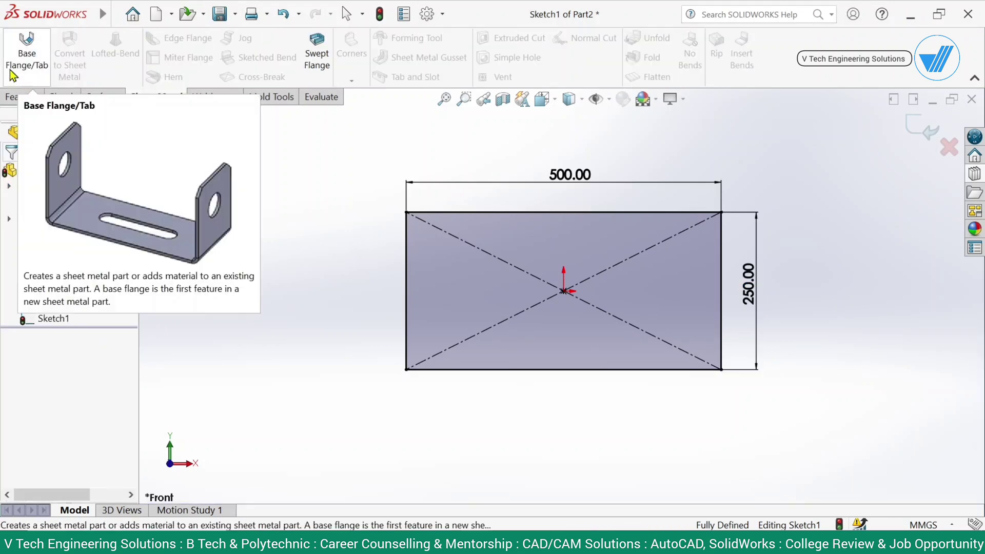
click(26, 55)
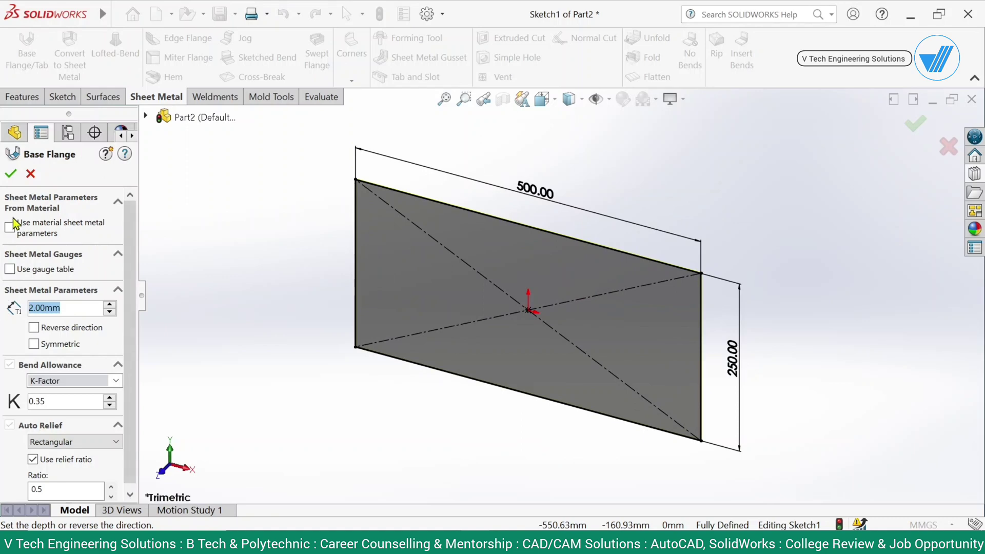
click(11, 174)
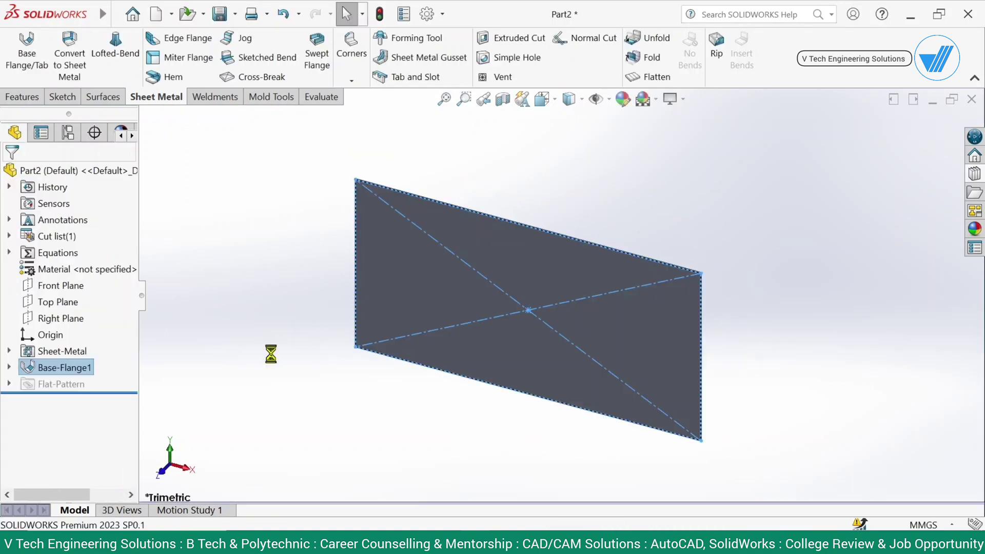
Apply the Plain White scene and colour the whole part medium blue-violet from the standard swatches.
click(651, 99)
click(699, 141)
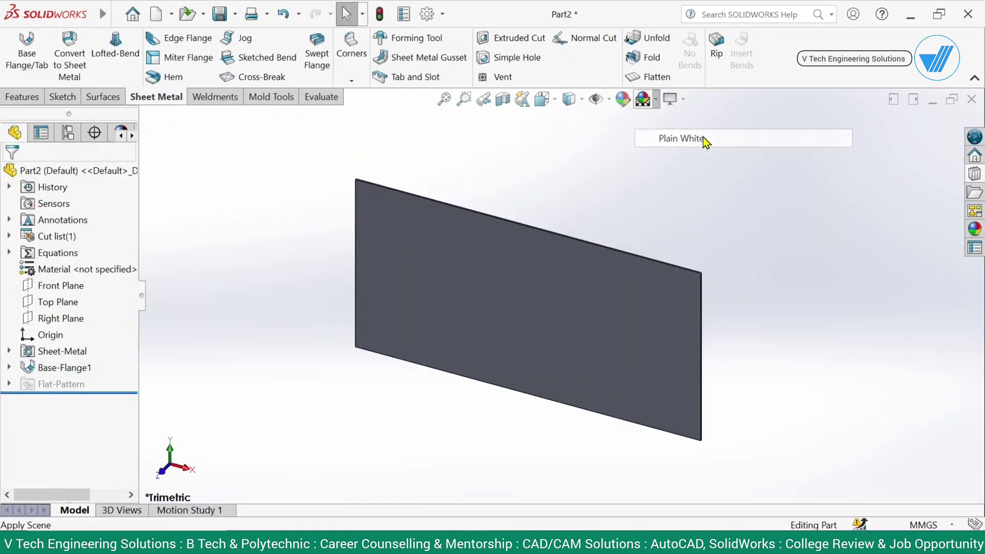
click(622, 102)
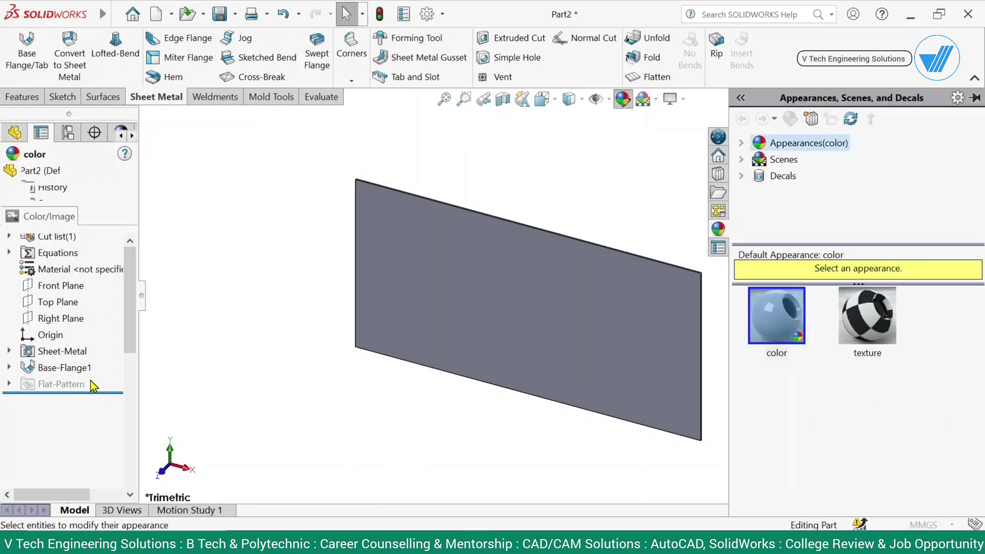
click(82, 456)
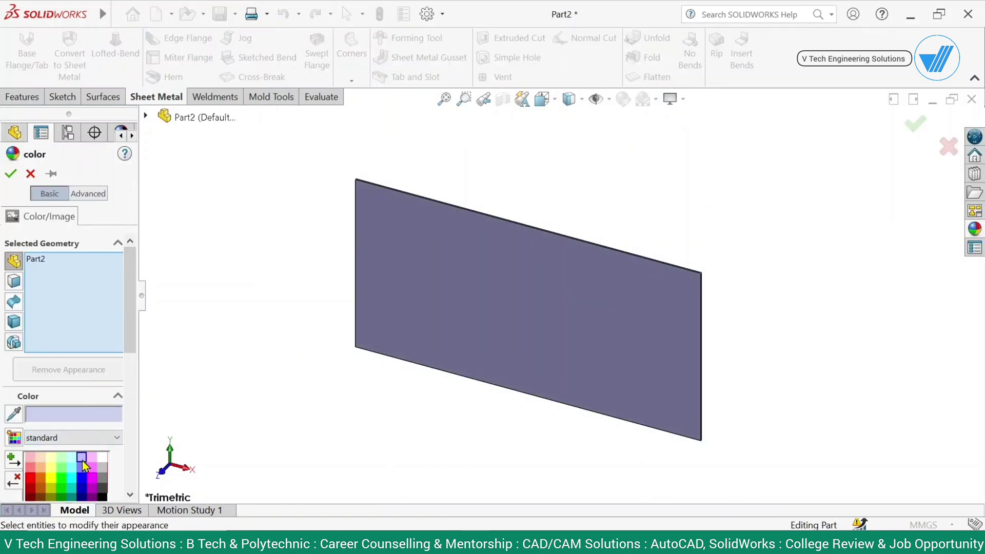
click(82, 465)
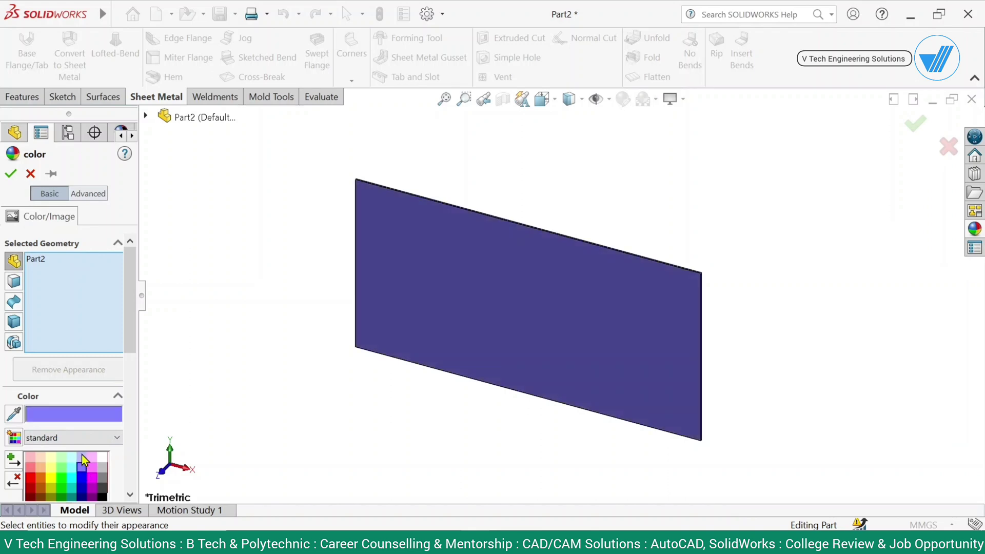
click(11, 173)
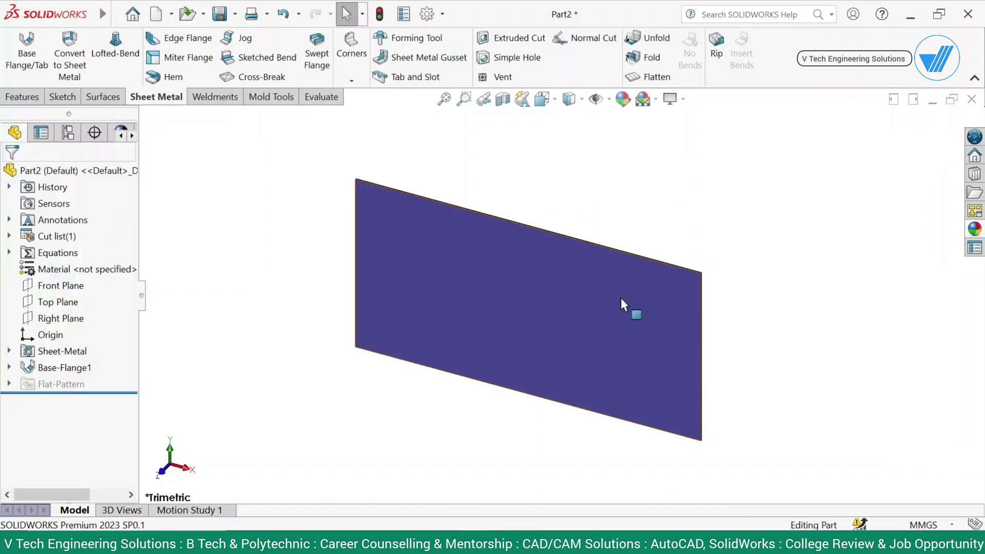
View the plate's large face straight on and save the part to the Desktop with a person's first name as file name.
click(620, 297)
click(734, 273)
click(284, 324)
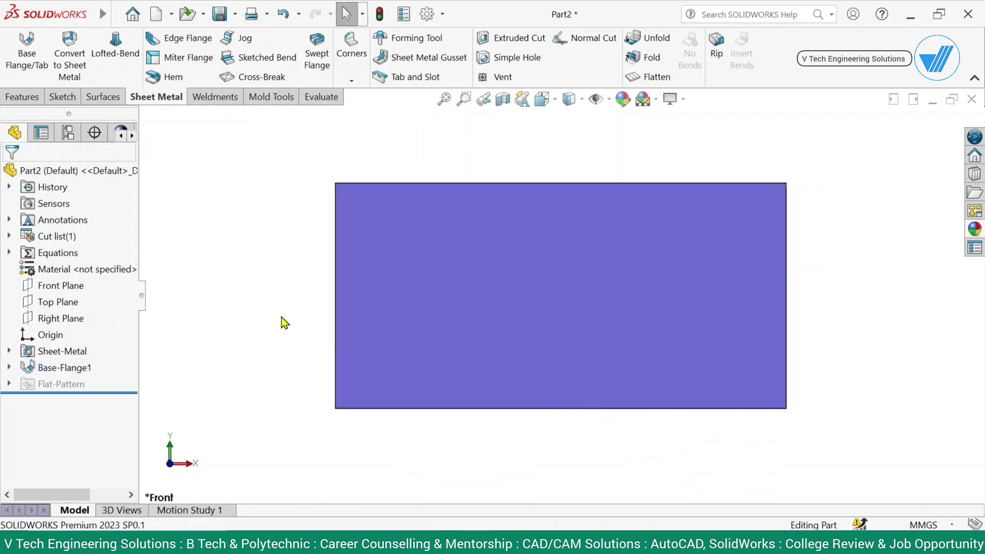
key(ctrl+s)
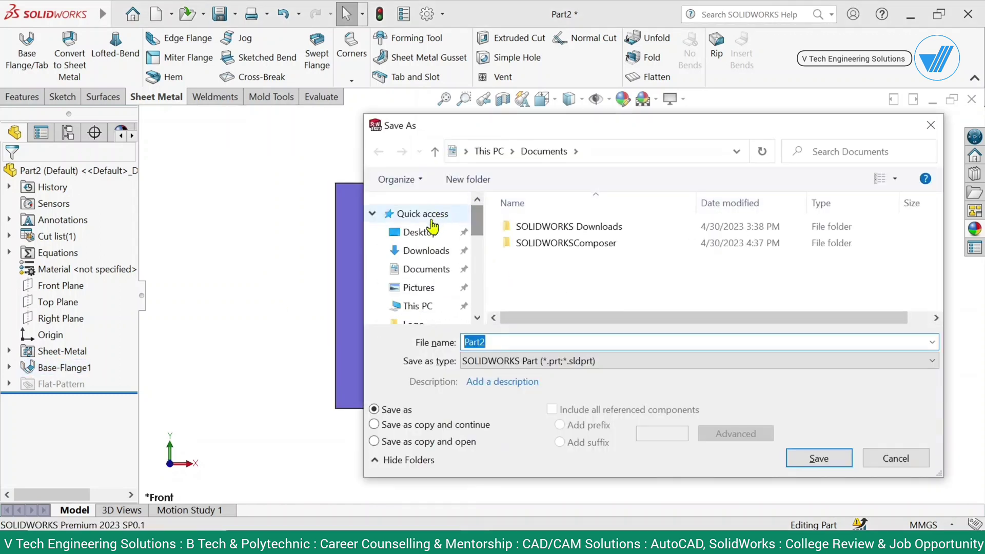
click(420, 232)
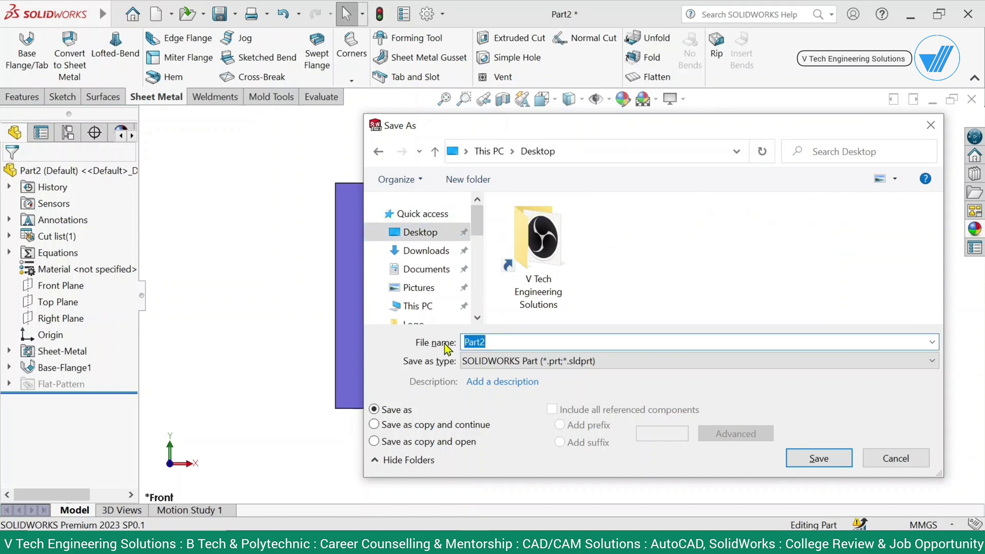
text(Vinay)
key(Return)
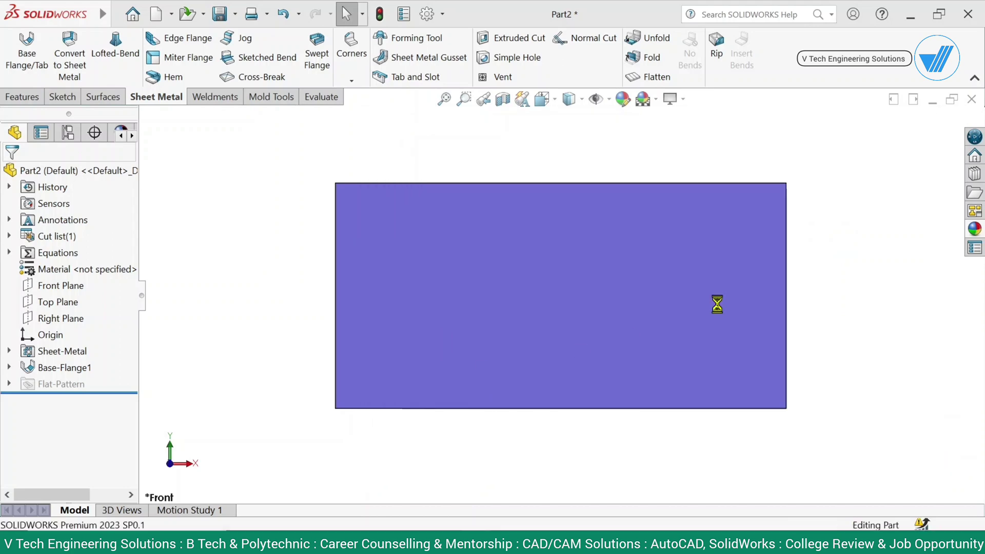
click(532, 286)
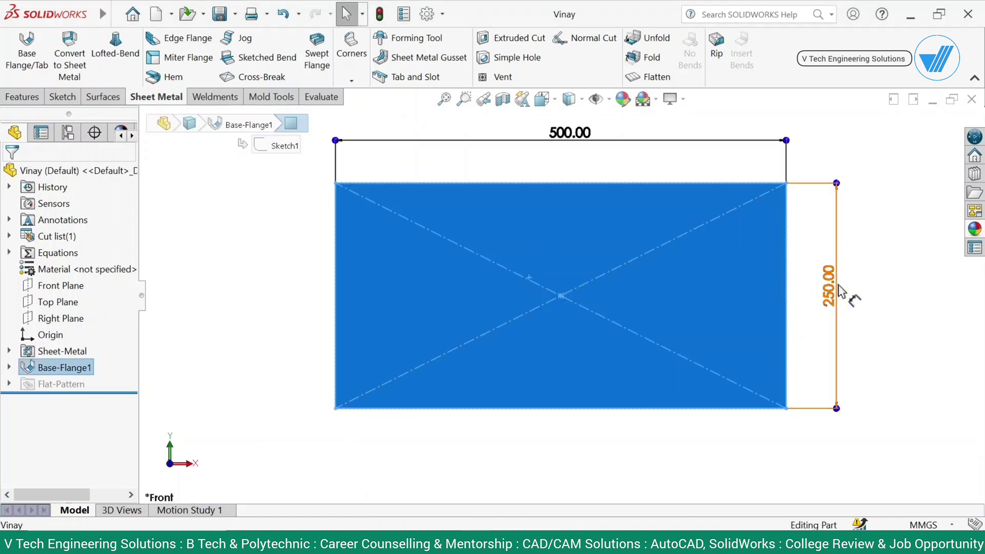
click(882, 282)
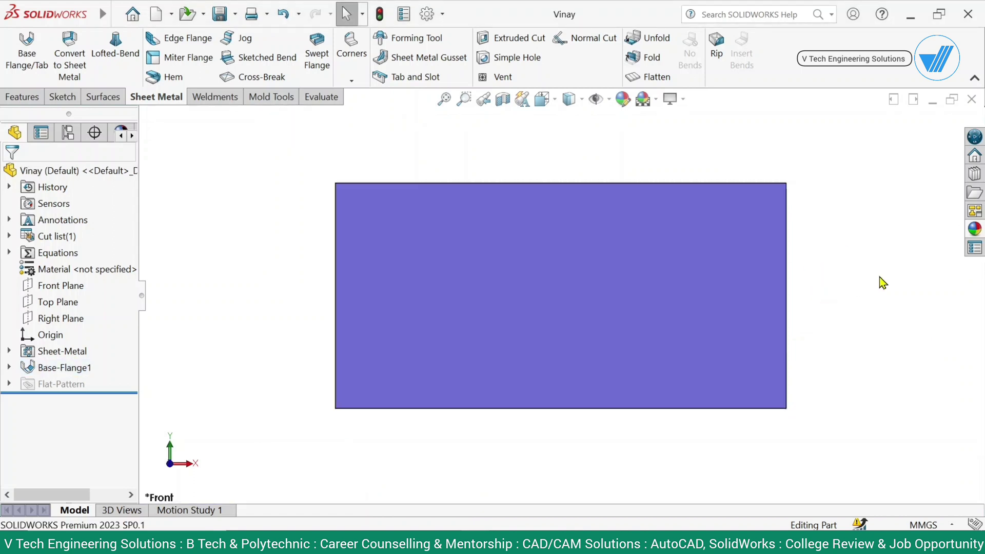
Create a new part document and start an Extruded Boss/Base sketch on the Front Plane.
click(156, 14)
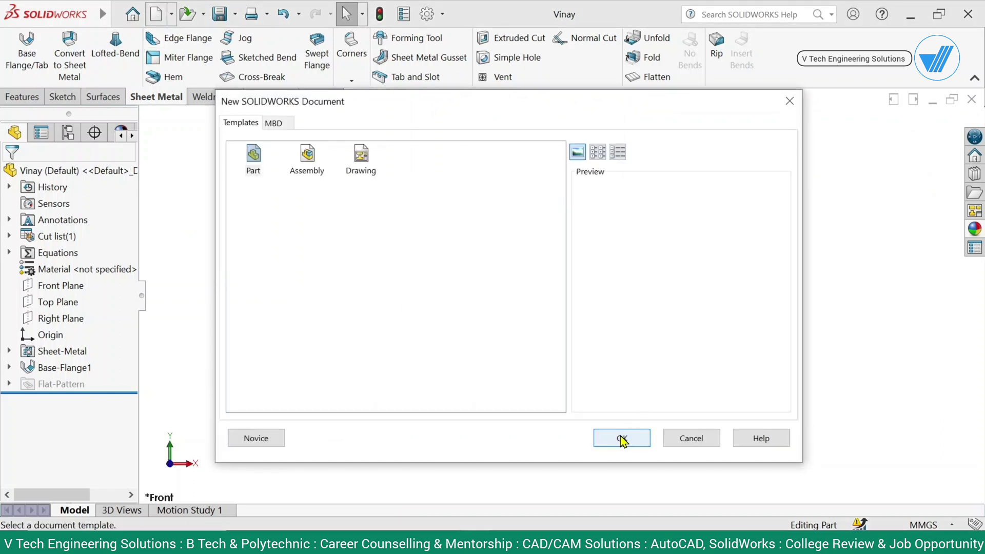
click(622, 438)
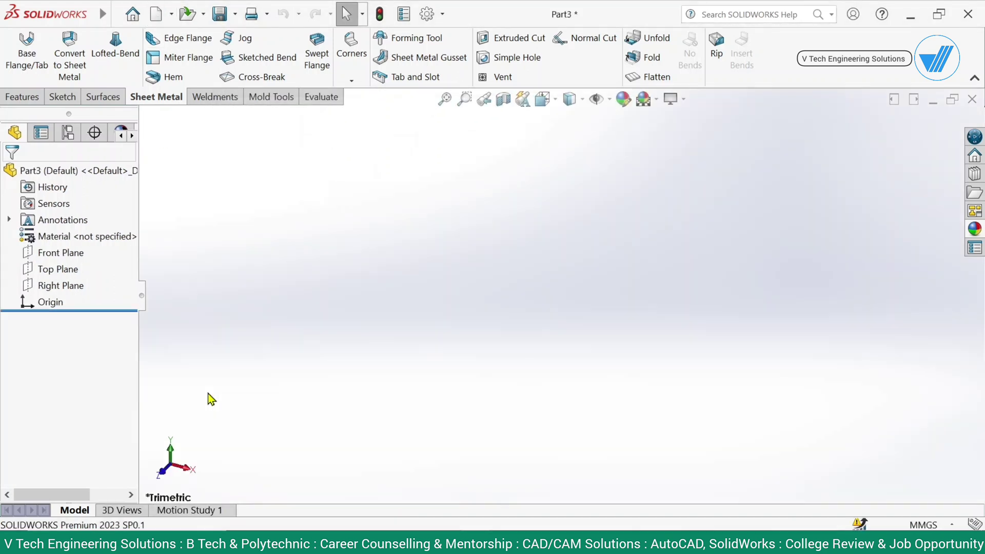
click(23, 97)
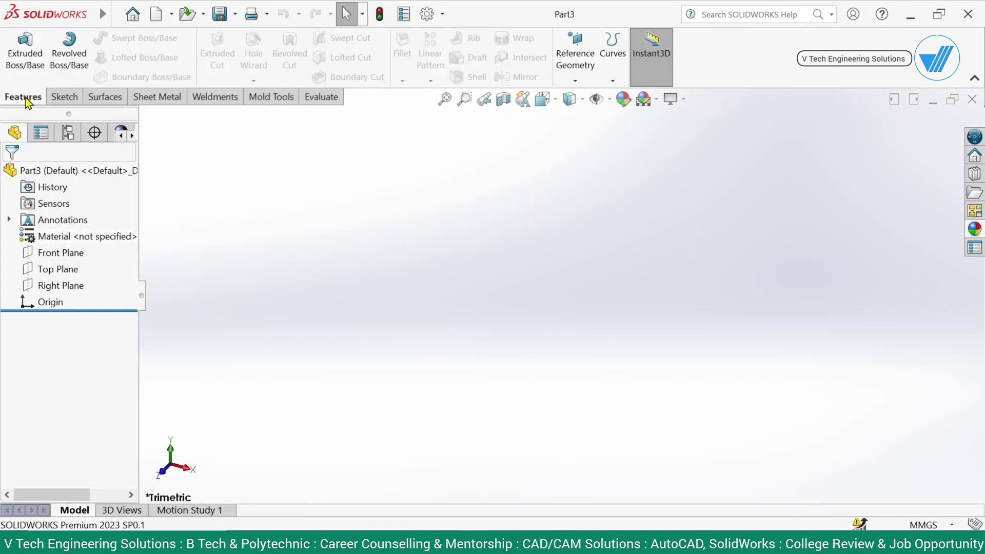
click(35, 56)
click(444, 202)
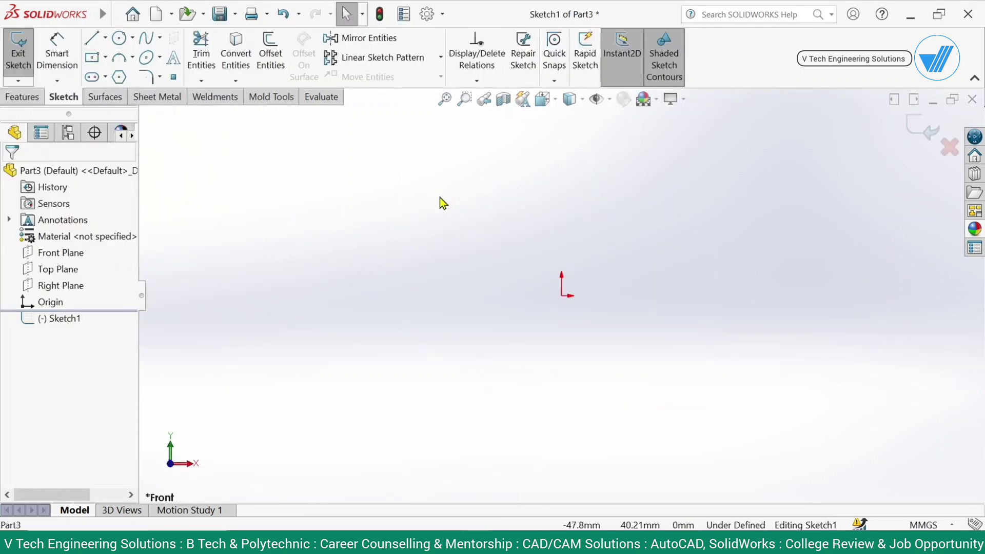
Sketch a centre rectangle about 260 mm wide from the origin.
click(92, 57)
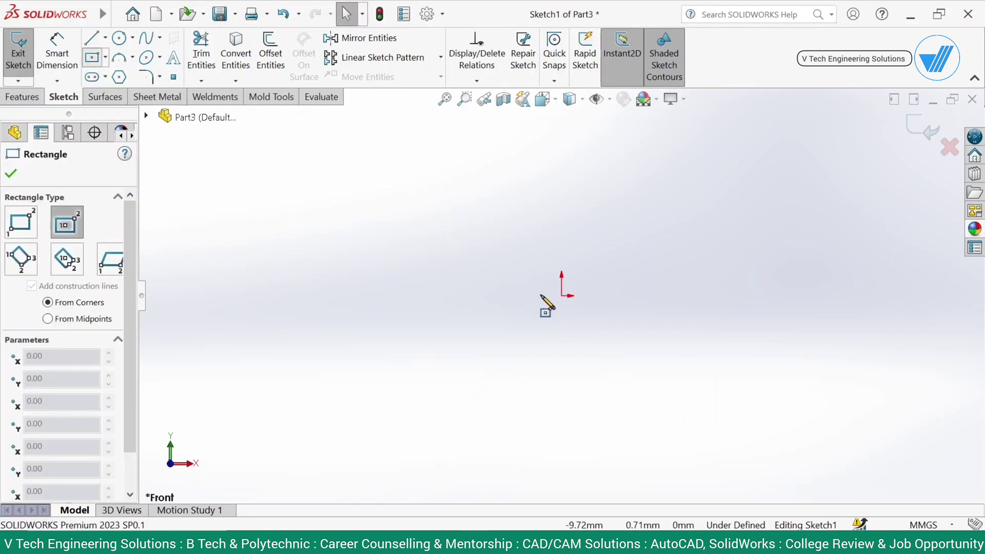
click(561, 296)
click(232, 176)
Dimension the new part's rectangle to 500 mm along the top edge and 250 mm along the right edge.
right_drag(411, 293, 418, 171)
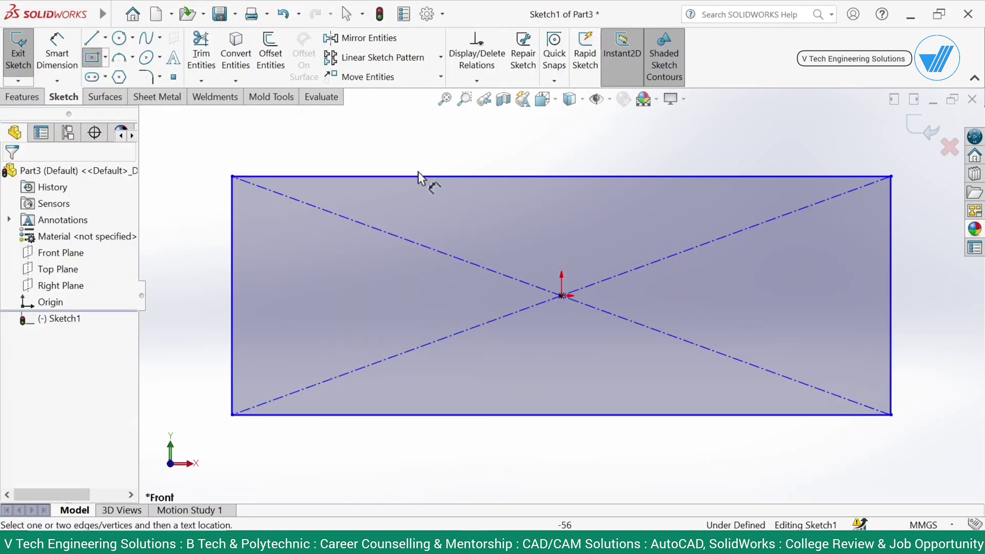
click(417, 177)
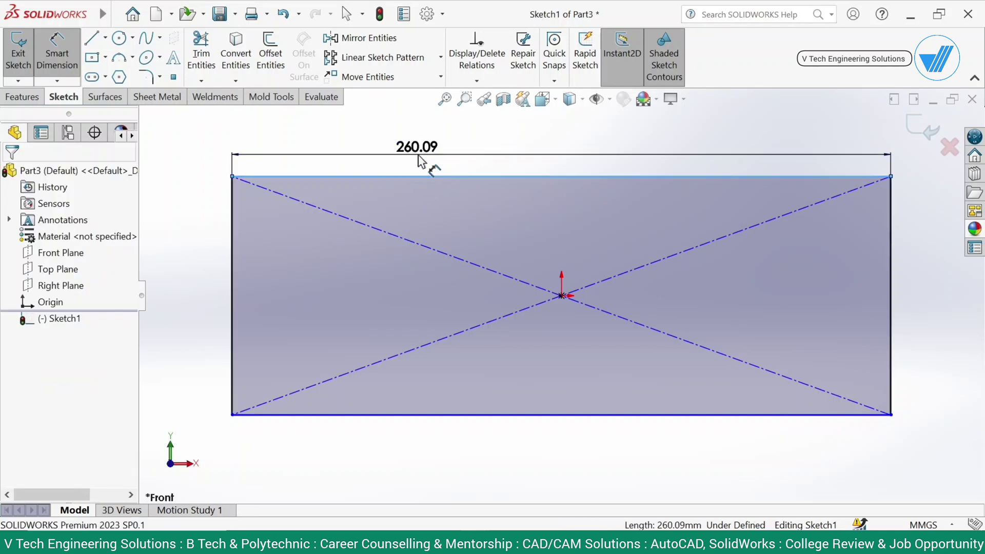
click(418, 160)
text(500)
key(Return)
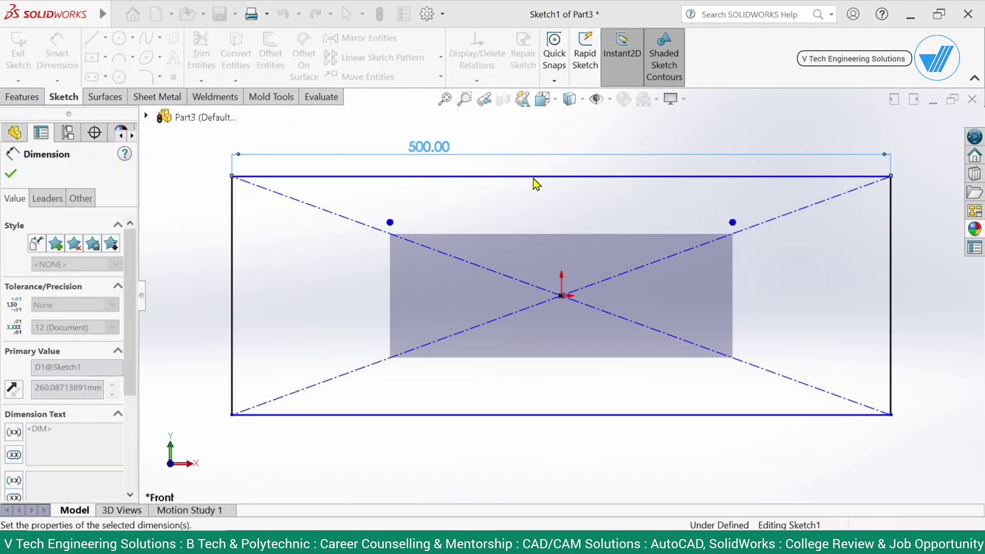
click(891, 282)
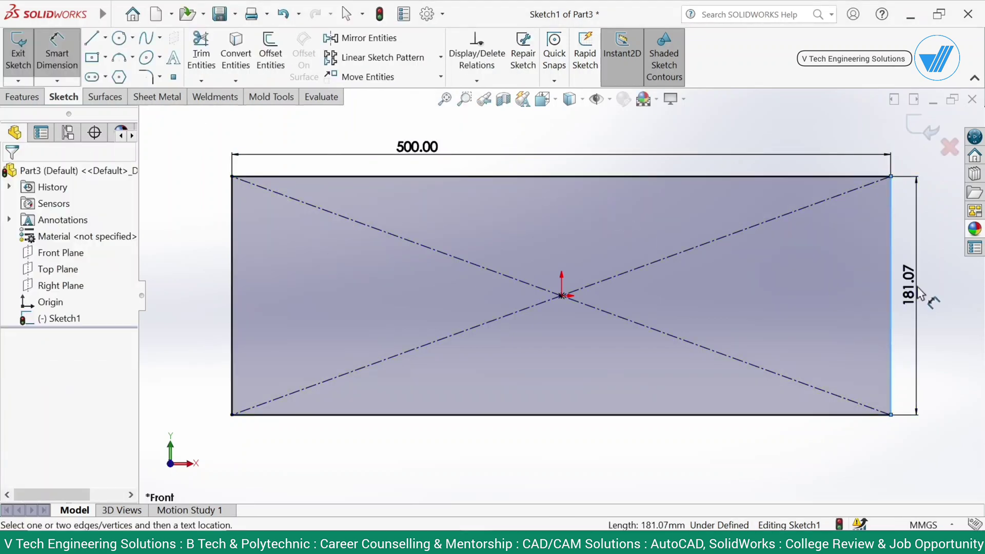
click(918, 294)
text(250)
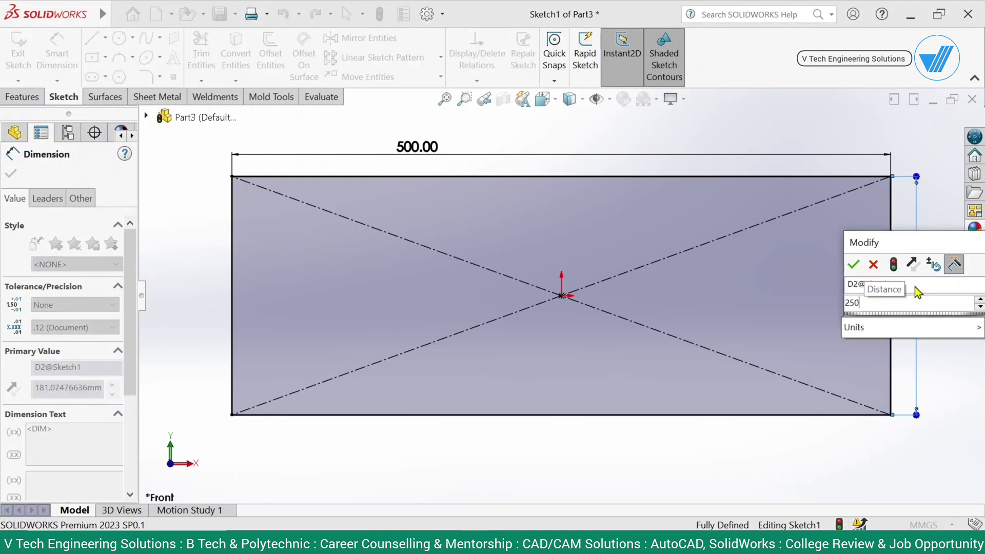
key(Return)
key(f)
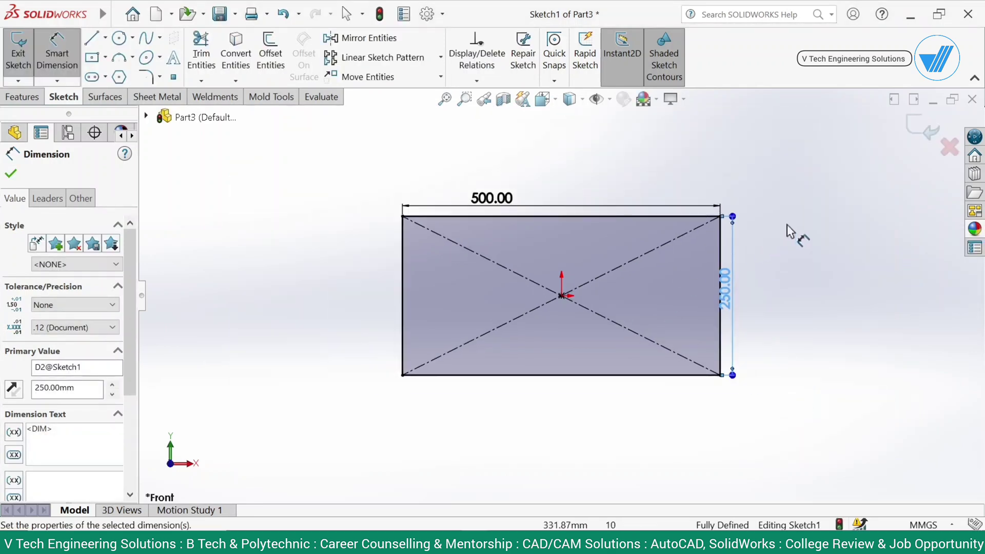
right_click(787, 225)
click(820, 262)
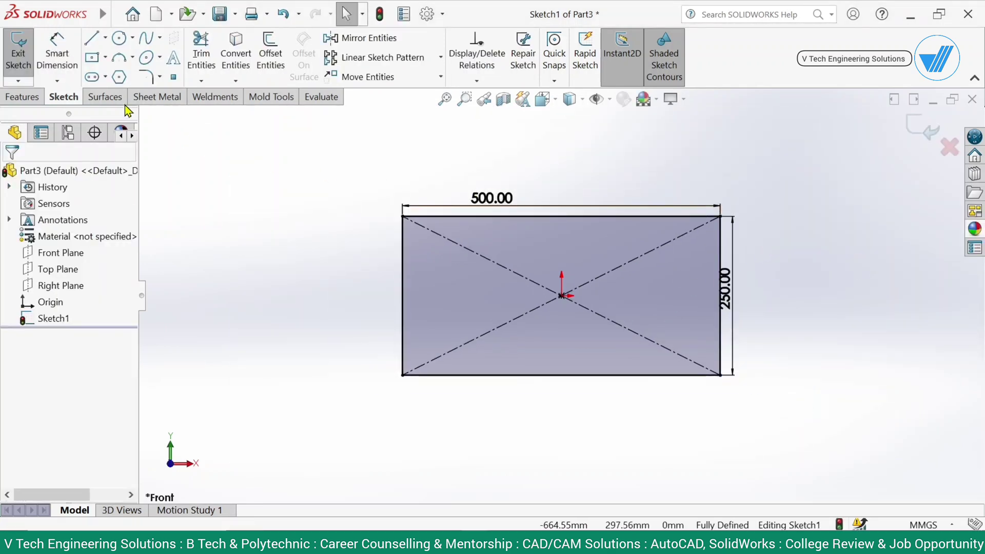
Extrude the 500 by 250 mm rectangle as a blind boss with a depth of 20 mm.
click(24, 96)
click(25, 51)
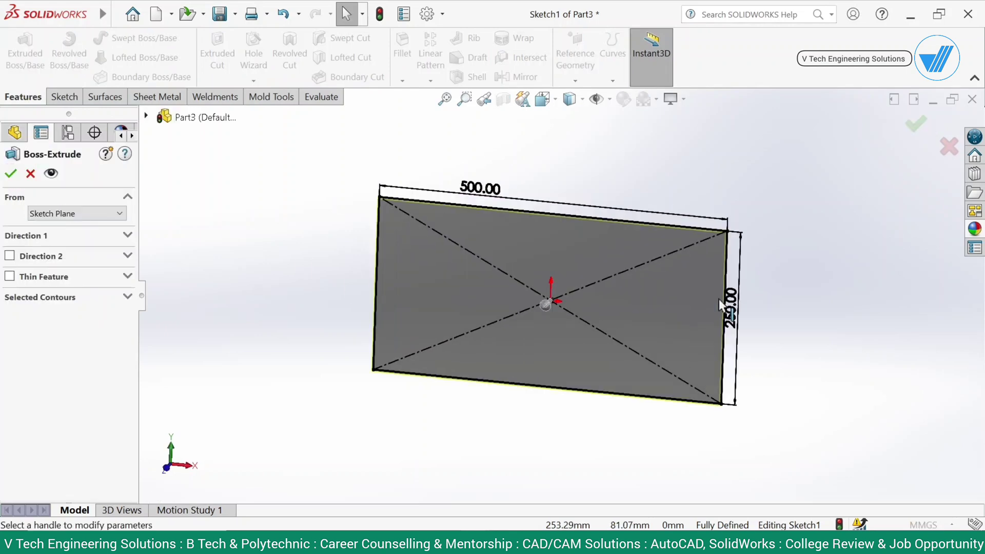
click(54, 237)
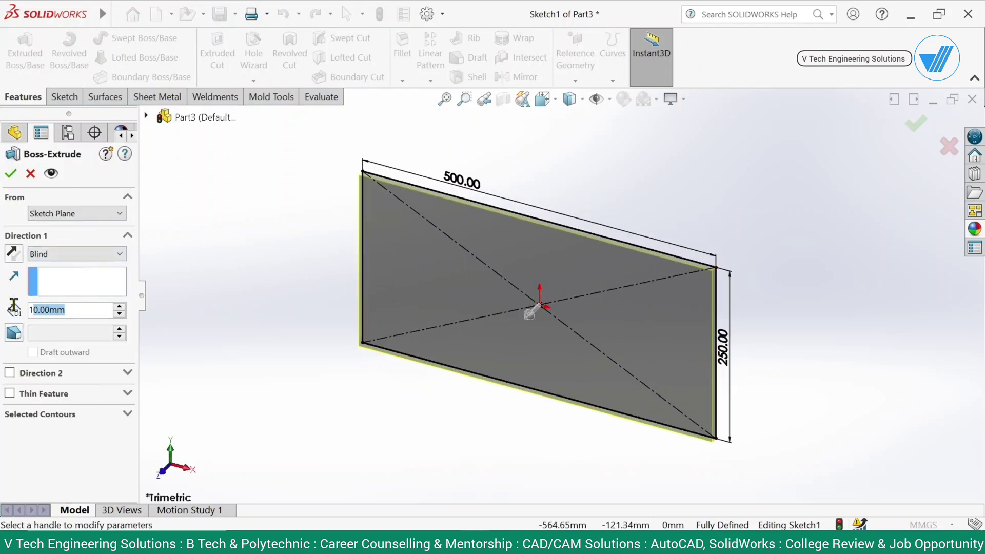
text(20)
key(Return)
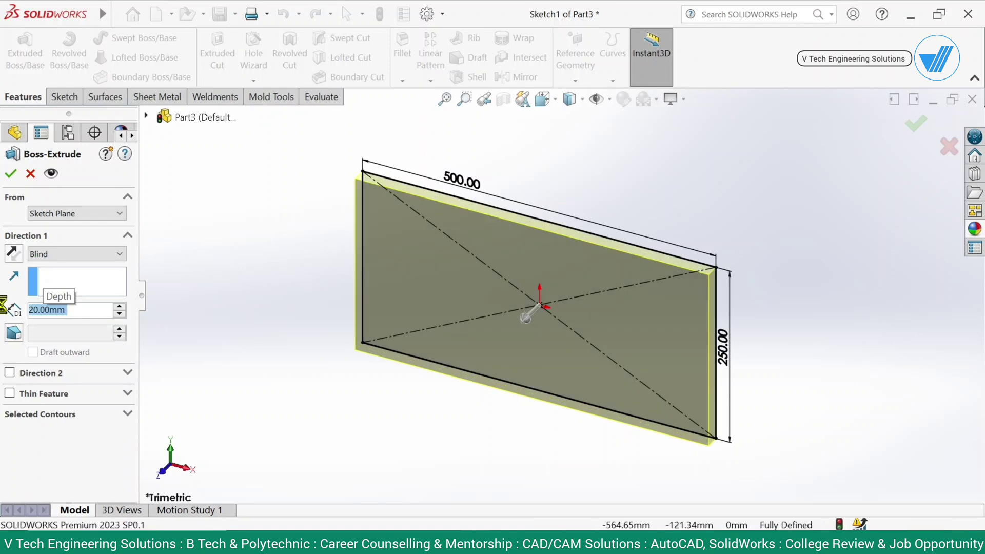
View the plate's large front face straight on and apply a light yellow standard colour to the whole part.
click(429, 306)
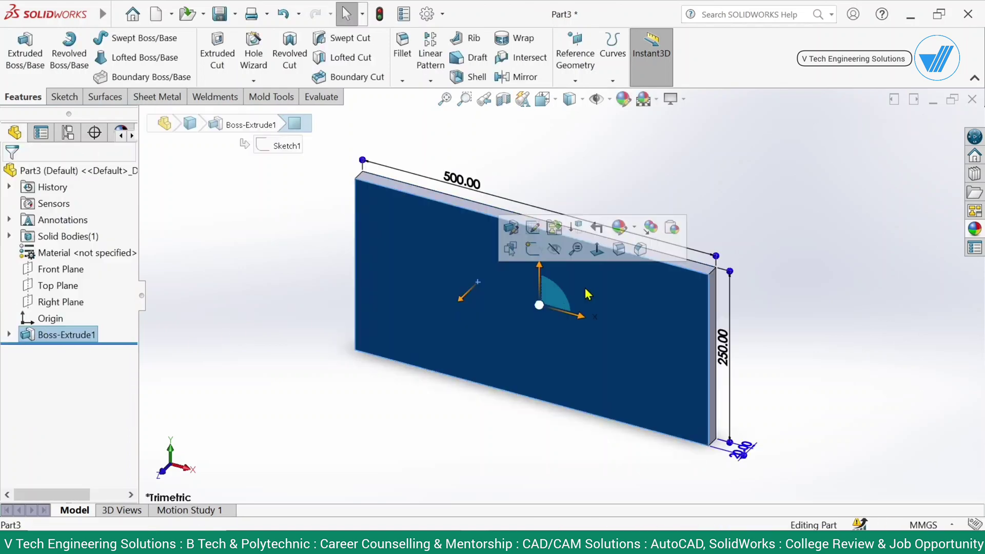
click(597, 249)
key(Escape)
click(623, 99)
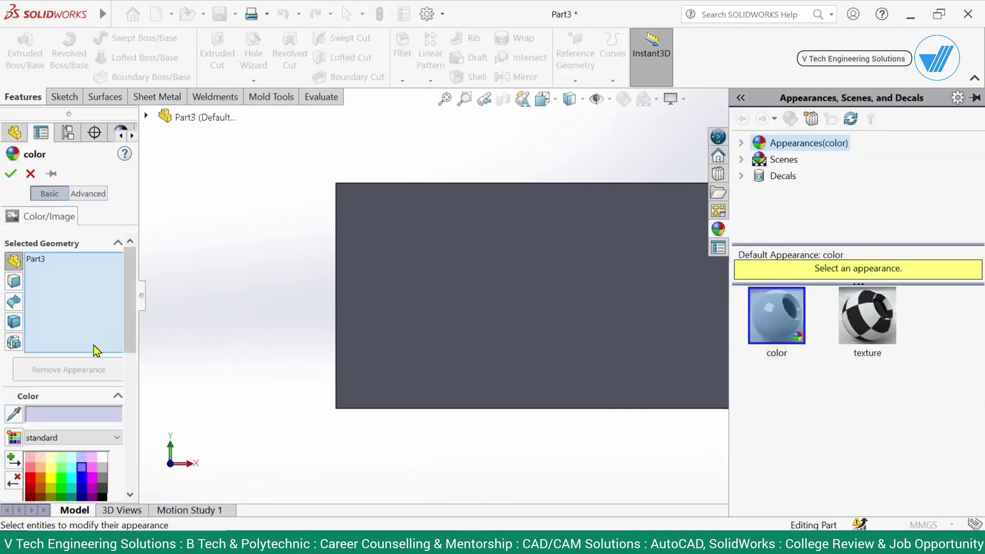
click(53, 466)
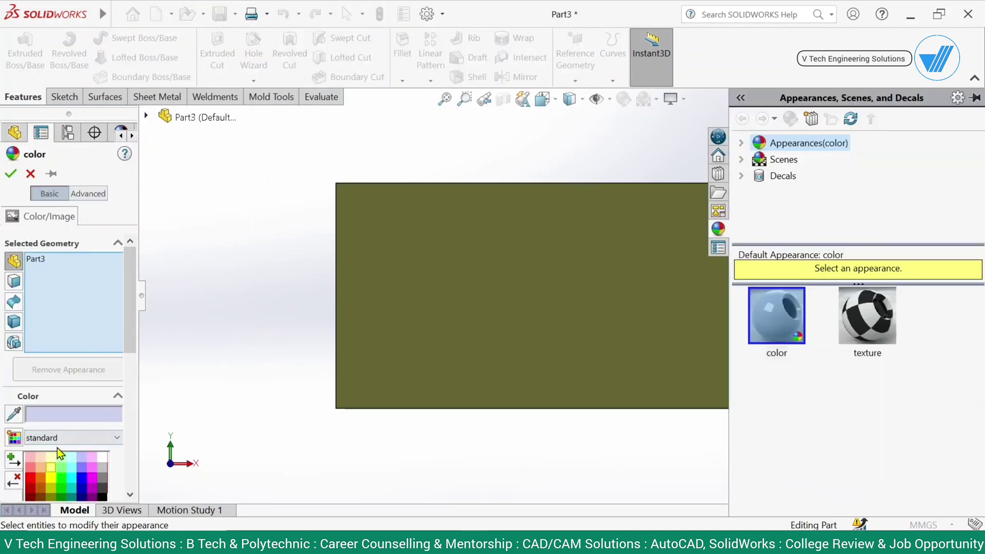
click(11, 174)
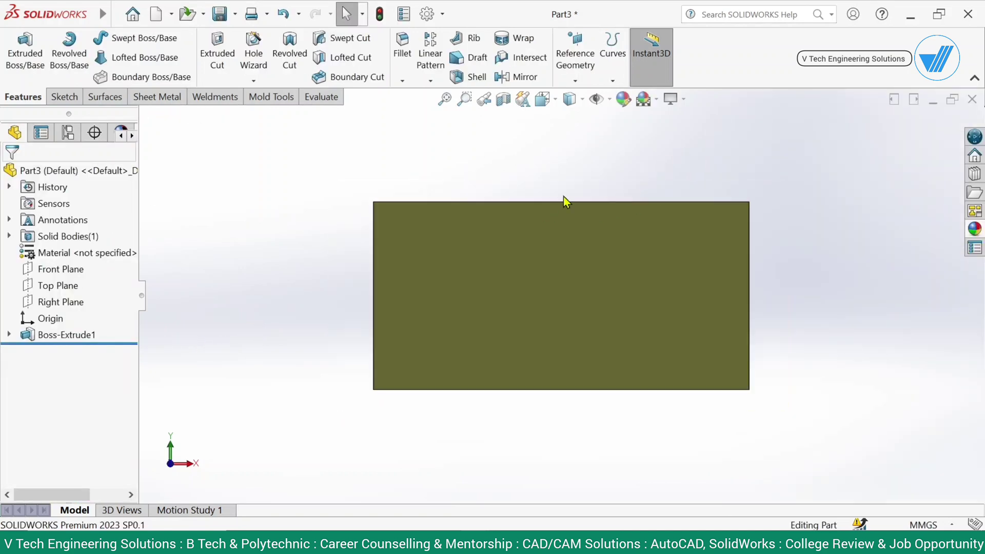
Start a sketch on the plate's front face and draw a circle about 36 mm in diameter near its upper-left corner.
click(464, 268)
click(468, 226)
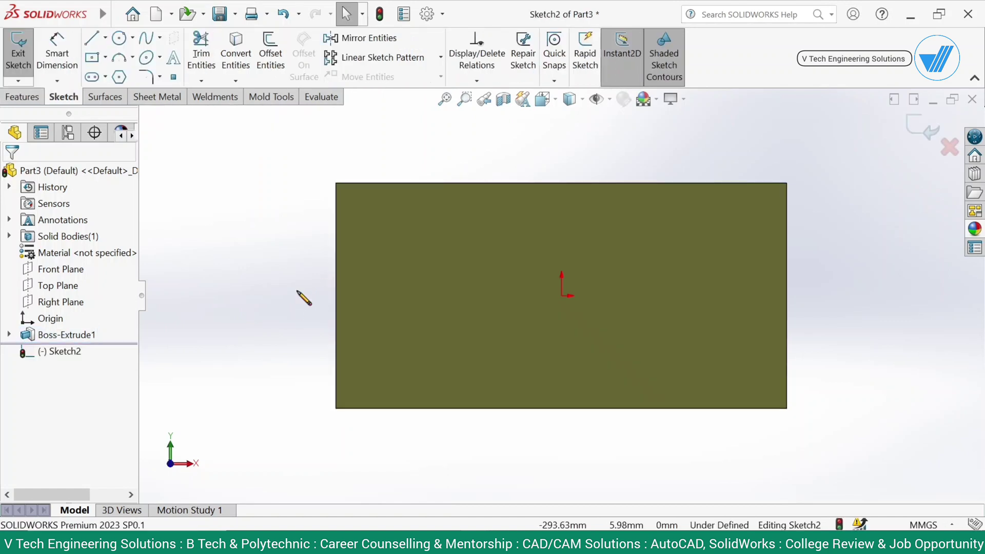
right_drag(347, 260, 371, 251)
click(376, 219)
click(383, 205)
Dimension the circle's diameter and set it to 10 mm.
right_drag(360, 329, 365, 248)
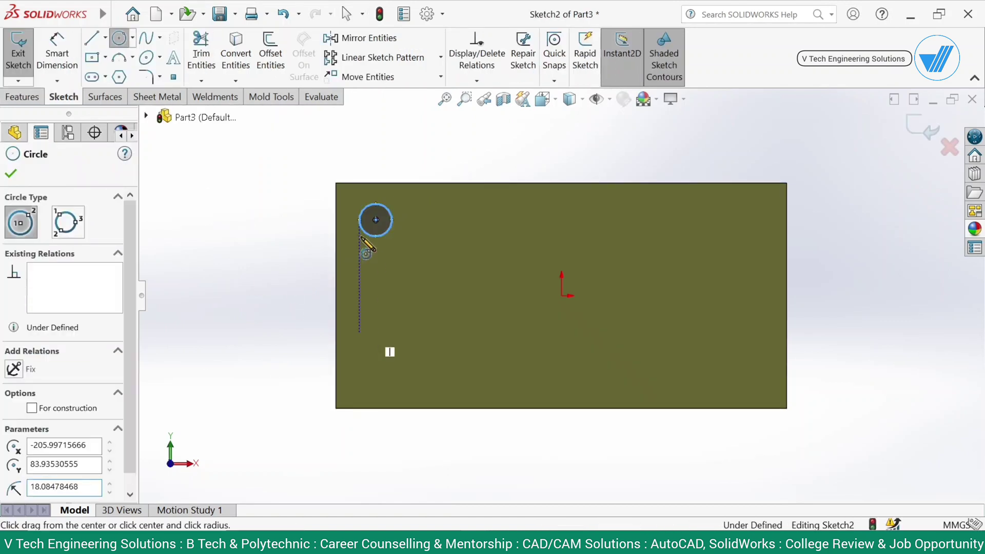
click(383, 205)
click(412, 165)
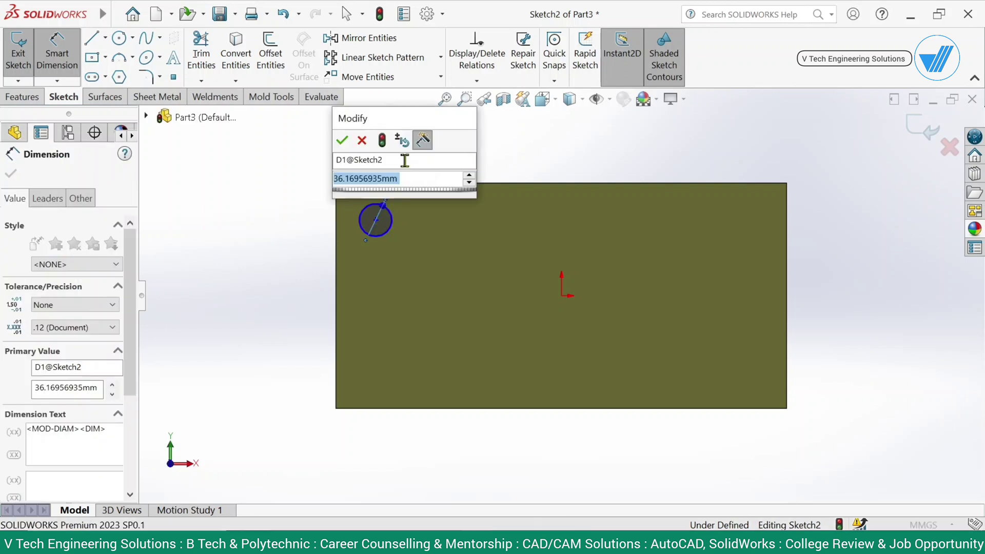
text(10)
key(Return)
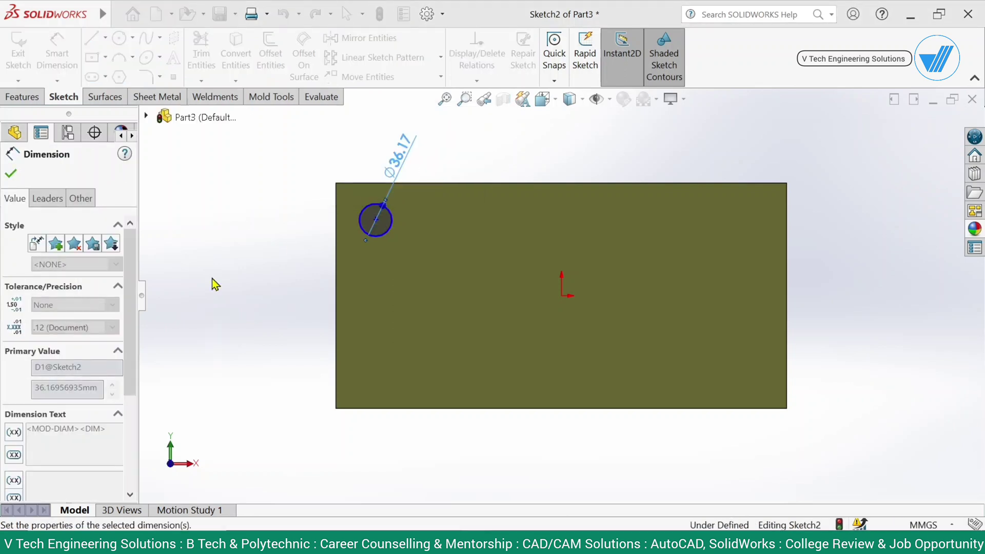
click(214, 281)
Set the circle's diameter dimension to 50 mm.
double_click(394, 176)
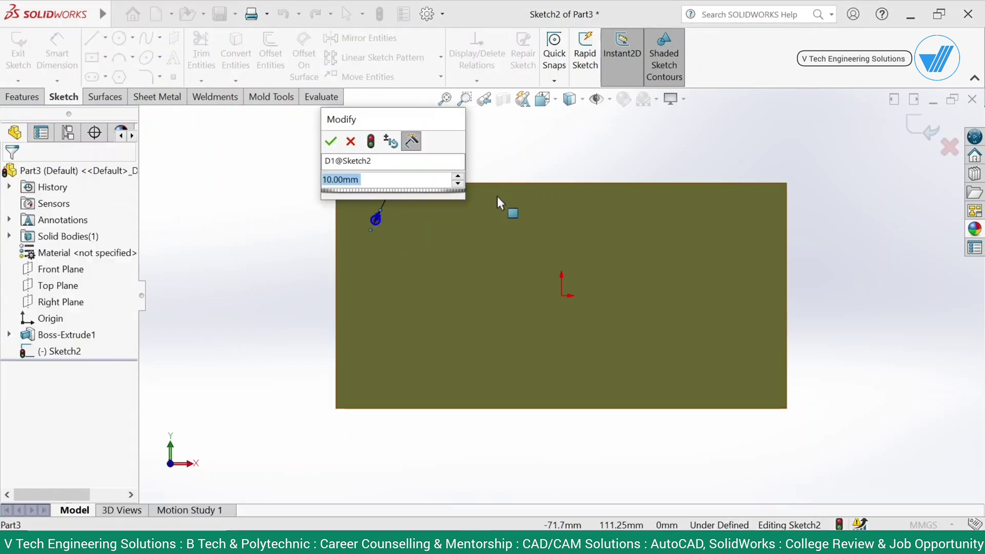
text(50)
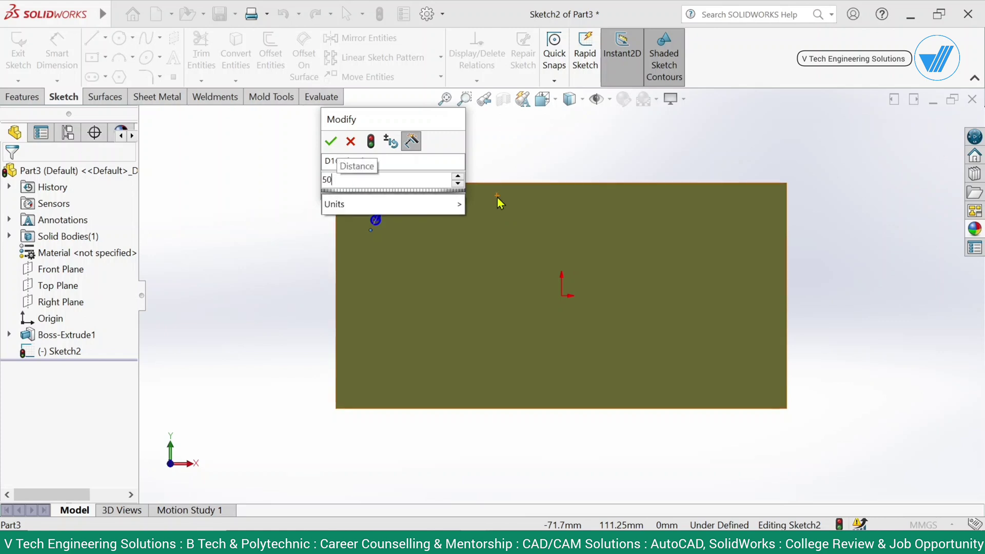
key(Return)
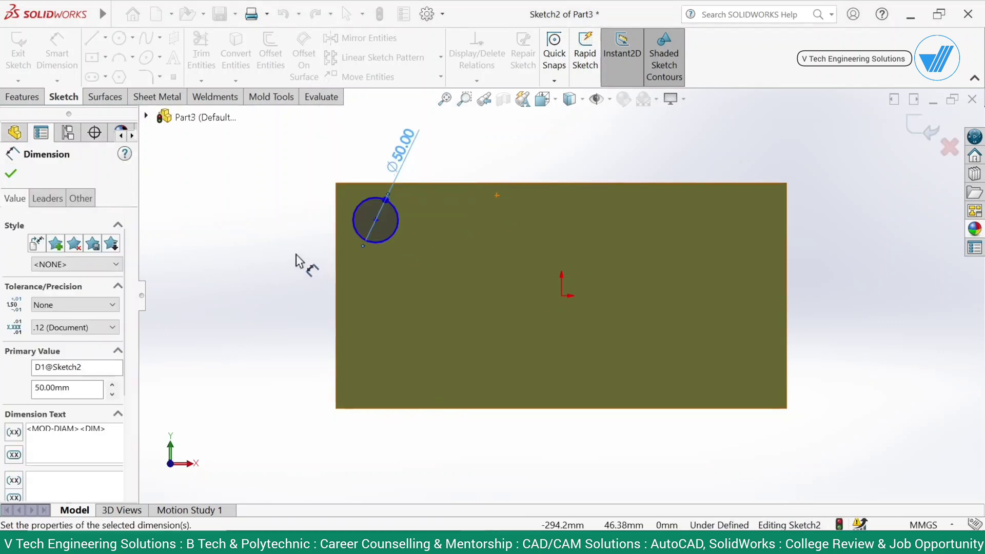
click(295, 256)
Dimension the circle's centre 50 mm below the plate's top edge.
click(399, 223)
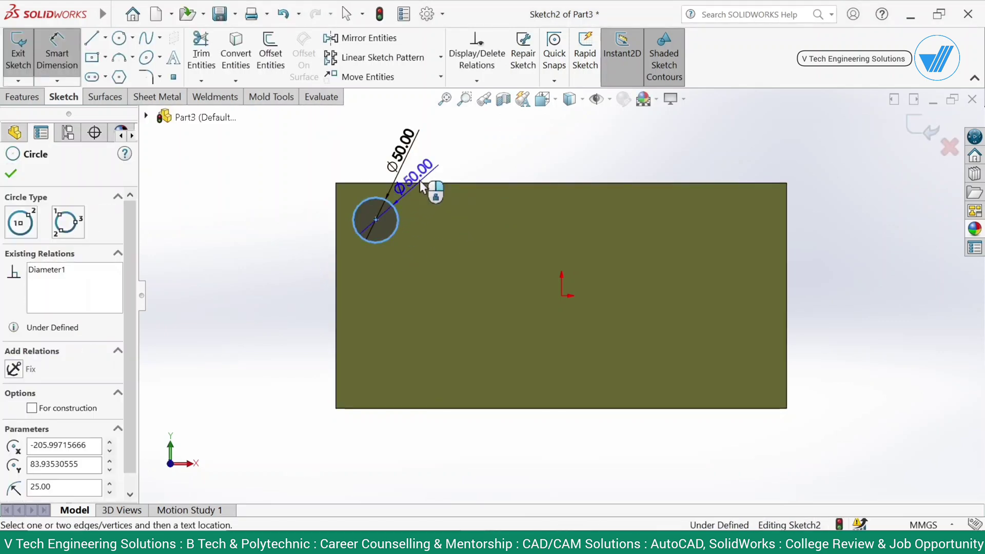
click(422, 183)
click(452, 212)
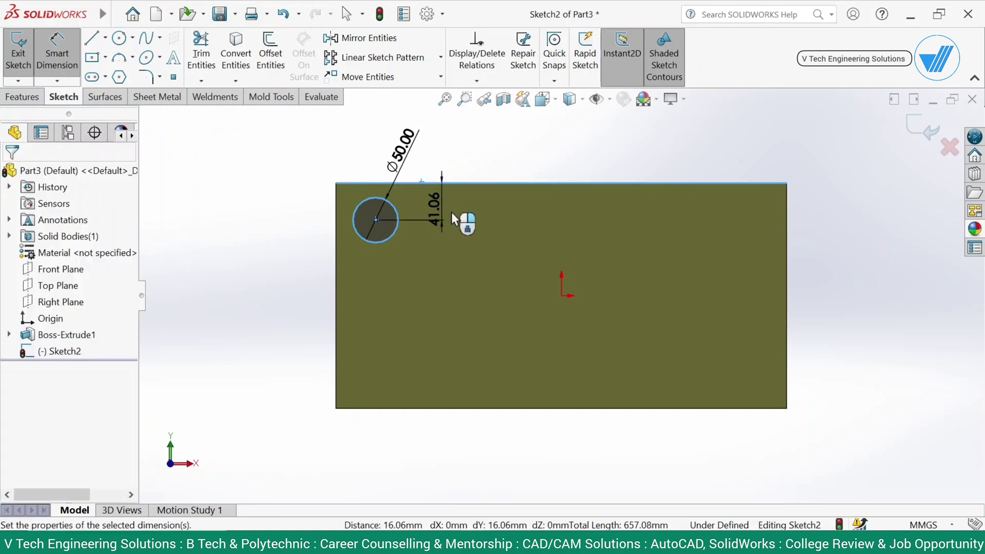
text(50)
key(Return)
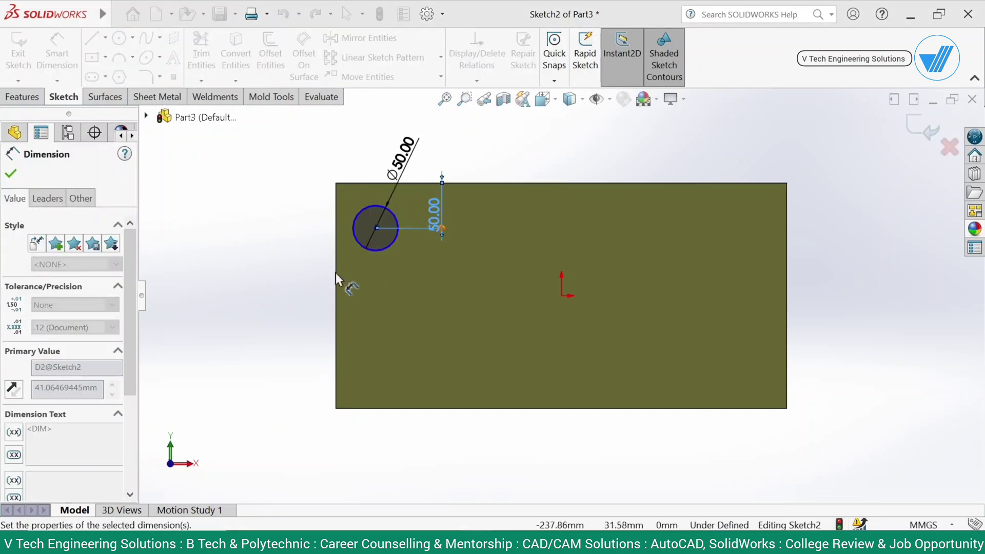
Dimension the circle's centre 50 mm from the plate's left edge.
click(343, 222)
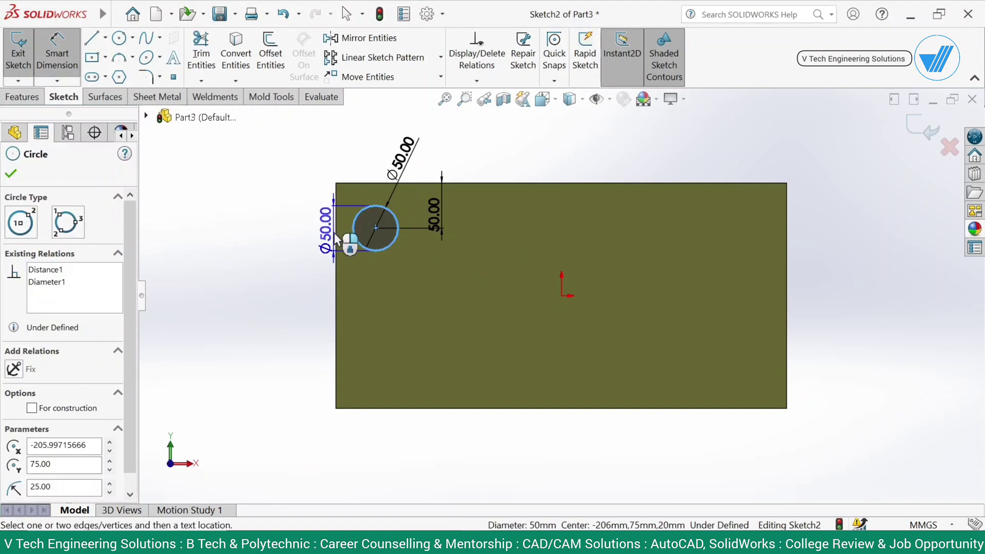
click(337, 235)
click(358, 275)
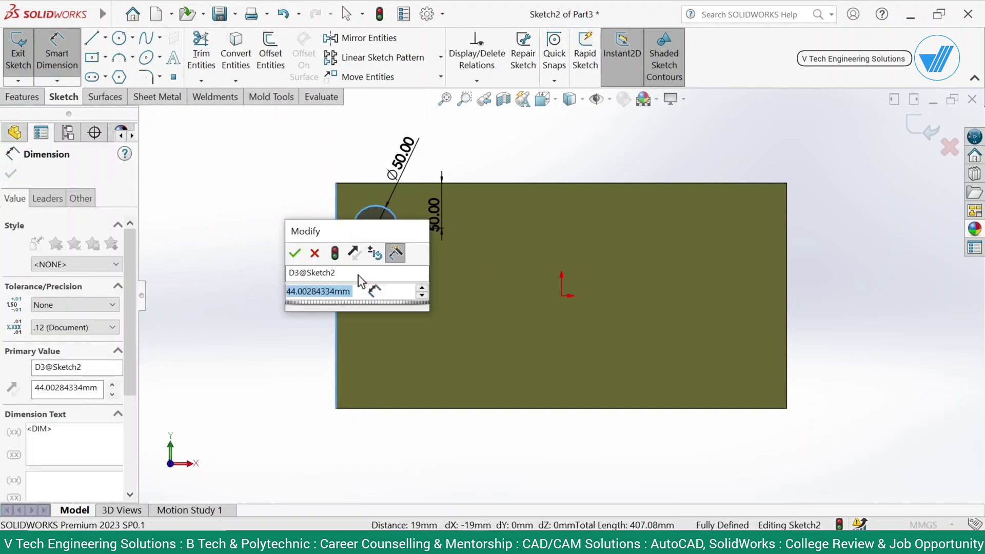
text(50)
key(Return)
click(260, 304)
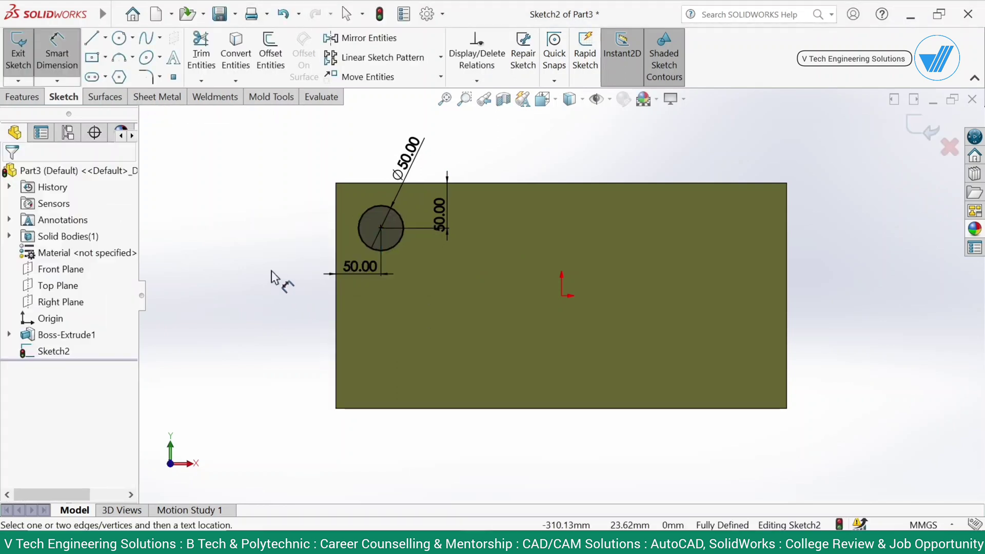
Extrude the circle as a merged blind boss, trying depths of 5 mm and 15 mm before setting 20 mm.
click(22, 97)
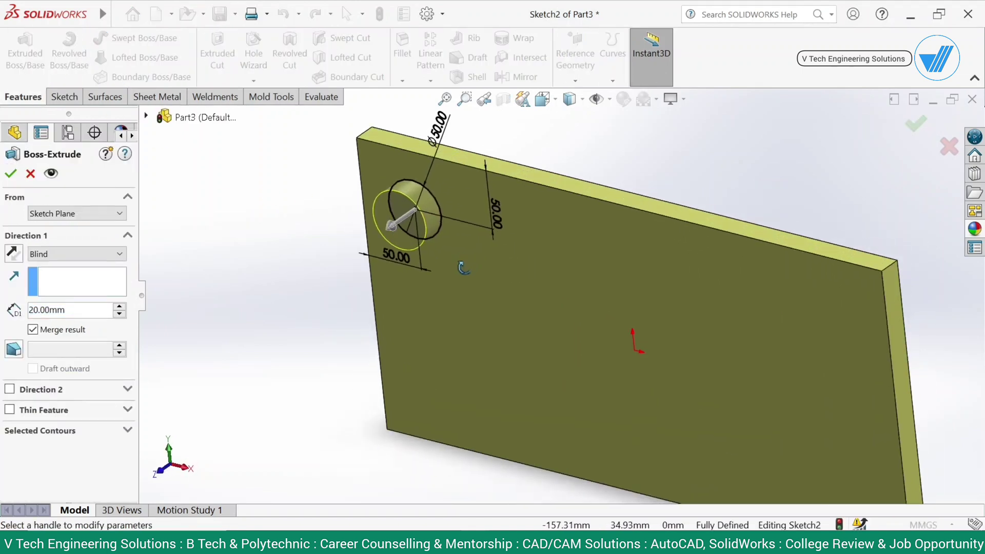
drag(80, 313, 19, 312)
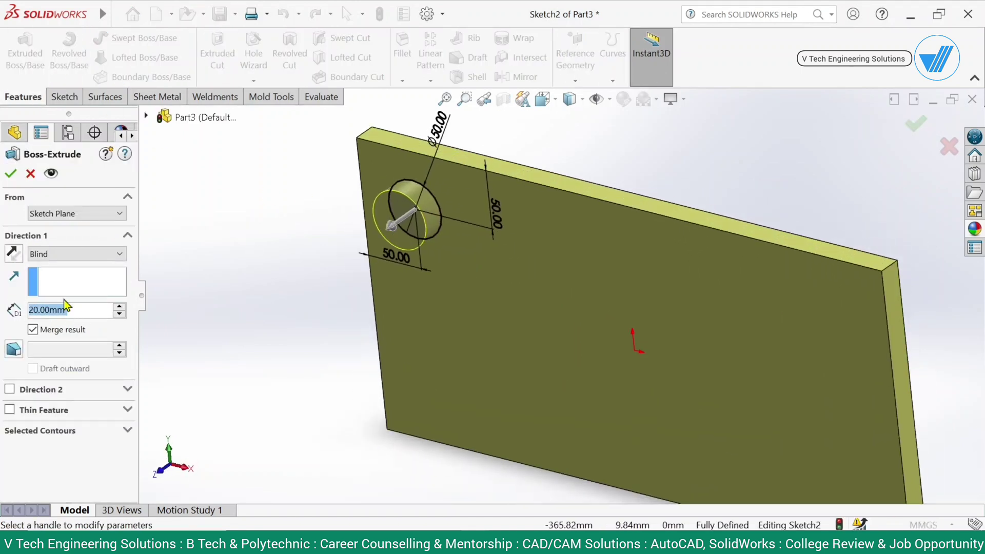
text(5)
key(Return)
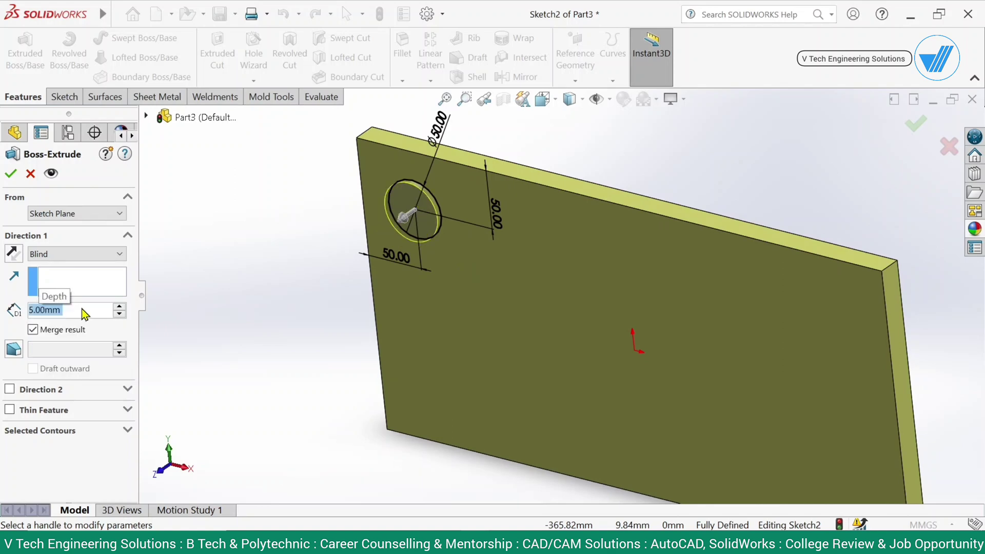
text(15)
key(Return)
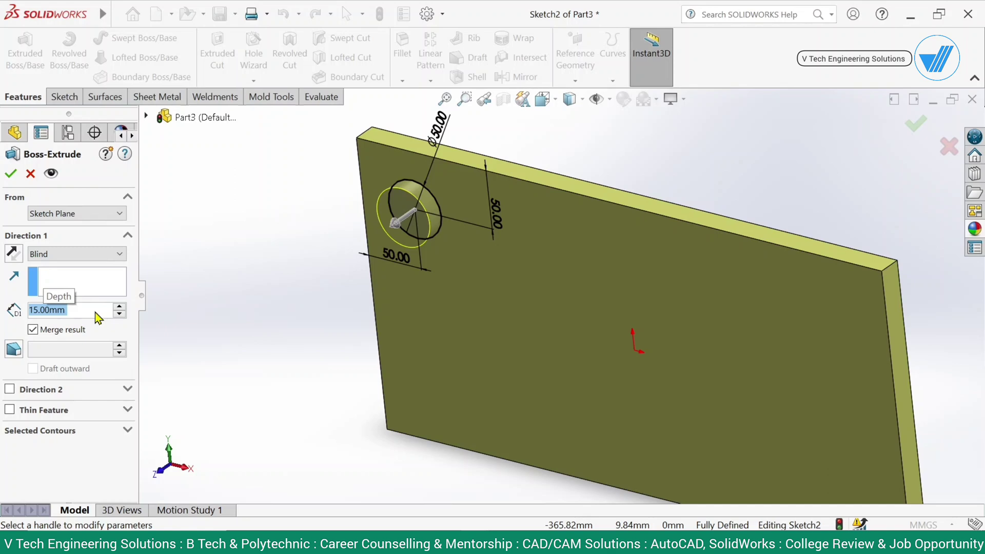
text(20)
key(Return)
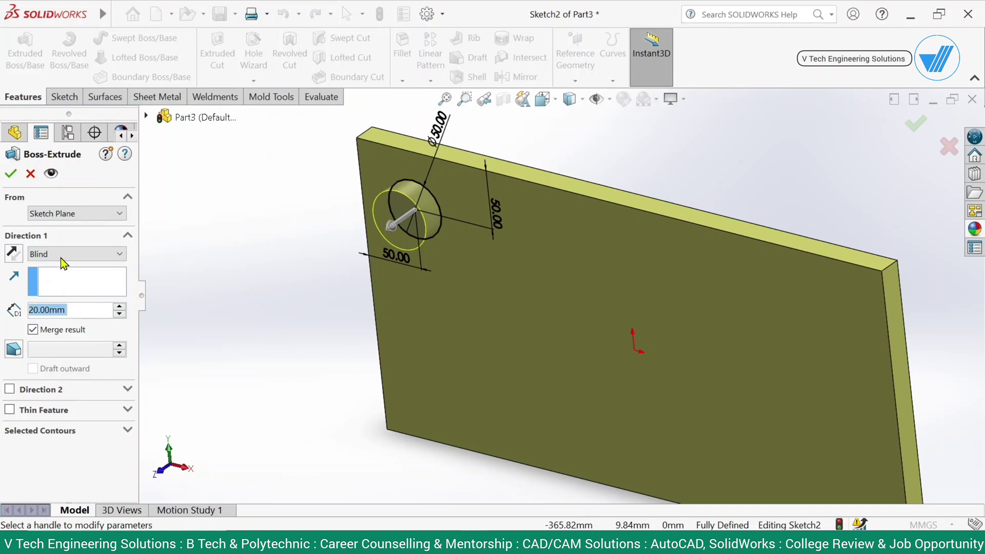
click(12, 175)
Mirror the cylindrical boss about the Top Plane to place a copy near the plate's lower-left corner.
scroll(627, 337, up, 3)
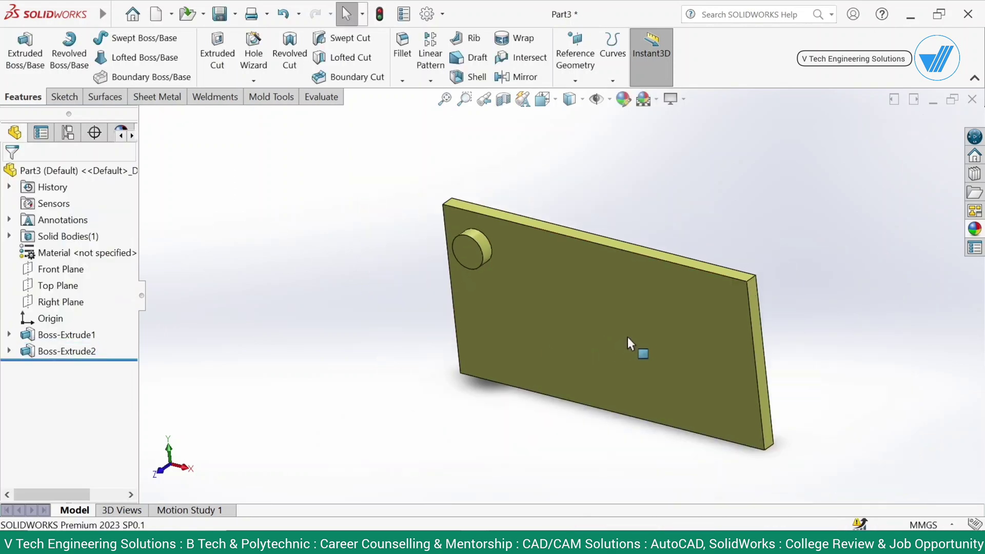
middle_drag(627, 336, 693, 371)
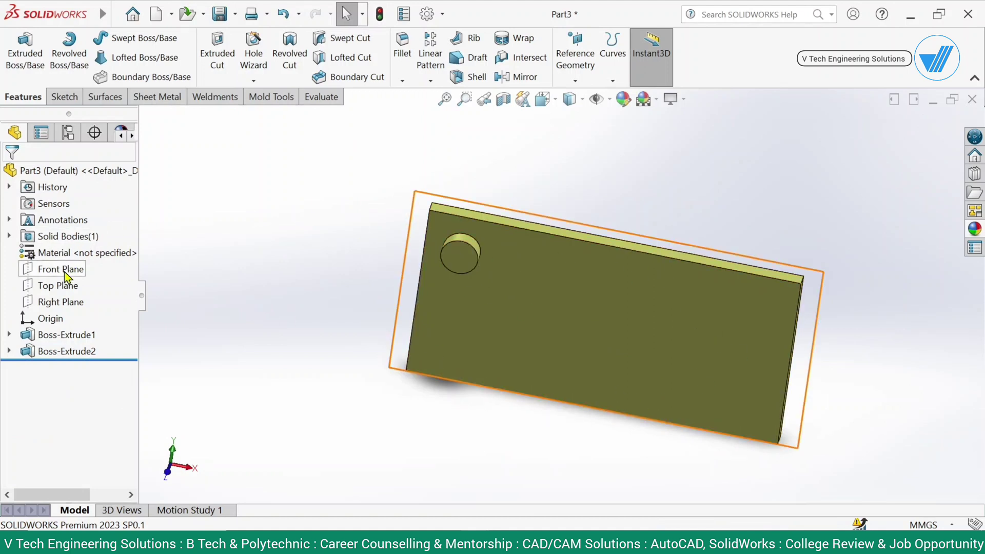
click(61, 290)
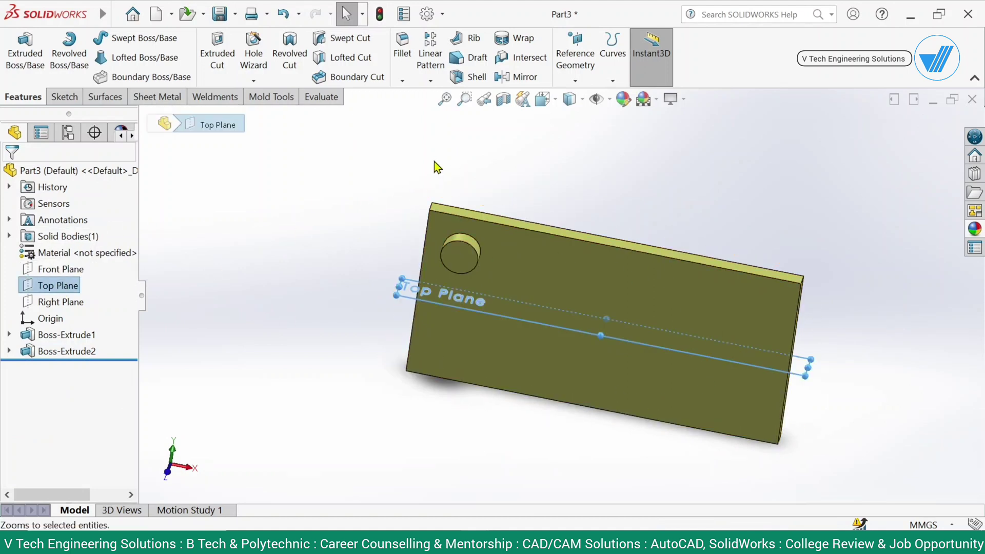
click(527, 79)
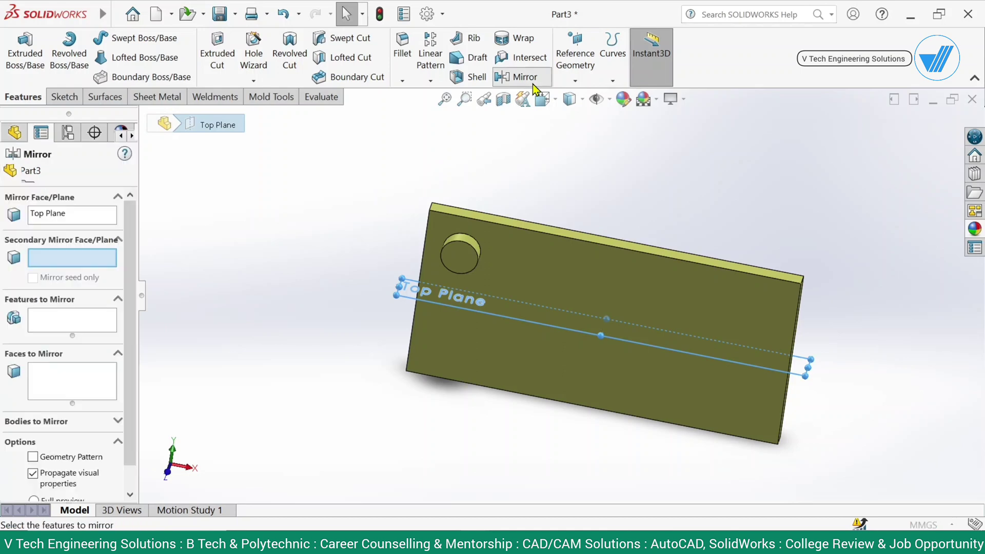
click(62, 324)
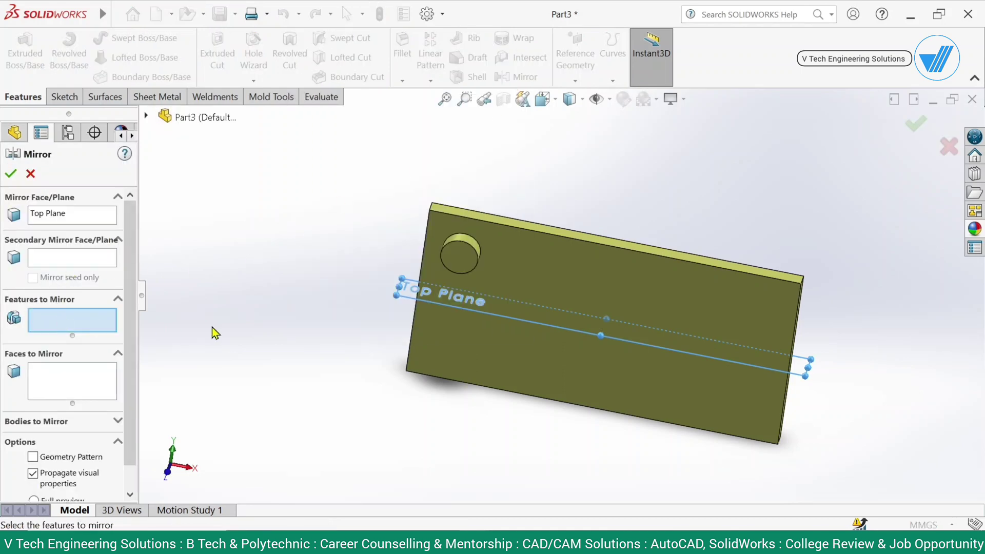
click(461, 253)
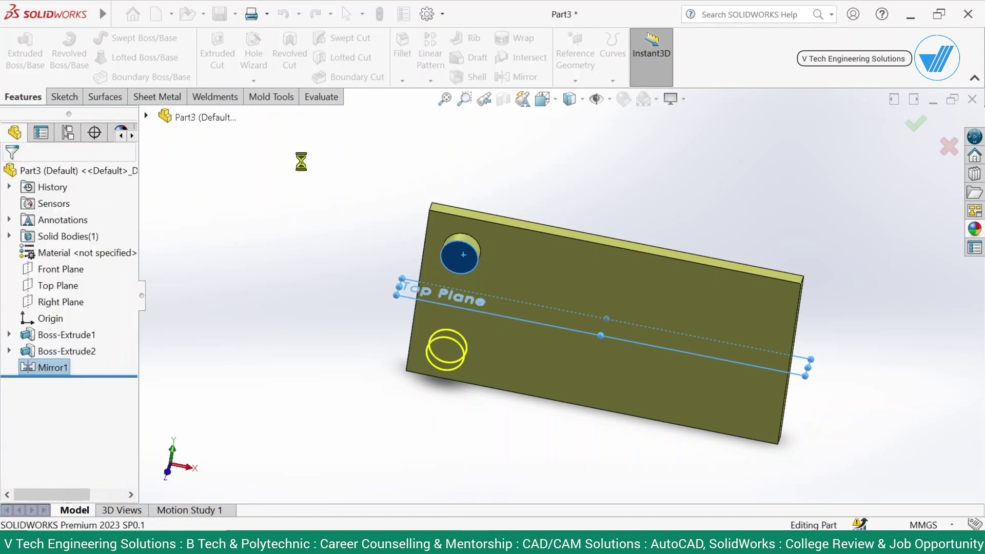
Mirror both the original boss and its lower copy about the Right Plane to the plate's opposite end.
click(516, 78)
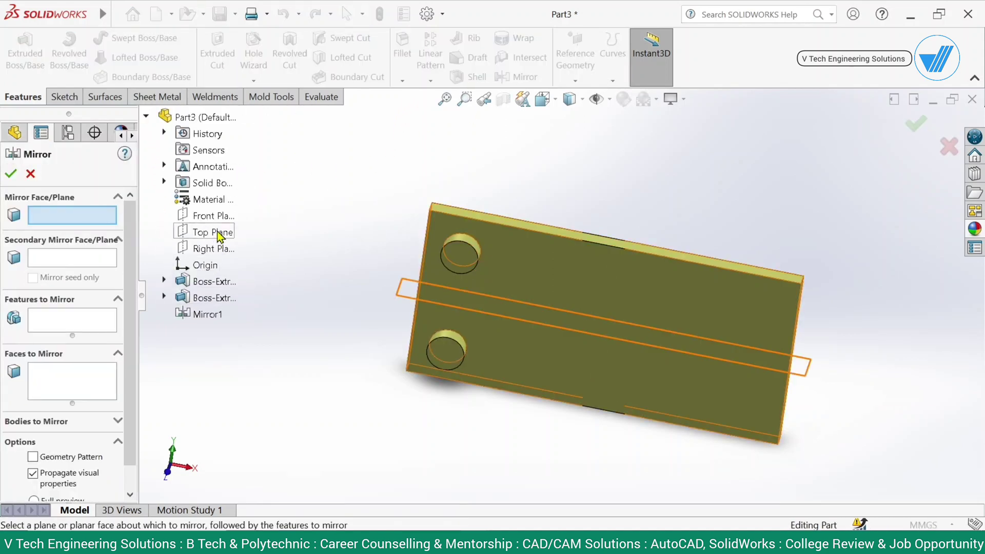
click(218, 248)
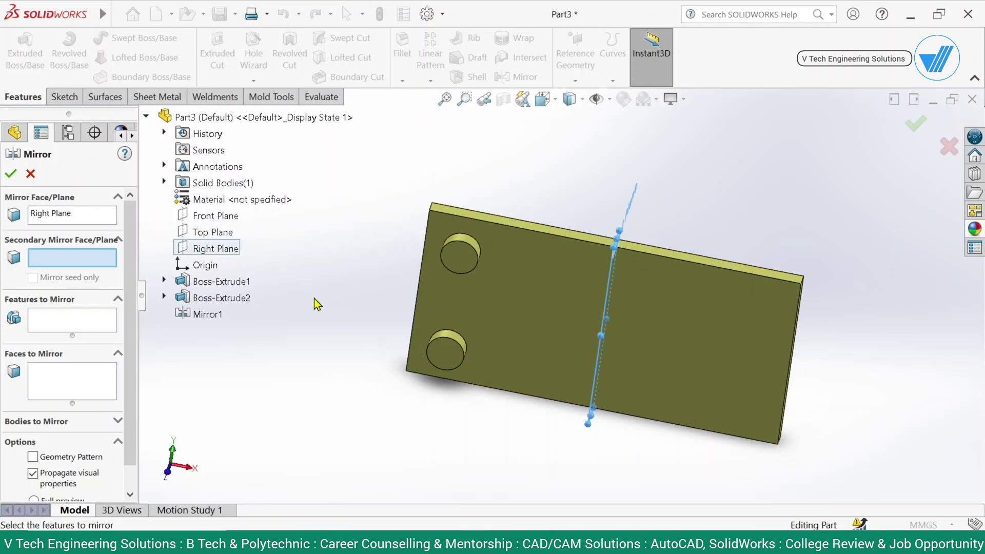
click(73, 320)
click(446, 353)
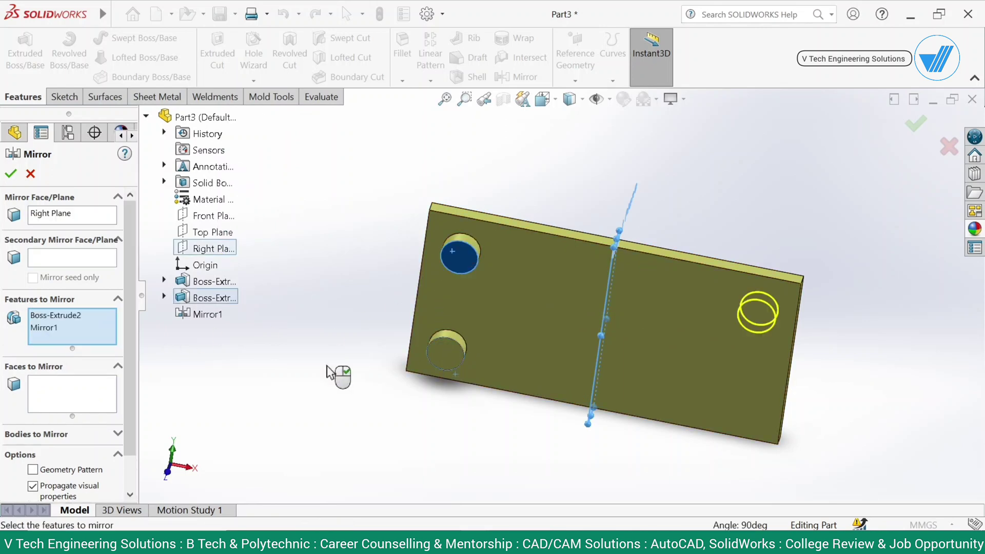
click(11, 175)
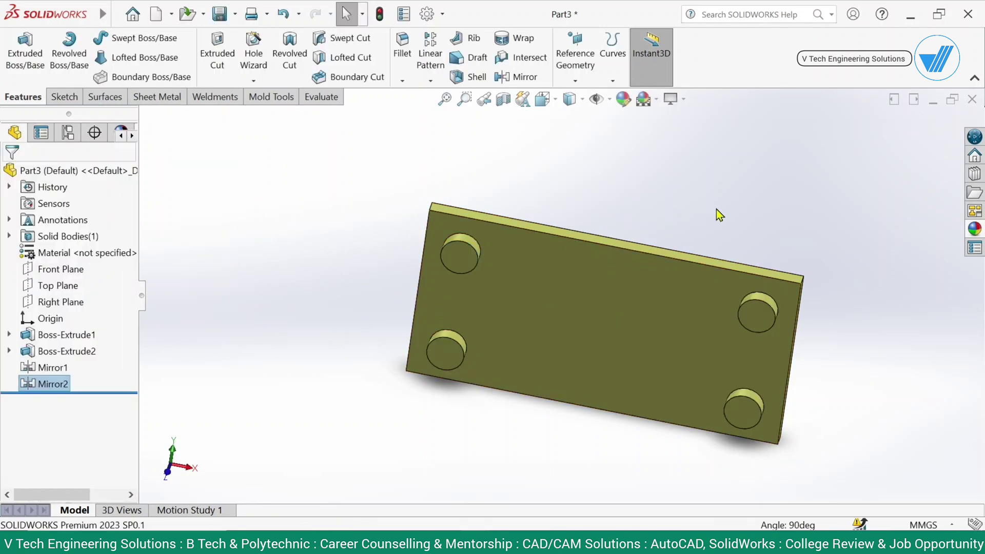
Sketch a centre rectangle about 229 by 146 mm from the origin on the plate's front face.
middle_drag(652, 334, 588, 311)
click(596, 314)
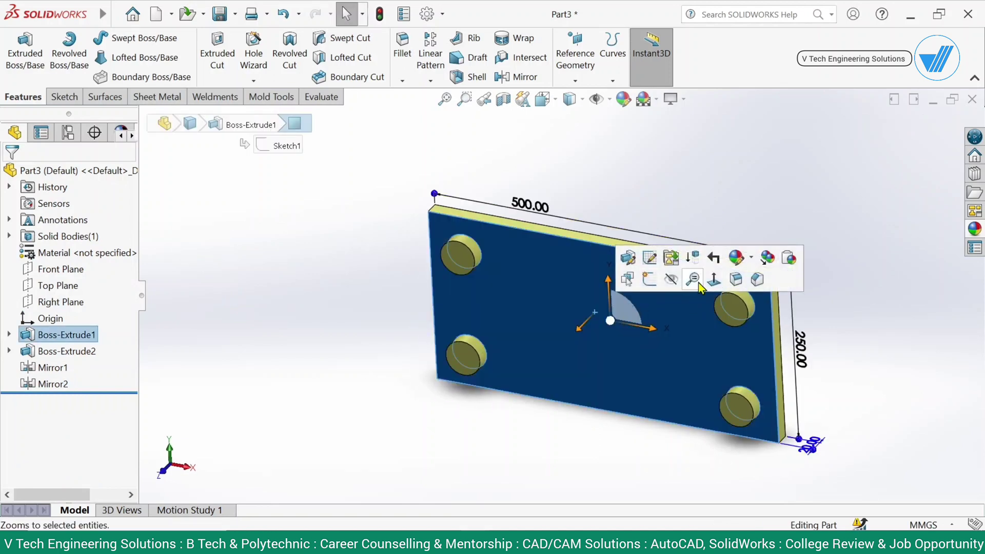
click(703, 281)
click(246, 258)
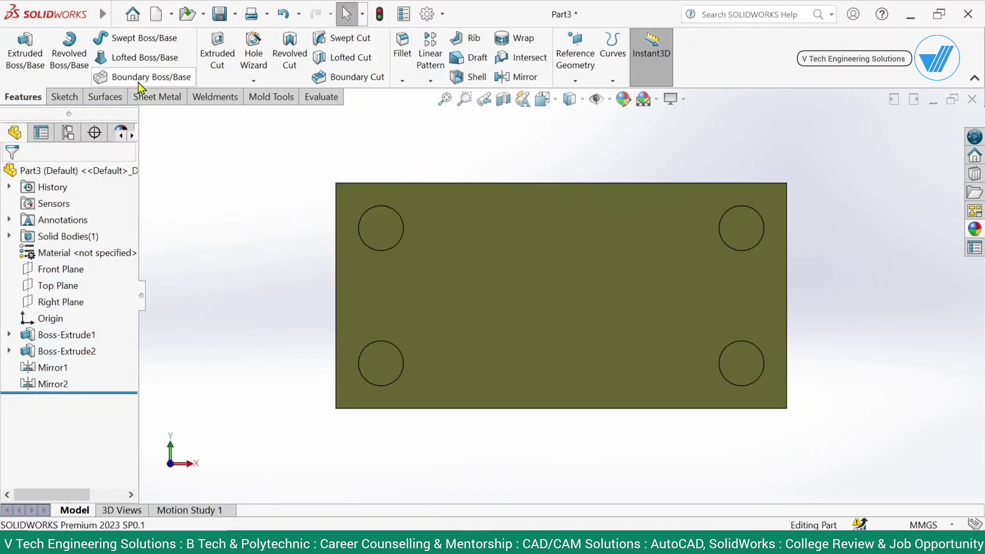
click(472, 259)
click(528, 224)
key(r)
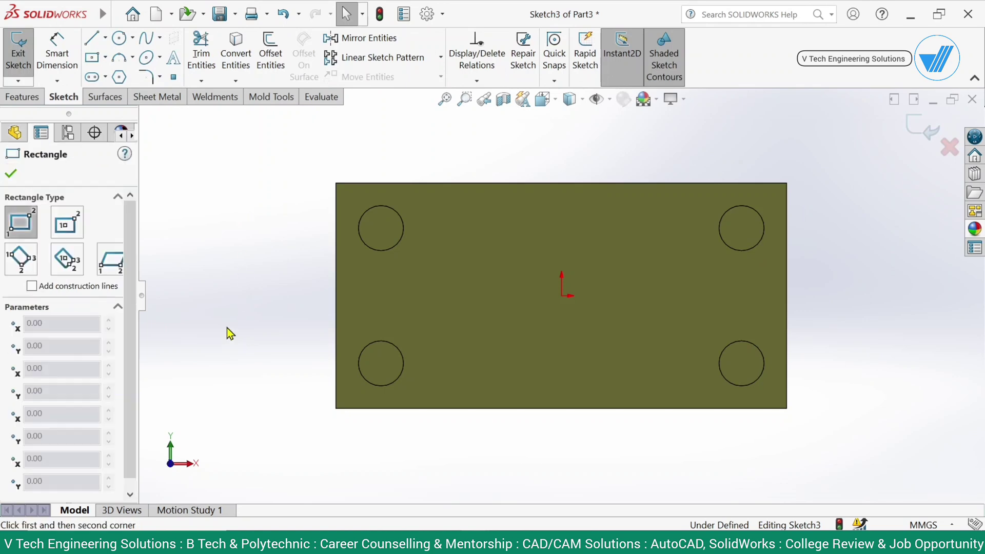
click(561, 296)
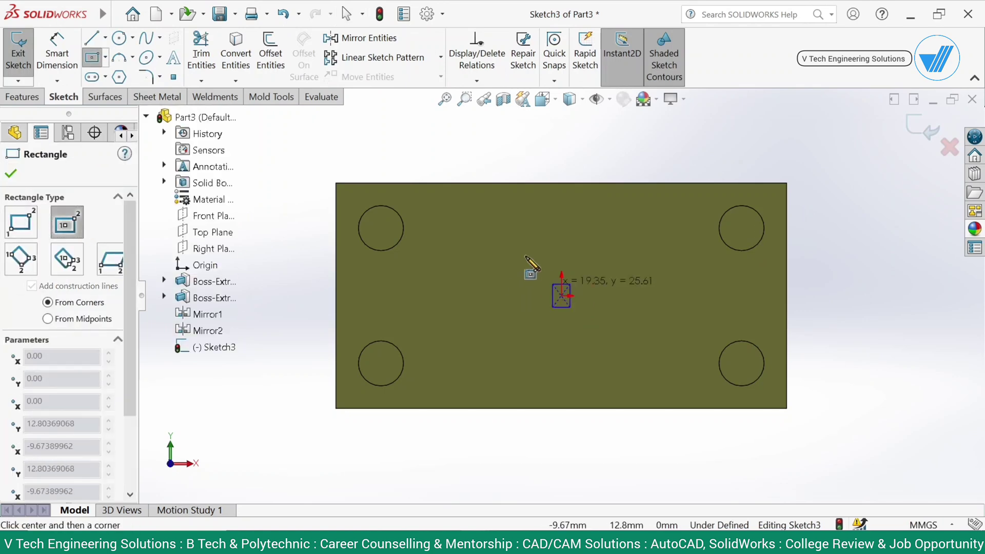
click(458, 230)
Dimension the centre rectangle to 250 mm wide and 150 mm high.
key(d)
click(518, 229)
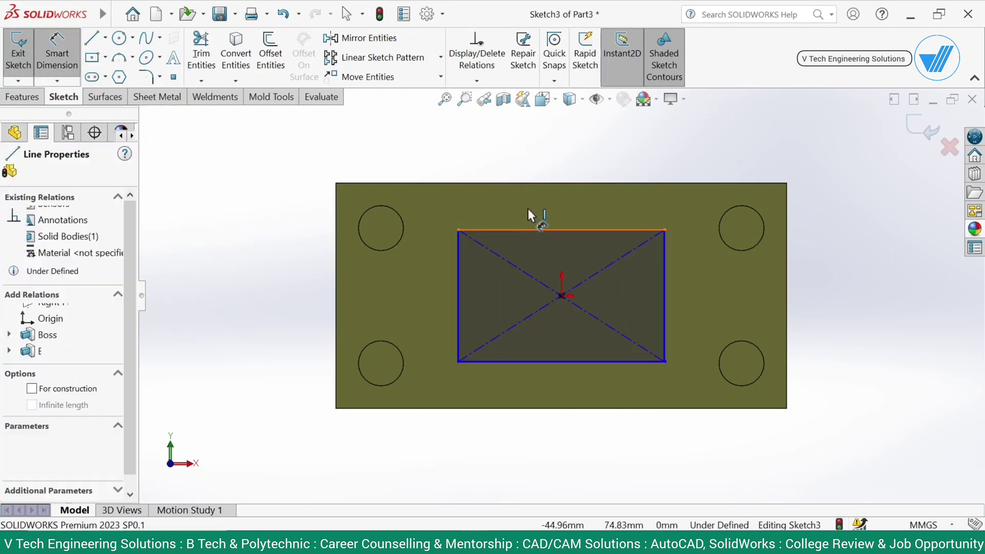
click(524, 205)
text(250)
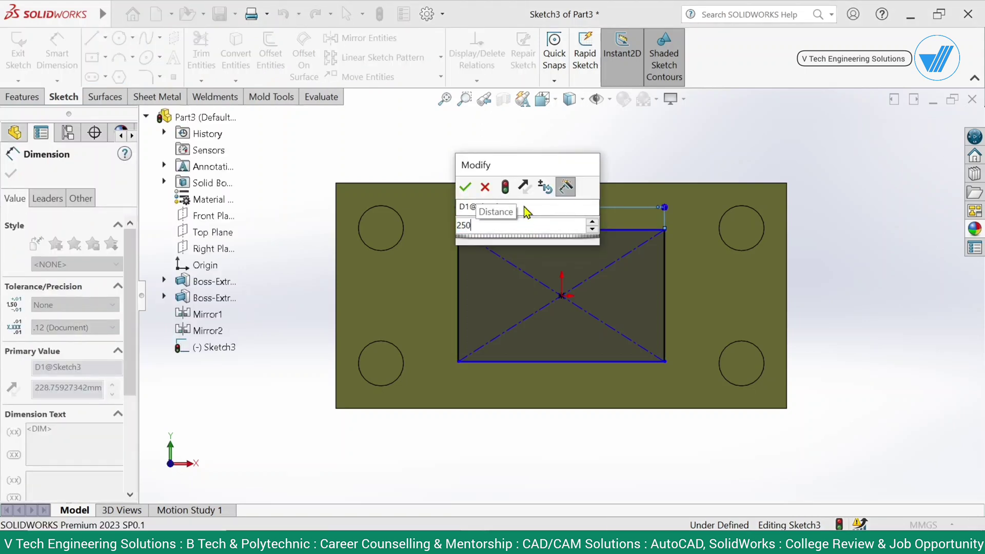
key(Return)
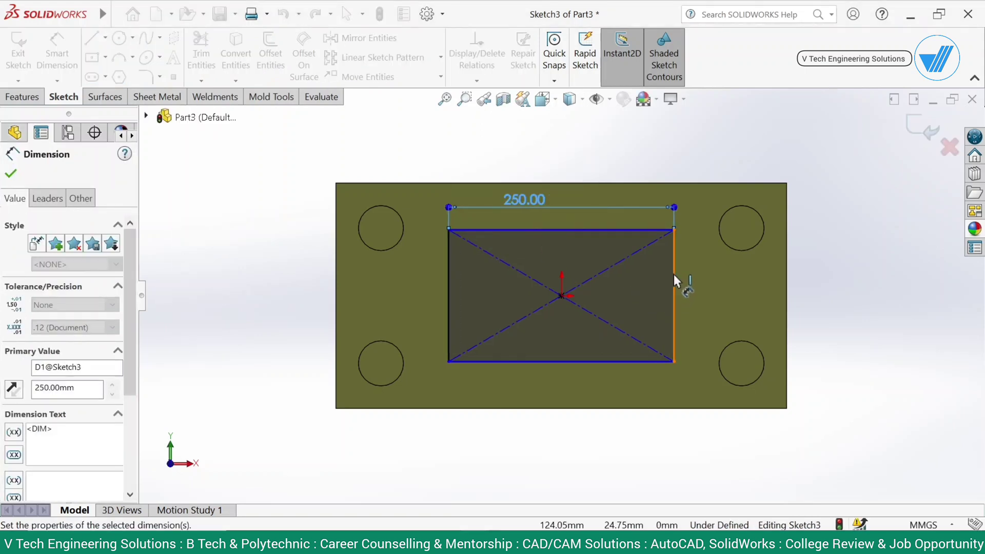
click(673, 280)
click(701, 291)
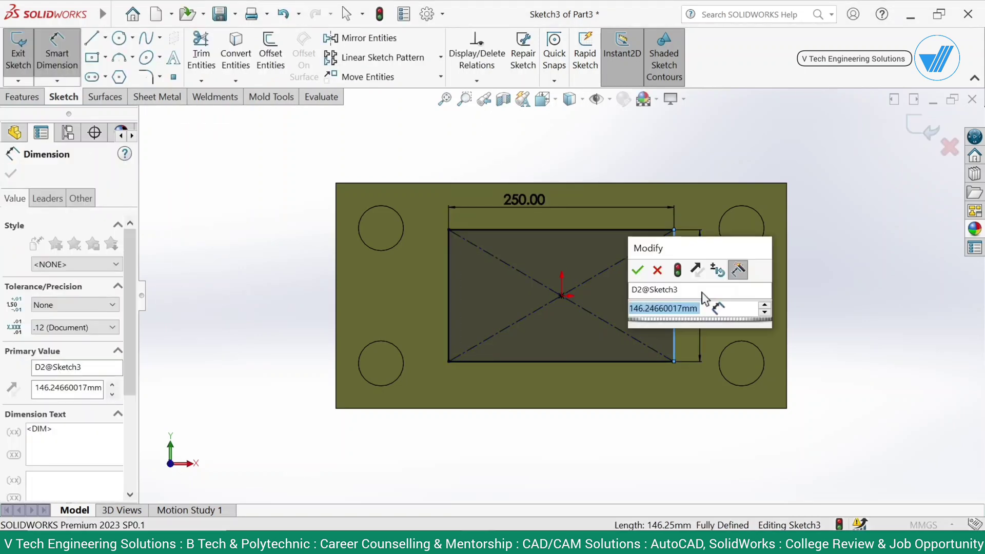
key(Return)
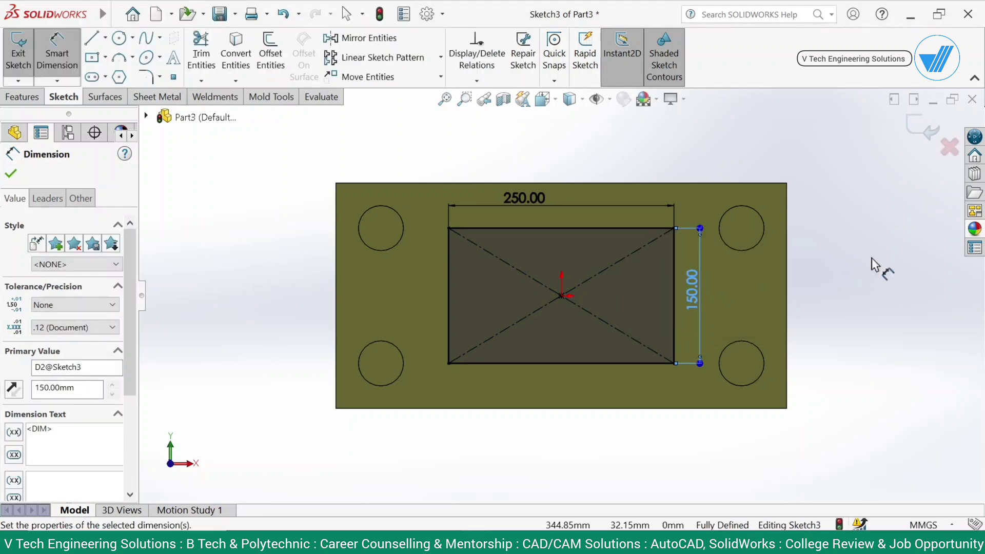
right_click(877, 267)
click(863, 270)
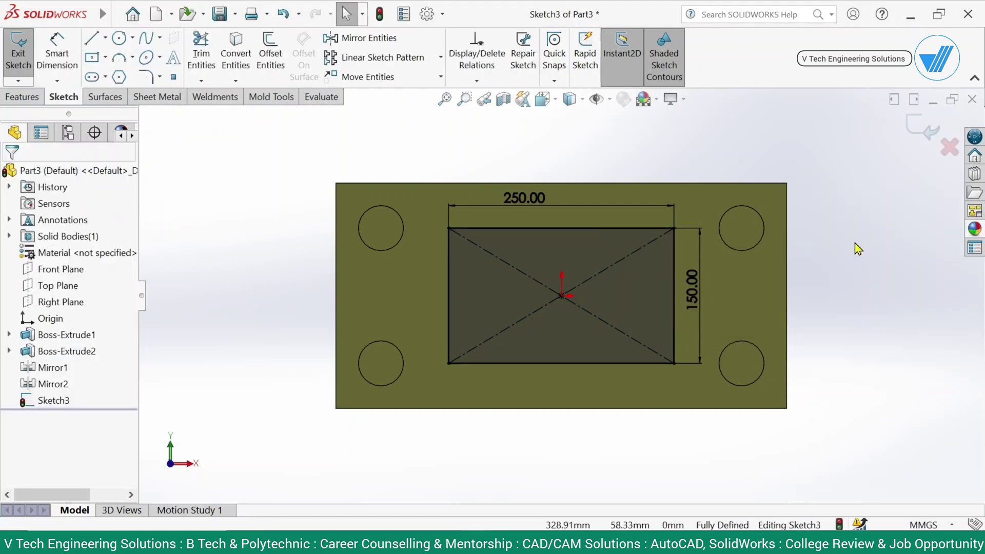
Extrude the rectangle as a blind boss 20 mm deep, merged with the plate.
middle_drag(433, 203, 376, 264)
click(23, 97)
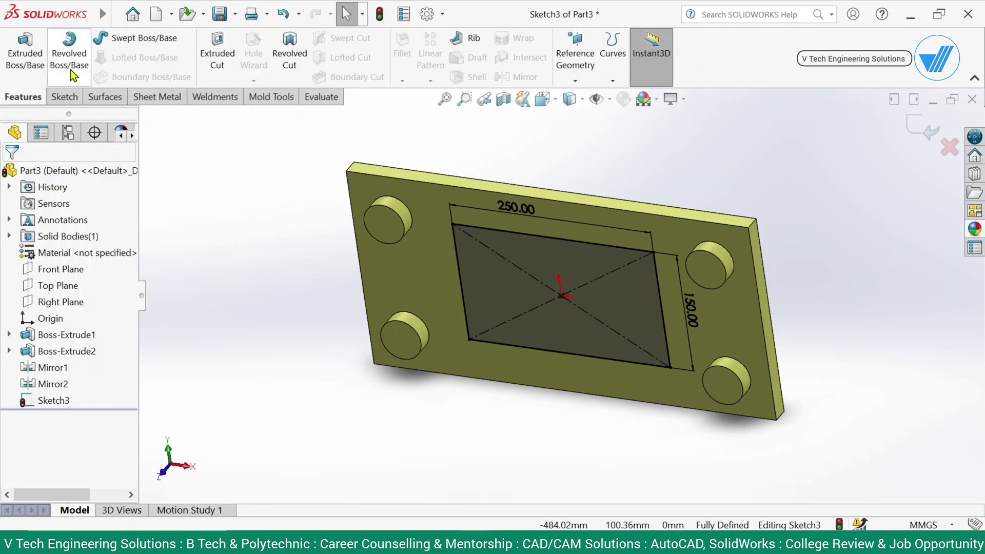
click(26, 59)
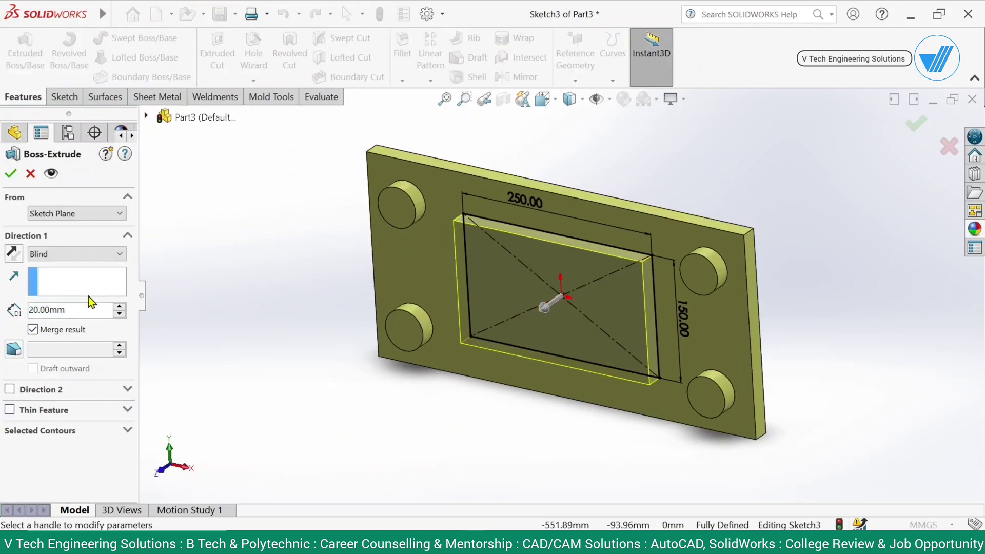
click(13, 177)
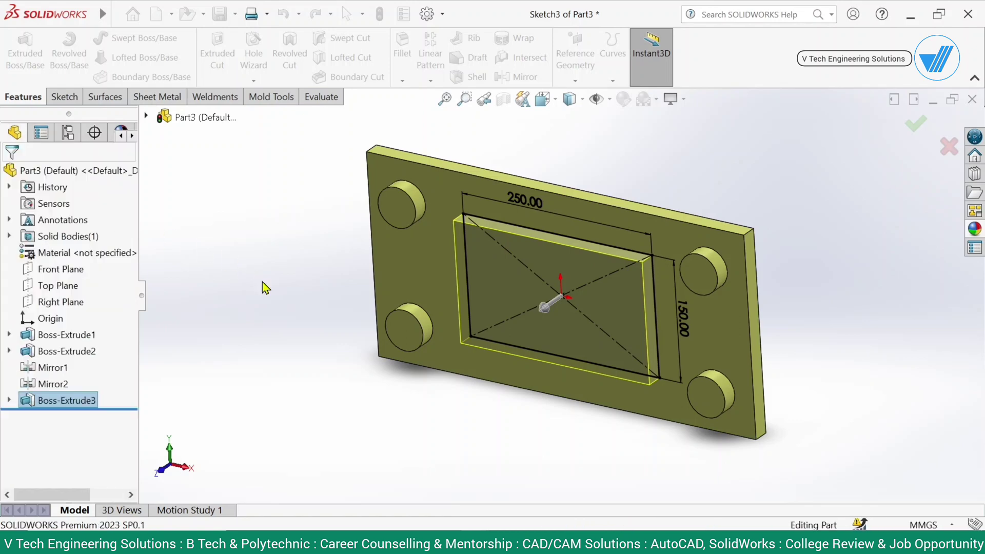
Fillet the front faces of the four cylindrical corner bosses with a 5 mm radius.
scroll(630, 208, down, 2)
scroll(630, 208, up, 1)
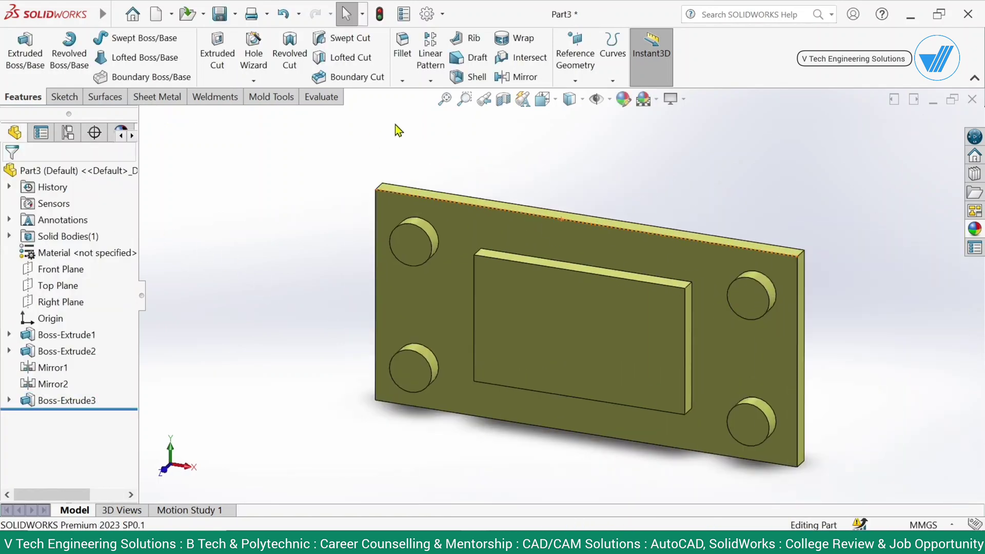
click(403, 54)
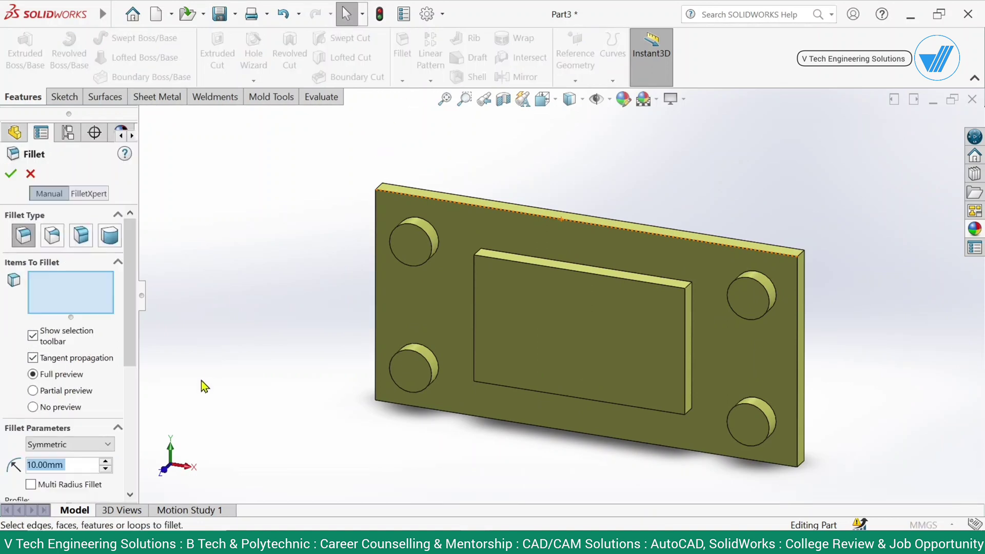
text(5)
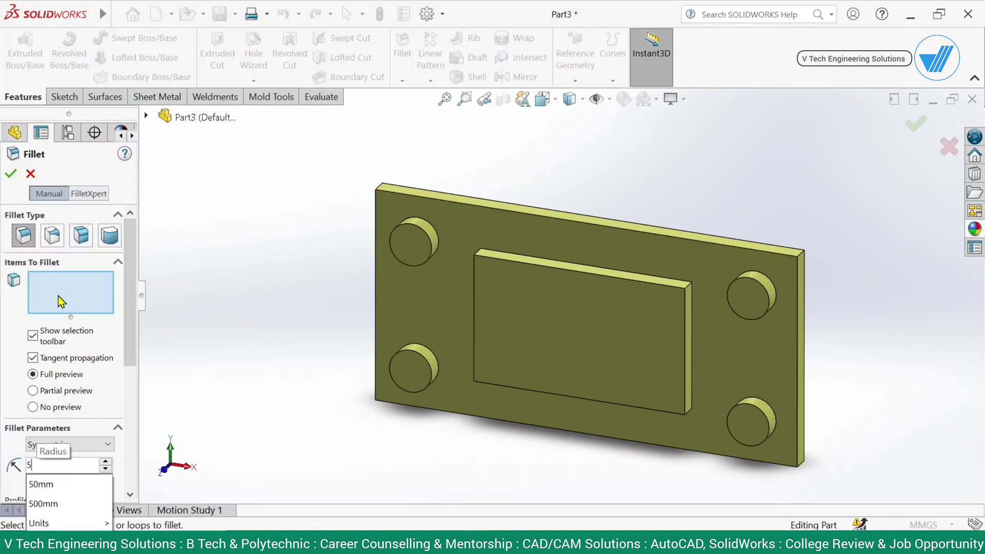
click(60, 297)
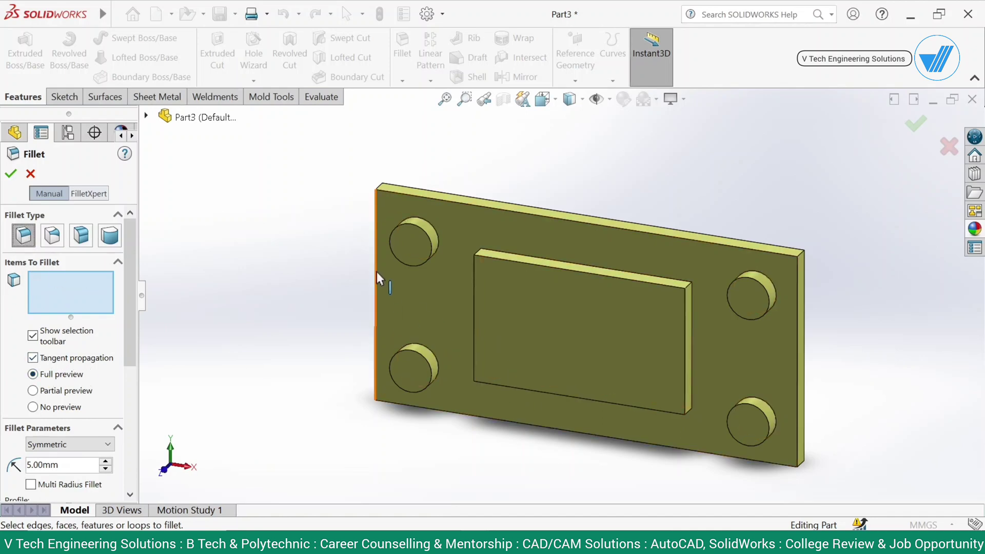
click(402, 243)
click(418, 366)
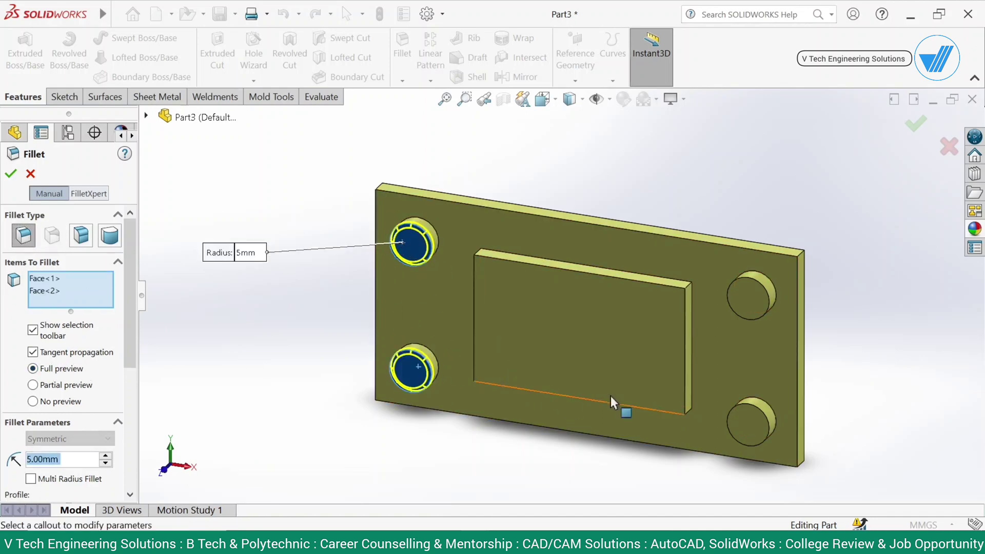
click(738, 415)
click(741, 297)
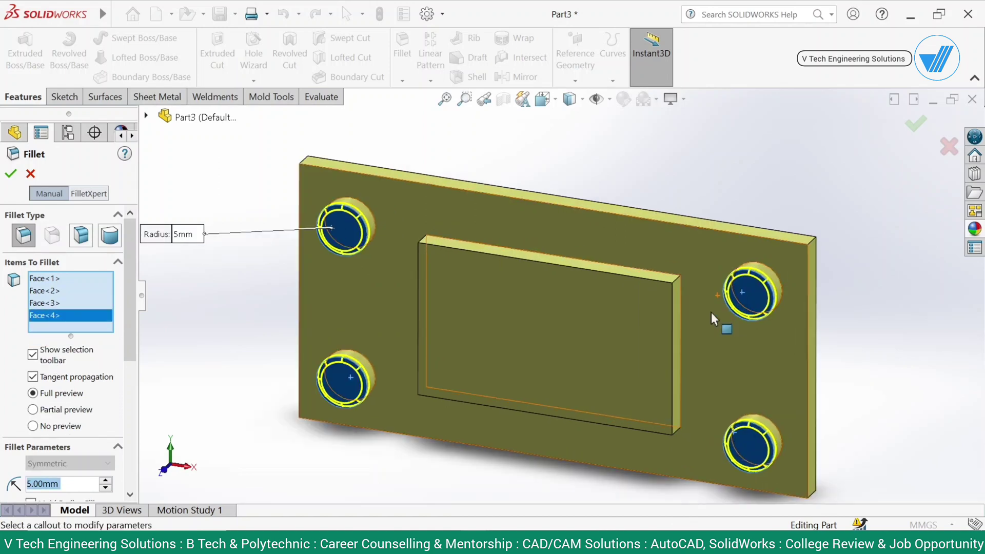
right_click(712, 313)
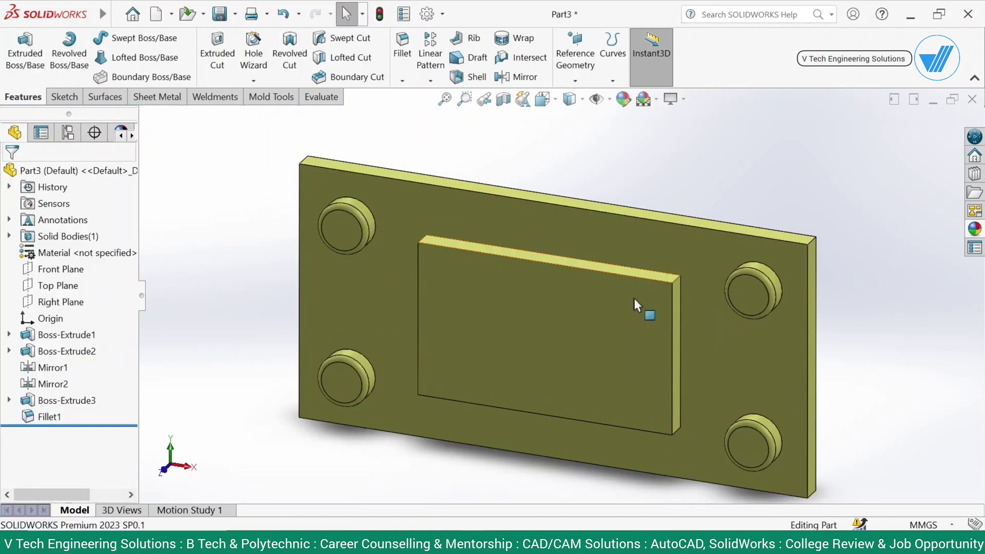
Edit the central rectangular boss's sketch to round all four corners with sketch fillets, trying 25 mm before setting 30 mm, and rebuild the part.
click(556, 311)
click(601, 256)
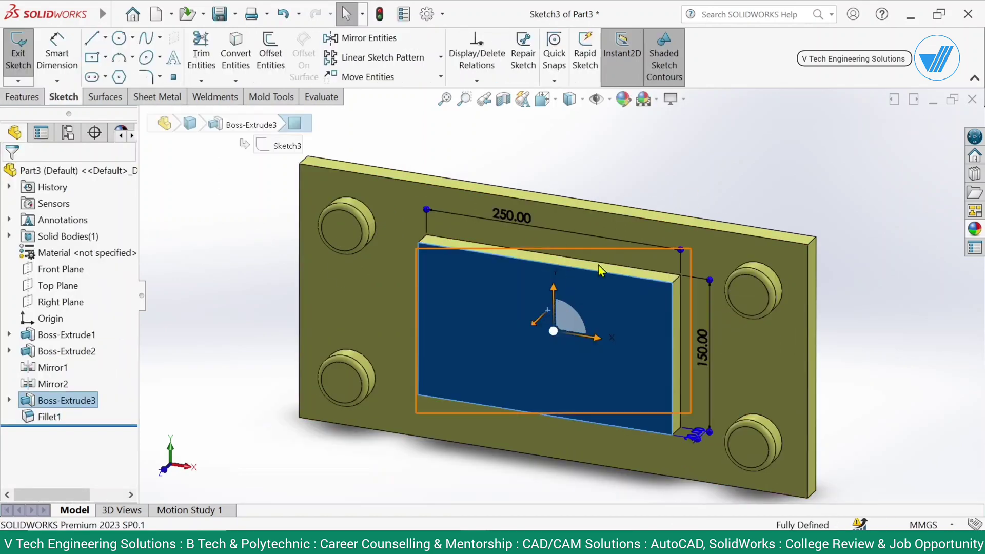
click(146, 78)
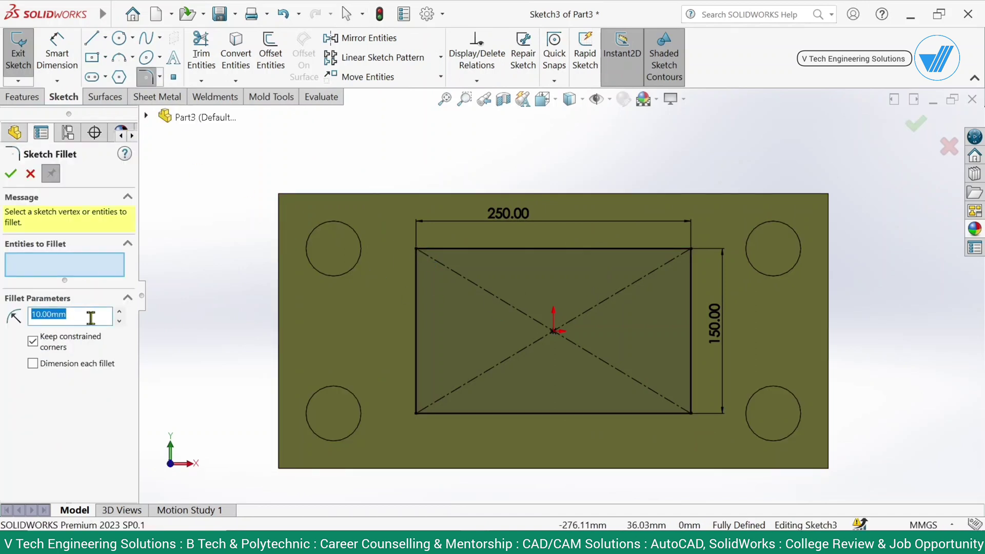
click(416, 250)
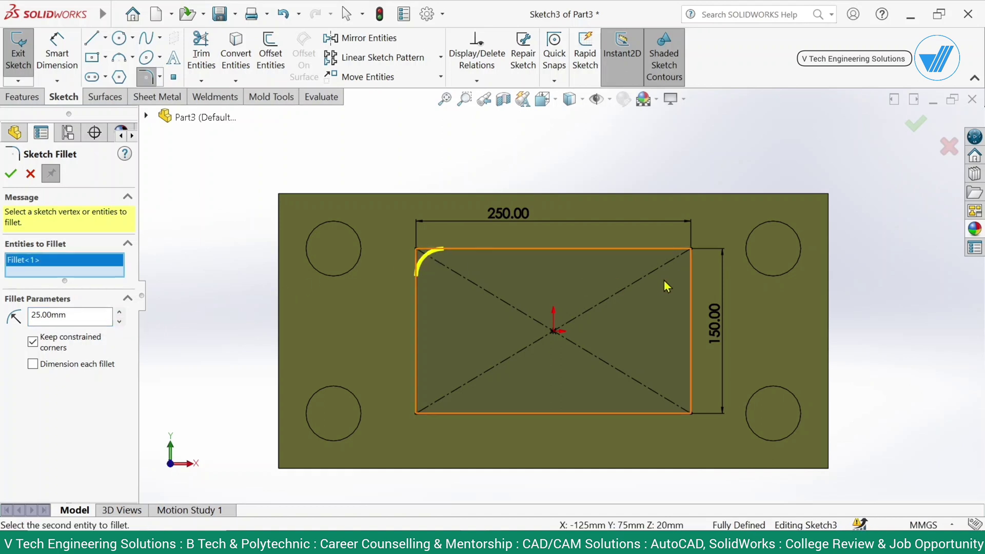
click(691, 248)
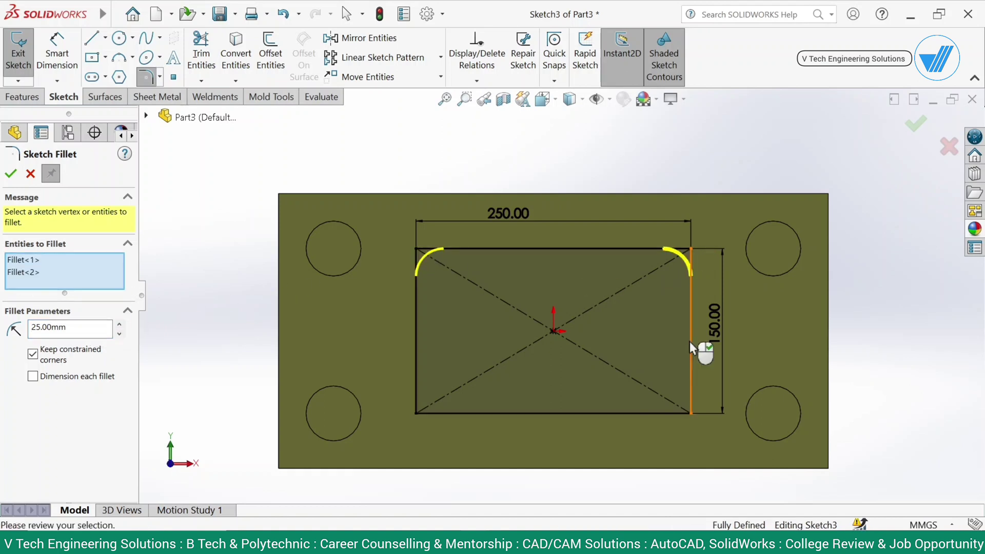
click(689, 411)
click(416, 411)
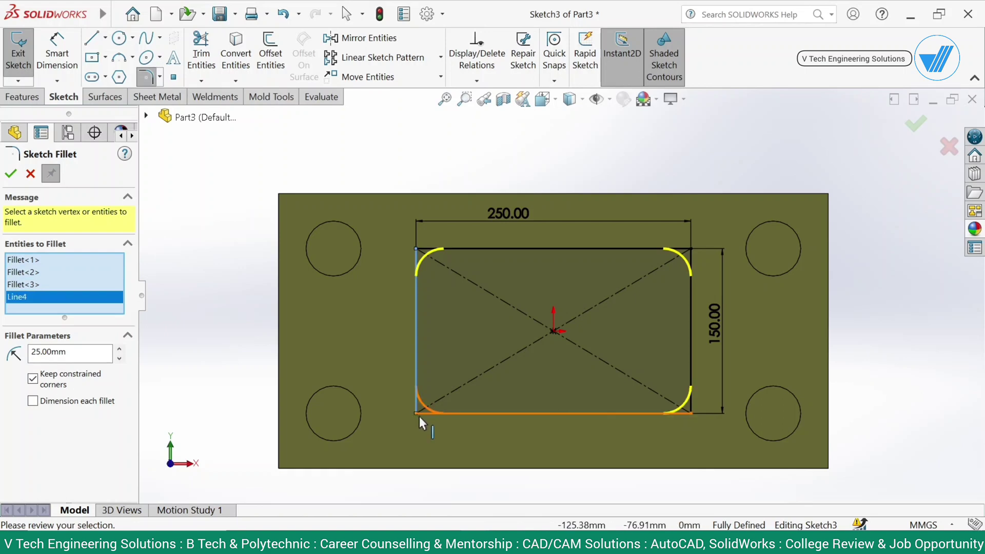
click(420, 415)
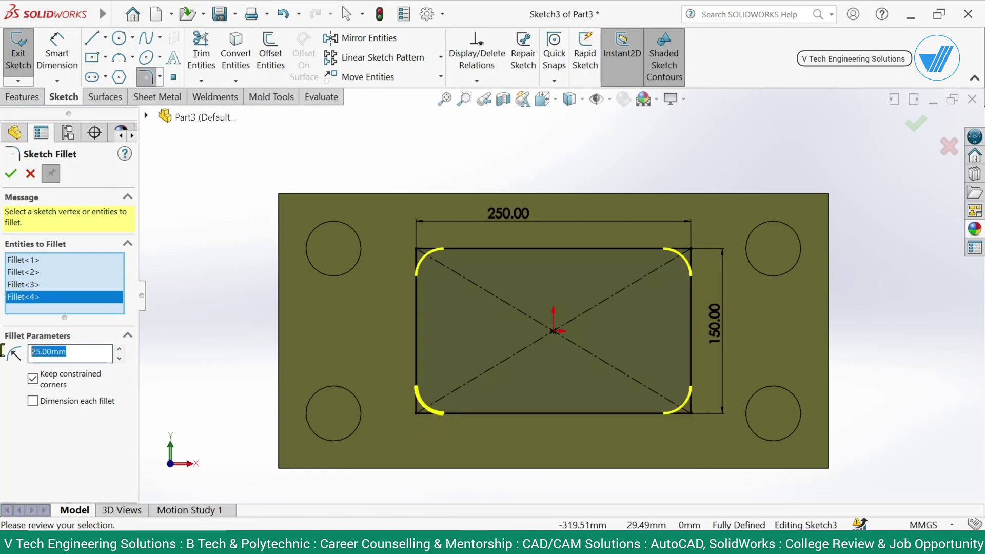
key(Return)
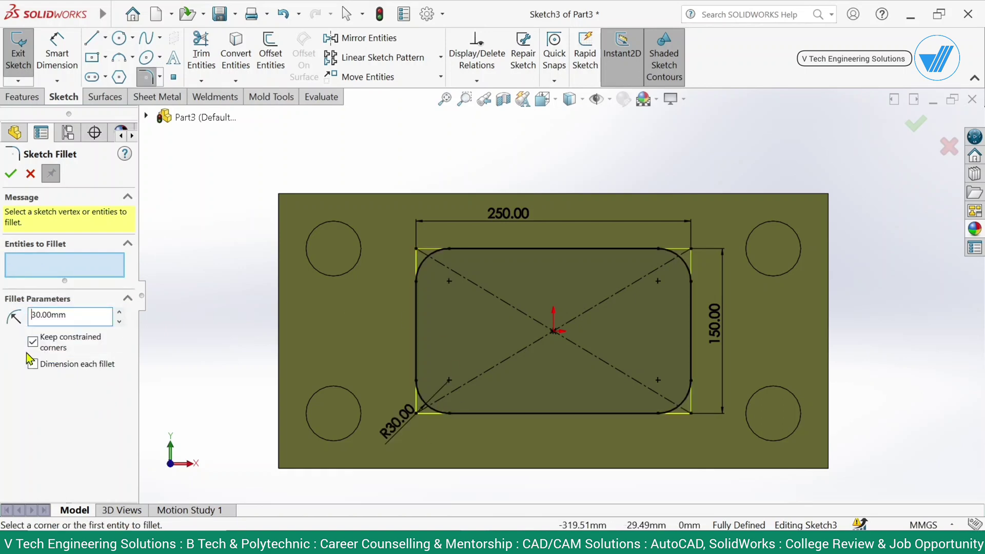
click(10, 174)
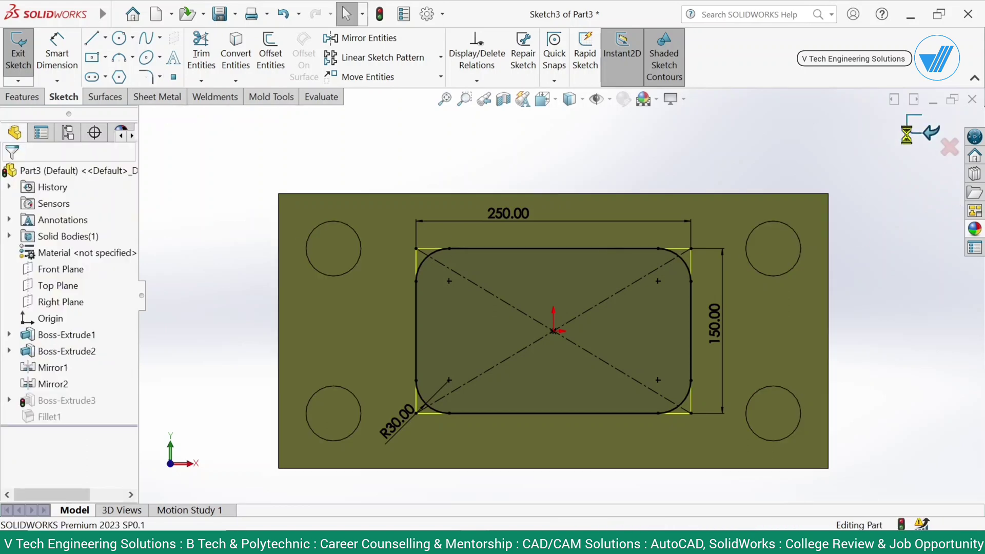
key(ctrl+b)
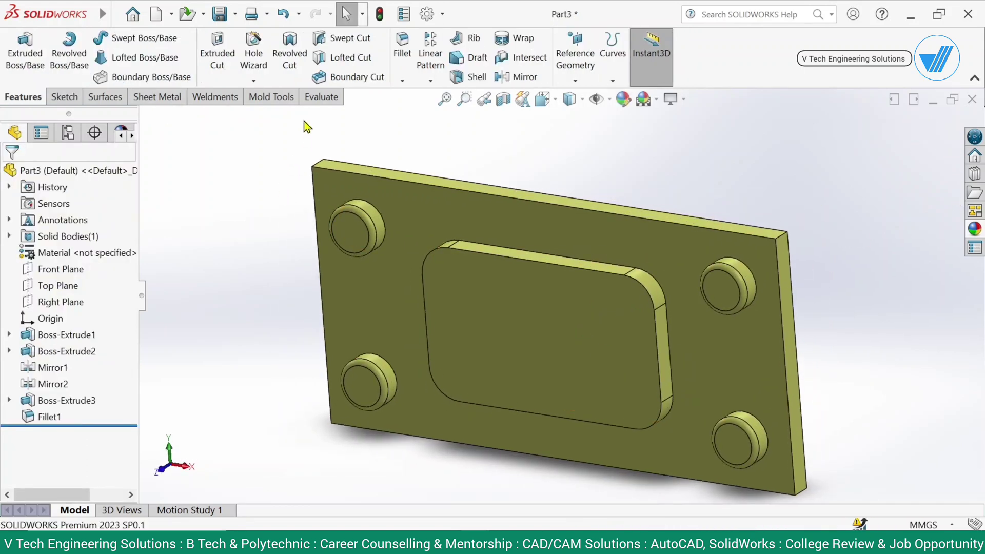
Fillet the front face of the central rounded boss with a 5 mm radius.
click(403, 53)
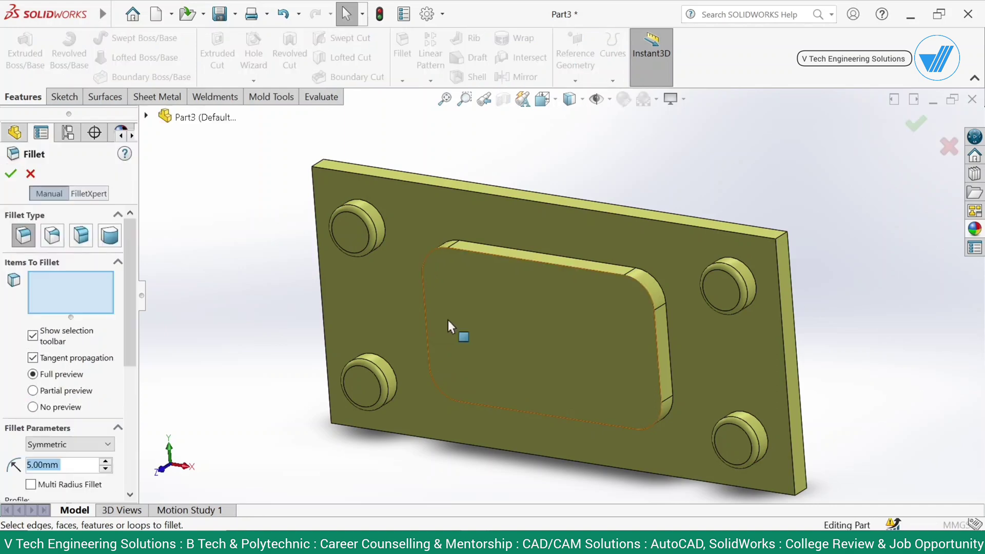
click(509, 312)
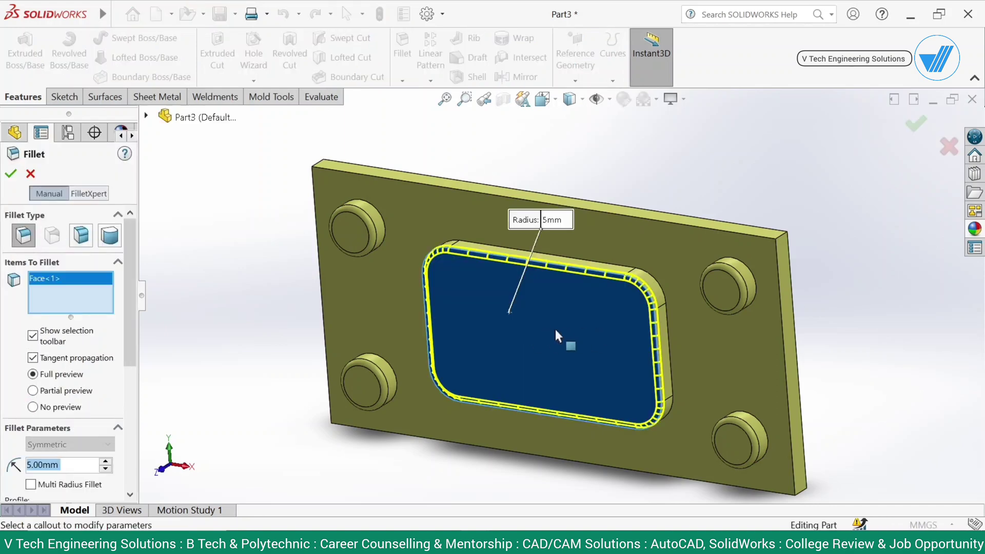
click(12, 175)
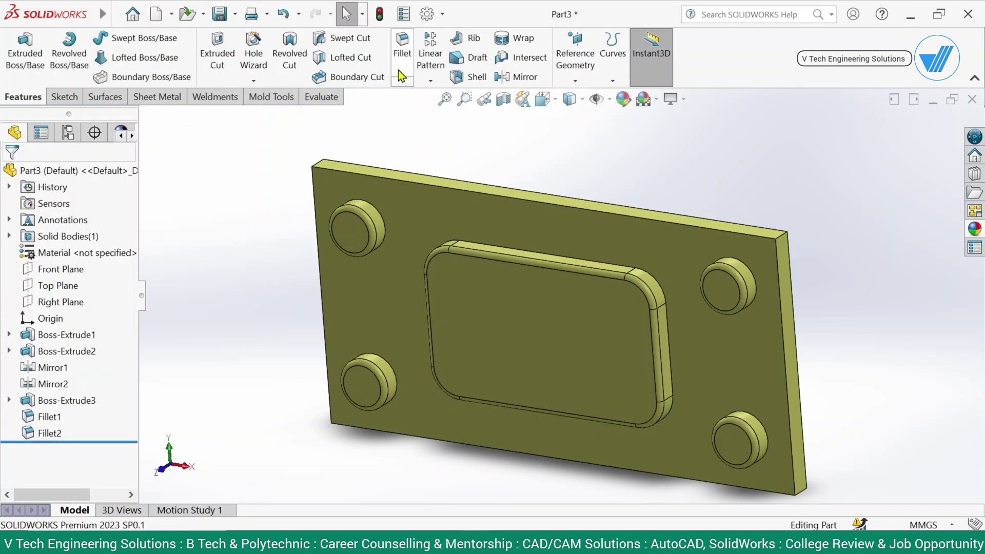
Fillet the edge where the central rounded boss meets the plate with a 5 mm radius.
click(398, 70)
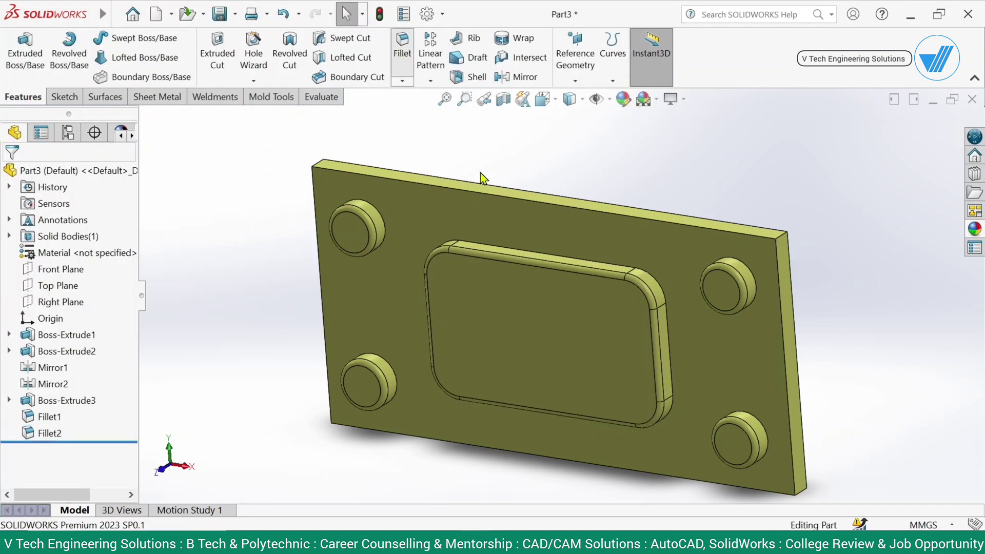
click(594, 262)
scroll(463, 278, down, 5)
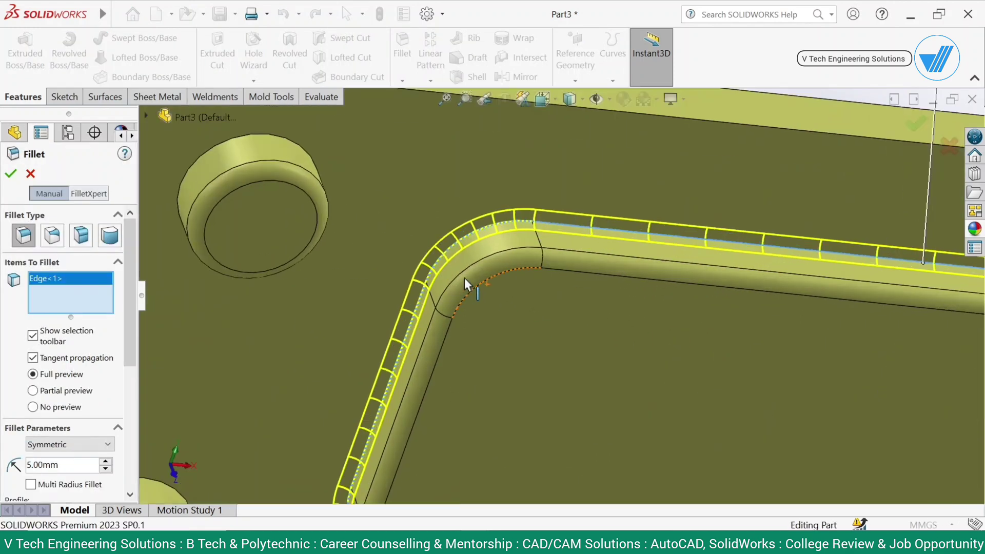
scroll(635, 294, up, 3)
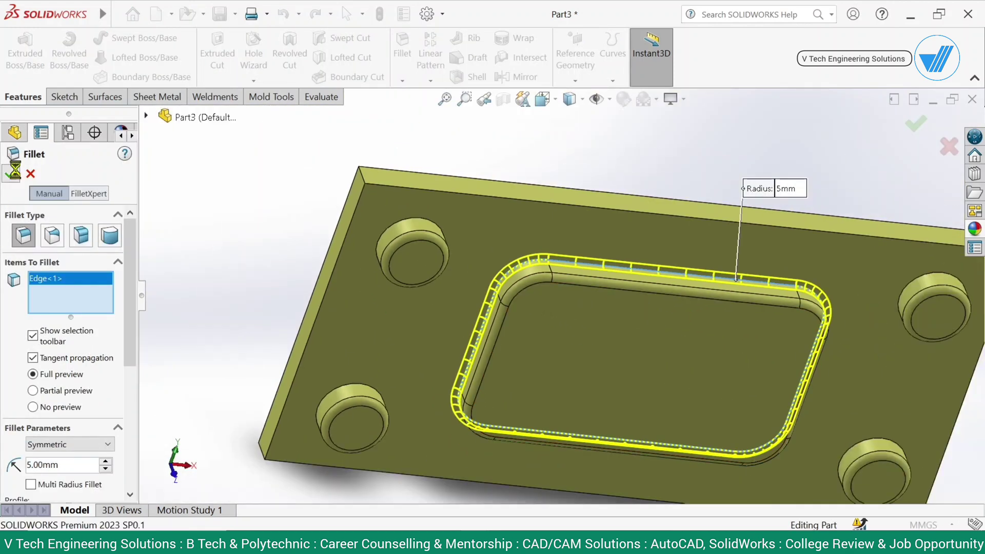
scroll(708, 328, up, 3)
Edit the cylindrical corner boss extrusion to a blind depth of 30 mm.
middle_drag(718, 341, 628, 352)
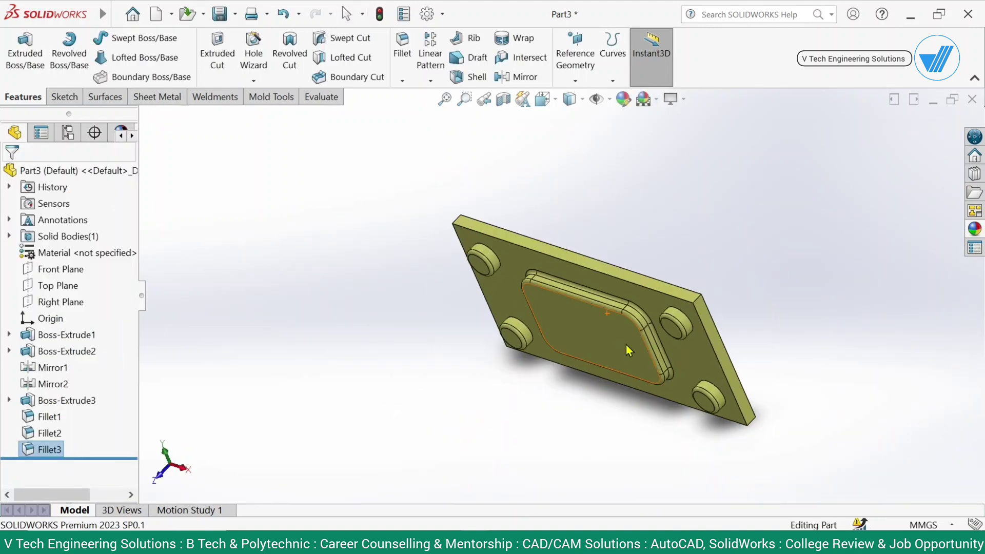
scroll(629, 351, down, 4)
click(438, 213)
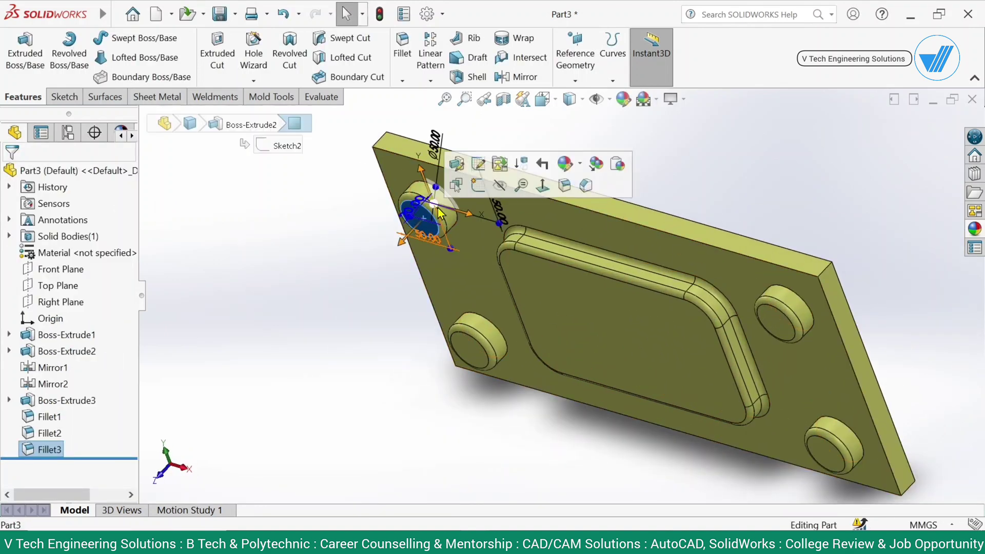
click(456, 185)
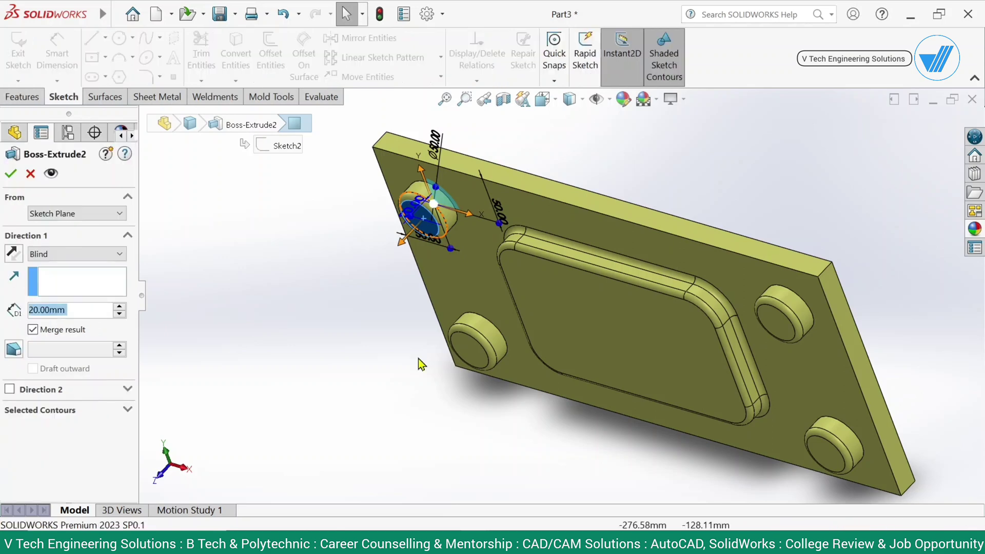
text(30)
key(Return)
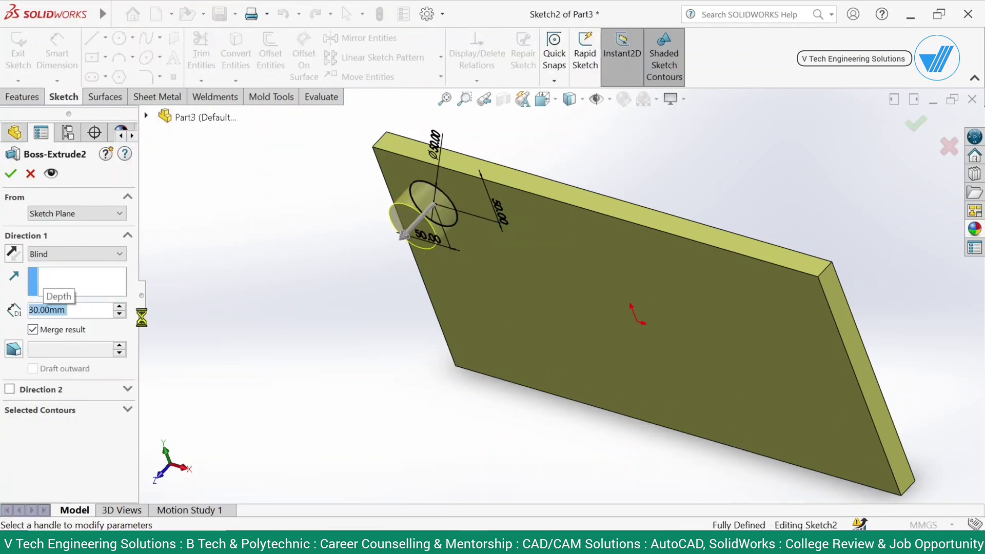
key(Return)
Edit the central rounded boss extrusion to a blind depth of 30 mm.
click(642, 307)
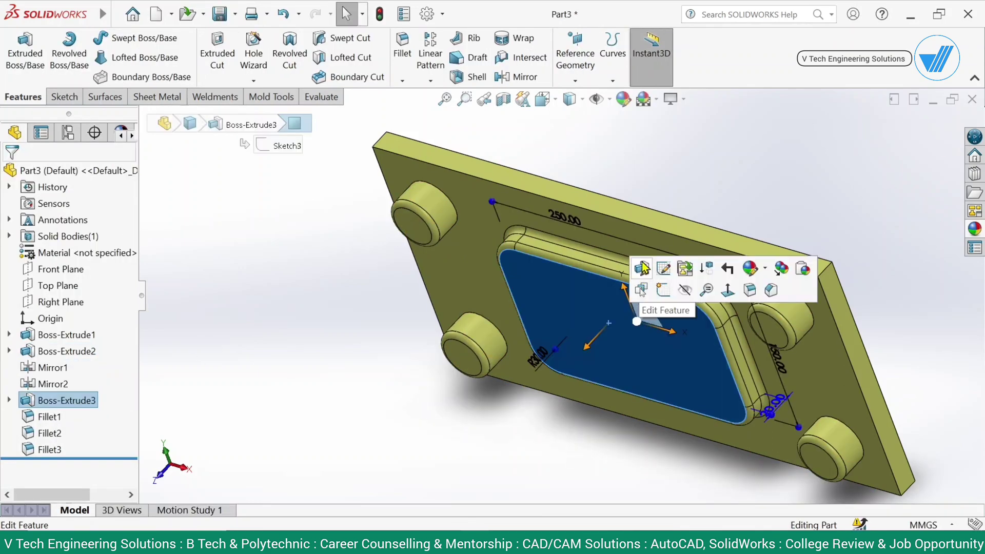
click(649, 282)
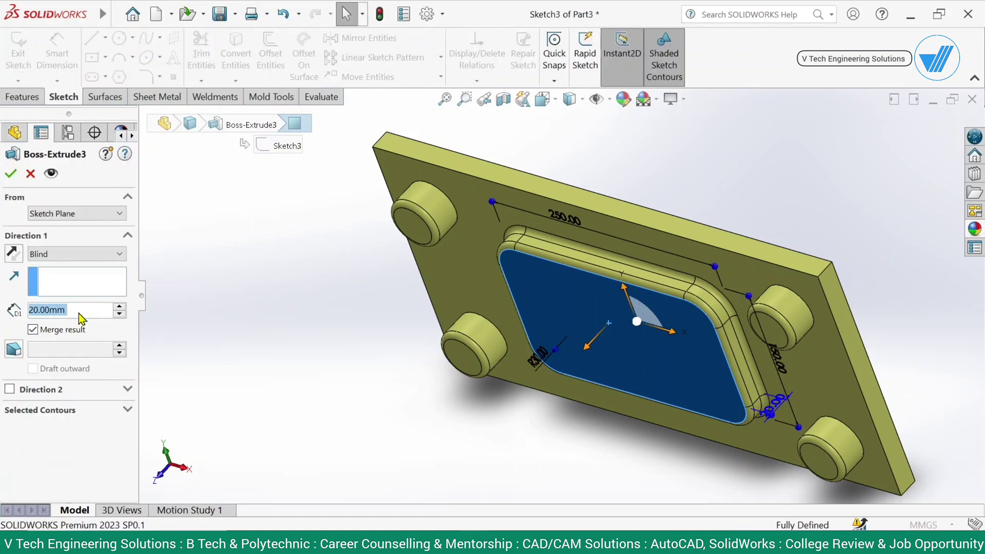
text(30)
key(Return)
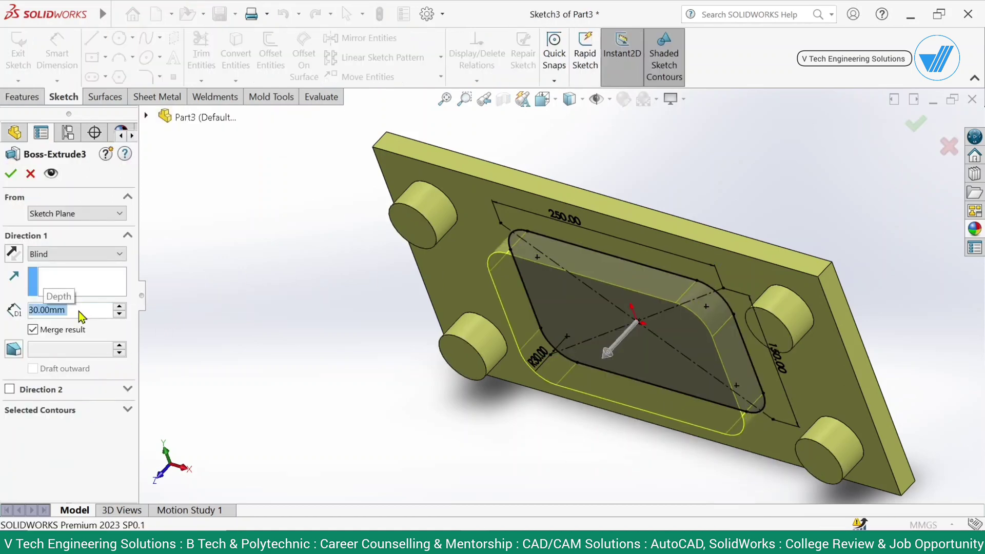
key(Return)
Start a sheet metal forming tool and set the plate's front face as its stopping face.
scroll(567, 333, up, 3)
middle_drag(663, 335, 600, 363)
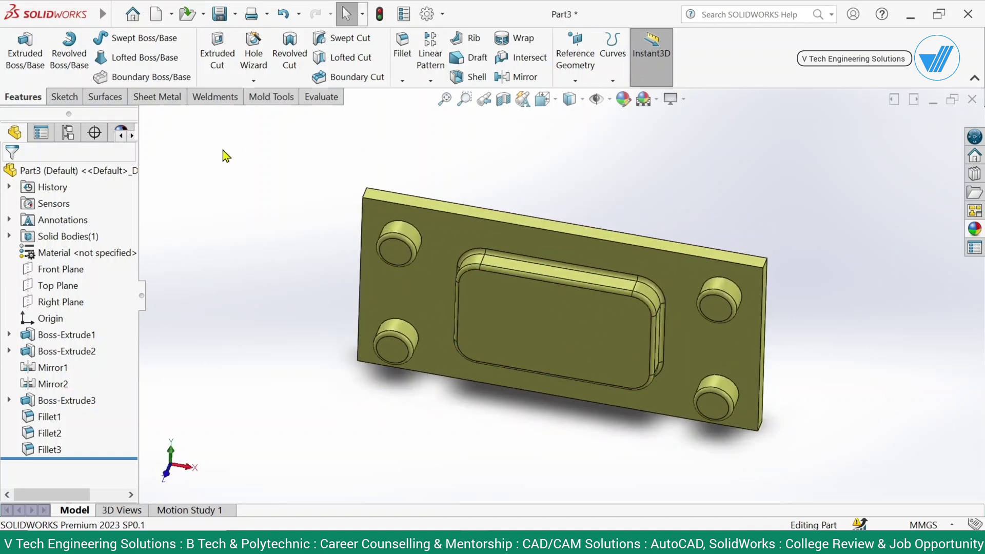
click(152, 97)
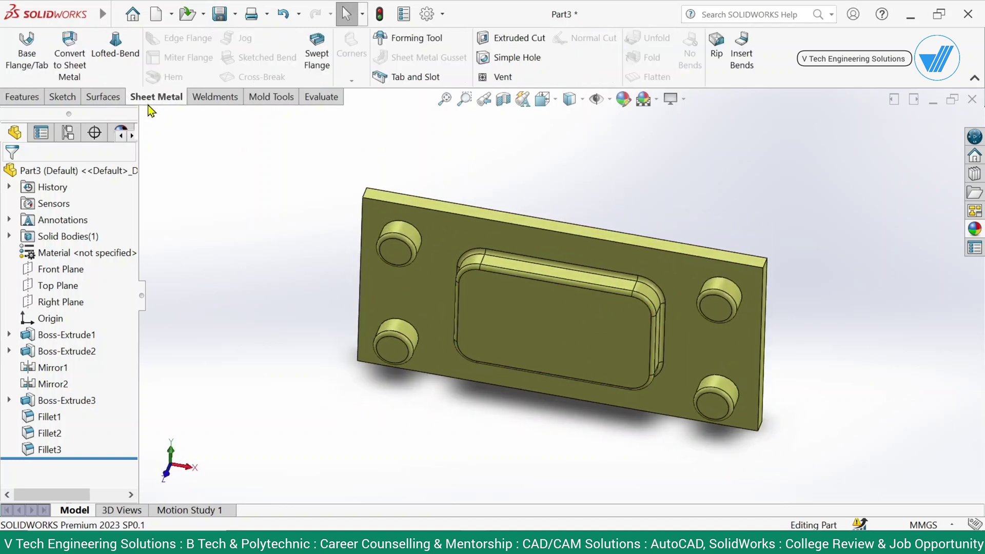
click(423, 39)
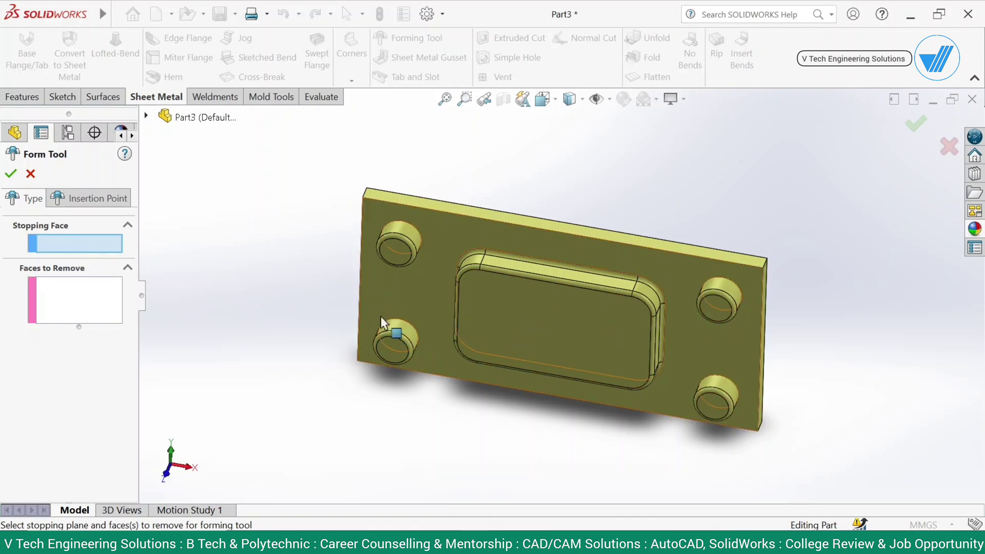
click(452, 227)
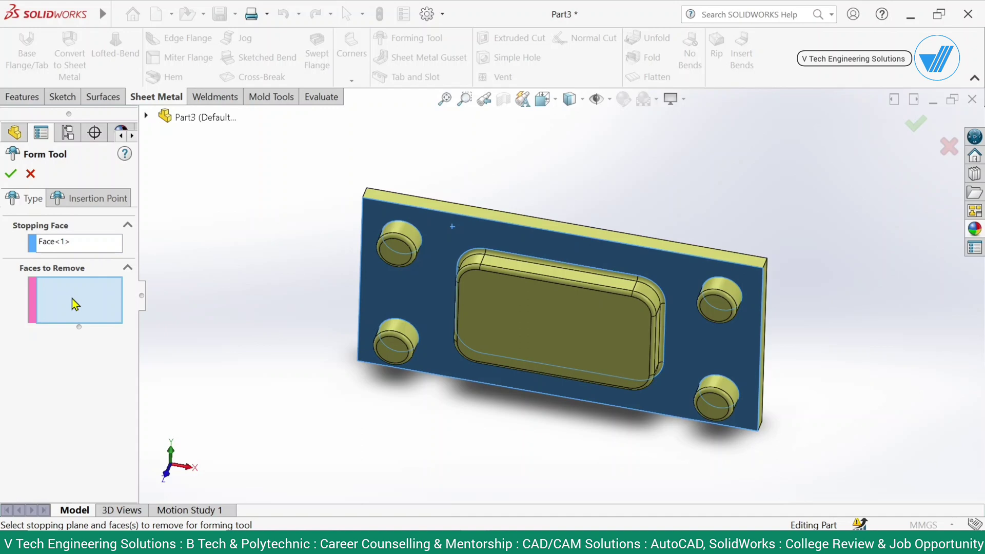
Set the end faces of the four cylindrical corner bosses as faces to remove and create the forming tool.
scroll(636, 336, down, 2)
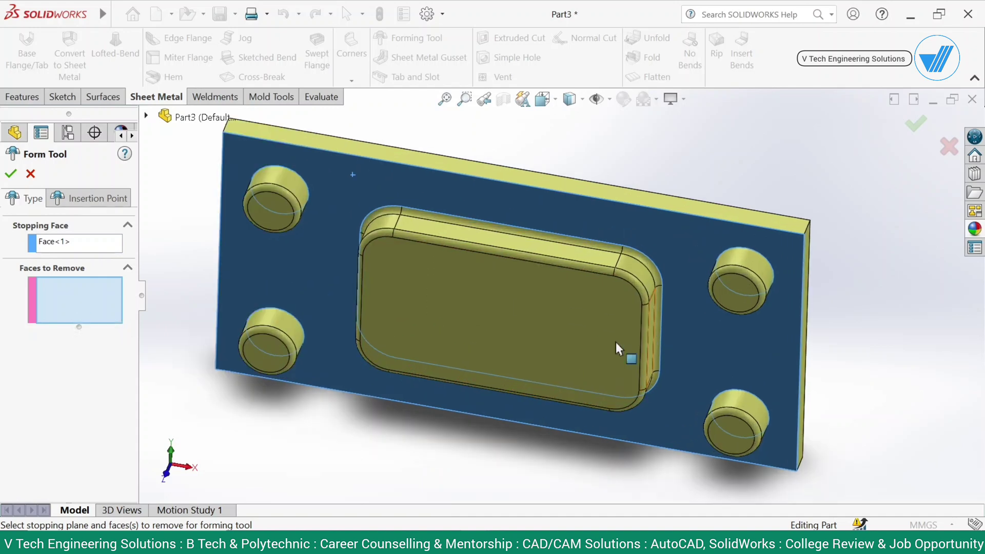
click(271, 203)
click(267, 352)
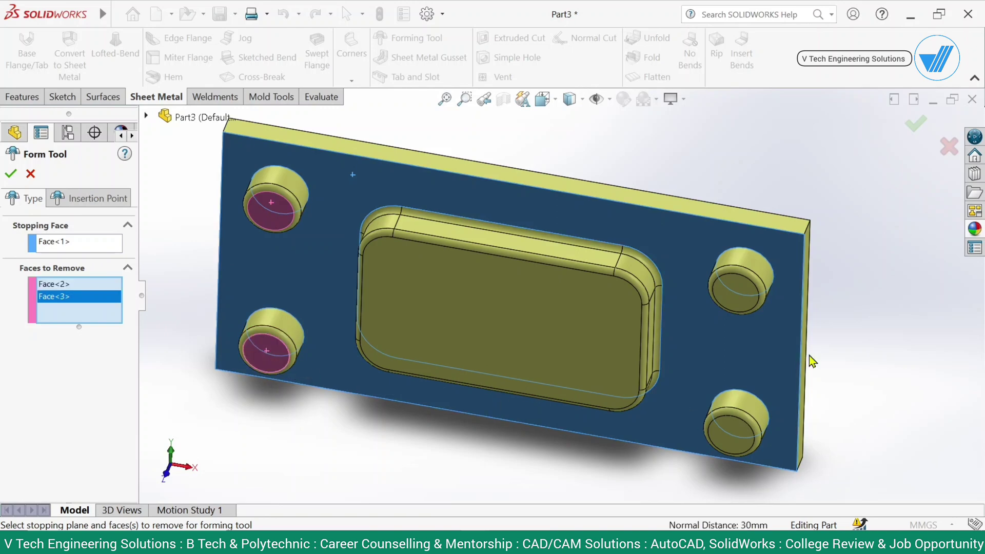
click(731, 302)
click(737, 429)
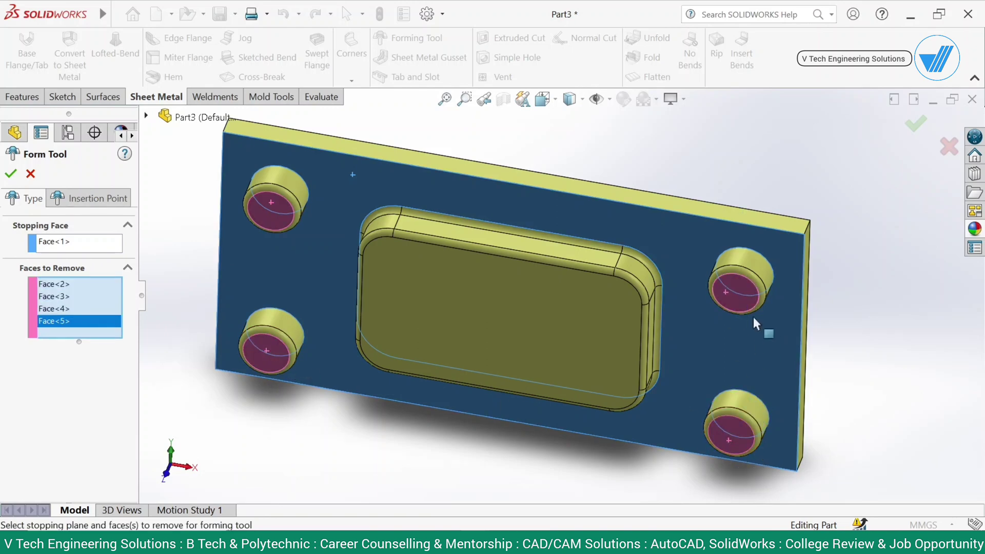
scroll(588, 331, up, 2)
middle_drag(587, 331, 569, 308)
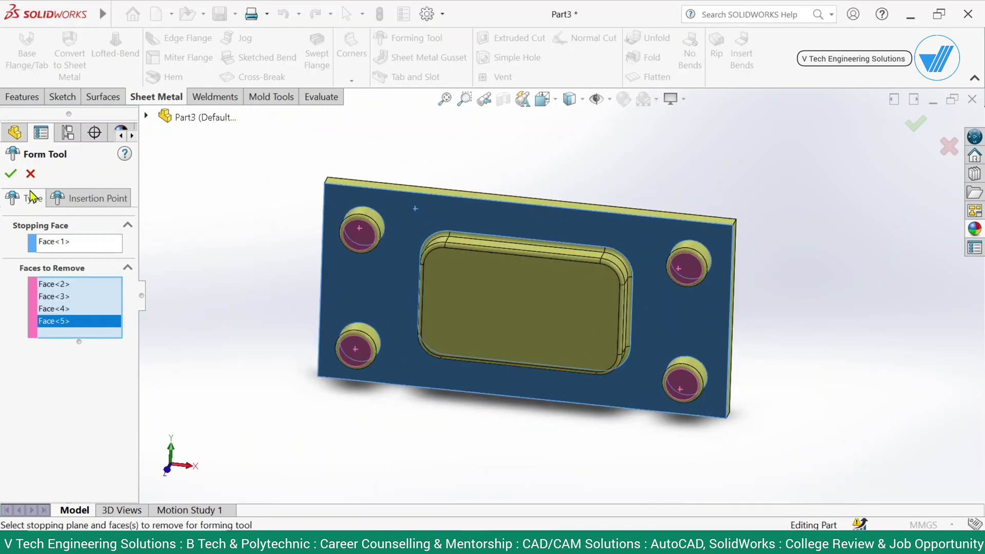
click(12, 175)
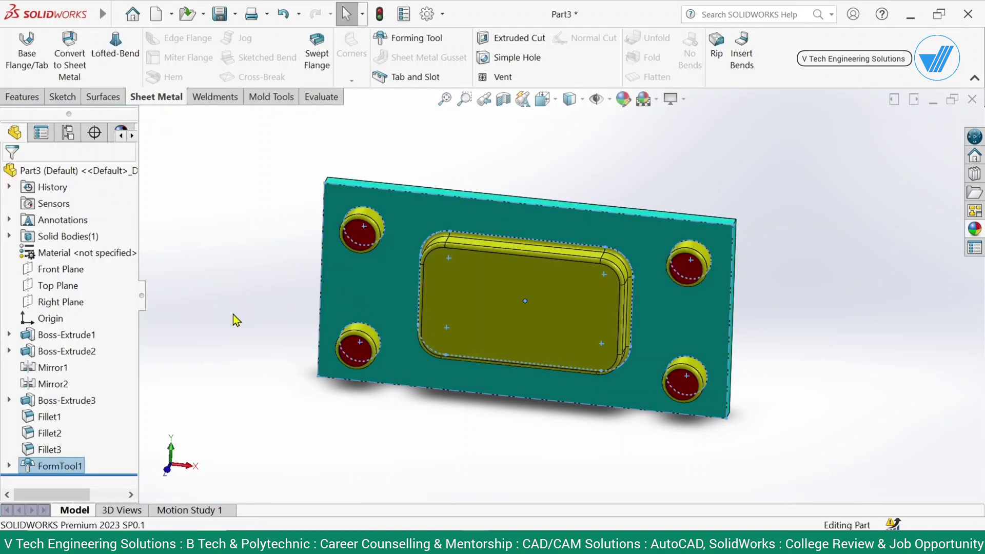
Examine the forming tool's stopping face, formed faces and faces to remove from several angles.
middle_drag(517, 280, 472, 445)
click(515, 315)
middle_drag(516, 315, 561, 292)
click(831, 267)
click(572, 238)
click(811, 288)
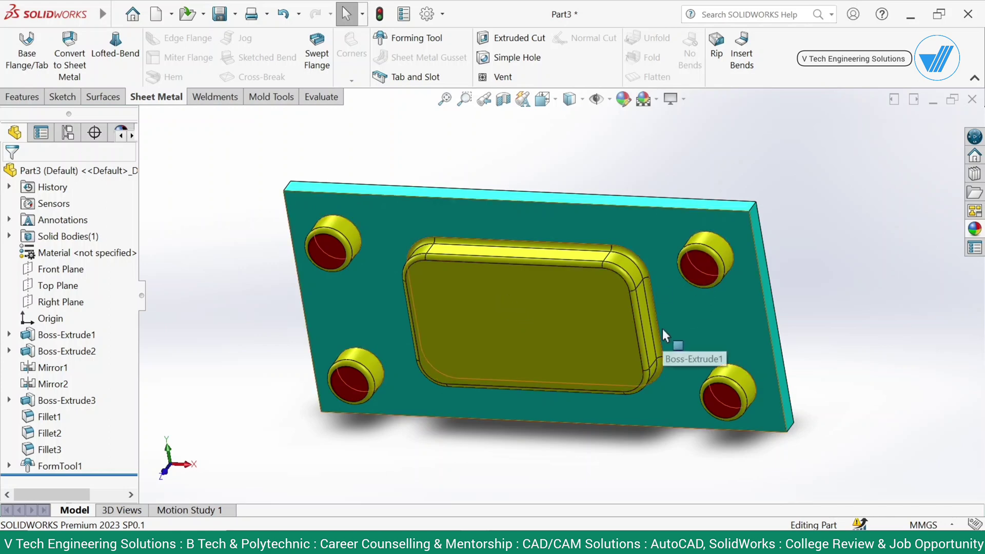
click(699, 268)
middle_drag(483, 308, 785, 311)
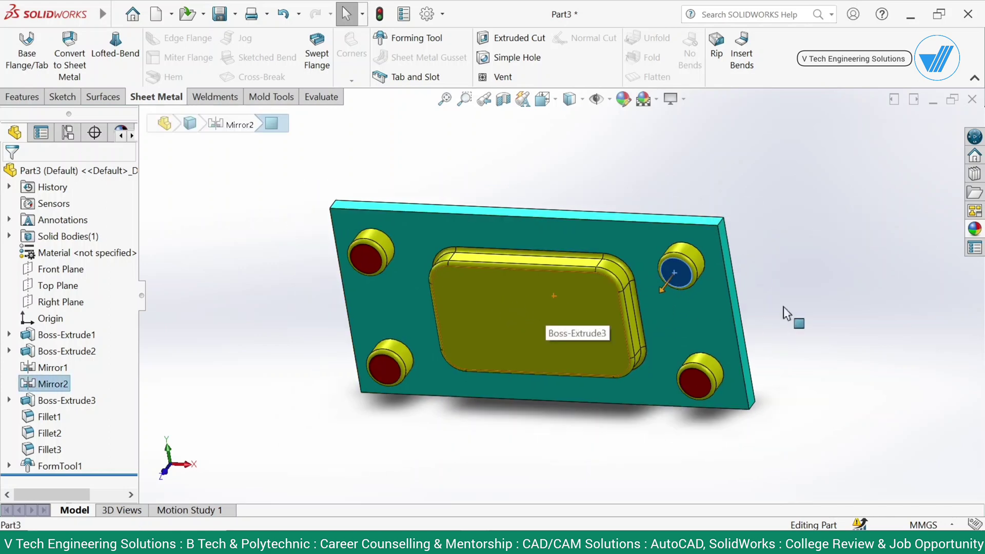
click(784, 311)
middle_drag(634, 348, 609, 374)
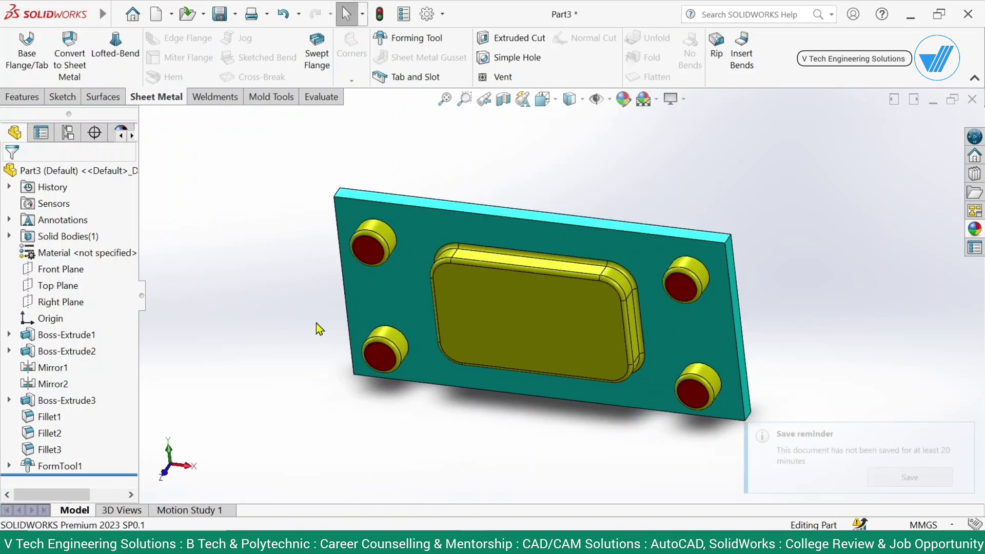
Save the part as a Form Tool (*.sldftp) named Cus in the embosses folder under the design library's forming tools.
click(118, 15)
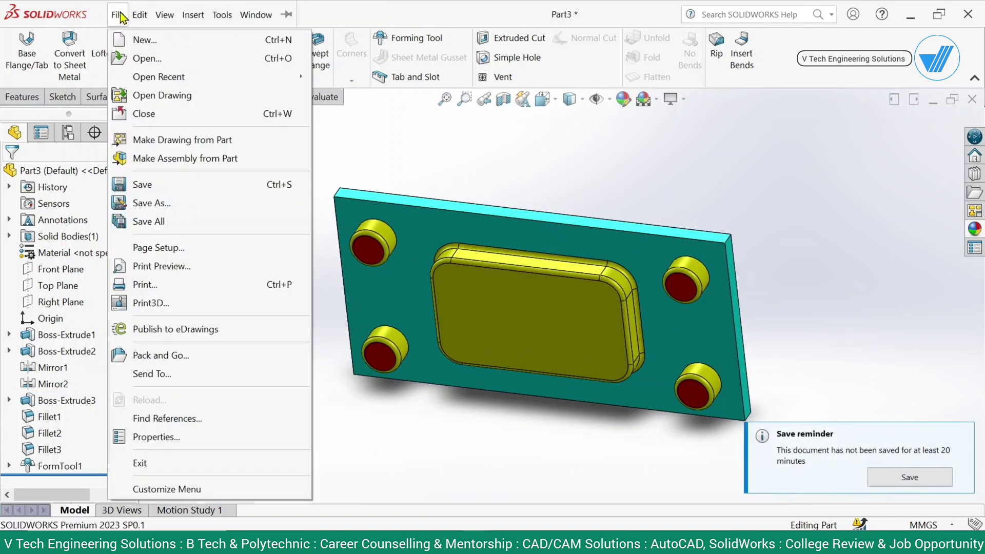
click(152, 203)
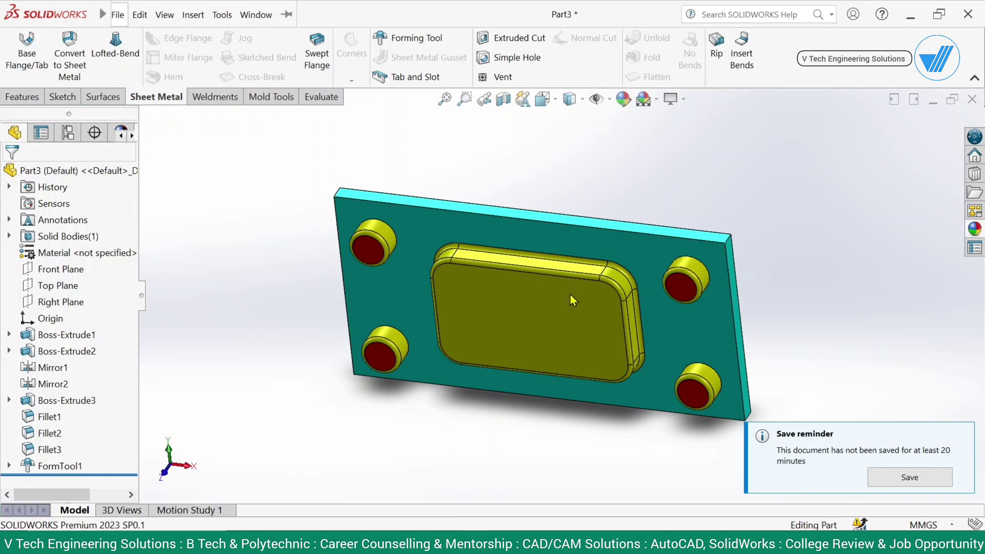
click(553, 361)
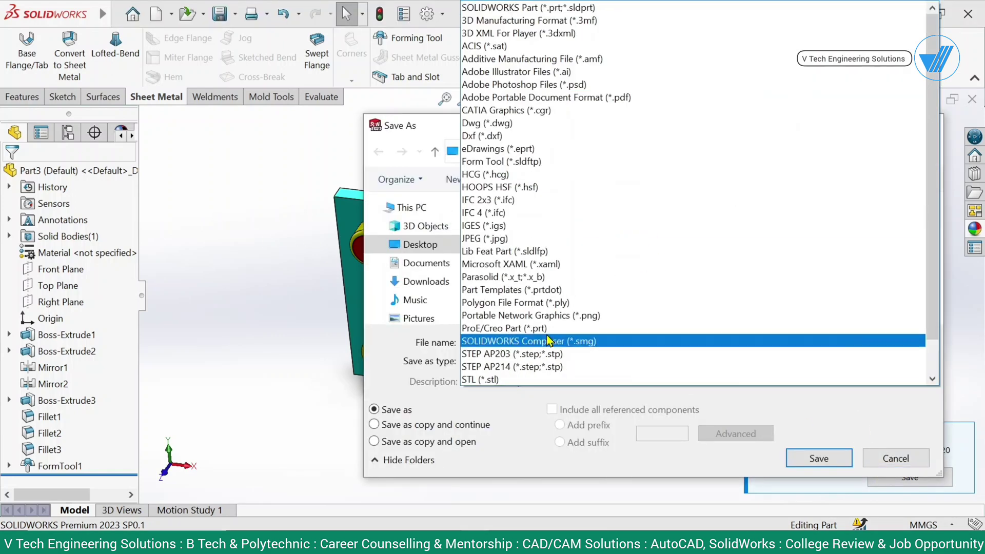
click(511, 165)
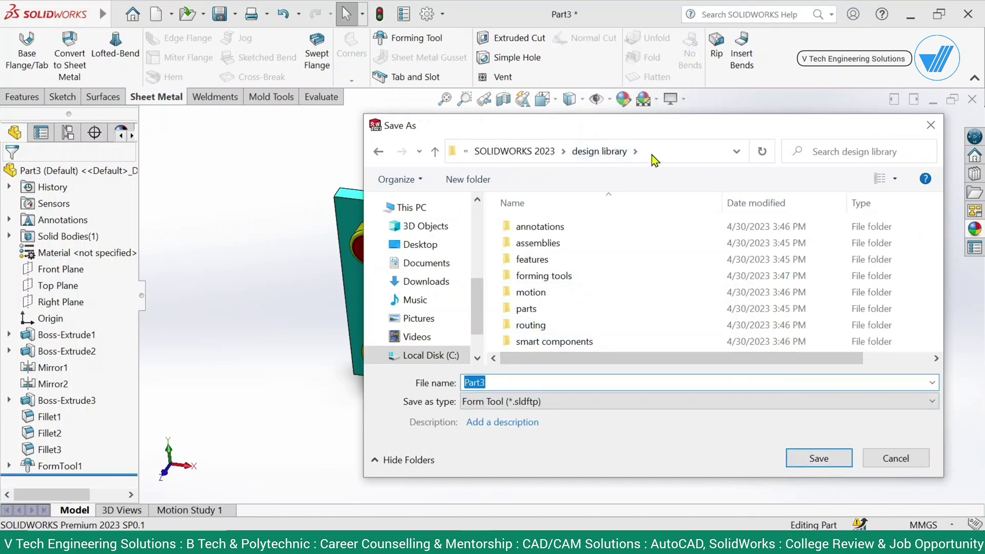
double_click(545, 277)
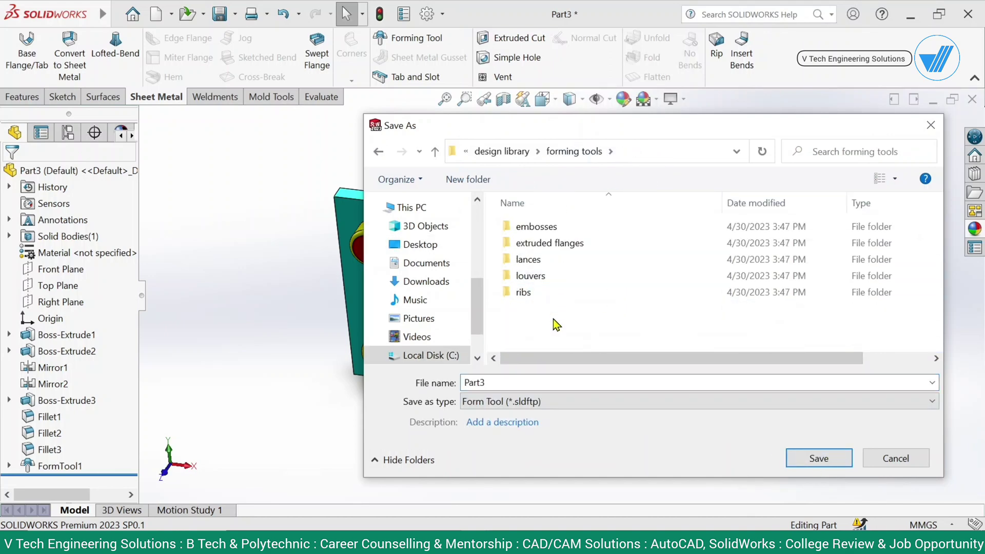
double_click(567, 233)
double_click(511, 380)
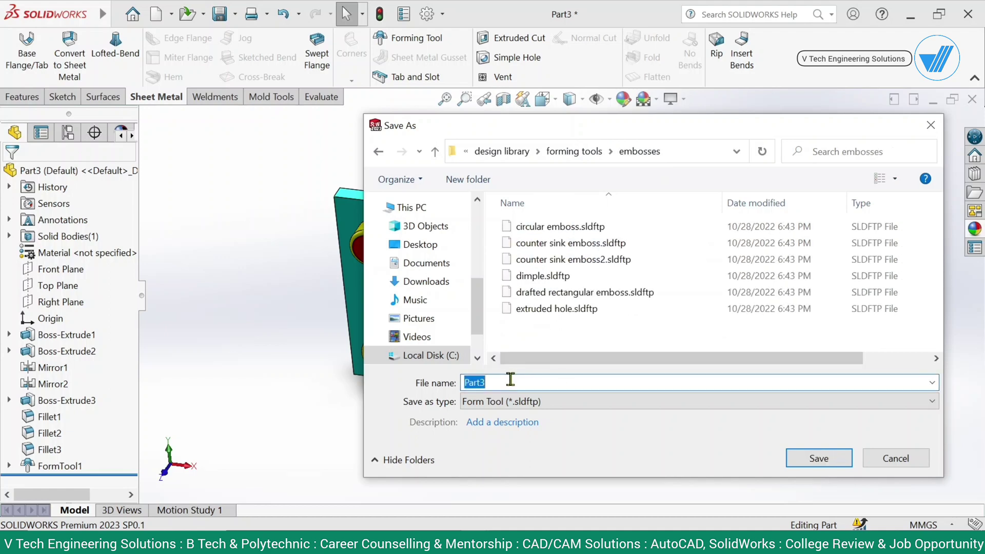
text(Cus)
click(826, 458)
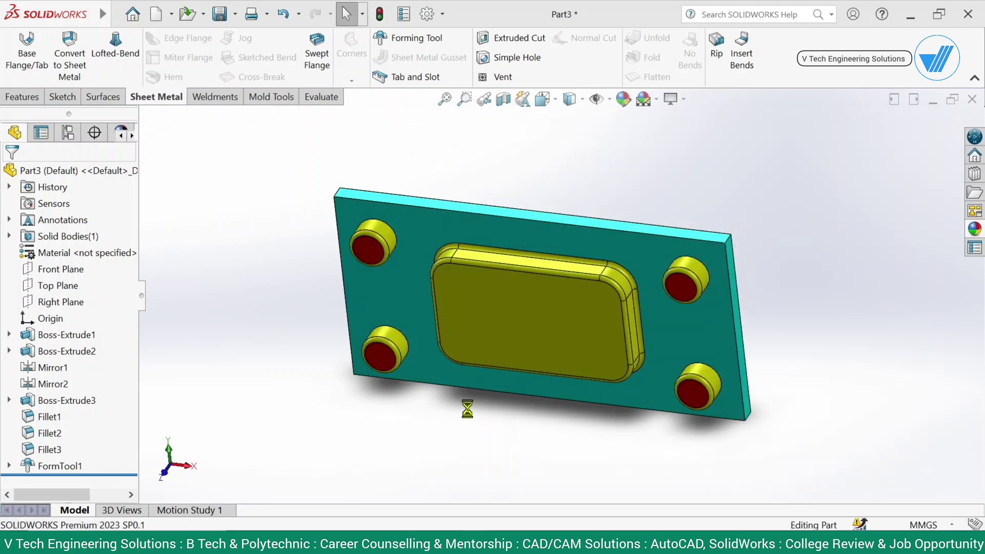
Close the forming tool part and orient the view normal to the 500 by 250 mm sheet metal base flange's face.
click(971, 99)
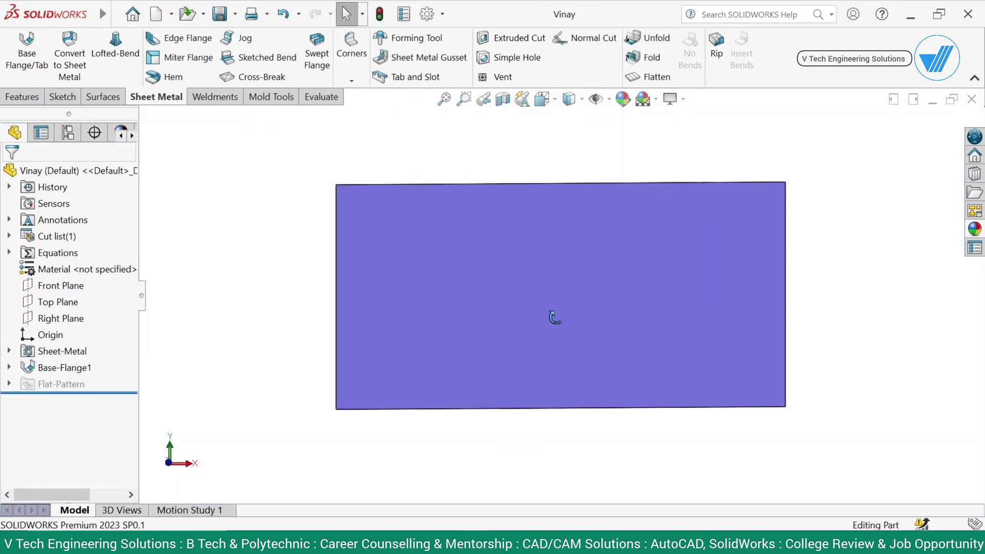
middle_drag(550, 313, 560, 311)
click(562, 311)
click(676, 279)
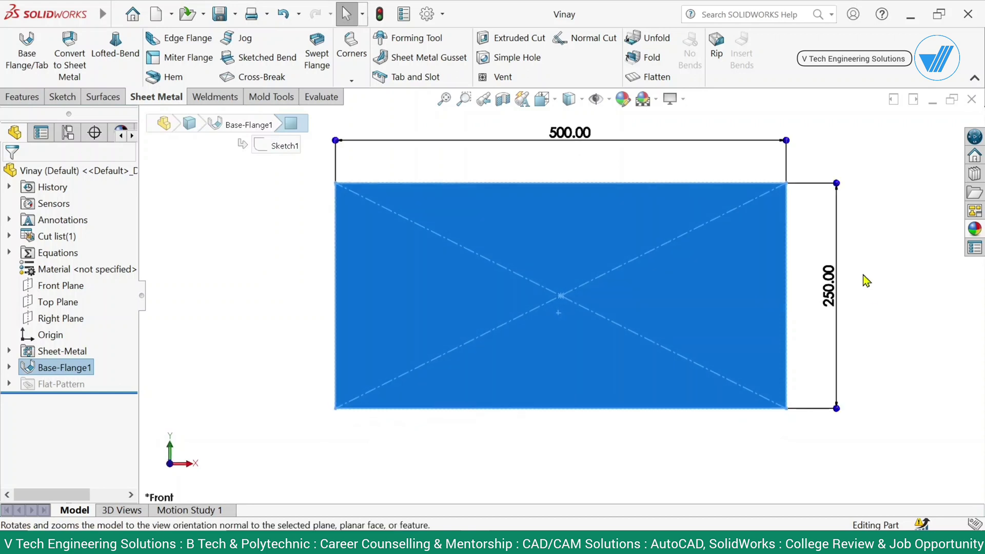
click(885, 273)
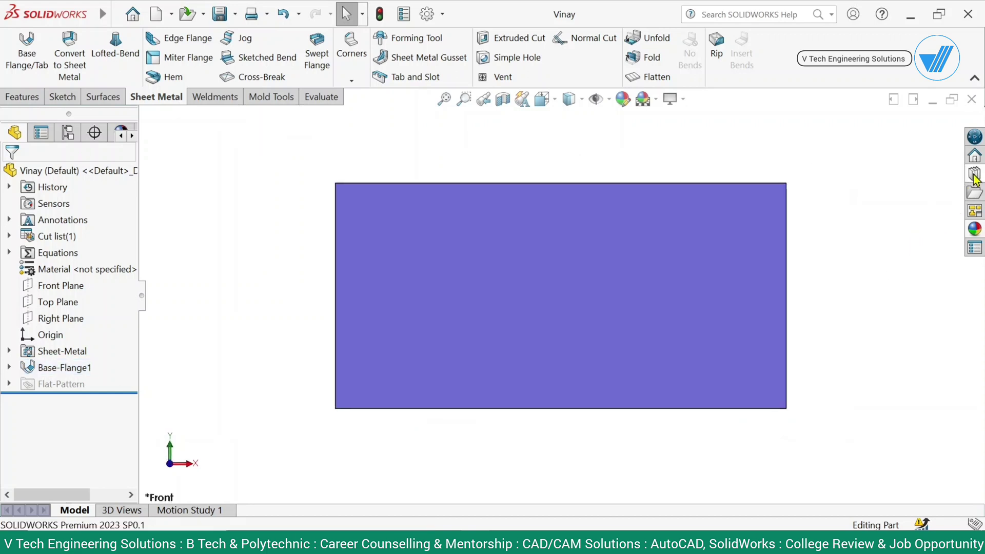
Insert the custom forming tool from the design library's embosses folder onto the sheet metal plate's front face.
click(974, 211)
scroll(785, 189, up, 3)
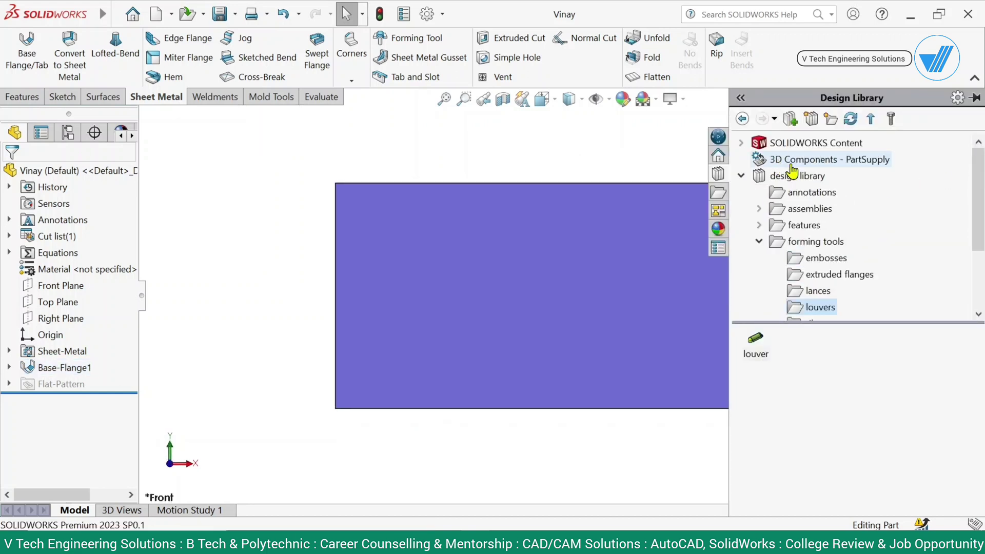
double_click(780, 179)
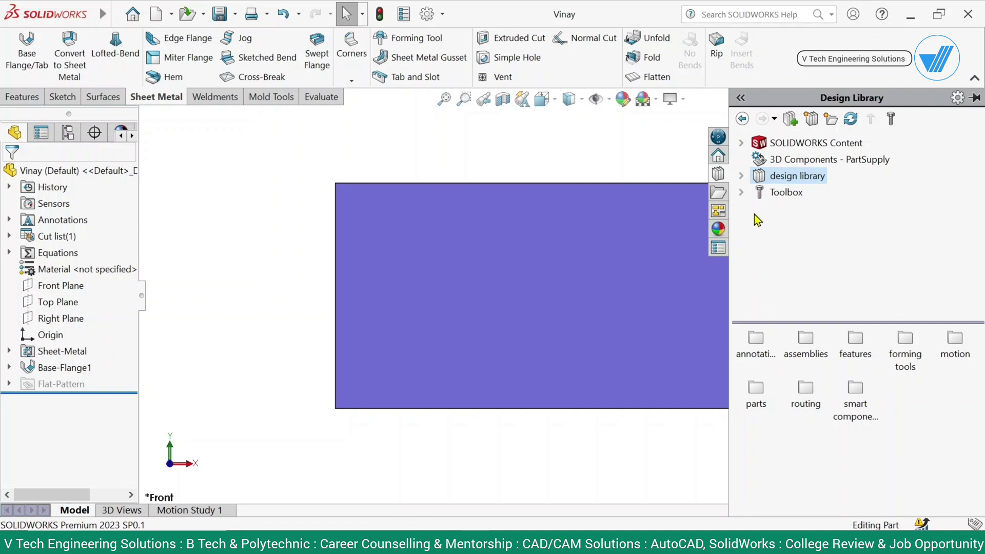
click(740, 177)
click(771, 211)
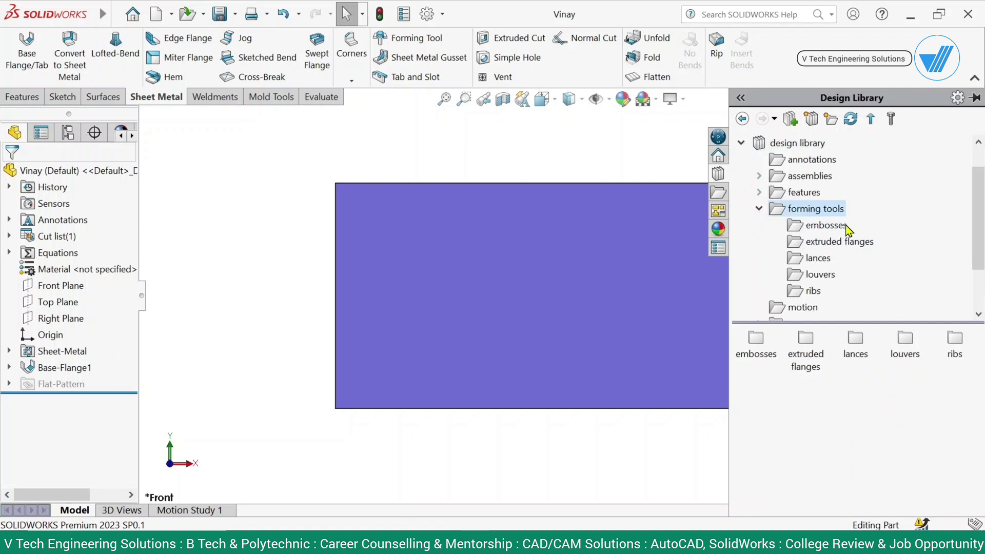
click(823, 227)
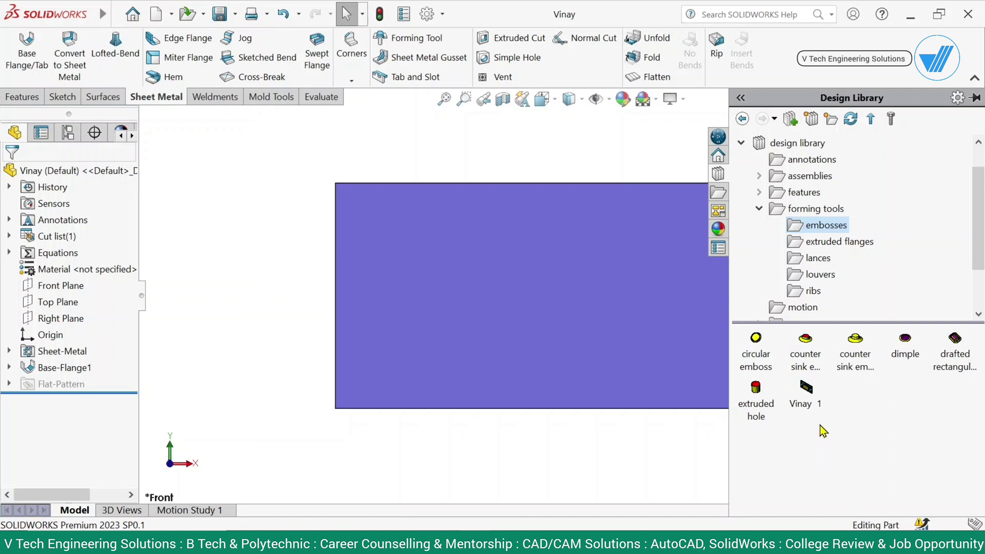
click(810, 398)
drag(717, 396, 573, 301)
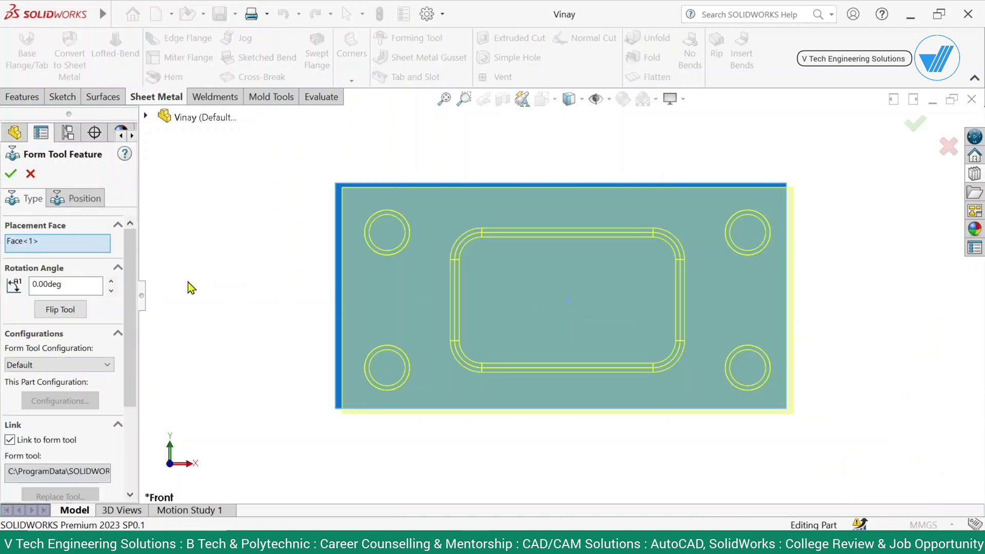
Dimension the forming tool's centre point at 250 mm from the plate's left vertical edge.
click(87, 202)
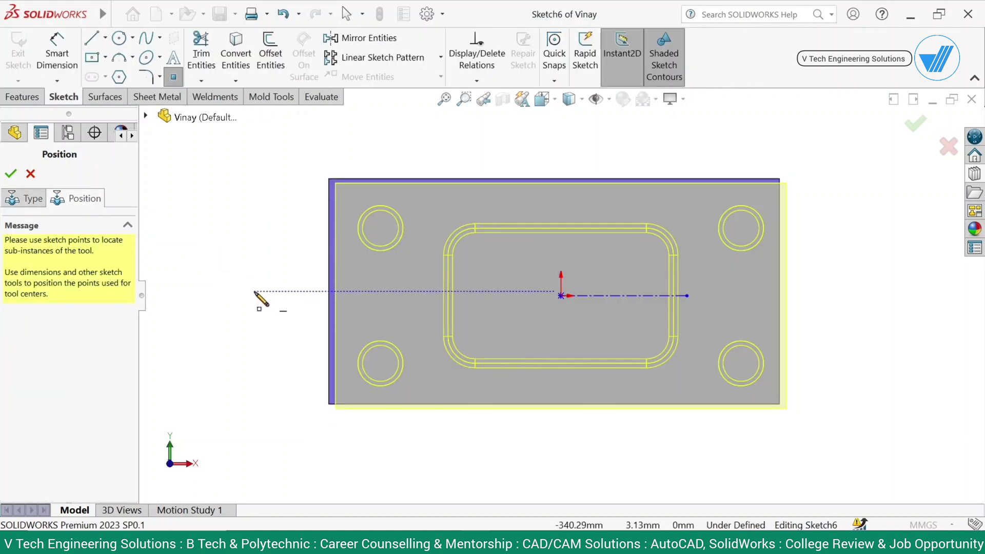
right_drag(255, 294, 251, 194)
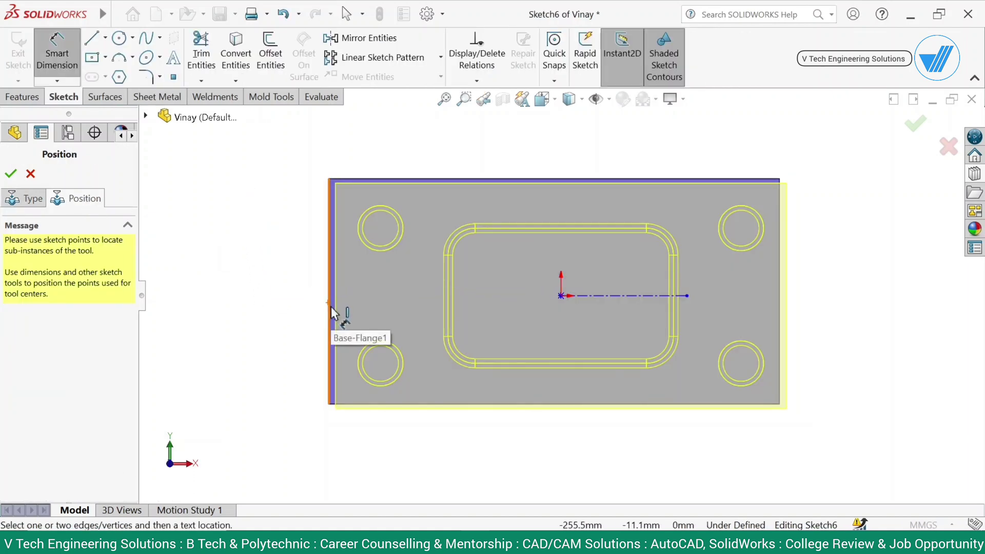
click(328, 252)
click(561, 296)
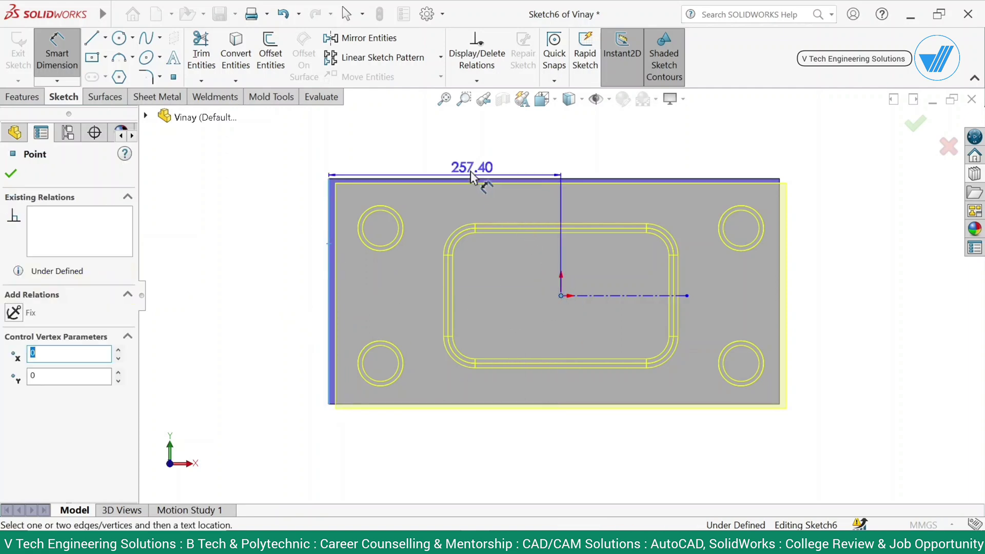
click(466, 156)
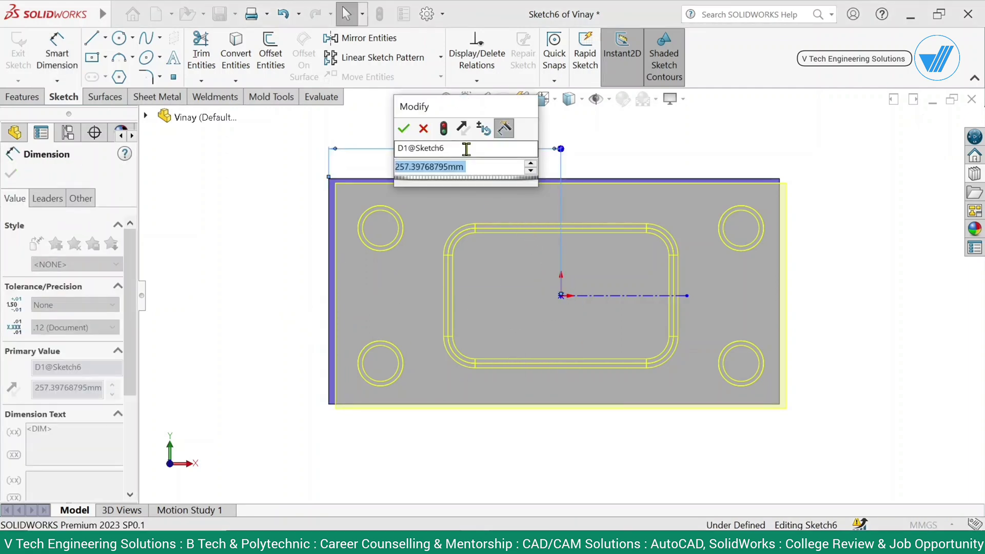
text(100)
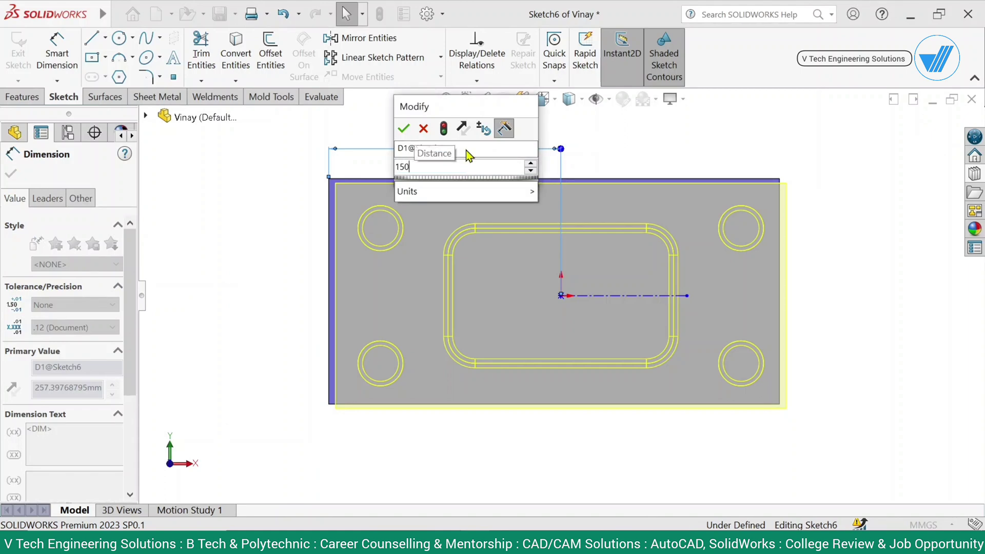
key(Return)
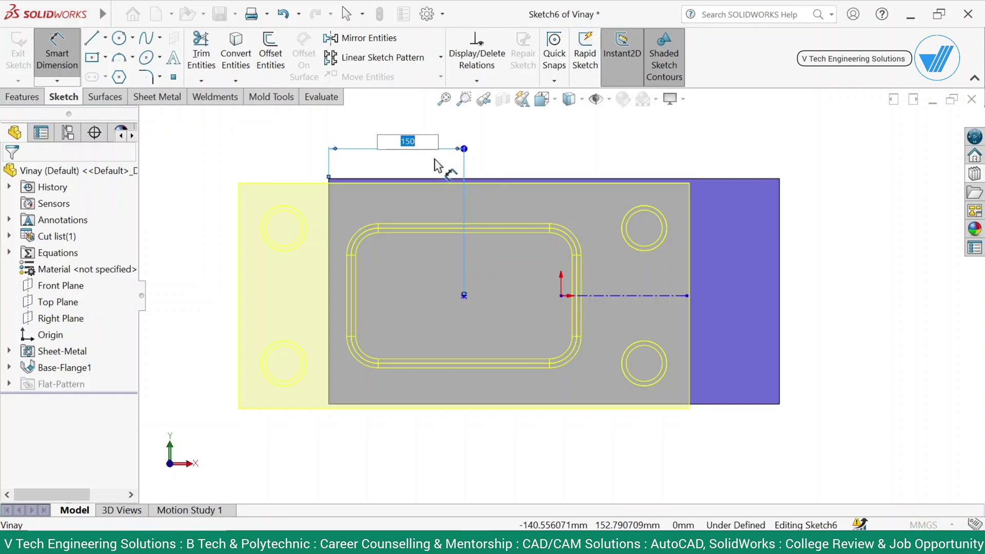
key(Return)
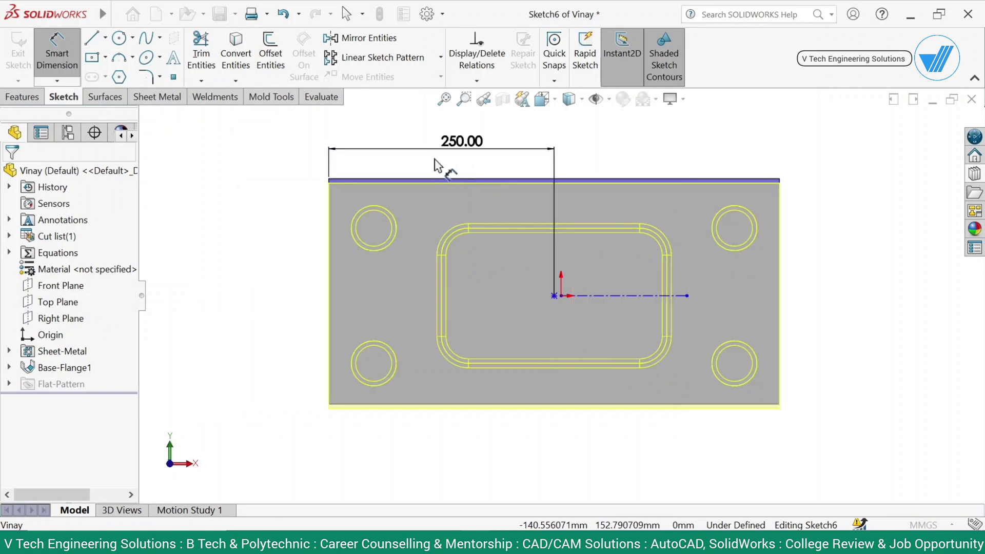
Dimension the forming tool's centre point at 125 mm from the plate's upper edge and end dimensioning.
click(673, 179)
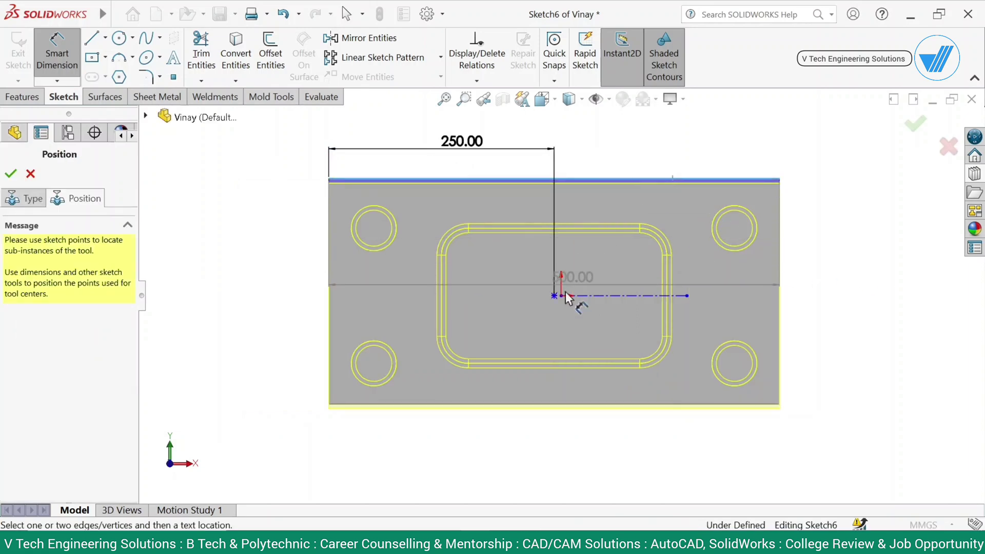
click(553, 296)
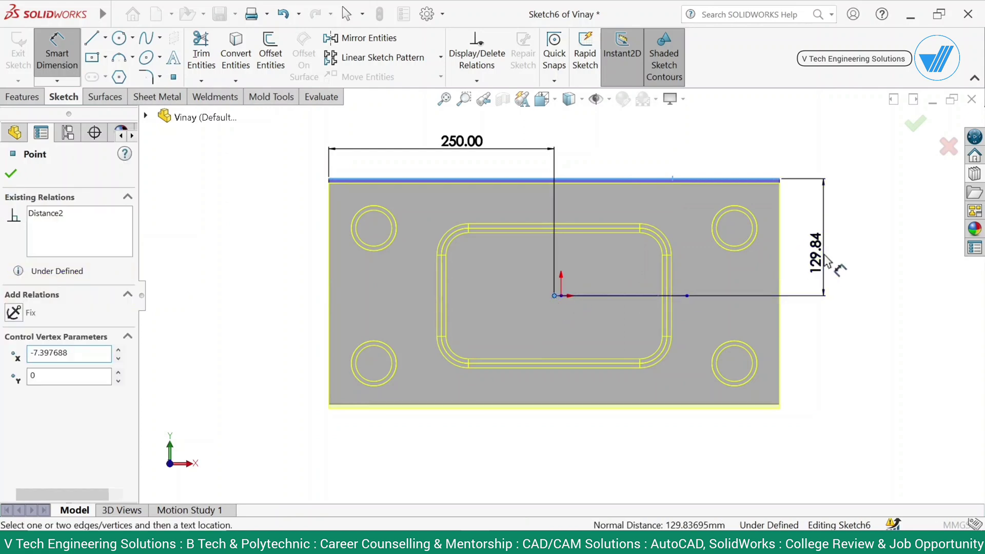
click(823, 254)
text(125)
key(Return)
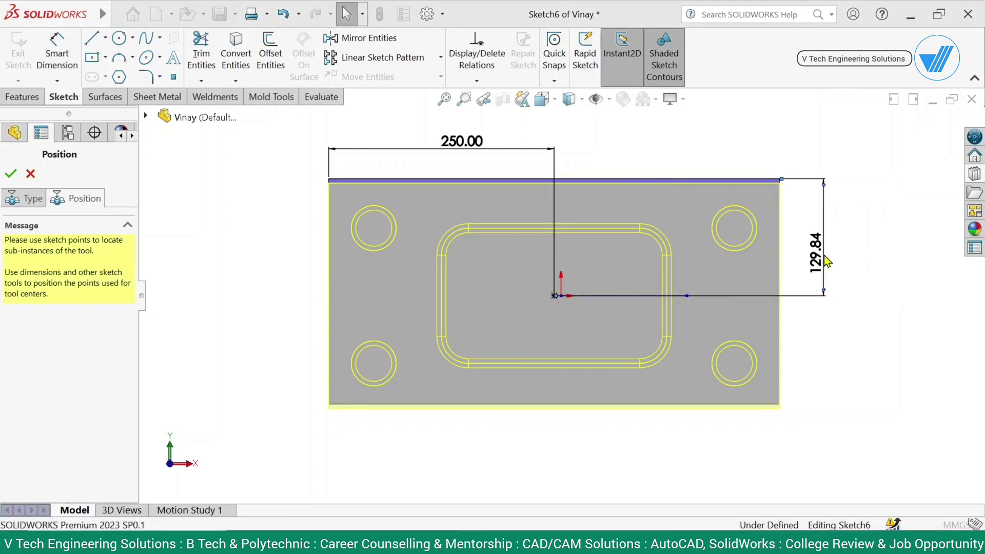
right_click(865, 287)
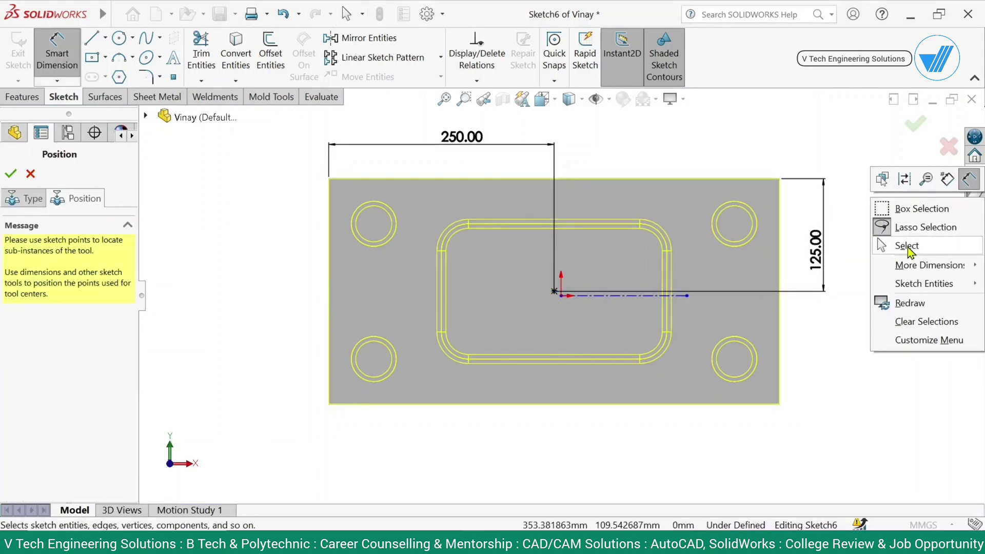
click(901, 244)
Try flipping the forming tool to the plate's opposite side and flip it back.
middle_drag(817, 297, 557, 290)
click(32, 200)
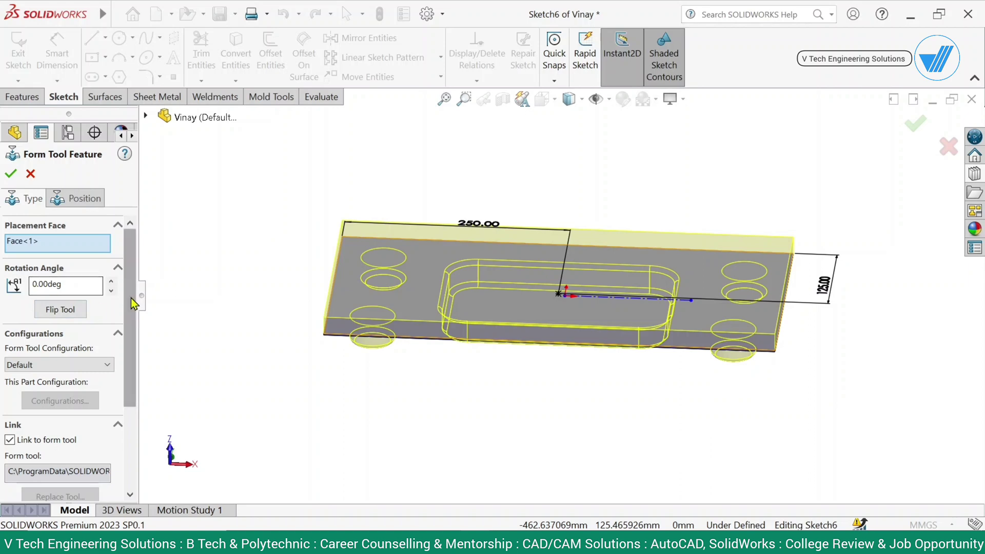
scroll(131, 297, down, 4)
scroll(130, 300, up, 4)
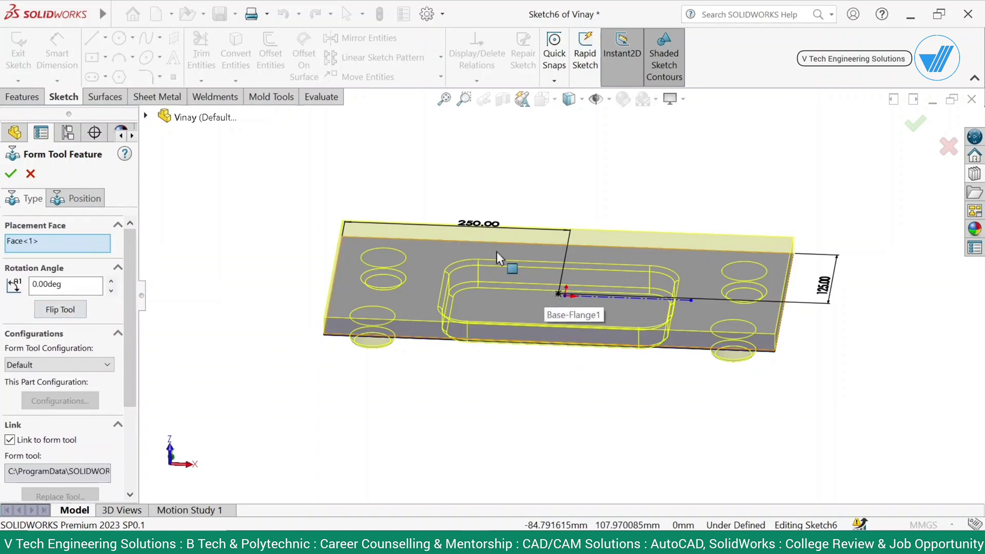
middle_drag(380, 283, 409, 352)
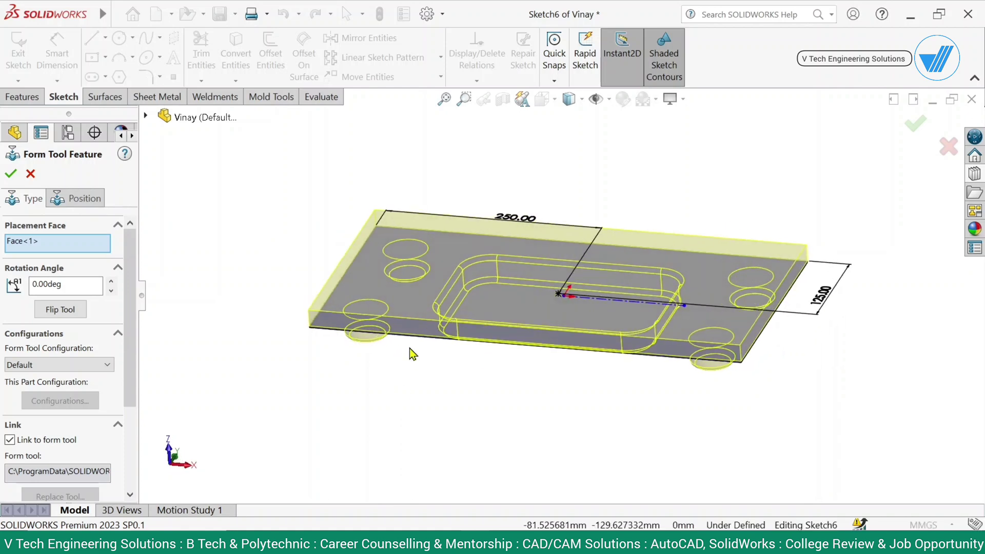
click(77, 314)
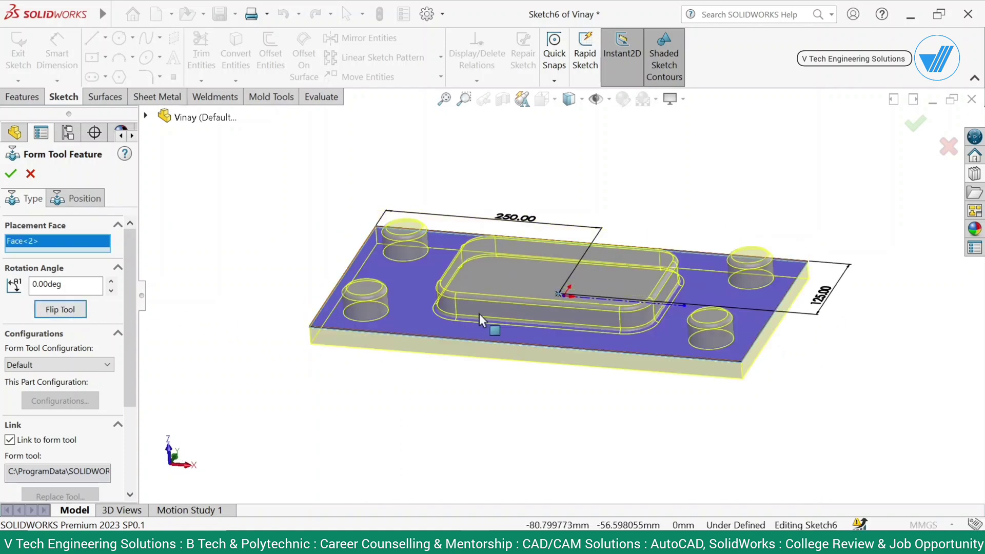
click(60, 311)
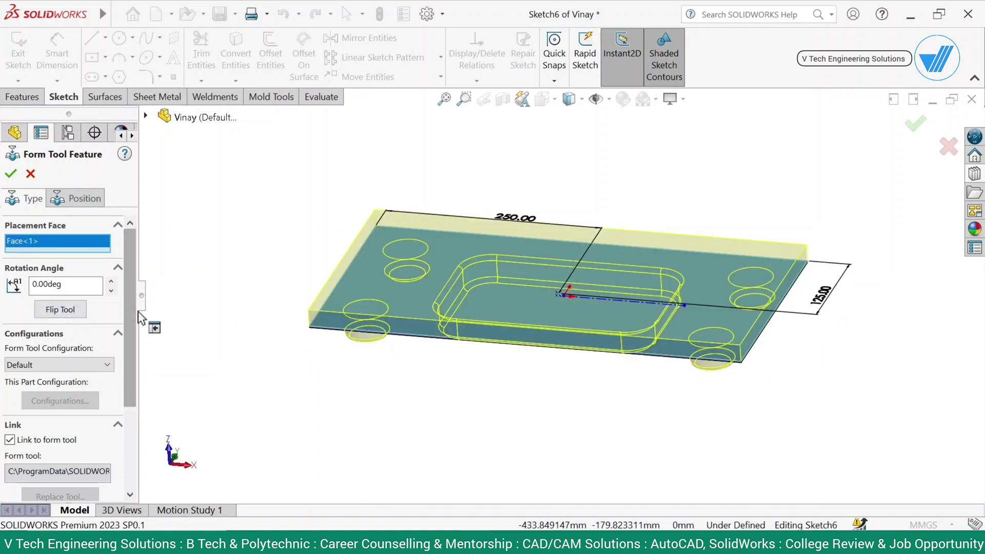
Review the form tool's link and flat pattern visibility settings and apply the feature to the plate.
drag(137, 324, 137, 428)
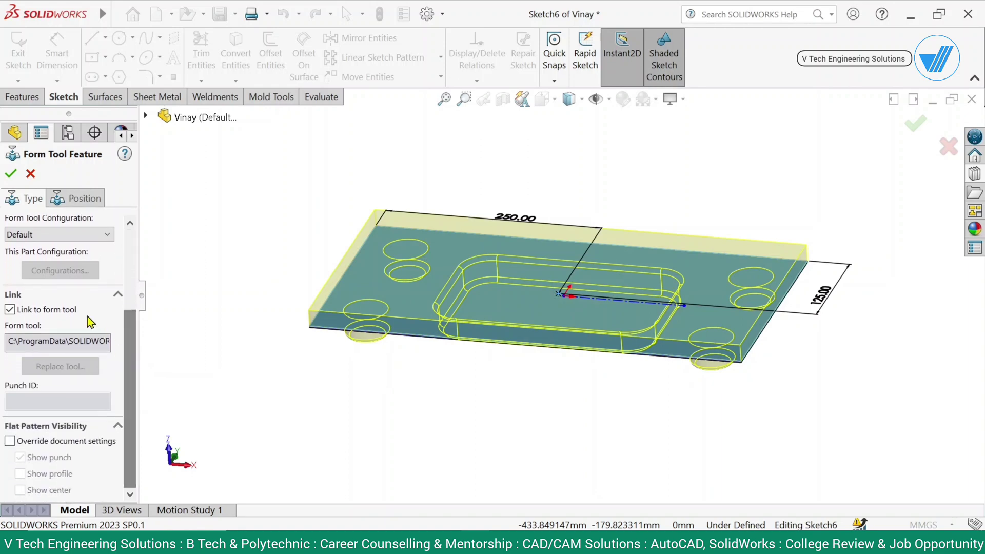
drag(131, 372, 130, 290)
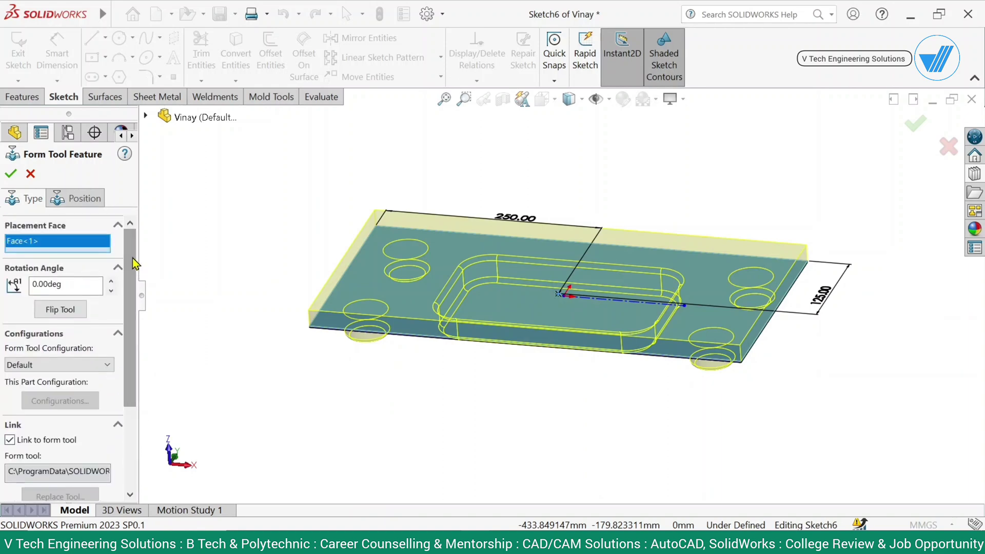
click(11, 174)
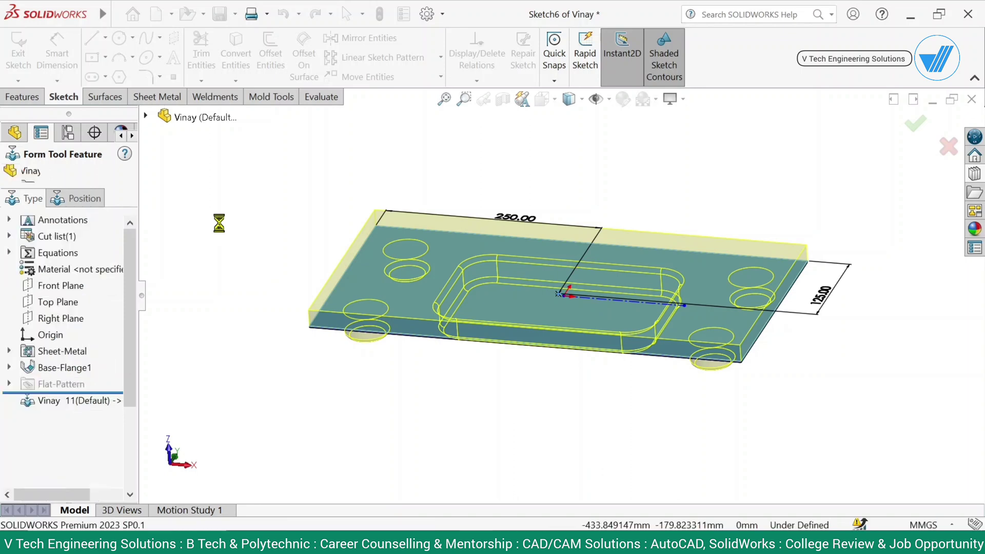
Examine the plate's formed corner openings and central rounded recess up close from both sides.
mouse_move(521, 354)
middle_down()
mouse_move(465, 362)
mouse_move(515, 352)
middle_up()
scroll(400, 303, down, 5)
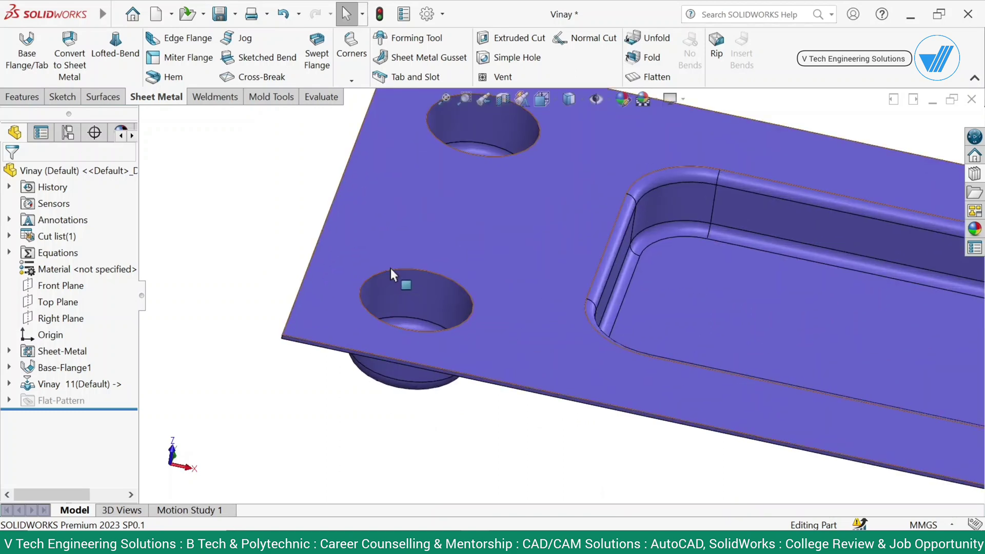
click(383, 271)
scroll(303, 303, up, 4)
click(303, 303)
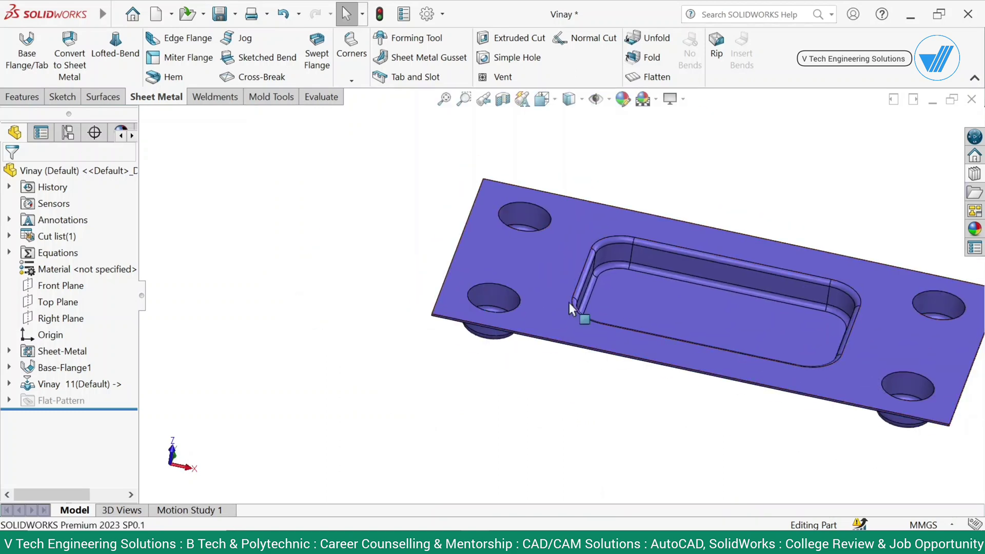
middle_drag(651, 294, 661, 322)
click(660, 322)
click(380, 284)
scroll(555, 199, down, 5)
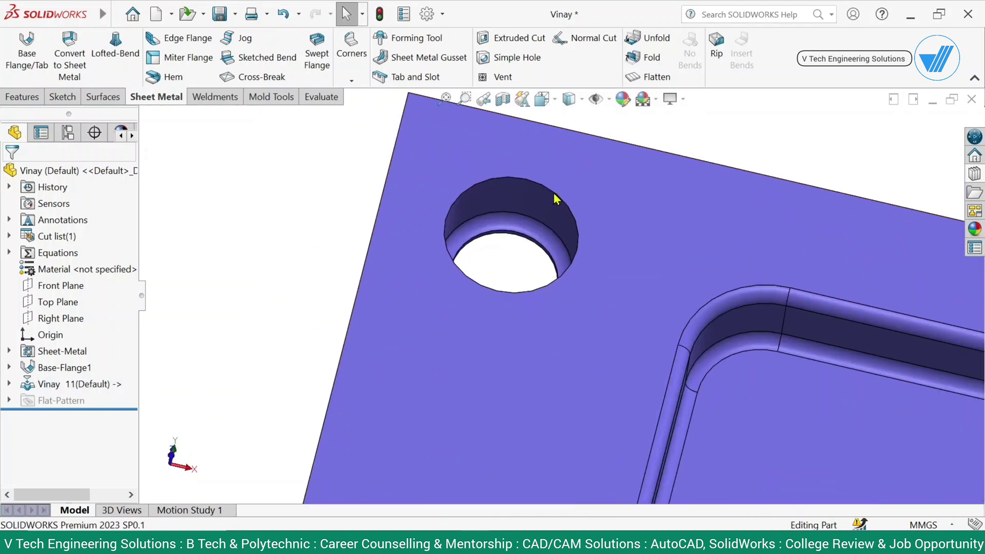
click(501, 226)
scroll(374, 299, up, 4)
click(375, 300)
middle_drag(530, 323, 571, 247)
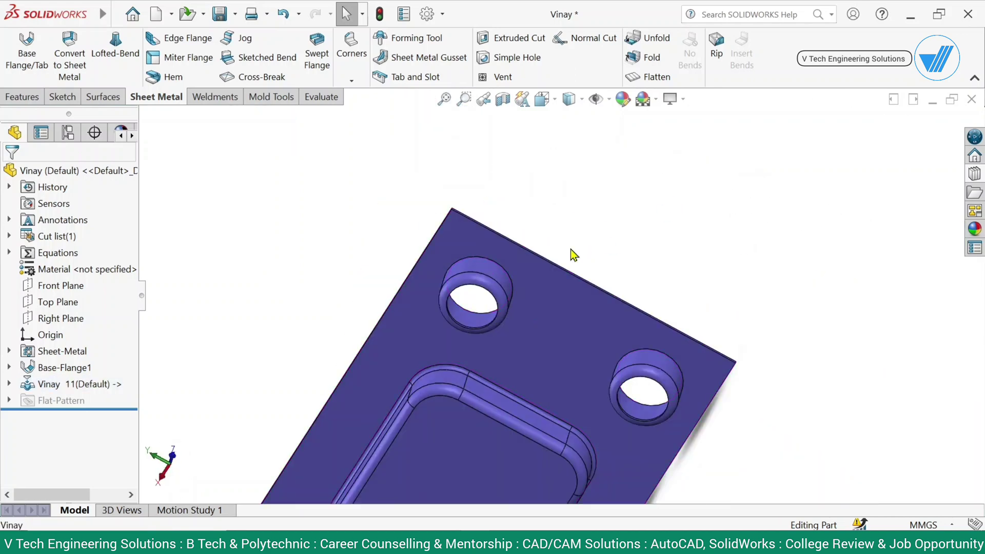
scroll(499, 283, down, 7)
scroll(528, 266, up, 2)
scroll(564, 315, up, 5)
middle_drag(565, 315, 424, 380)
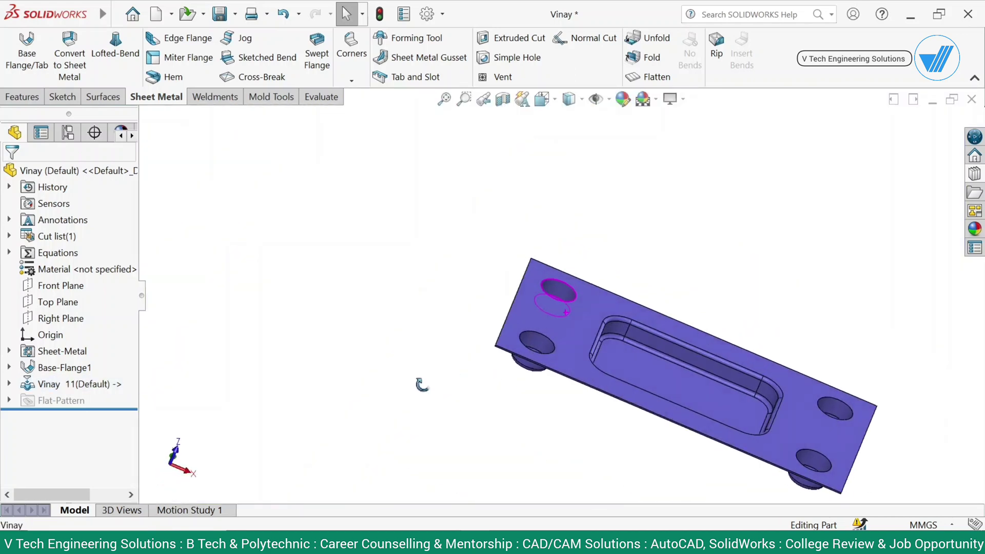
scroll(826, 400, down, 3)
scroll(821, 395, down, 3)
scroll(750, 355, up, 6)
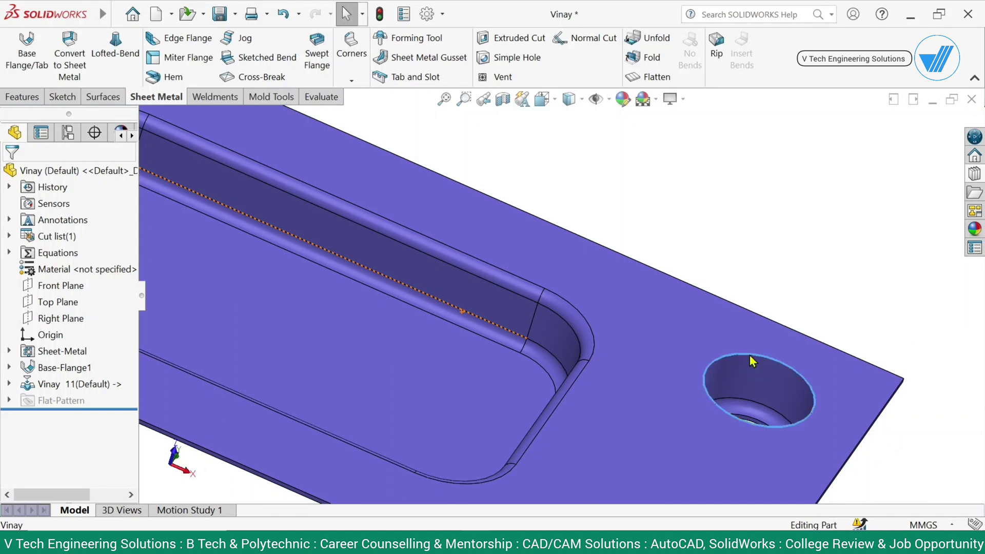
middle_drag(484, 330, 513, 308)
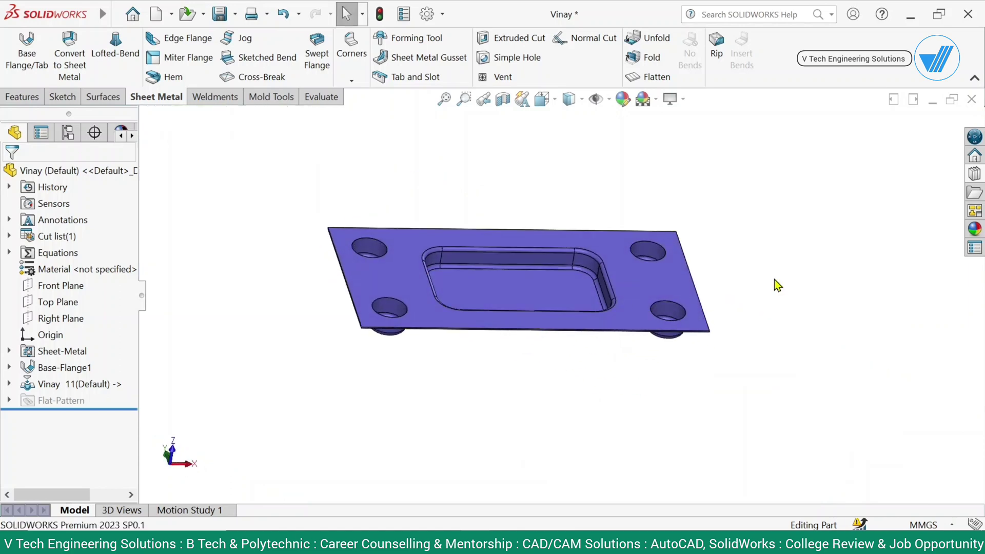
Open the custom forming tool's part from the design library's embosses folder and locate its form tool feature.
click(977, 178)
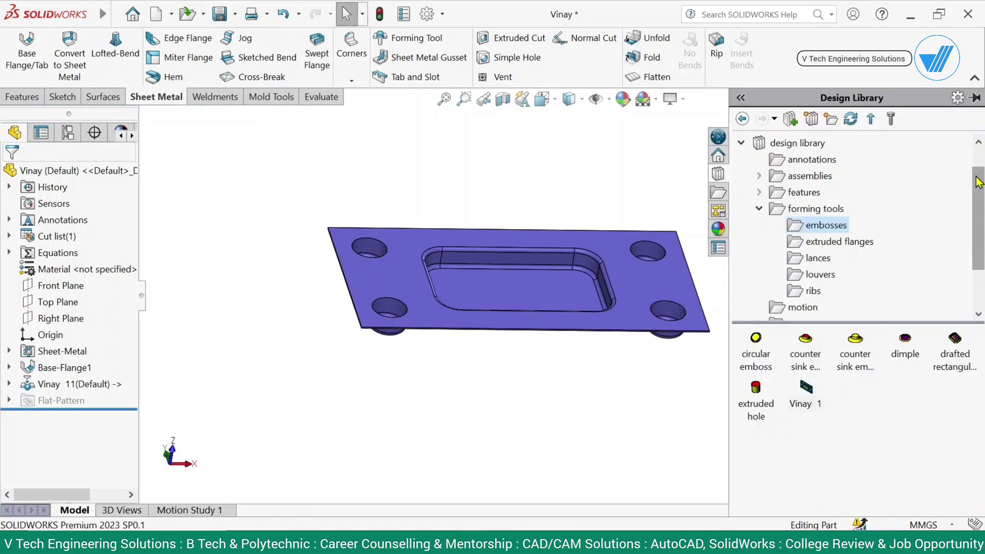
double_click(807, 397)
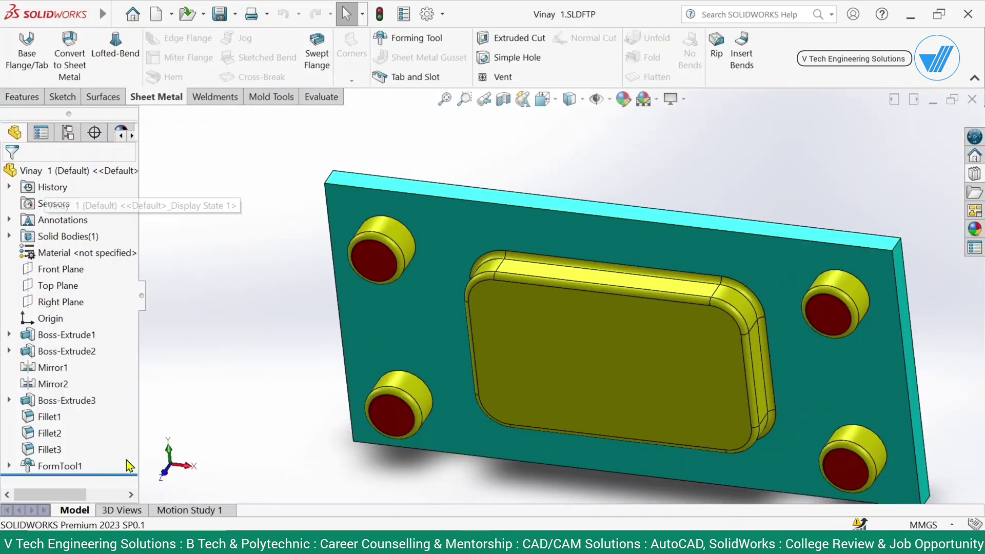
click(71, 466)
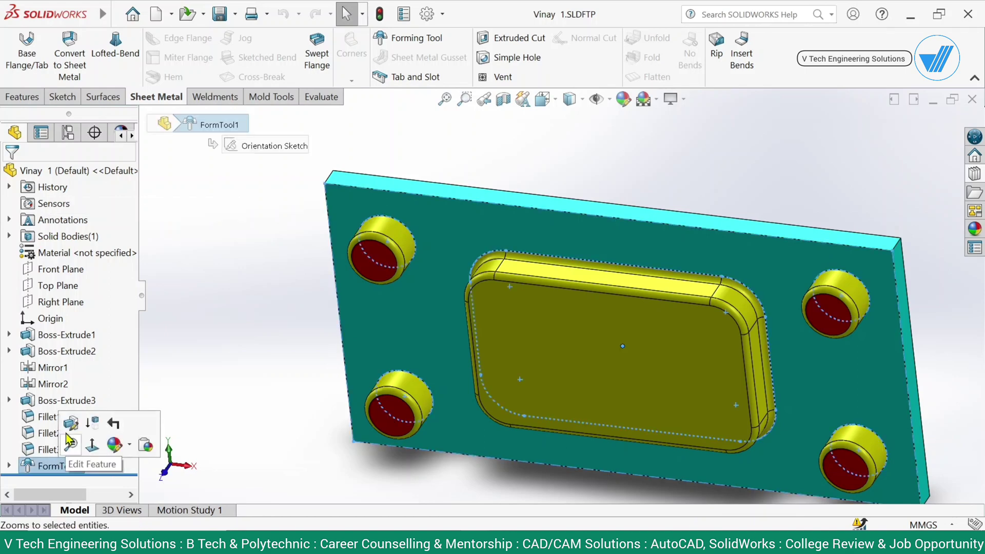
click(226, 475)
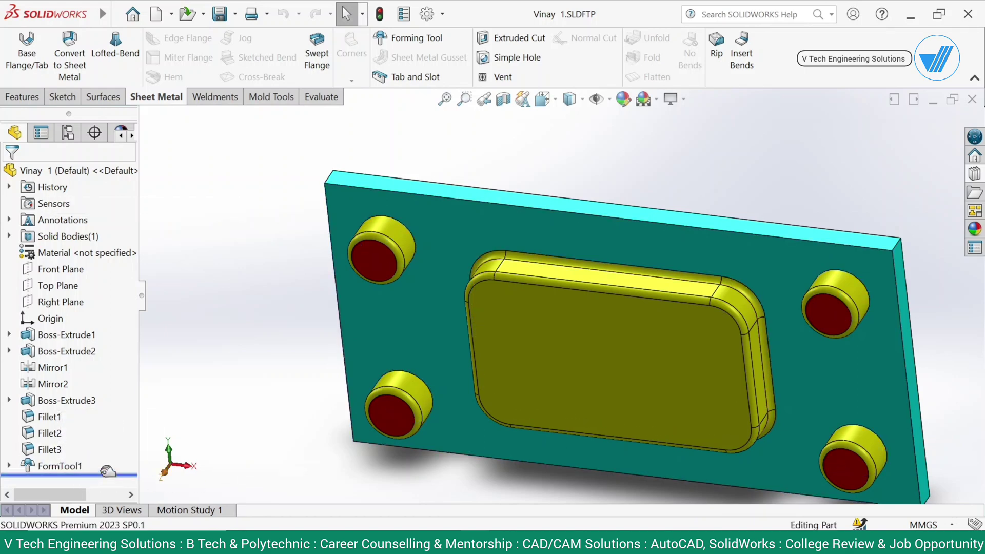
Roll the part back before its form tool feature and fillet the base edges of the four corner bosses at 10 mm.
drag(106, 474, 108, 456)
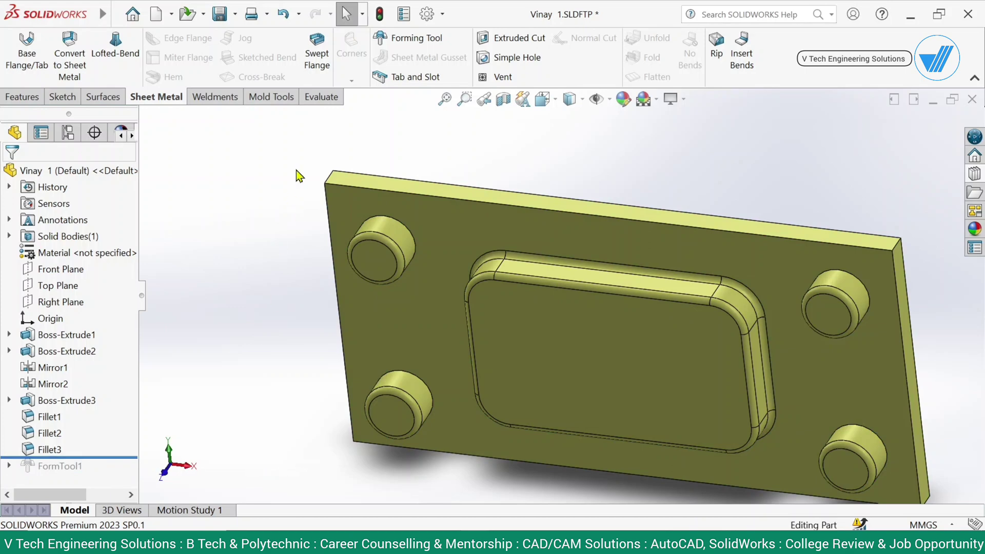
click(40, 98)
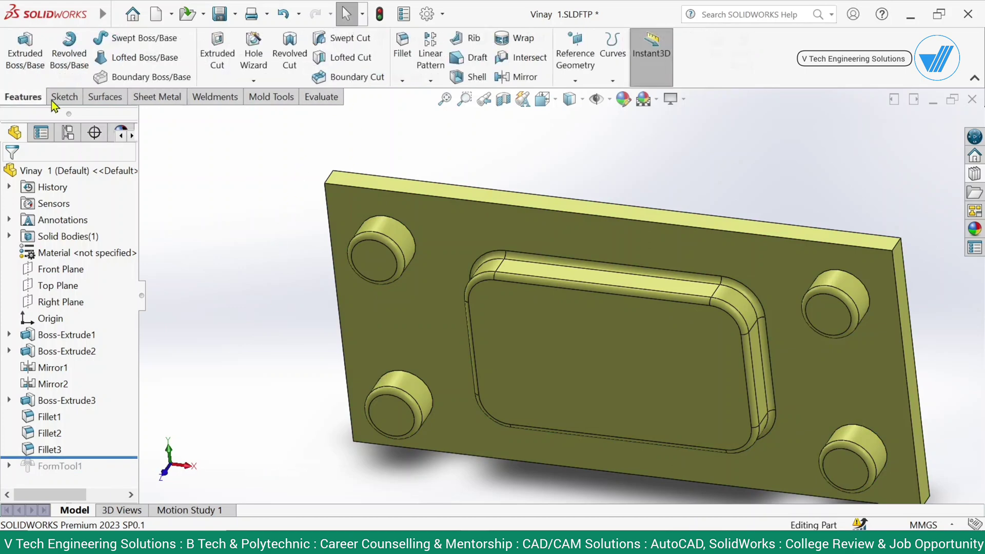
click(402, 46)
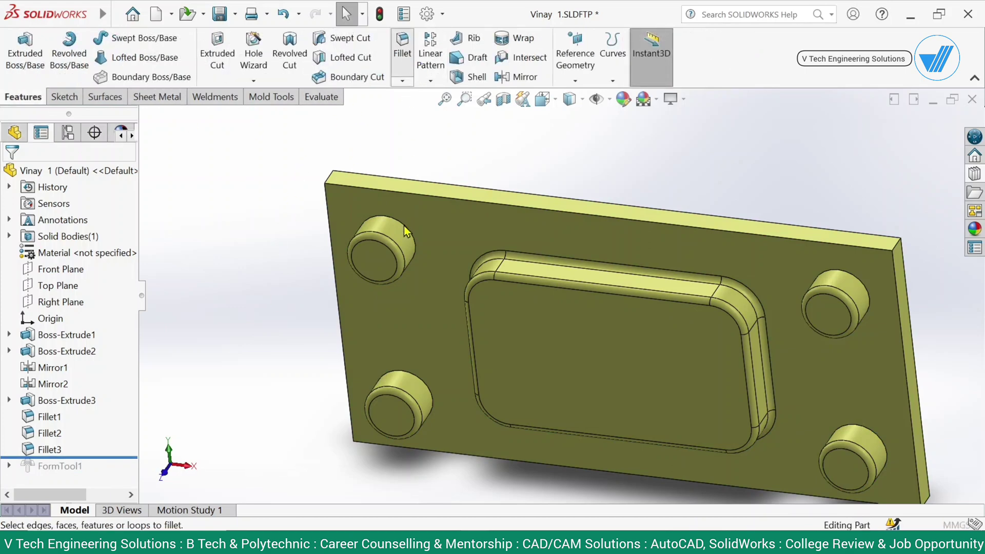
click(408, 227)
click(835, 270)
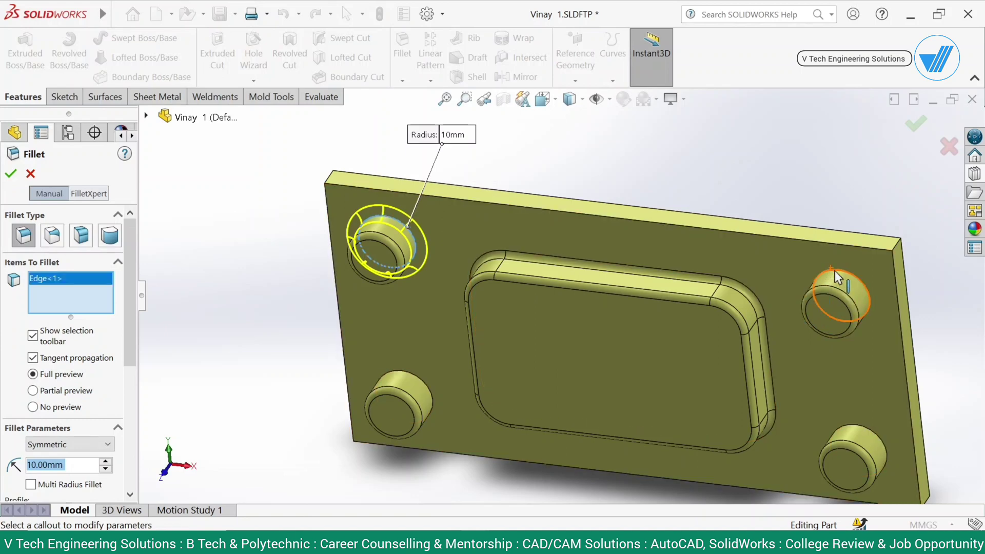
click(877, 435)
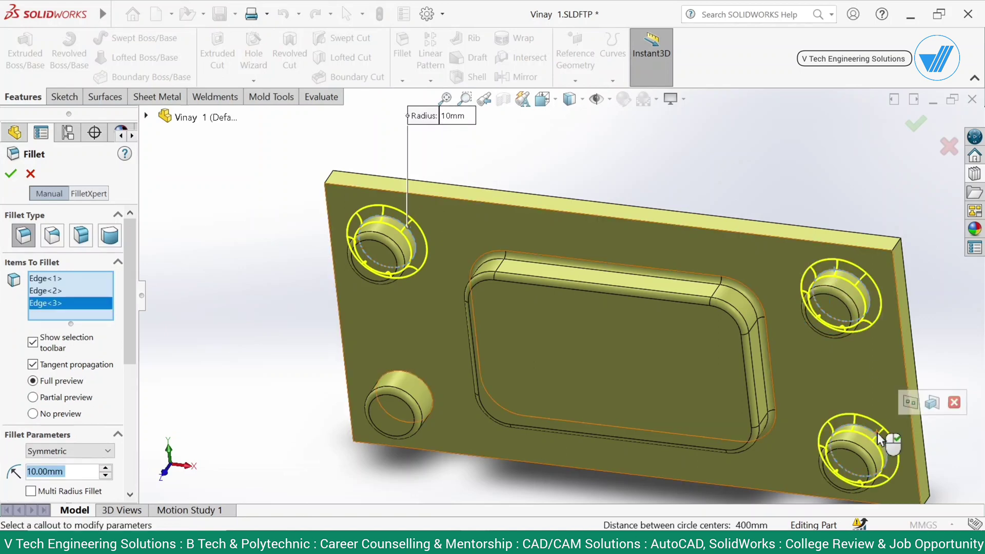
click(407, 372)
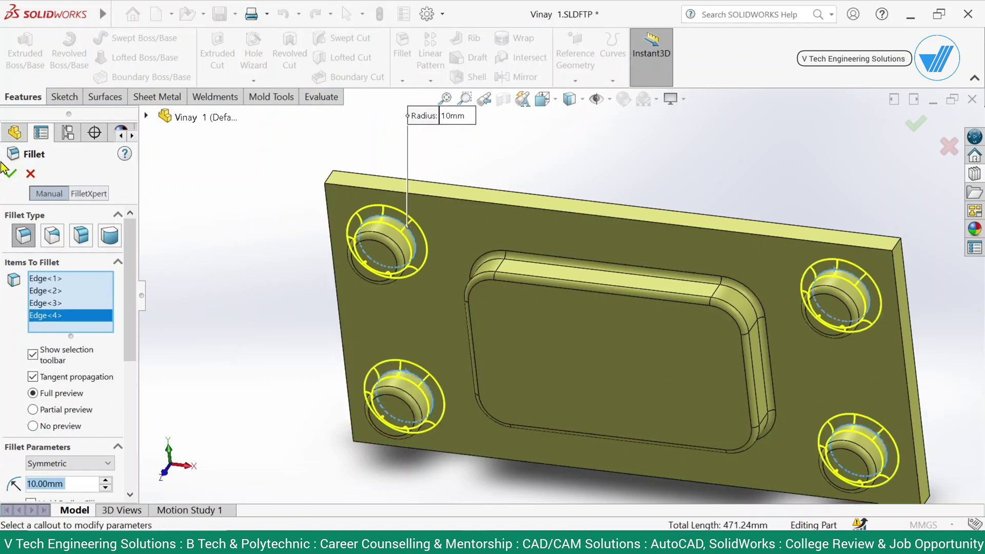
click(11, 174)
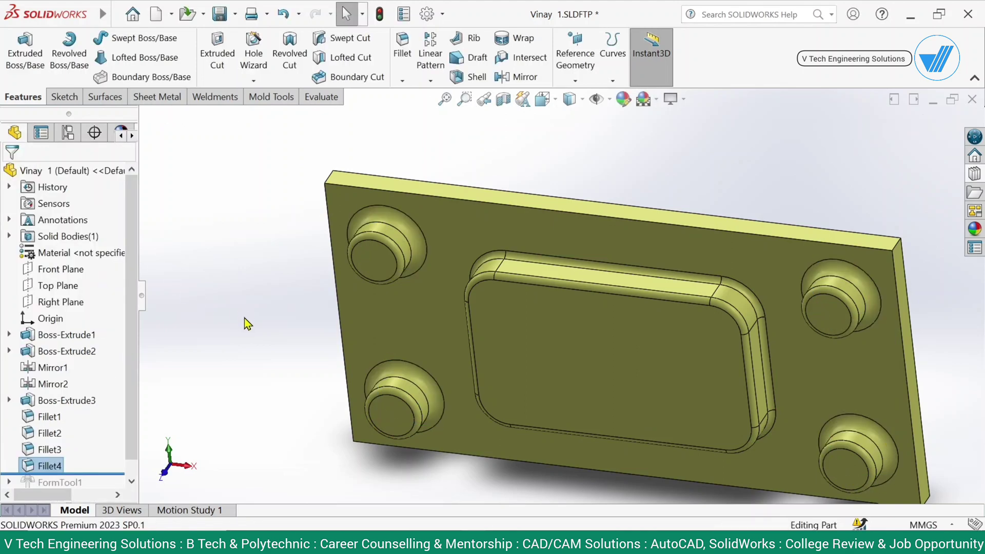
Set the radius of the corner bosses' base fillet to 5 mm.
click(82, 450)
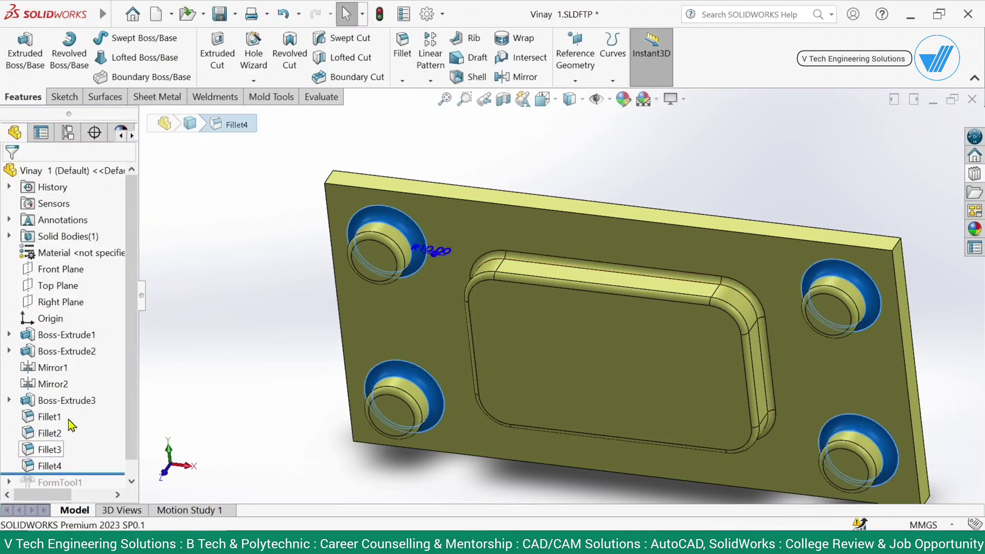
click(74, 466)
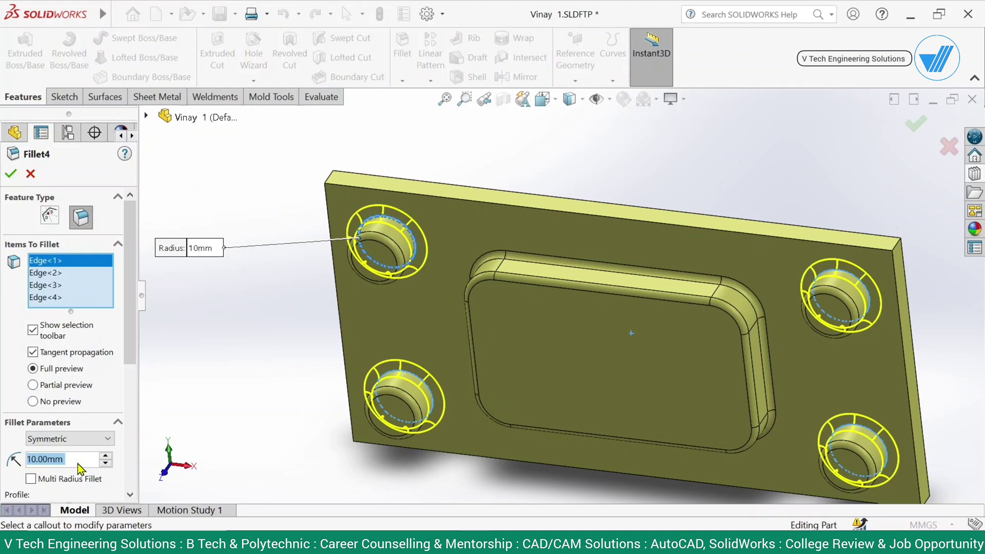
text(5)
key(Return)
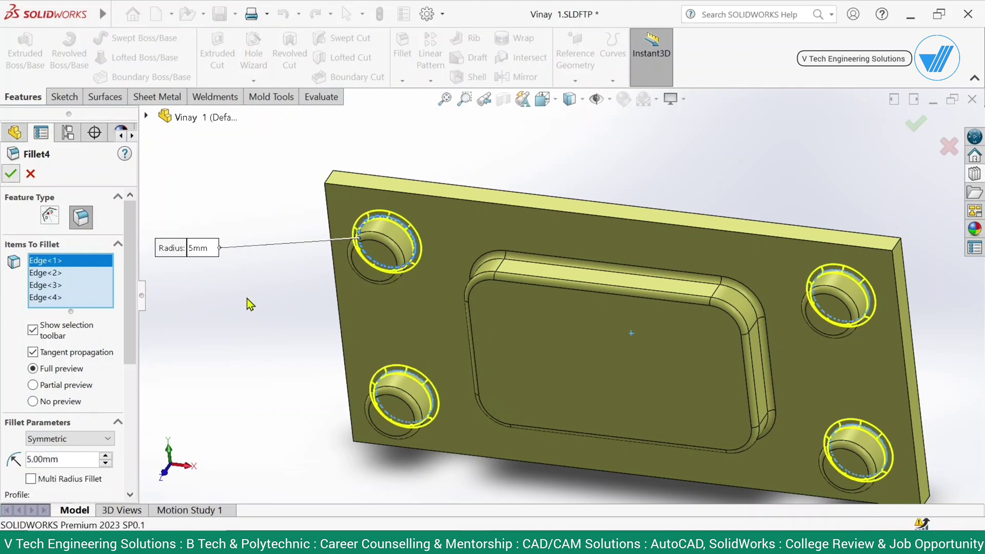
Roll the forming tool part forward past its form tool feature.
key(f)
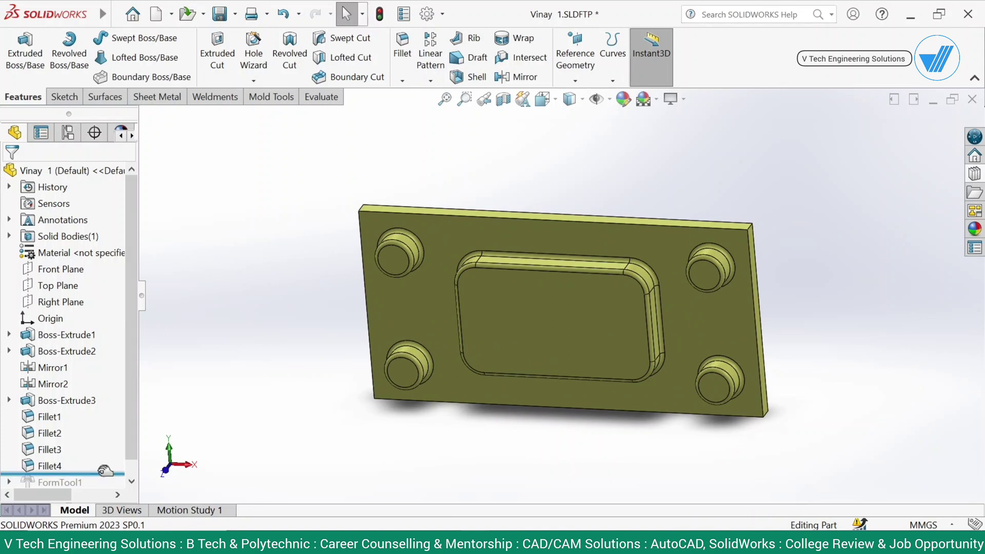
drag(105, 469, 97, 485)
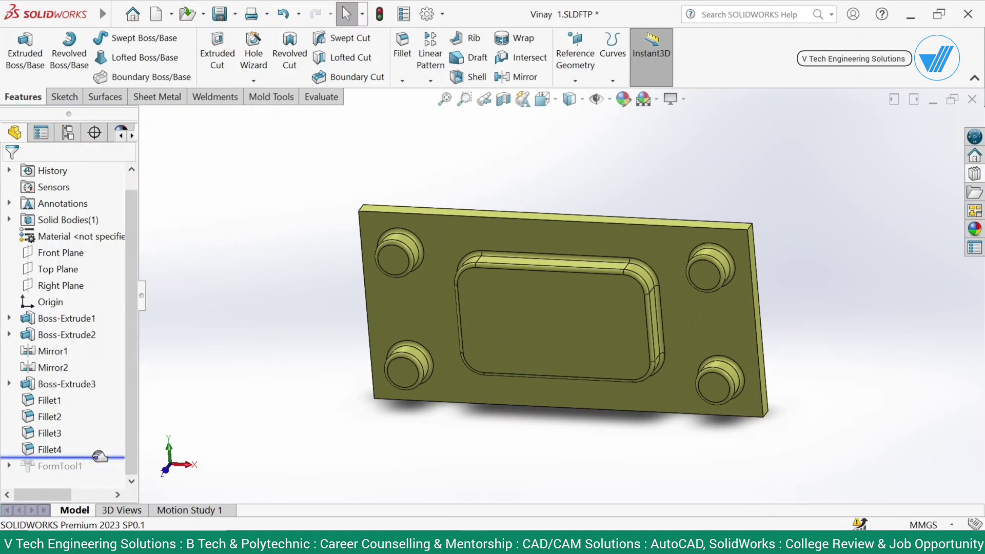
drag(97, 455, 95, 477)
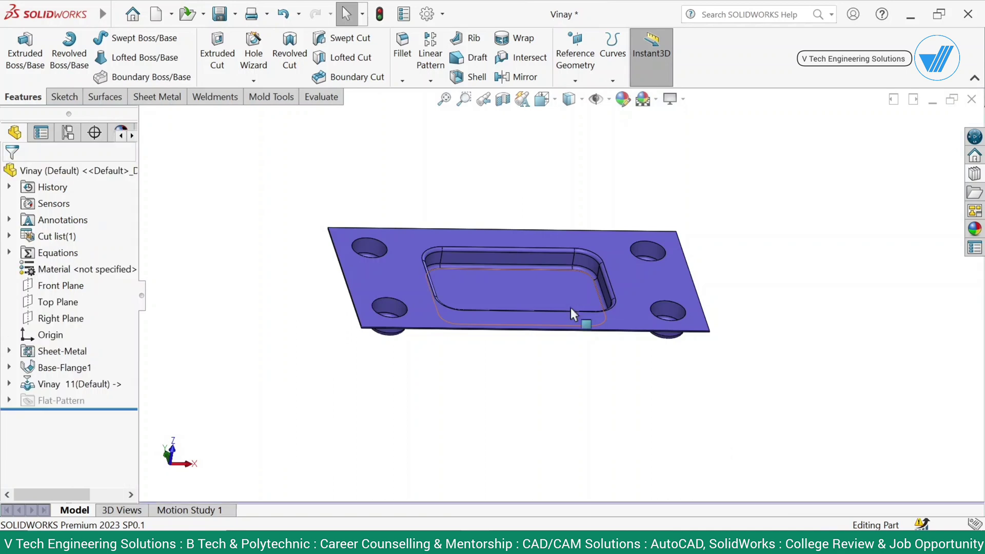
Delete the existing form tool feature from the sheet metal plate.
click(93, 386)
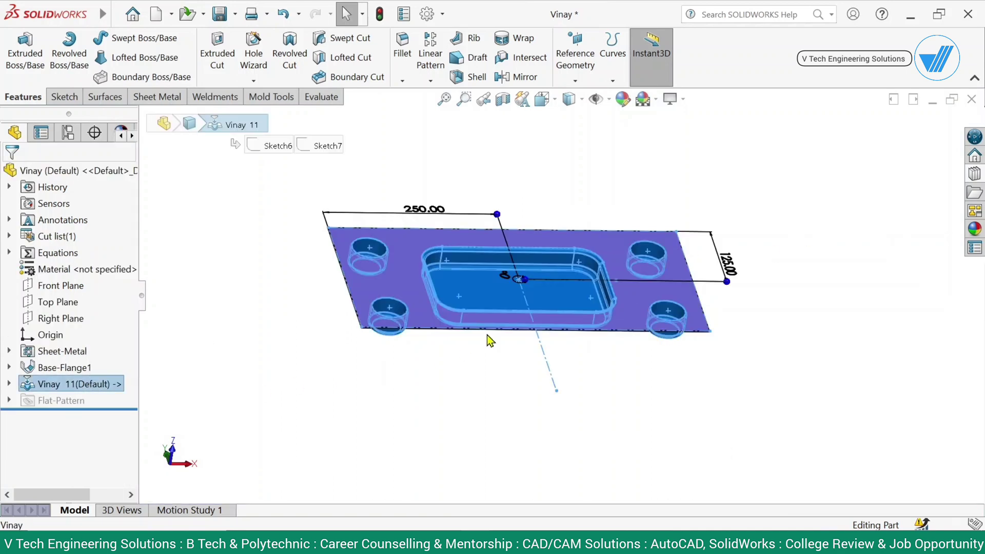
key(Delete)
click(587, 100)
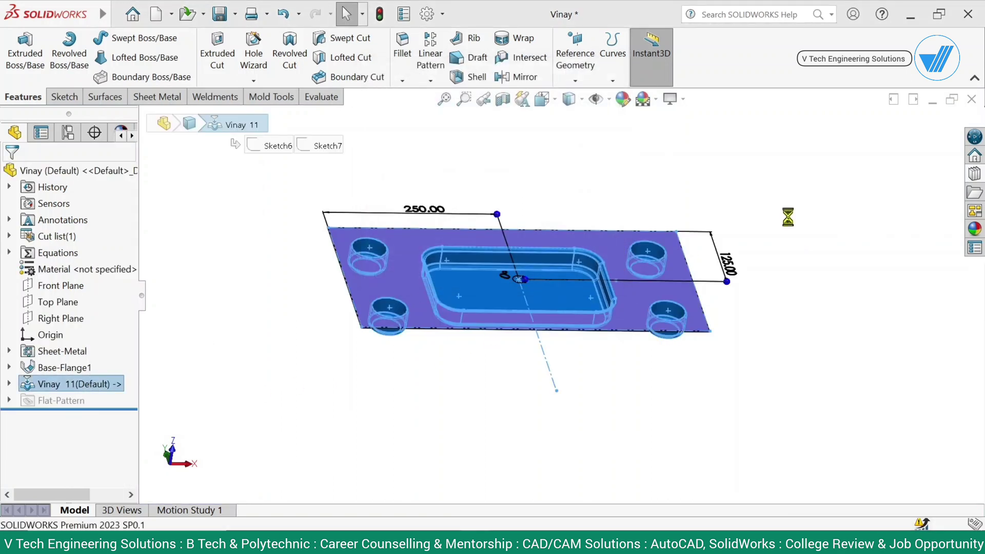
Place the updated forming tool from the design library on the plate's large face and open its position sketch.
click(977, 177)
drag(803, 400, 509, 265)
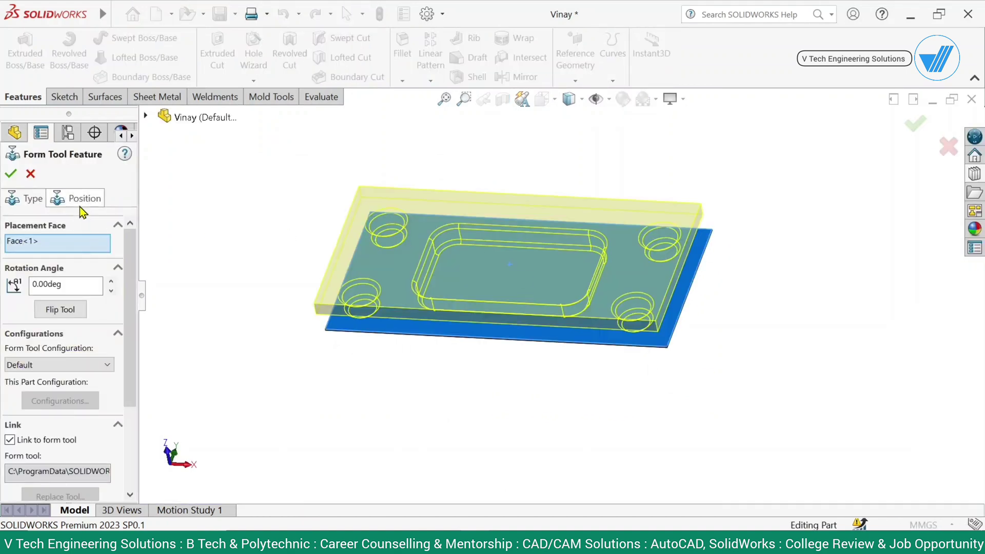
click(82, 198)
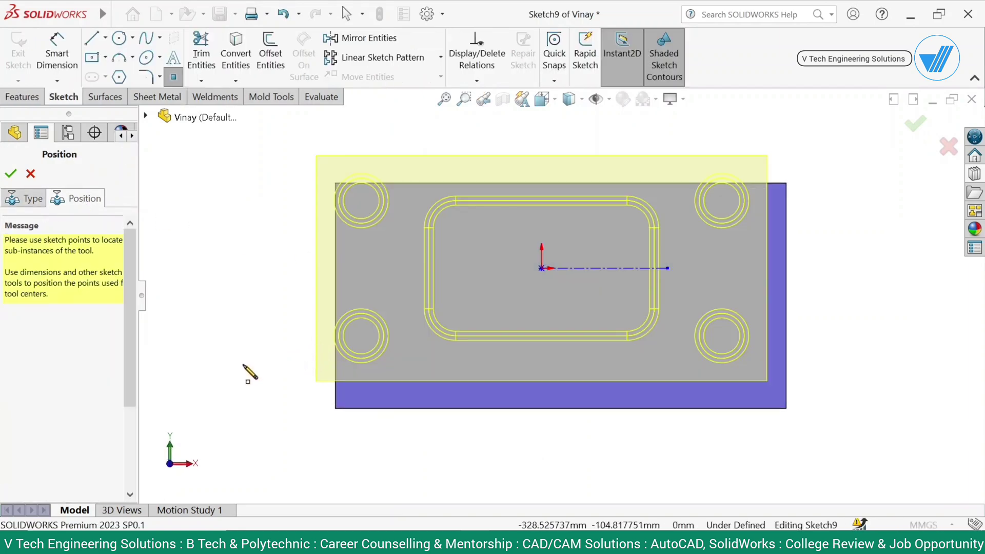
Dimension the tool's centre point 125 mm from the plate's upper long edge.
click(423, 183)
click(541, 267)
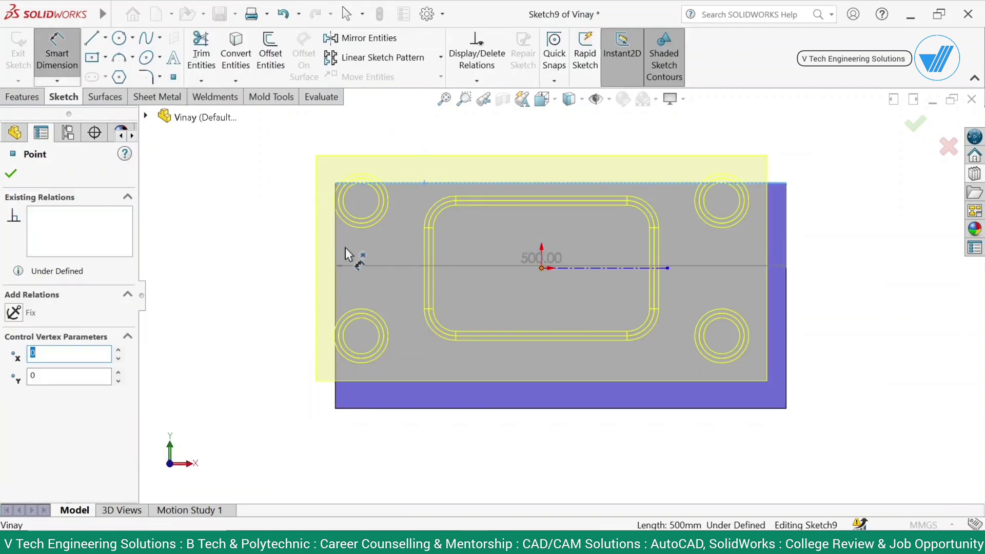
click(257, 238)
text(120)
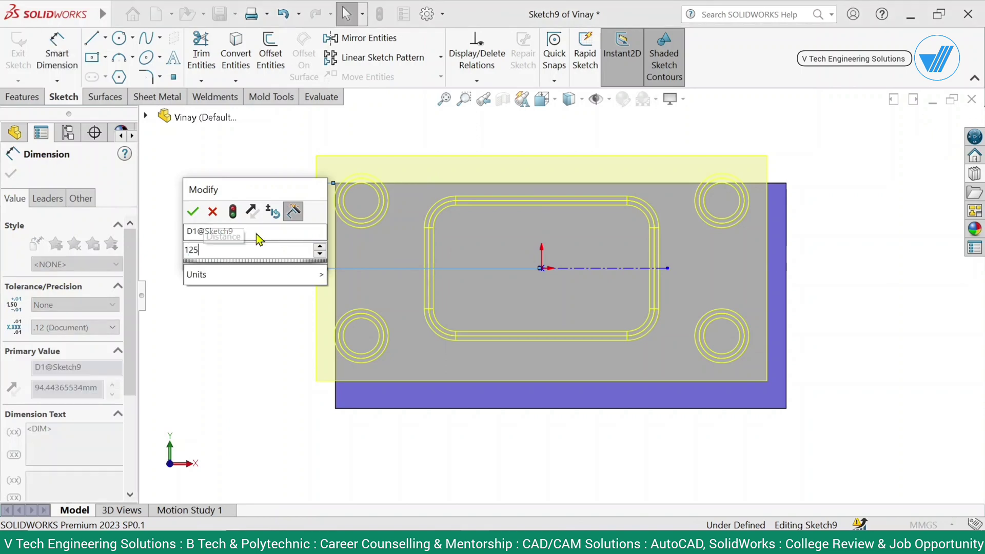
key(Return)
Dimension the tool's centre point 250 mm from the plate's right short edge and apply the form tool feature.
click(337, 262)
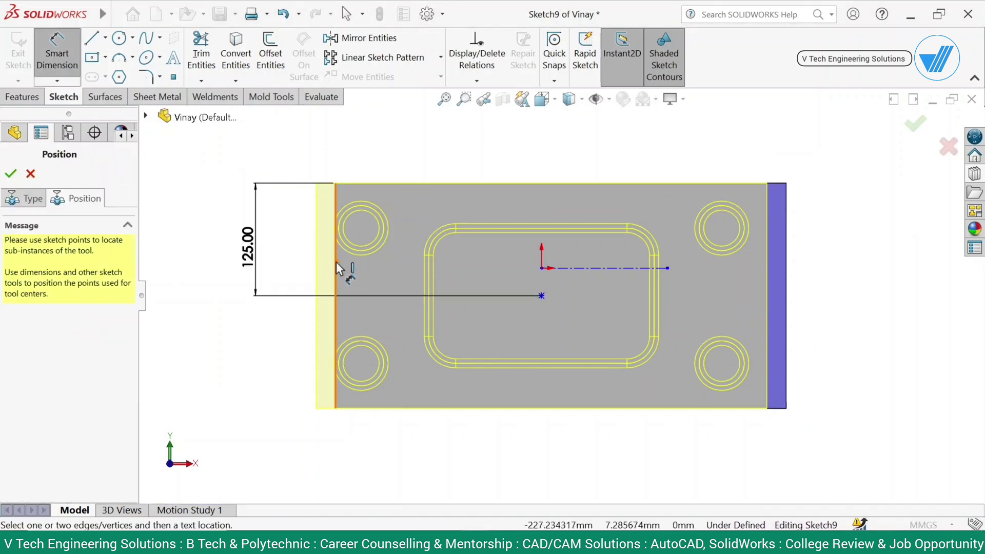
click(541, 295)
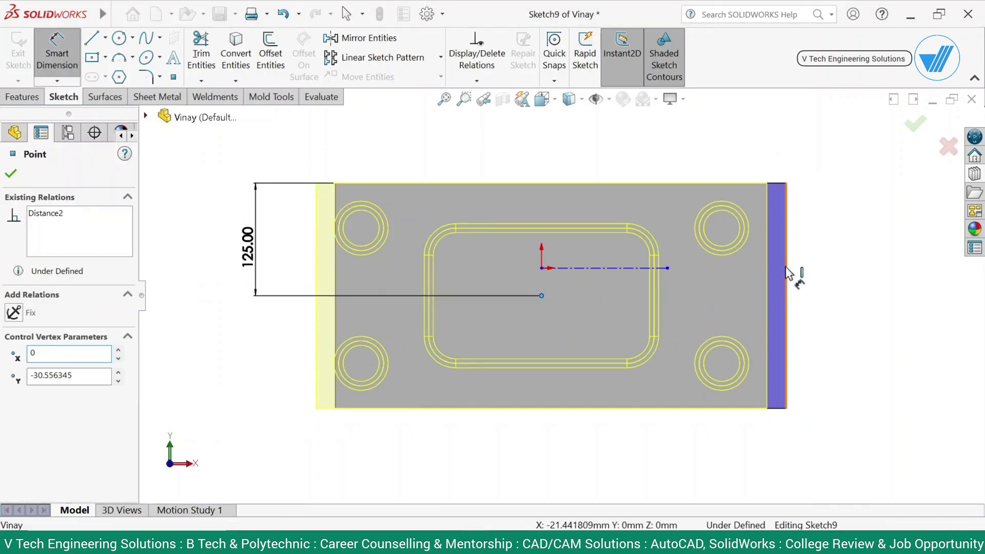
click(785, 267)
click(738, 166)
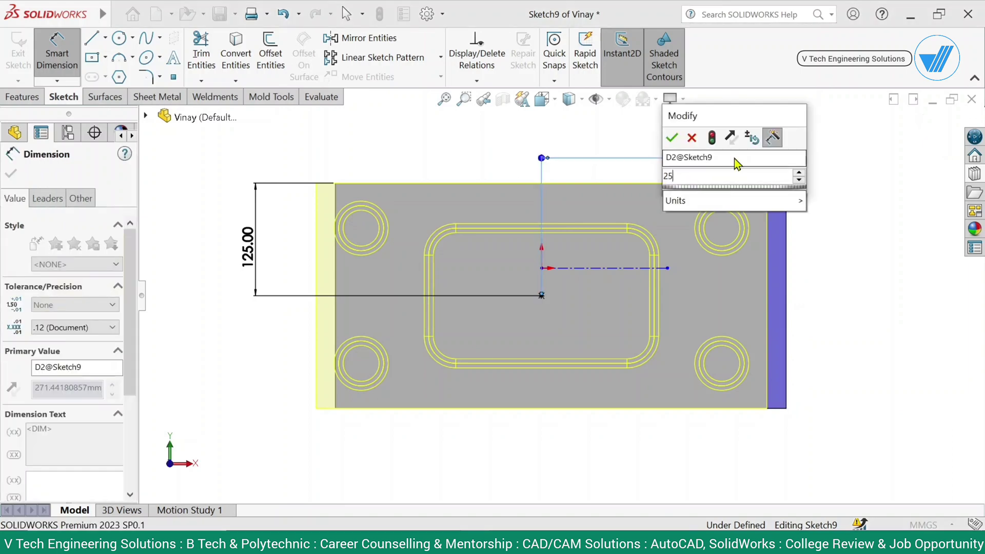
text(250)
key(Return)
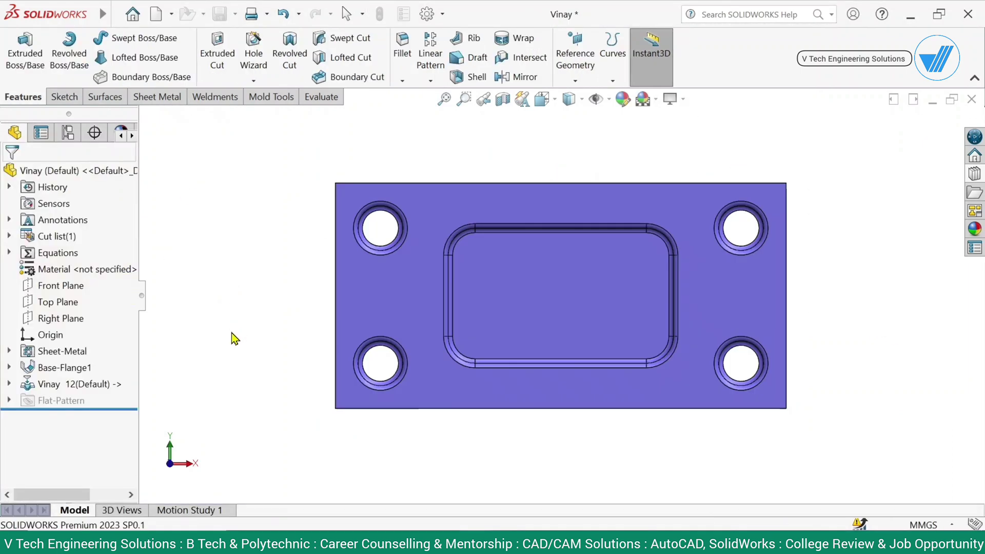
Examine the filleted corner openings and the central recess on the plate up close, then view the recess face straight on.
middle_drag(540, 376, 462, 318)
scroll(413, 257, down, 6)
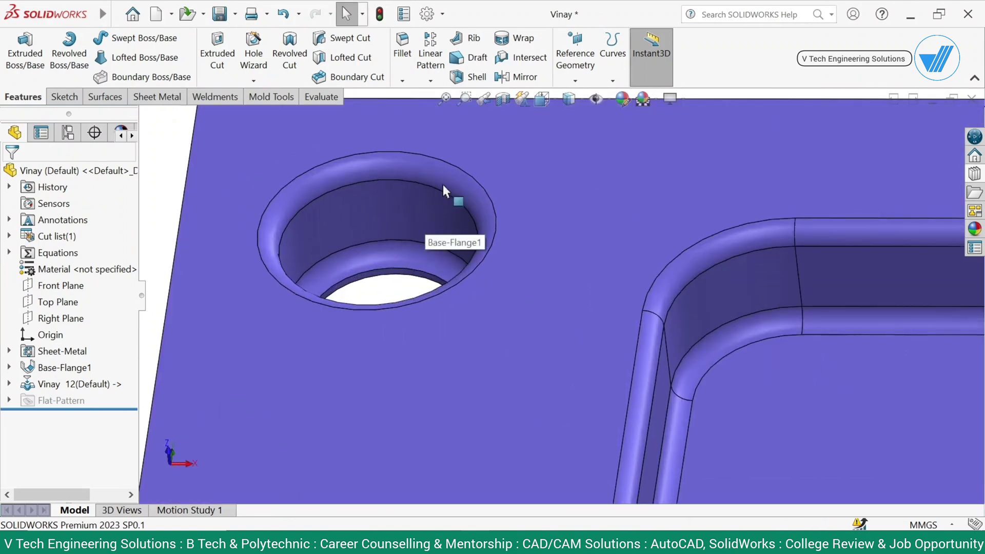
click(441, 183)
scroll(768, 217, up, 10)
click(800, 347)
scroll(641, 292, down, 4)
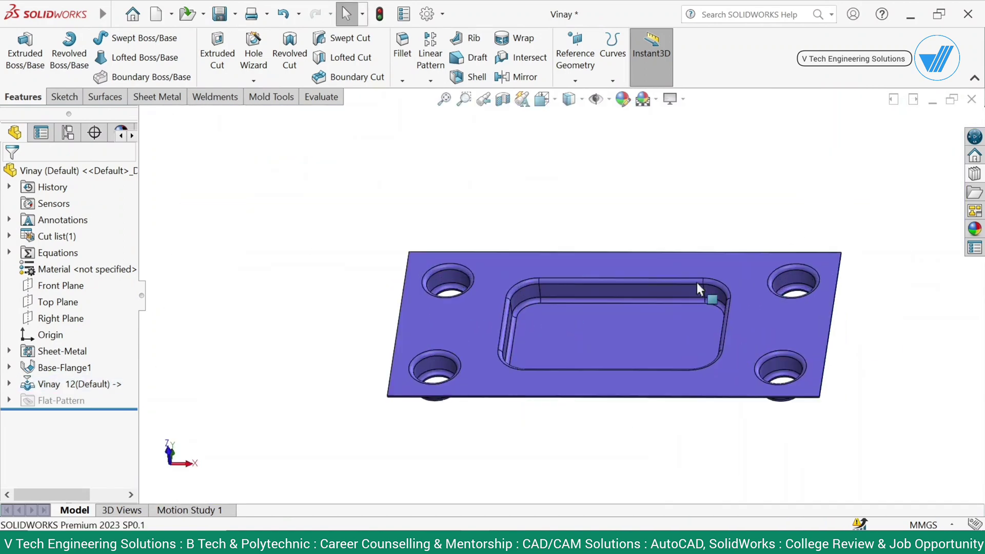
middle_drag(697, 282, 651, 390)
scroll(721, 297, down, 4)
click(641, 328)
click(718, 288)
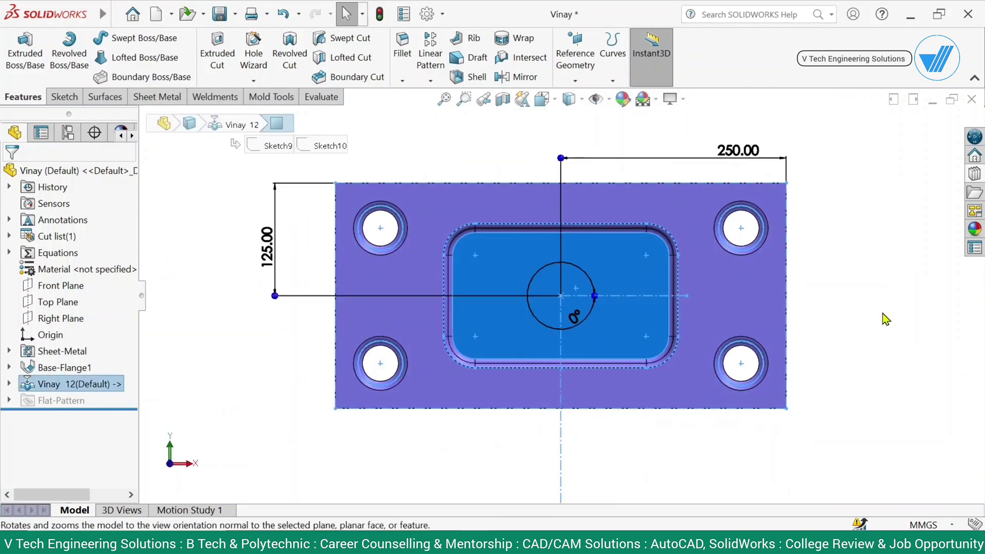
click(880, 309)
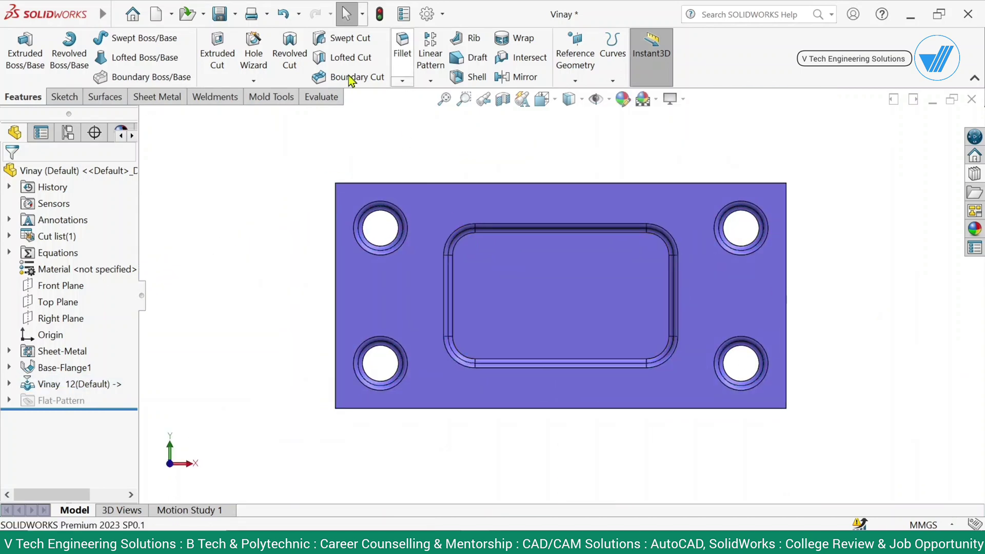
click(162, 98)
click(352, 56)
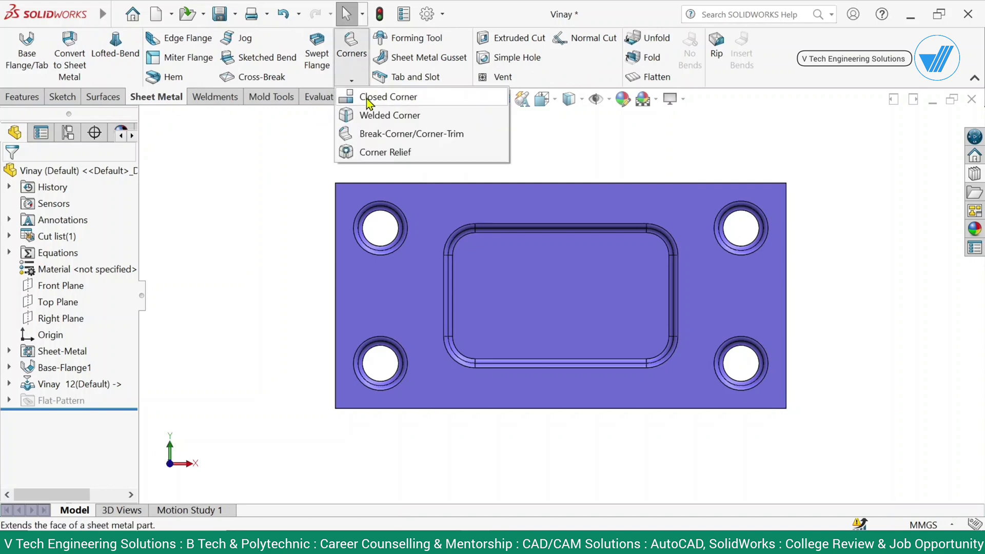
click(370, 132)
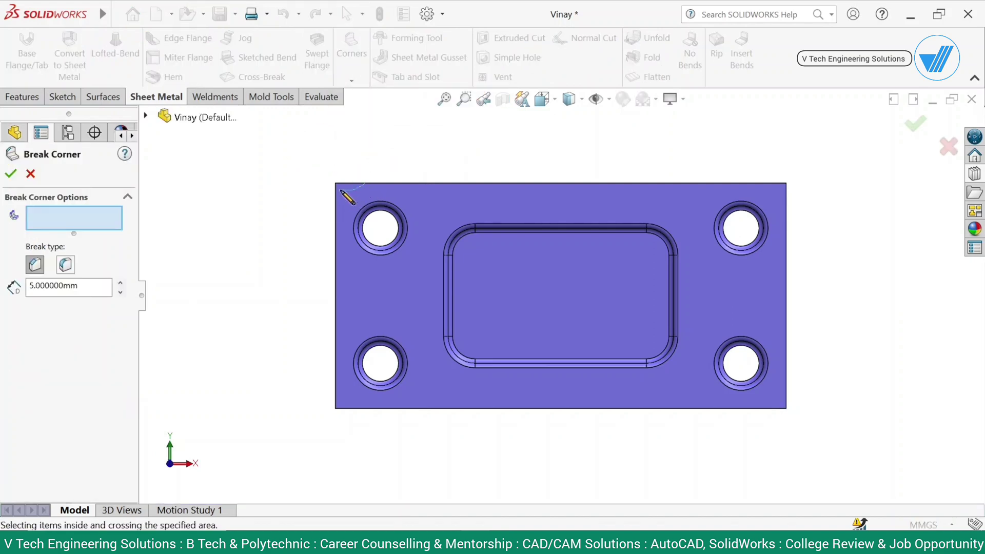
drag(341, 191, 333, 181)
middle_drag(334, 182, 355, 219)
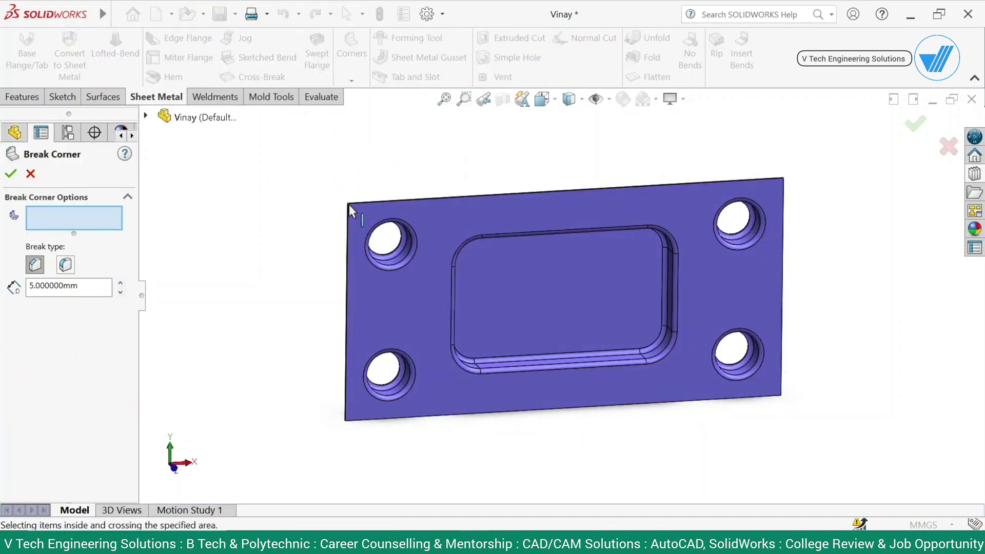
click(30, 174)
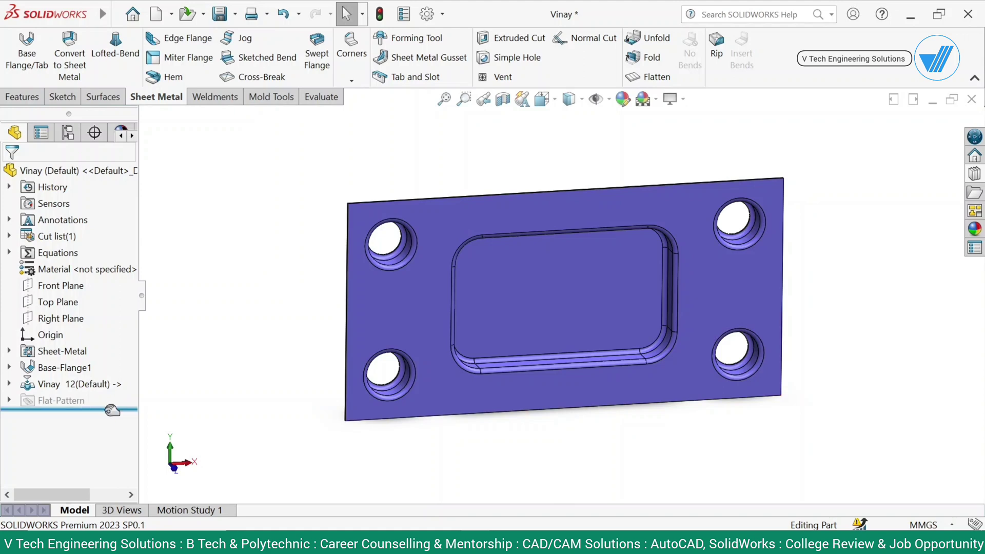
Suppress the form tool feature on the plate.
mouse_move(112, 411)
mouse_down()
mouse_move(102, 385)
mouse_move(100, 416)
mouse_up()
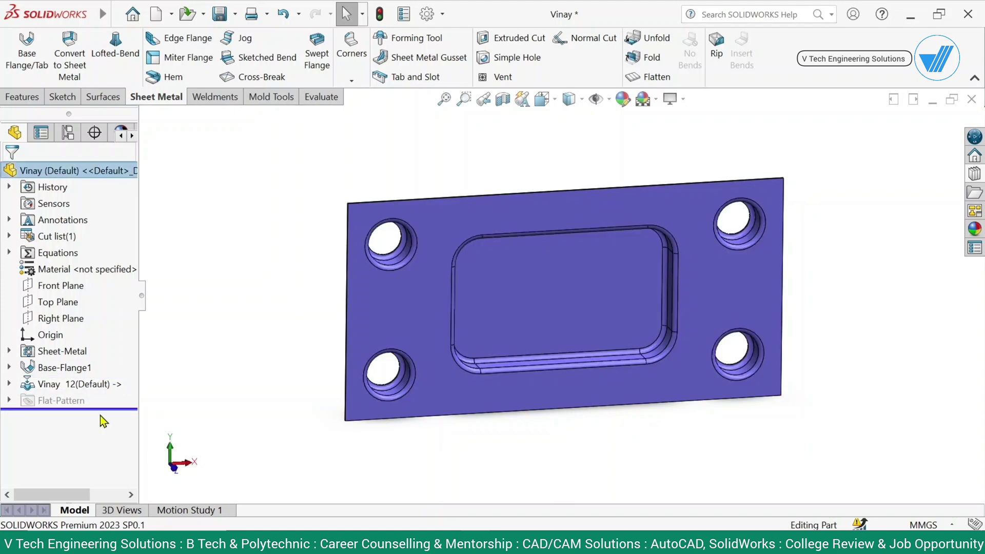
click(97, 386)
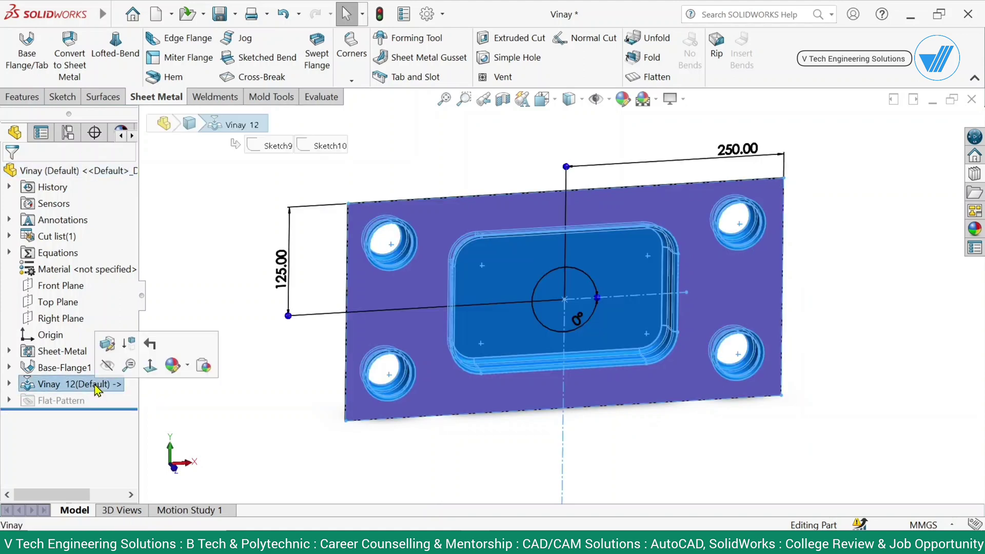
click(131, 345)
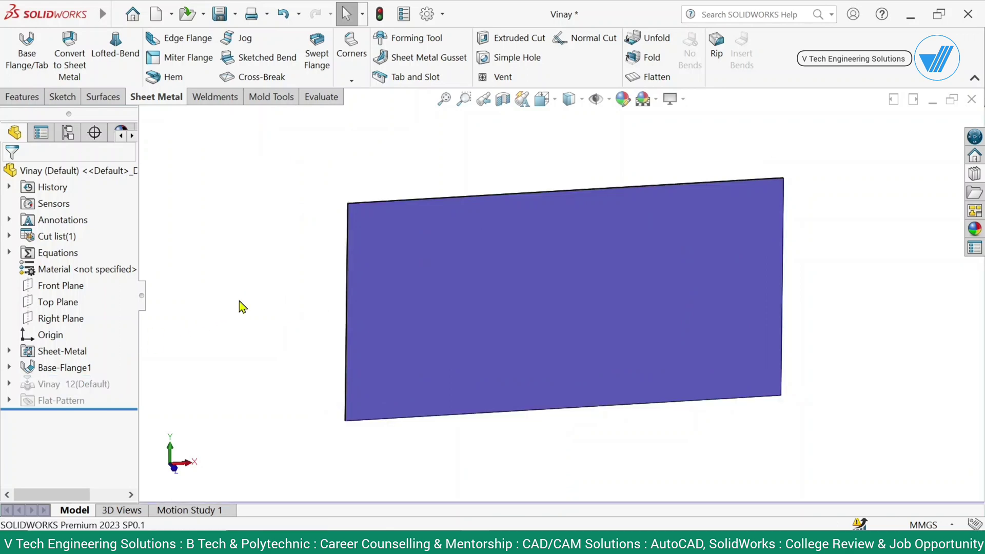
Unsuppress the custom form tool feature on the plate and suppress it again.
click(72, 383)
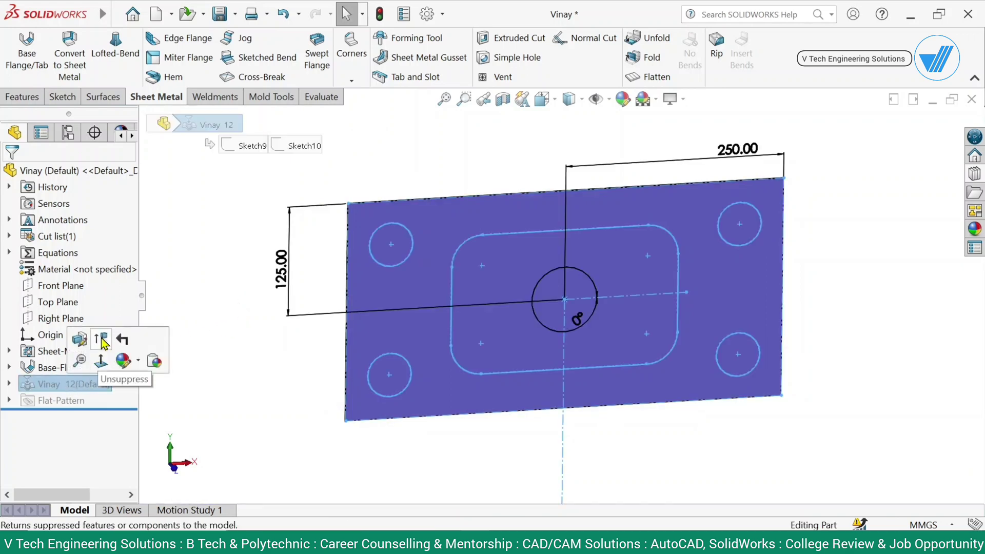
click(101, 340)
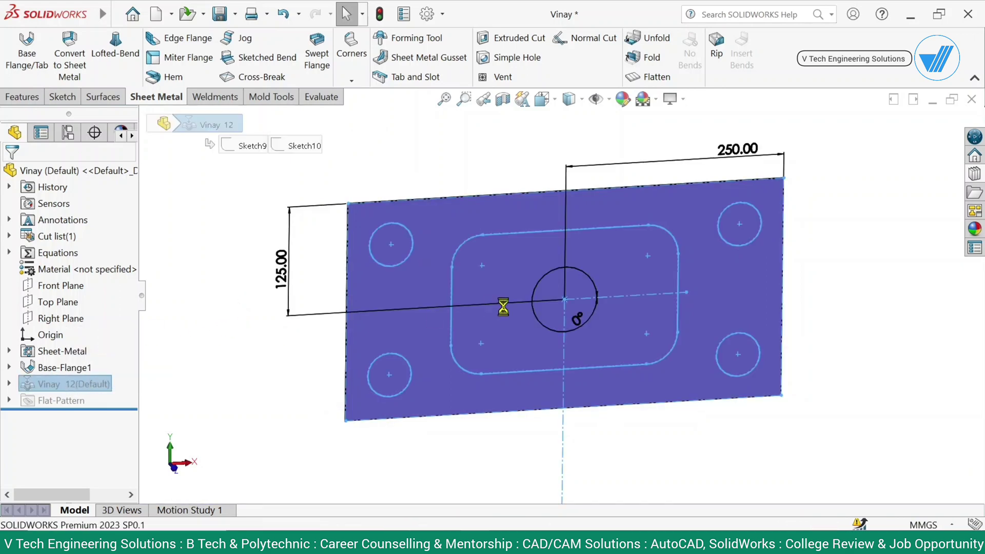
click(94, 370)
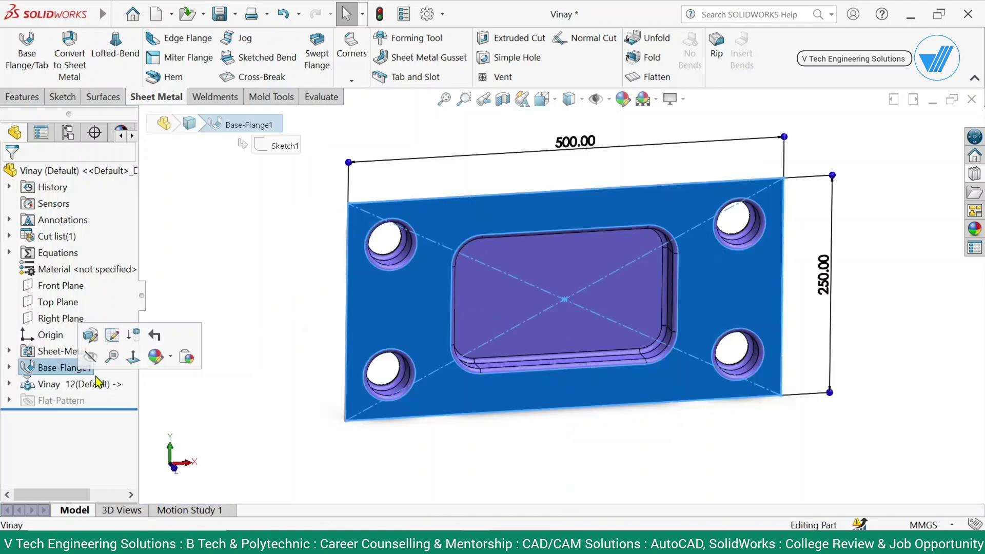
click(97, 382)
click(130, 350)
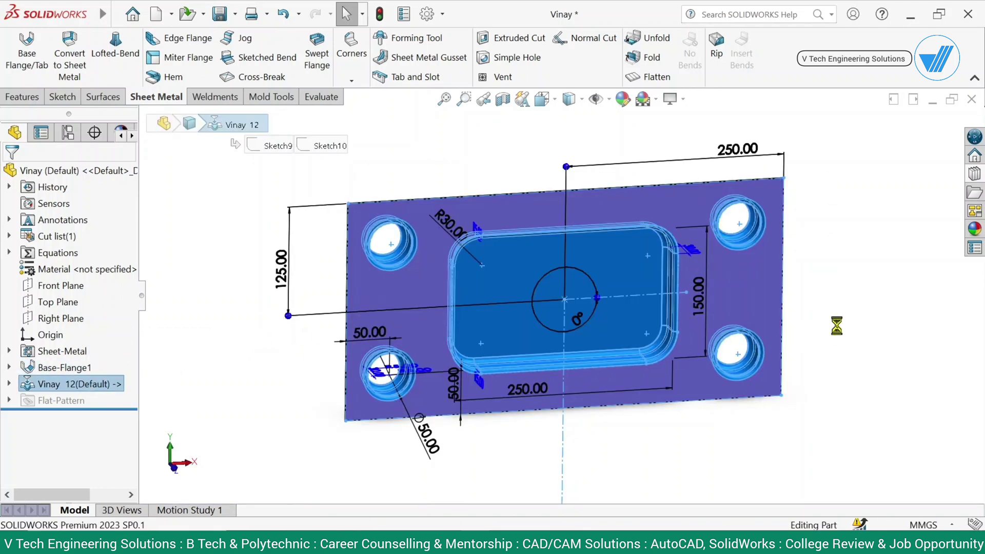
View the plate's face straight on and open the louvers folder under the design library's forming tools.
click(656, 313)
click(755, 282)
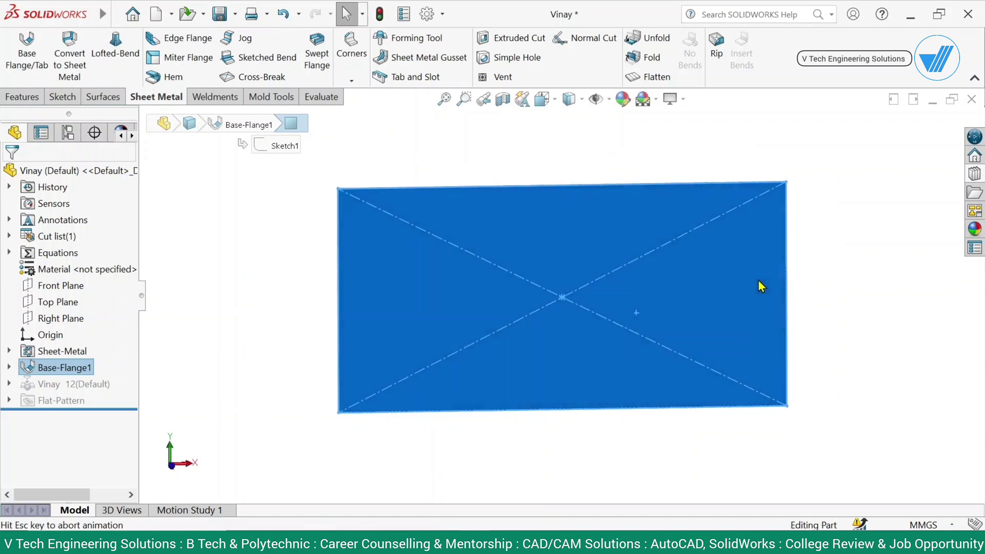
click(908, 242)
click(974, 175)
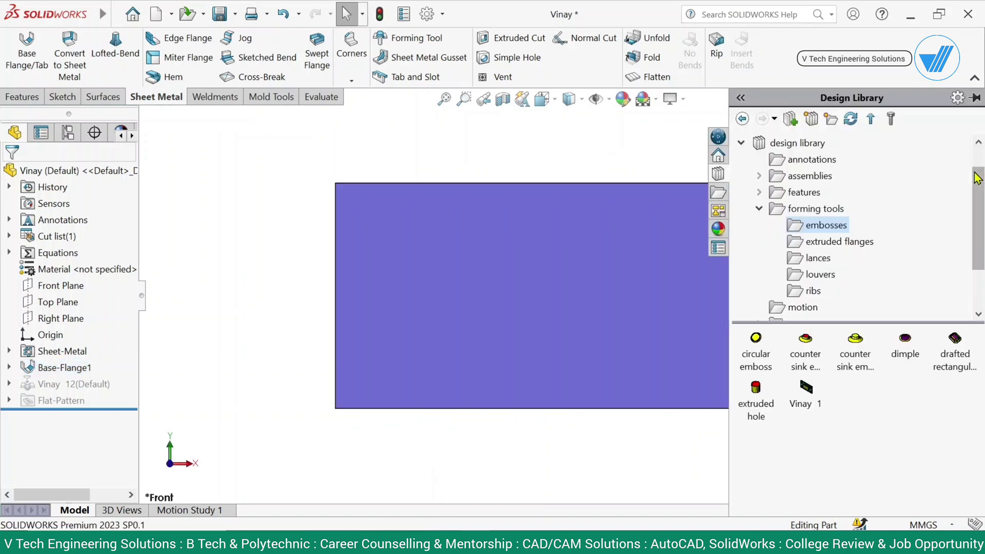
click(760, 208)
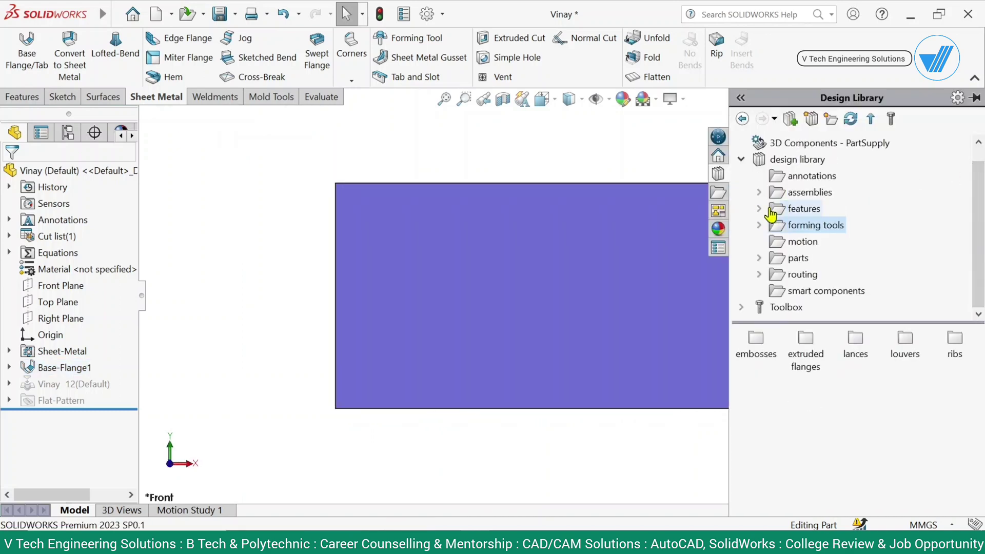
click(758, 225)
scroll(857, 268, down, 2)
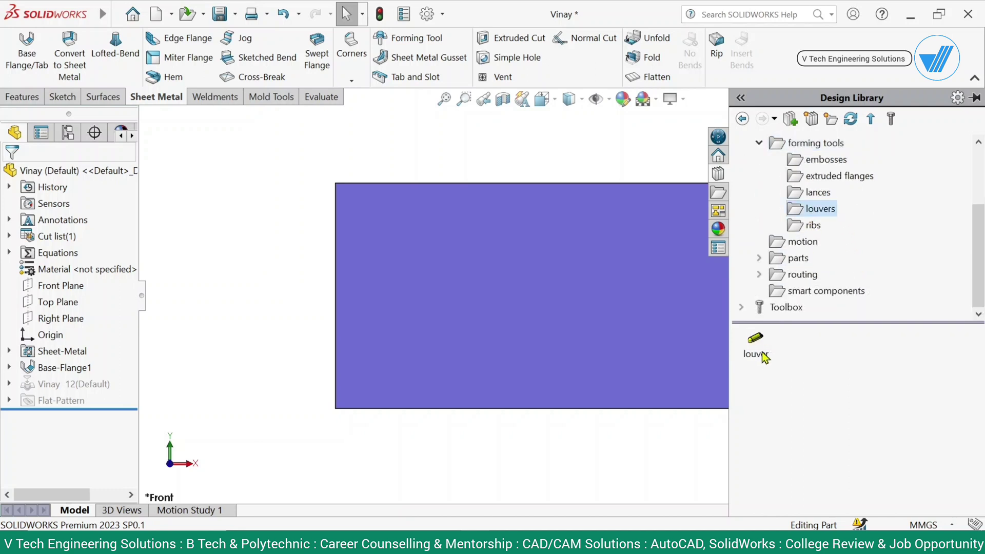
Place the louver forming tool on the plate's front face near the upper left corner and apply the form tool feature.
drag(747, 350, 444, 276)
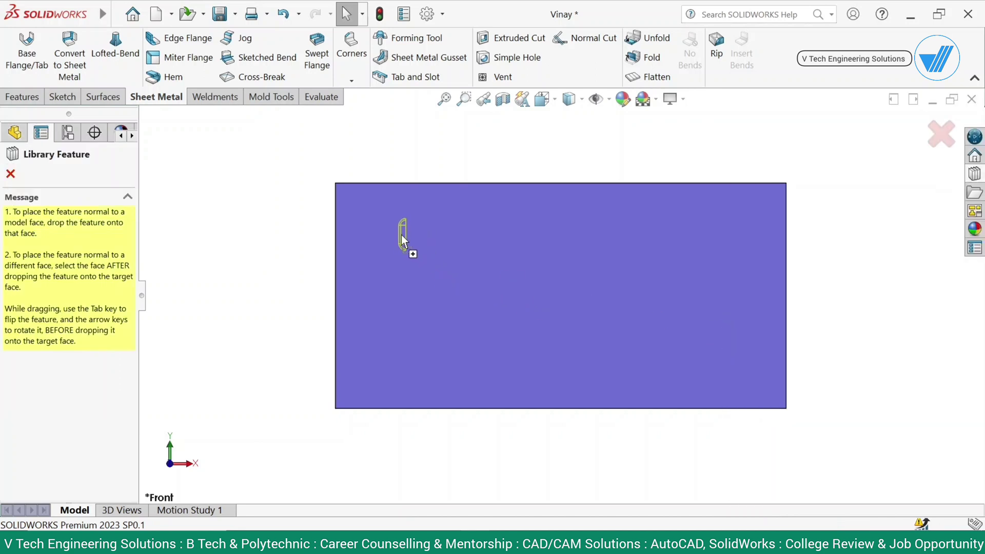
drag(388, 238, 391, 237)
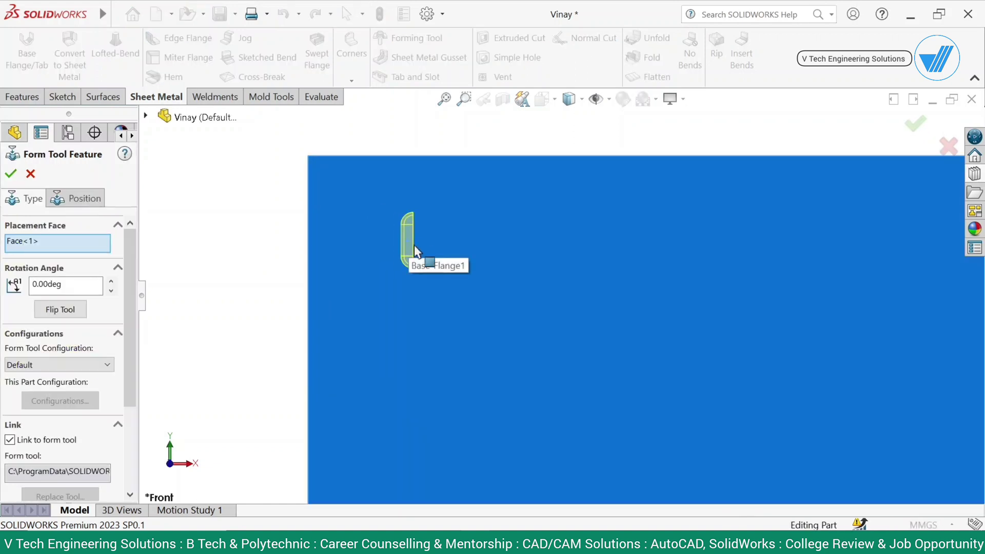
middle_drag(428, 264, 418, 286)
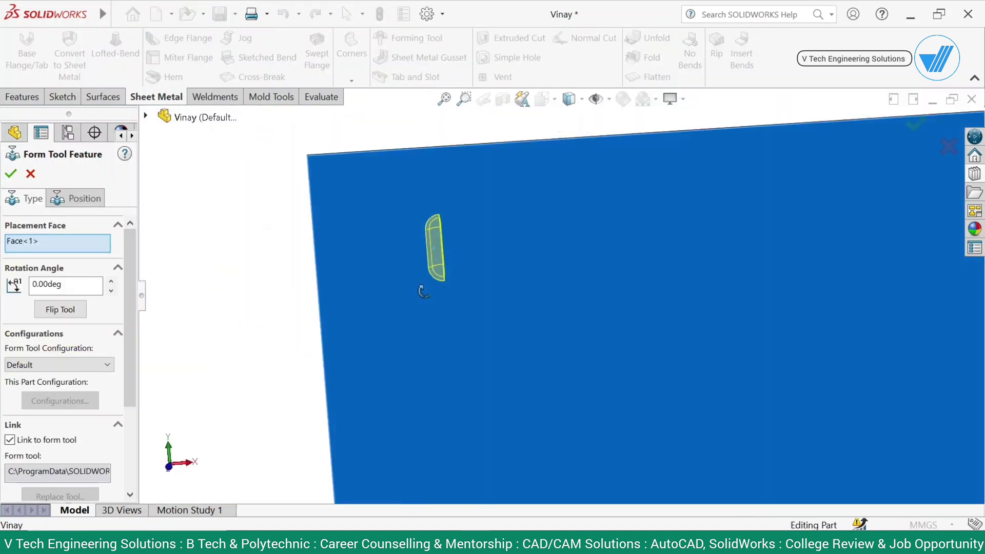
click(11, 176)
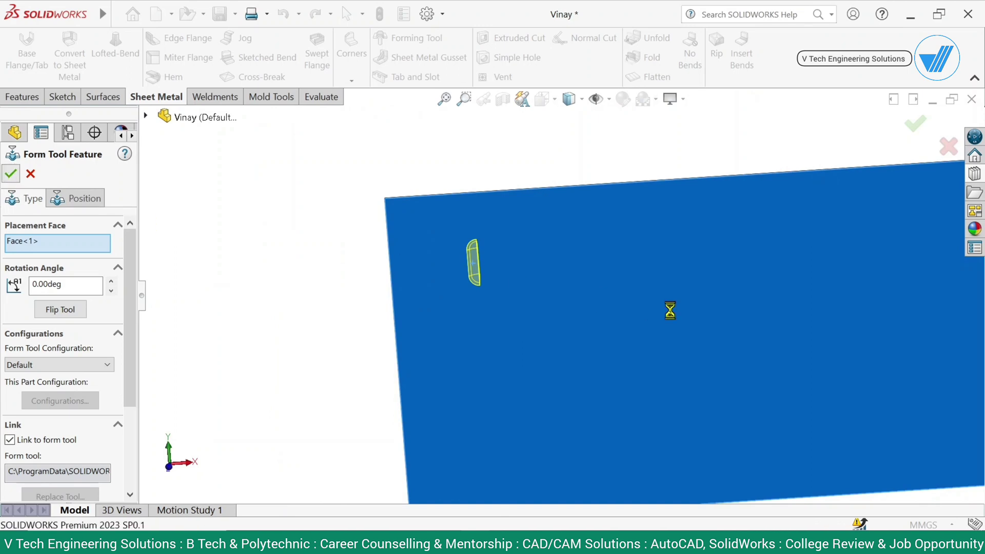
Examine the louver up close from both sides of the plate and return to a straight-on view of the front face.
scroll(393, 239, down, 3)
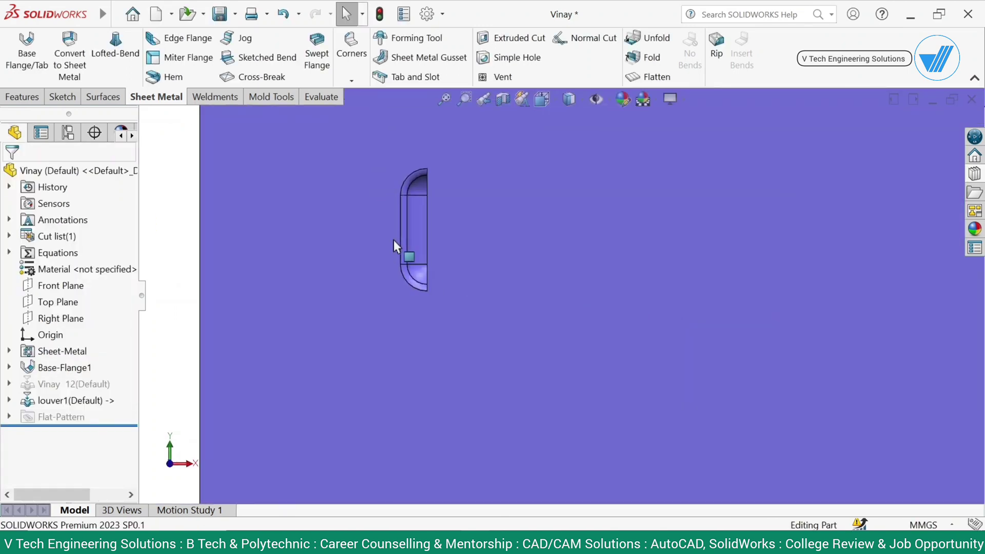
mouse_move(392, 239)
middle_down()
mouse_move(345, 400)
mouse_move(357, 338)
mouse_move(488, 300)
mouse_move(584, 249)
mouse_move(480, 301)
mouse_move(517, 231)
mouse_move(484, 242)
mouse_move(537, 294)
mouse_move(398, 231)
middle_up()
scroll(484, 241, down, 3)
scroll(538, 272, up, 2)
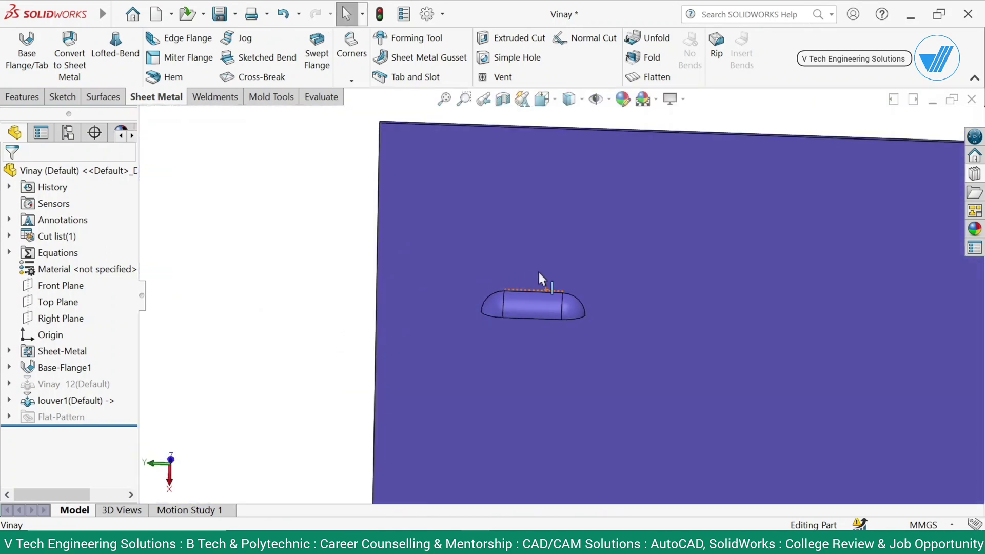
click(539, 271)
click(651, 240)
key(Escape)
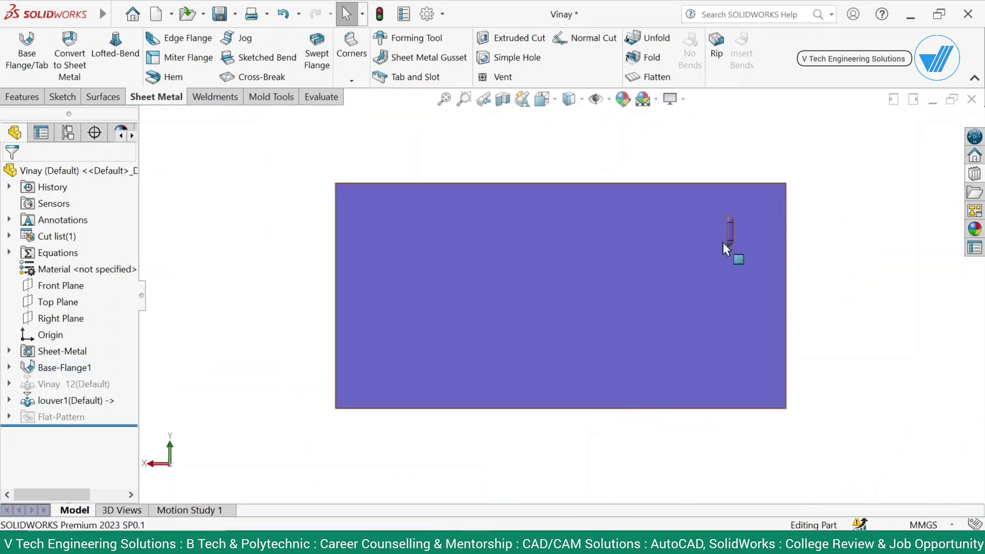
scroll(724, 232, down, 3)
mouse_move(724, 231)
middle_down()
mouse_move(701, 220)
mouse_move(792, 248)
mouse_move(530, 321)
mouse_move(642, 286)
middle_up()
click(641, 285)
click(749, 257)
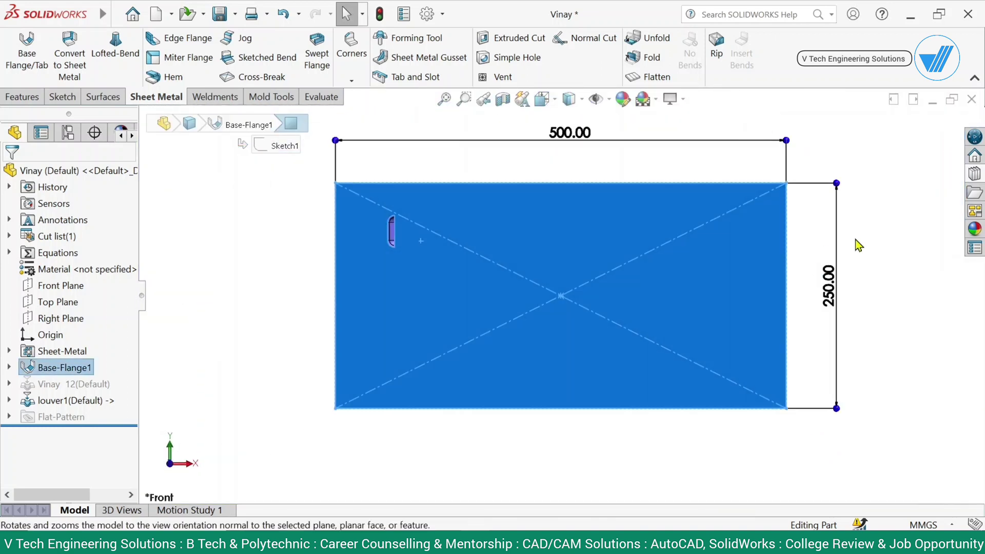
key(Escape)
Edit the louver form tool feature and flip the tool to the plate's opposite side.
scroll(346, 218, down, 2)
click(69, 408)
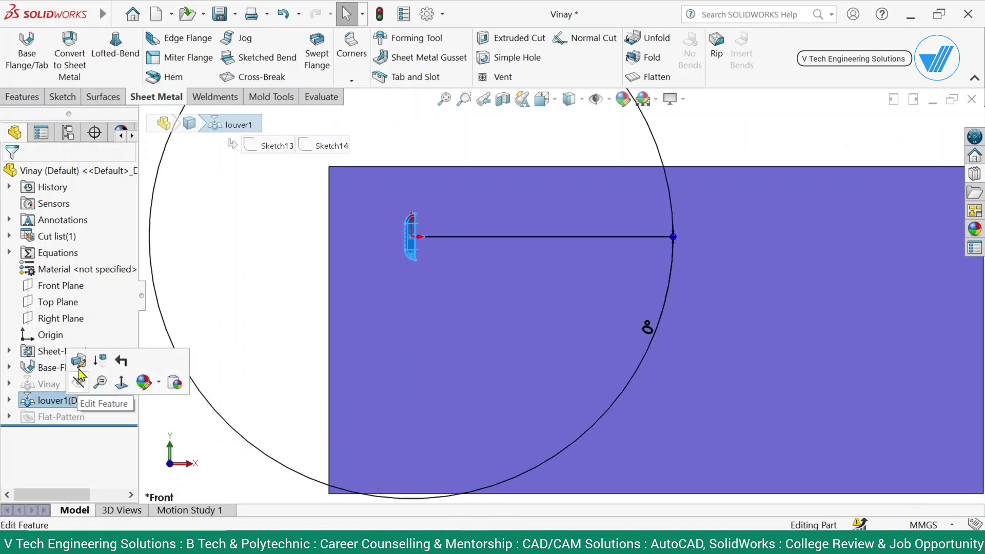
click(79, 361)
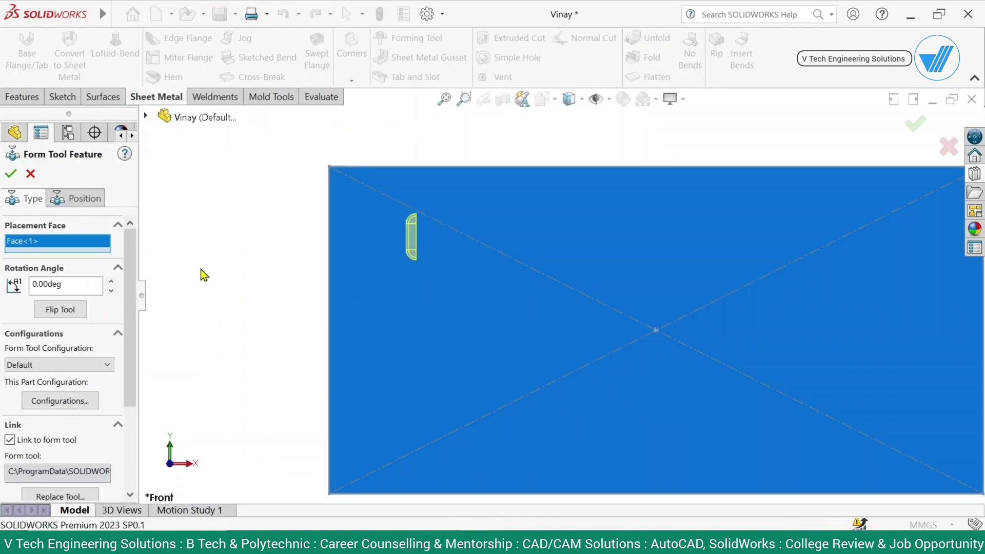
middle_drag(343, 306, 519, 282)
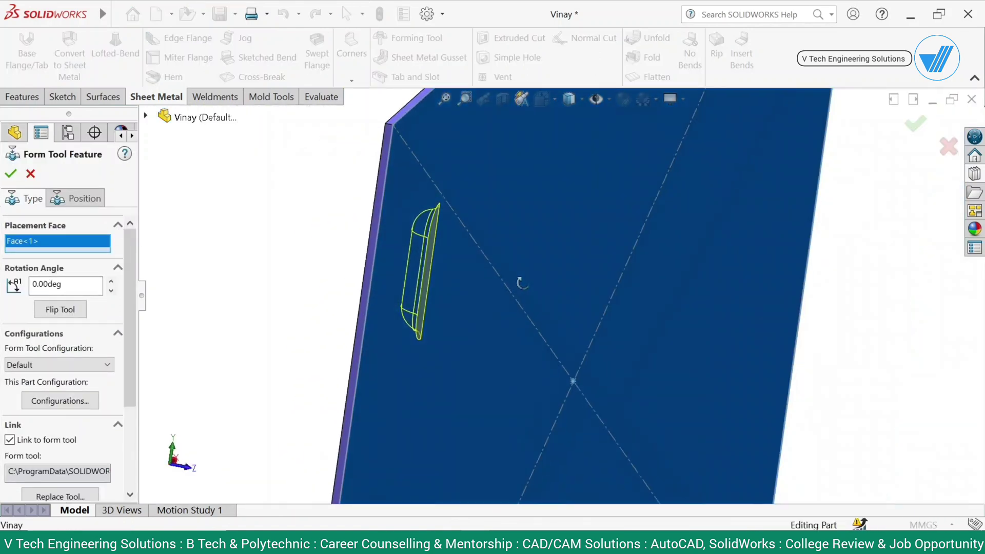
click(57, 309)
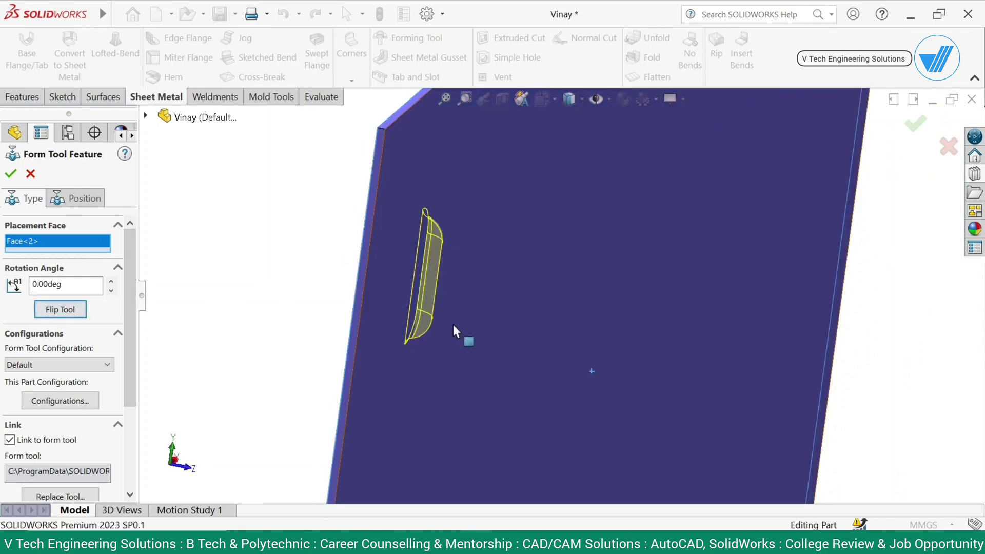
middle_drag(457, 330, 270, 264)
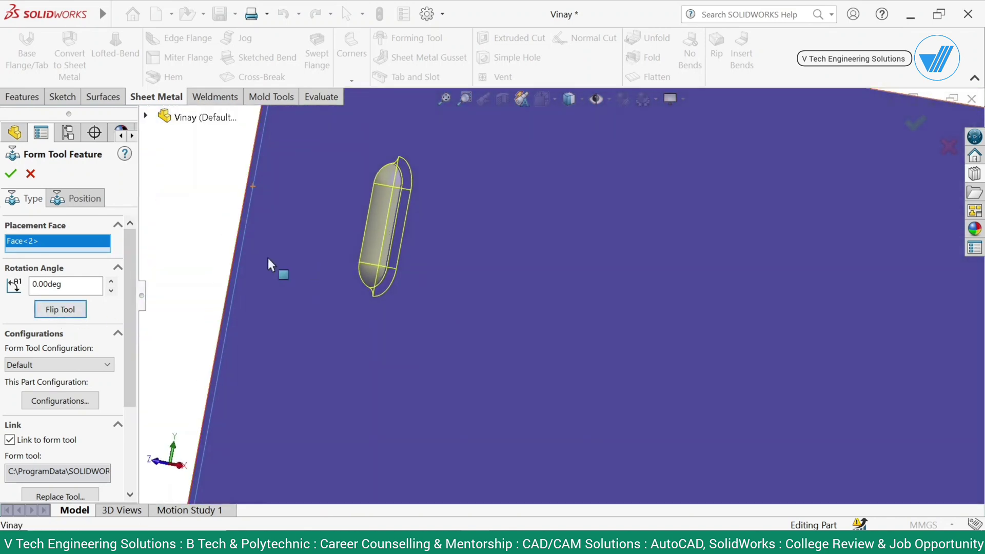
Try a 90-degree rotation angle on the louver tool and restore its original orientation.
click(72, 286)
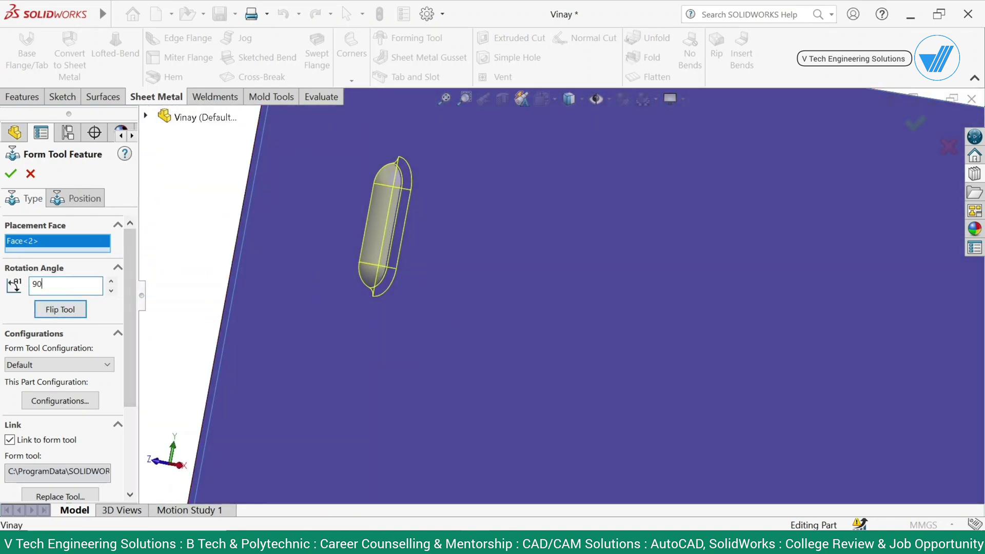
key(Return)
scroll(336, 314, down, 3)
middle_drag(337, 314, 535, 341)
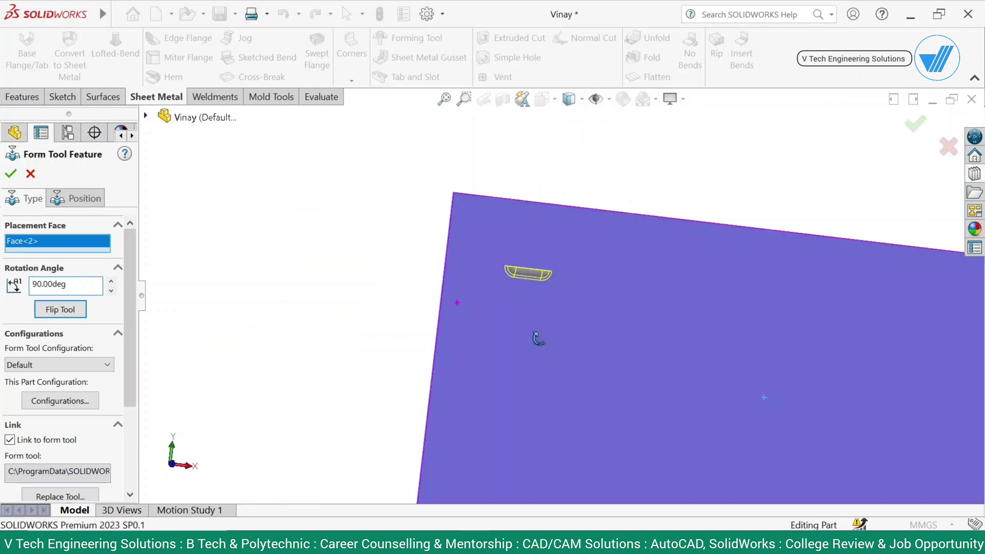
scroll(543, 346, down, 2)
scroll(552, 278, down, 5)
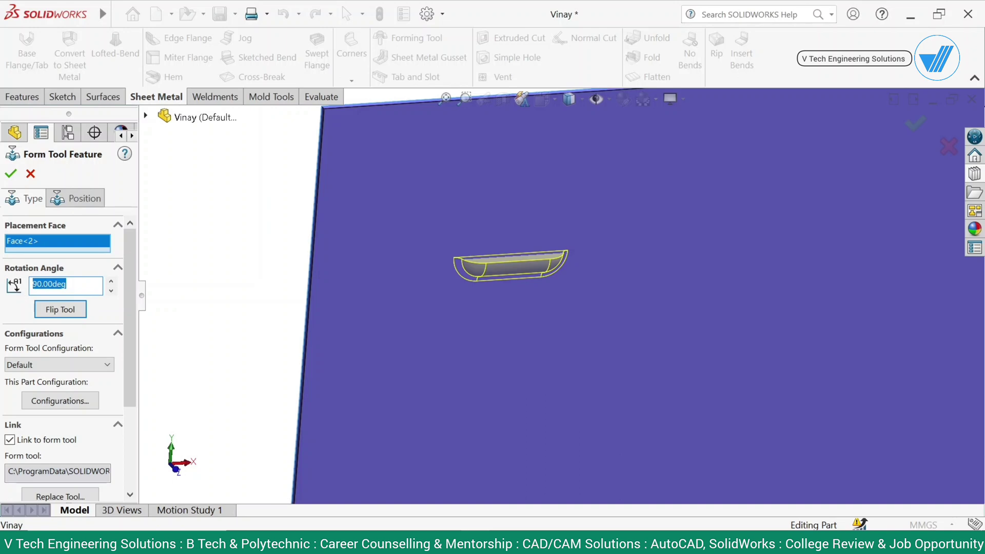
scroll(17, 287, down, 3)
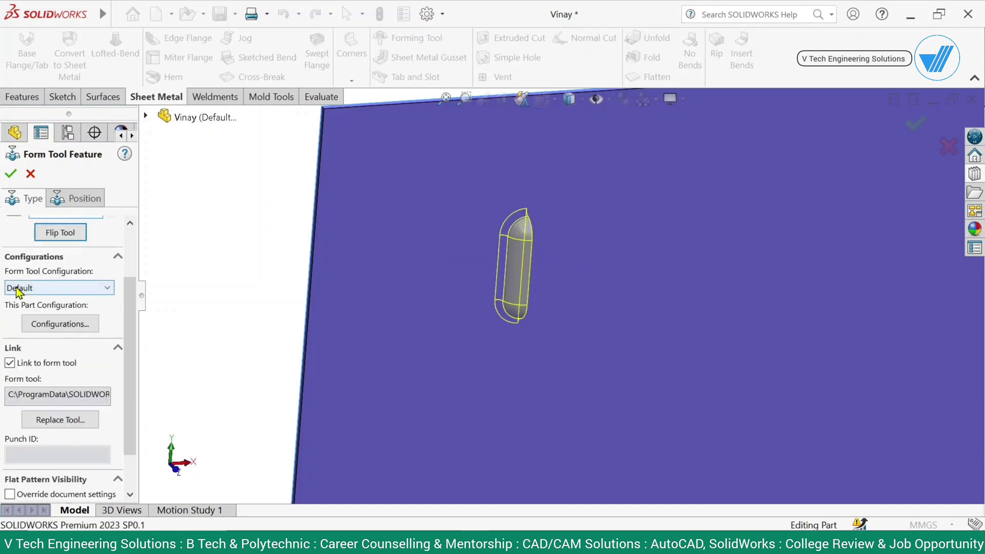
Dimension the louver's centre point 34 mm from the plate's upper long edge.
middle_drag(554, 284, 576, 324)
scroll(576, 324, up, 3)
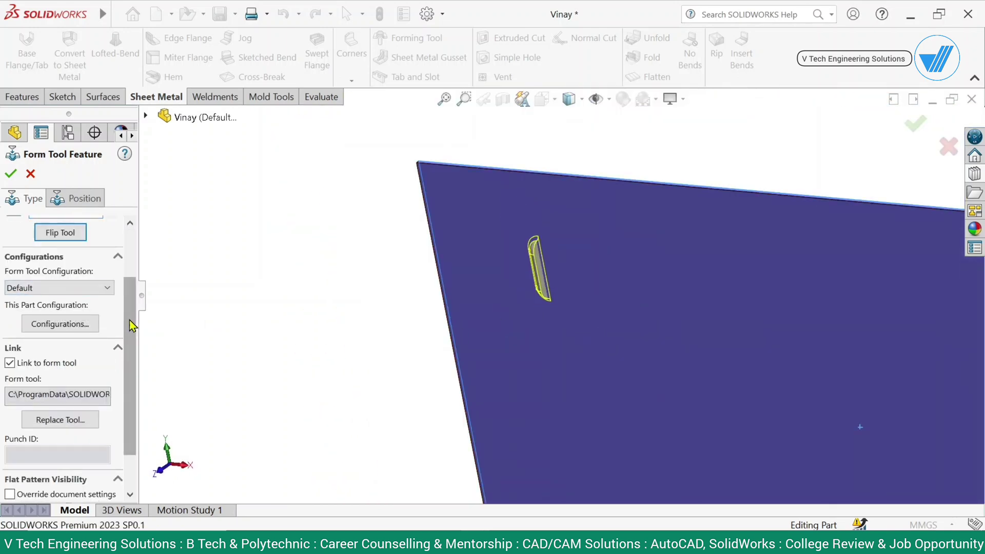
drag(128, 318, 130, 351)
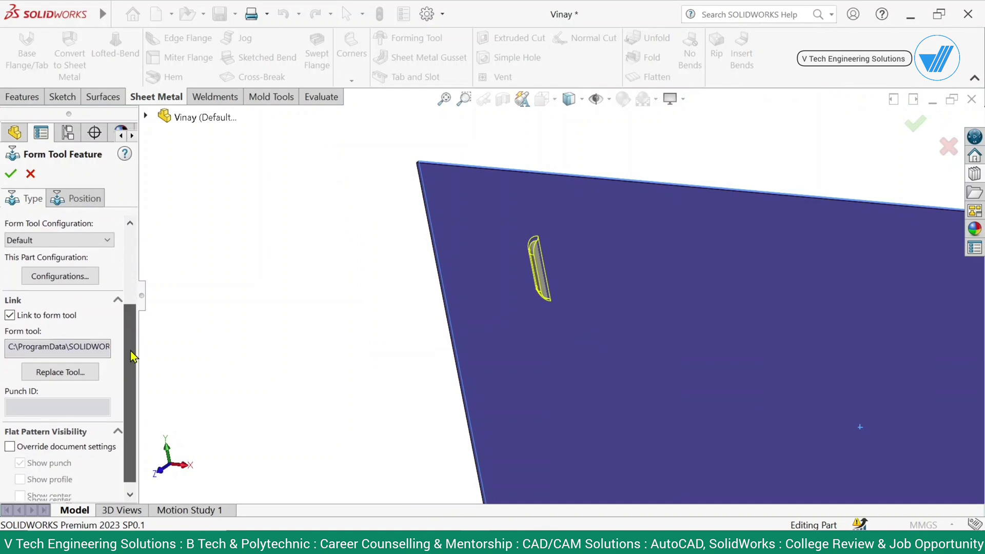
click(97, 201)
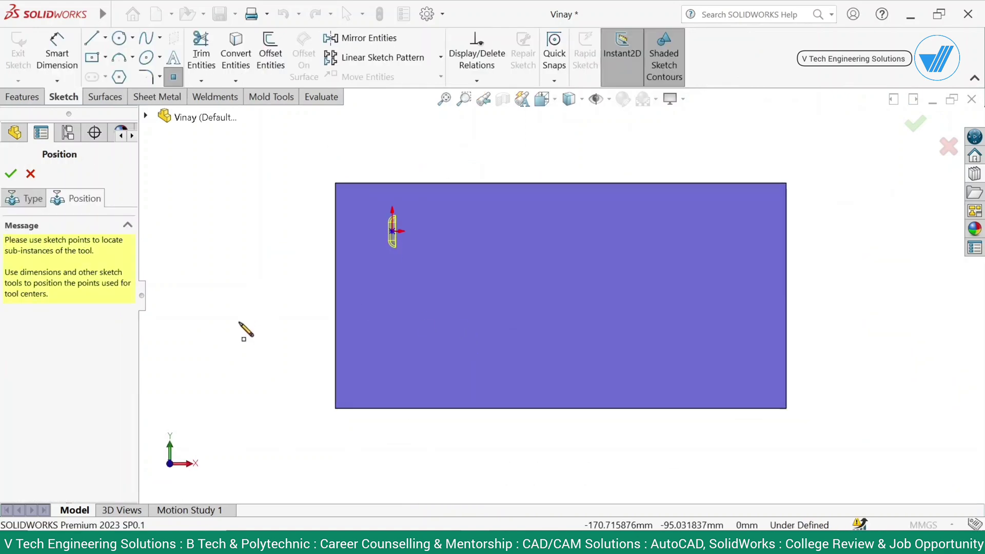
click(437, 186)
click(434, 258)
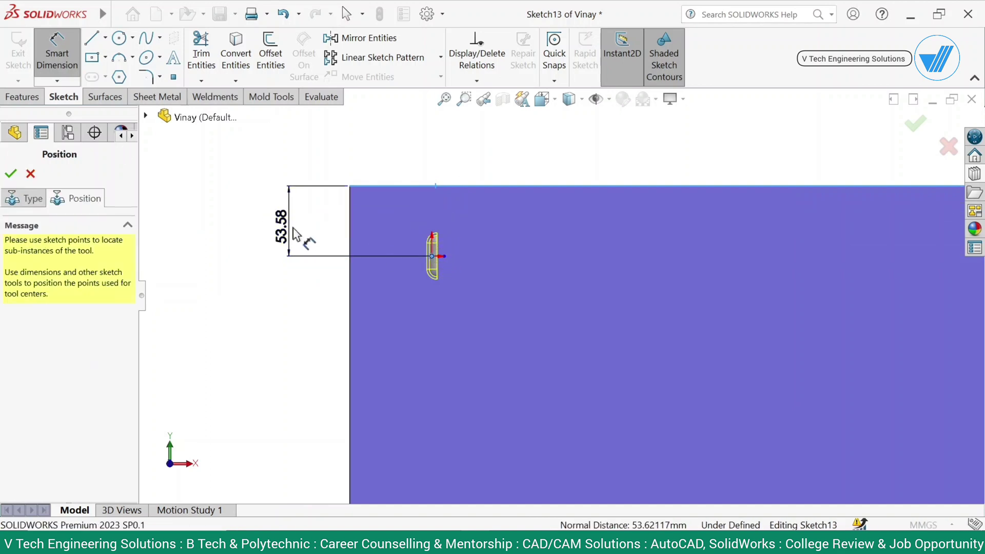
click(293, 231)
text(34)
key(Return)
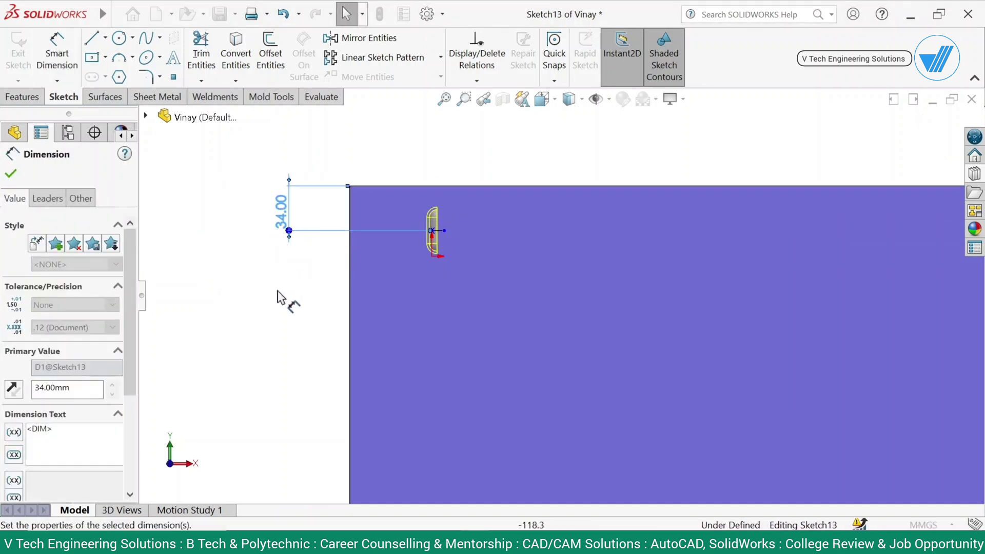
key(Escape)
Dimension the louver's centre point 34 mm from the plate's left short edge and apply the edited form tool feature.
click(349, 243)
click(432, 230)
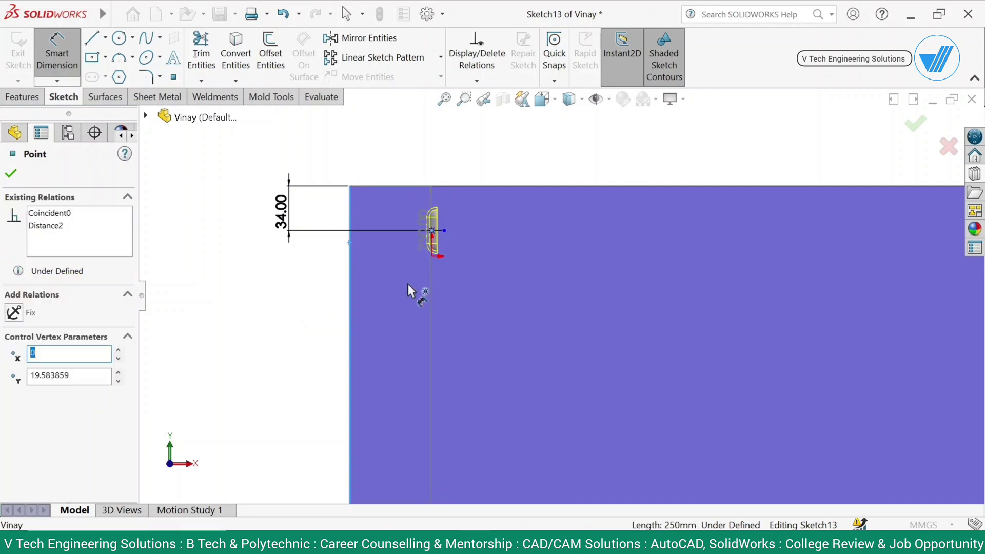
click(402, 284)
text(3)
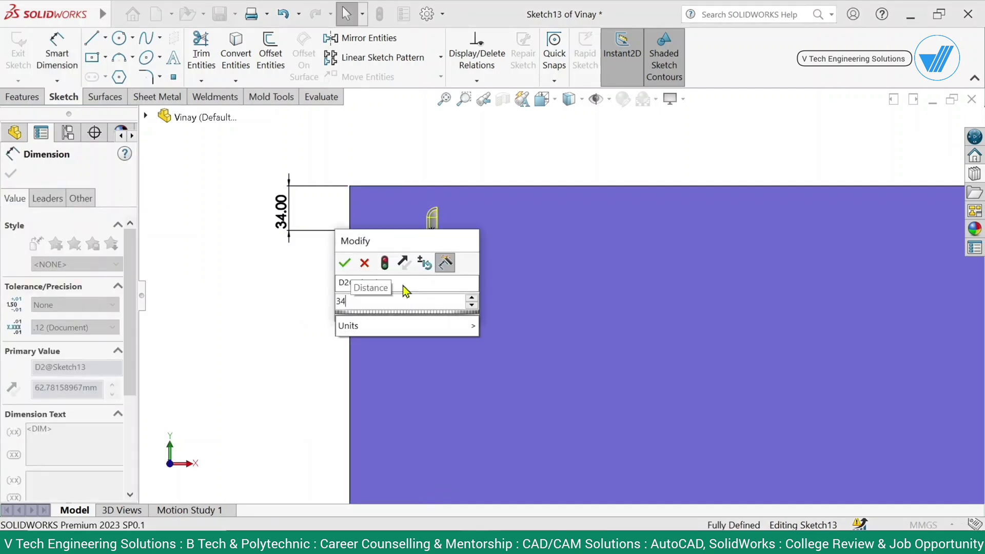
text(4)
key(Return)
key(Escape)
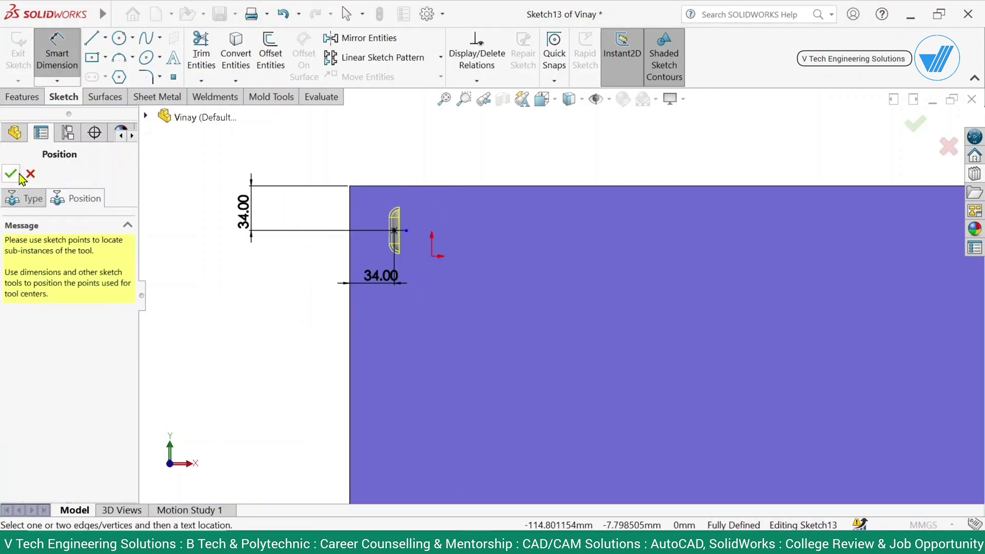
click(19, 175)
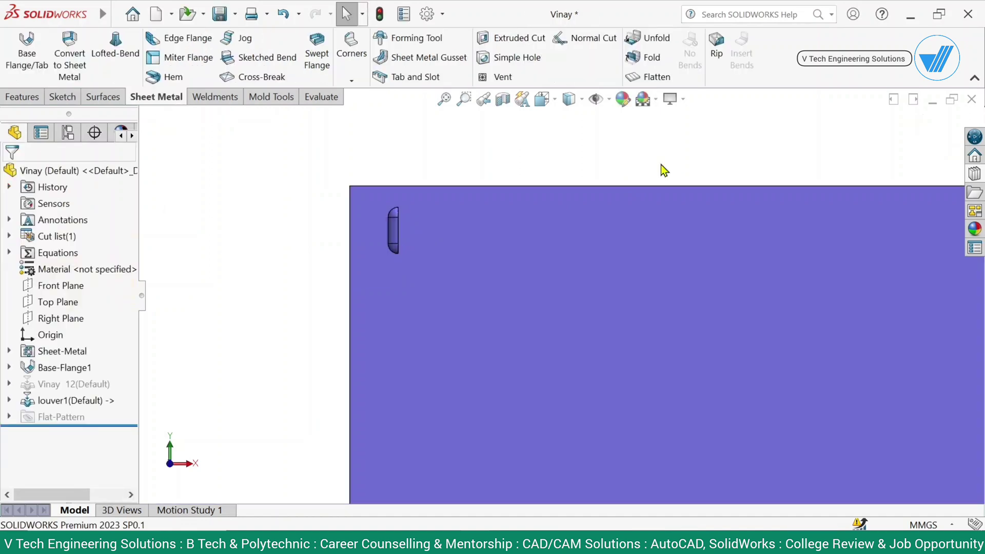
middle_drag(664, 170, 477, 278)
scroll(505, 254, down, 4)
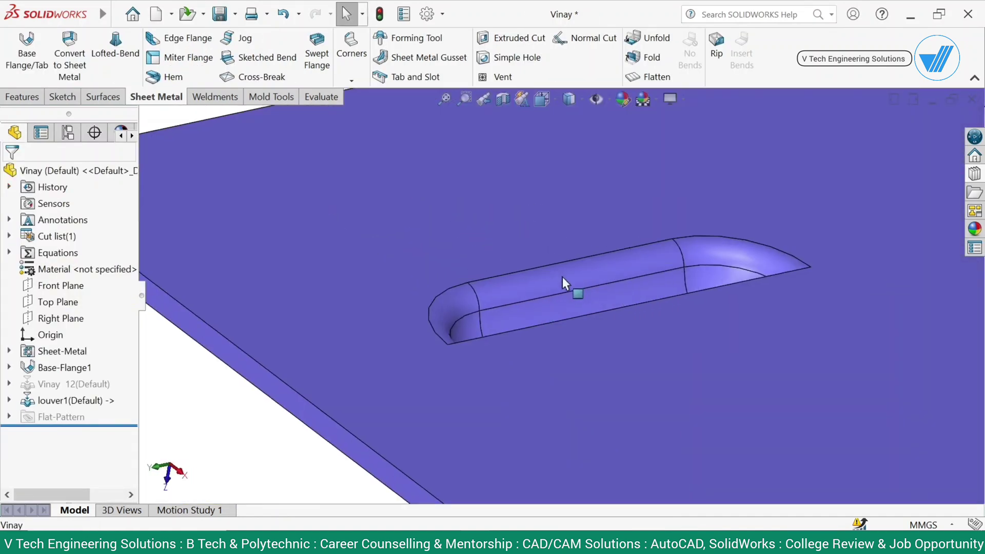
Place the library's round flange forming tool on the plate face, left of its centre, and apply it with the default configuration.
scroll(562, 277, up, 5)
middle_drag(385, 301, 762, 318)
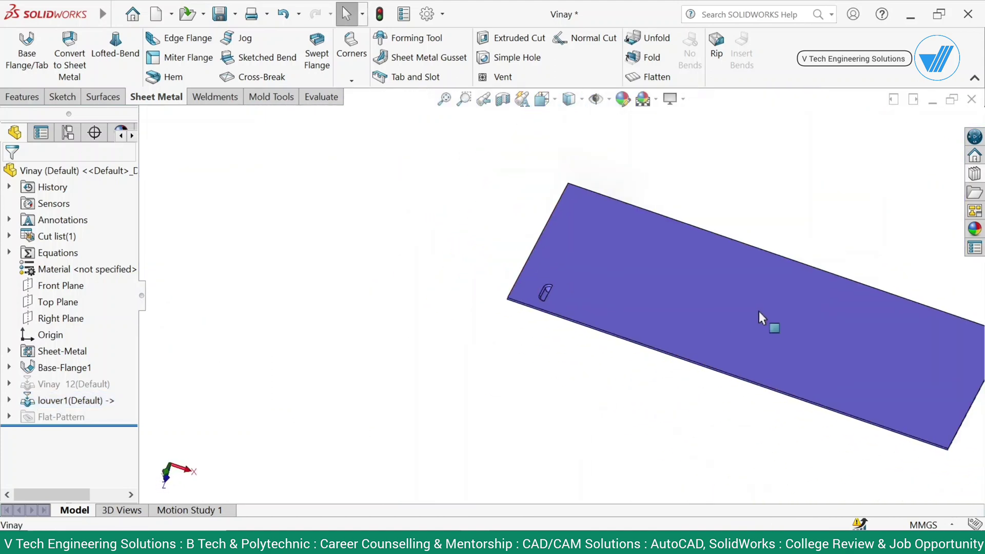
click(763, 318)
click(870, 282)
click(901, 232)
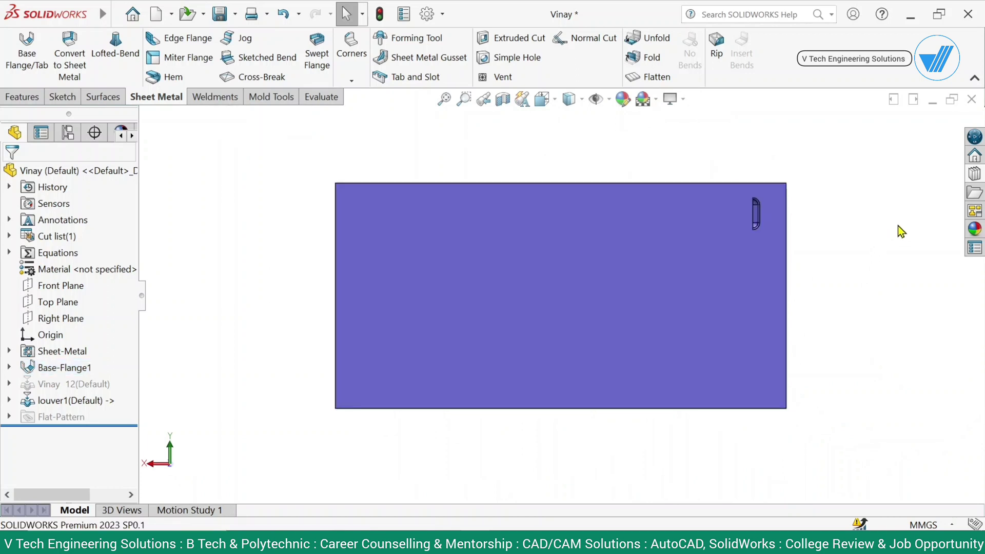
click(975, 175)
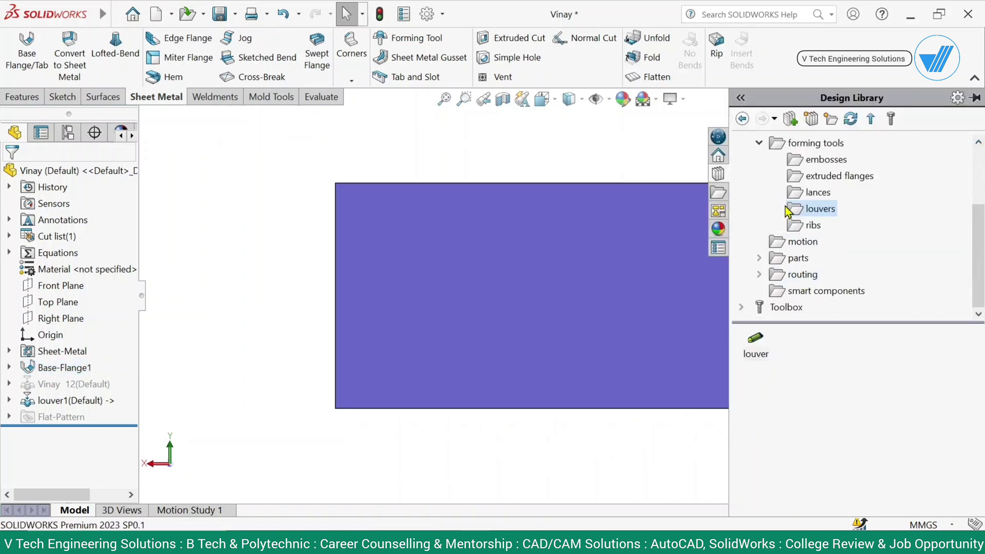
click(822, 179)
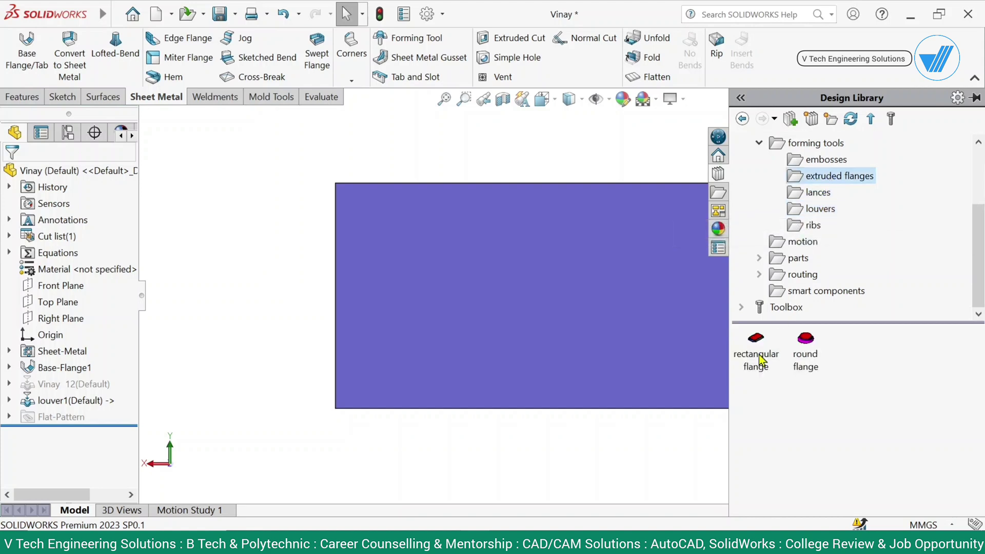
drag(809, 350, 465, 279)
scroll(456, 281, down, 6)
middle_drag(471, 280, 667, 269)
click(11, 174)
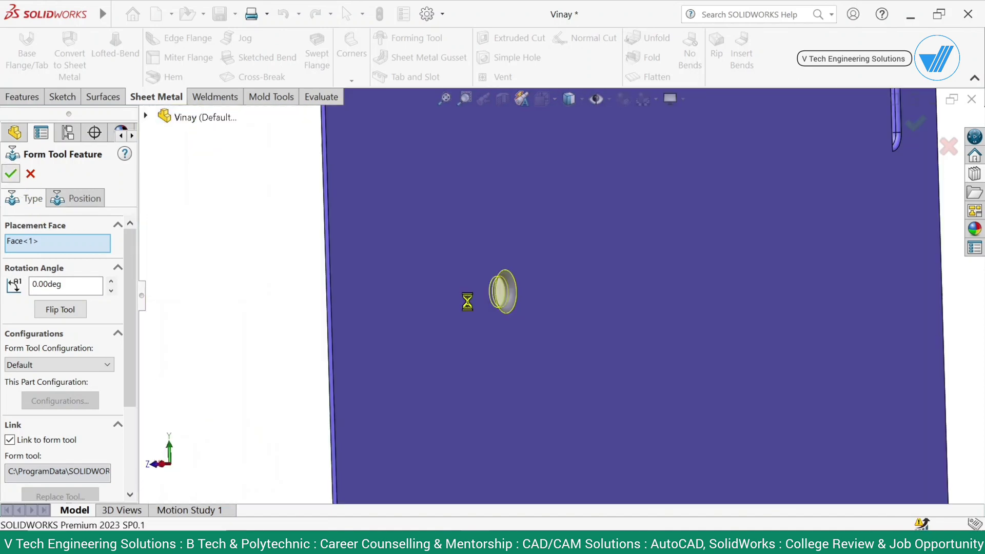
Place the extruded hole tool from the embosses library near the plate's upper-left corner and apply the form tool feature.
scroll(461, 287, down, 5)
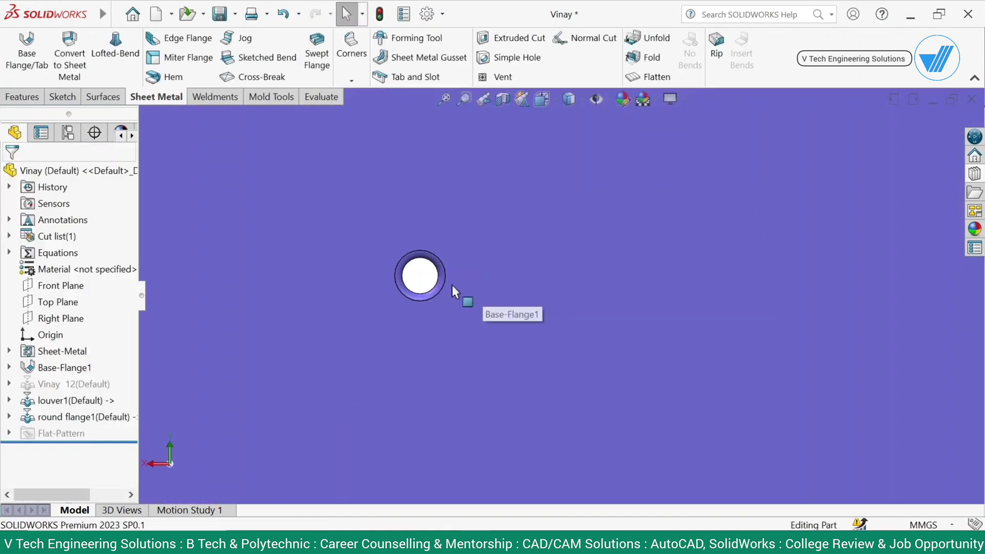
middle_drag(462, 287, 578, 330)
click(650, 326)
click(707, 284)
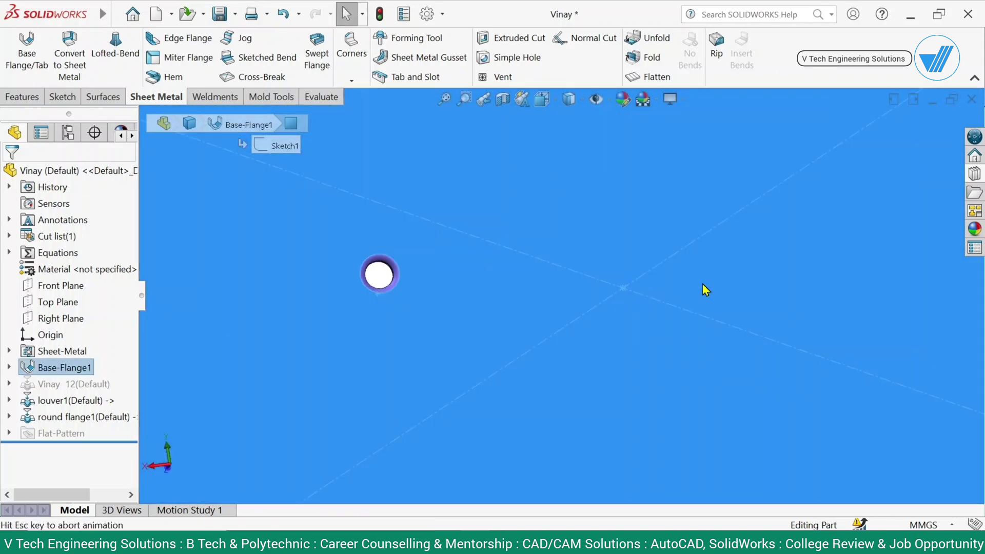
click(820, 285)
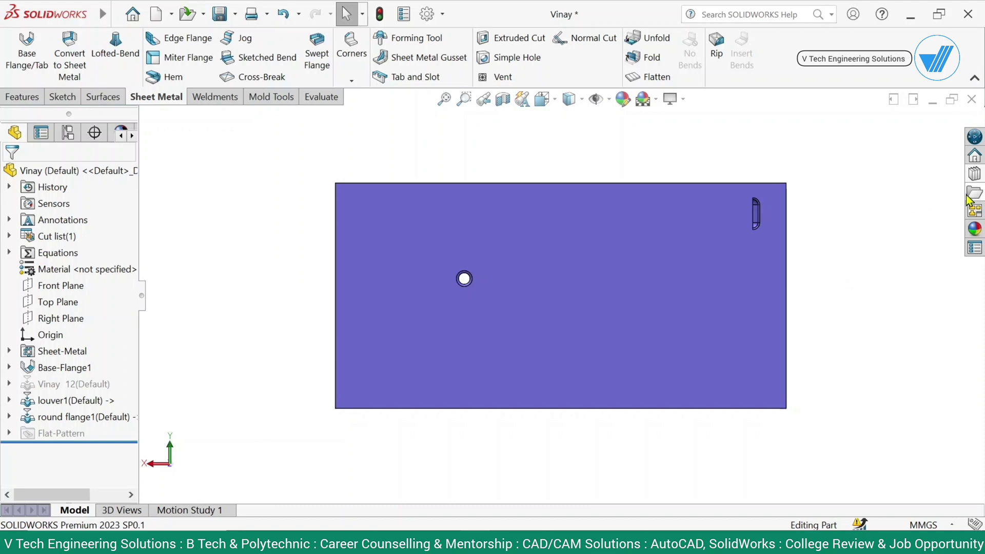
click(973, 174)
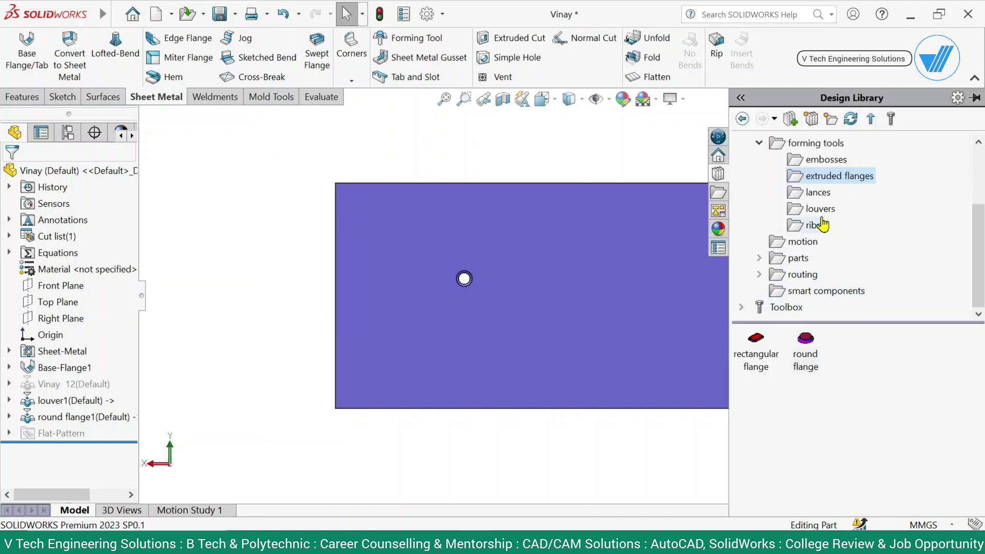
click(828, 163)
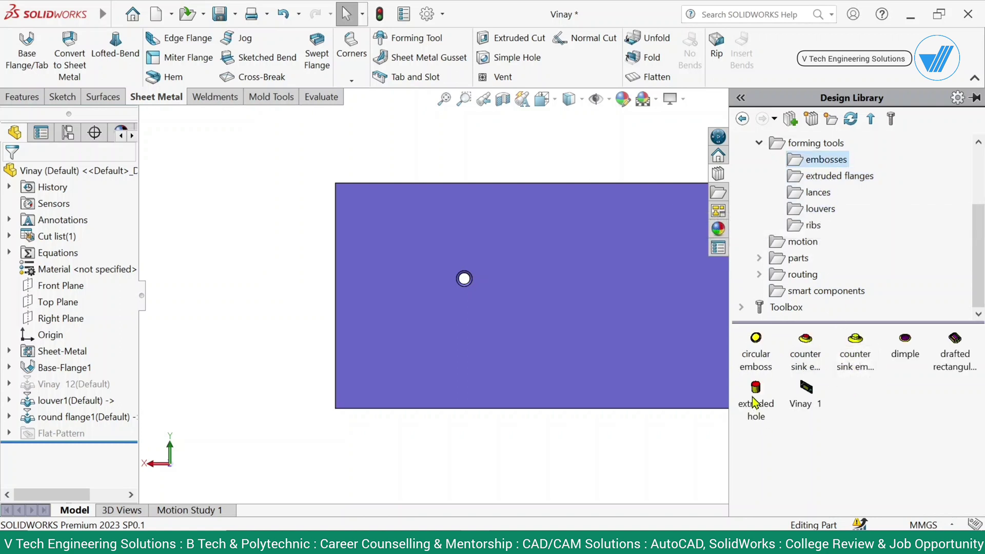
drag(620, 420, 390, 233)
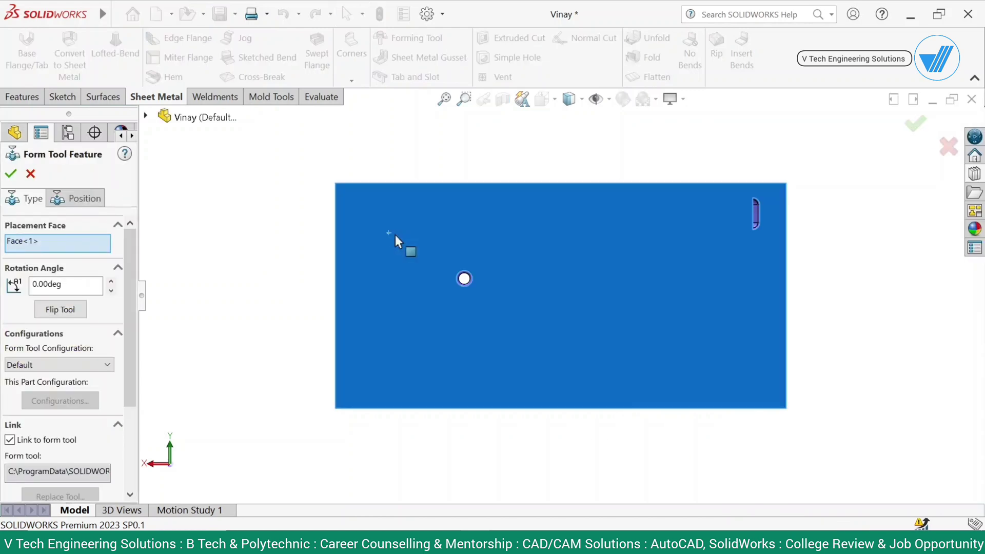
click(11, 176)
Place the drafted rectangular emboss tool from the embosses library just above the plate's centre and apply the form tool feature.
scroll(391, 237, down, 3)
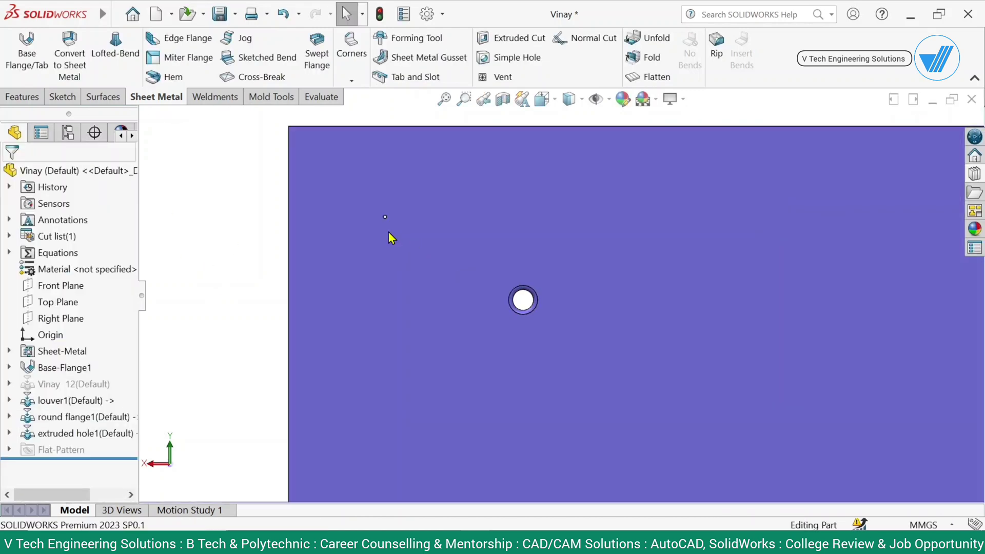
middle_drag(402, 220, 407, 301)
scroll(407, 301, up, 10)
click(607, 281)
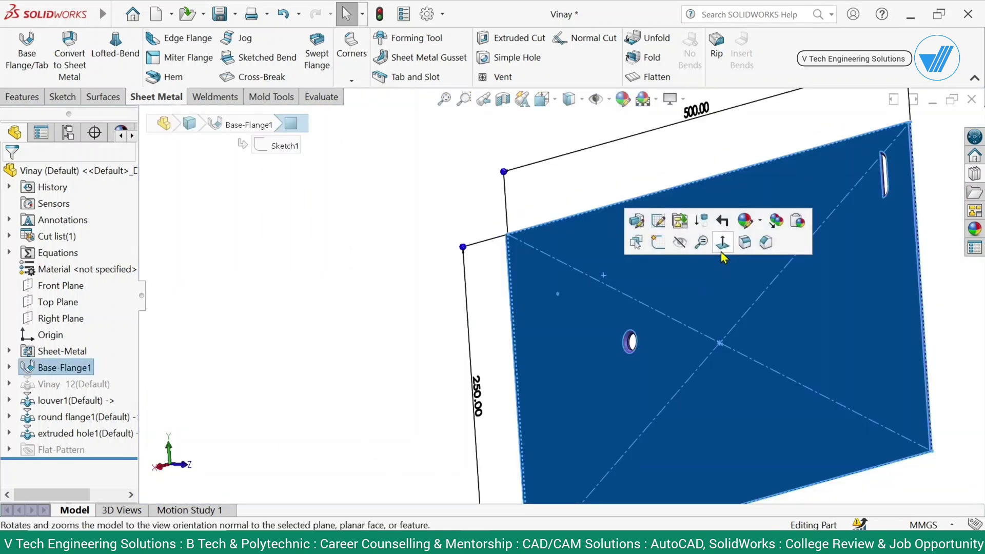
click(723, 243)
click(251, 282)
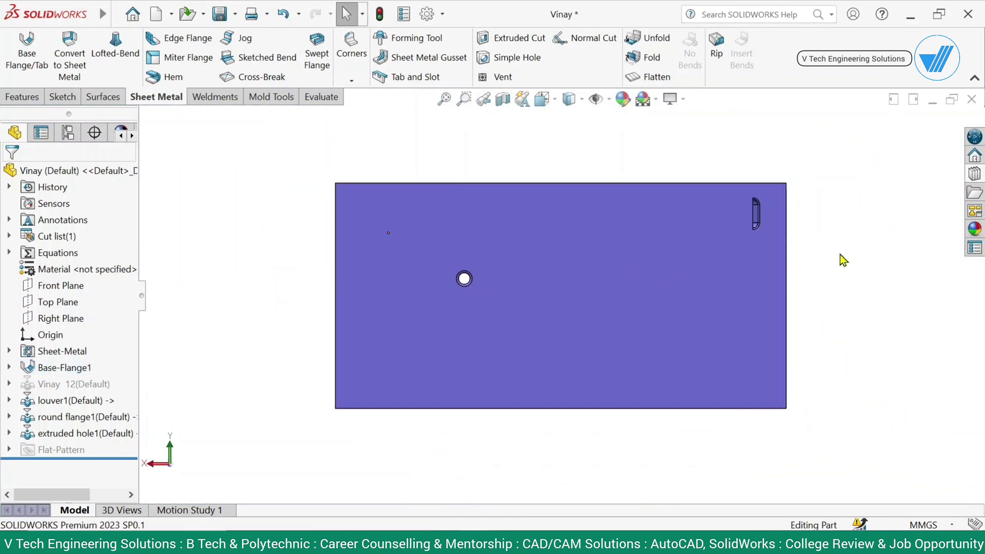
click(975, 174)
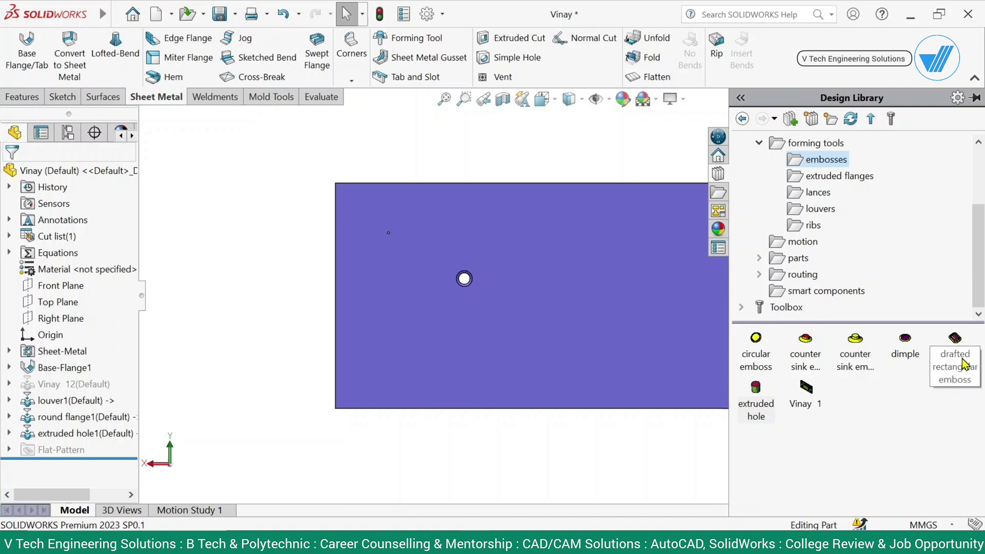
drag(963, 361, 573, 272)
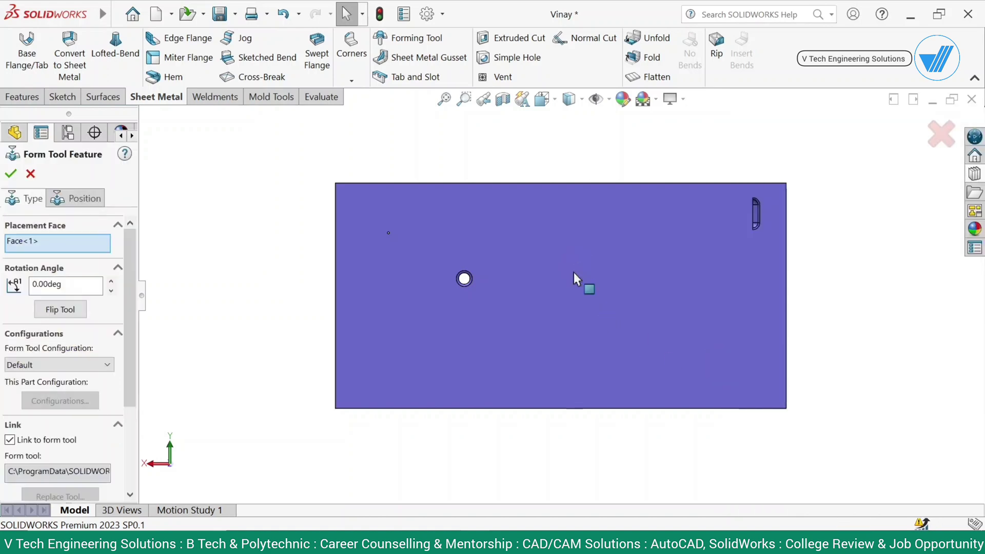
scroll(574, 272, down, 4)
click(12, 175)
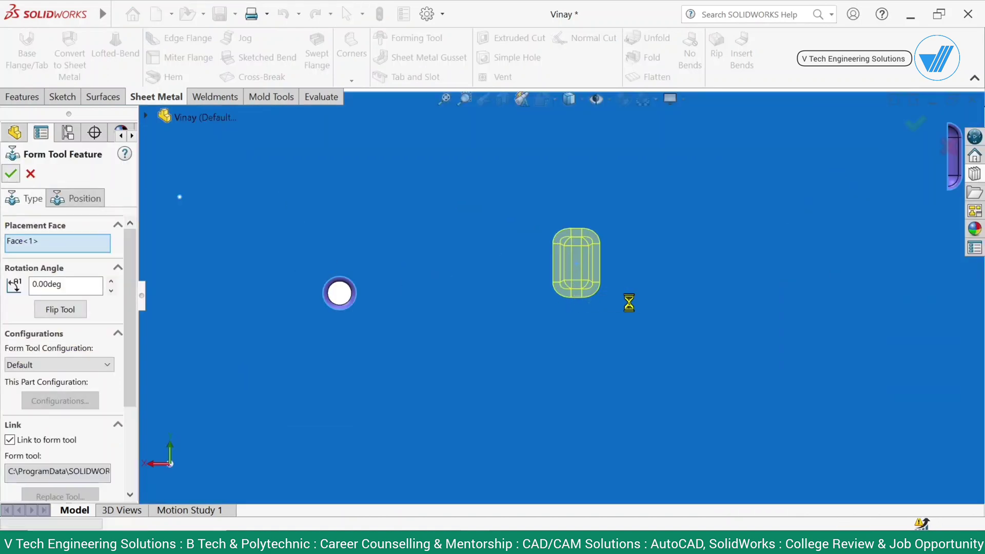
Examine the shape of the drafted rectangular emboss from several angles and return to a view normal to the plate.
scroll(578, 275, down, 6)
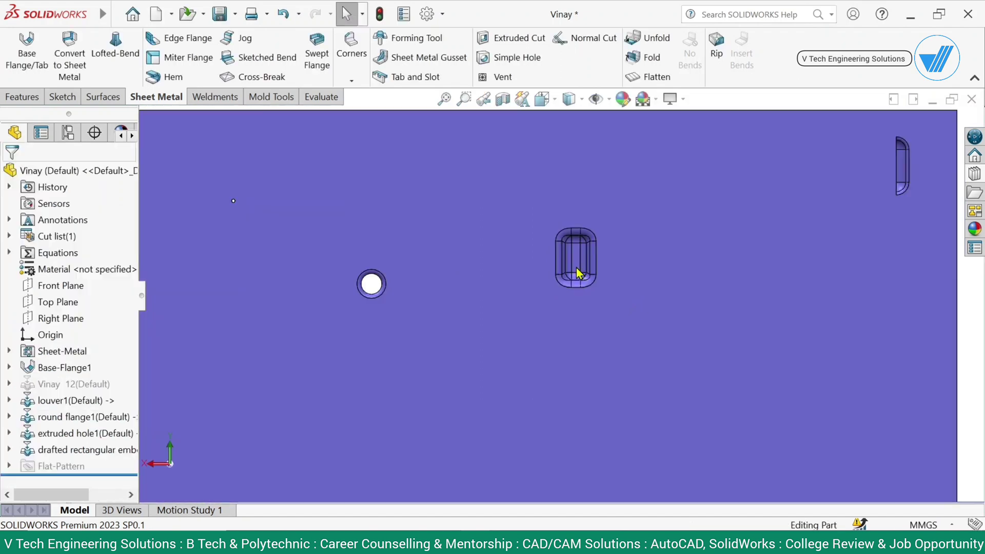
middle_drag(578, 274, 681, 302)
scroll(595, 248, down, 5)
middle_drag(594, 248, 622, 328)
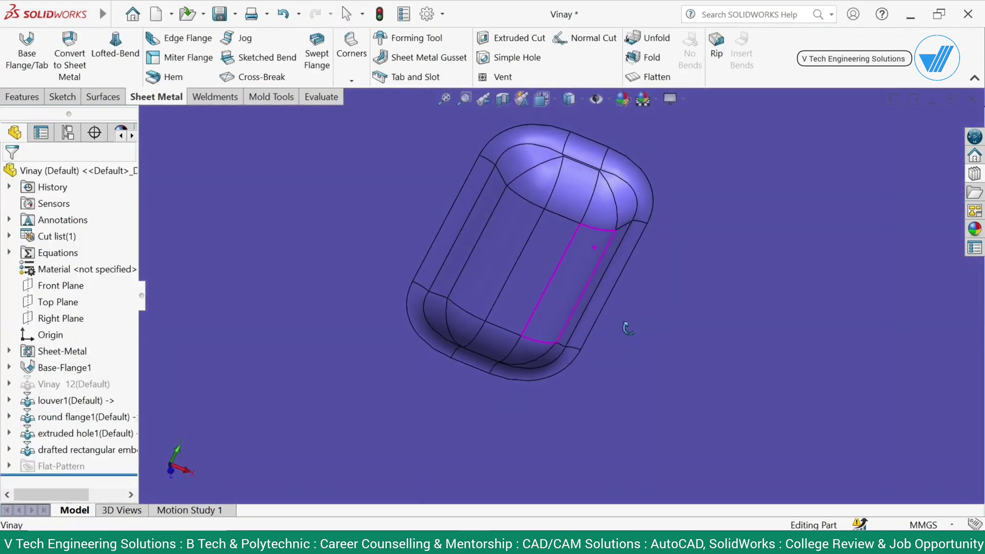
scroll(450, 282, up, 4)
middle_drag(451, 281, 565, 304)
scroll(565, 304, up, 4)
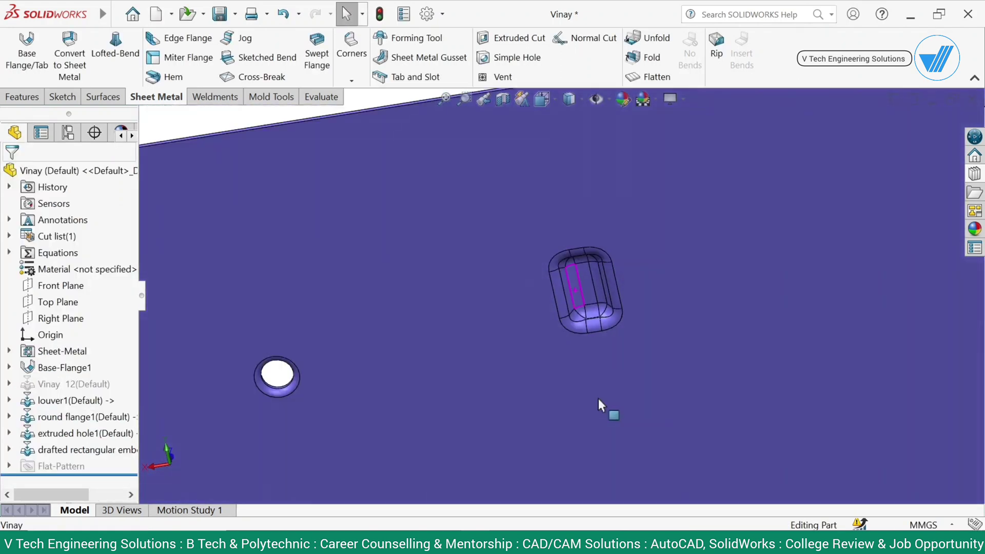
click(613, 336)
click(623, 324)
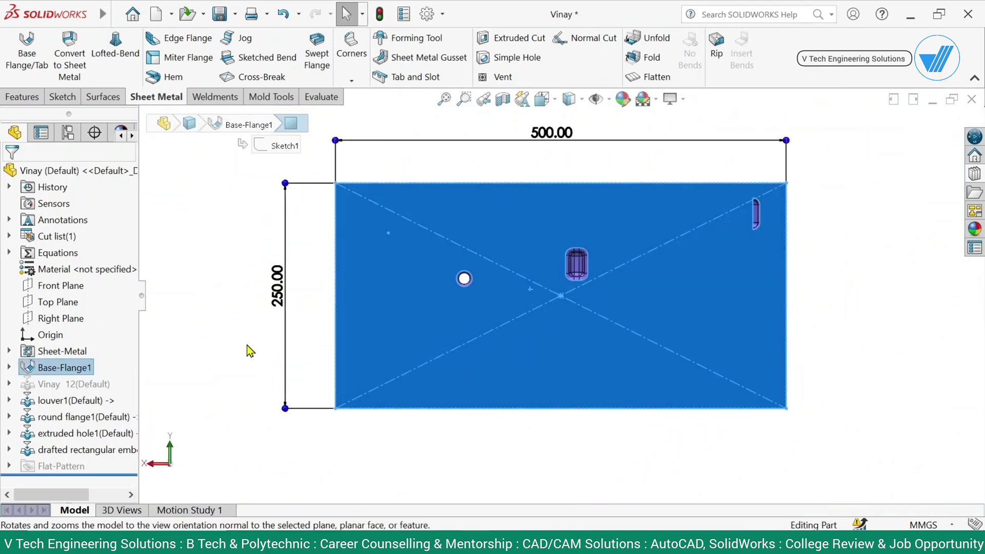
click(233, 350)
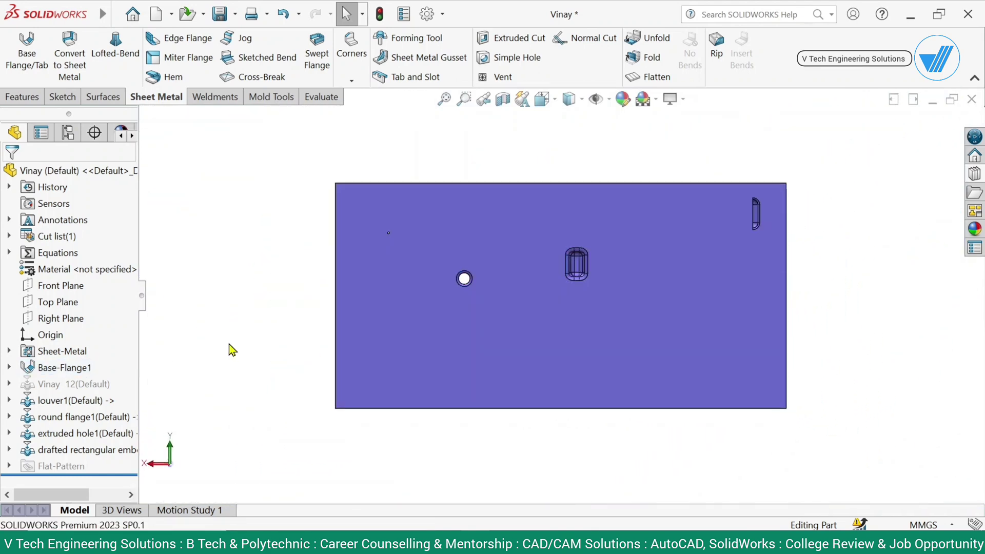
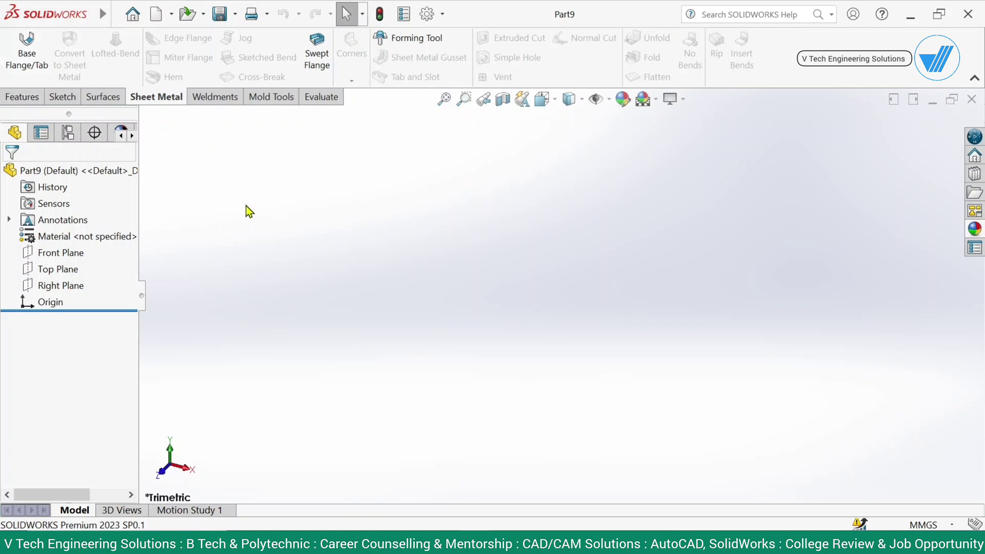
Start a base flange on the Front Plane and sketch a centre rectangle about 183 by 102 mm from the origin.
click(27, 52)
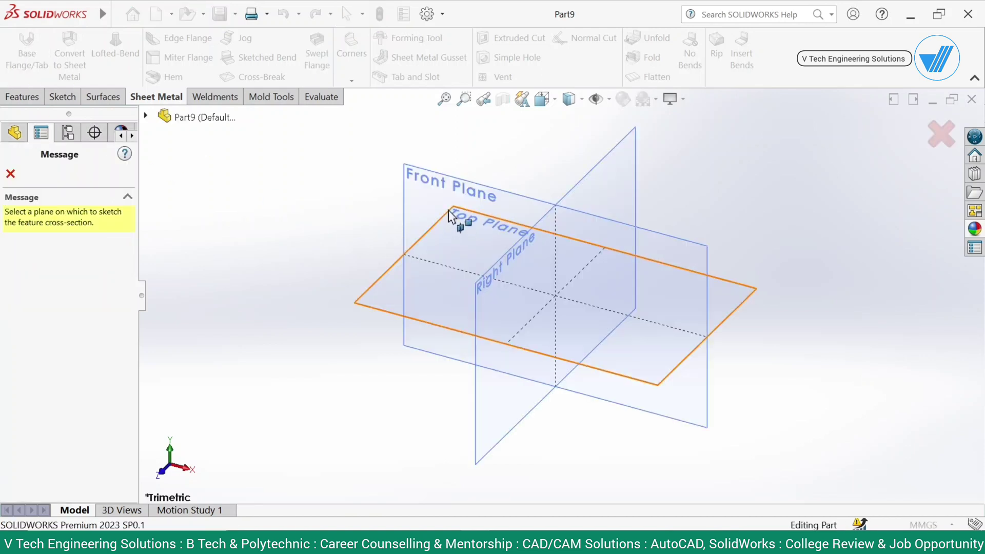
click(435, 195)
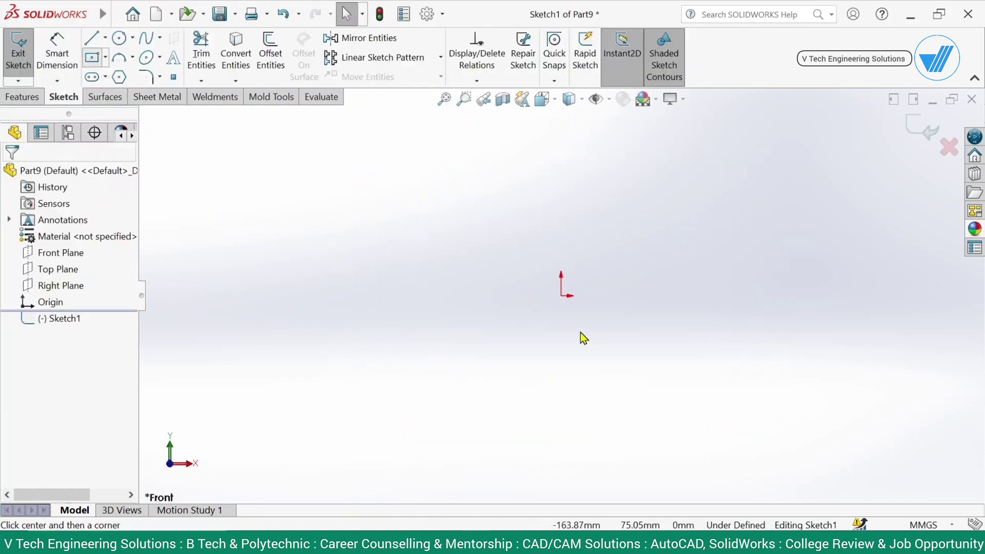
click(561, 296)
click(330, 218)
key(Escape)
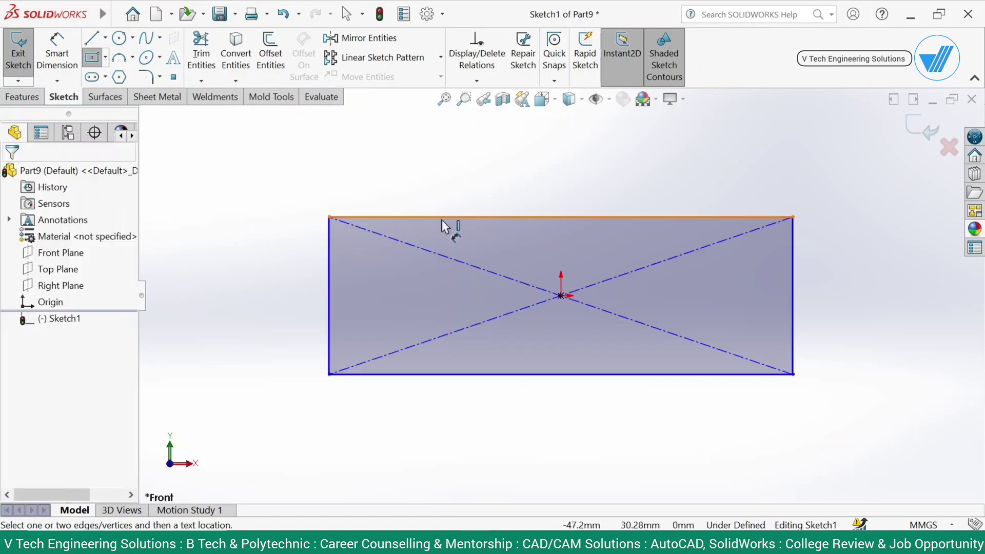
Dimension the rectangle 300 mm wide and 250 mm high.
click(445, 218)
click(451, 194)
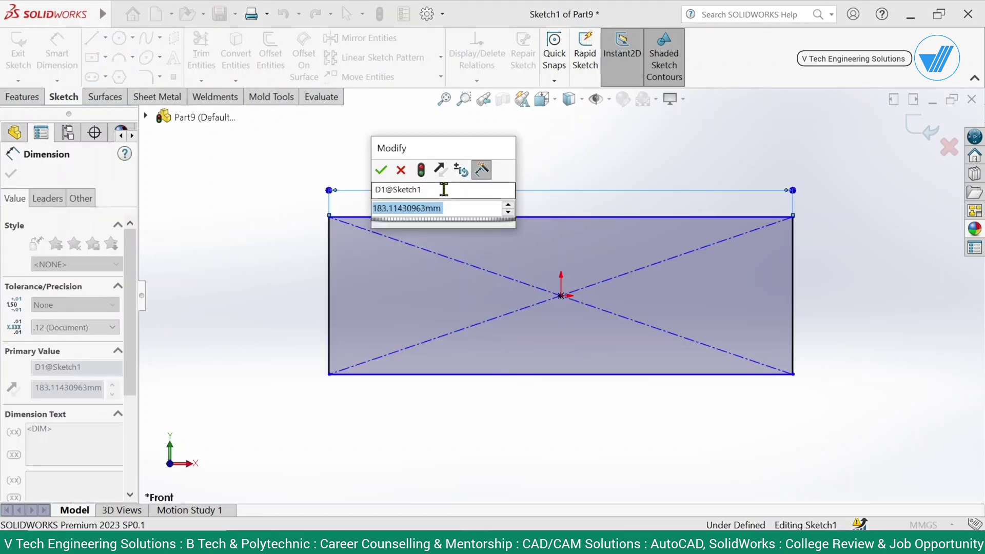
text(300)
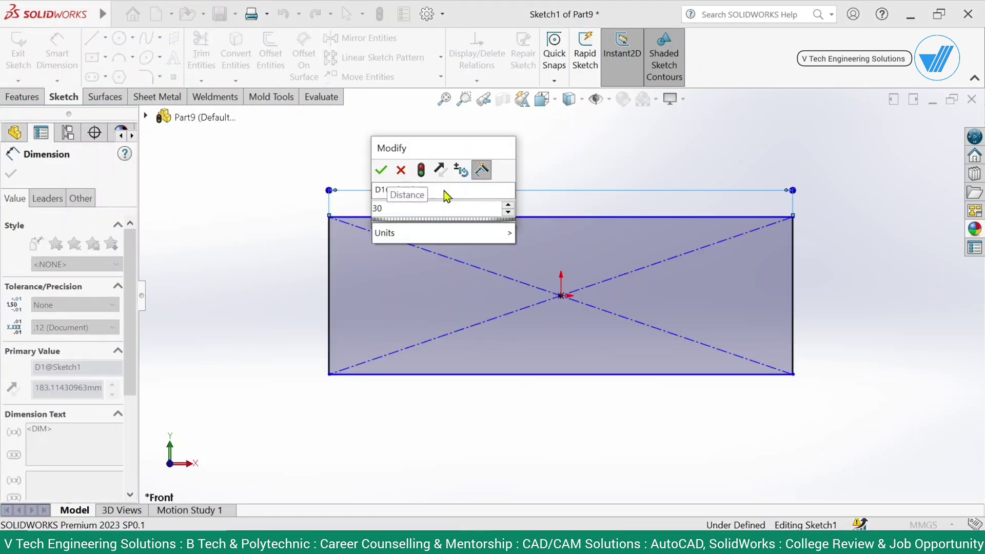
key(Return)
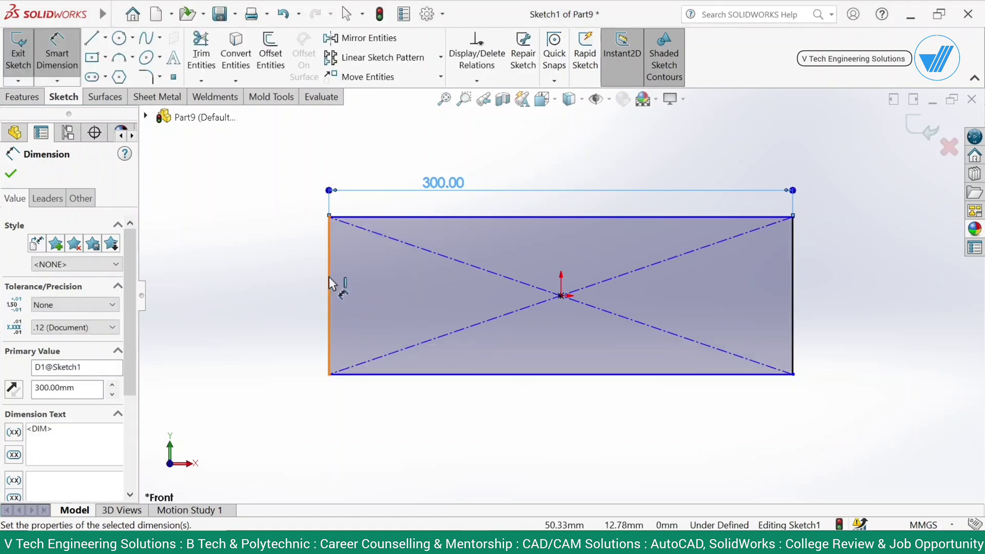
click(328, 280)
click(271, 286)
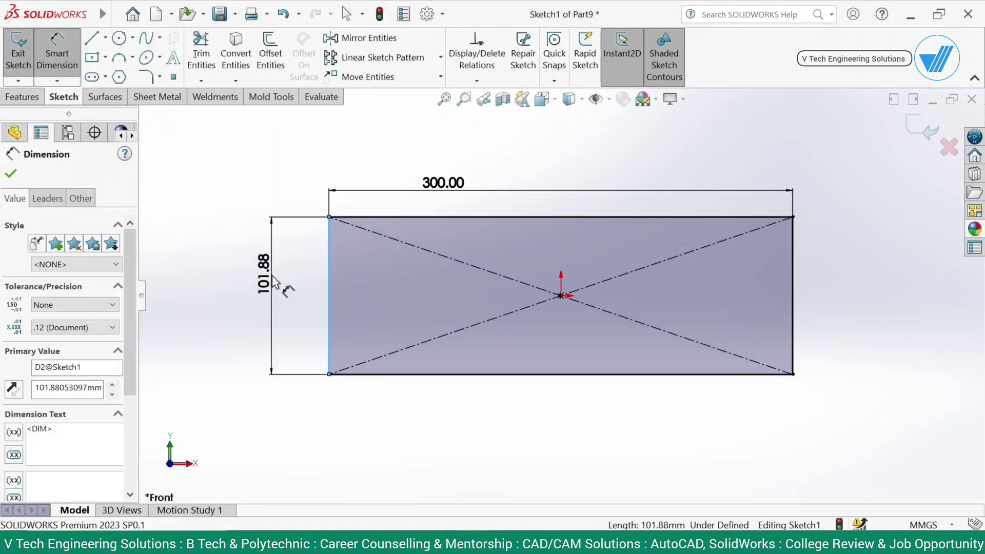
text(250)
key(Return)
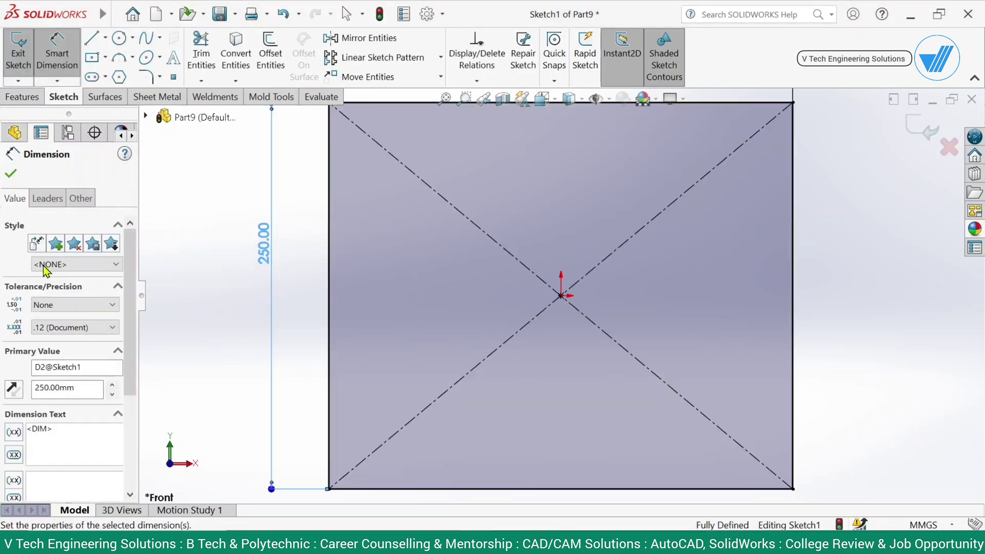
Create a 2 mm thick sheet metal base flange from the 300 × 250 mm rectangle sketch.
click(10, 173)
click(149, 96)
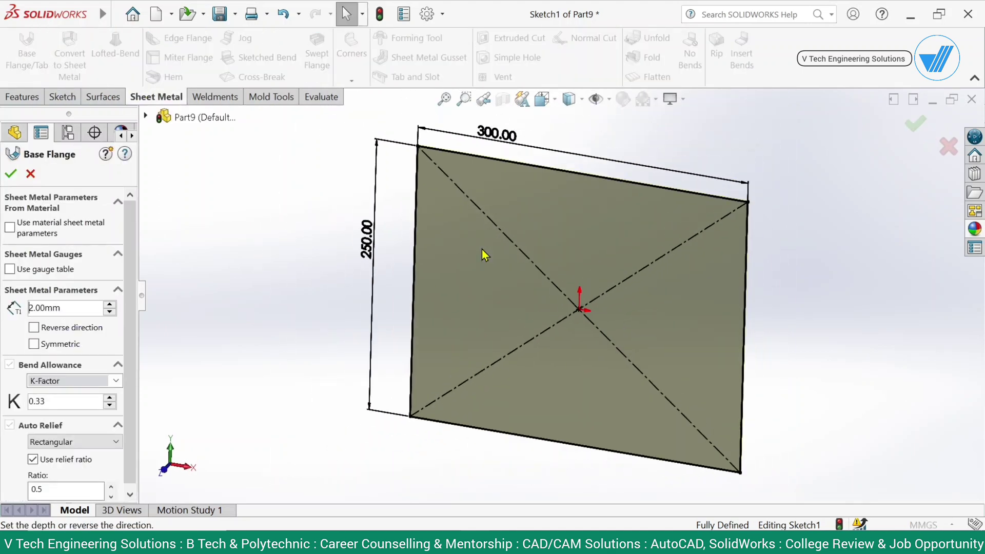
click(10, 173)
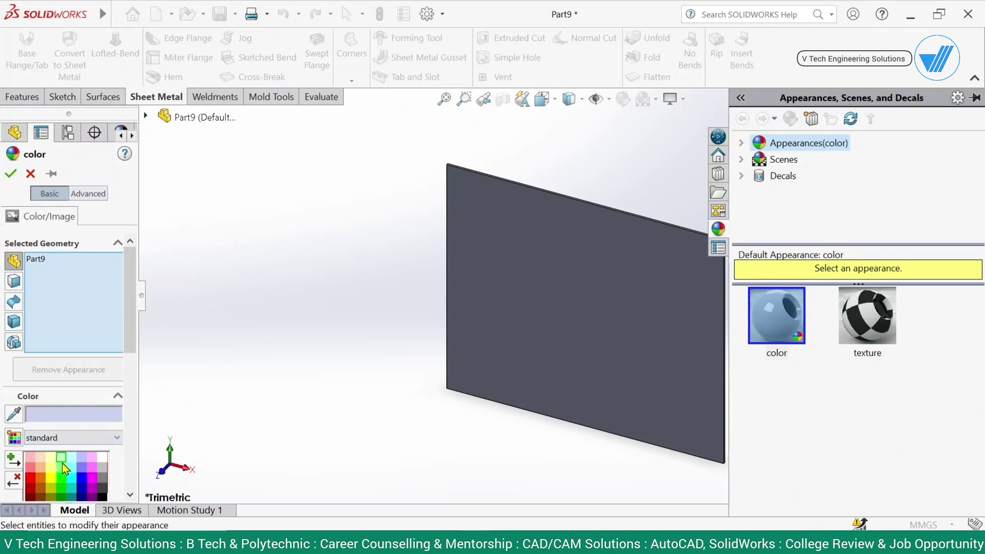
Apply a light green standard colour to the whole part and change one of the display view settings.
click(62, 460)
click(11, 173)
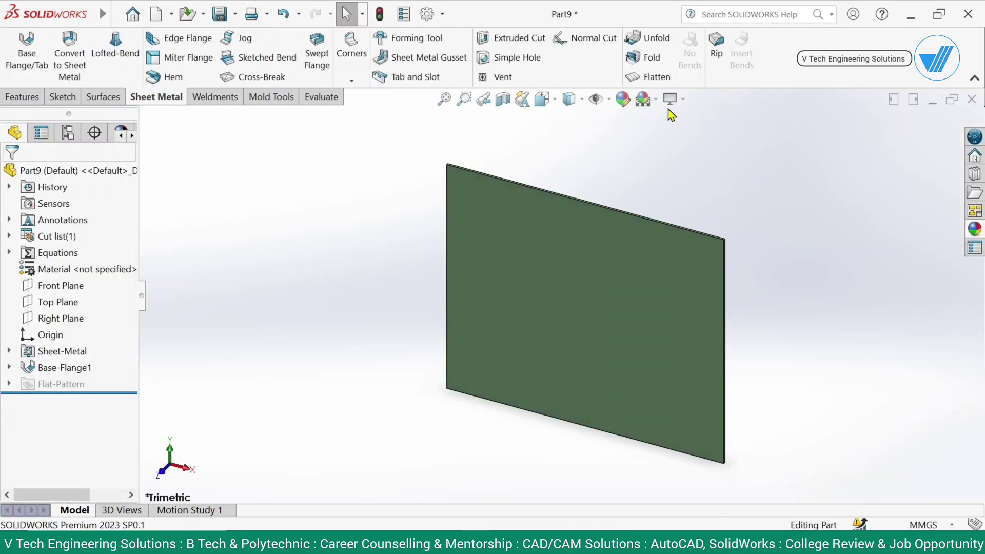
click(682, 99)
click(682, 137)
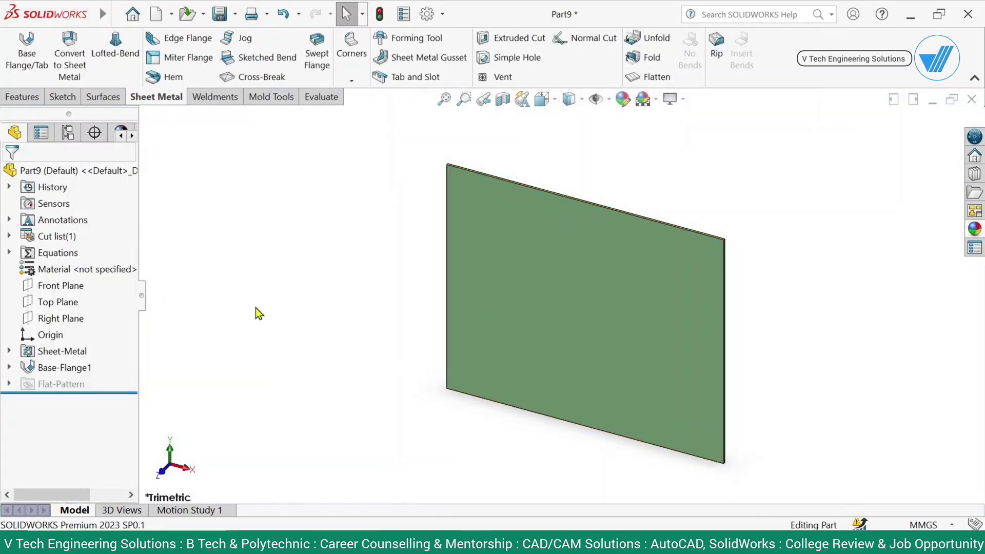
Orient the view normal to the Top Plane and open a new sketch on it.
click(62, 303)
click(134, 283)
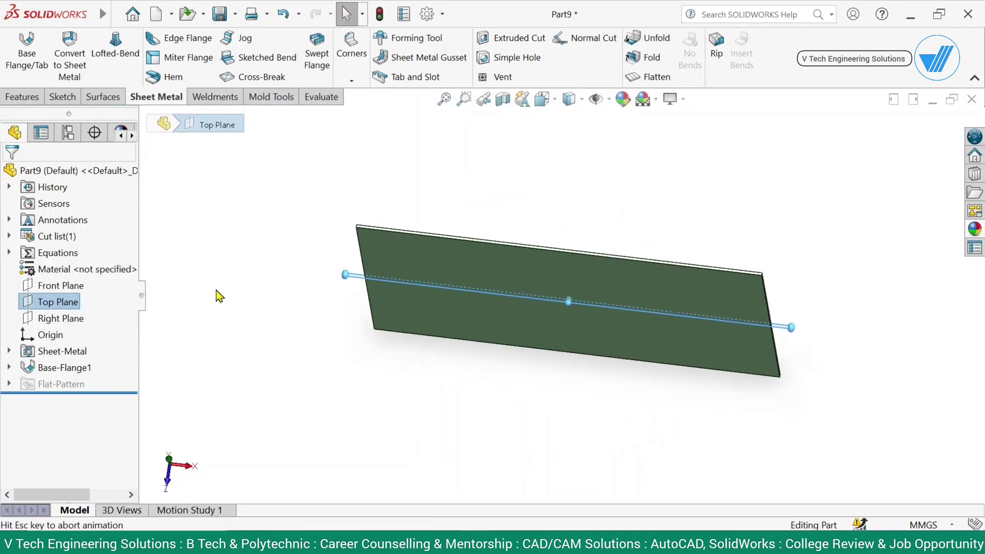
scroll(422, 310, down, 3)
right_click(43, 305)
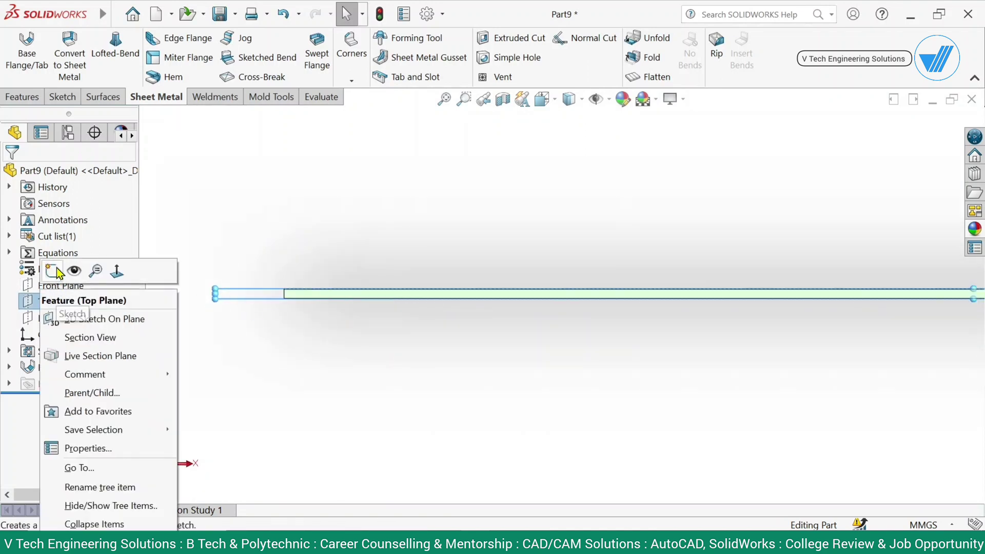
click(61, 269)
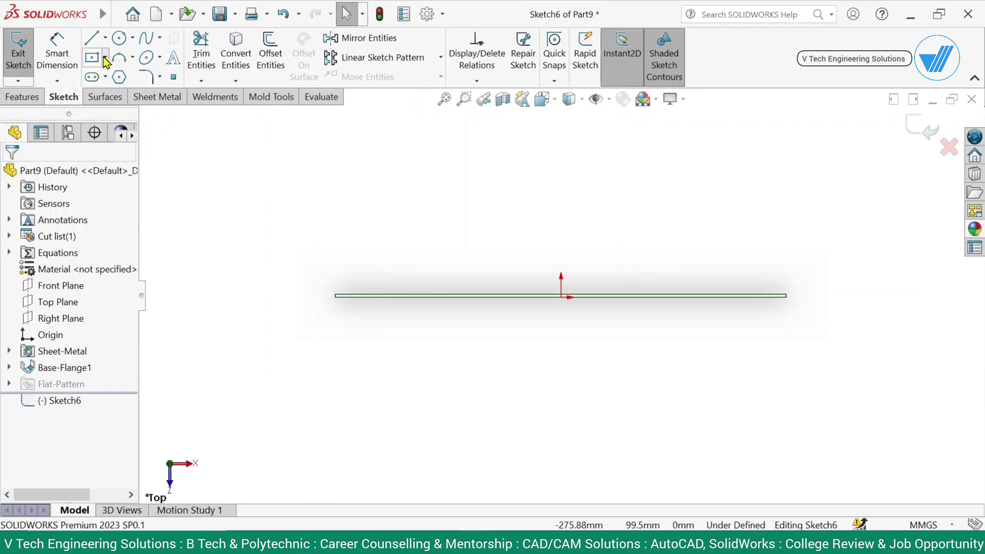
Sketch a corner rectangle about 9.5 mm deep along the plate's front edge, starting at the front corner at its negative X end.
click(105, 58)
click(106, 82)
scroll(343, 303, down, 5)
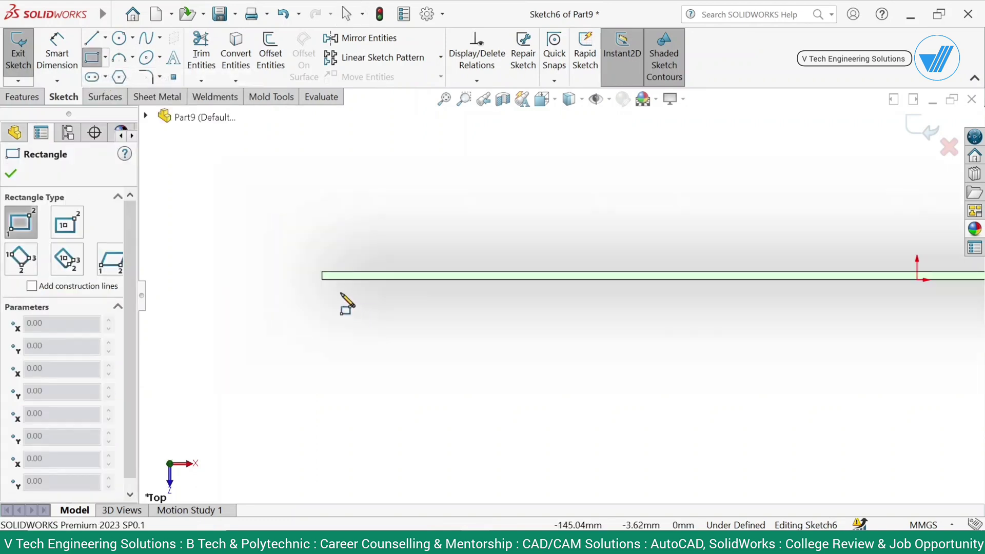
click(323, 279)
scroll(725, 325, up, 3)
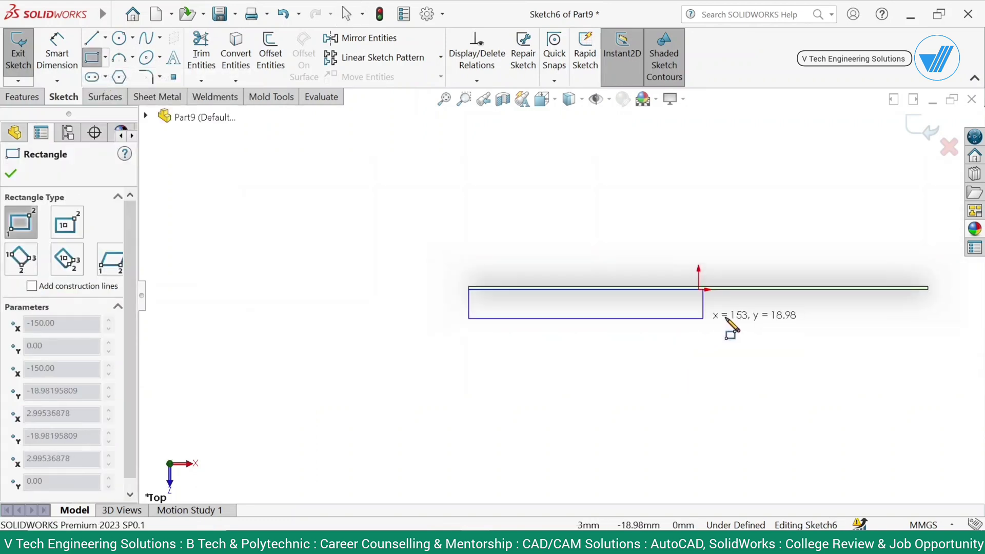
scroll(919, 292, down, 3)
click(895, 354)
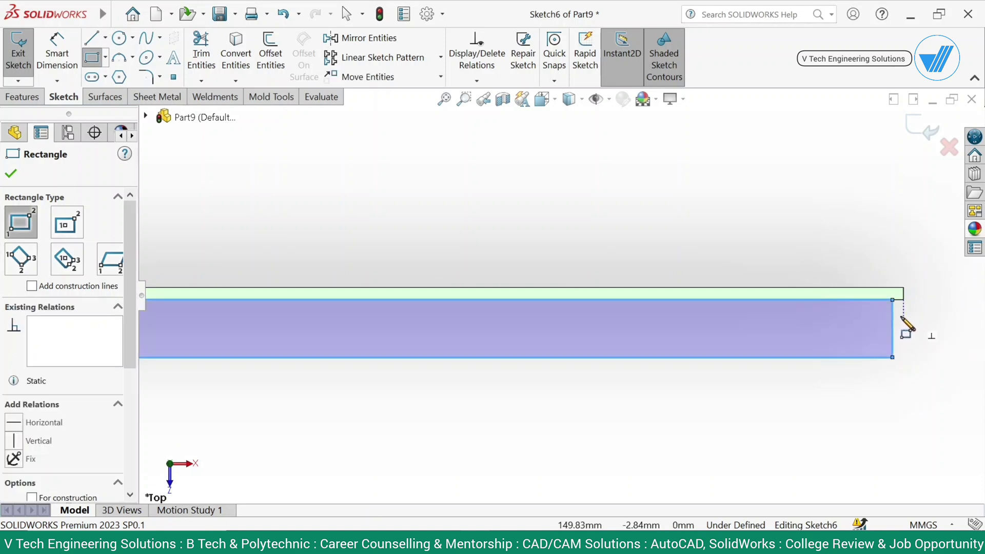
scroll(910, 328, up, 2)
key(Escape)
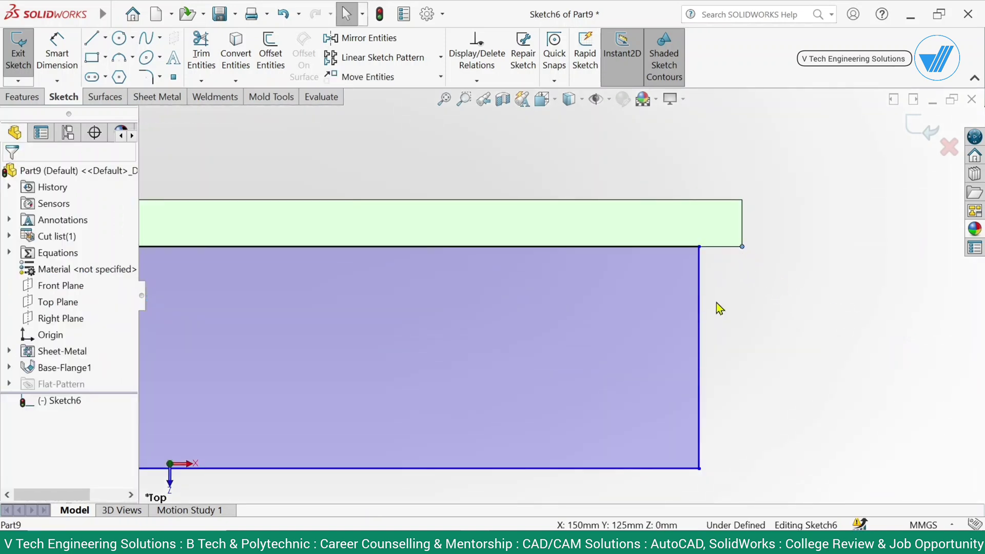
Make the rectangle's free short side coincident with the plate's front corner vertex at the positive X end.
click(698, 318)
ctrl+click(742, 246)
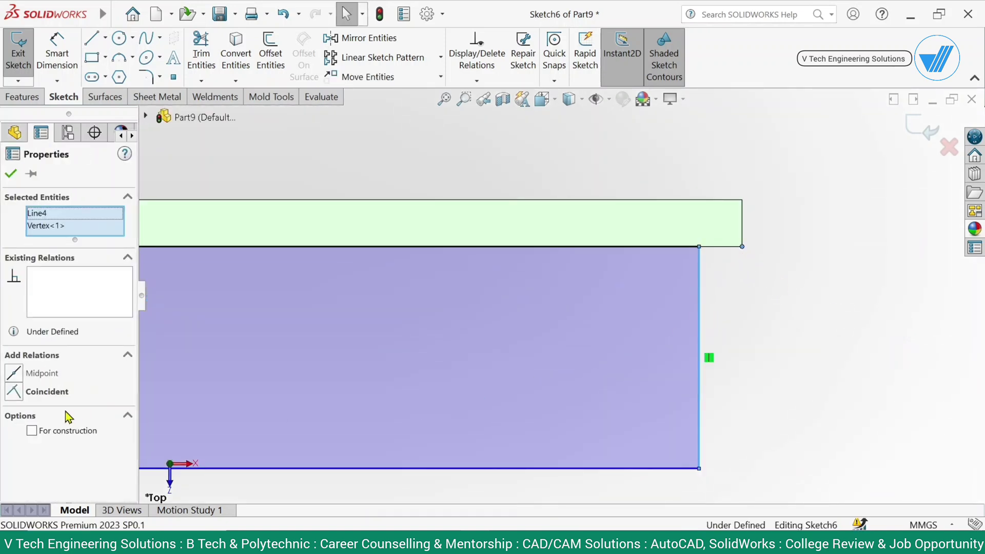
click(41, 392)
click(769, 329)
scroll(702, 205, up, 3)
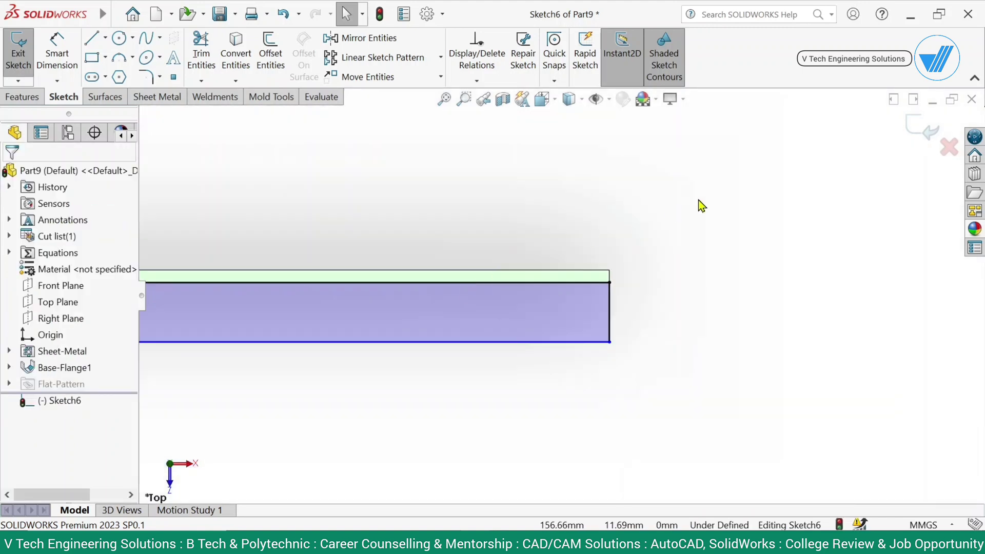
Dimension the distance from the plate's rear edge to the rectangle's outer long edge as 25 mm.
key(d)
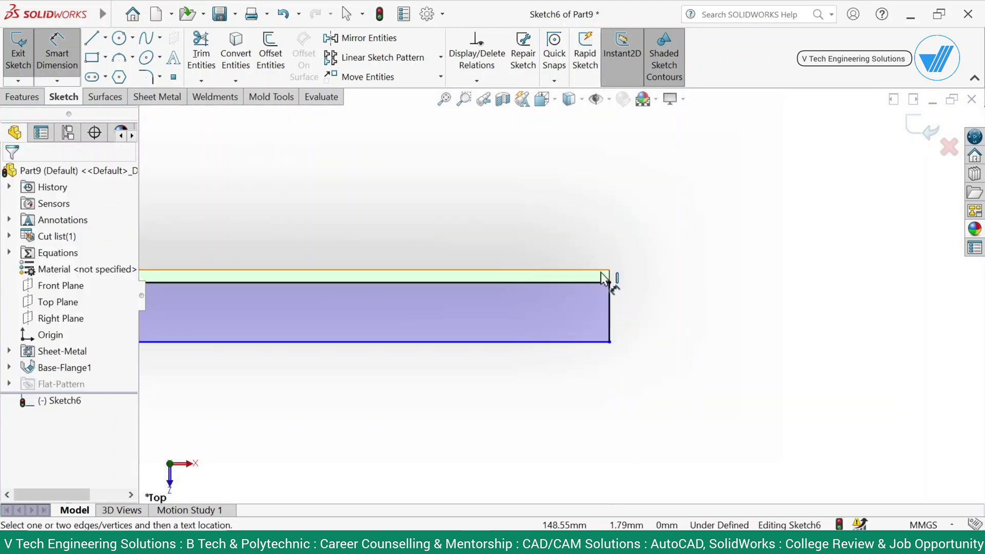
click(600, 270)
click(605, 341)
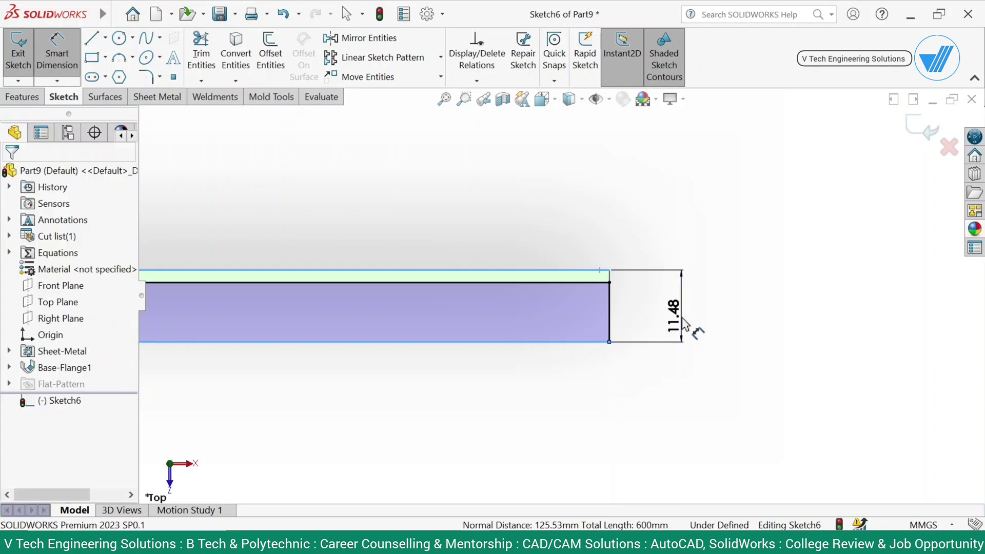
click(683, 324)
text(25)
key(Return)
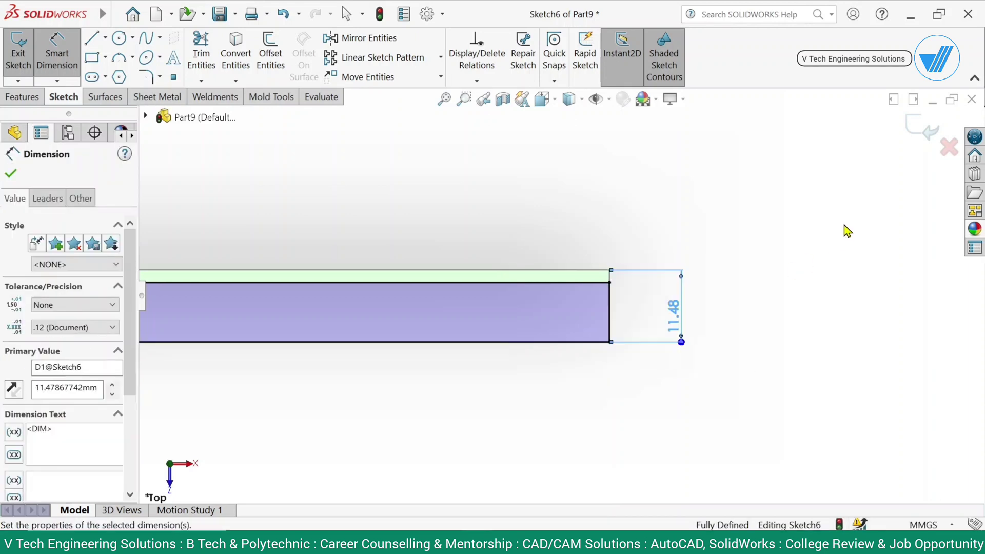
click(831, 221)
Set the distance from the plate's rear edge to the rectangle's outer edge to 50 mm.
mouse_move(629, 220)
middle_down()
mouse_move(385, 220)
mouse_move(327, 293)
mouse_move(448, 177)
mouse_move(395, 242)
mouse_move(241, 210)
middle_up()
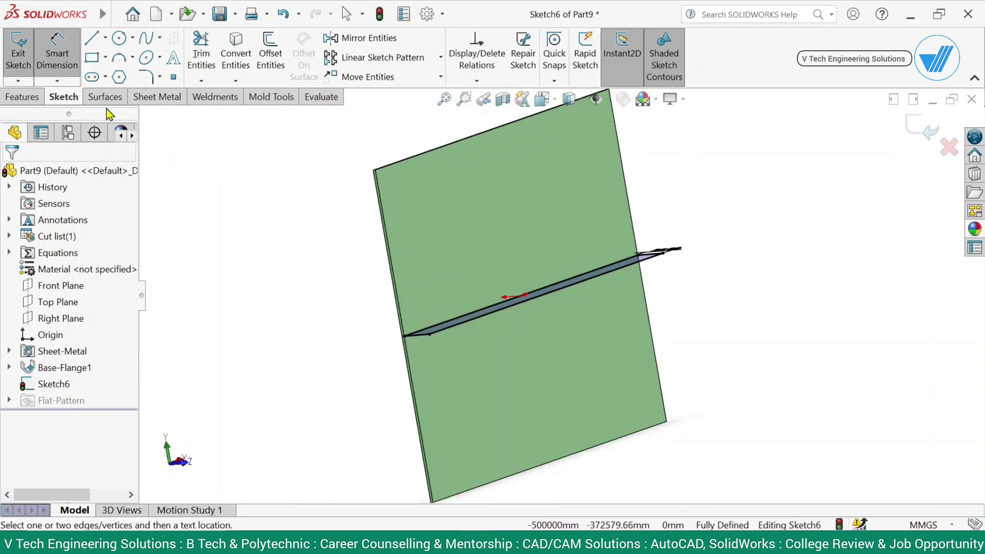
middle_drag(576, 292, 636, 250)
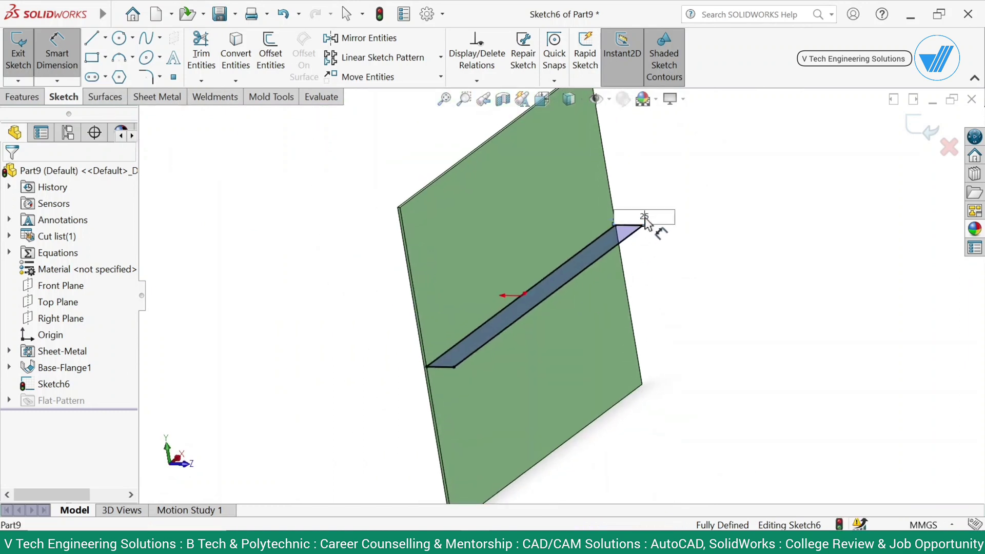
text(50)
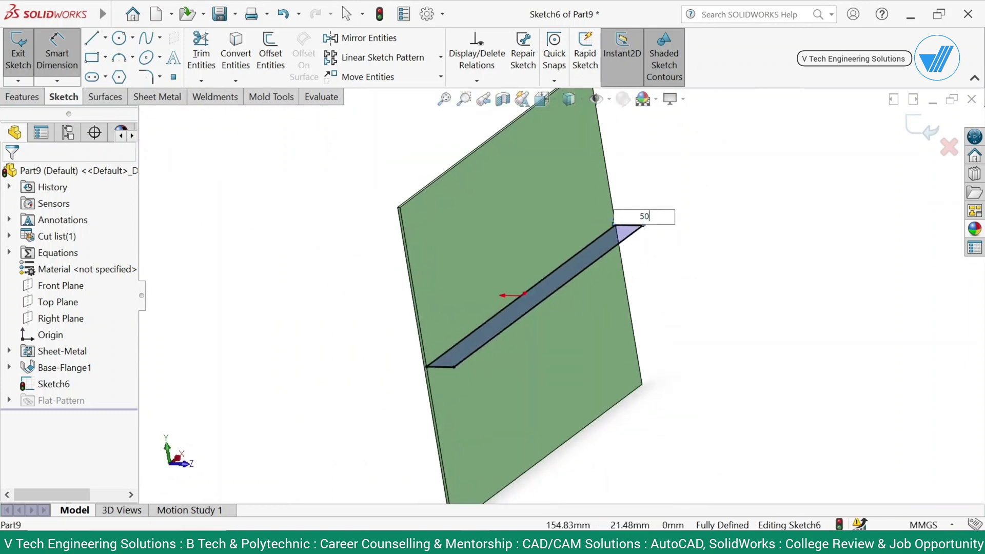
key(Return)
Create a second base flange from the strip sketch, with its 2 mm thickness symmetric about the sketch plane and Merge result off.
click(150, 103)
click(42, 77)
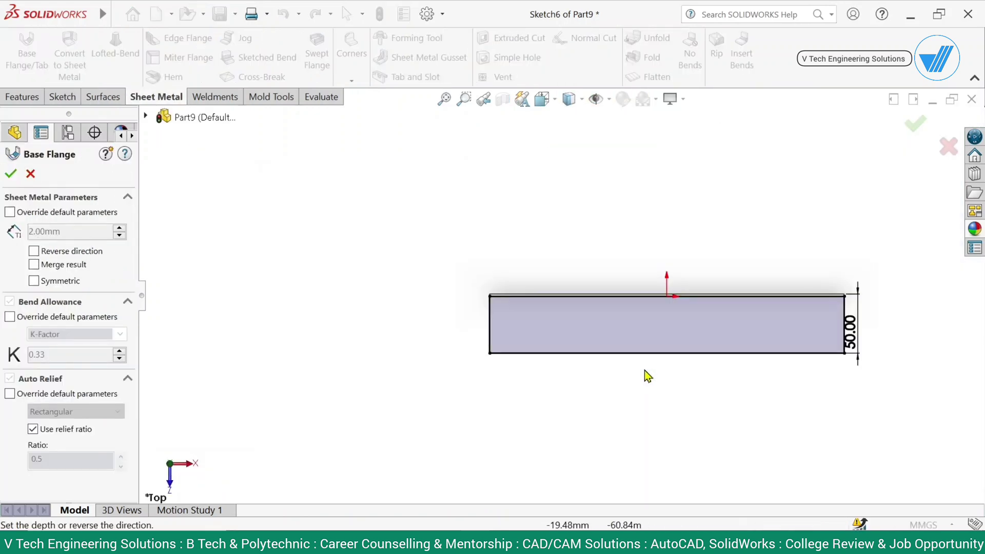
scroll(603, 348, down, 5)
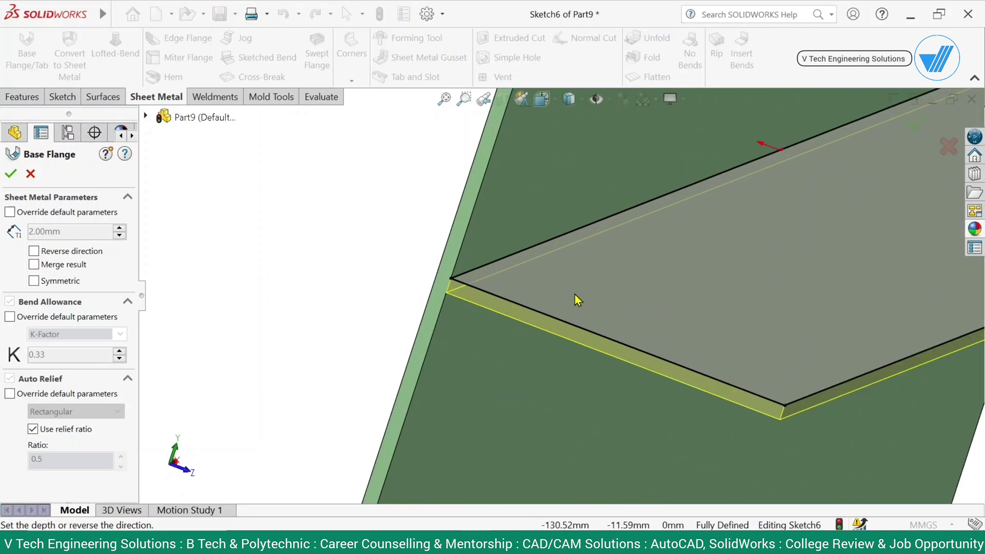
click(51, 281)
scroll(583, 315, up, 5)
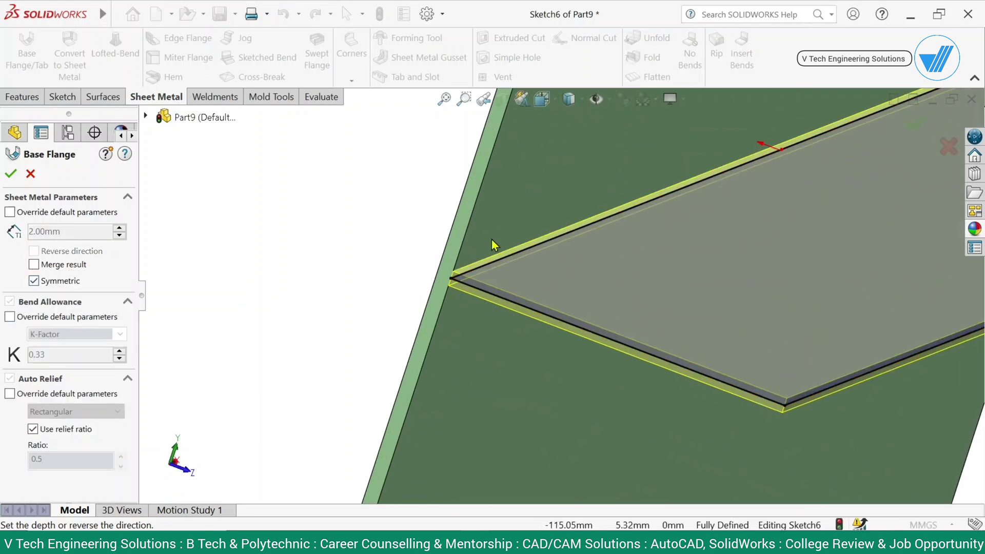
middle_drag(710, 235, 600, 323)
scroll(754, 304, up, 6)
click(770, 306)
scroll(626, 287, down, 2)
click(612, 251)
click(601, 323)
click(680, 338)
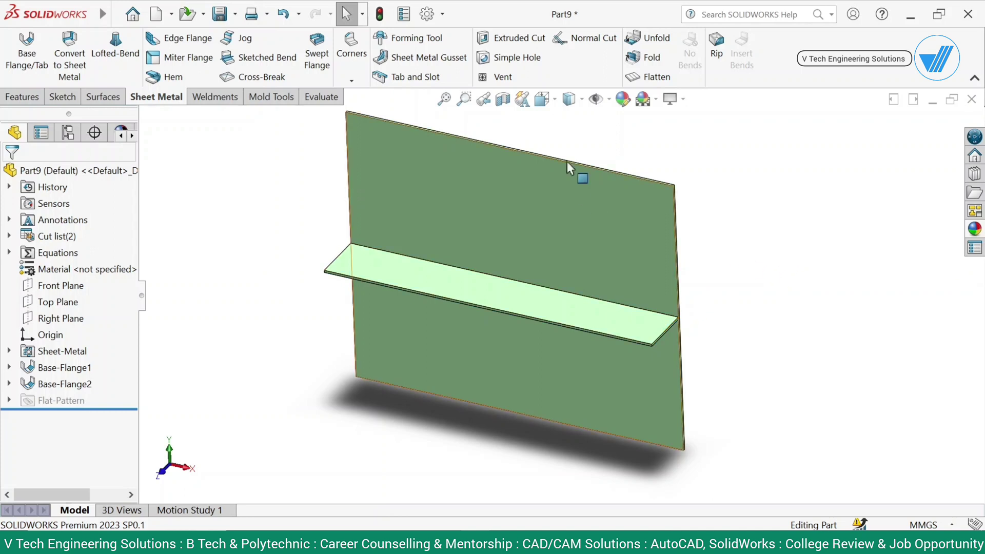
Start a Tab and Slot feature using the shelf's inner long edge for the tabs and the plate's rear face for the slots.
click(421, 76)
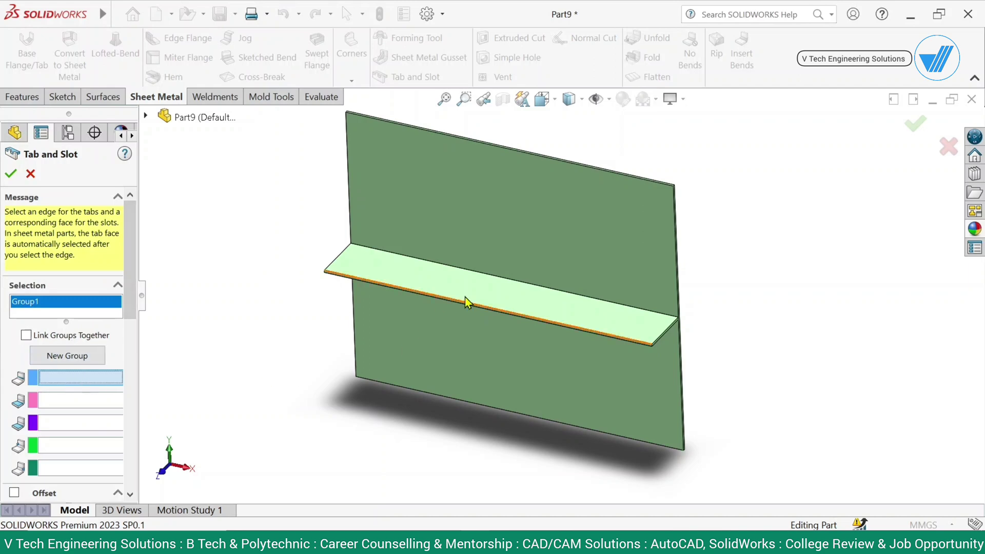
click(520, 282)
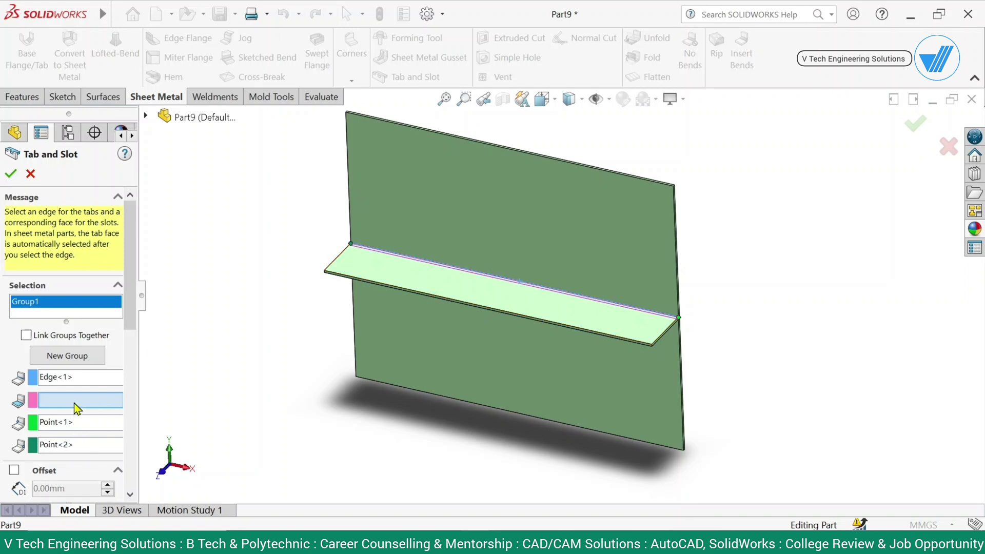
middle_drag(625, 374, 487, 296)
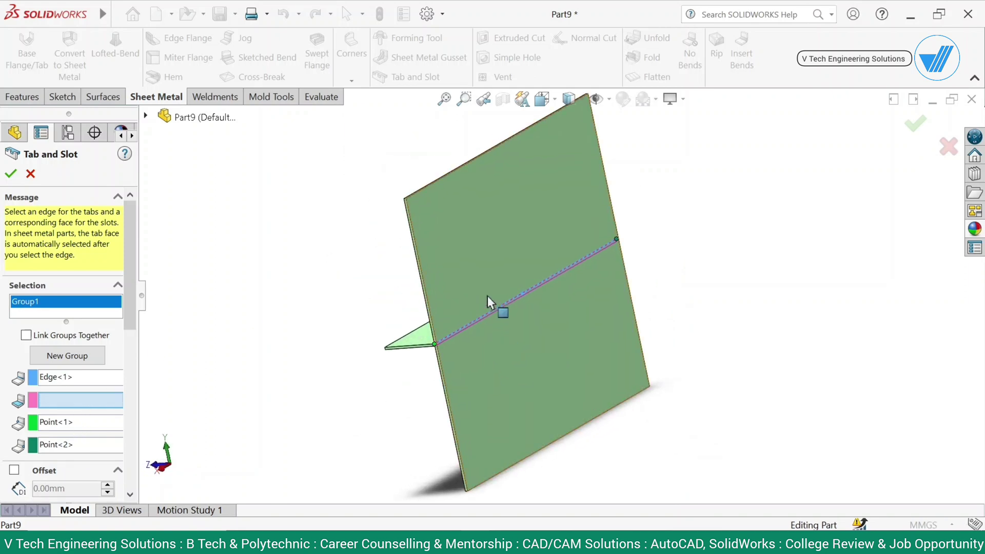
click(488, 293)
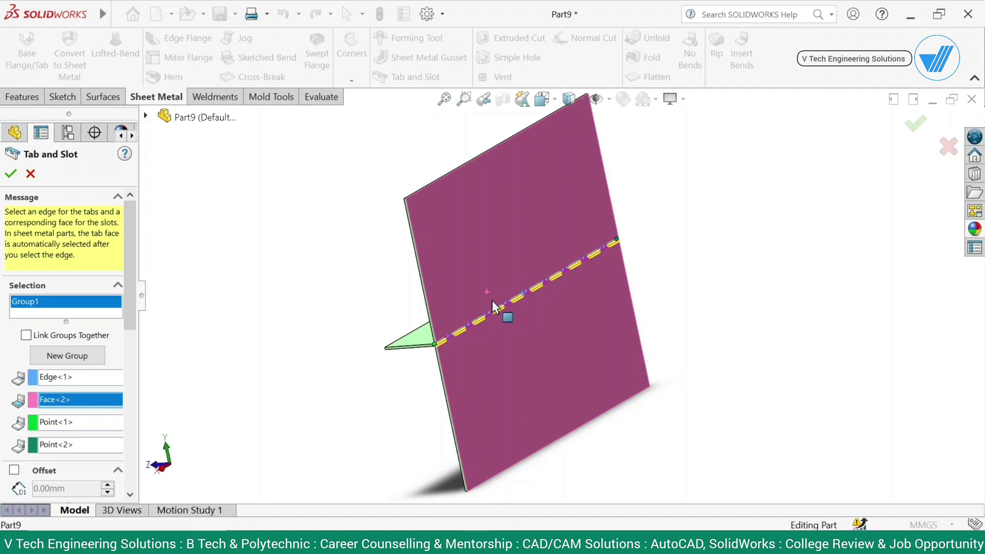
middle_drag(479, 296, 543, 307)
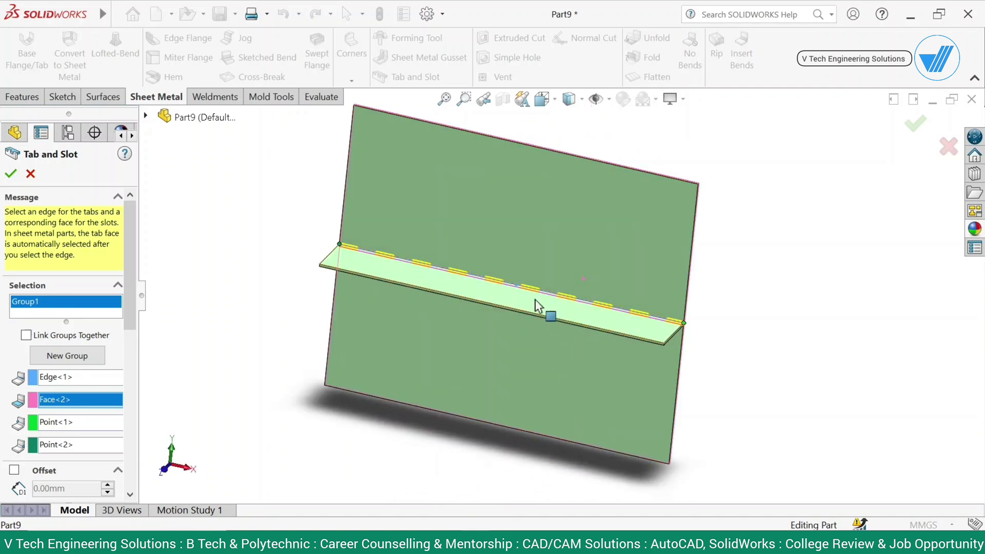
Try 5 equally spaced tab instances, and return the number of instances to 10.
drag(132, 315, 137, 403)
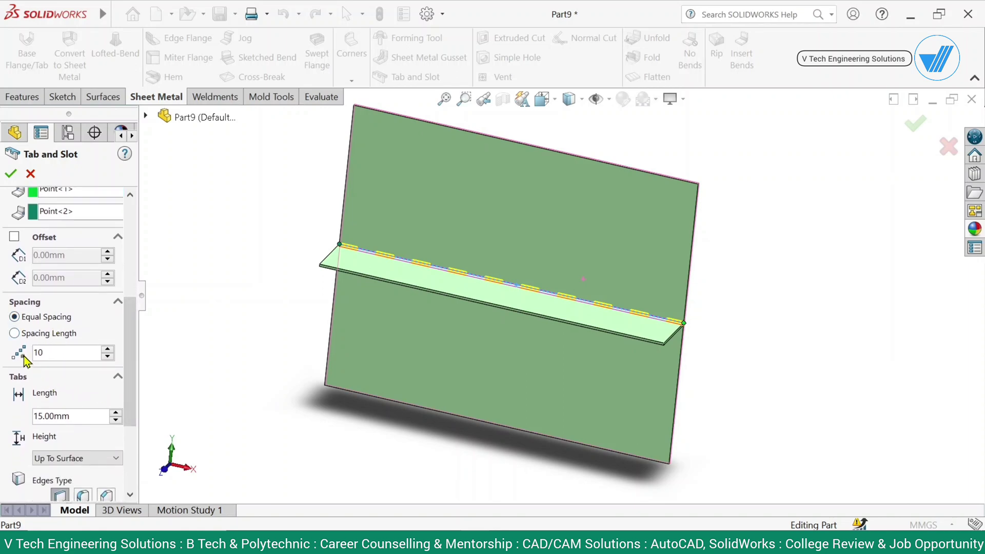
double_click(50, 353)
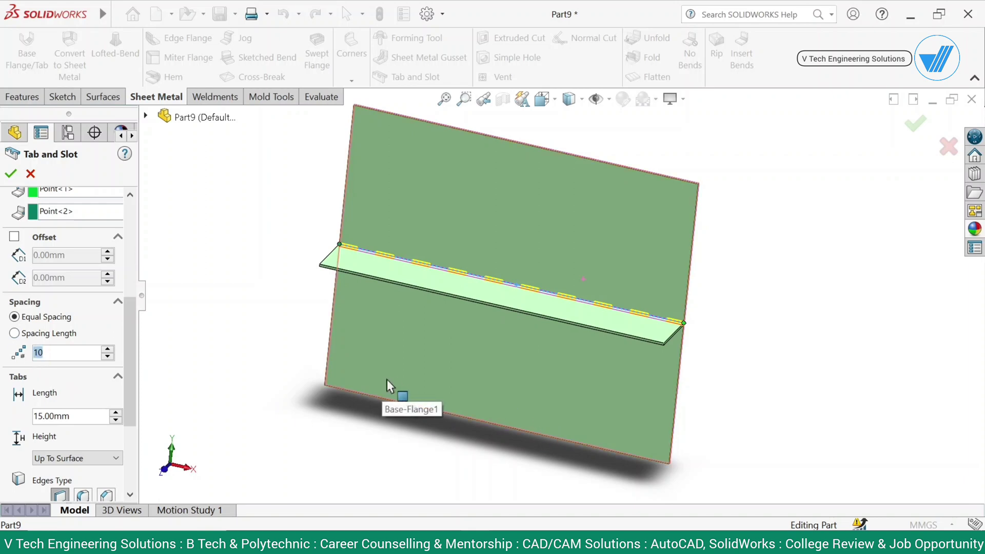
text(5)
key(Return)
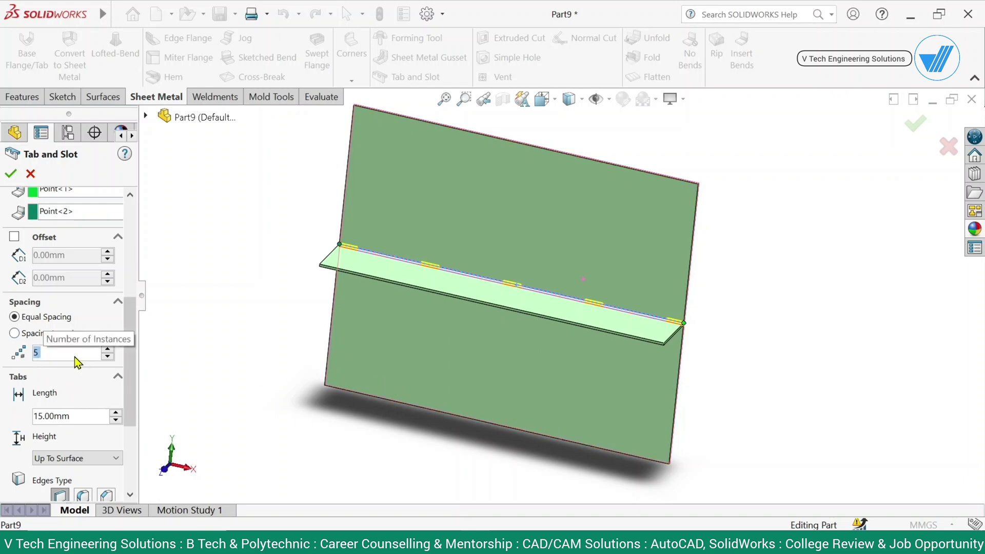
text(10)
key(Return)
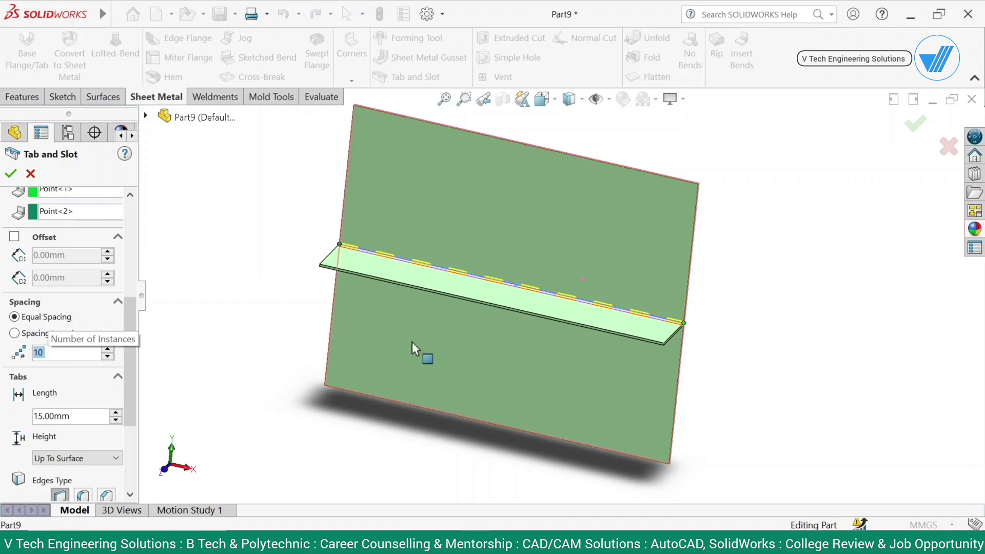
Set the tab length to 12 mm.
scroll(561, 290, down, 1)
middle_drag(561, 293, 509, 301)
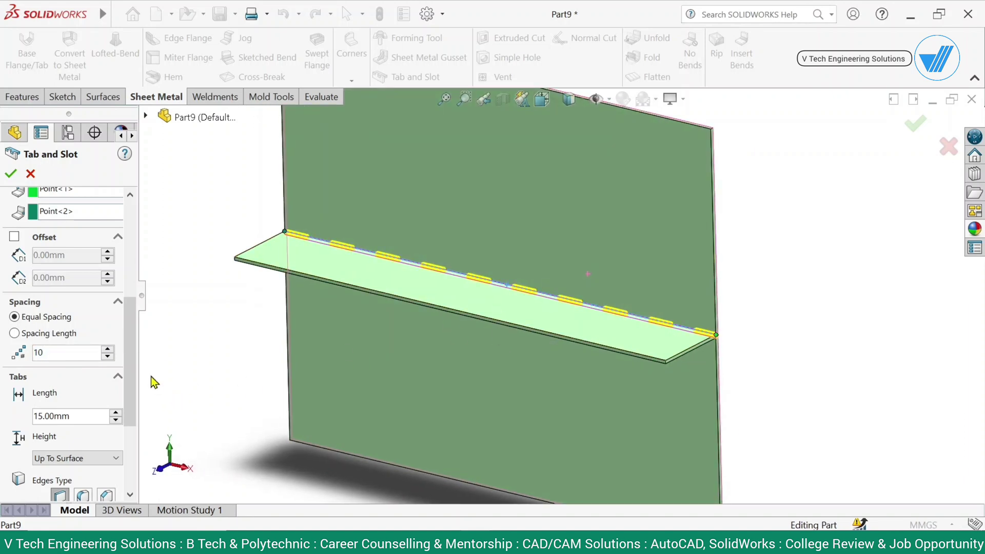
drag(132, 341, 58, 356)
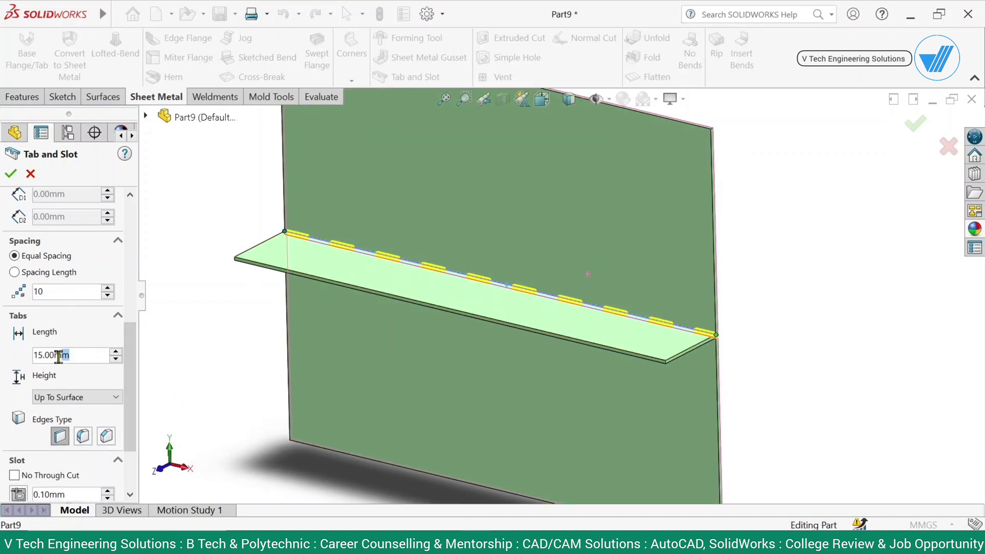
text(12)
key(Return)
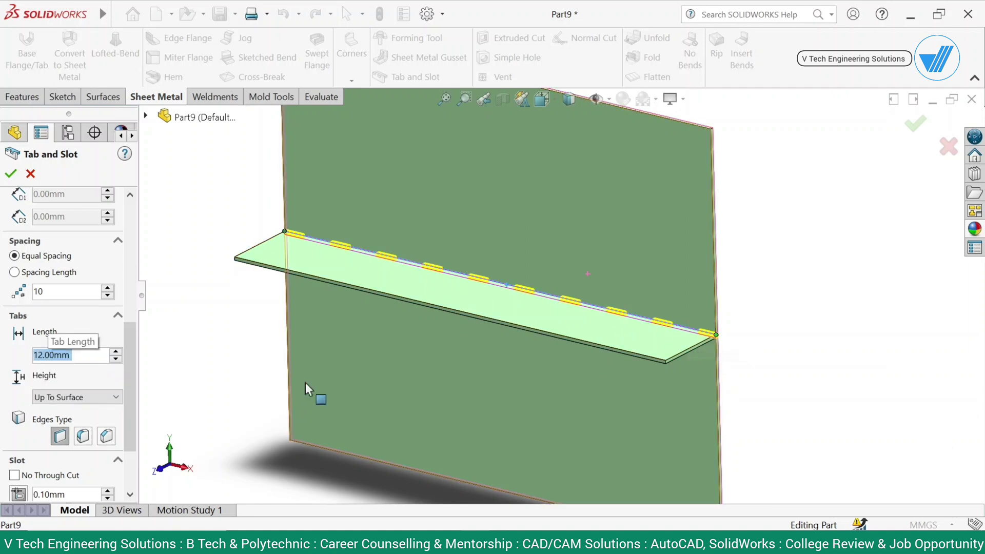
Try chamfered tab edges, switch them to filleted edges with a 1 mm radius, and complete the Tab and Slot feature.
drag(132, 345, 133, 382)
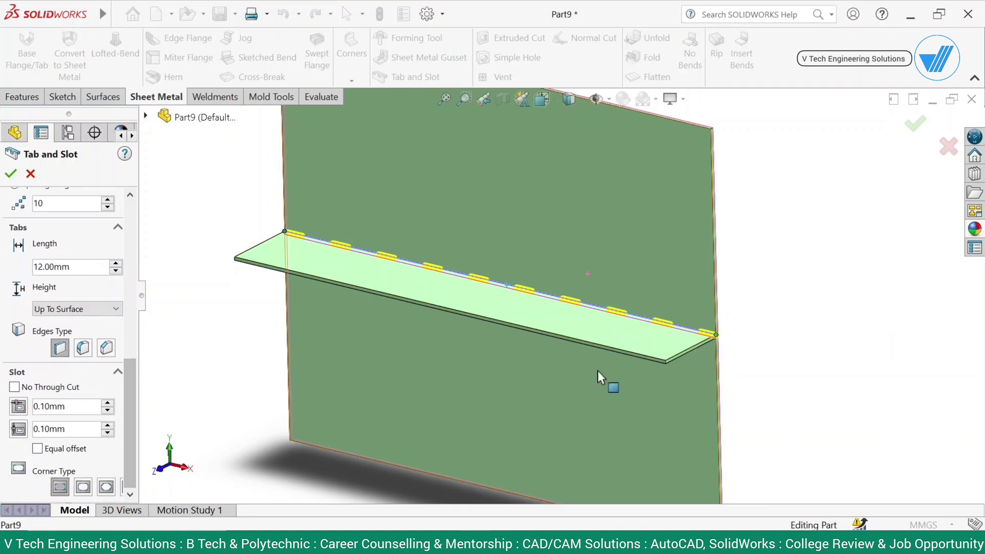
middle_drag(600, 377, 590, 354)
scroll(589, 354, up, 3)
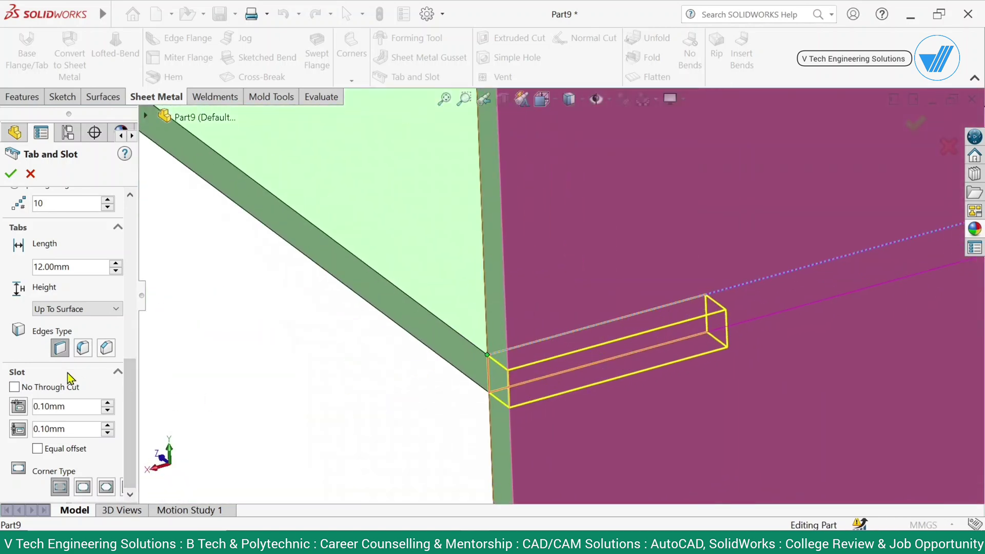
click(65, 353)
click(83, 351)
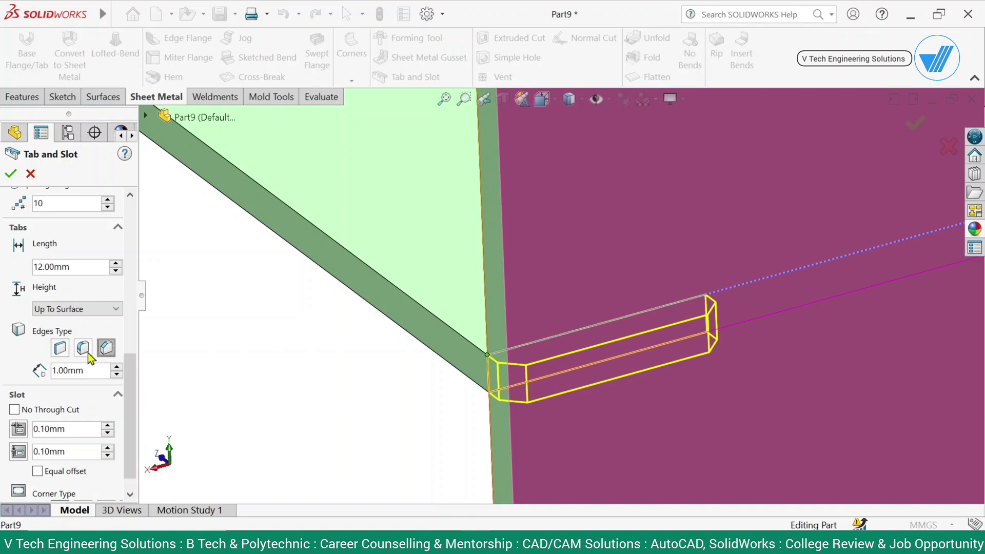
click(83, 351)
scroll(606, 381, down, 6)
middle_drag(517, 374, 629, 380)
scroll(536, 304, down, 5)
scroll(519, 264, up, 2)
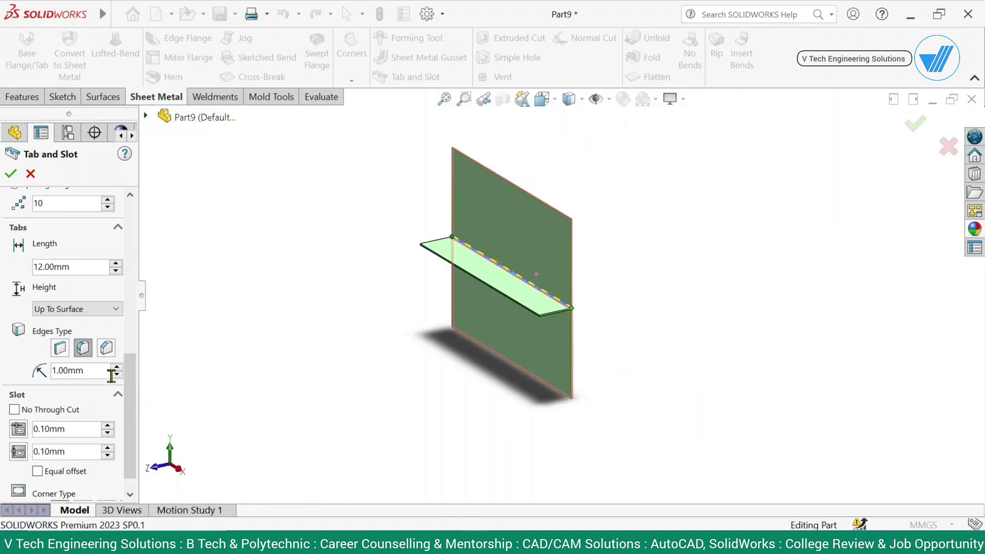
scroll(111, 375, down, 1)
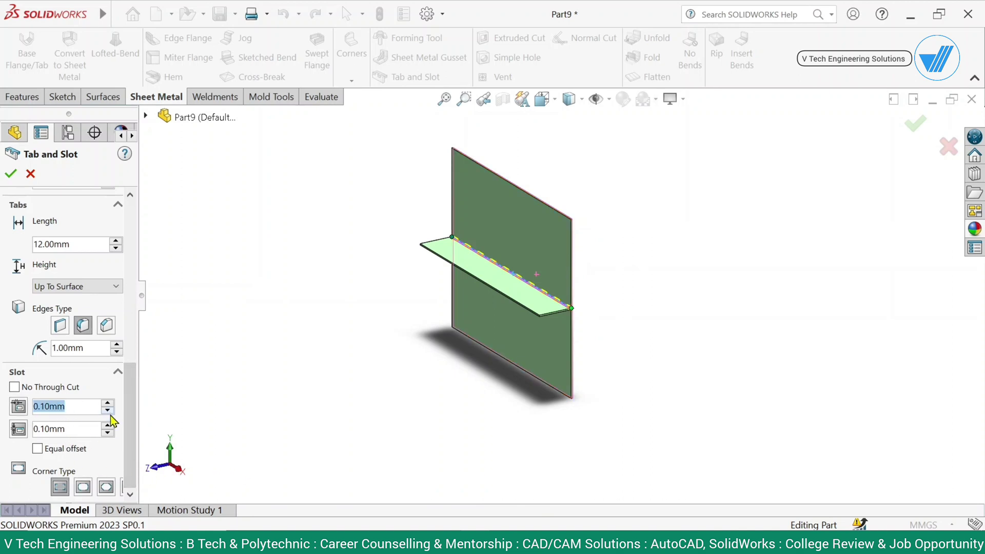
drag(144, 302, 177, 314)
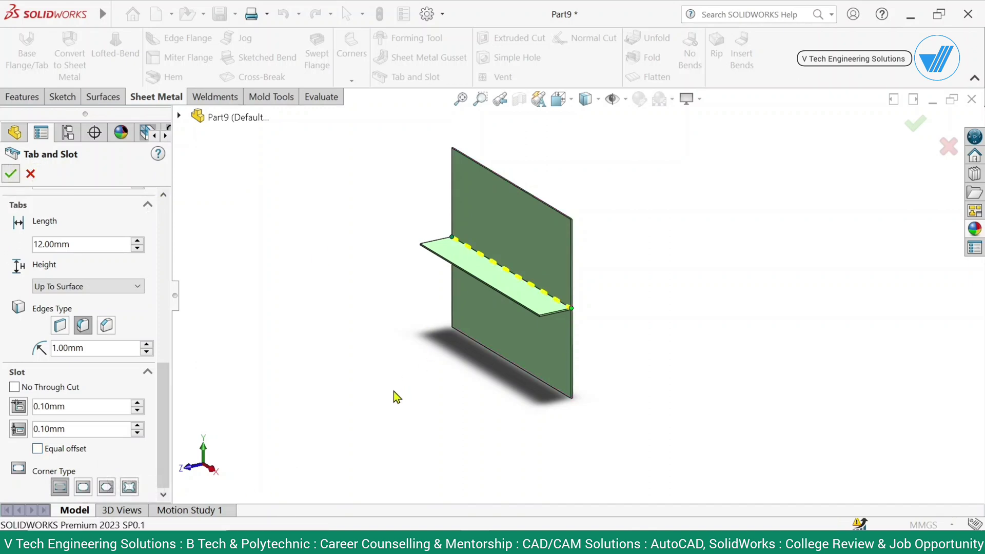
Measure the clearance between a slot's upper wall and the shelf's top face at the plate's rear.
scroll(556, 308, down, 8)
middle_drag(590, 378, 710, 329)
scroll(524, 398, up, 4)
scroll(616, 303, up, 6)
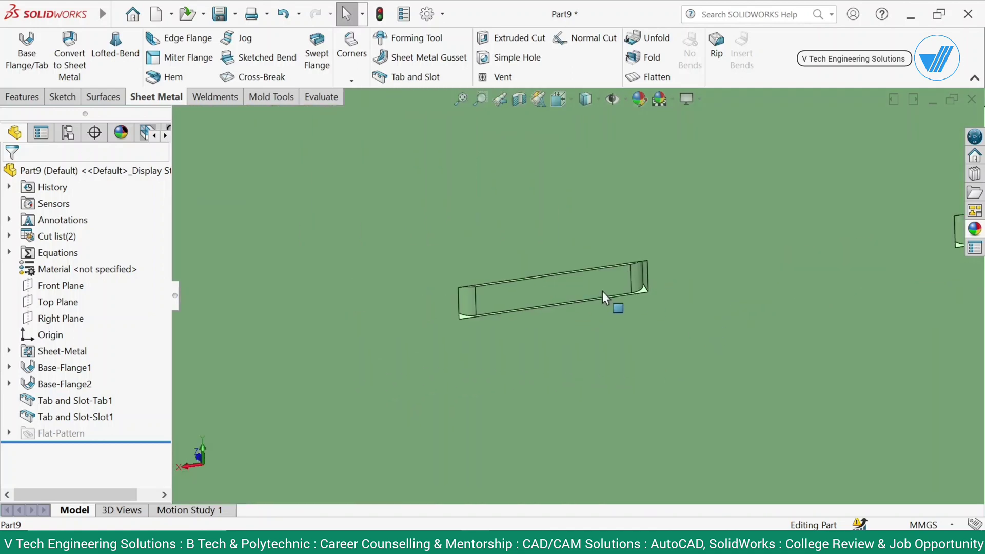
middle_drag(615, 303, 441, 222)
scroll(398, 325, down, 6)
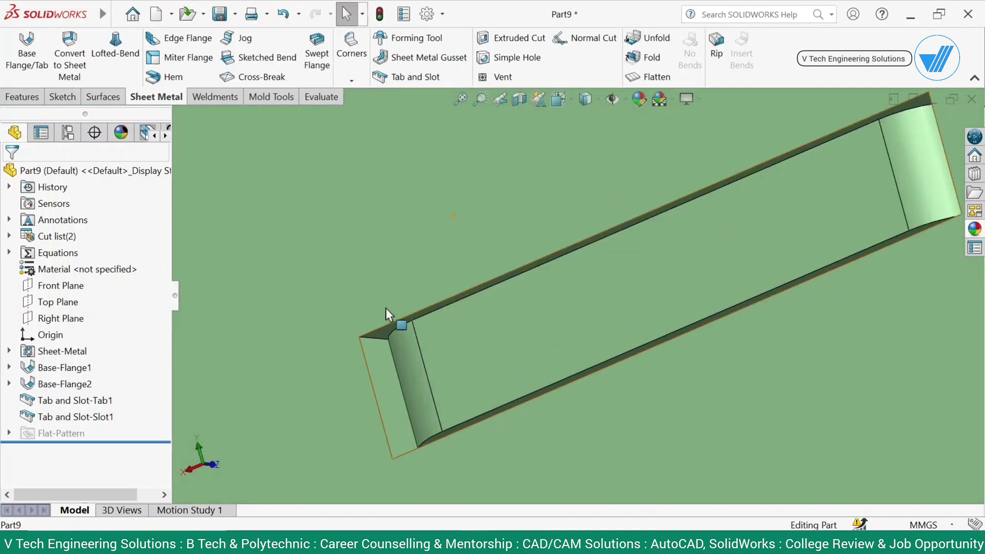
click(320, 97)
click(107, 49)
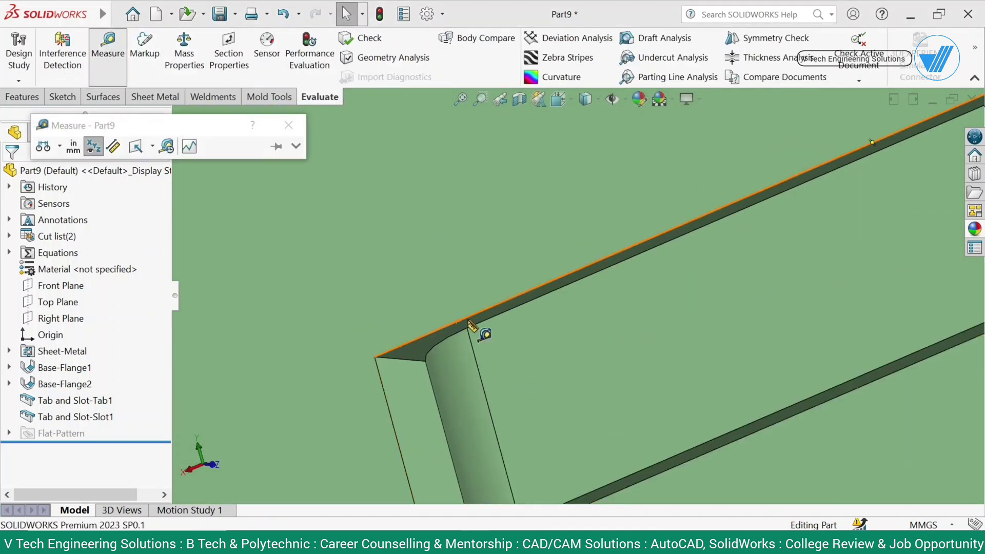
scroll(534, 326, down, 3)
click(533, 315)
middle_drag(533, 316, 568, 346)
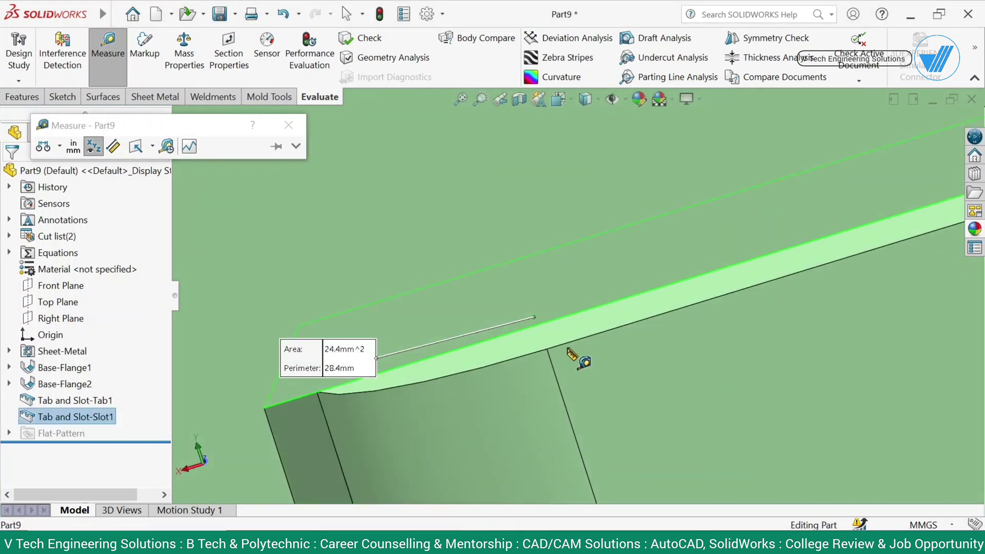
click(563, 335)
scroll(579, 347, up, 5)
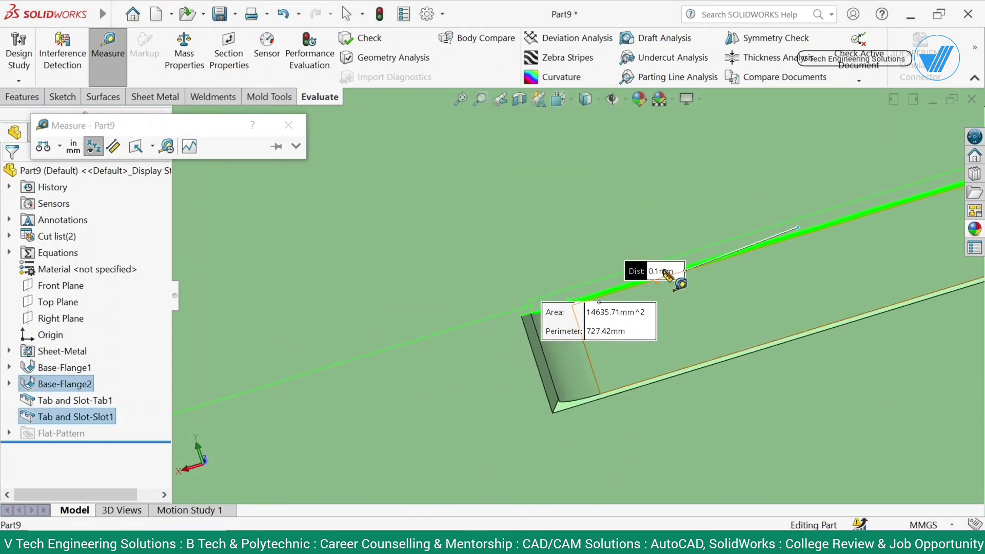
key(Escape)
Hide the plate body, view the shelf's tabbed edge straight on, and undo the hiding.
scroll(667, 323, down, 8)
scroll(644, 326, up, 9)
middle_drag(632, 287, 789, 247)
scroll(606, 248, down, 3)
click(605, 247)
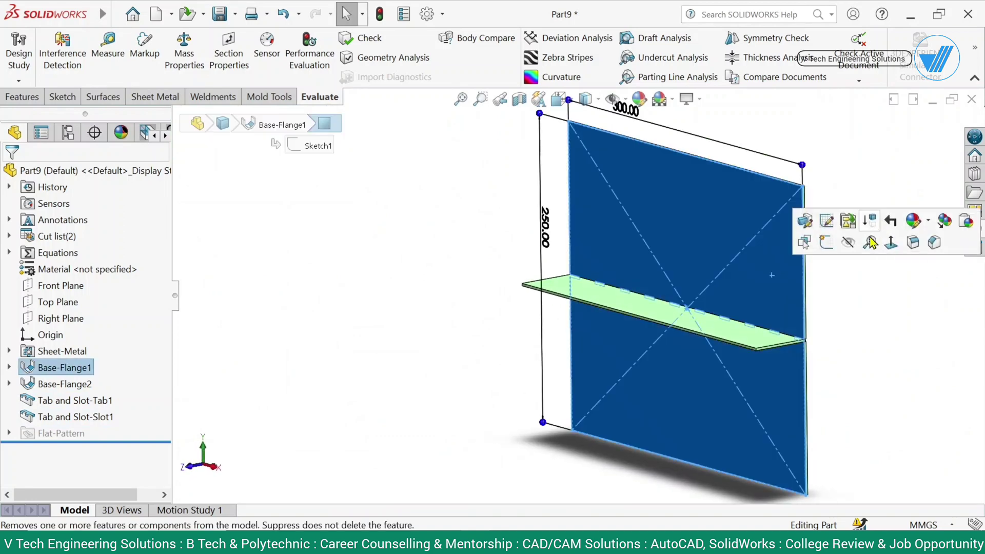
click(856, 242)
scroll(754, 411, down, 6)
click(767, 378)
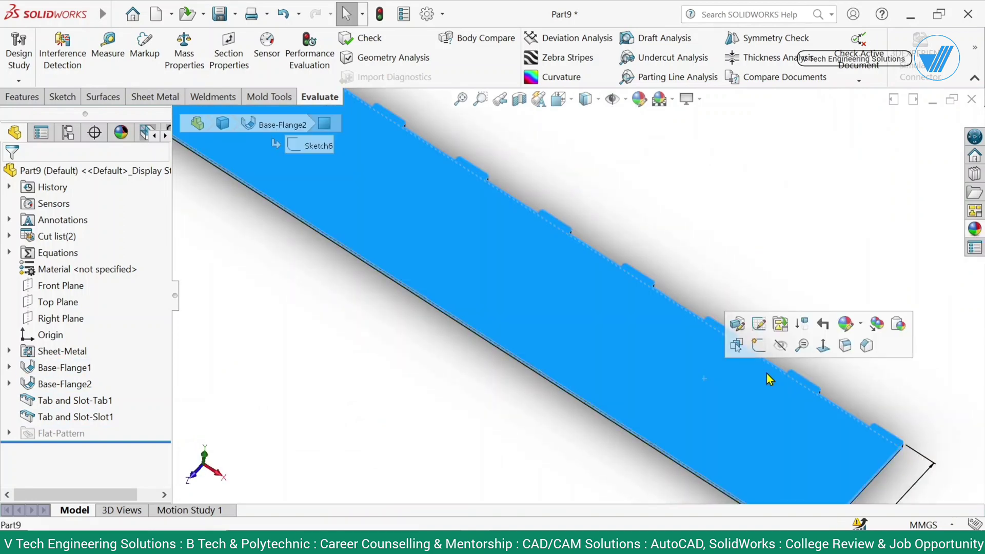
click(821, 347)
click(771, 400)
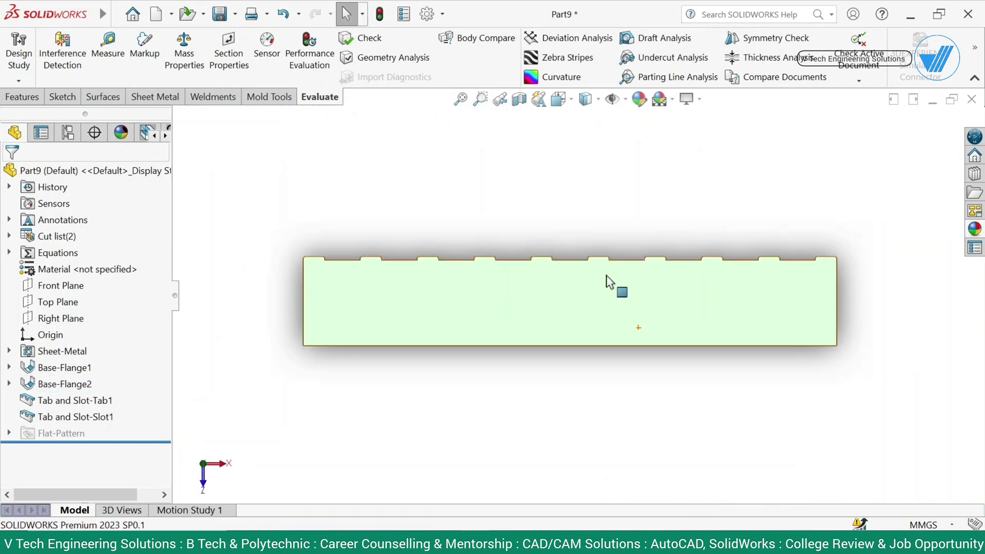
scroll(608, 277, down, 2)
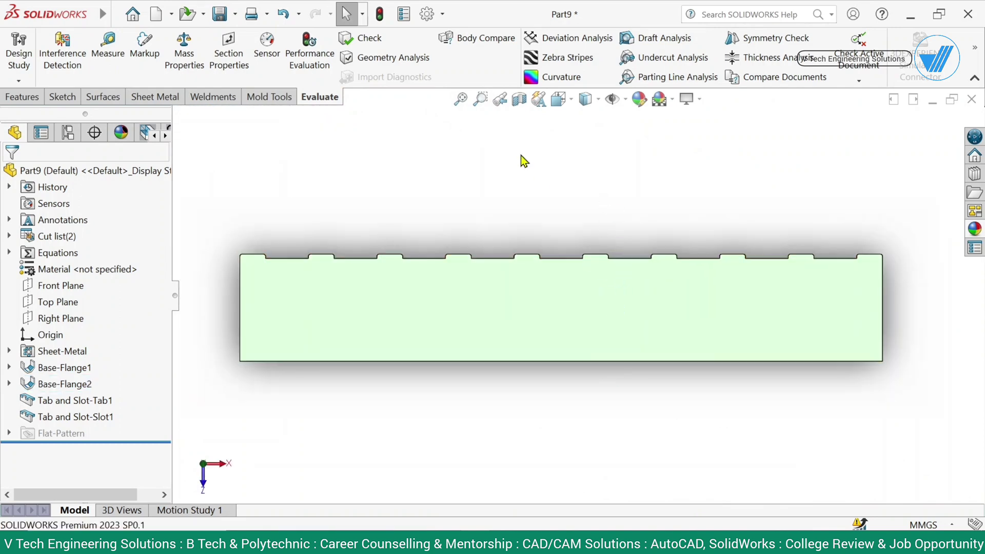
key(ctrl+z)
Hide the shelf body and view the plate straight on to examine its row of slots.
middle_drag(612, 426, 567, 299)
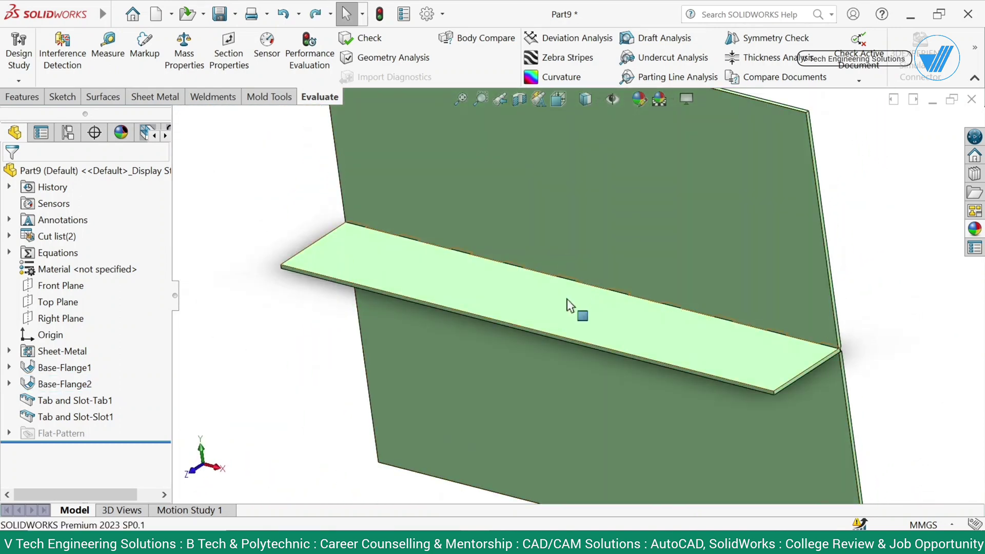
click(566, 298)
click(645, 267)
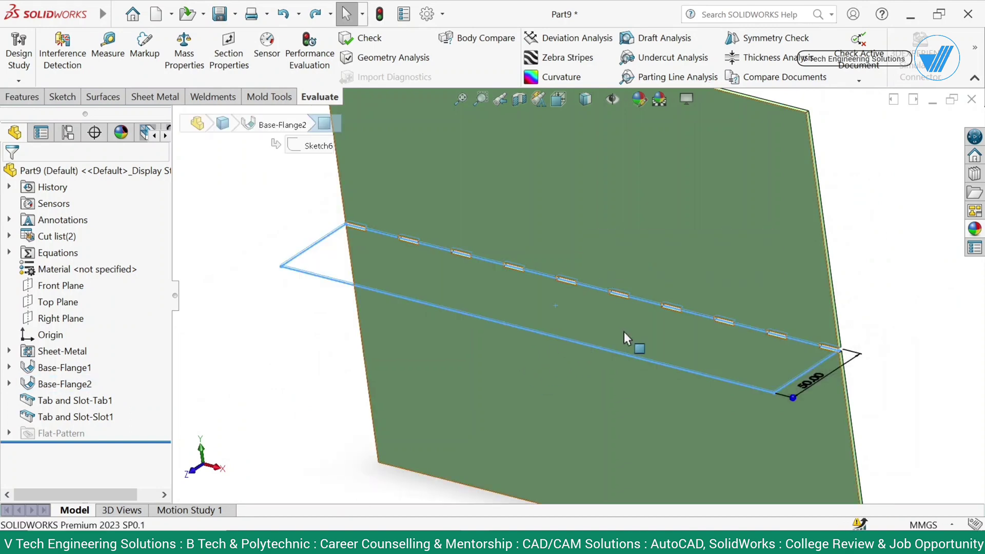
click(624, 331)
click(743, 298)
click(845, 341)
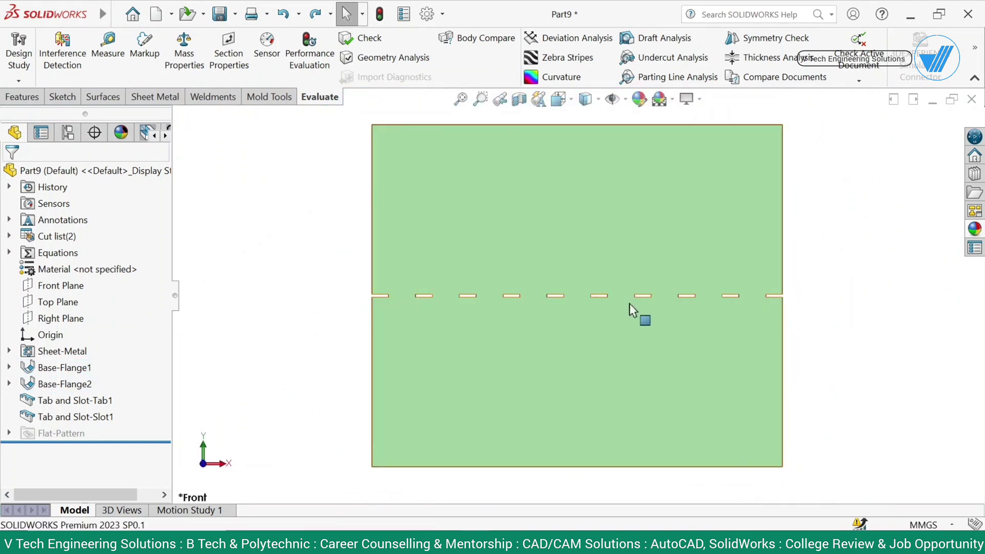
scroll(487, 302, down, 3)
scroll(577, 302, up, 1)
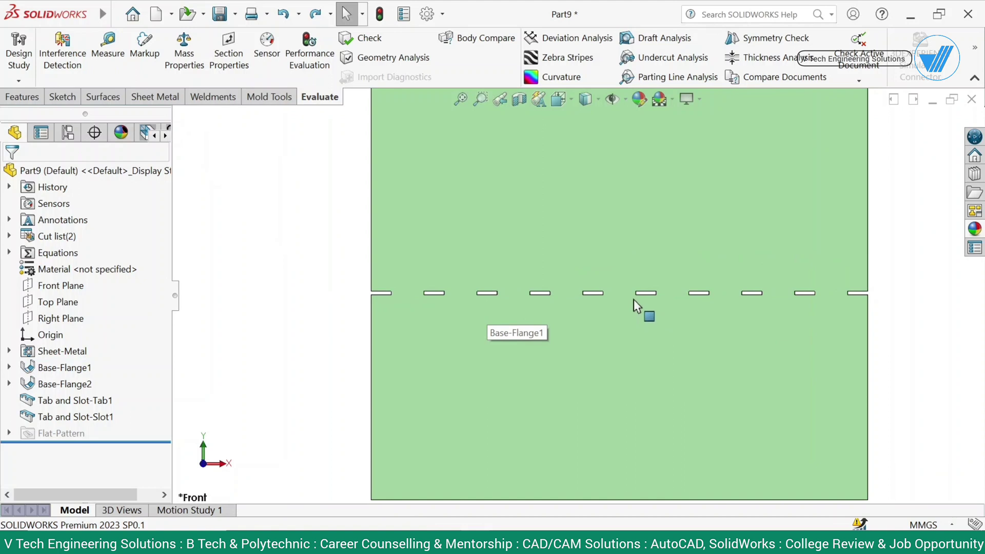
Examine the tabs seated in the slots close up and the plate's shelf-side face straight on.
middle_drag(633, 300, 574, 307)
scroll(528, 286, down, 3)
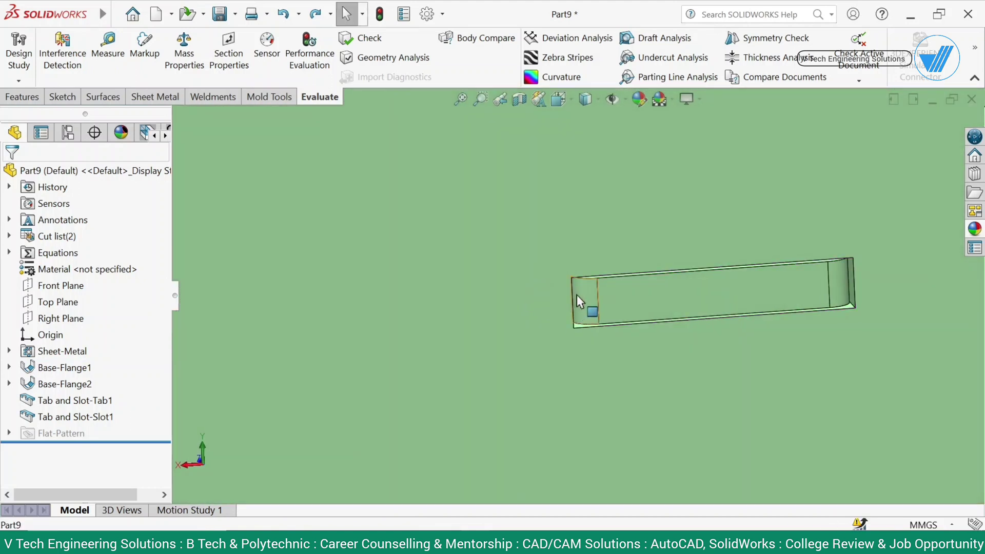
scroll(846, 285, up, 2)
scroll(865, 299, up, 2)
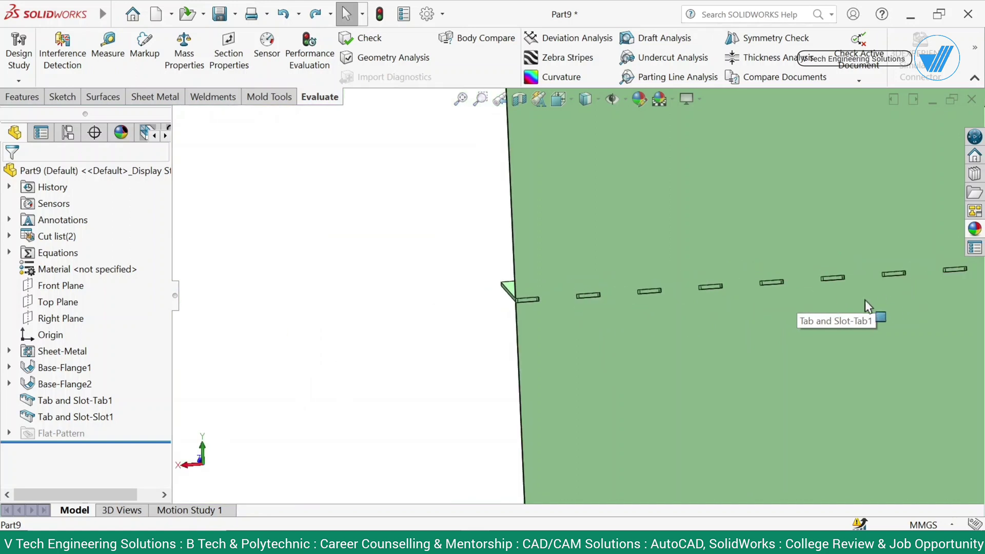
key(ctrl+7)
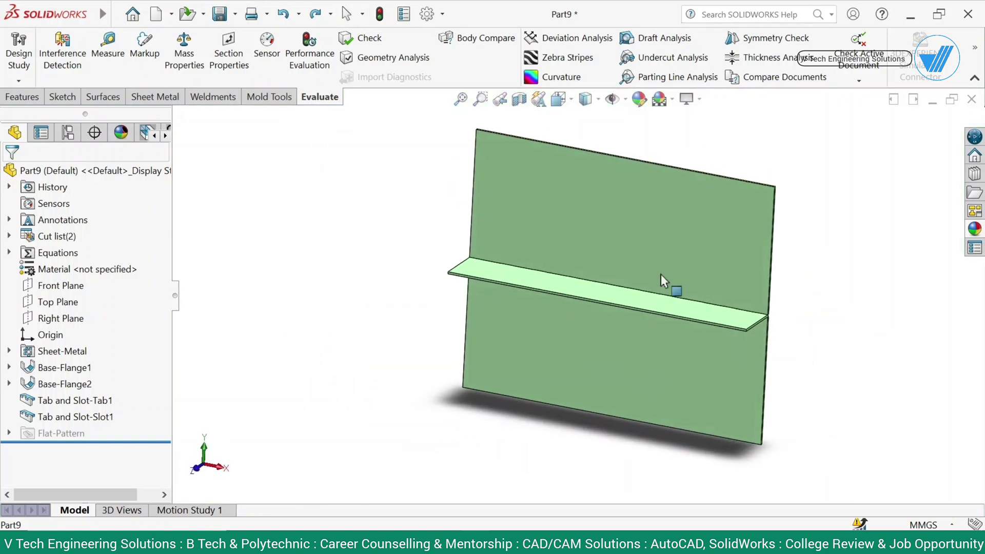
click(661, 275)
click(794, 228)
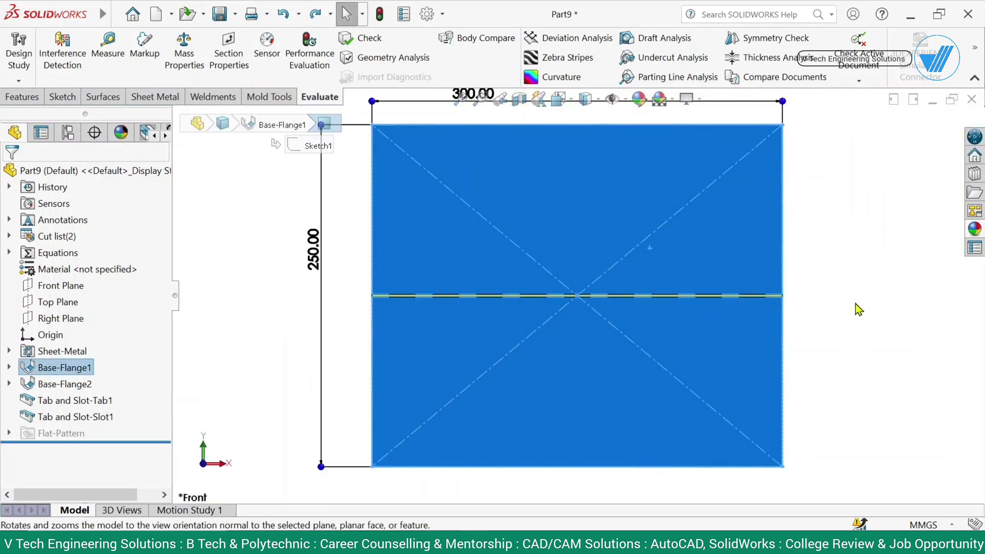
click(859, 309)
middle_drag(859, 310, 846, 370)
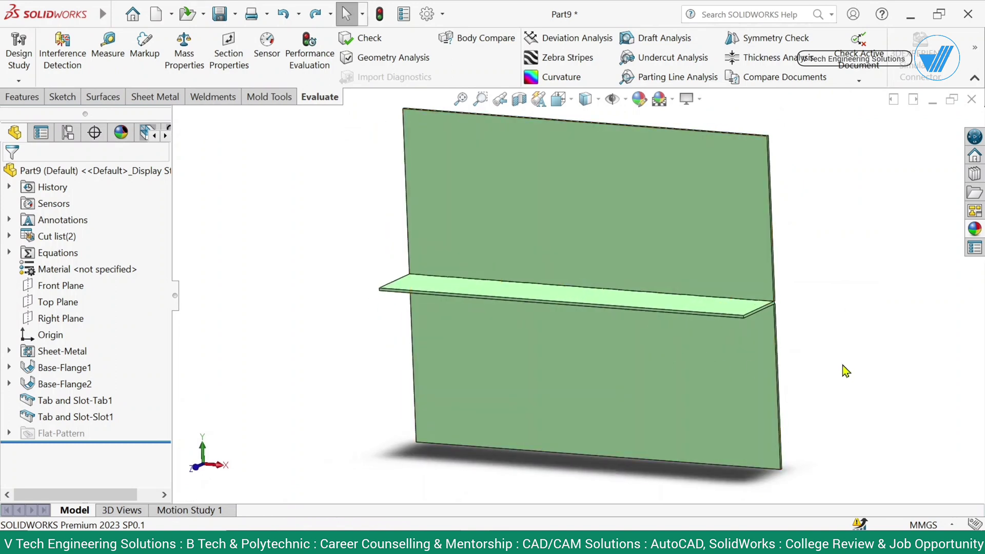
Examine the row of tabs and slots on the plate's rear face from an angle and straight on.
click(154, 97)
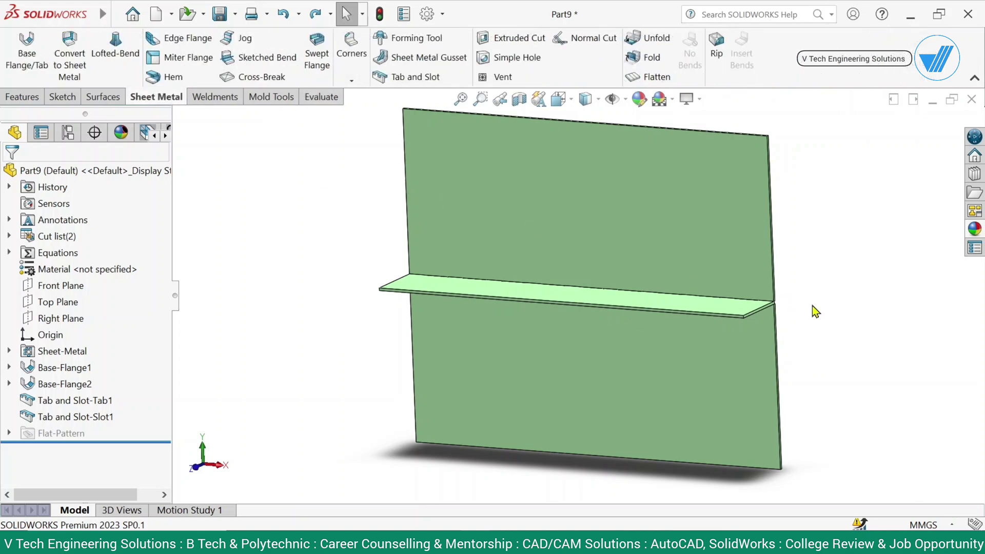
middle_drag(812, 306, 580, 307)
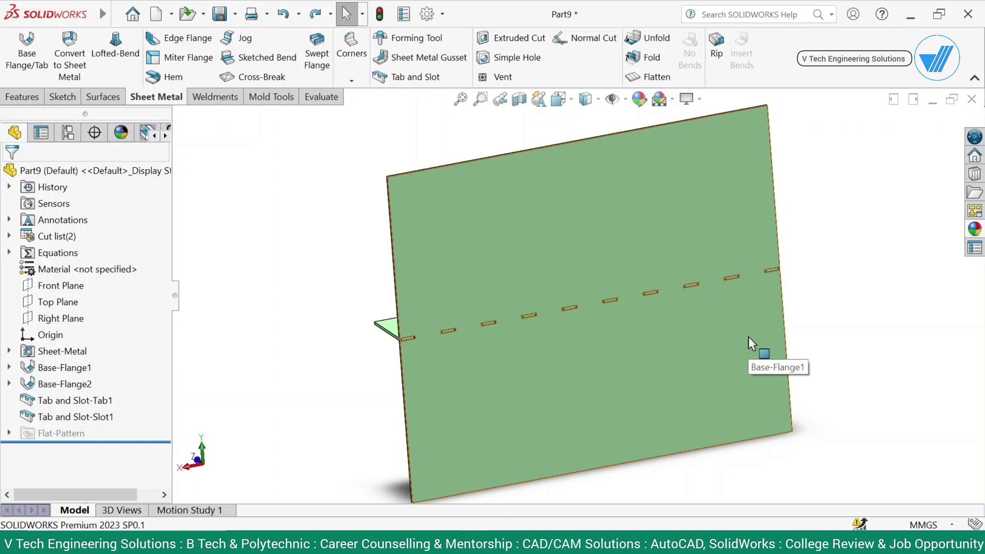
click(491, 339)
click(610, 306)
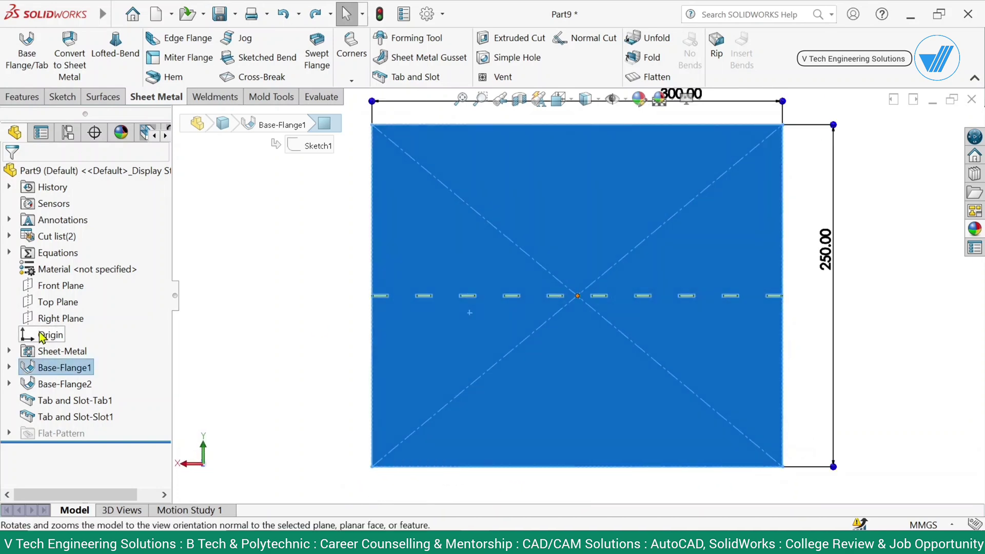
click(369, 350)
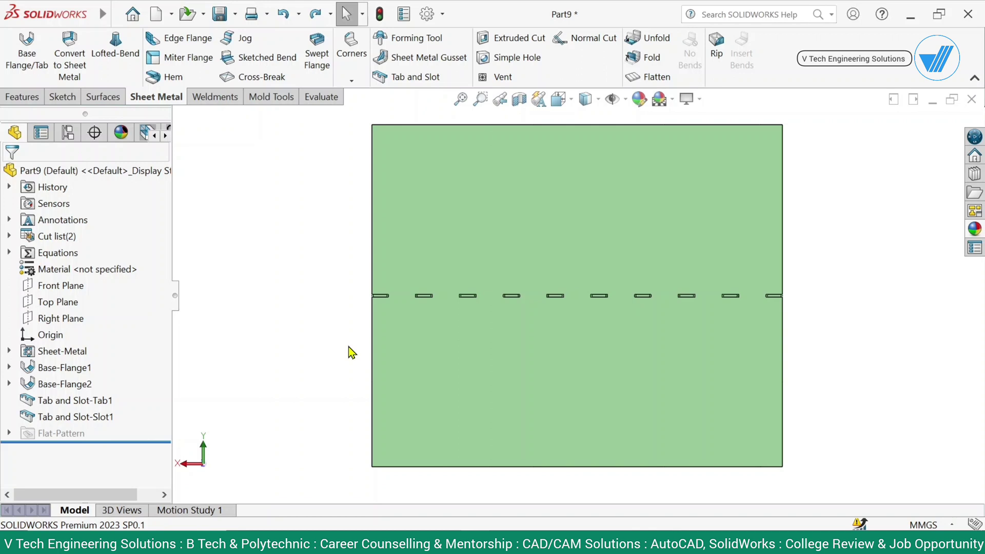
middle_drag(344, 352, 659, 286)
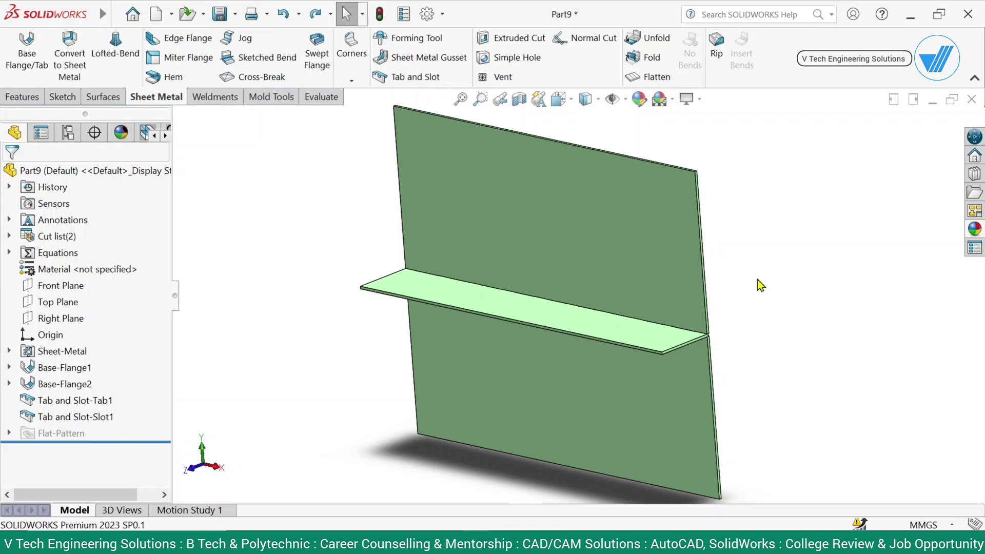
middle_drag(560, 315, 546, 277)
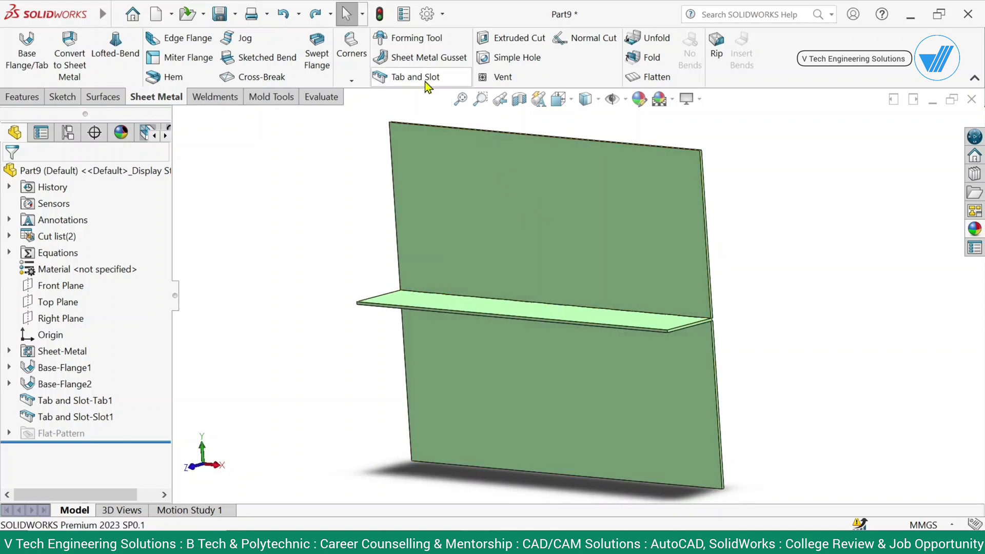
mouse_move(534, 345)
middle_down()
mouse_move(437, 341)
mouse_move(521, 352)
middle_up()
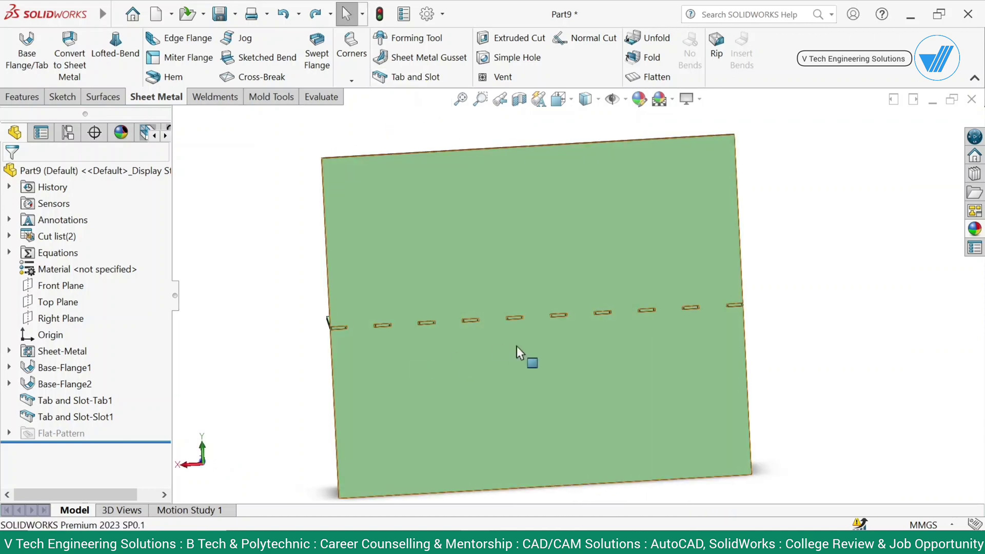
click(521, 351)
click(656, 312)
click(285, 365)
middle_drag(285, 364, 528, 360)
scroll(574, 297, up, 3)
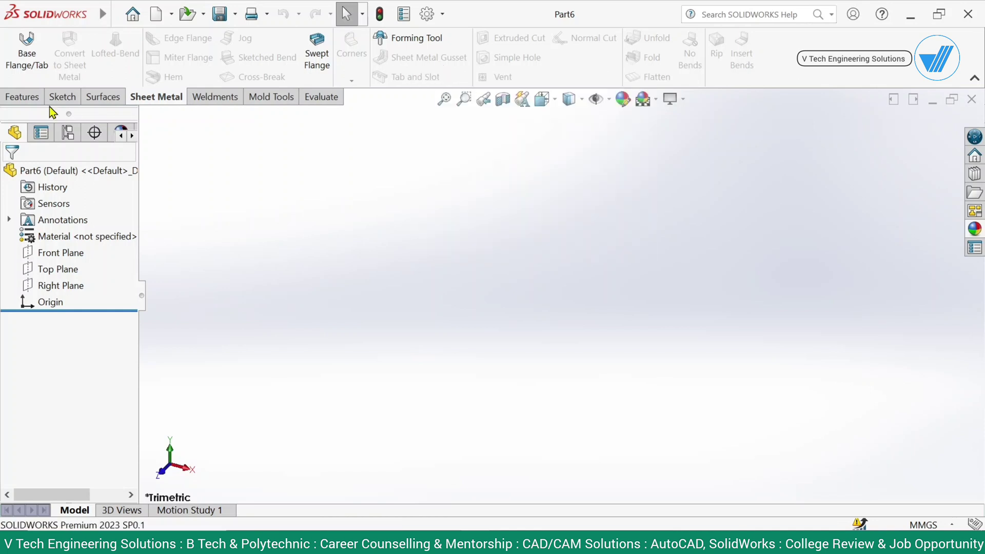
Start a base flange on the Front Plane of the empty part with an origin-centred rectangle about 169 by 120 mm.
click(26, 57)
click(430, 220)
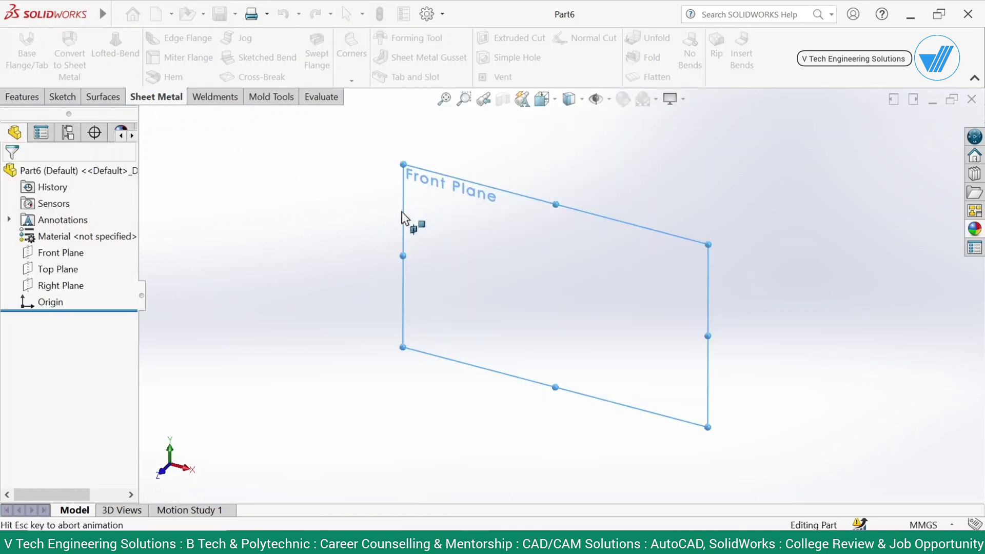
click(94, 59)
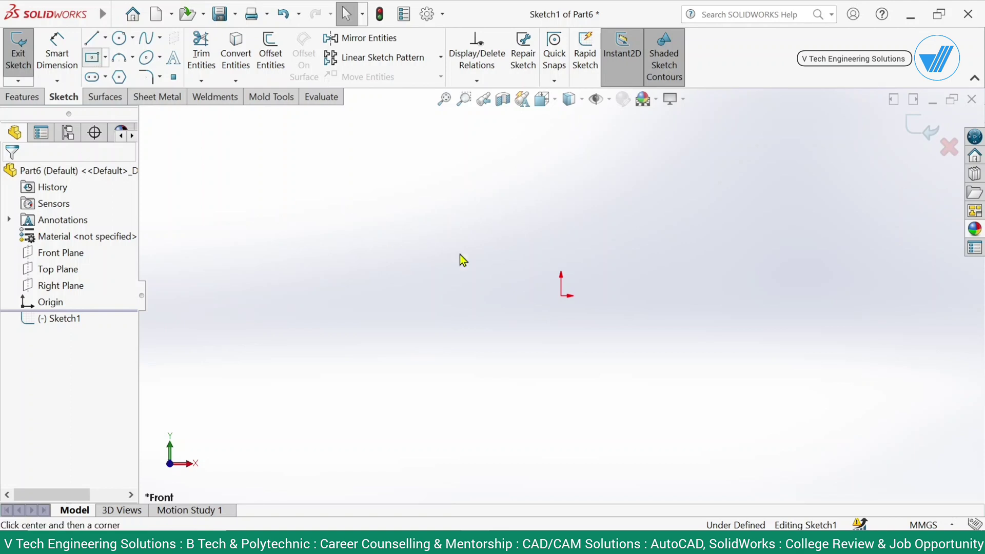
click(561, 296)
click(410, 188)
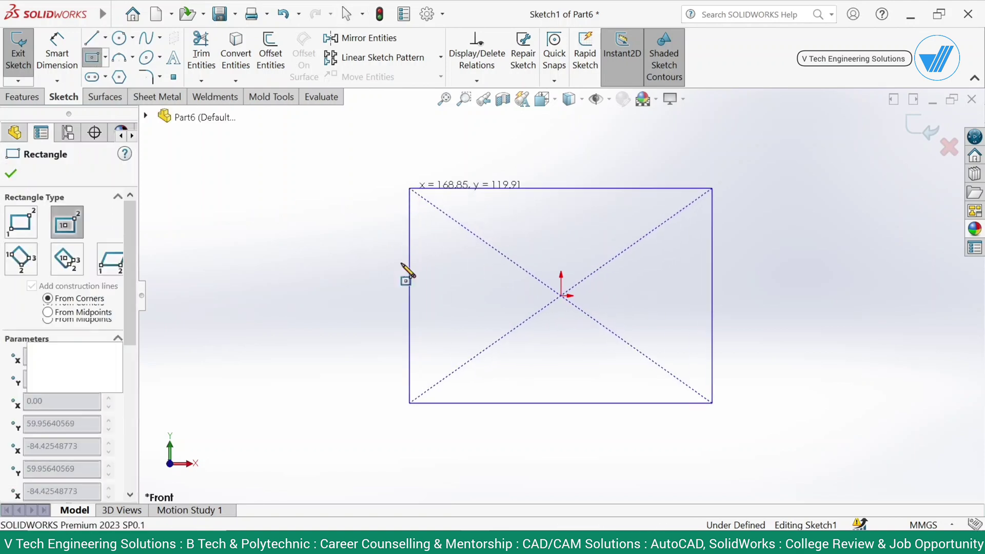
Dimension the origin-centred rectangle to 50 mm high and 50 mm wide.
key(d)
click(408, 290)
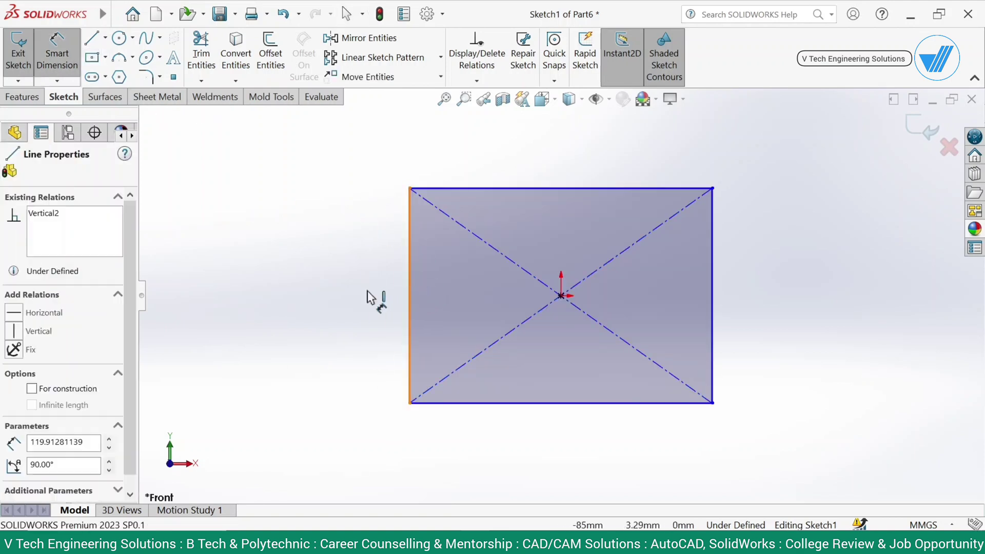
click(365, 295)
text(50)
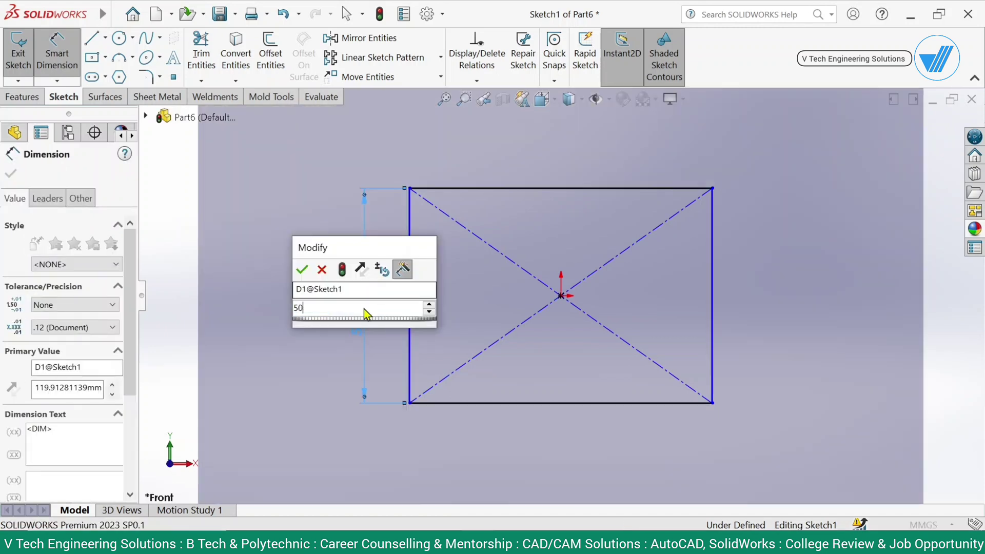
key(Return)
click(542, 403)
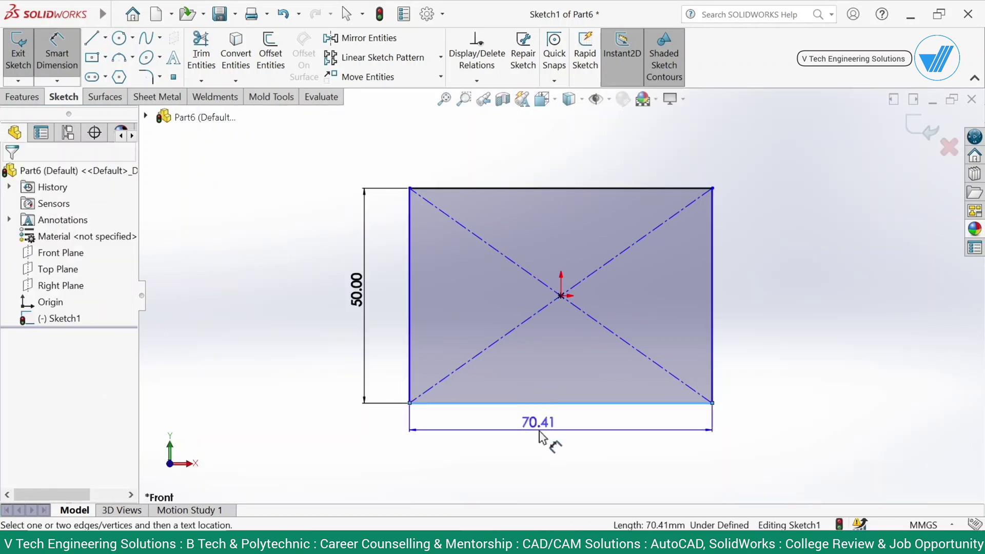
click(542, 436)
text(50)
key(Return)
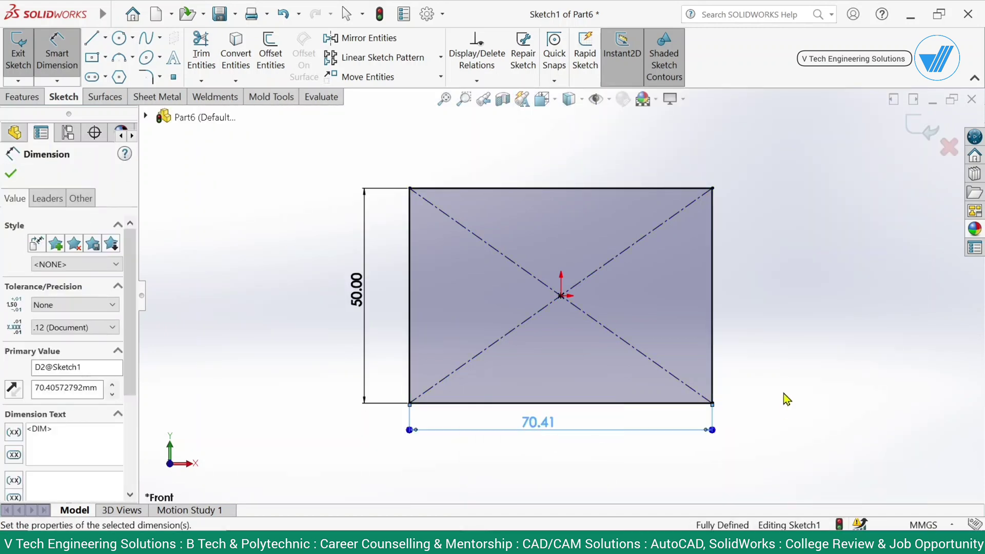
right_click(762, 298)
click(772, 328)
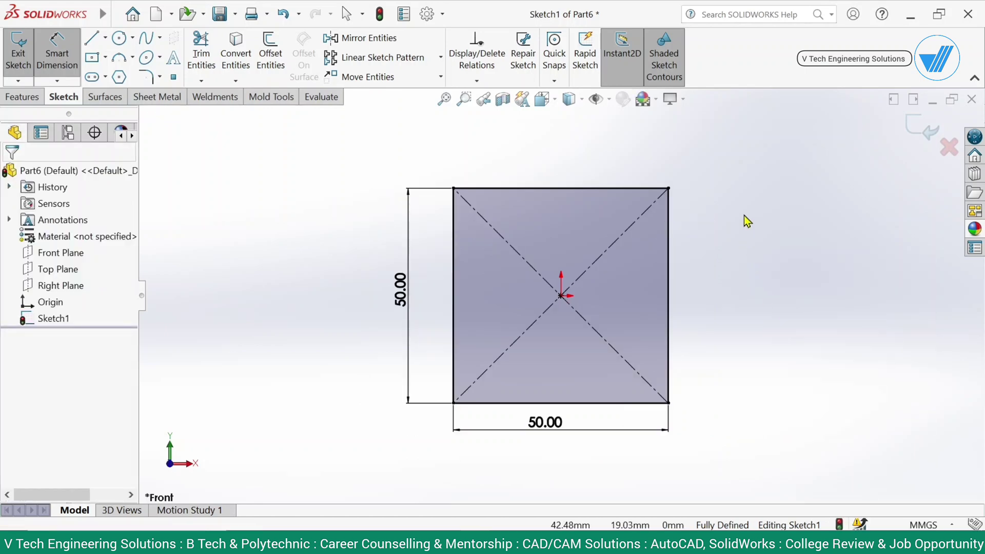
Convert the upper and right-hand edges of the square to construction geometry, keeping an open L-shaped profile.
right_click(772, 225)
click(780, 196)
click(624, 189)
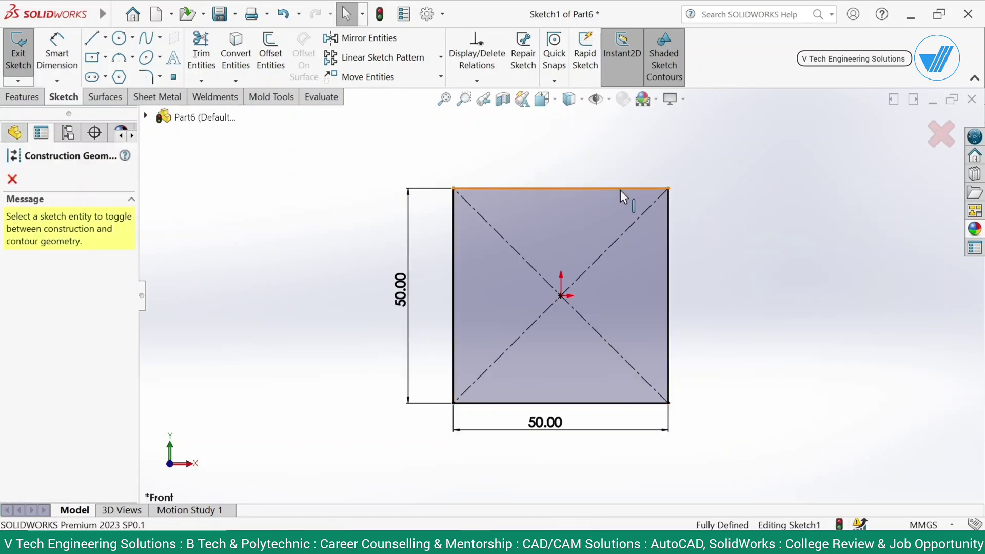
click(669, 256)
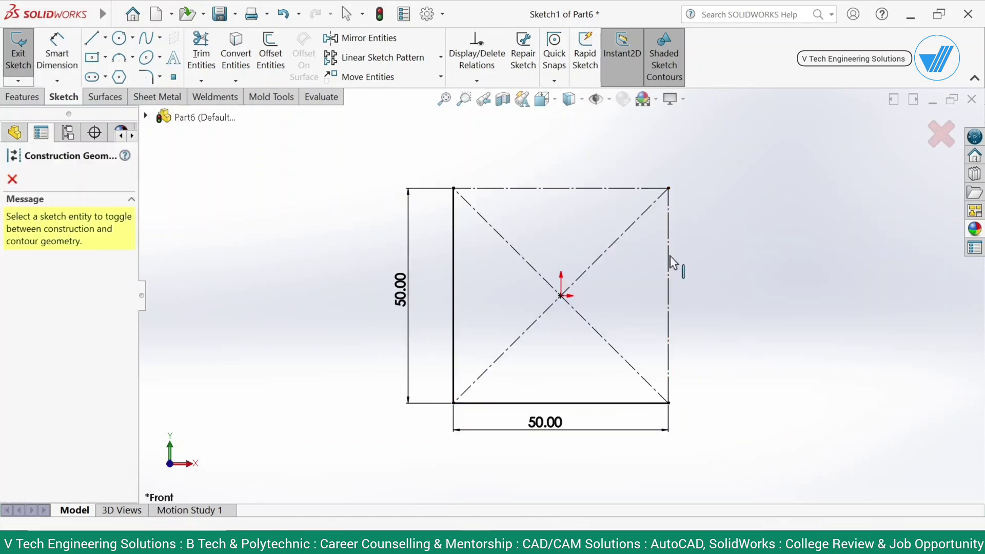
click(12, 179)
Create a 5 mm thick base flange from the L-shaped profile, extending it 200 mm with the Mid Plane end condition.
click(156, 97)
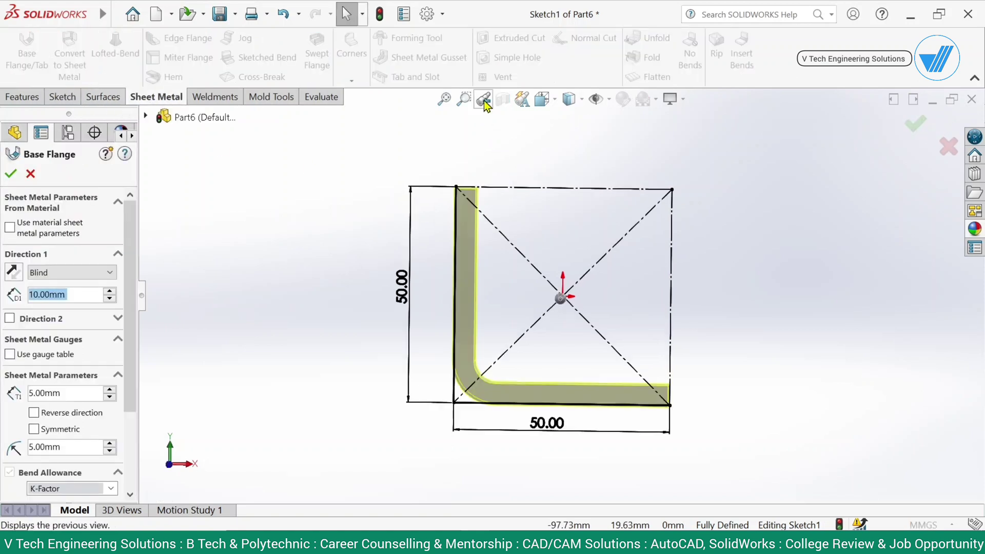
click(92, 273)
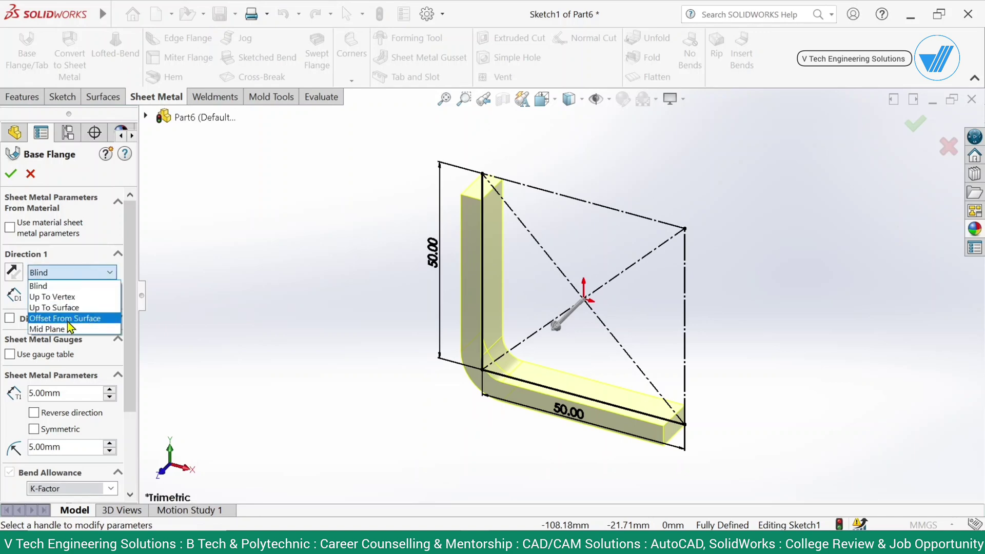
click(47, 329)
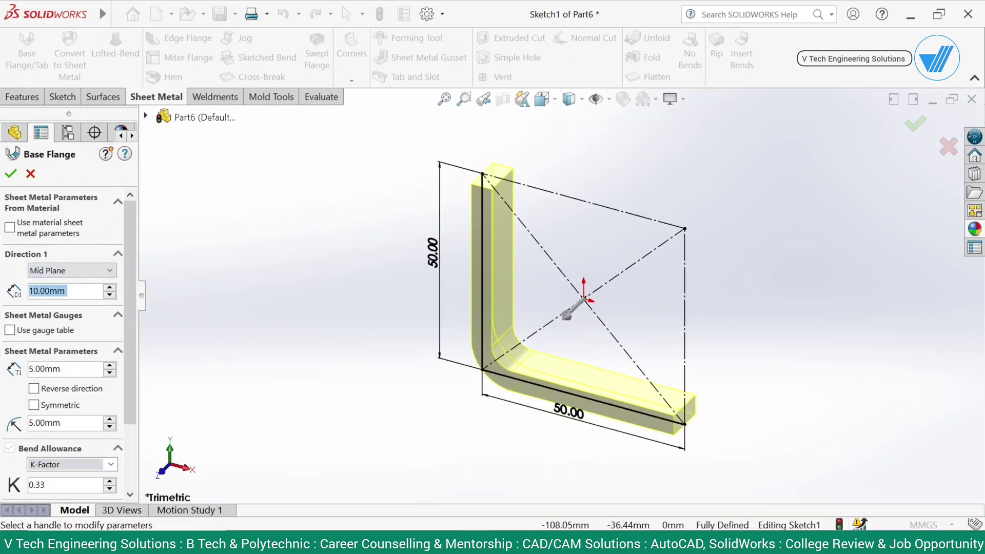
text(200)
key(Return)
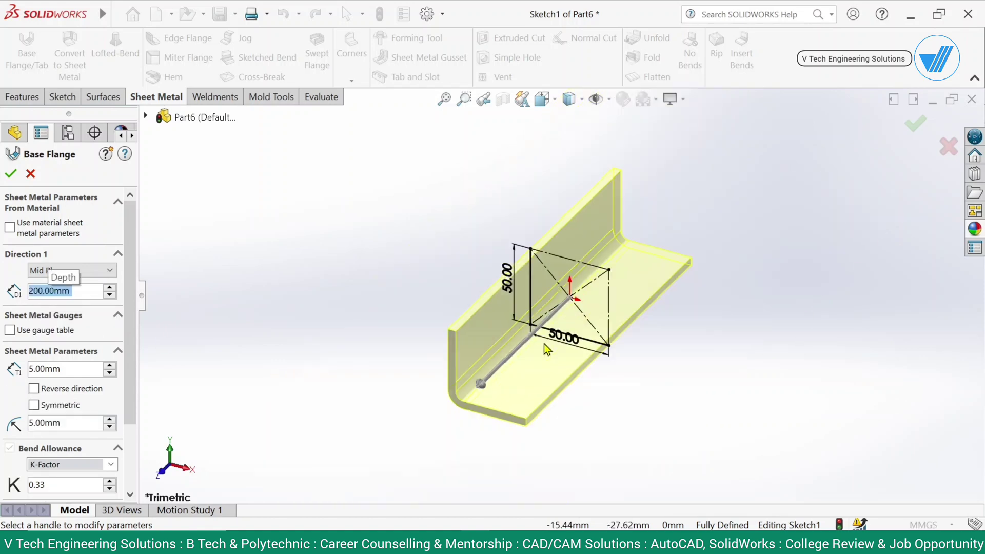
middle_drag(548, 350, 539, 241)
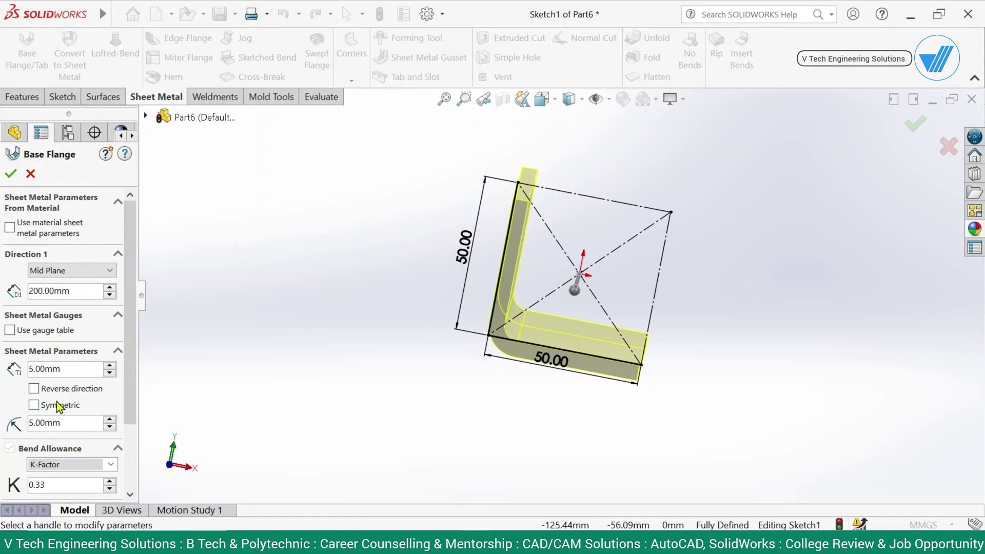
click(69, 390)
click(70, 390)
click(11, 173)
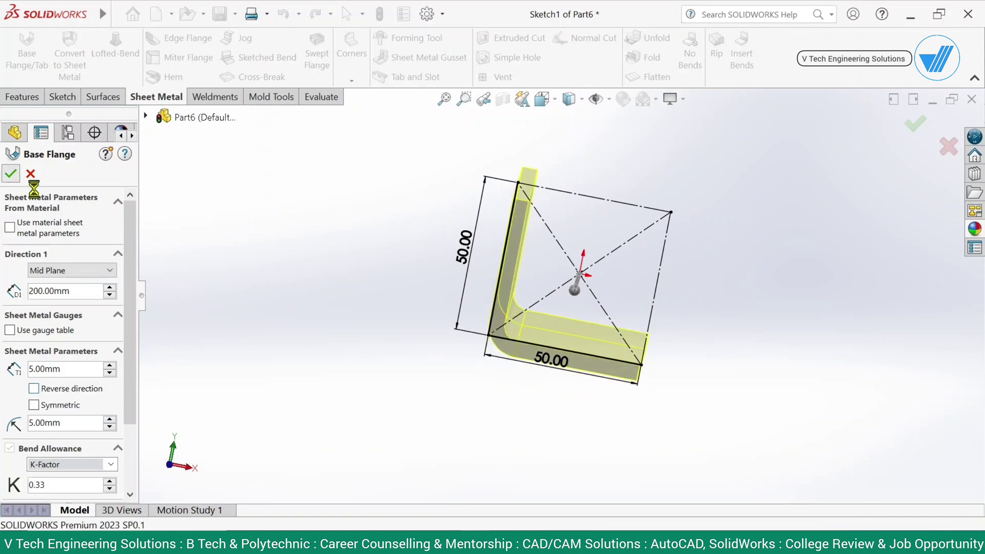
click(399, 328)
key(ctrl+7)
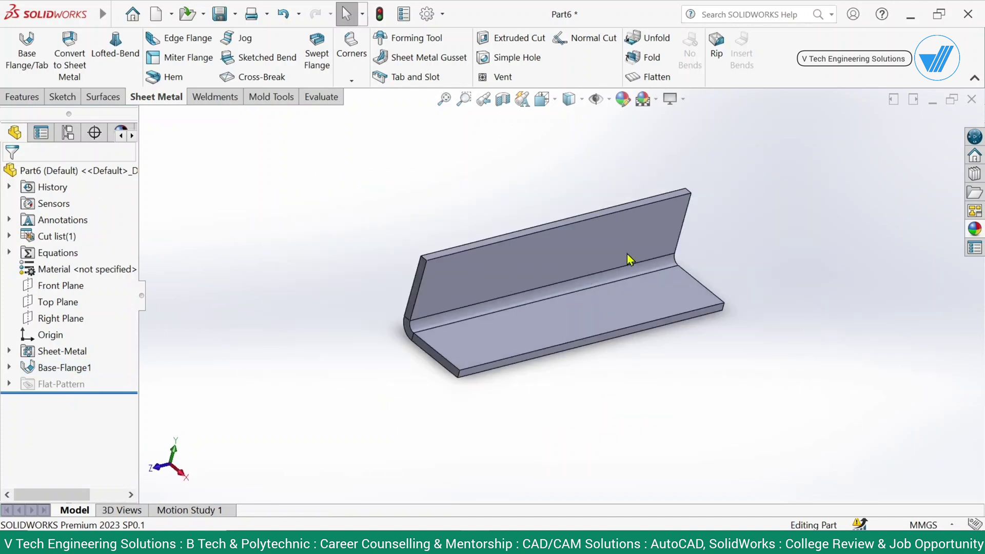
Apply the Plain White scene and colour the whole part light cyan.
click(644, 99)
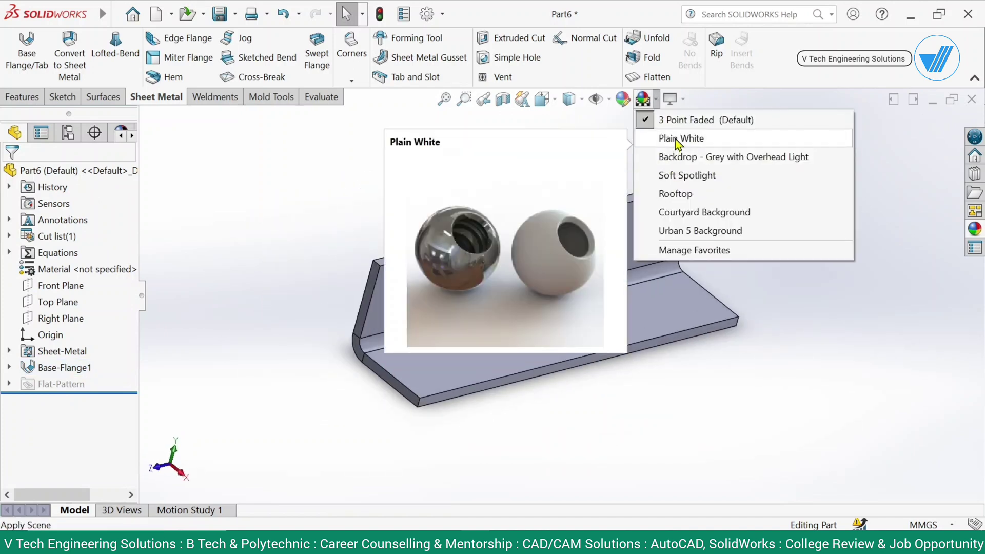
click(666, 137)
click(621, 101)
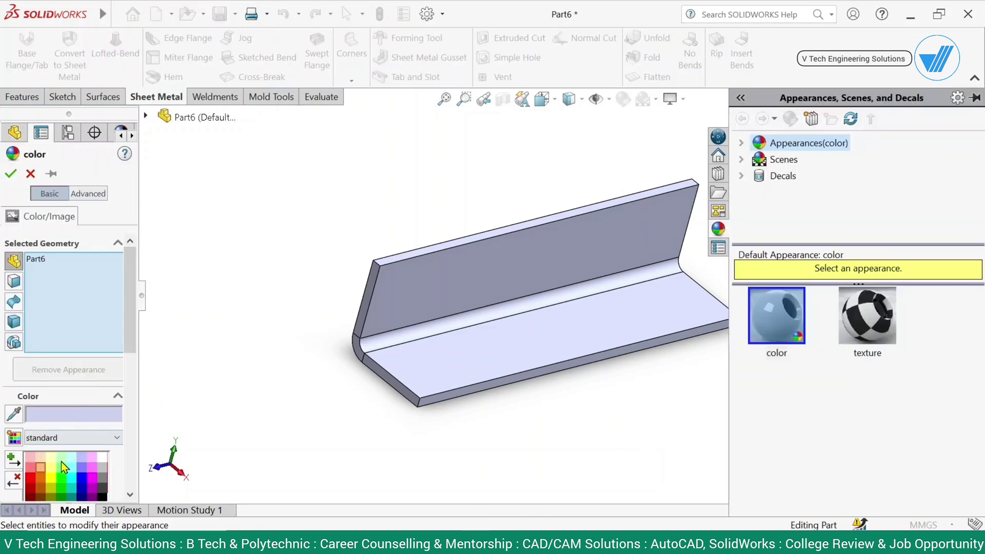
click(71, 466)
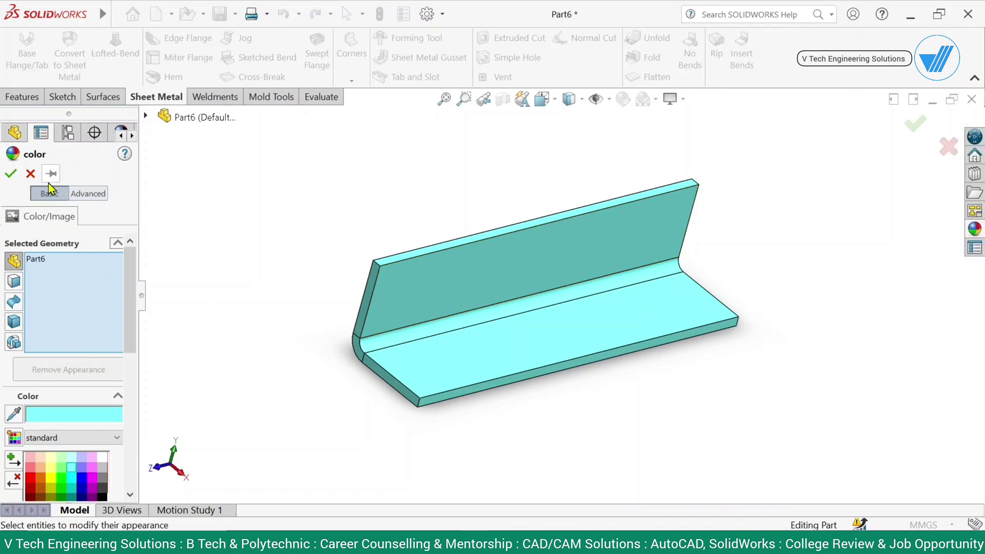
click(10, 173)
Start a Sheet Metal Gusset with the inner vertical and horizontal faces of the angle as its supporting faces.
middle_drag(578, 347, 440, 200)
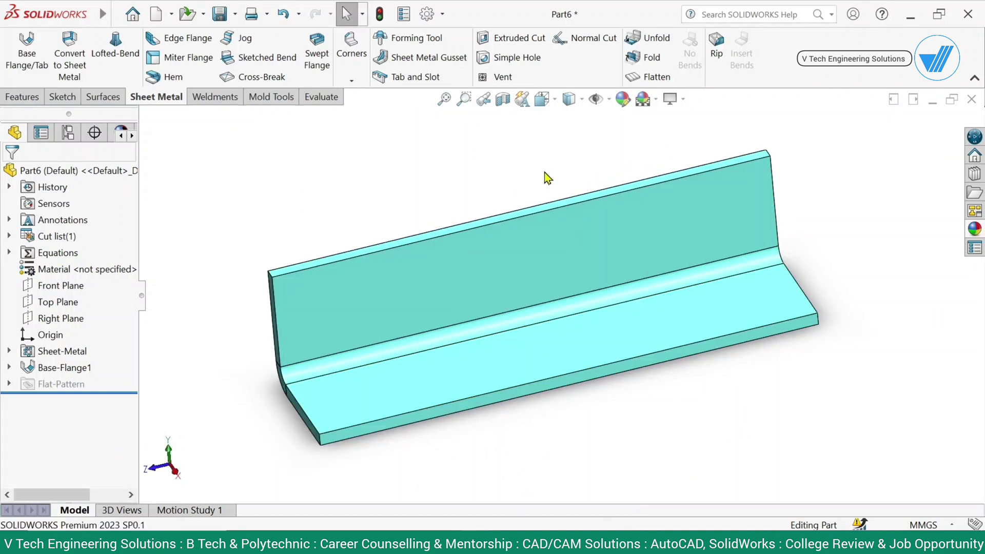
click(419, 57)
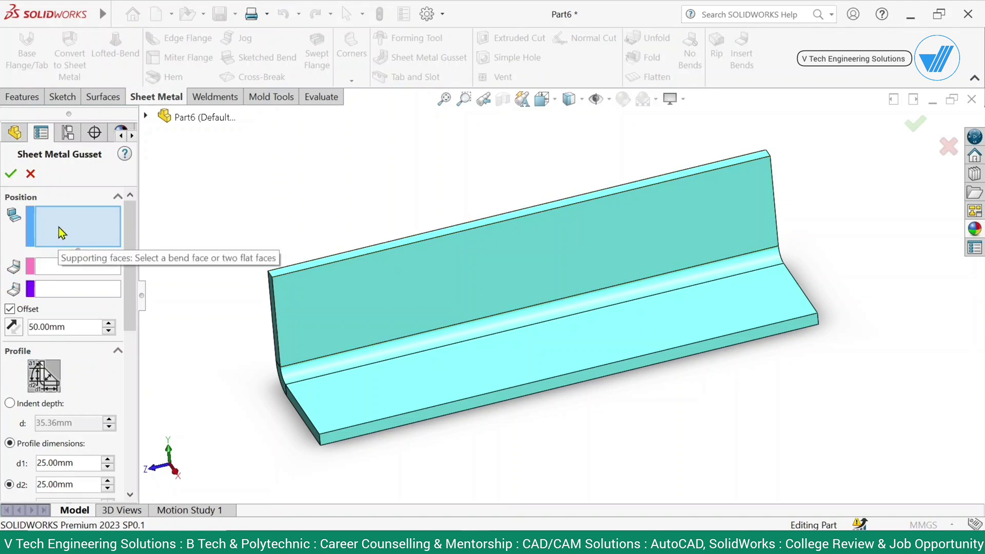
middle_drag(684, 279, 636, 257)
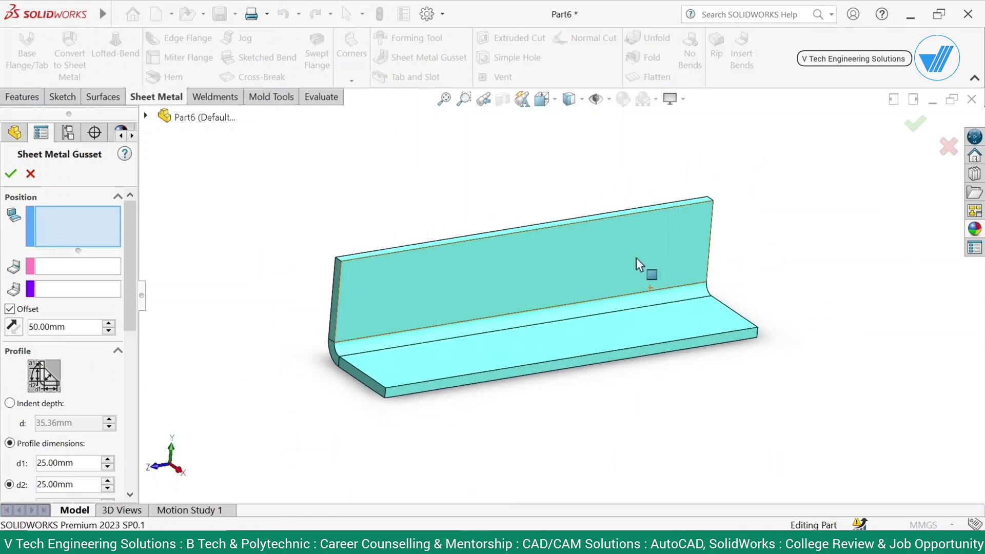
click(604, 260)
click(672, 319)
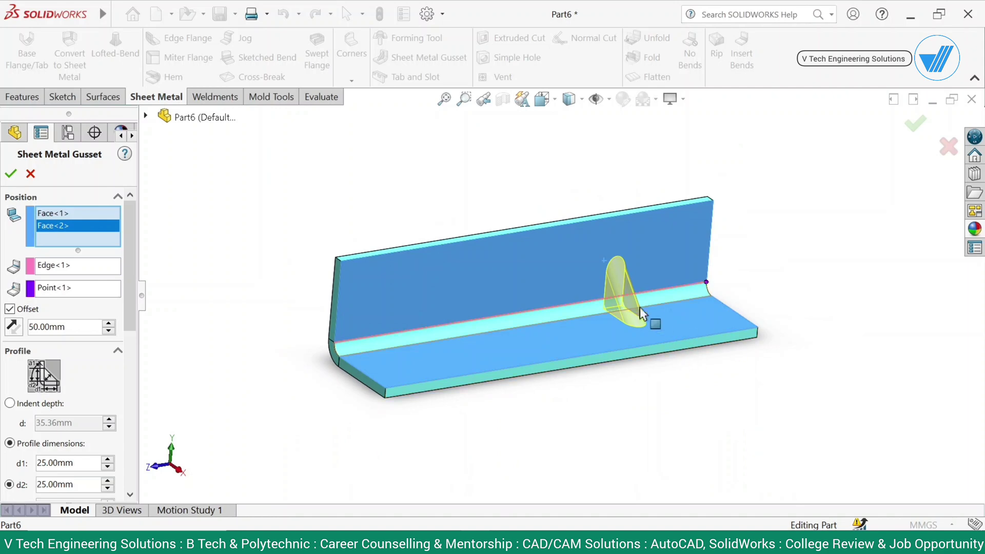
key(f)
Set the gusset's offset from the reference point at the far end of the bend edge to 100 mm.
click(79, 267)
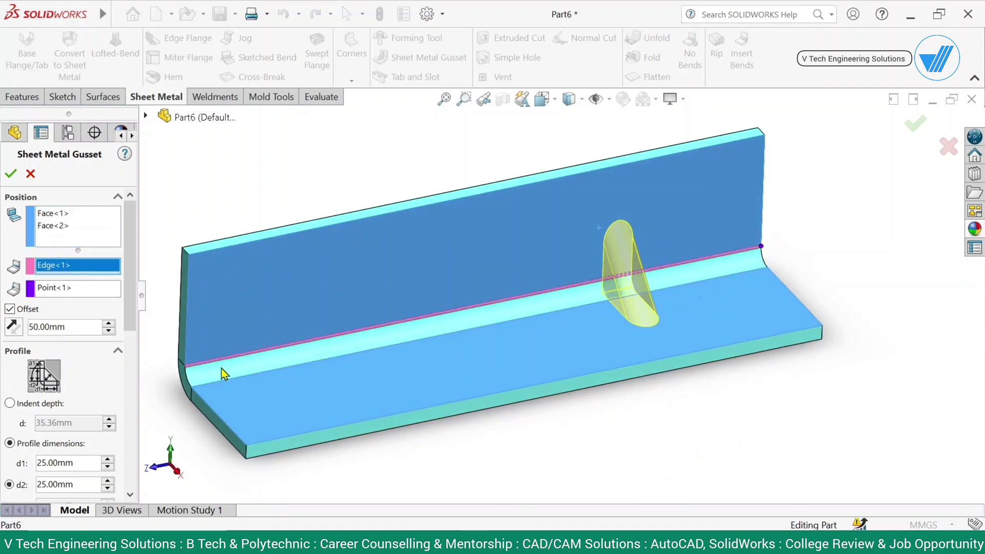
click(82, 289)
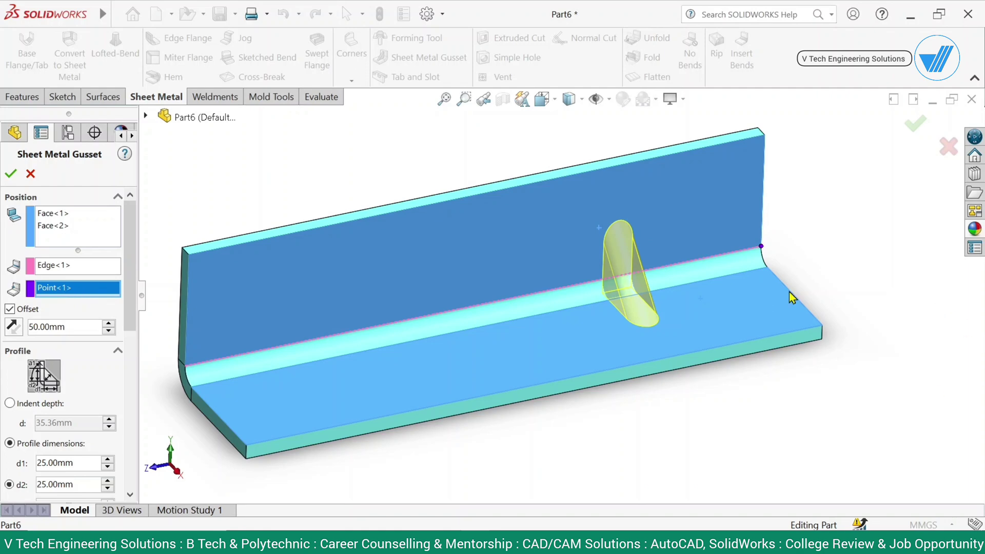
scroll(756, 252, down, 2)
scroll(718, 261, up, 4)
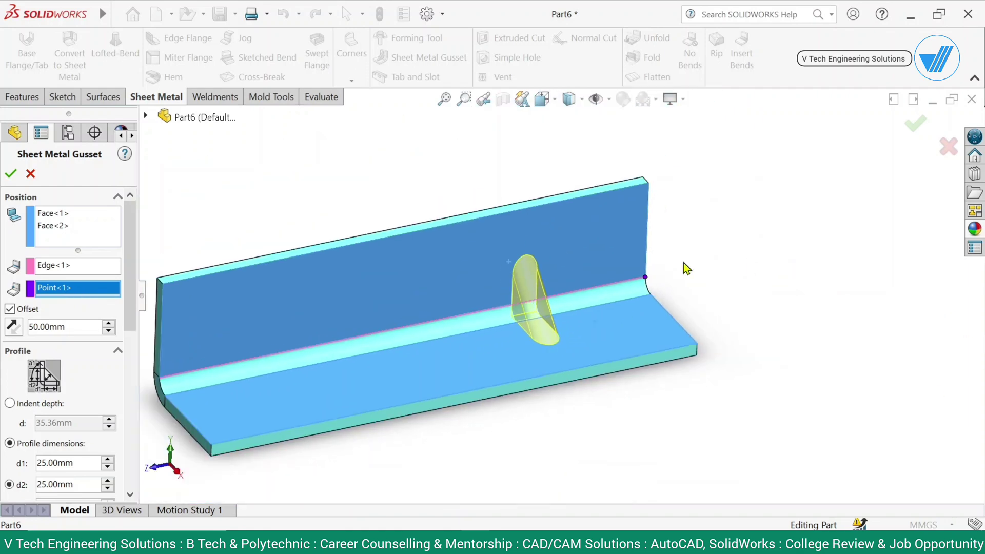
scroll(147, 370, down, 1)
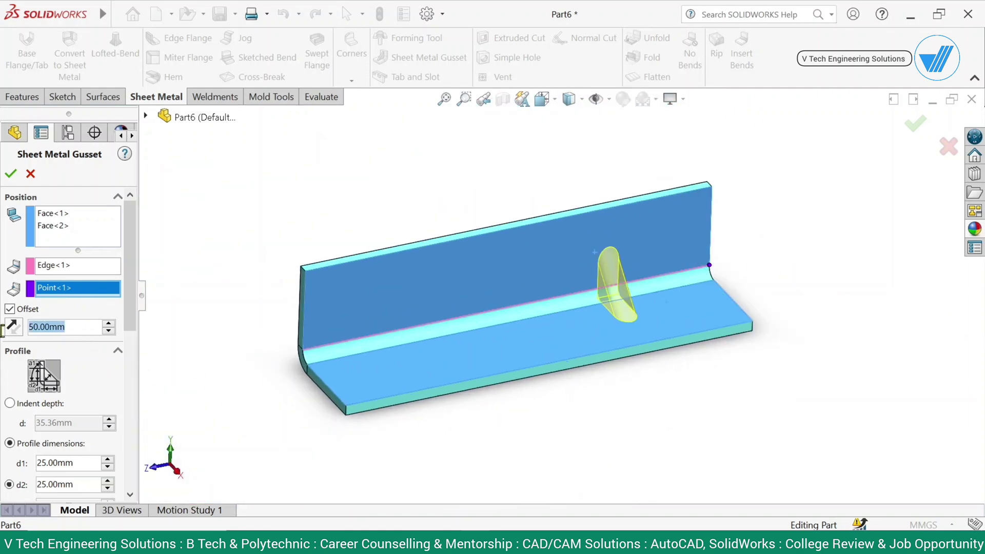
text(100)
key(Return)
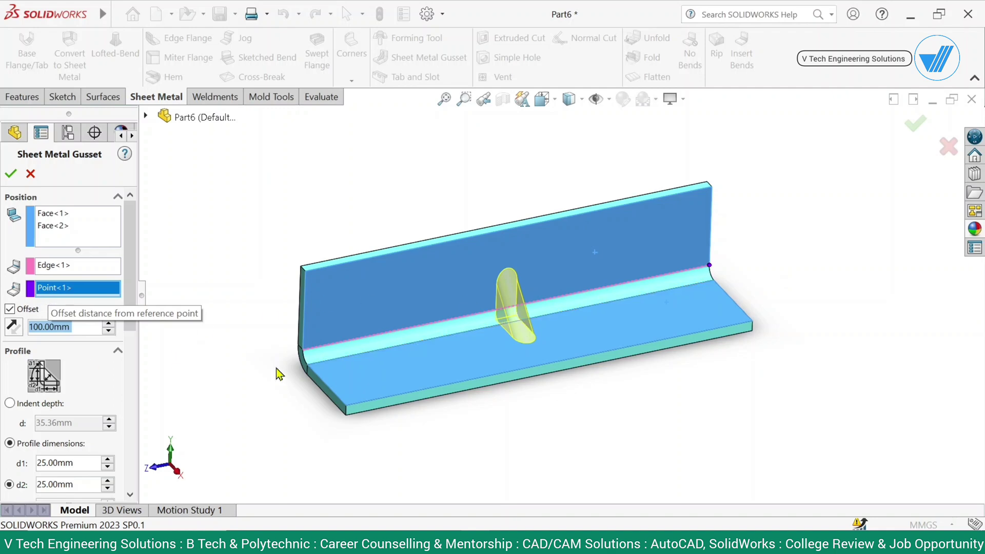
Use the vertex at the near end of the bend edge as the gusset's reference point and offset it 20 mm.
scroll(356, 367, down, 3)
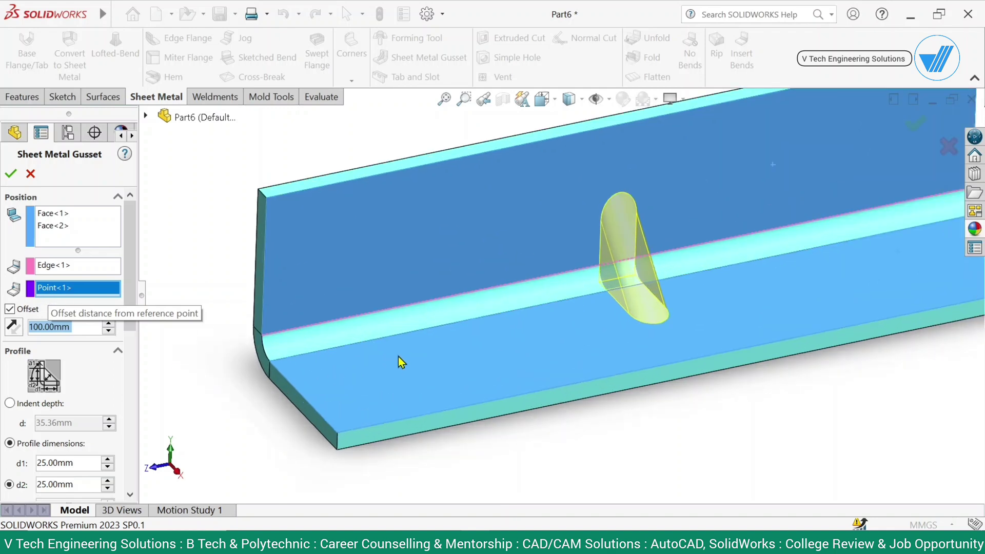
click(262, 336)
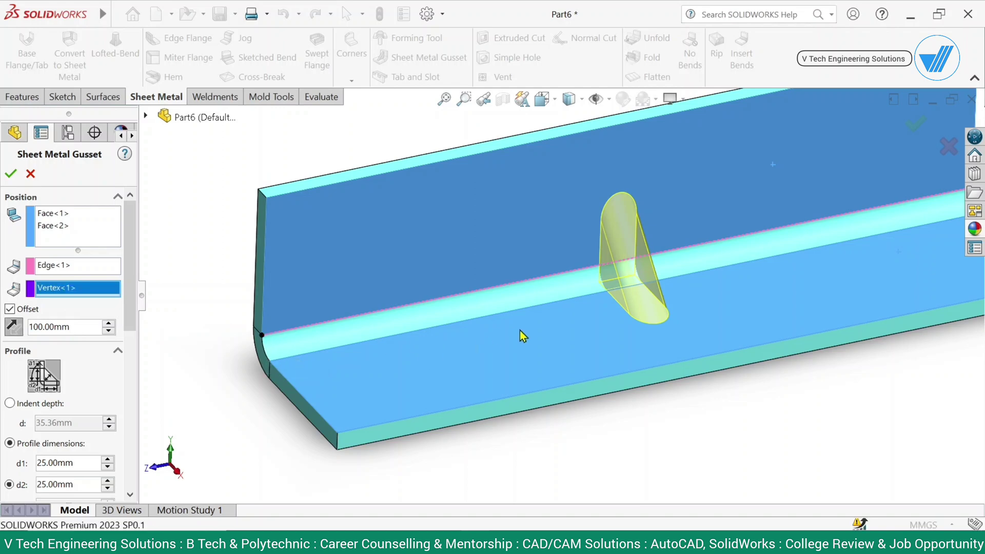
double_click(80, 325)
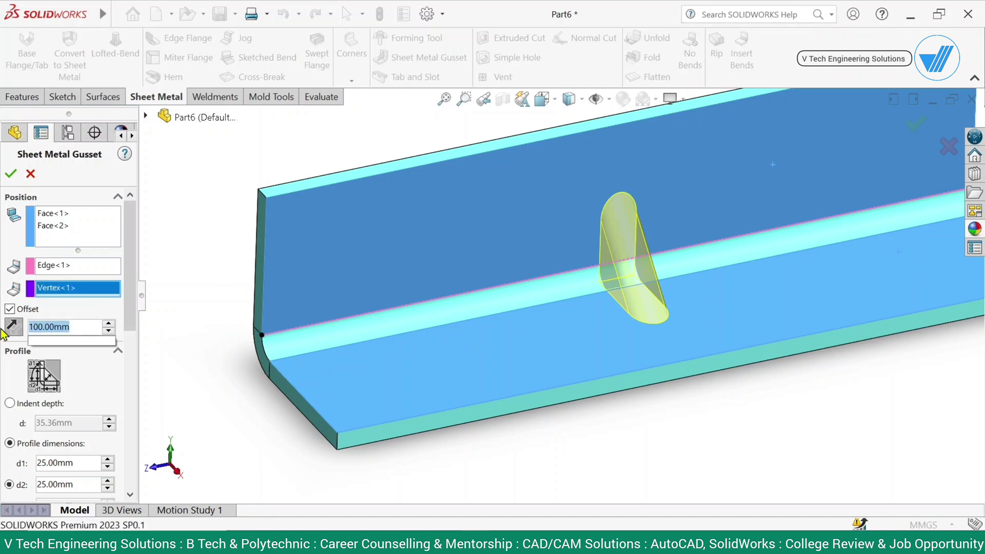
text(20)
key(Return)
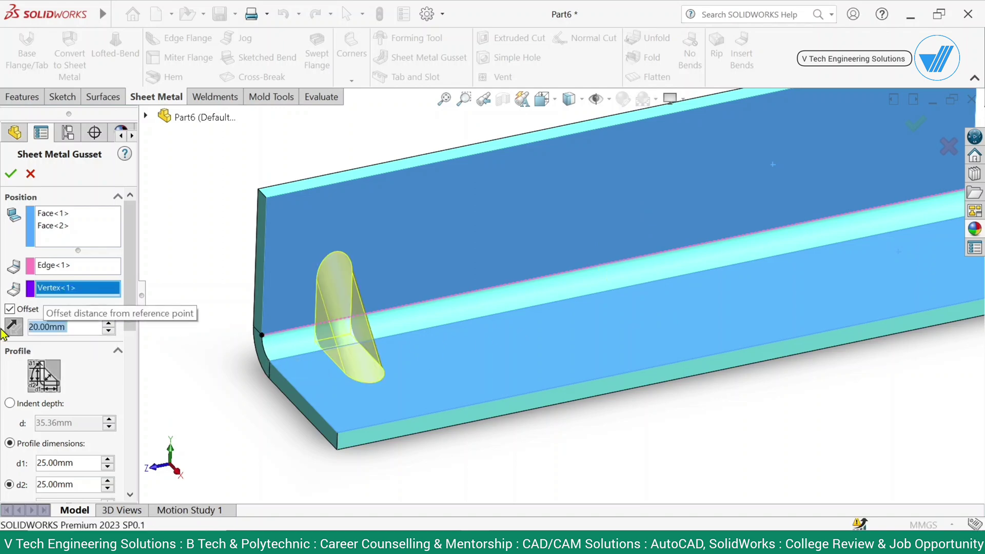
Set the gusset's offset from the near-end vertex to 100 mm.
text(100)
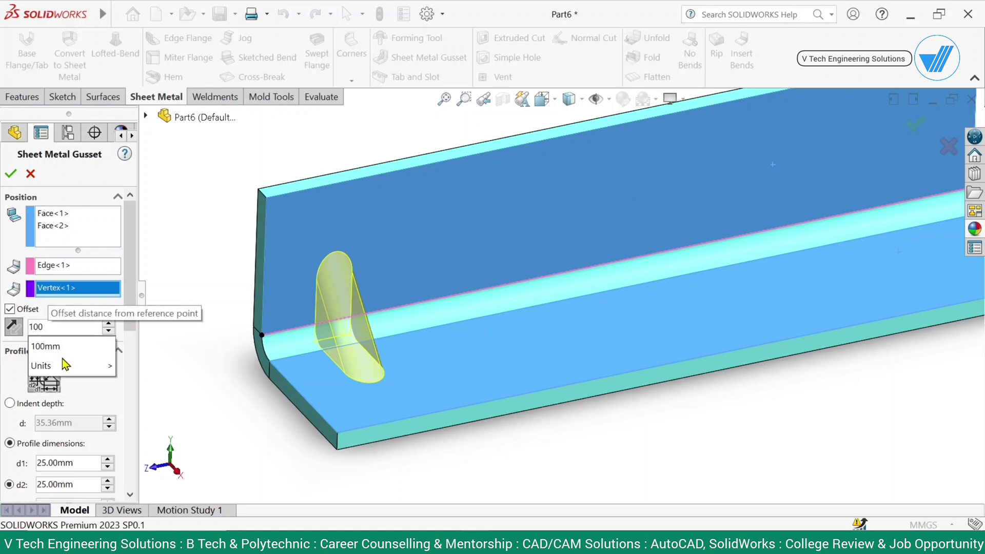
key(Return)
scroll(582, 279, up, 5)
scroll(593, 275, down, 1)
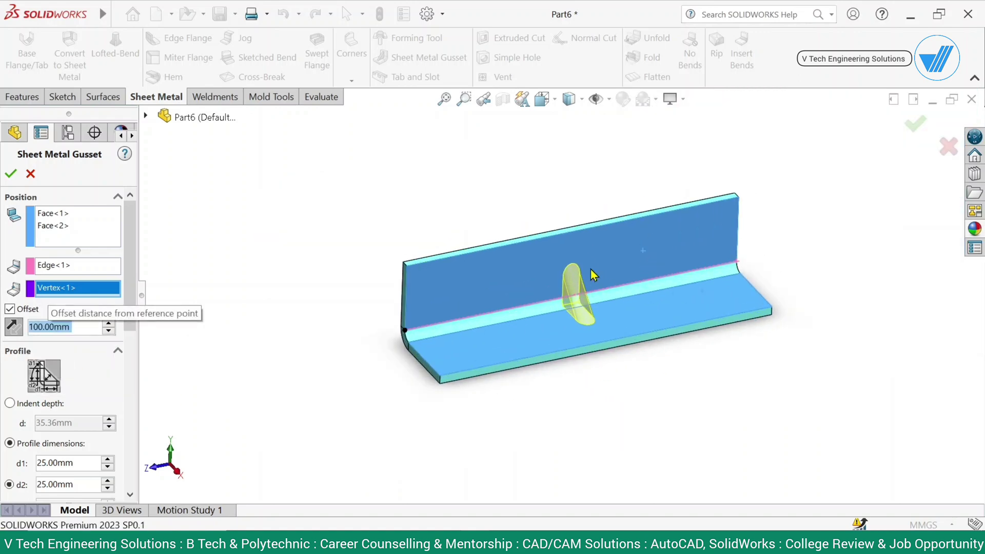
scroll(549, 309, down, 3)
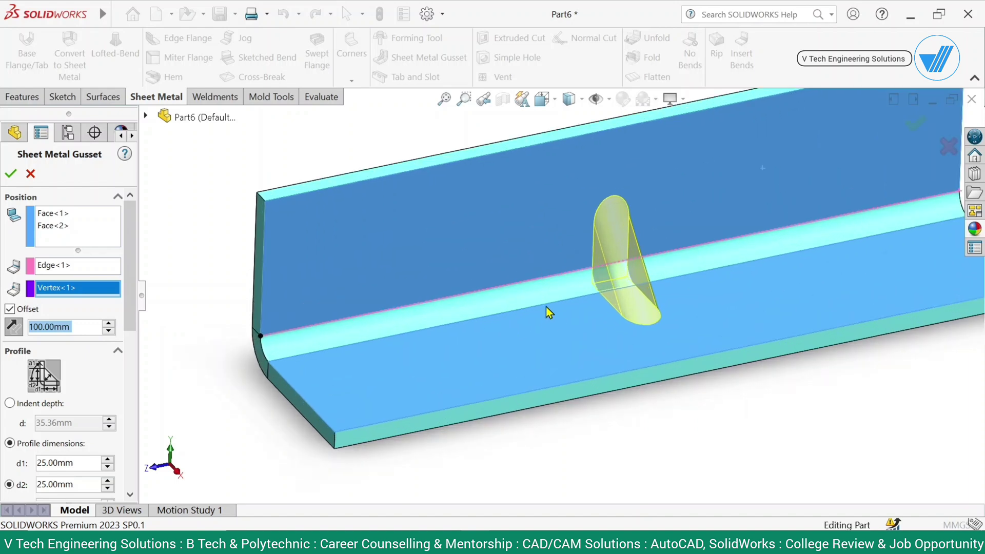
Define the gusset profile by indent depth instead of profile dimensions, using a depth of 35.36 mm.
scroll(136, 299, down, 3)
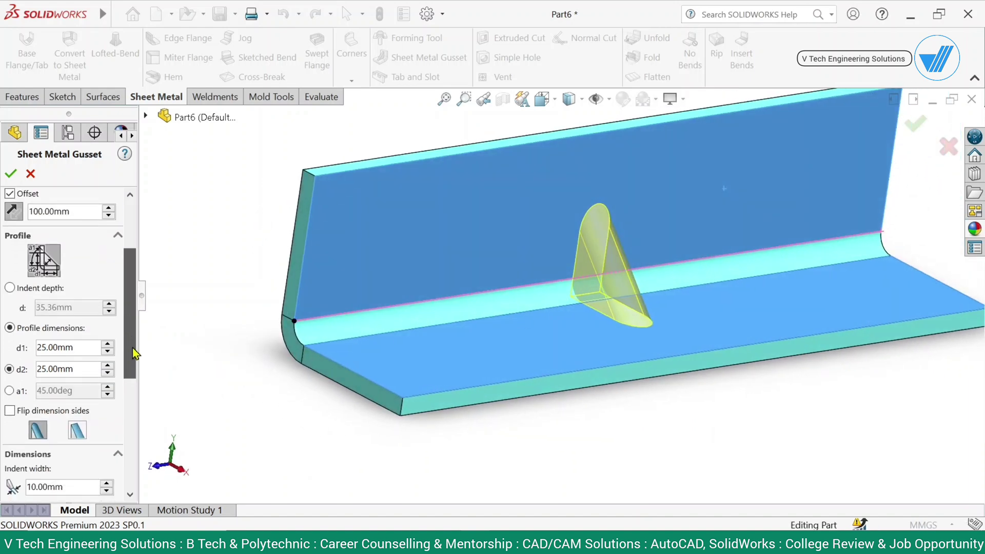
click(67, 308)
key(Return)
scroll(585, 314, up, 3)
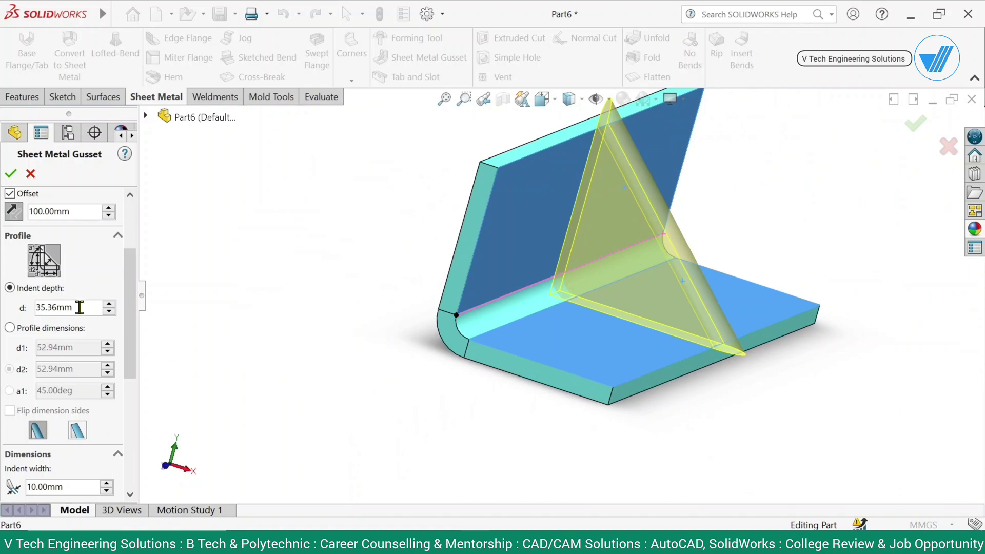
Set the gusset's indent depth to 25 mm.
drag(79, 307, 28, 309)
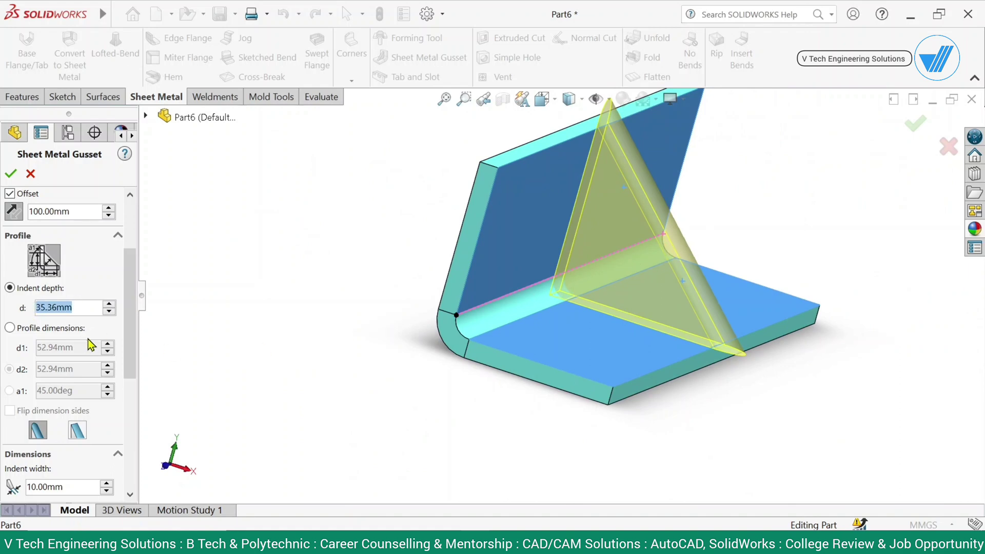
text(25)
key(Return)
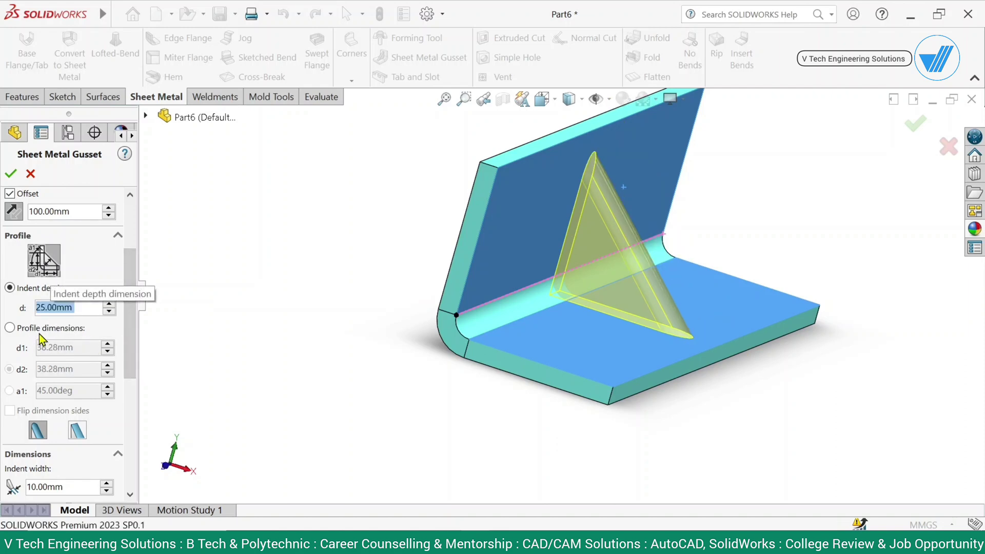
Define the gusset by profile dimensions instead of indent depth, with d1 and d2 both set to 25 mm.
click(54, 332)
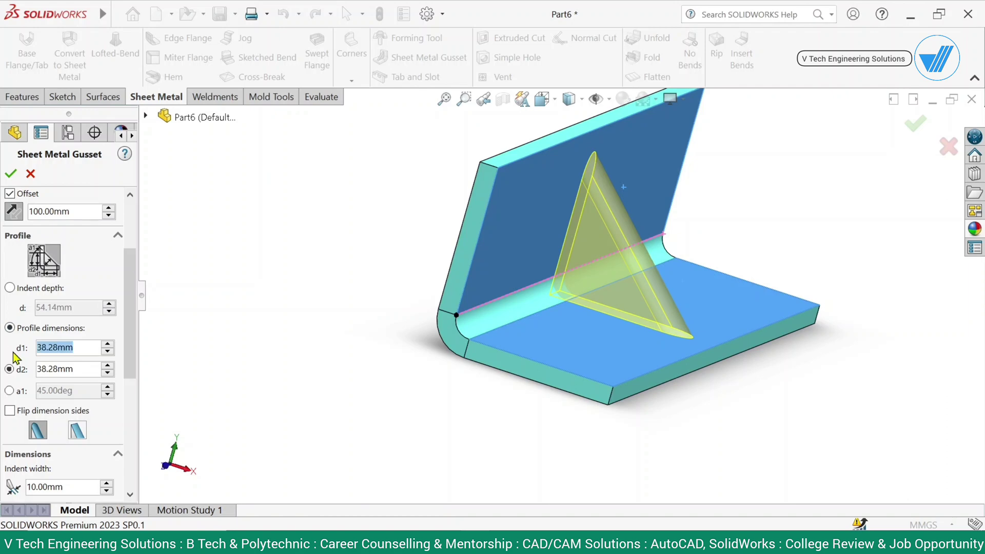
text(25)
key(Return)
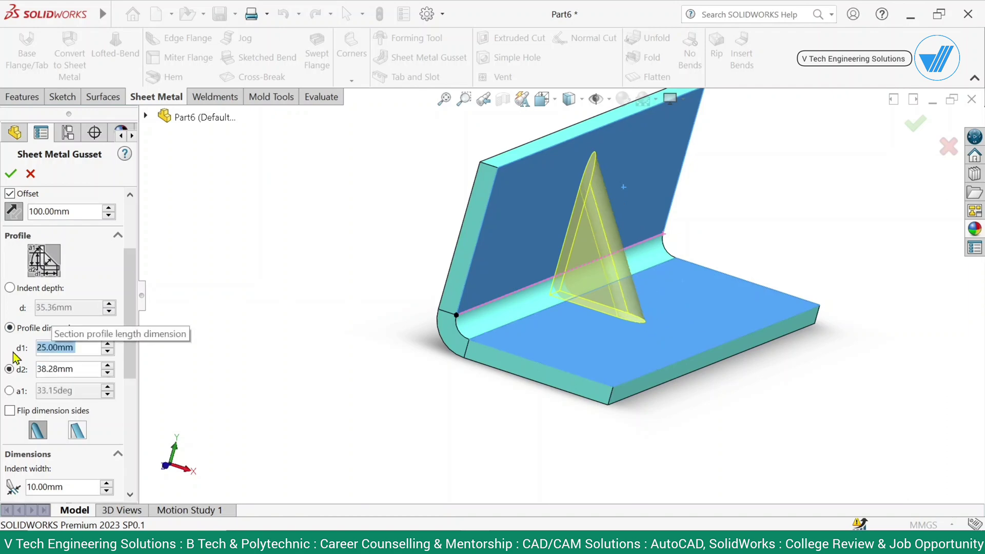
key(Tab)
text(25)
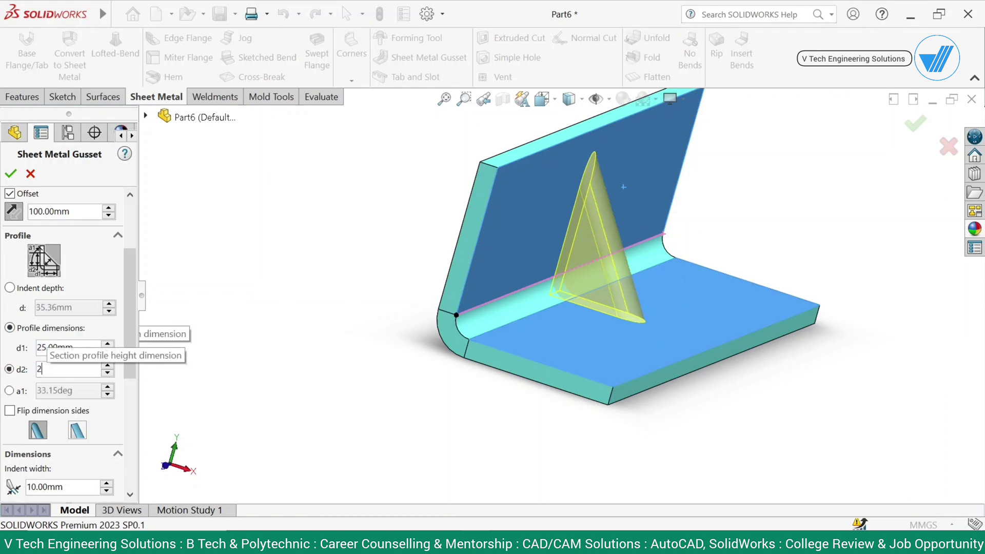
key(Return)
middle_drag(501, 378, 426, 382)
middle_drag(639, 299, 576, 329)
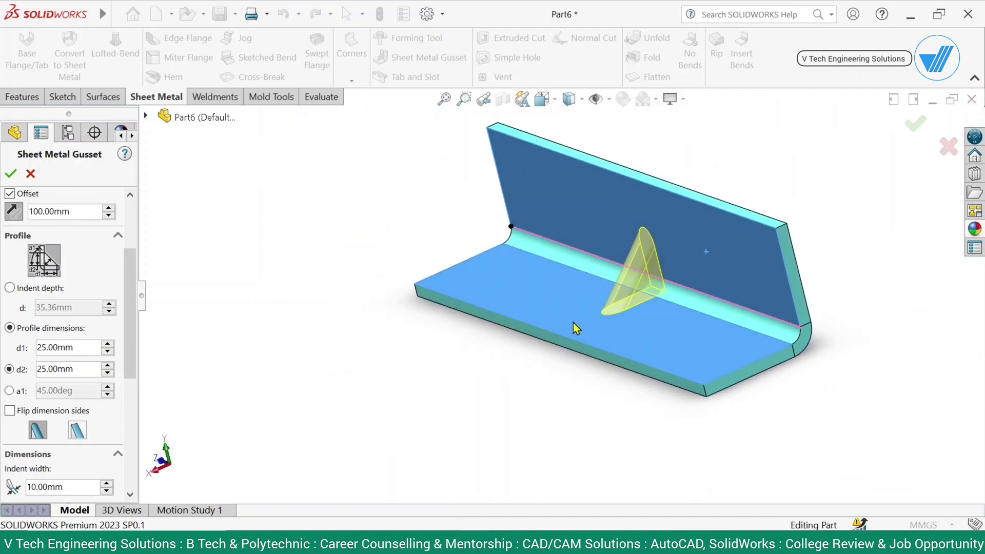
Try the flat gusset shape, and return to the rounded gusset shape.
drag(131, 334, 132, 372)
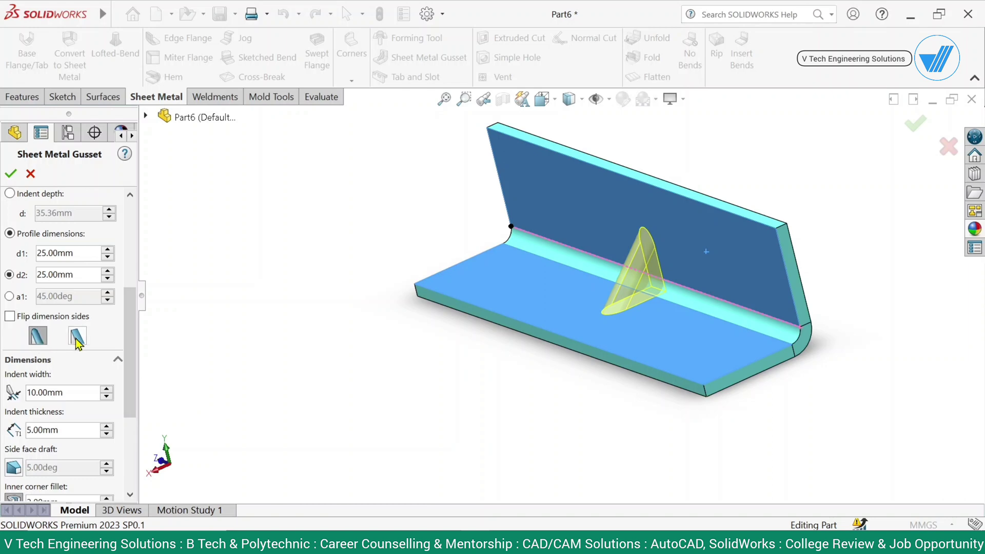
scroll(647, 274, down, 4)
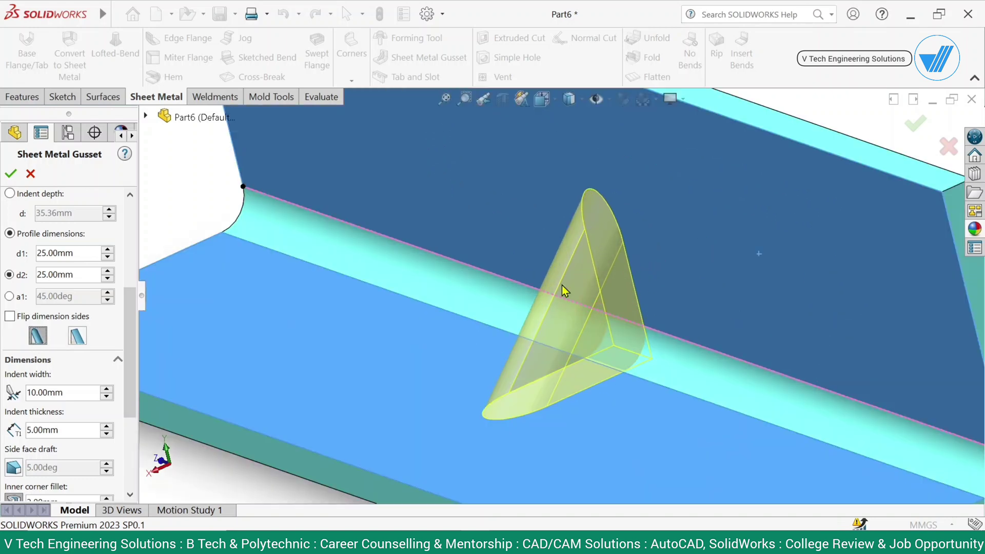
click(79, 338)
key(f)
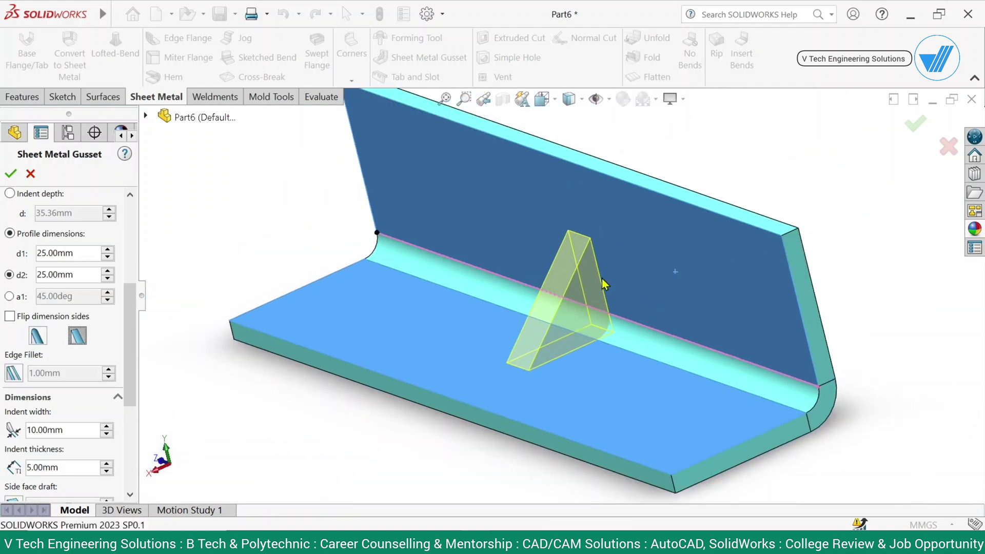
click(39, 339)
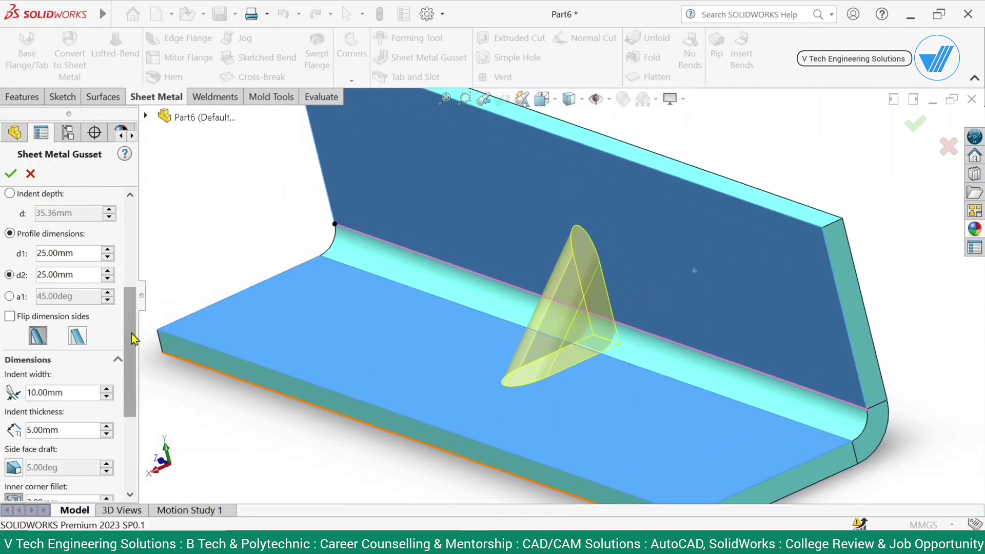
Keep the gusset's indent width at 10 mm and set its indent thickness to 4 mm.
scroll(28, 377, down, 1)
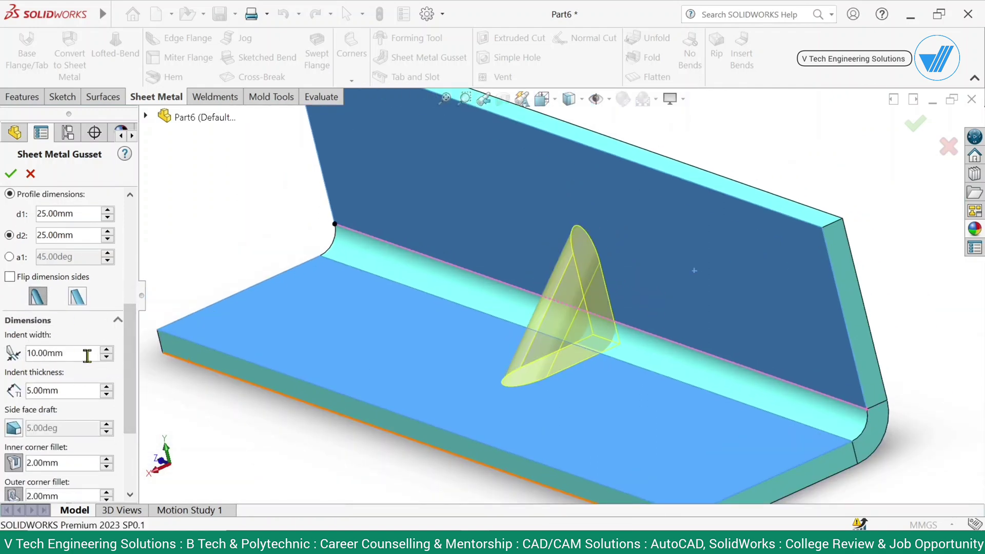
scroll(446, 365, down, 3)
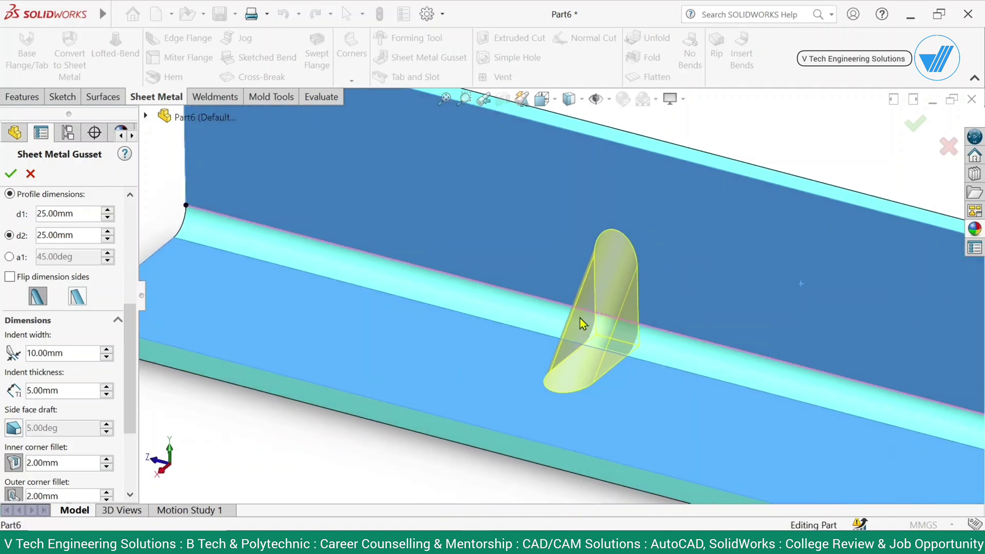
double_click(18, 353)
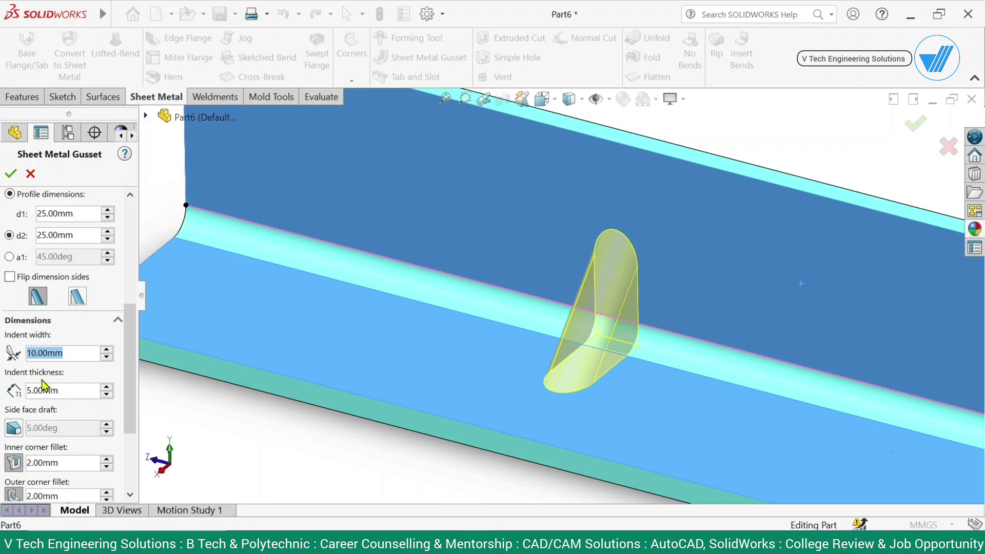
double_click(89, 396)
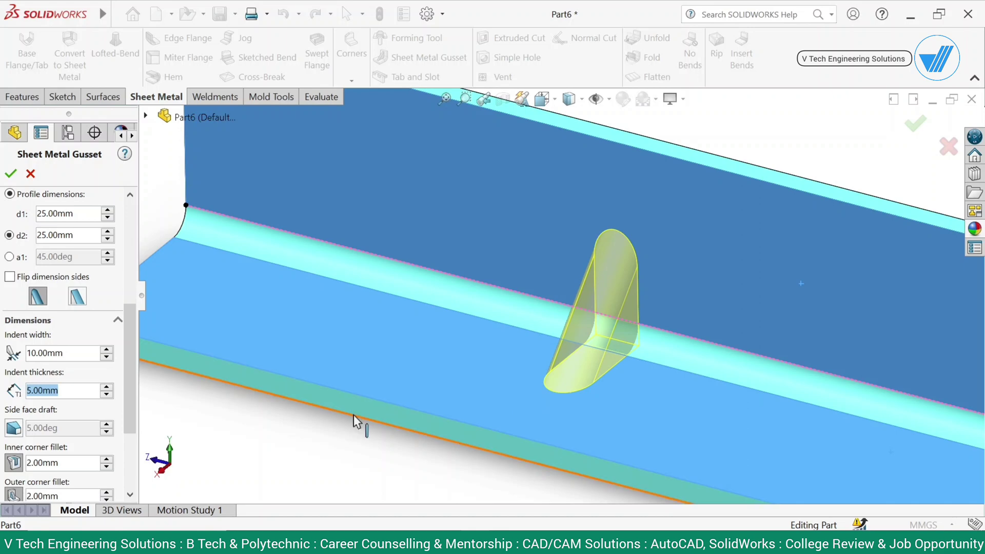
mouse_move(582, 396)
middle_down()
mouse_move(586, 356)
mouse_move(558, 372)
middle_up()
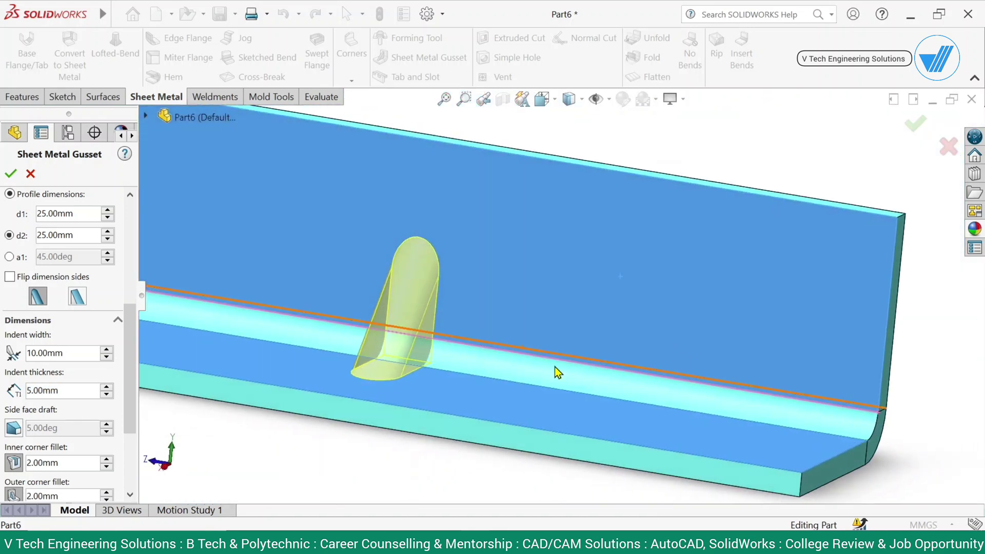
text(4)
key(Return)
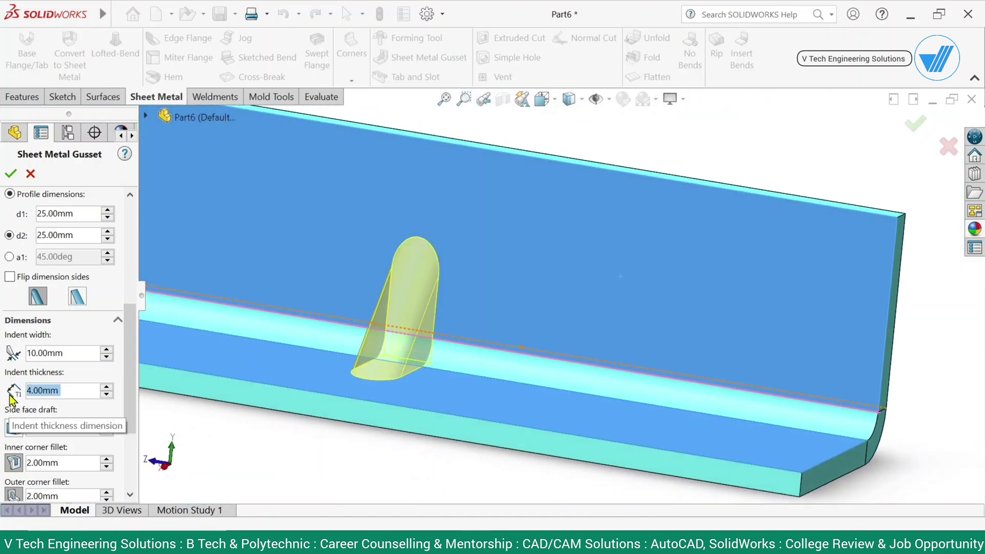
Keep the gusset's inner and outer corner fillets enabled at 2 mm each.
scroll(125, 349, down, 5)
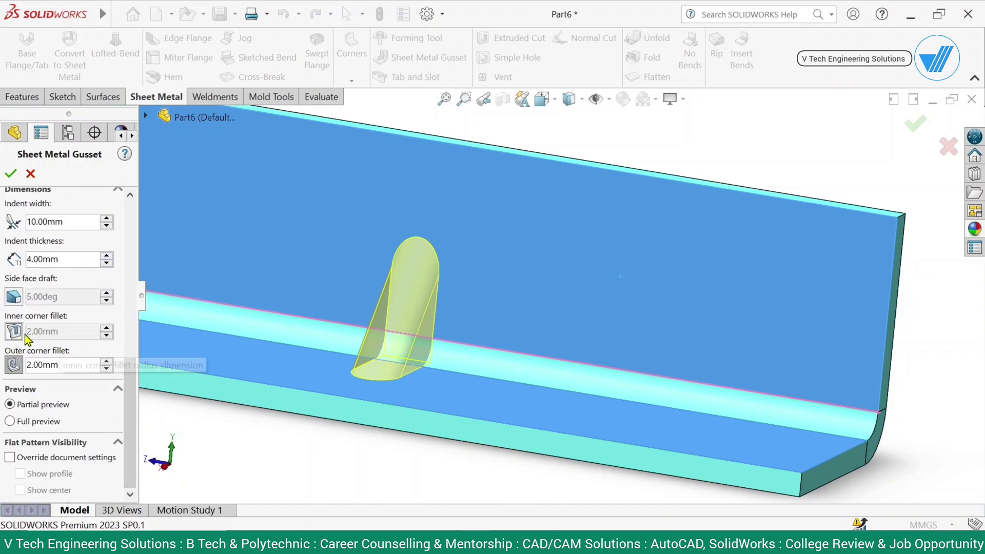
double_click(75, 335)
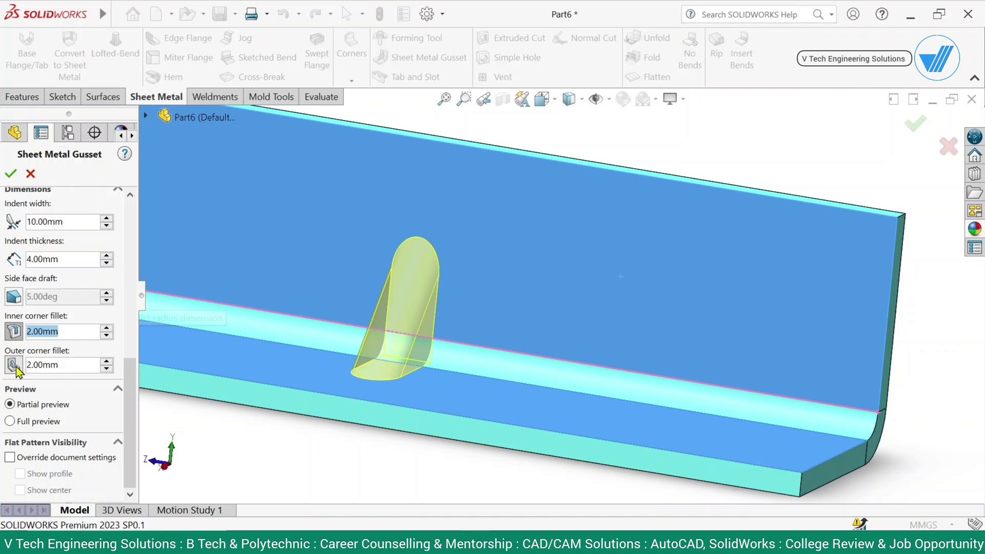
click(36, 365)
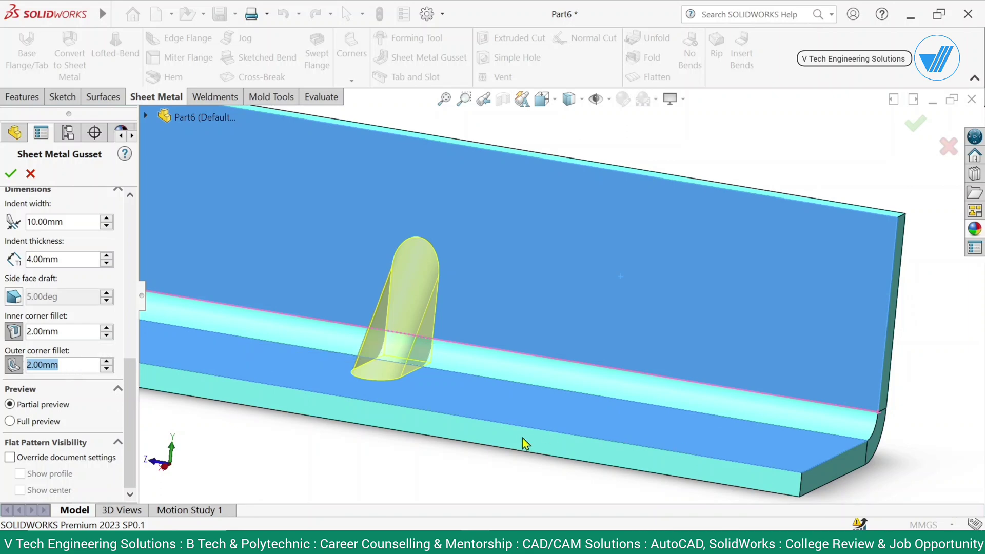
Switch the gusset to full preview and create it.
middle_drag(524, 444, 462, 413)
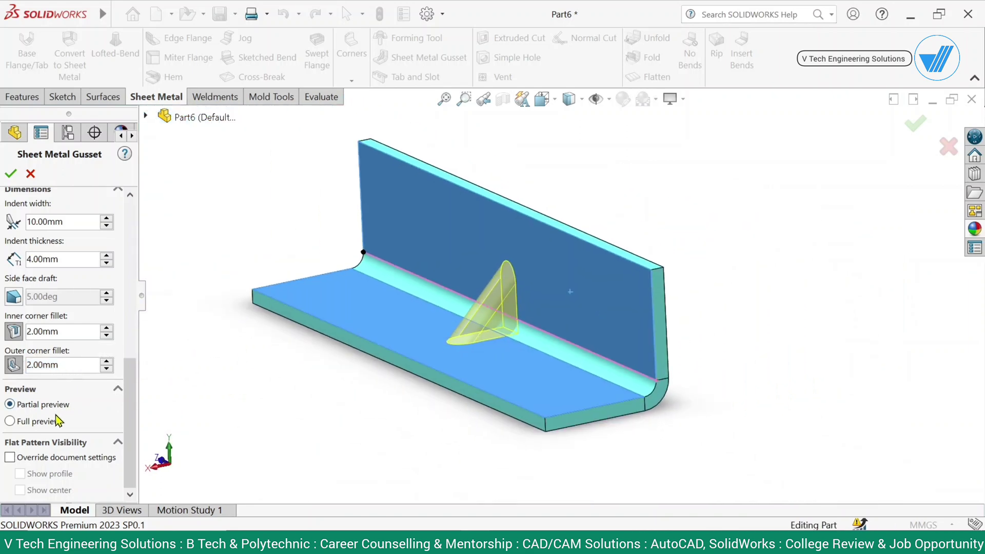
click(32, 422)
middle_drag(625, 351, 639, 318)
click(11, 179)
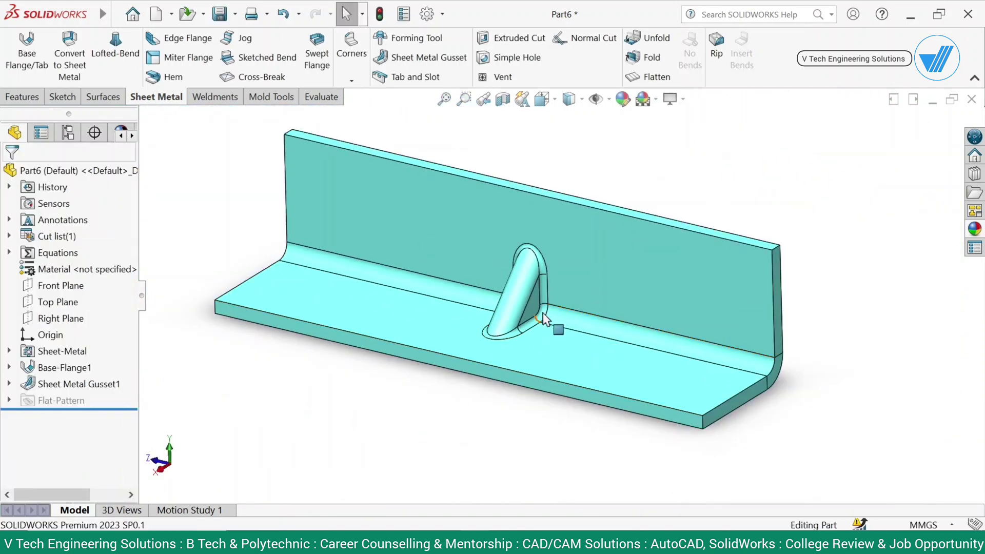
Measure the distance between the gusset's two outer side faces, and clear the selection.
scroll(544, 306, down, 2)
click(326, 99)
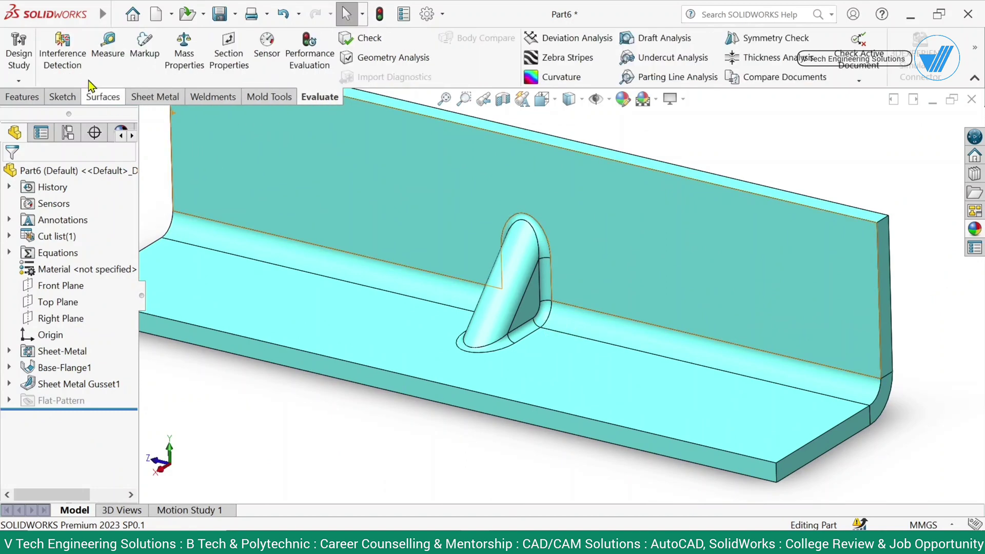
click(108, 54)
scroll(549, 316, down, 3)
click(544, 312)
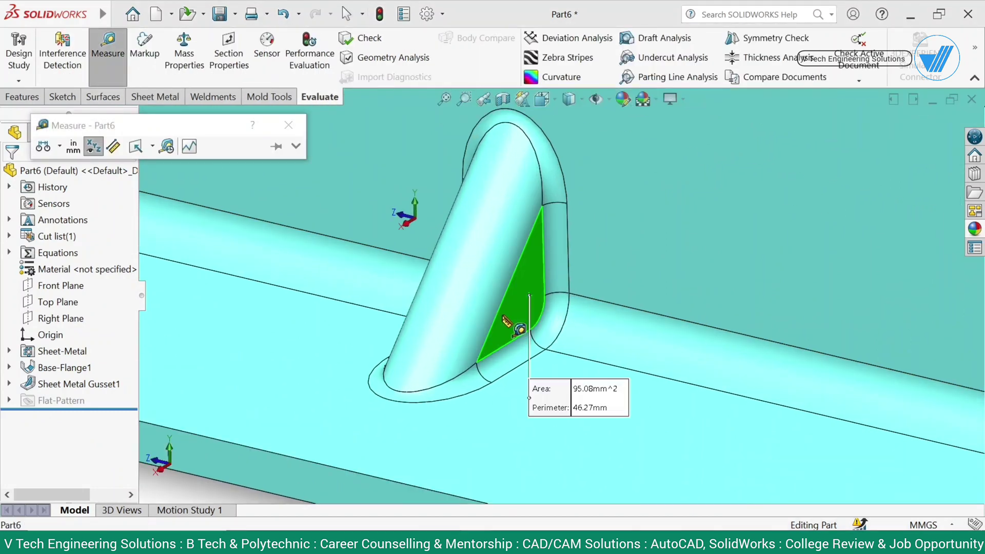
middle_drag(513, 315, 457, 303)
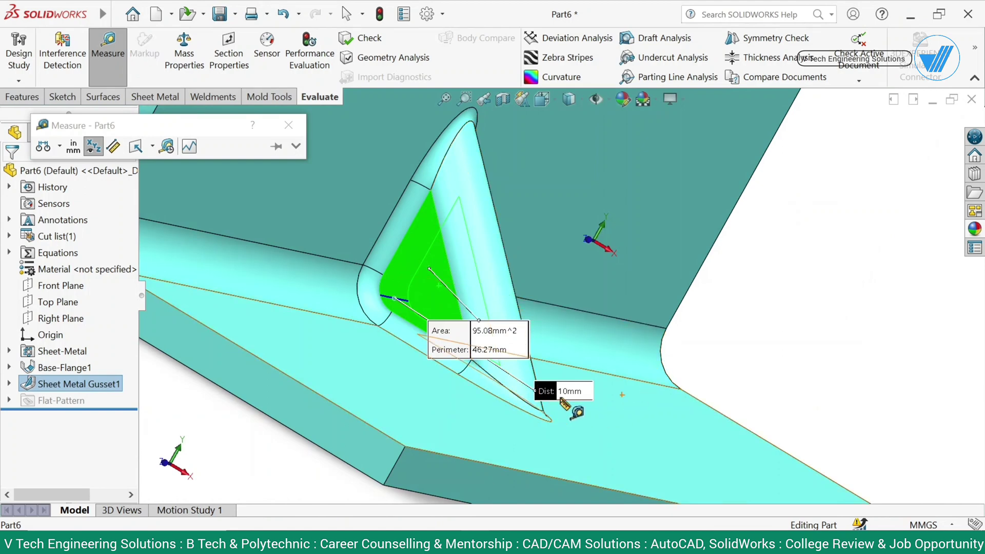
scroll(615, 400, up, 3)
click(761, 325)
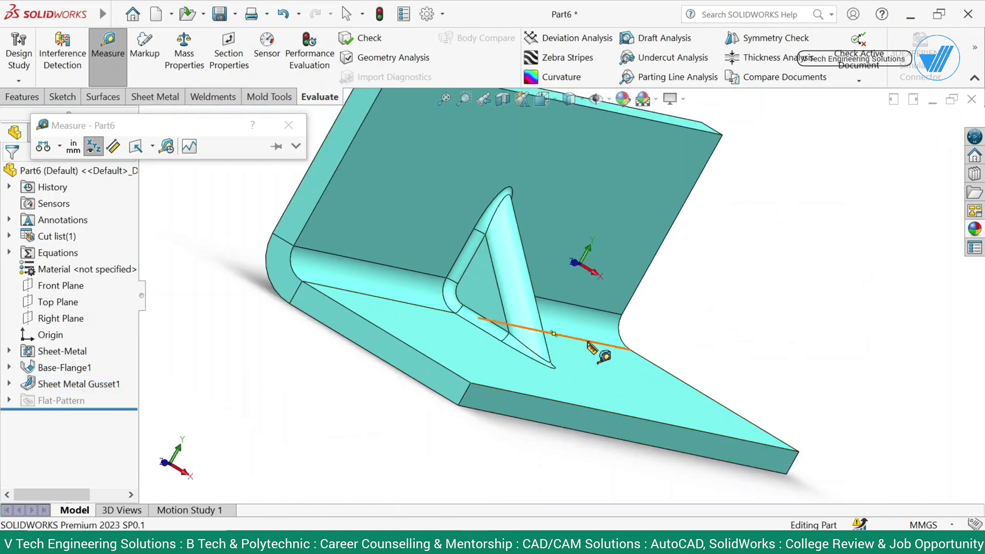
Measure the gap between the two inner side faces of the gusset's indent from the back of the flange.
middle_drag(588, 341, 335, 377)
scroll(641, 327, down, 4)
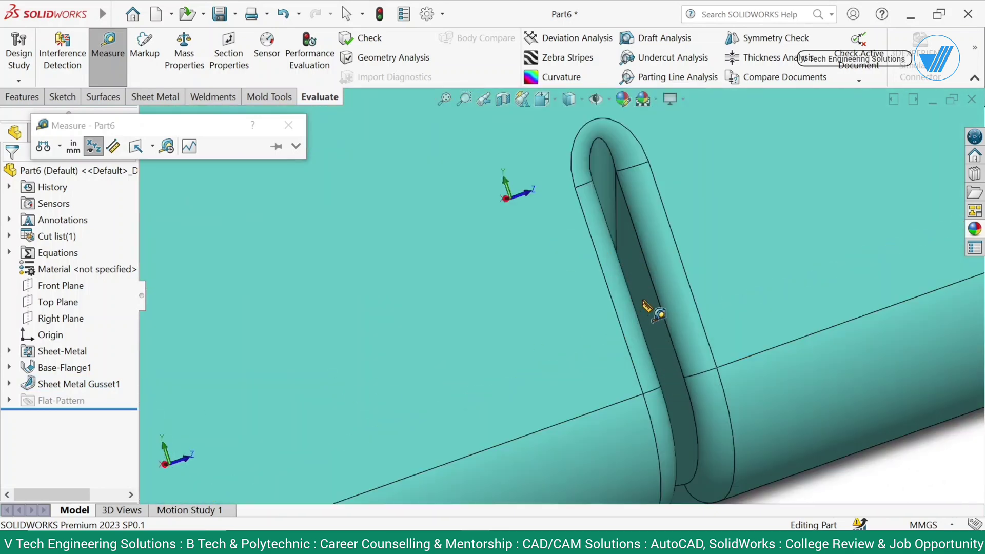
click(649, 314)
click(653, 332)
middle_drag(660, 351, 655, 321)
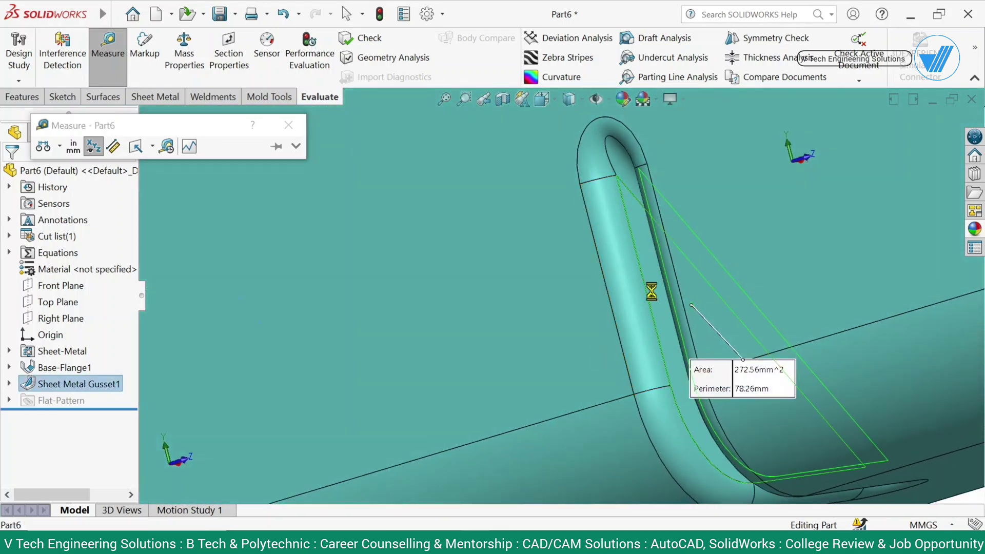
scroll(723, 429, up, 6)
middle_drag(573, 393, 849, 388)
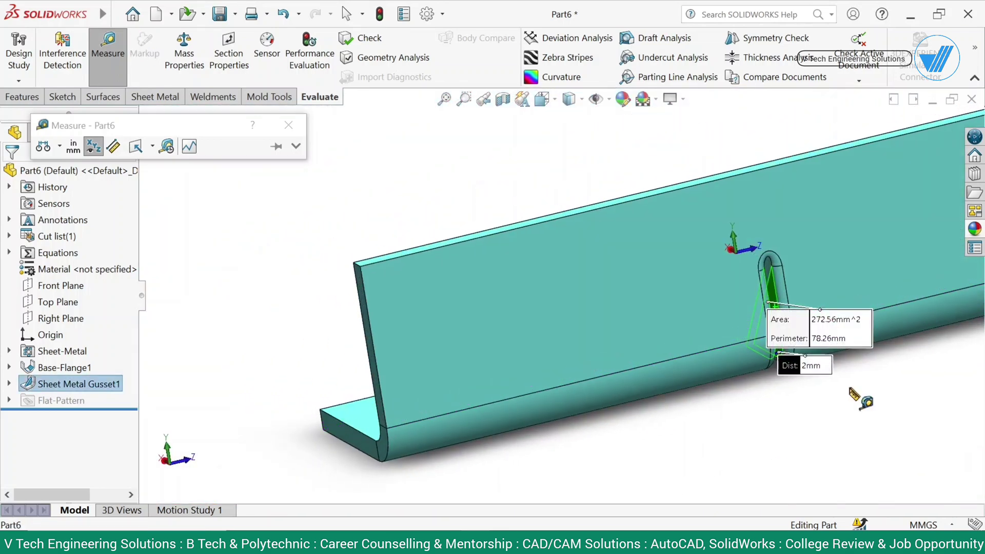
scroll(850, 388, up, 3)
scroll(659, 320, down, 4)
middle_drag(659, 318, 759, 333)
scroll(746, 226, up, 4)
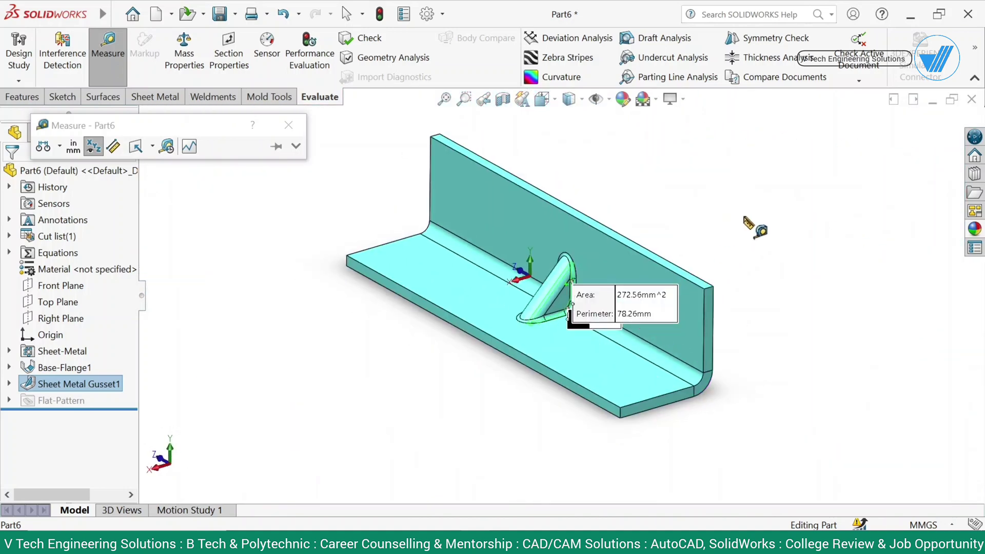
click(743, 217)
Measure the corner fillet faces around the gusset on the front and back of the flange, and end the measurement.
scroll(557, 267, down, 1)
scroll(564, 287, down, 6)
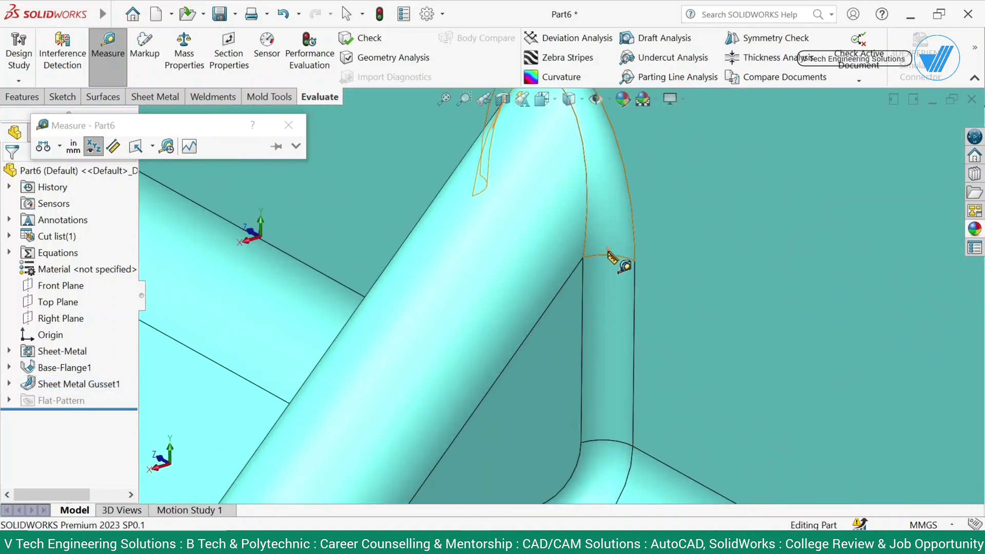
click(585, 285)
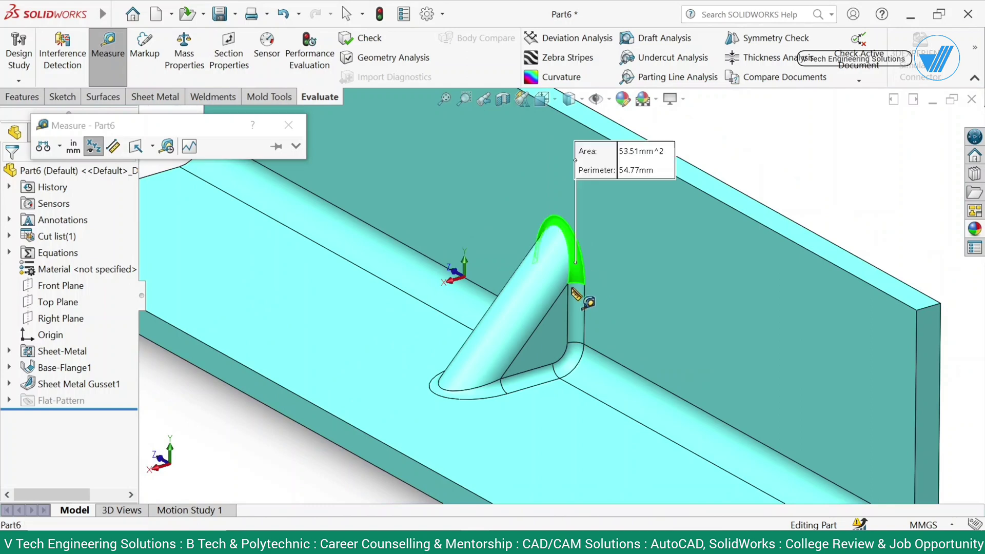
scroll(629, 283, down, 3)
middle_drag(579, 300, 567, 315)
scroll(567, 328, up, 5)
click(540, 349)
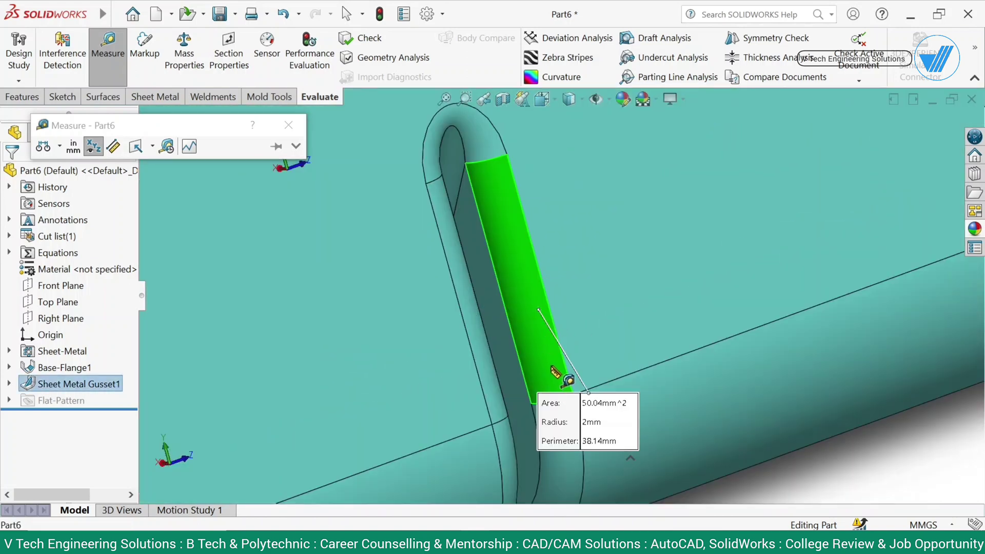
scroll(636, 328, down, 6)
key(Escape)
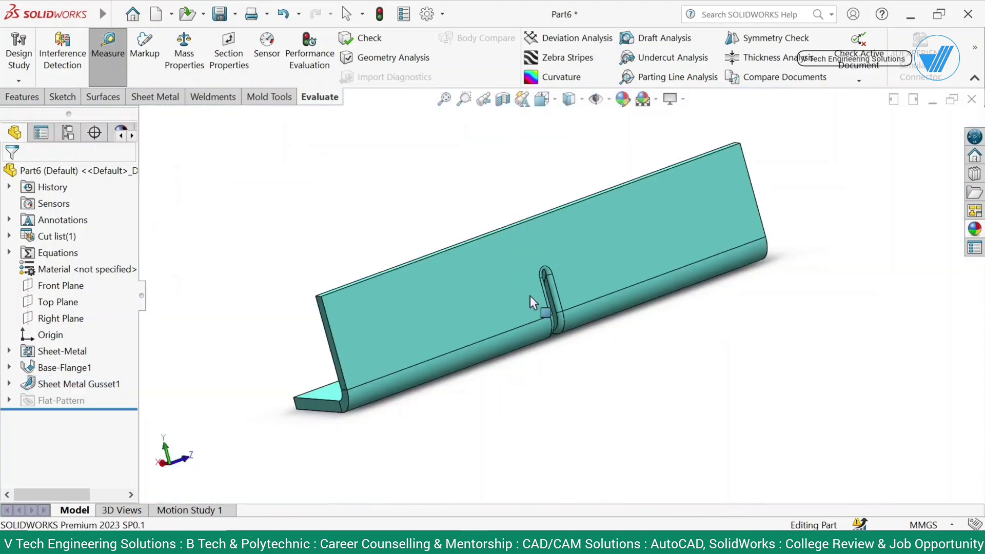
key(Escape)
middle_drag(531, 295, 539, 337)
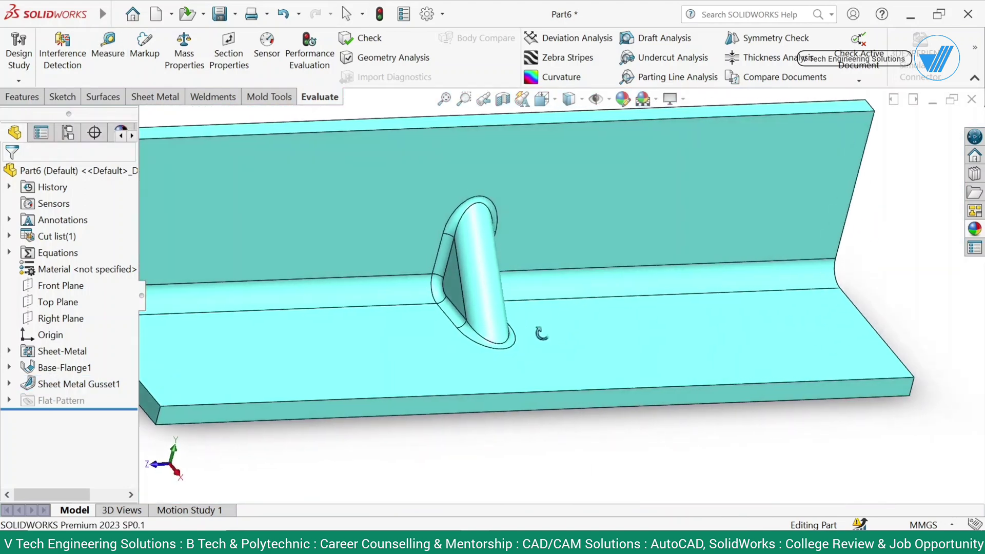
scroll(491, 303, down, 2)
middle_drag(491, 302, 786, 268)
scroll(787, 269, up, 1)
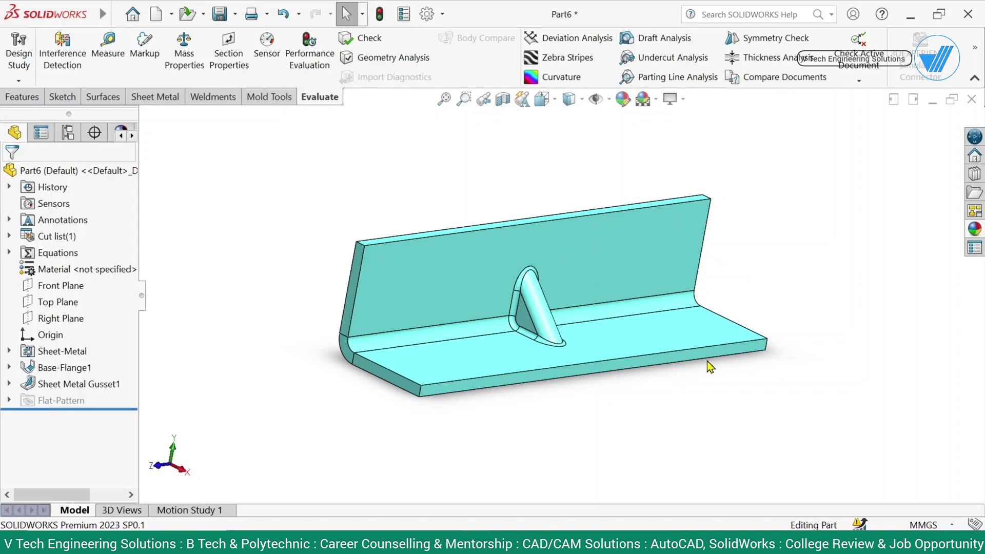
Start a linear pattern of the sheet metal gusset along the upright flange's long upper edge.
mouse_move(578, 384)
middle_down()
mouse_move(446, 396)
mouse_move(484, 369)
mouse_move(590, 378)
middle_up()
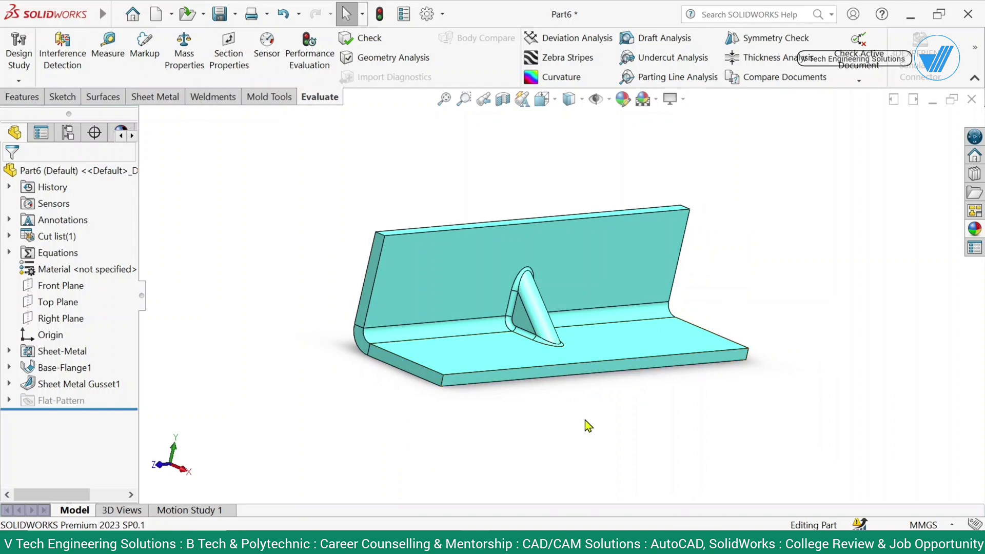
click(157, 99)
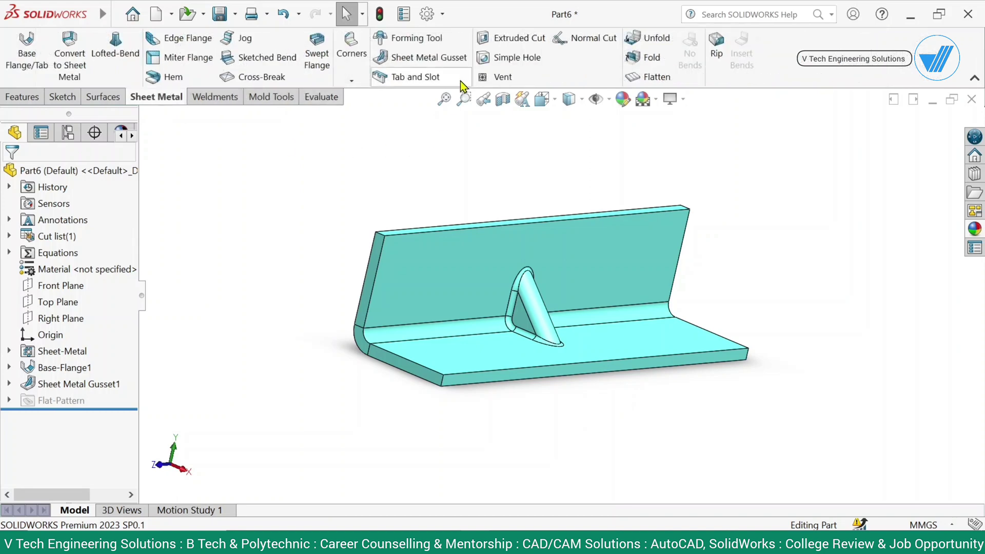
scroll(513, 318, down, 3)
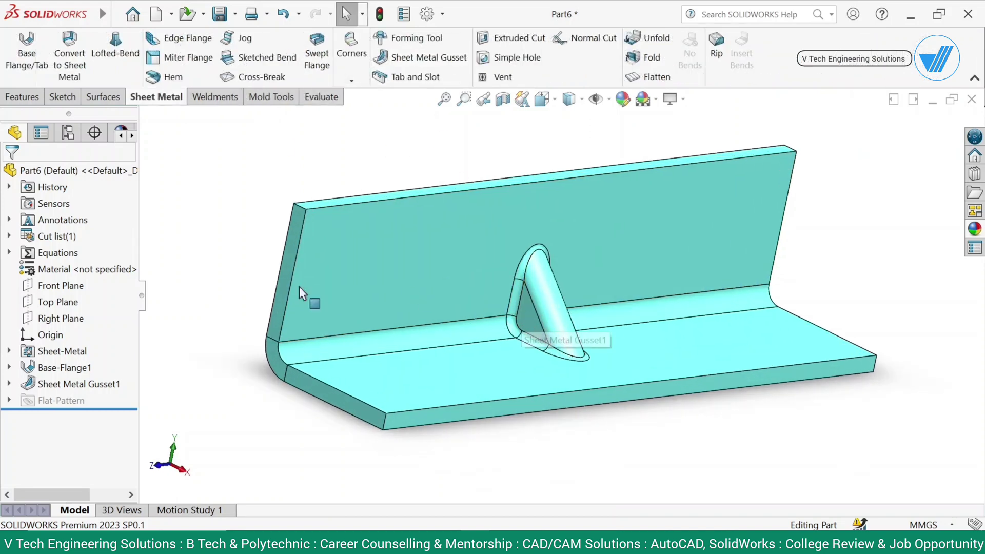
click(21, 97)
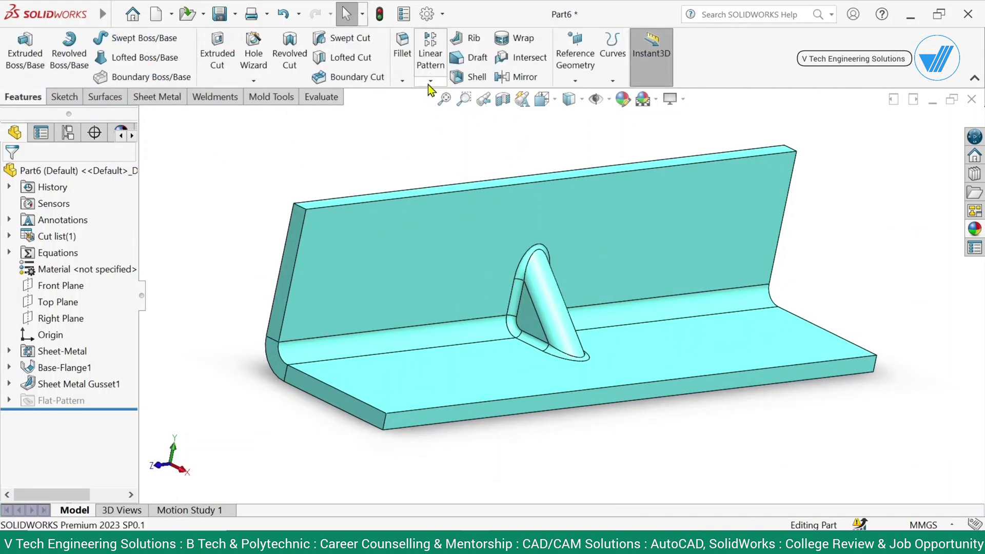
click(431, 81)
click(466, 98)
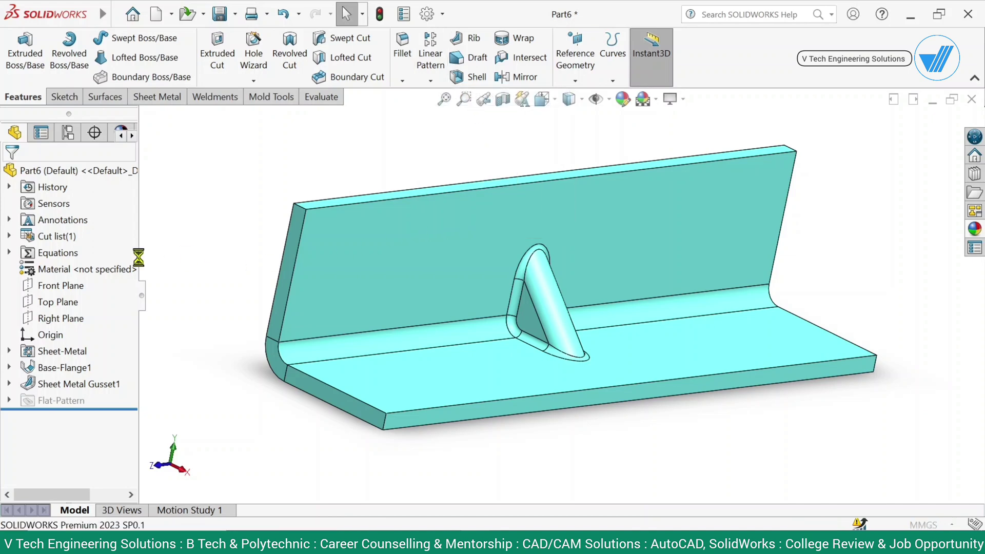
click(519, 184)
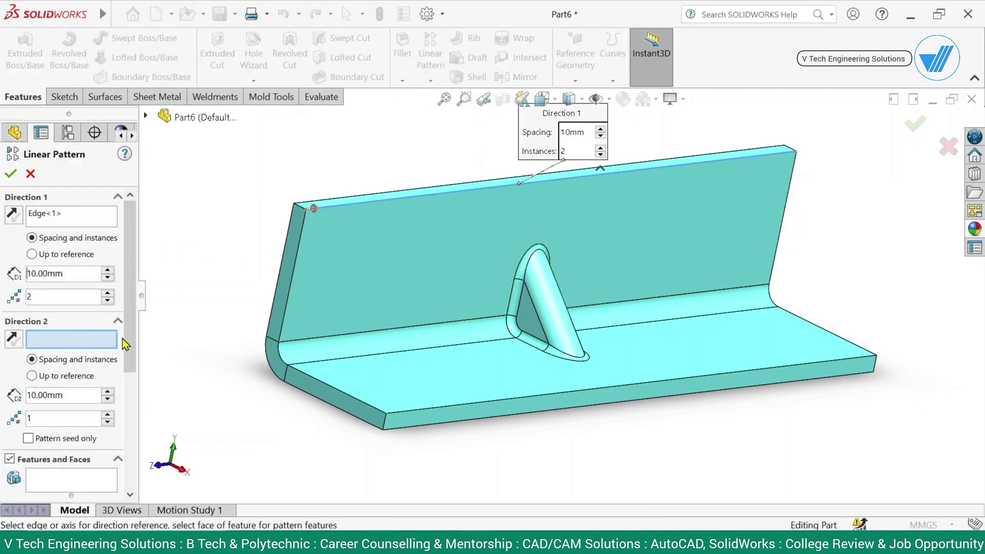
scroll(122, 338, down, 3)
click(72, 399)
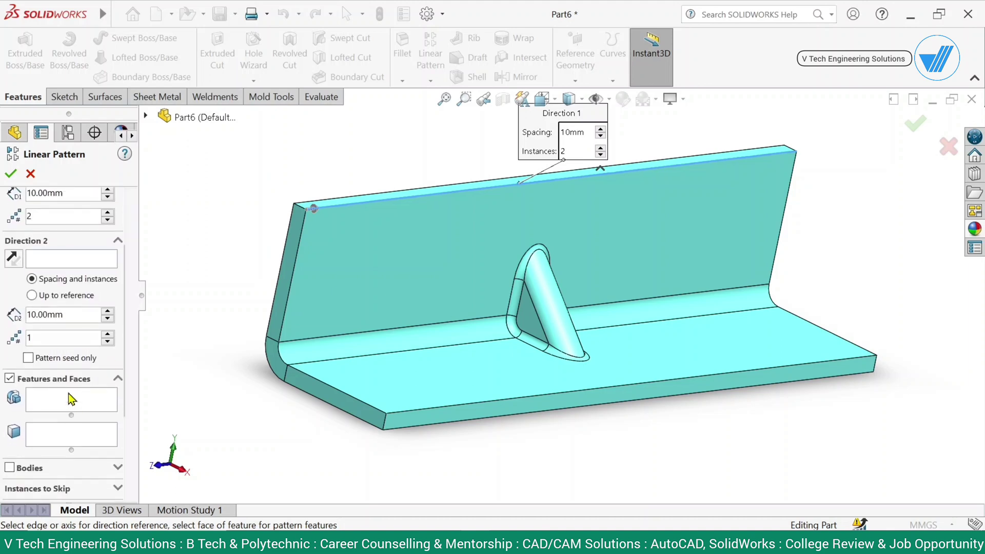
click(551, 332)
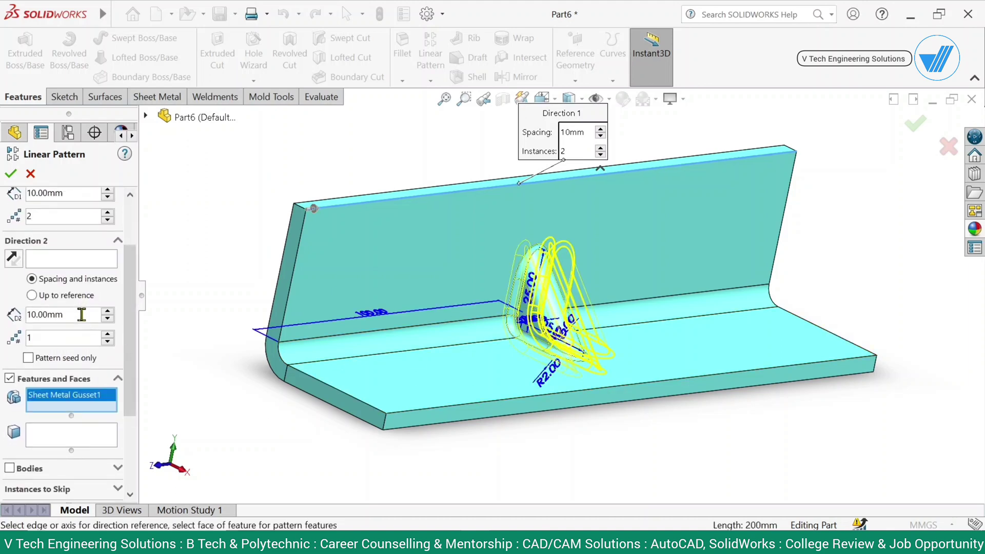
Set the gusset pattern to 26 mm spacing and 4 instances, and create it.
scroll(121, 302, up, 3)
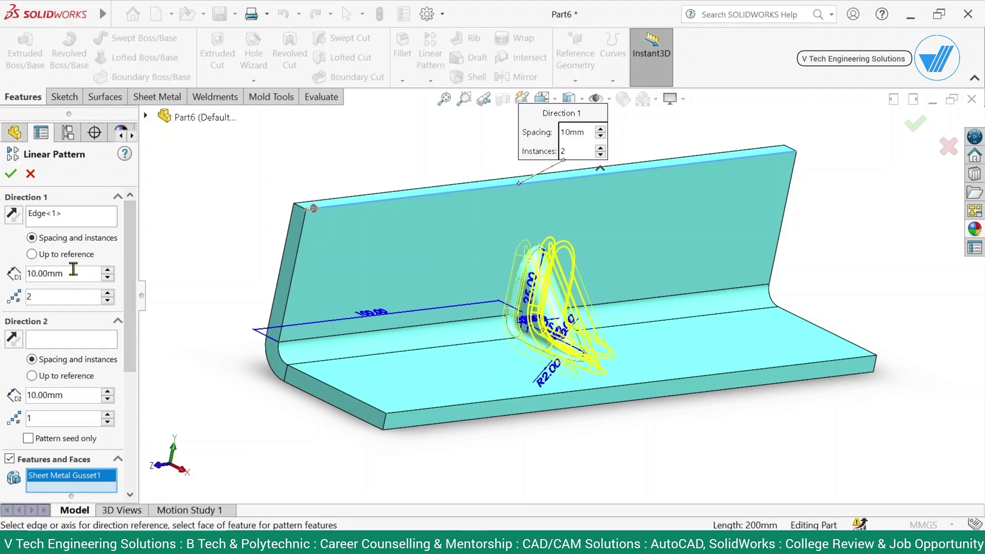
text(26)
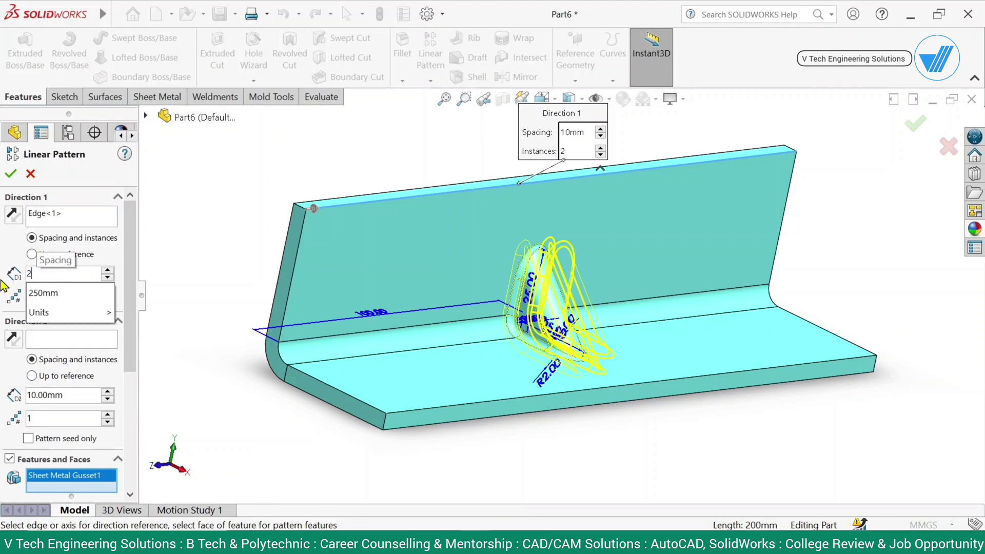
key(Return)
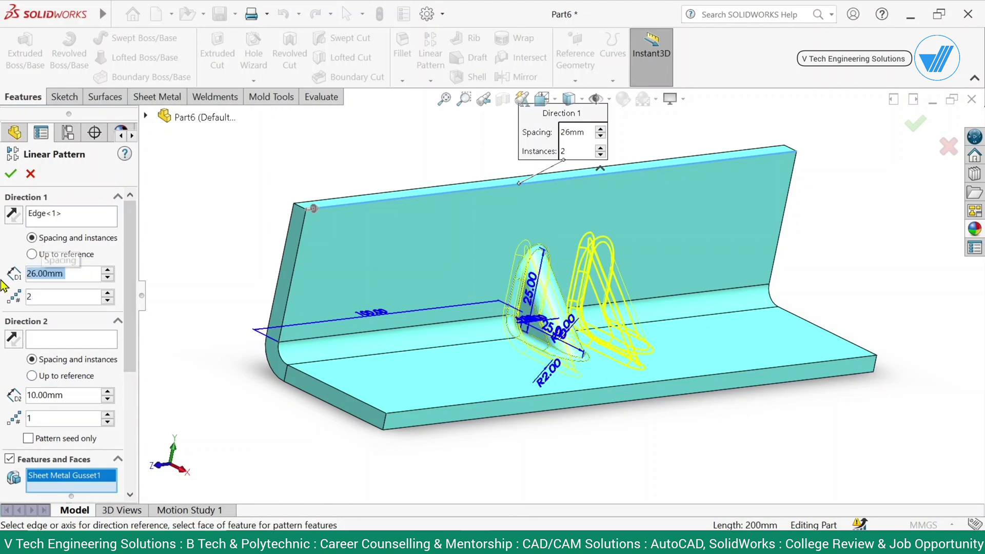
click(107, 295)
click(107, 294)
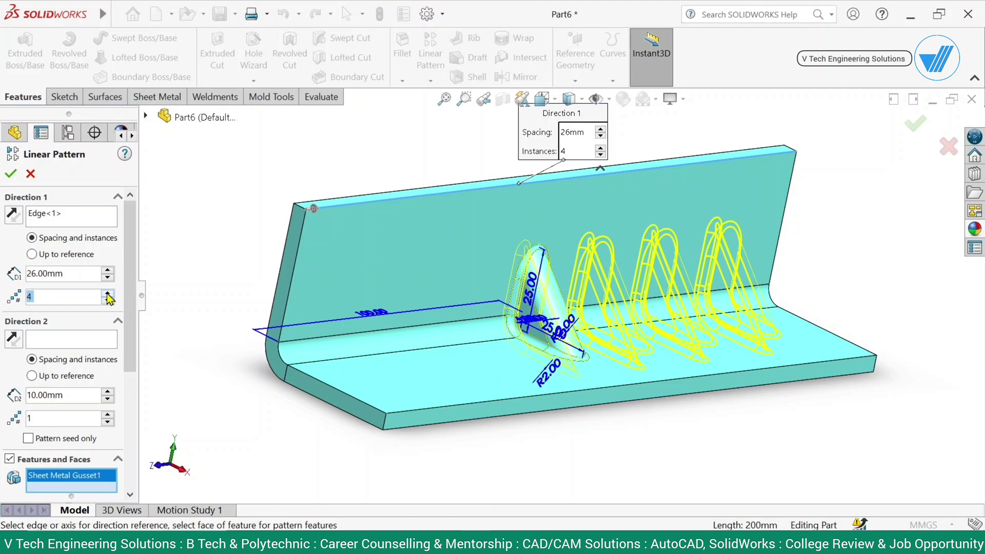
click(9, 176)
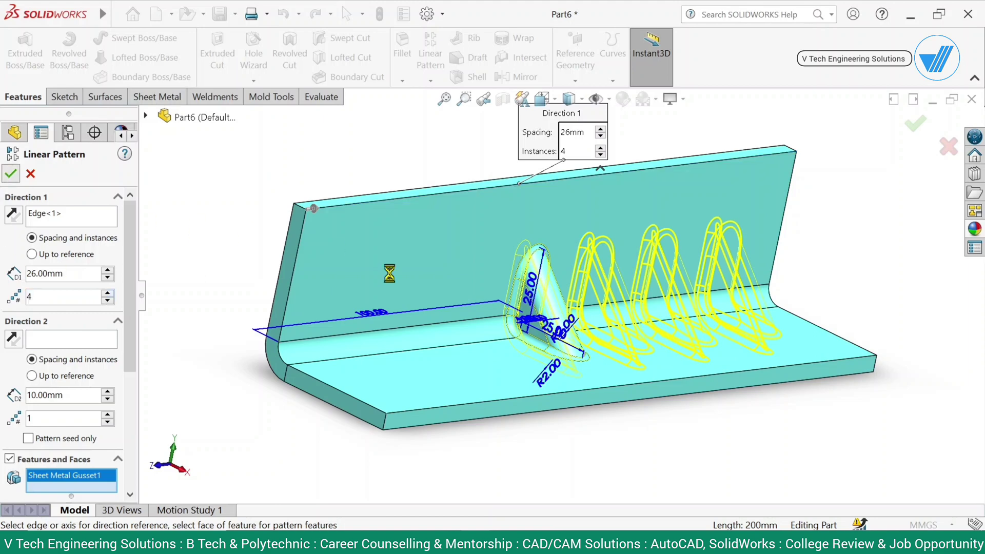
click(889, 328)
middle_drag(889, 329, 767, 348)
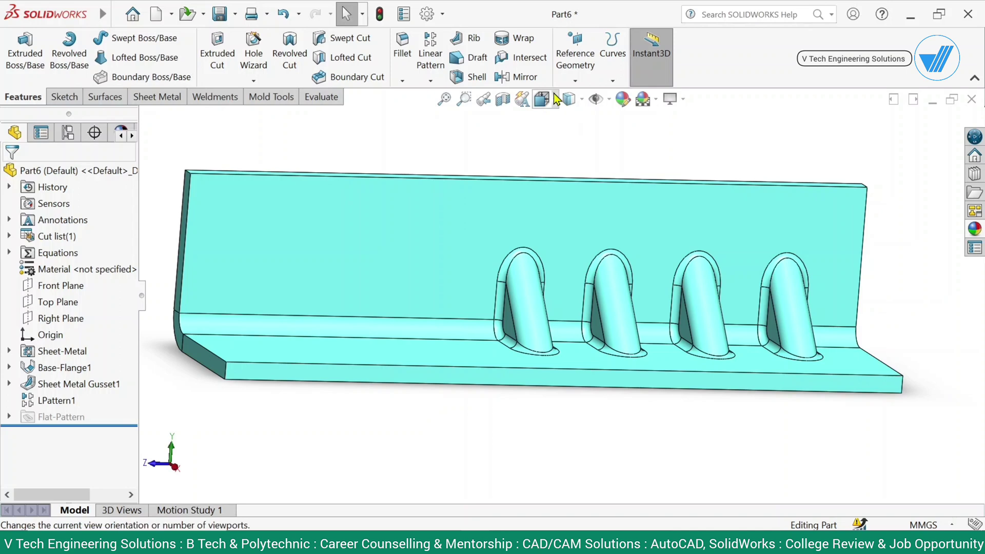
click(430, 81)
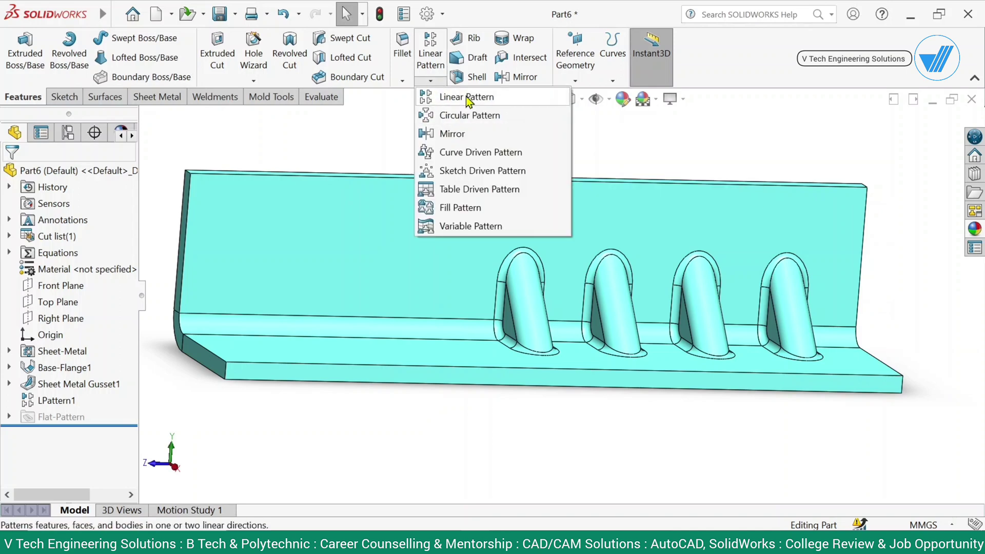
middle_drag(519, 273, 799, 243)
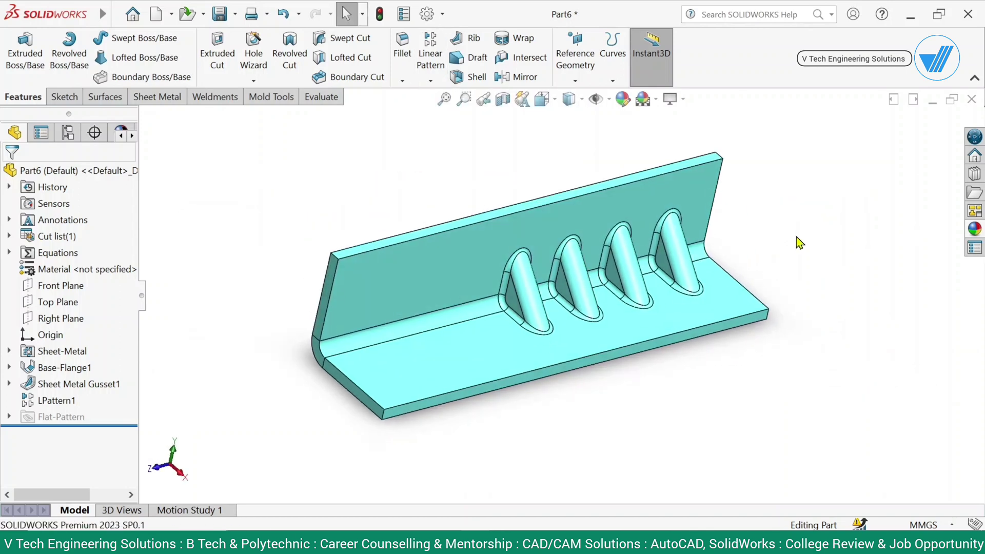
middle_drag(709, 258, 827, 278)
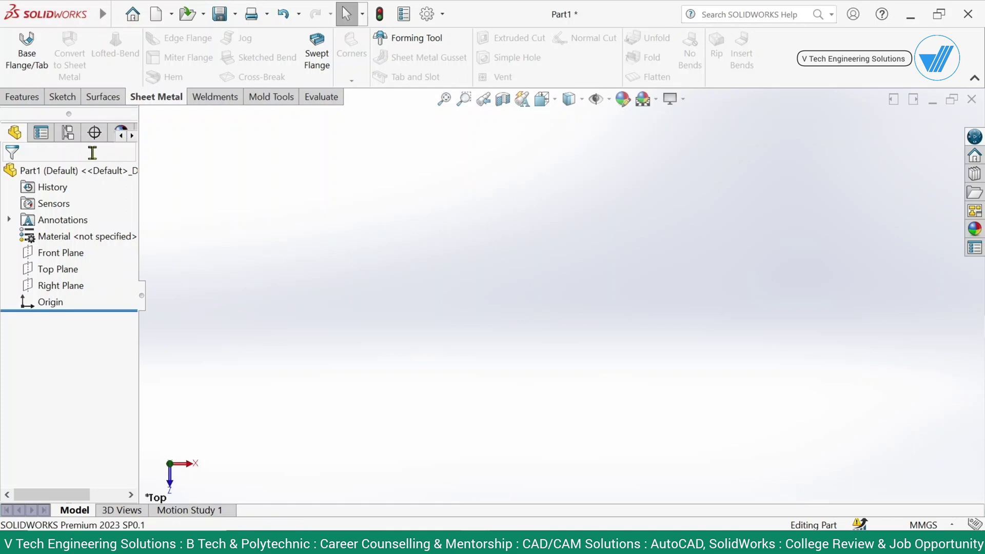
Start a sketch on the Top Plane of the new part and draw a center rectangle about 181 mm wide from the origin.
click(62, 269)
click(69, 247)
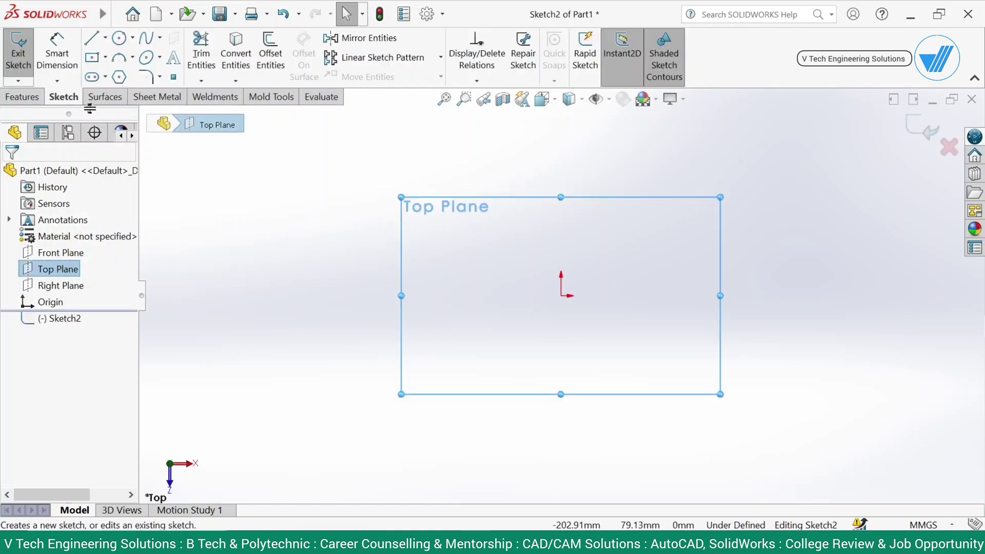
click(96, 62)
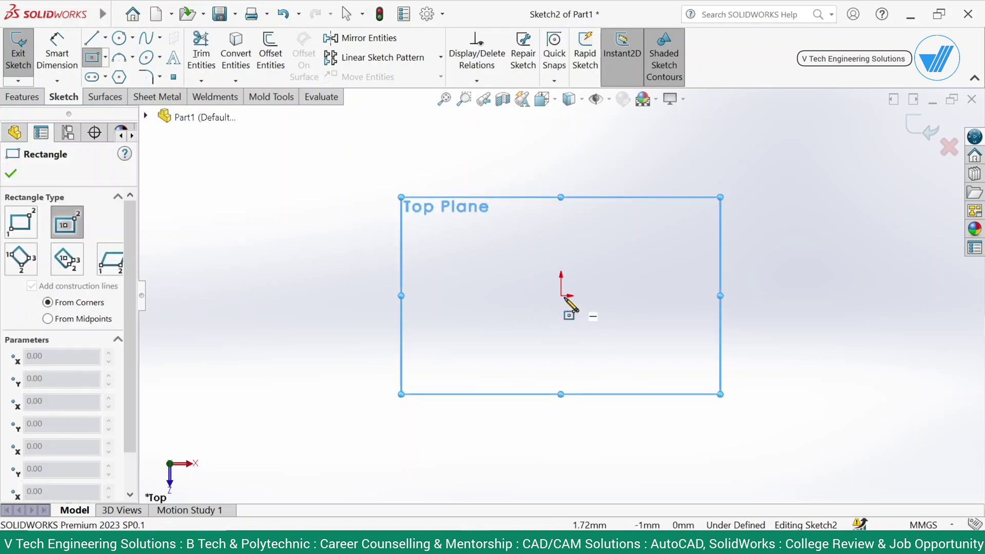
click(561, 296)
click(399, 172)
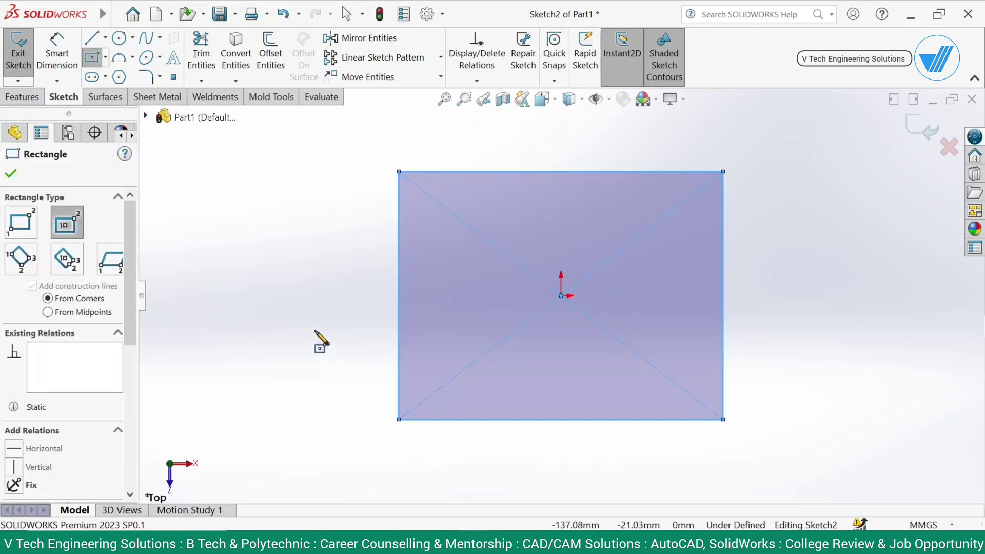
Dimension the rectangle's width and height to 500 mm each, and end the dimensioning.
click(516, 172)
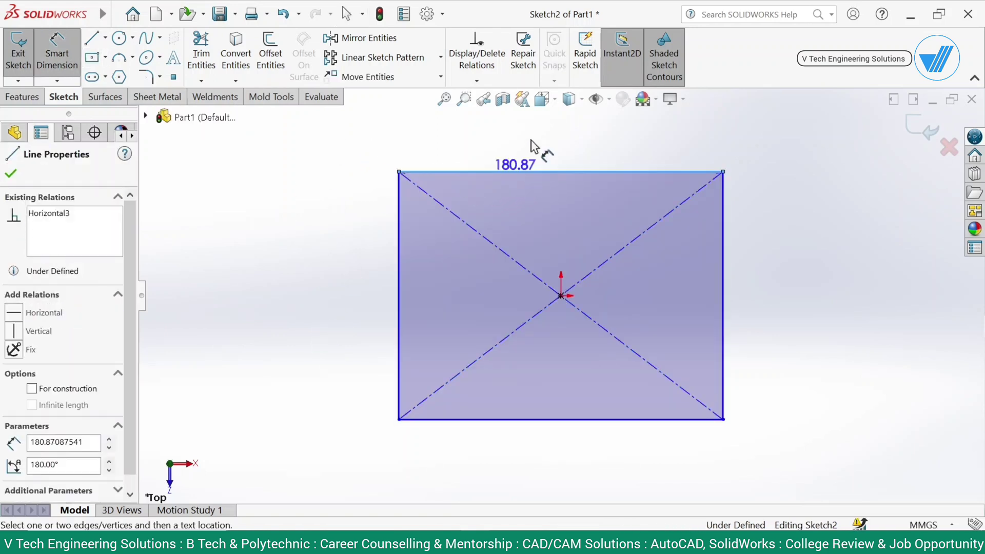
click(532, 139)
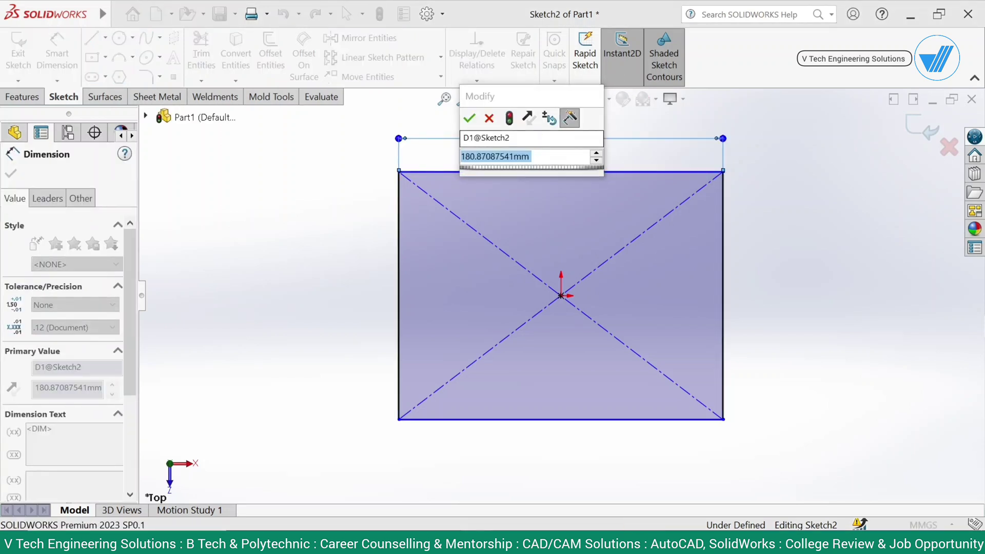
text(500)
key(Return)
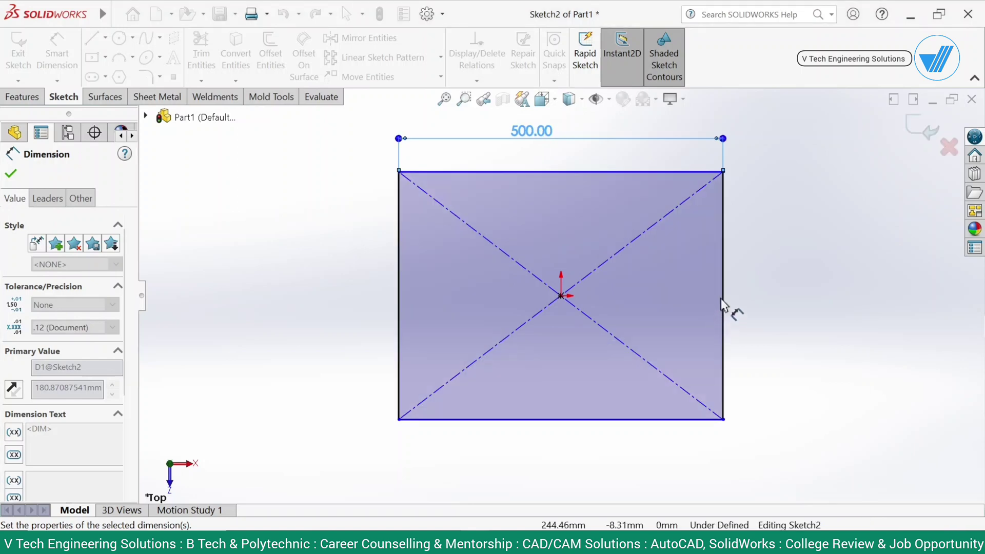
click(723, 297)
click(766, 296)
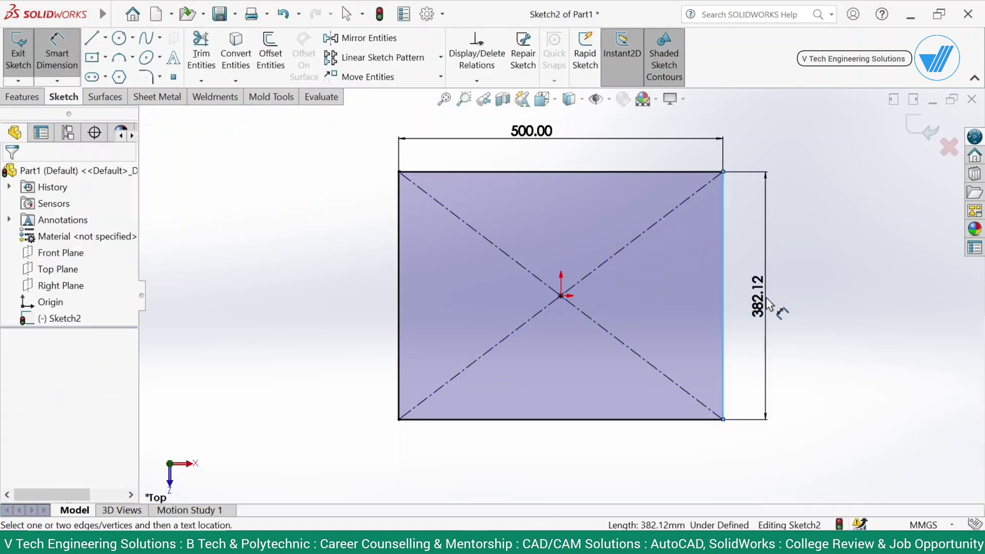
text(500)
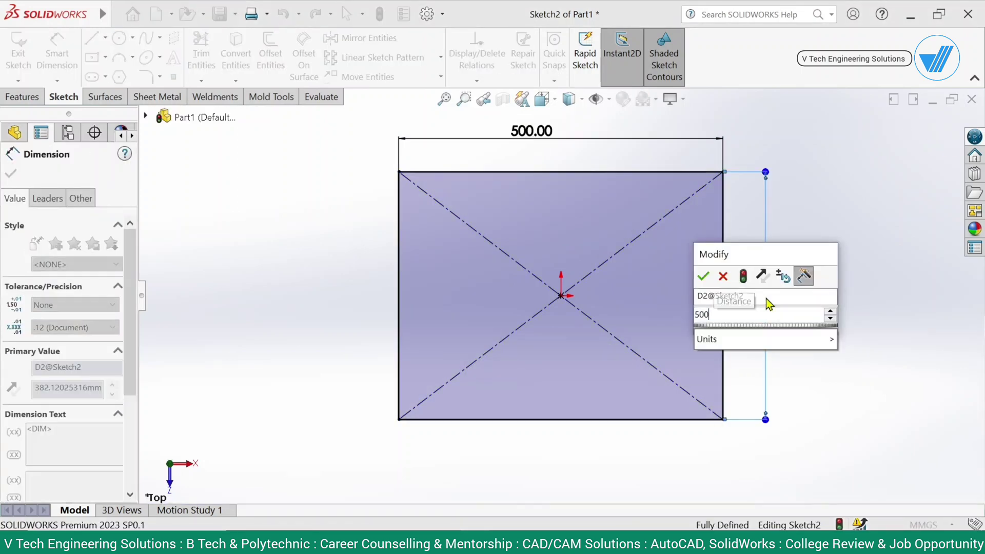
key(Return)
key(Escape)
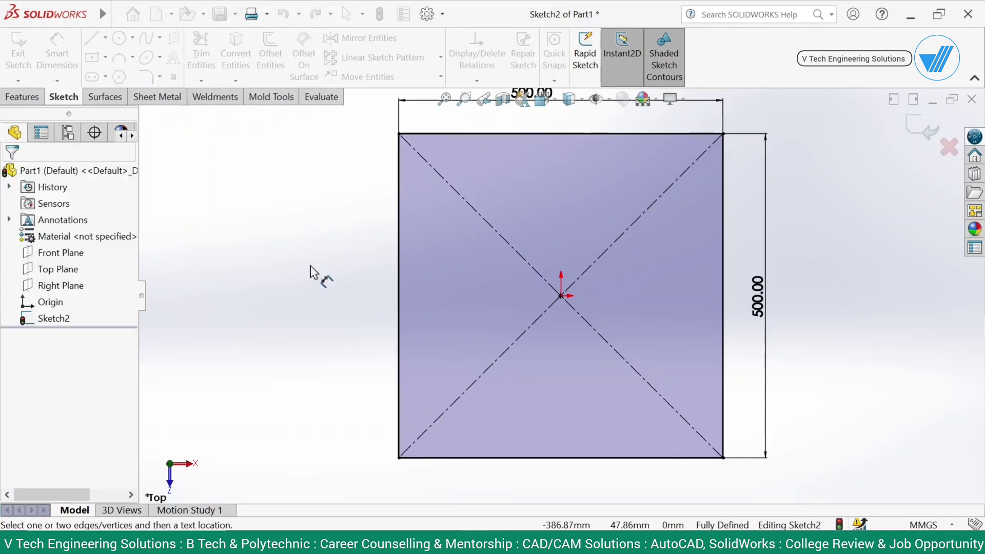
right_click(310, 266)
click(339, 313)
key(z)
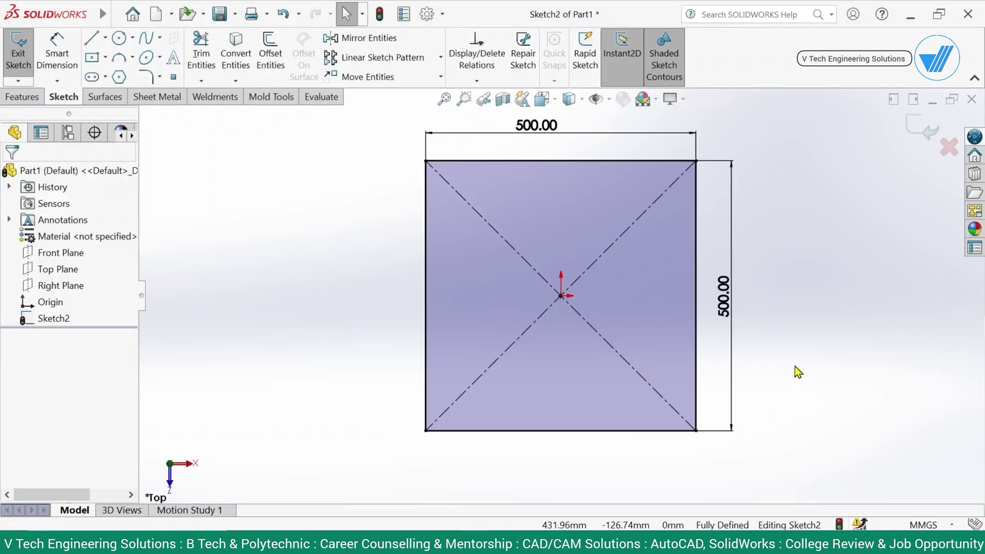
Draw a vertical line about 294 mm long from the origin down past the square's lower edge.
click(93, 39)
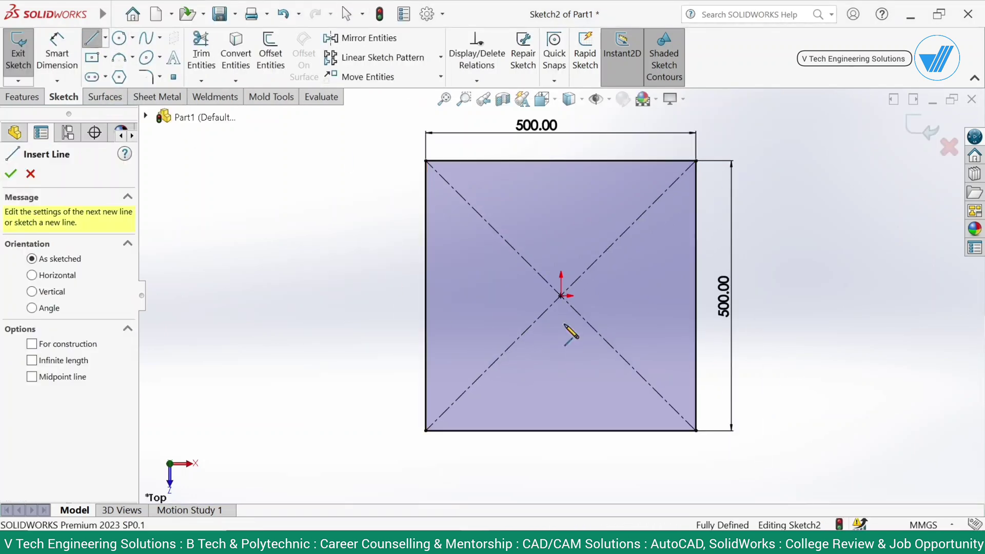
click(561, 295)
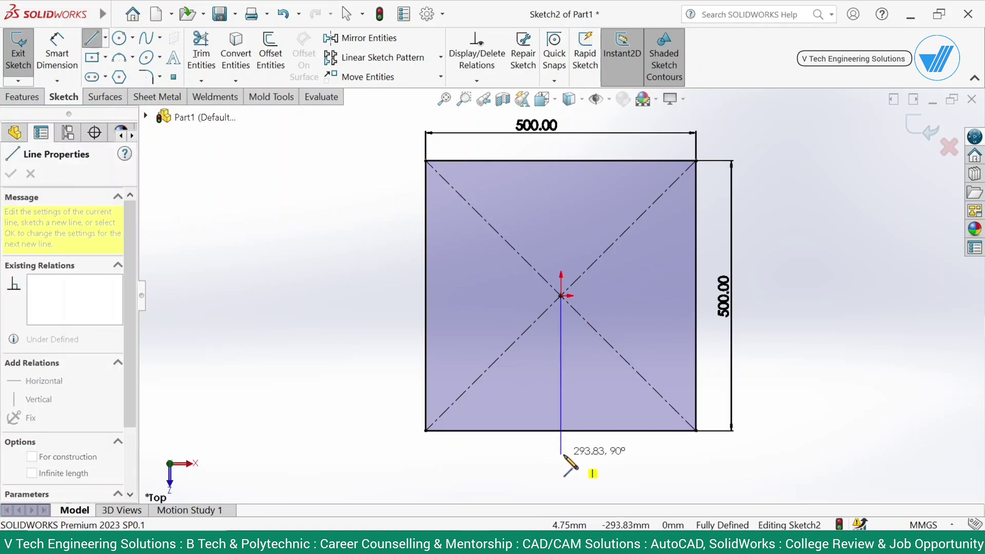
click(561, 455)
right_click(579, 372)
click(610, 374)
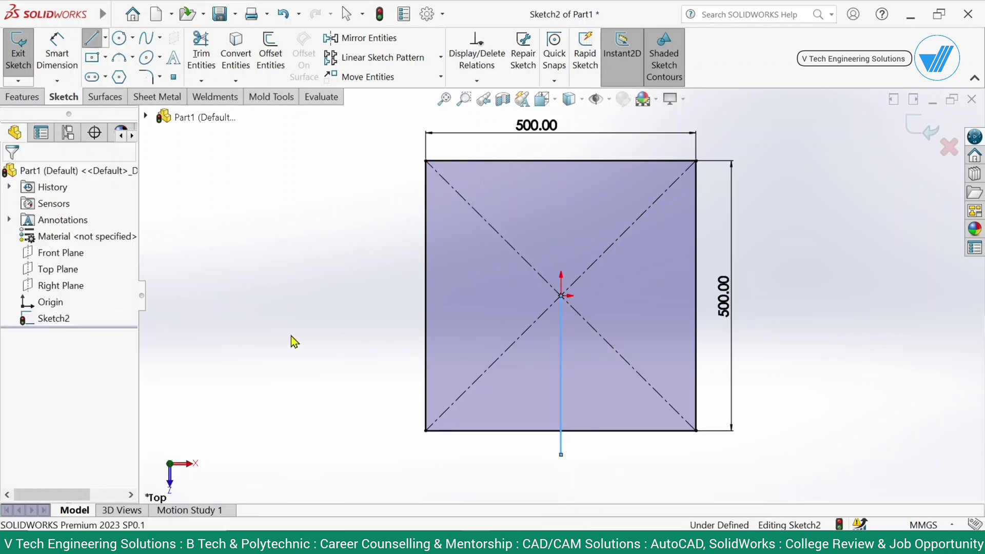
Offset the vertical line 1 mm to both sides, with the base geometry set as construction.
click(270, 53)
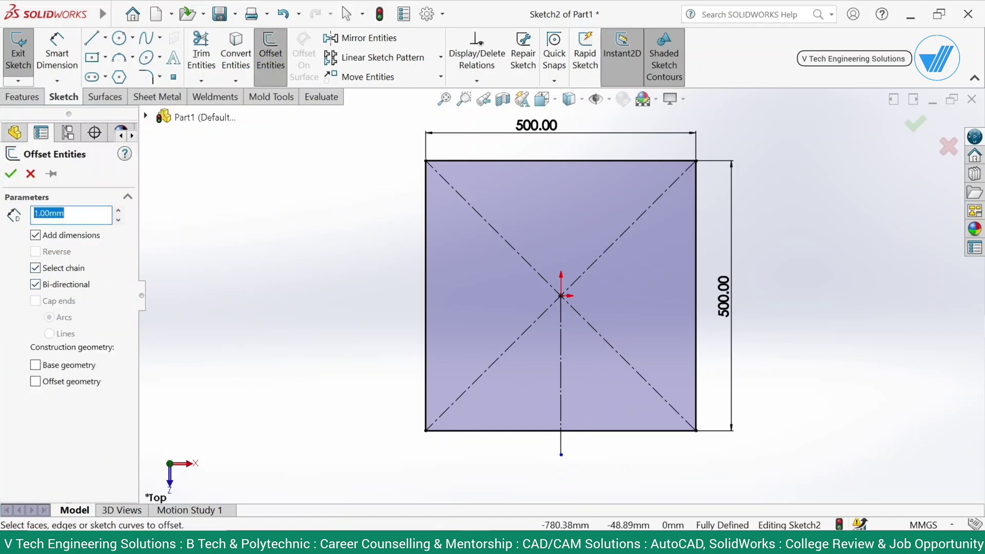
click(561, 441)
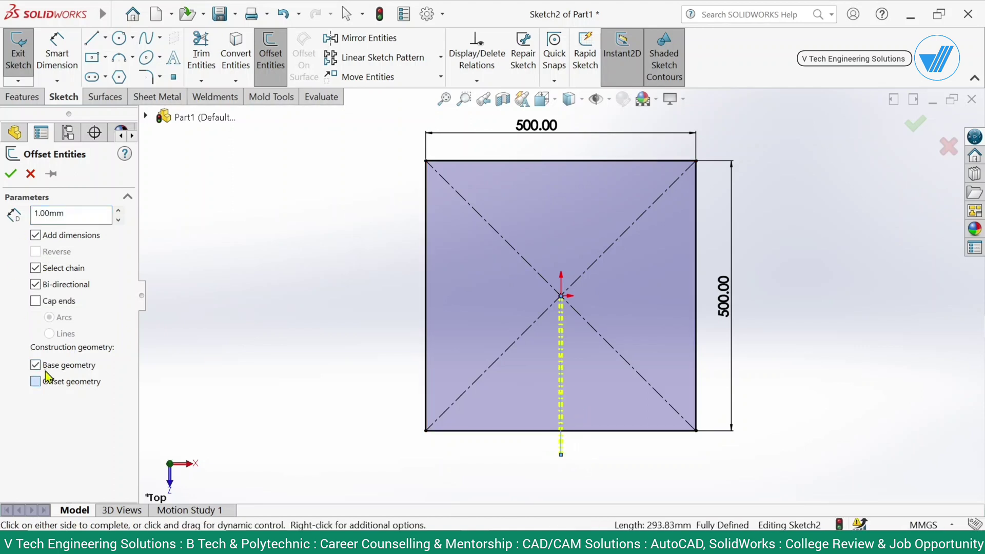
click(12, 174)
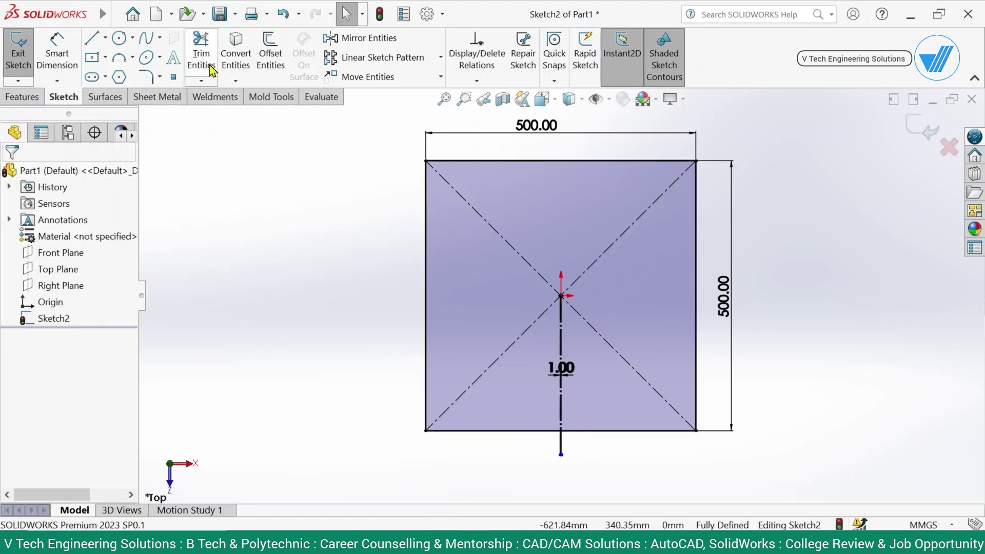
Trim the 500 mm square's lower edge between the two offset lines and exit the sketch.
click(201, 53)
scroll(590, 448, down, 10)
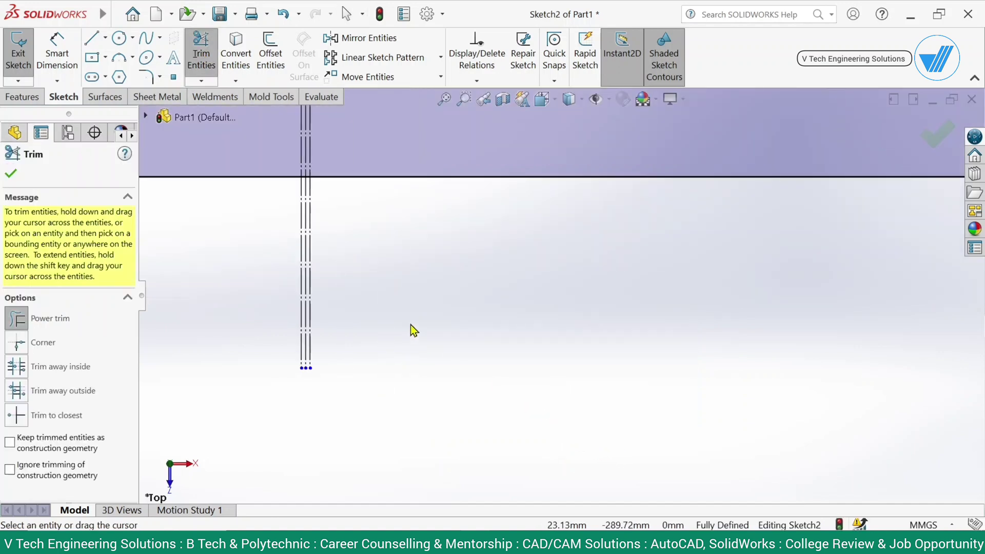
scroll(567, 361, down, 5)
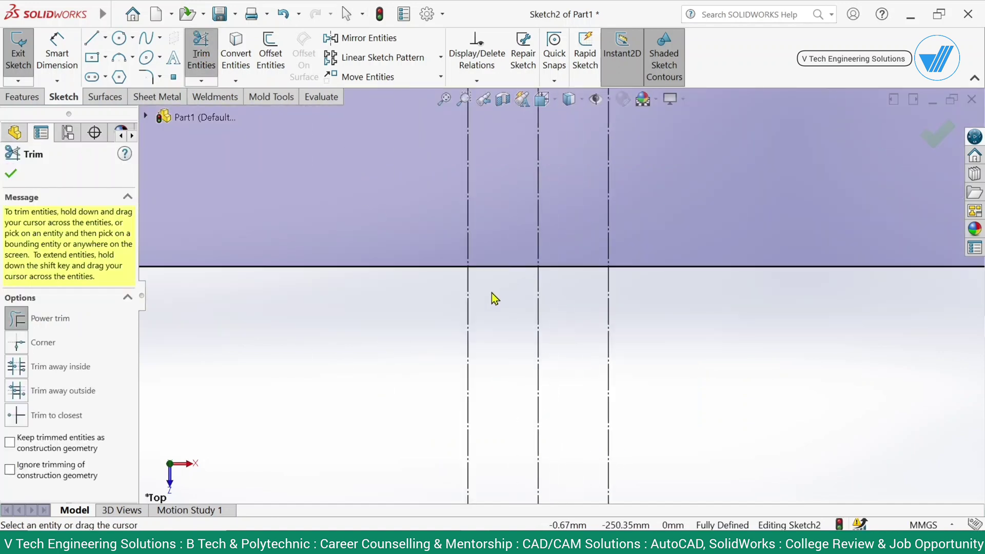
click(503, 268)
drag(562, 321, 578, 252)
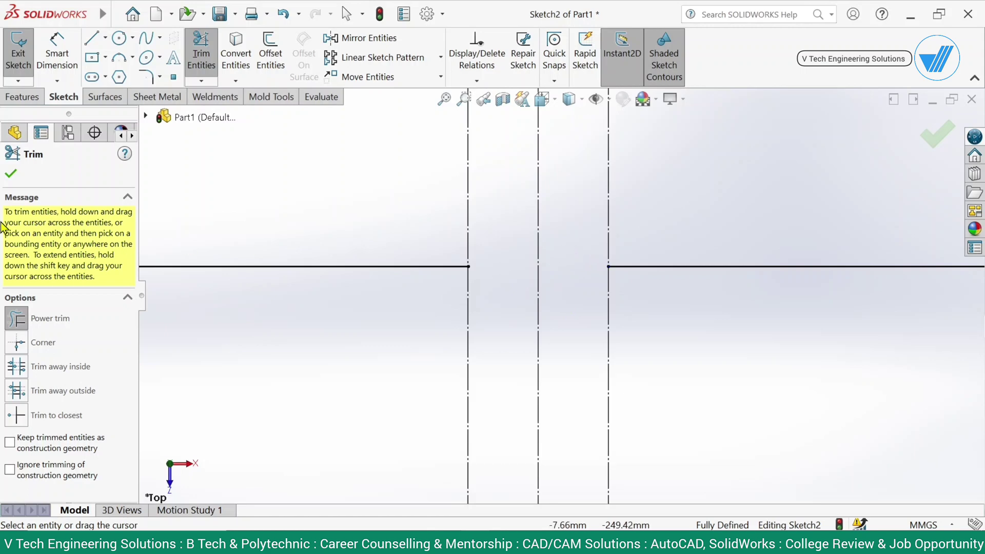
click(10, 175)
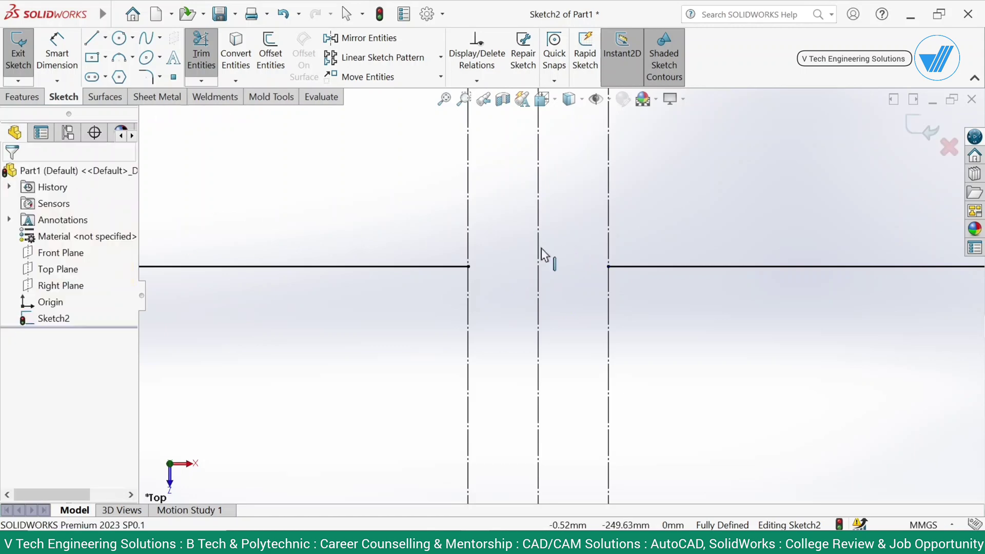
key(ctrl+b)
Create a reference plane offset 250 mm above the Top Plane.
click(586, 79)
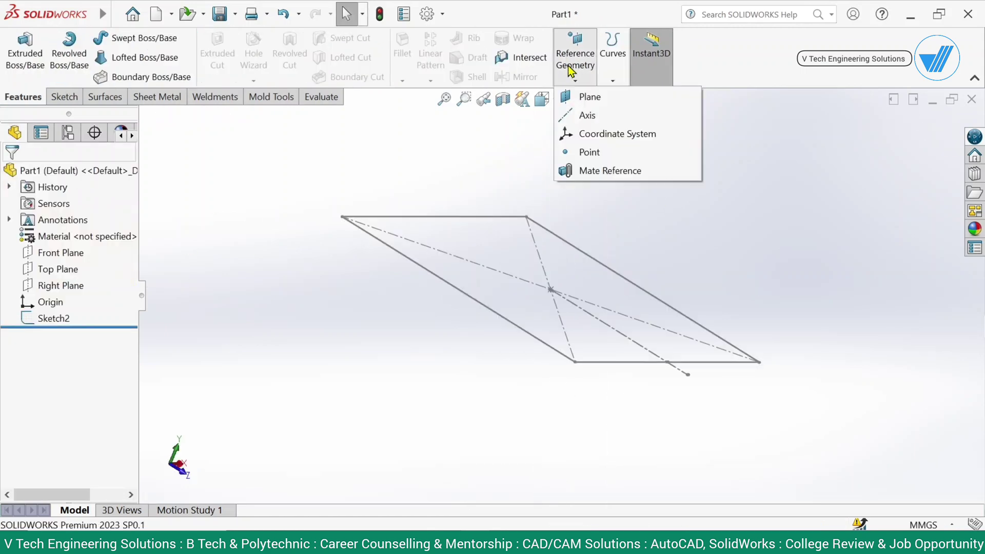
click(595, 97)
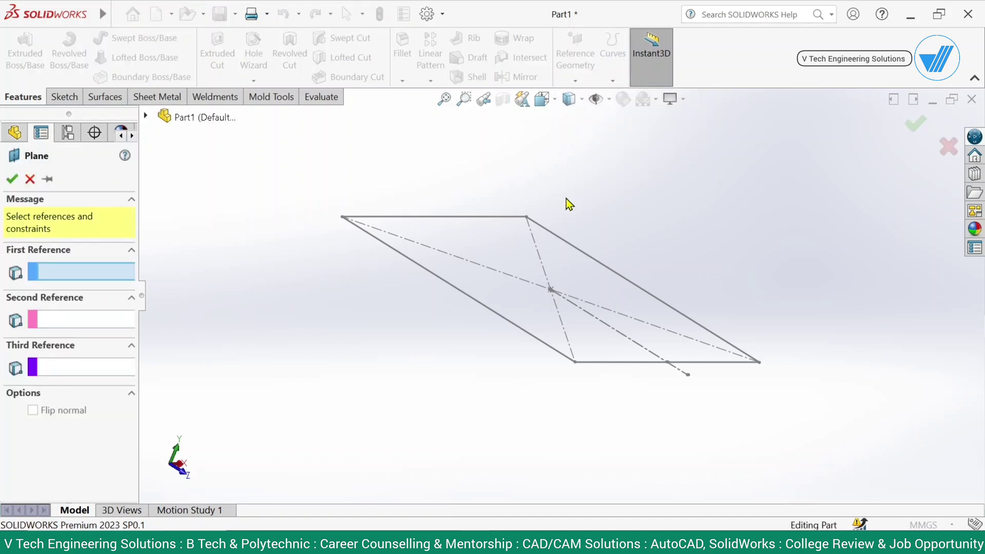
click(145, 117)
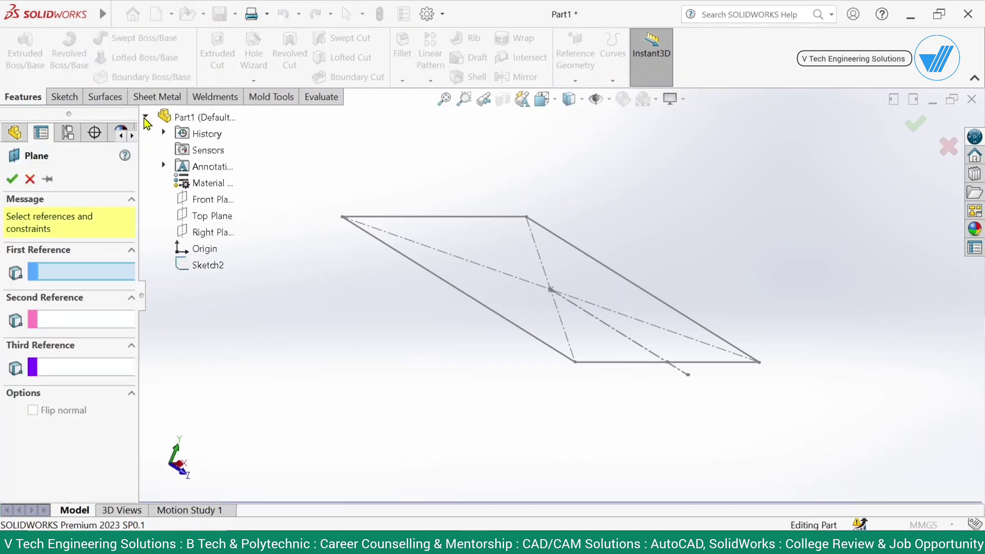
click(224, 215)
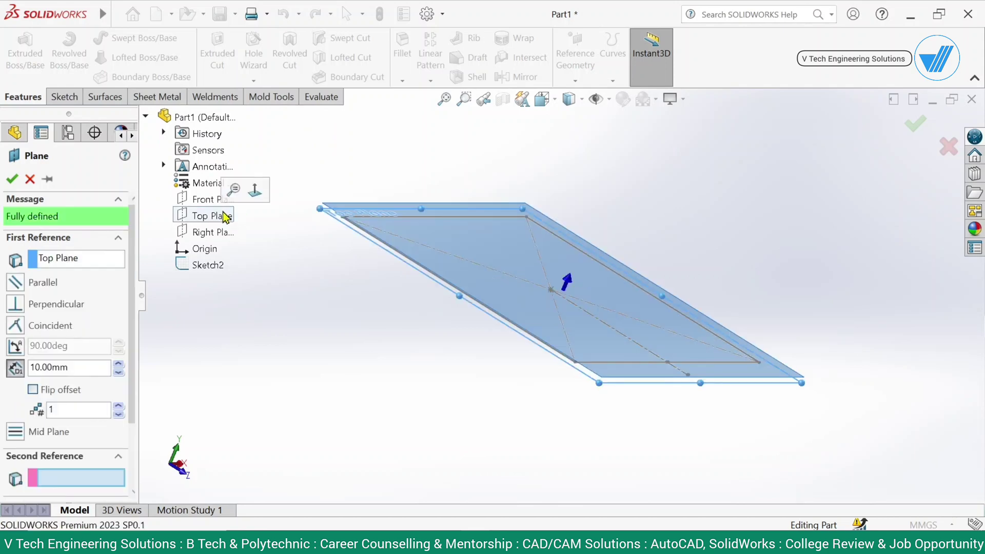
drag(73, 367, 1, 362)
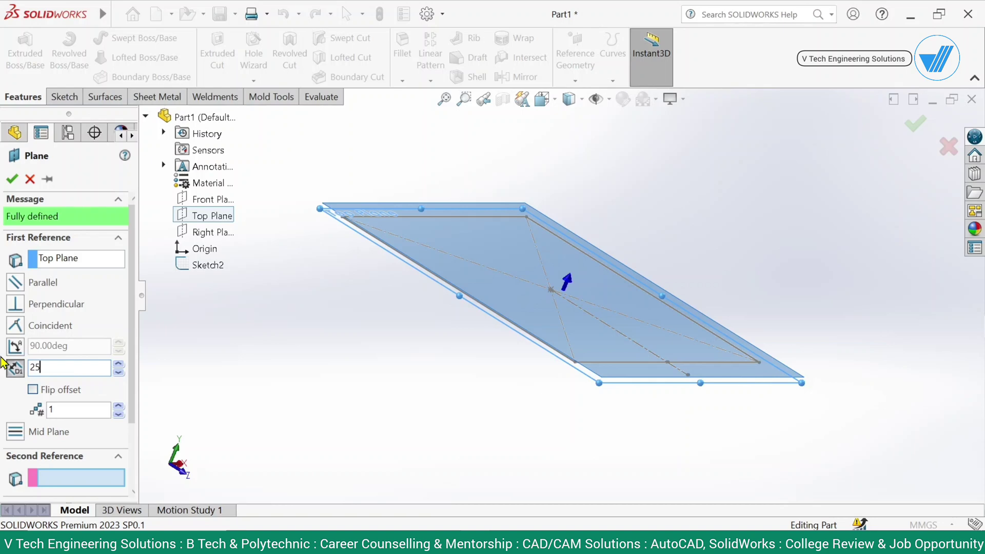
key(Return)
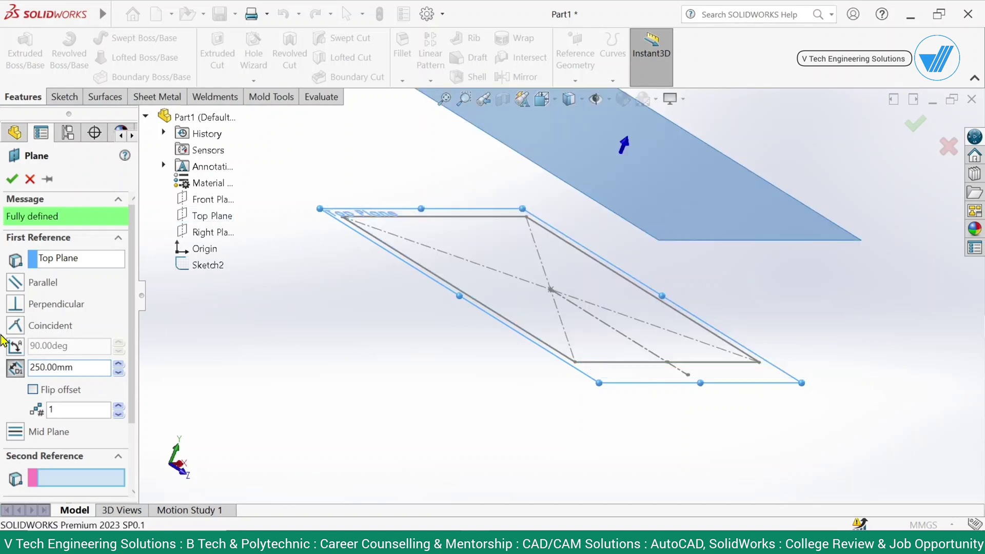
click(12, 179)
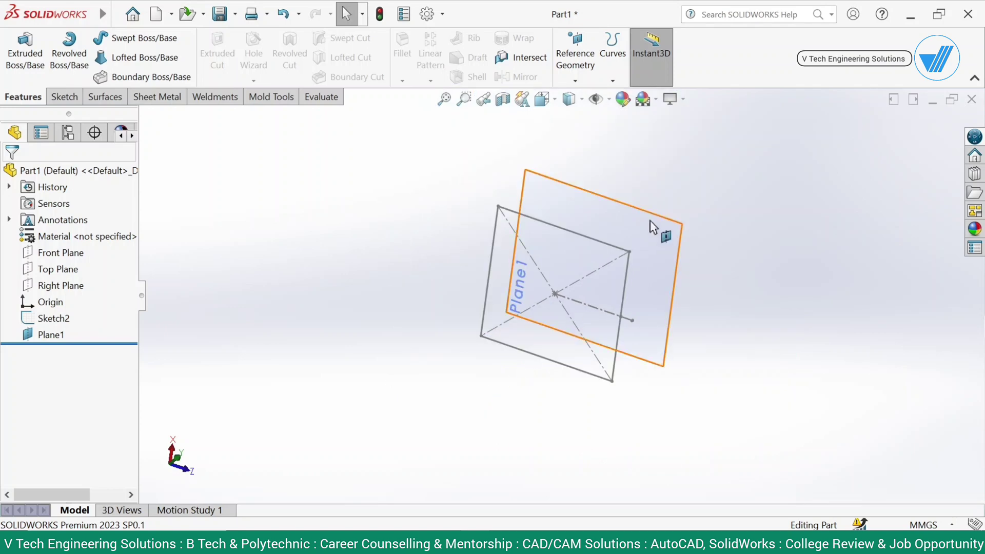
Start a sketch on the new offset plane and draw a center rectangle about 352 mm high from the origin.
click(650, 220)
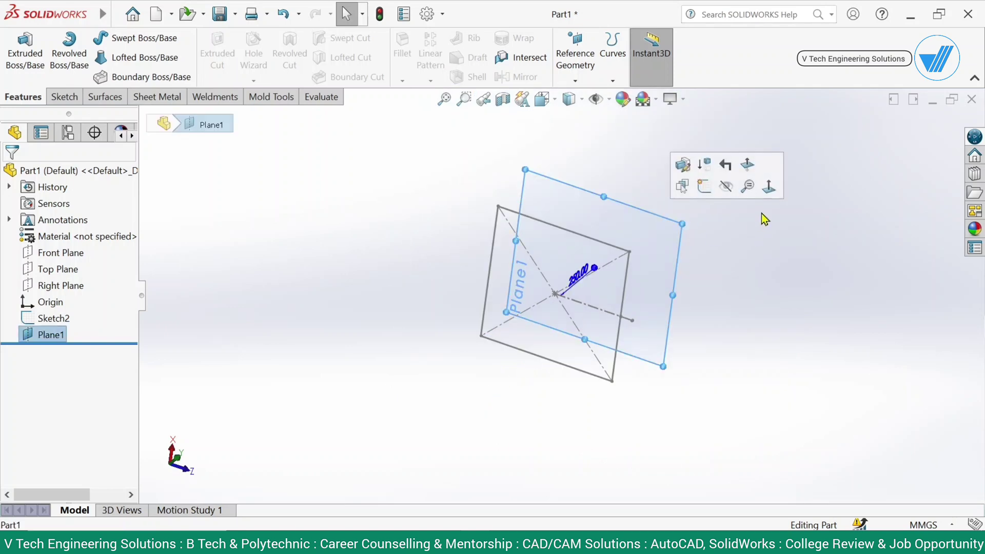
click(771, 185)
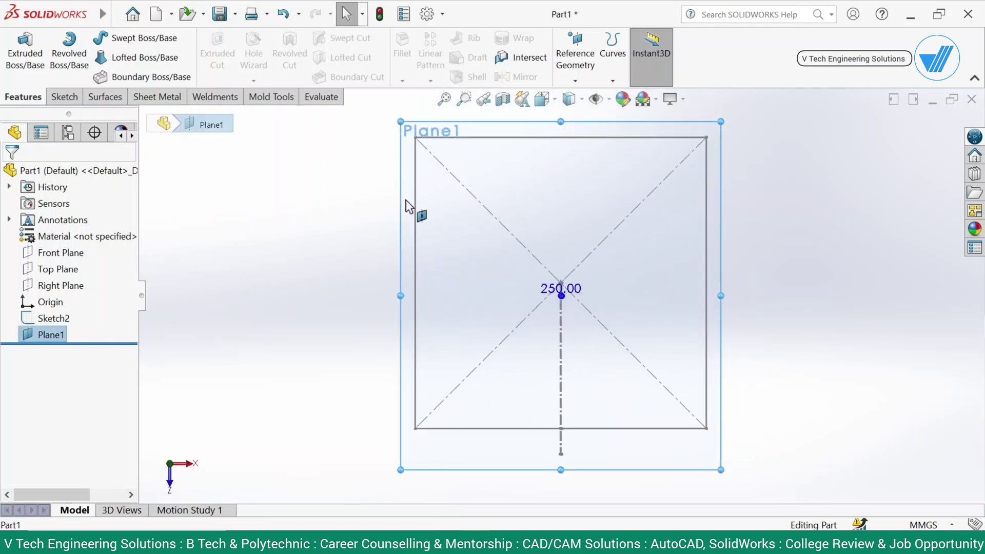
right_click(405, 205)
click(440, 158)
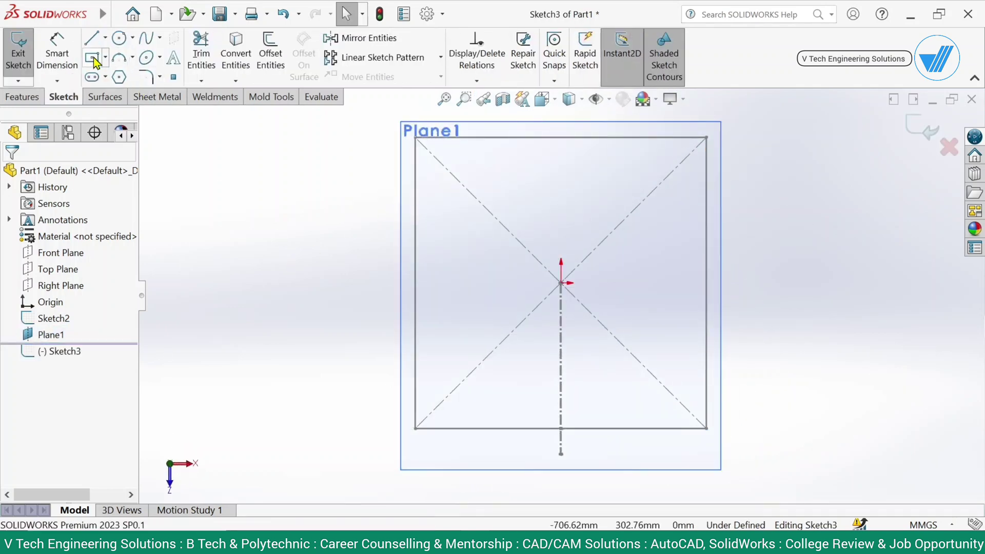
click(561, 283)
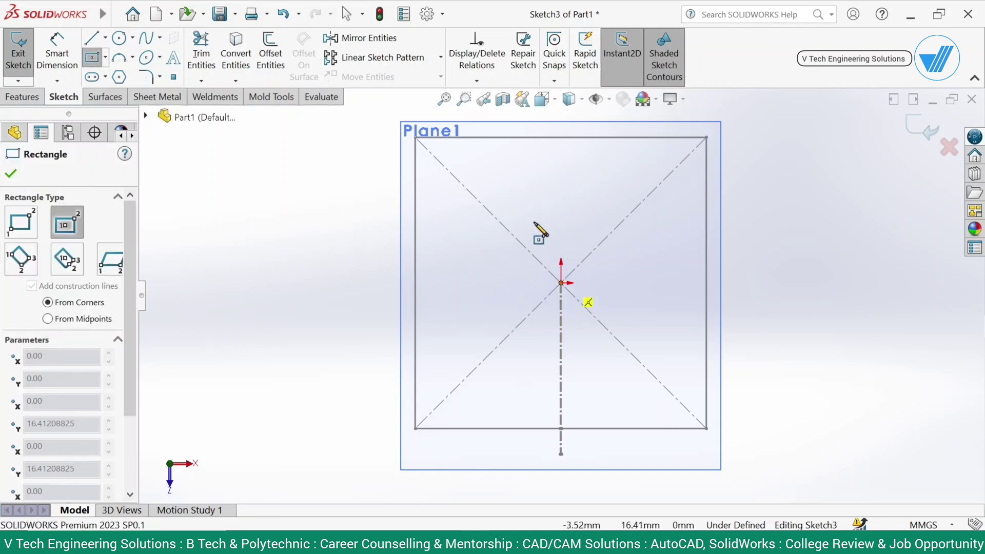
click(481, 181)
key(Escape)
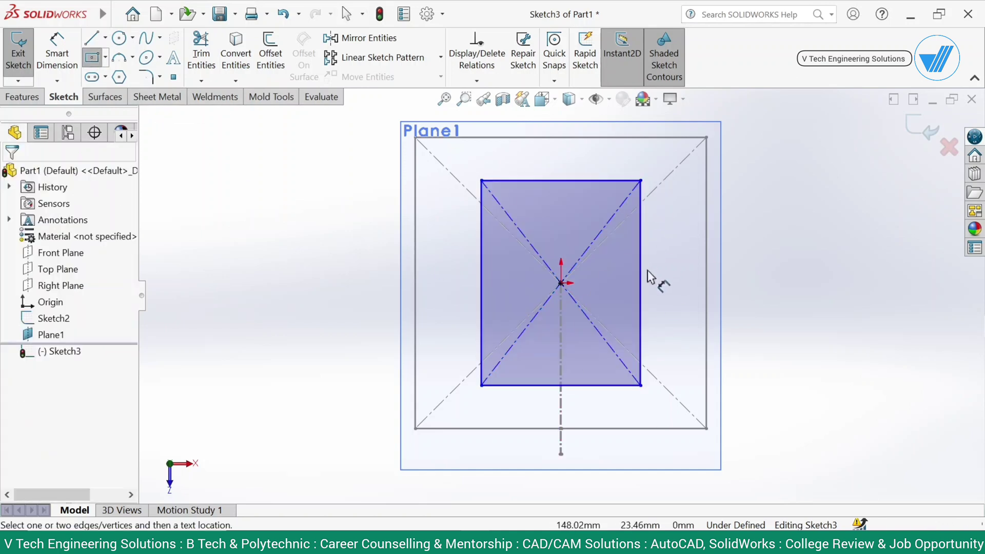
Dimension the upper rectangle's height and width to 250 mm each, and end the dimensioning.
key(d)
click(641, 286)
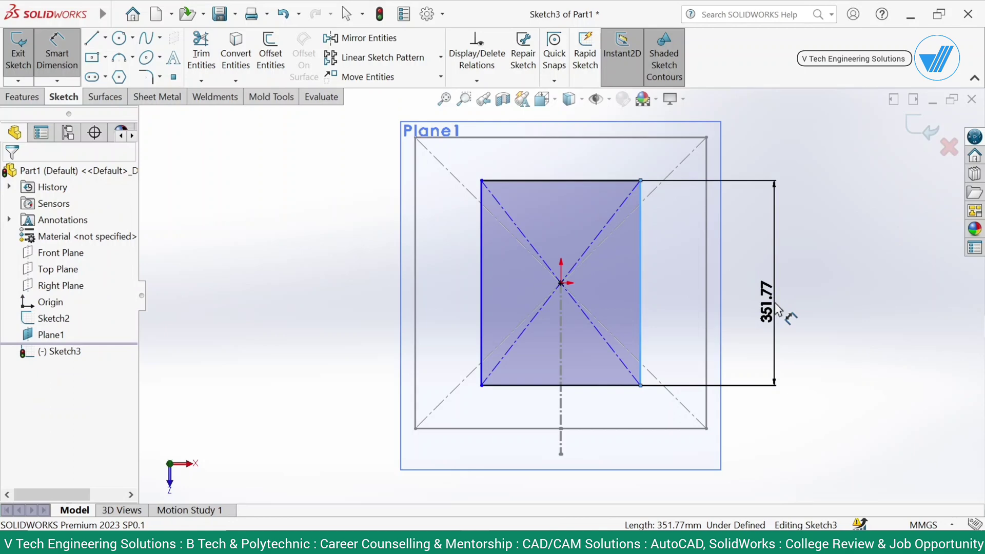
click(777, 309)
text(250)
key(Return)
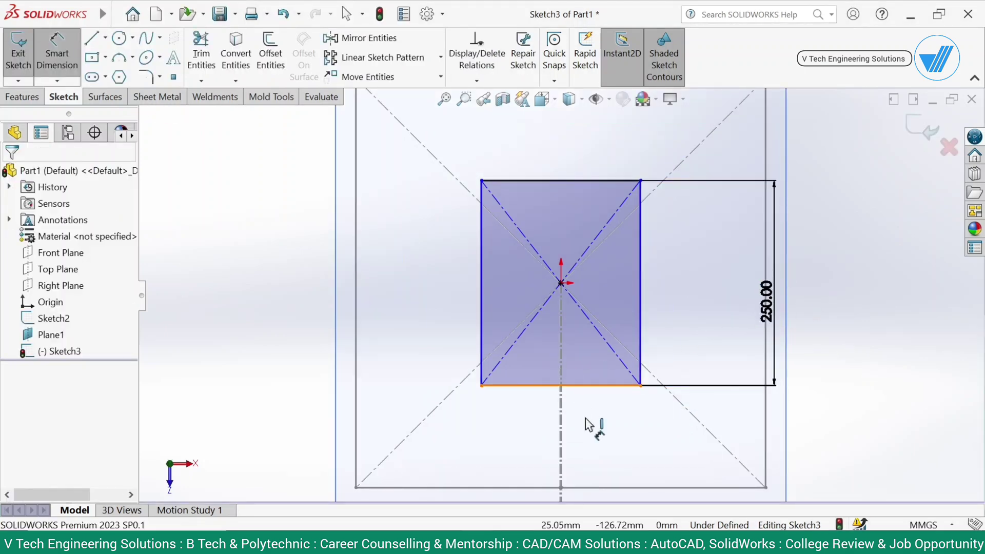
click(589, 385)
click(589, 426)
text(2)
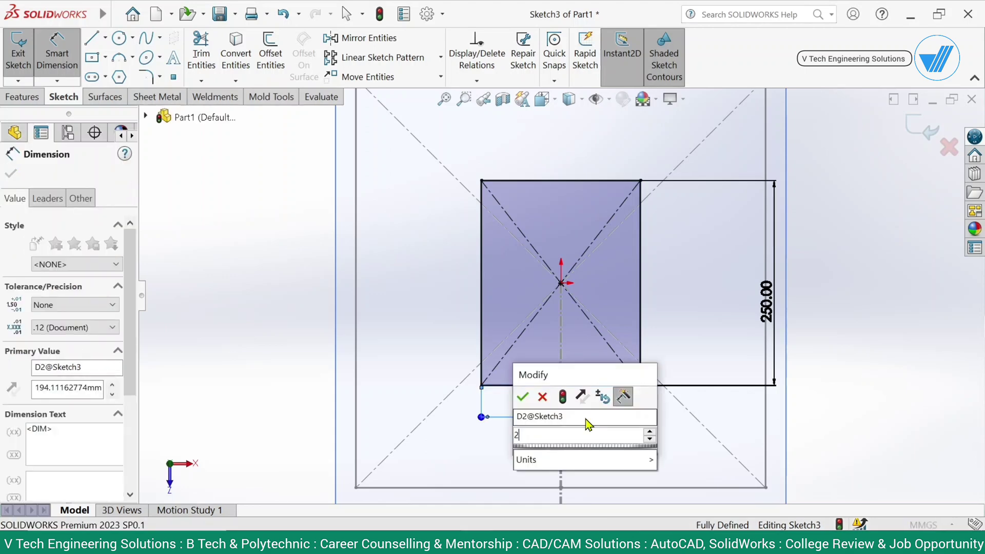
text(50)
key(Return)
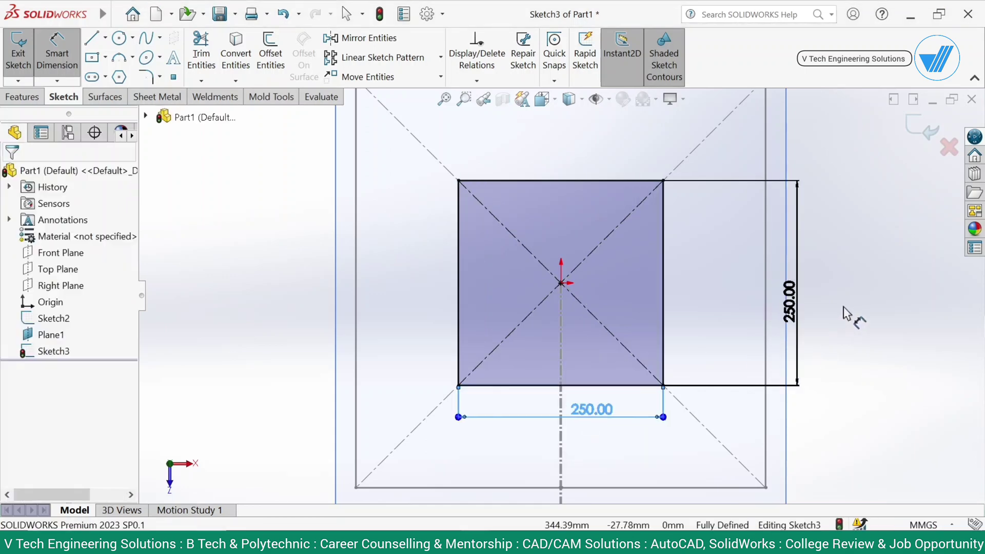
right_click(844, 307)
click(857, 352)
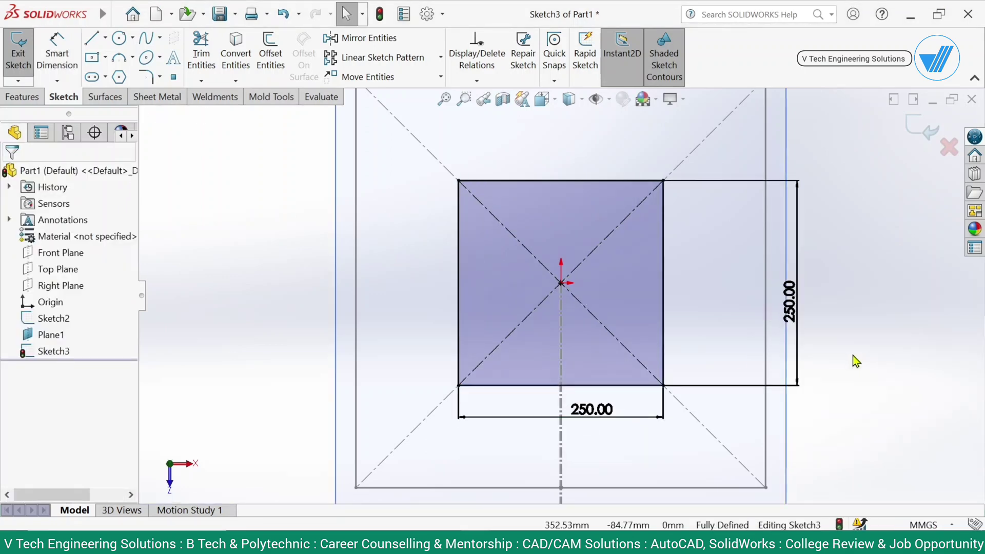
Convert the two outer offset lines of the lower sketch into the upper sketch.
click(245, 65)
scroll(568, 386, down, 3)
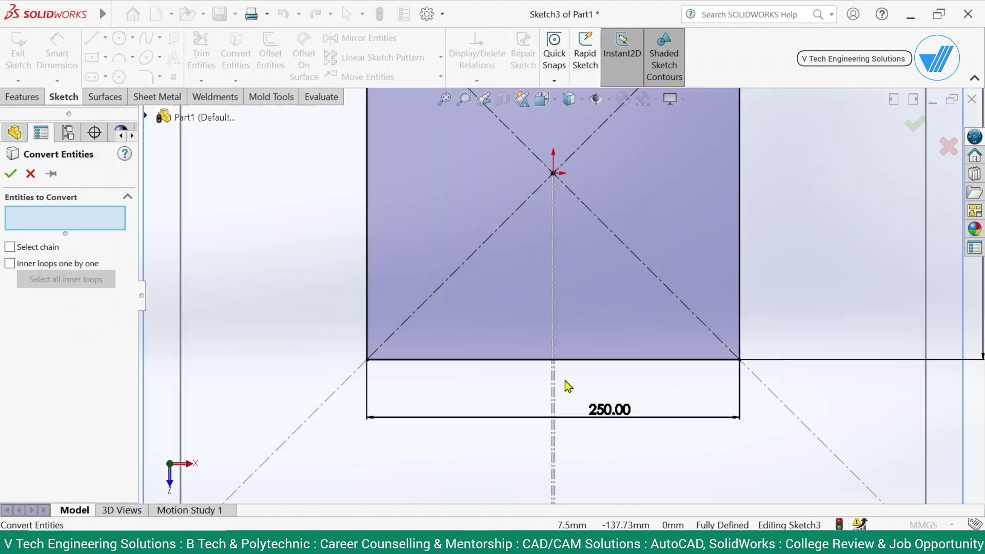
scroll(568, 385, down, 5)
click(510, 277)
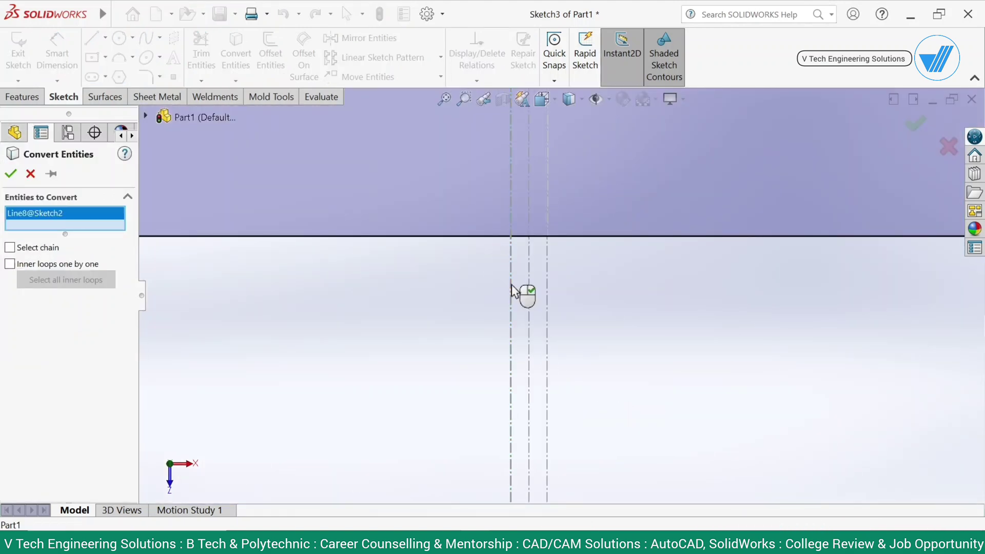
click(557, 266)
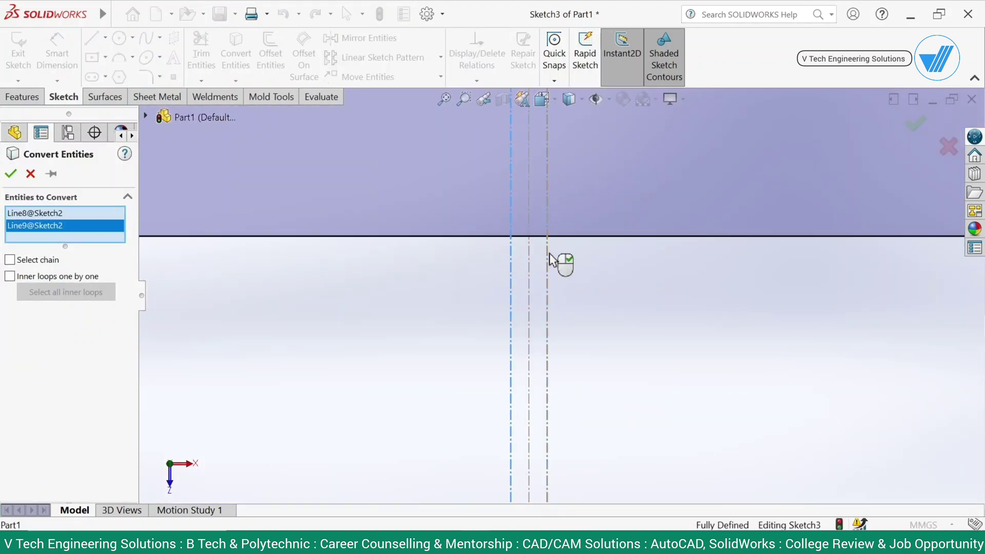
click(12, 168)
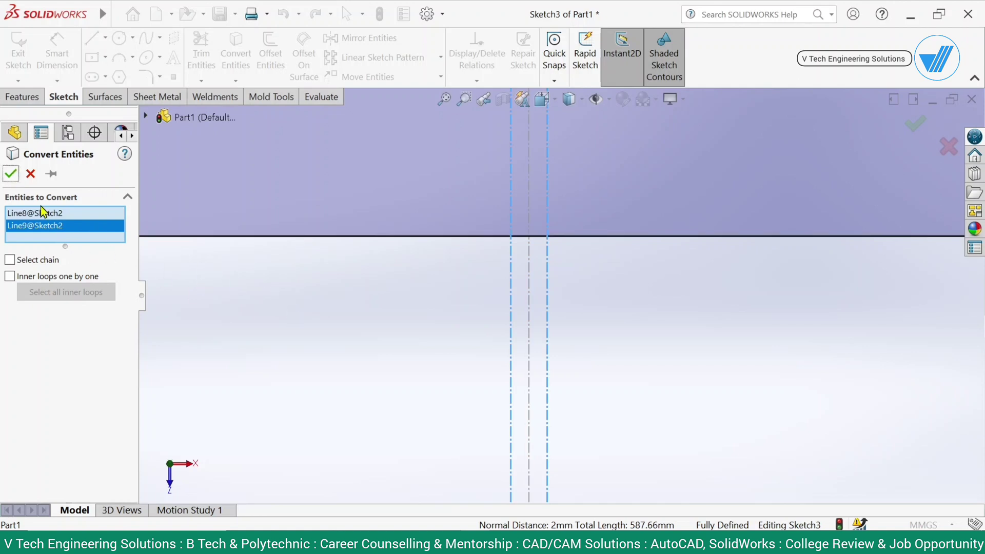
click(8, 169)
Change both converted vertical lines to construction geometry.
scroll(613, 349, up, 3)
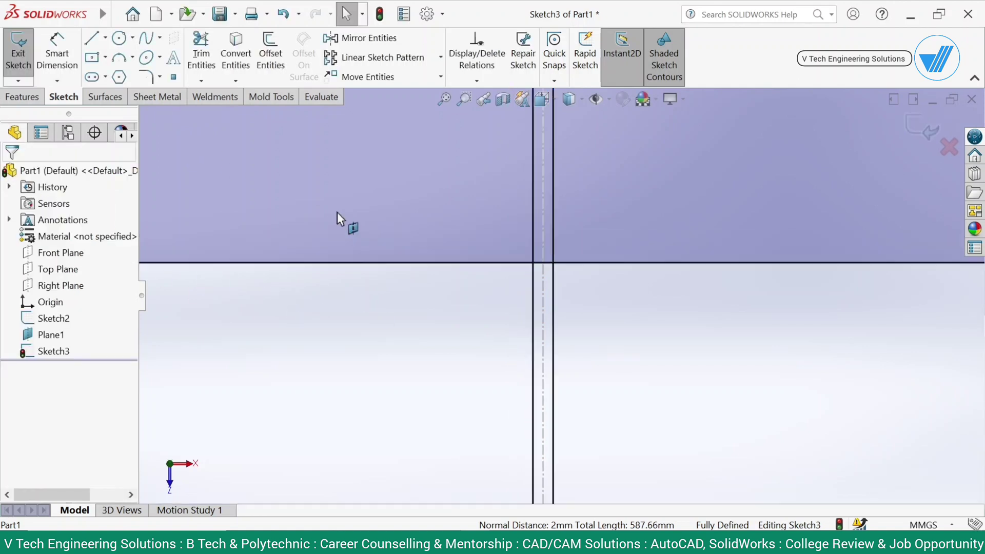
click(552, 320)
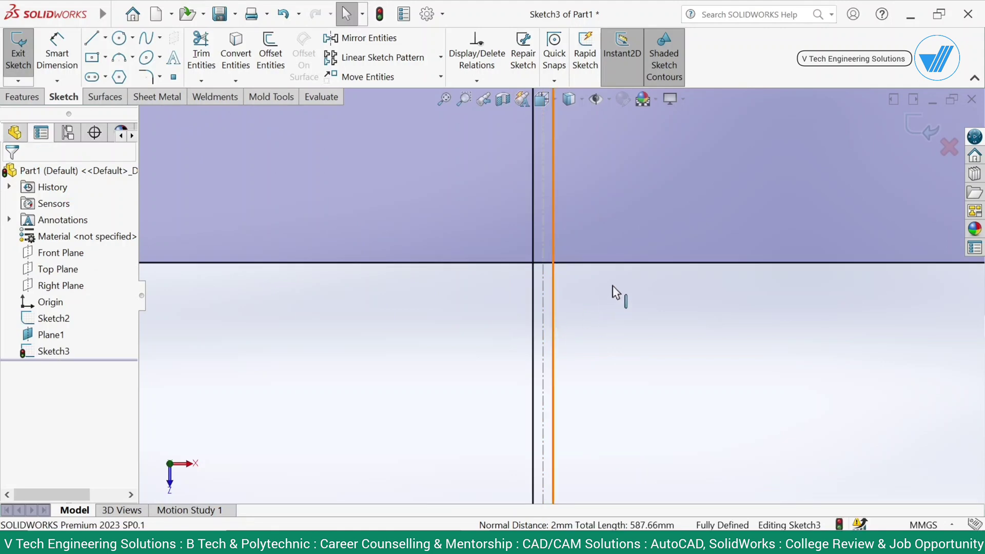
click(527, 319)
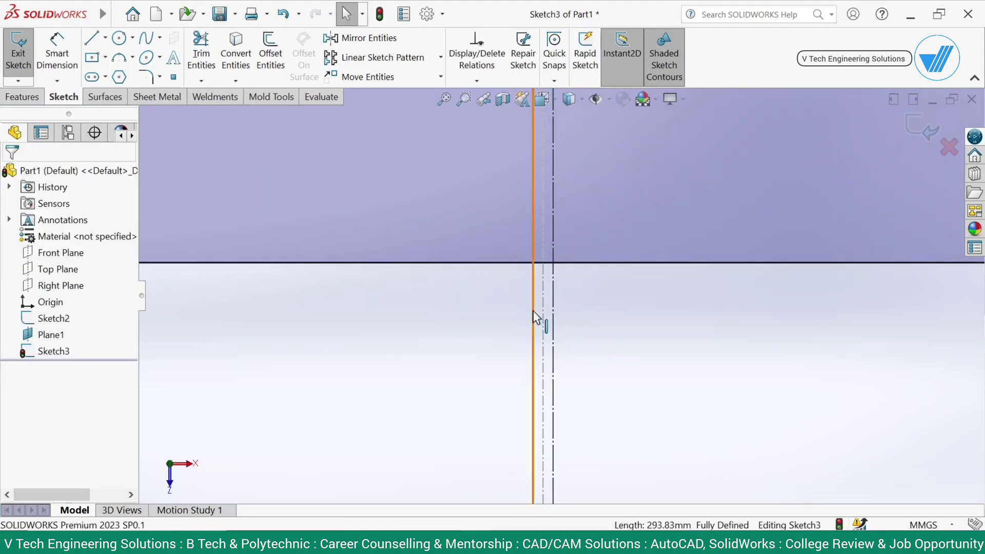
click(533, 310)
click(578, 280)
click(383, 319)
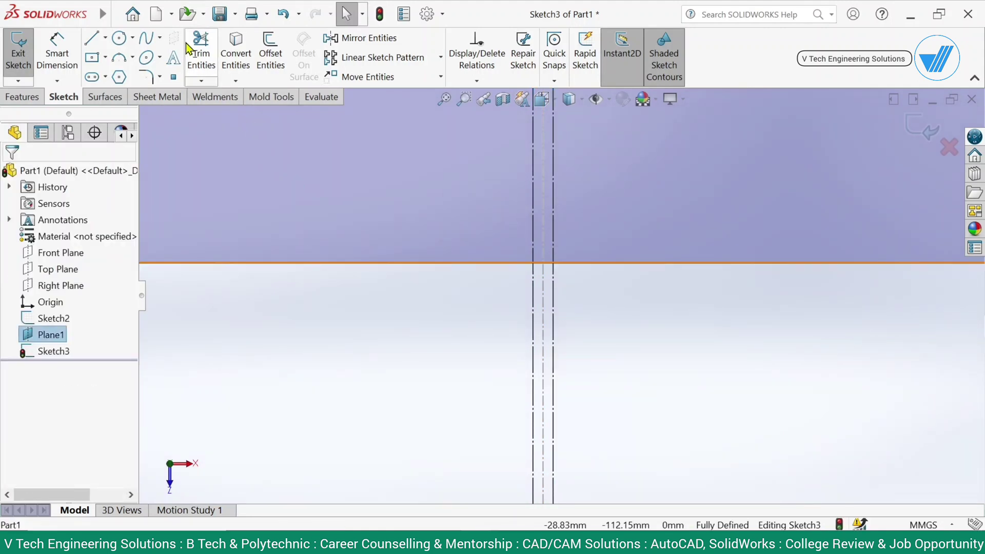
Trim the 250 mm square's lower edge between the two converted lines and exit the sketch.
click(196, 47)
scroll(513, 246, down, 5)
drag(517, 288, 514, 321)
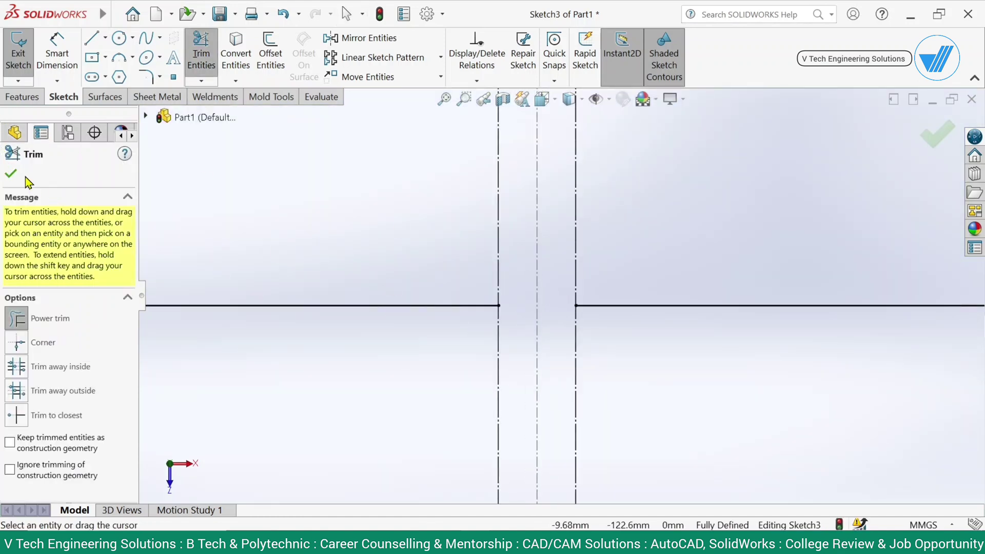
click(11, 174)
scroll(692, 333, up, 8)
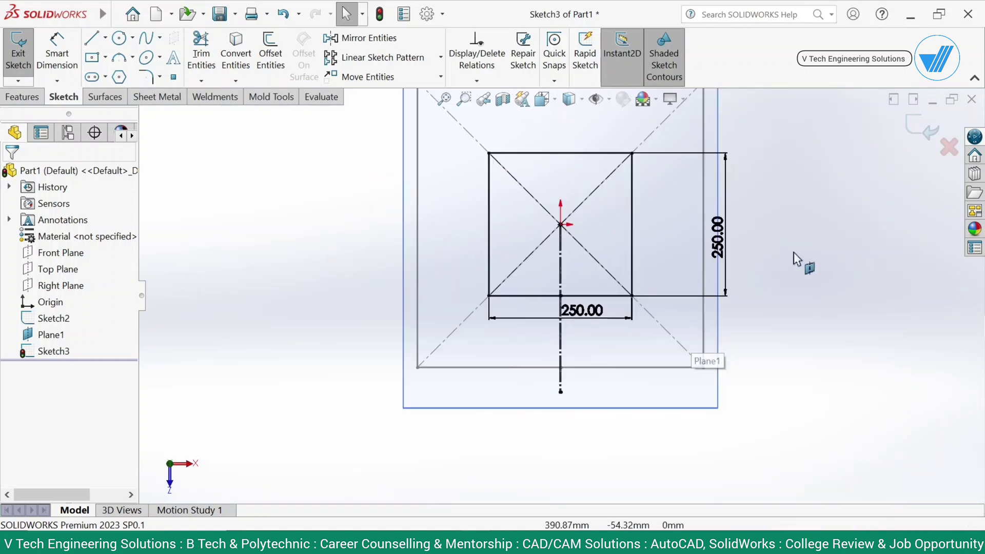
click(921, 129)
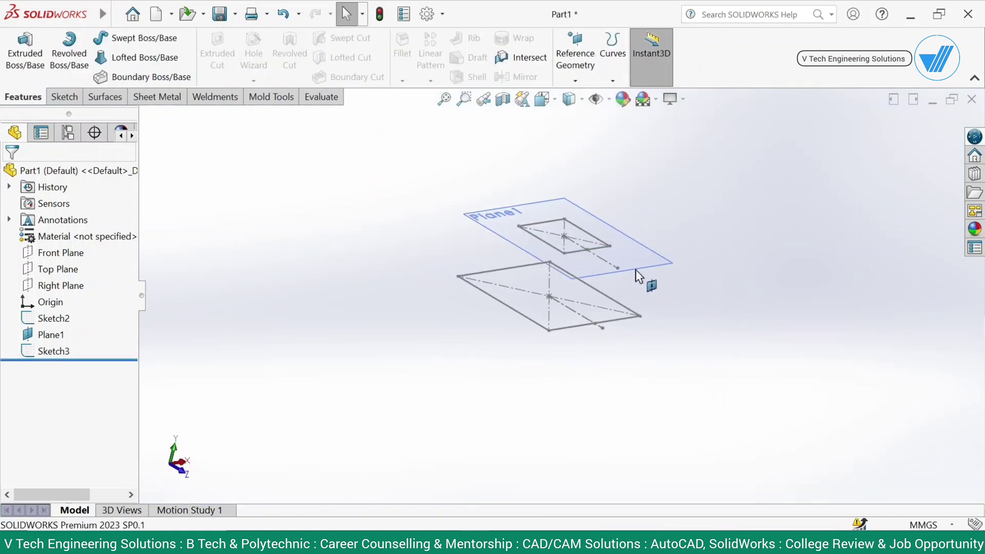
Hide the offset reference plane.
click(635, 276)
click(742, 235)
middle_drag(772, 325, 533, 276)
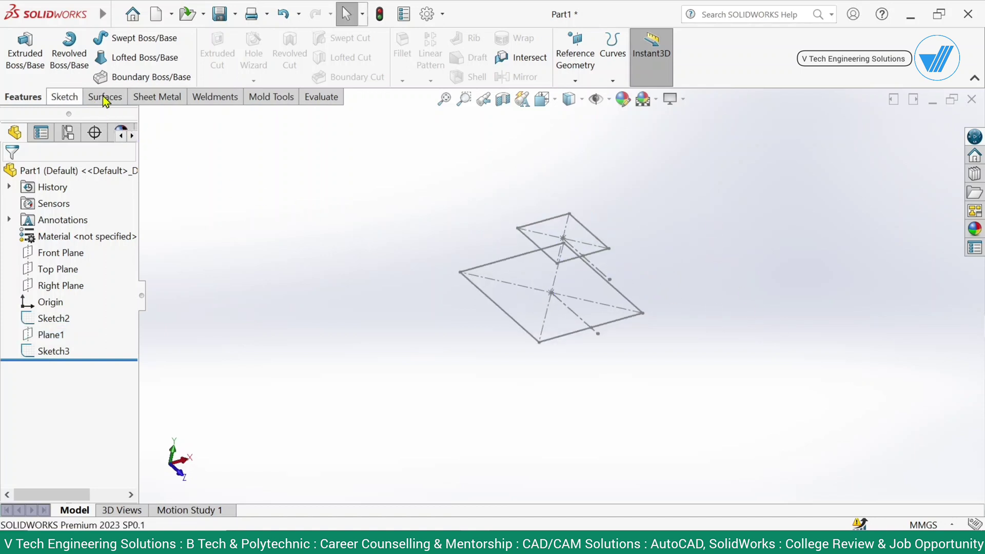
Create a bent-type lofted bend between the upper 250 mm square profile and the lower 500 mm square profile.
click(137, 99)
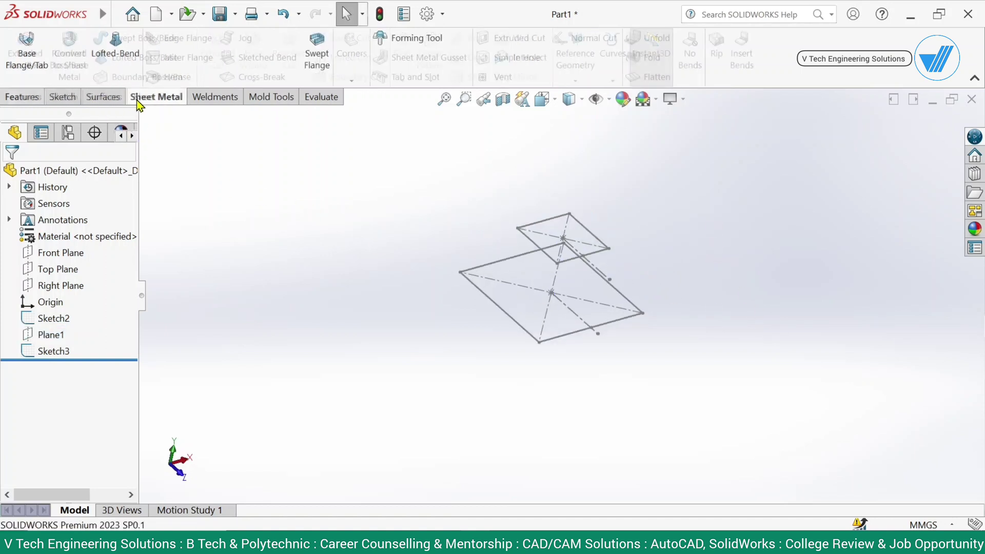
click(120, 61)
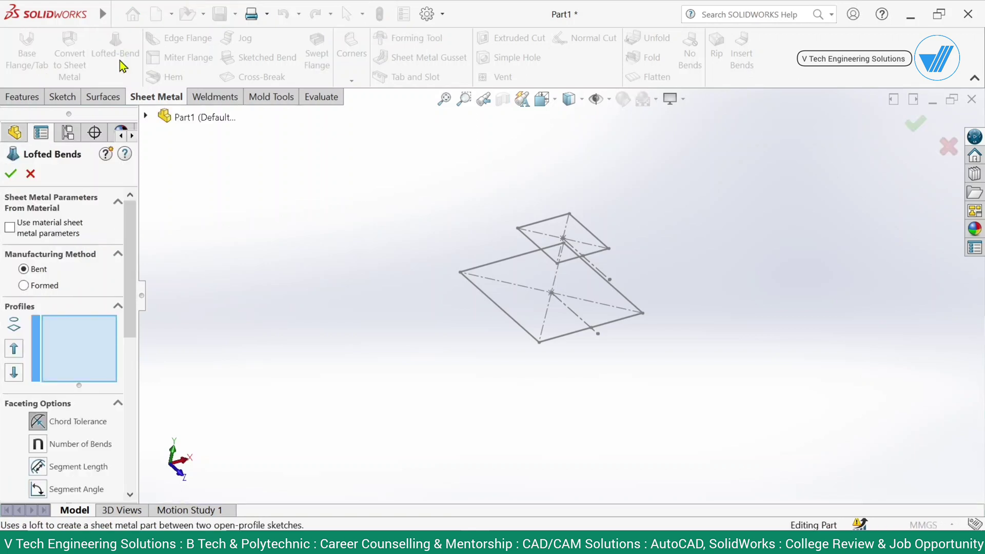
click(522, 238)
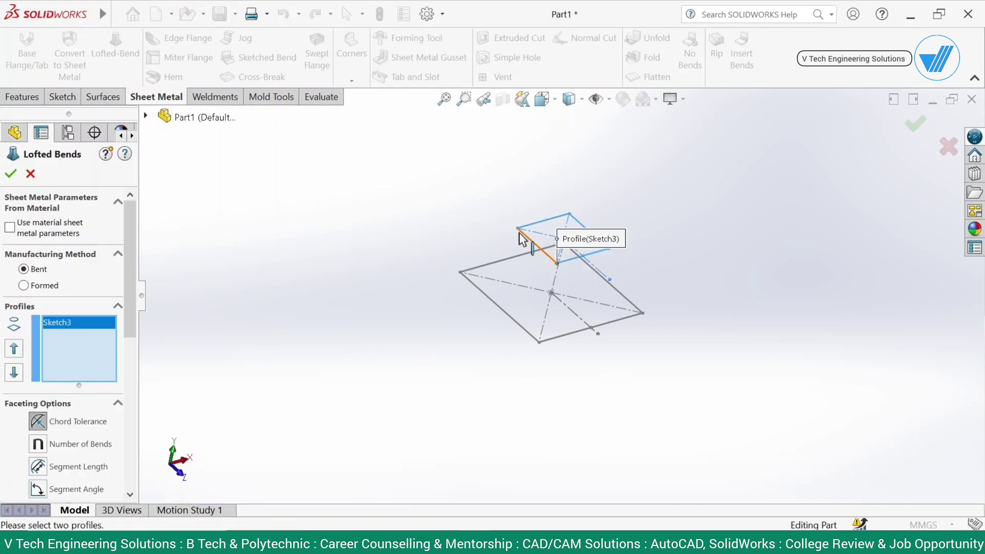
click(499, 312)
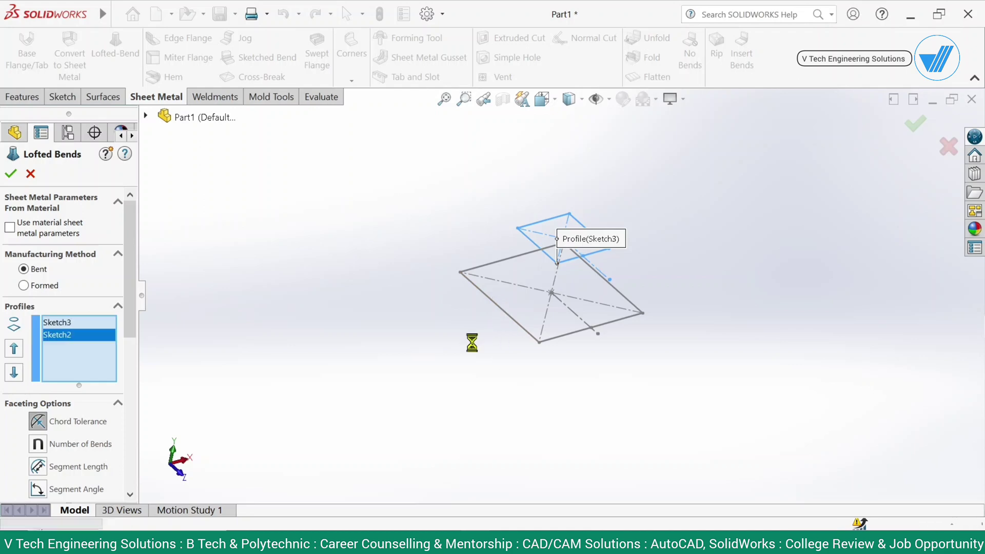
scroll(553, 269, down, 2)
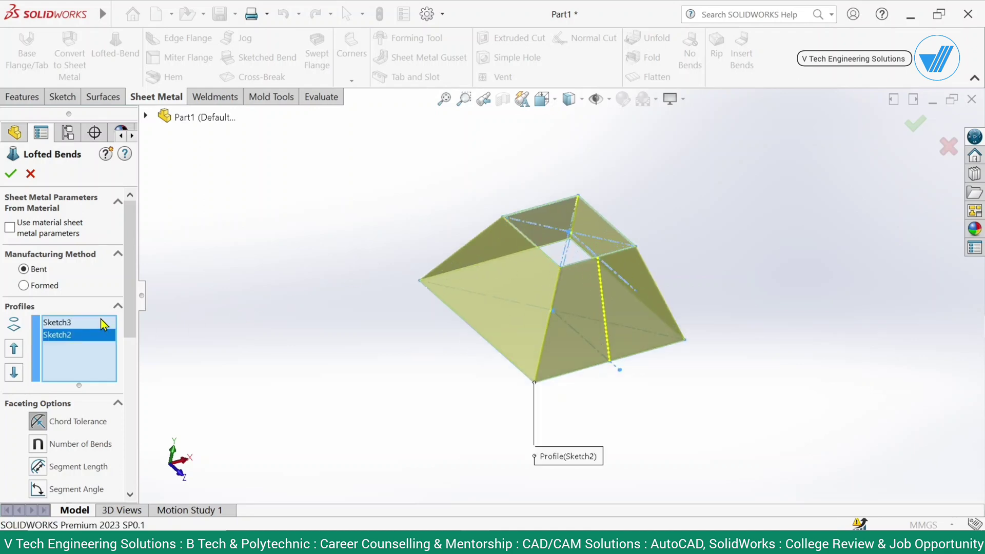
drag(128, 265, 132, 369)
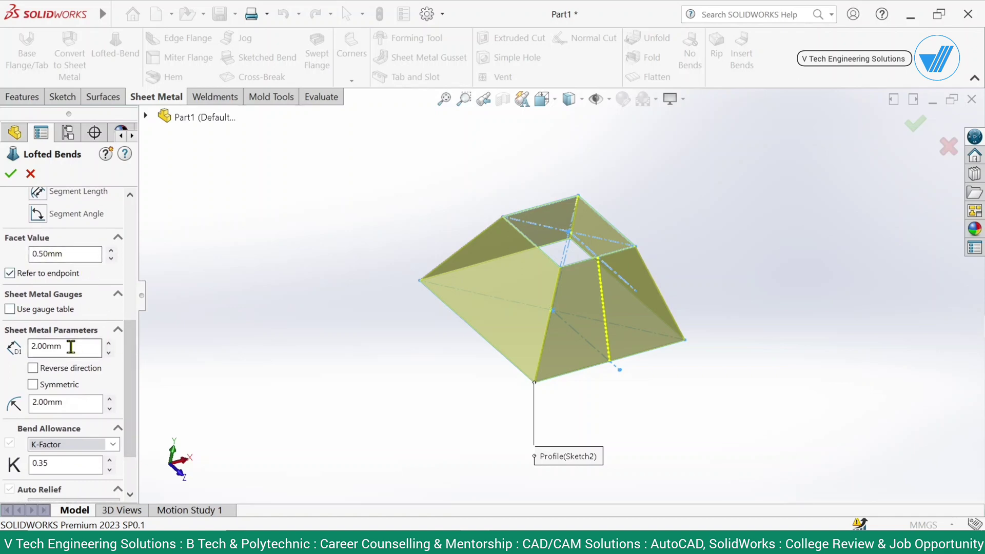
drag(71, 348, 45, 338)
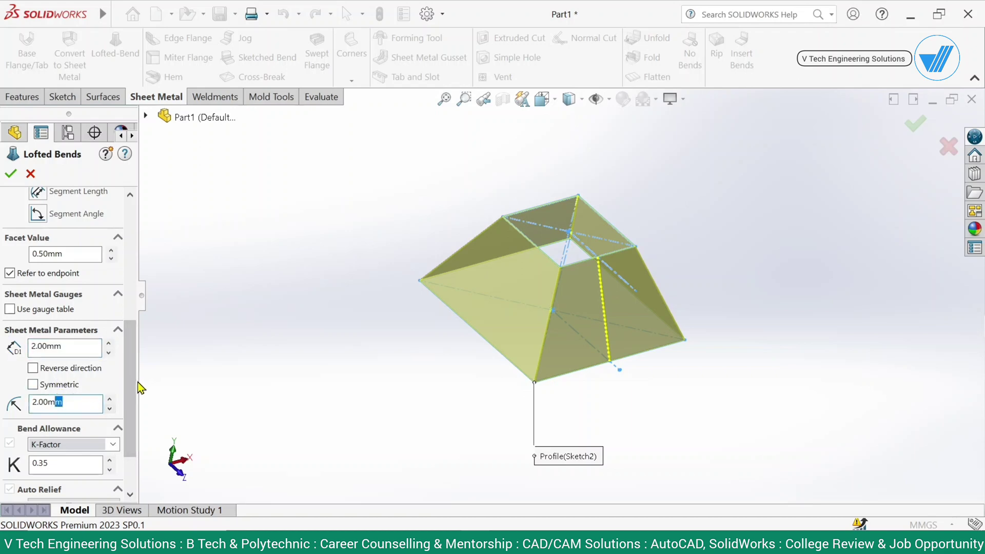
scroll(129, 446, down, 3)
drag(130, 449, 141, 290)
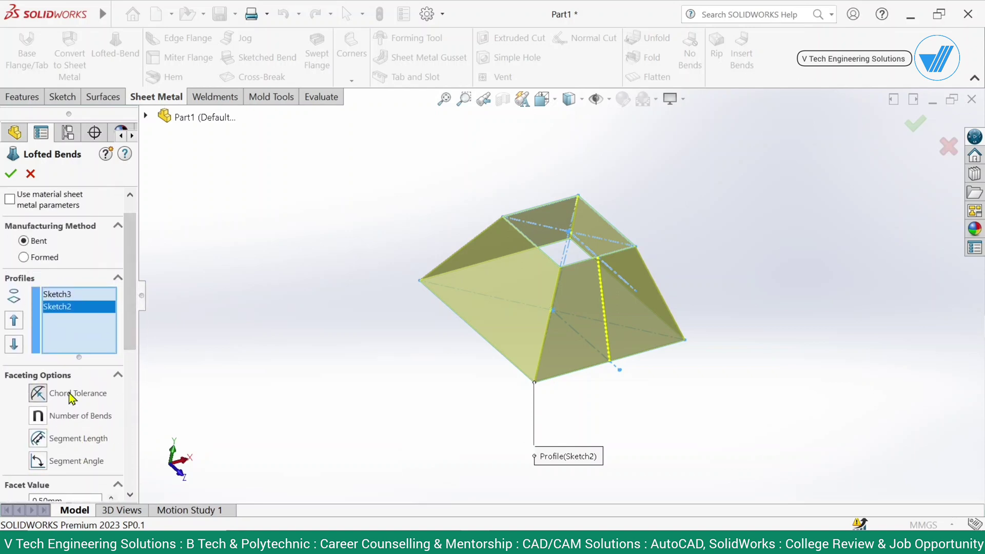
scroll(134, 265, up, 1)
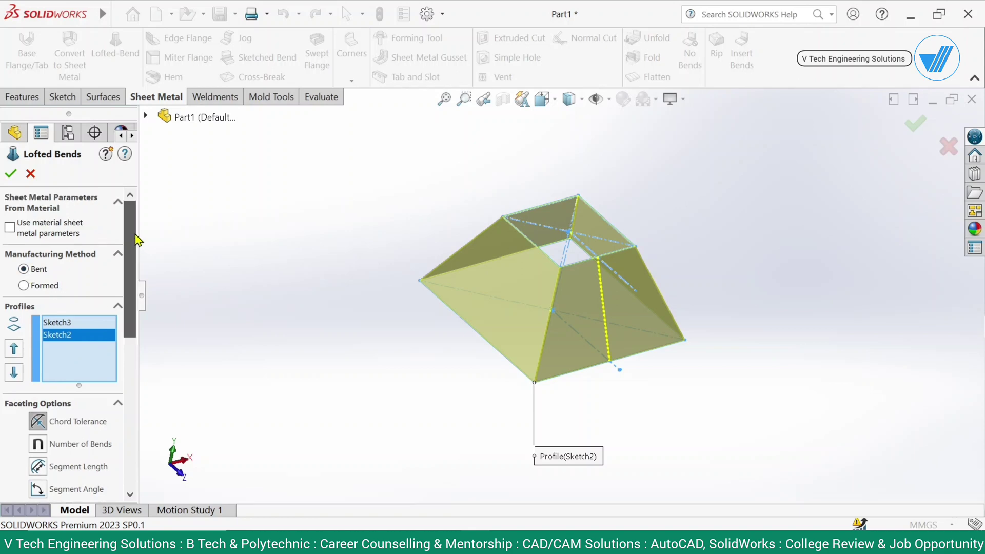
click(11, 173)
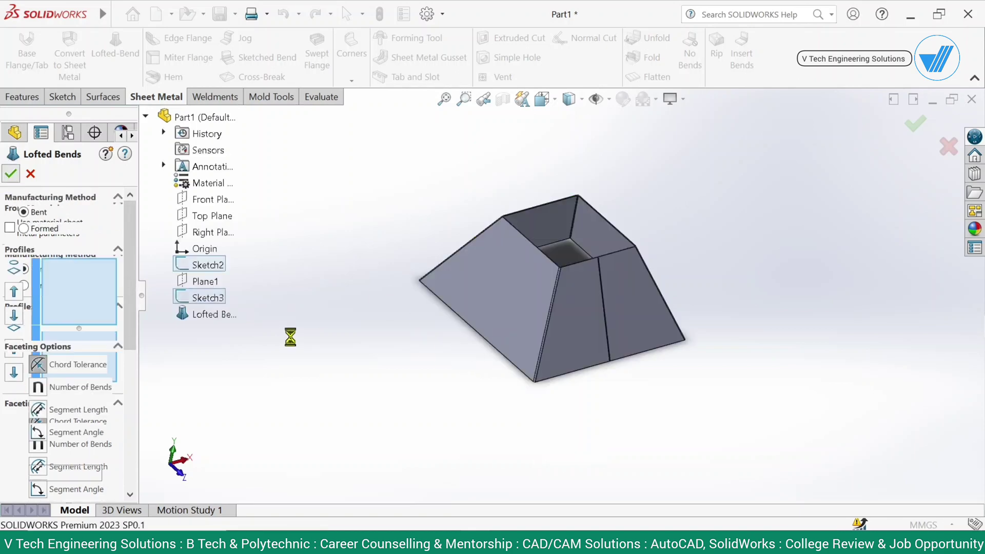
Flatten the lofted part, view its flat pattern face-on, and return the part to its folded state.
middle_drag(314, 343, 558, 381)
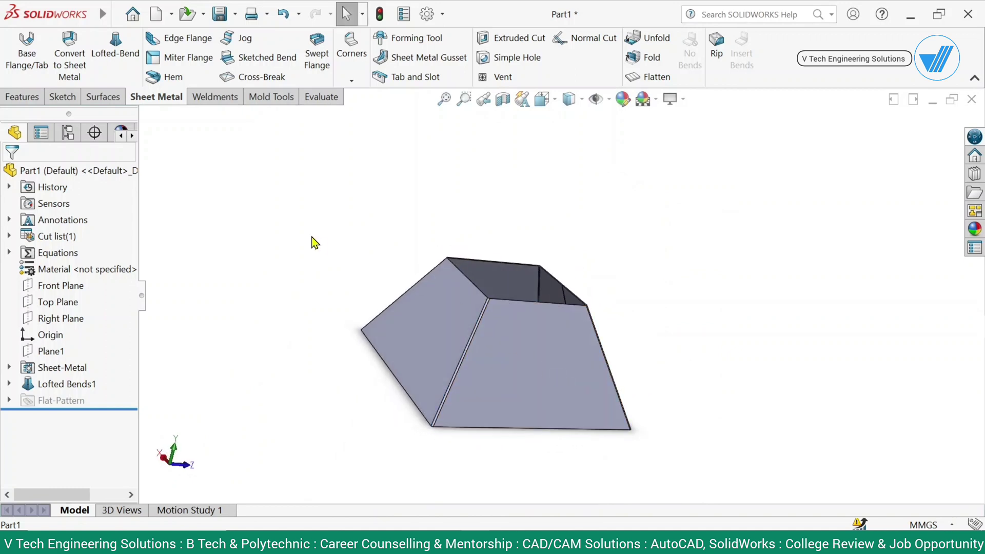
click(657, 73)
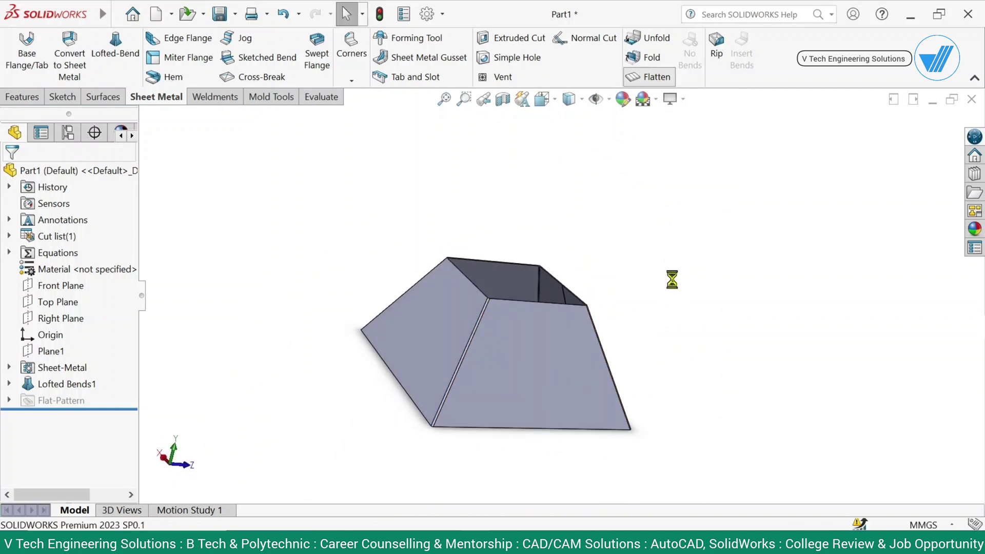
click(483, 306)
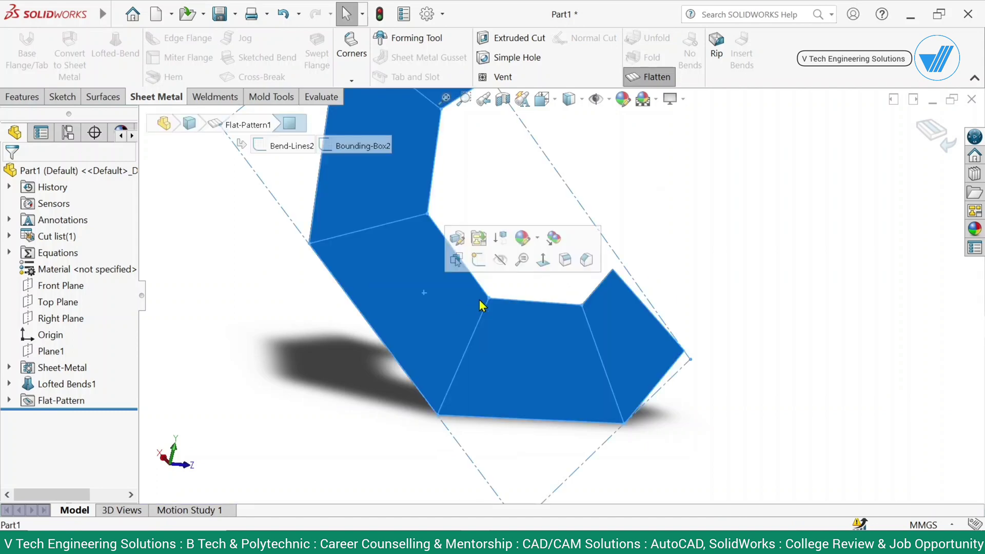
click(543, 260)
click(933, 132)
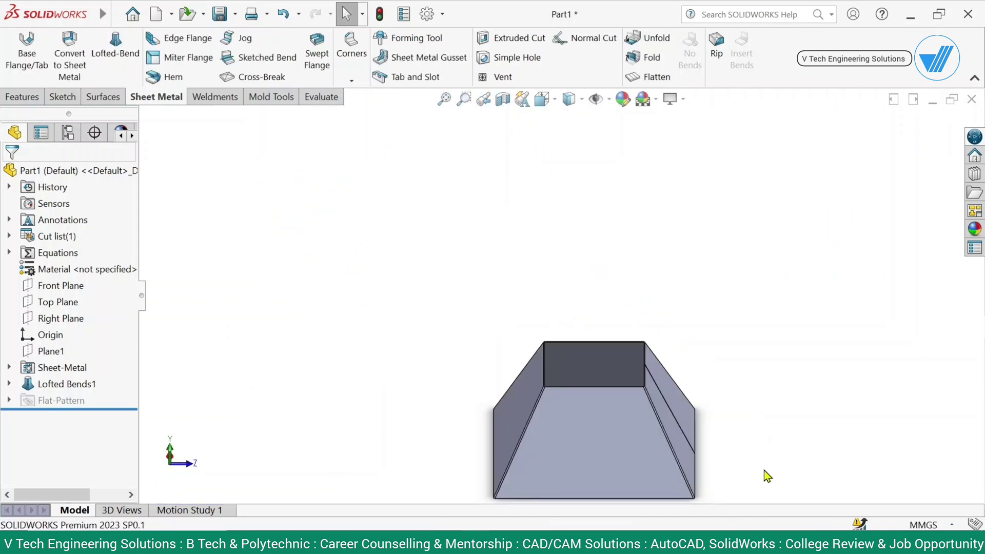
scroll(598, 383, up, 3)
middle_drag(598, 382, 629, 395)
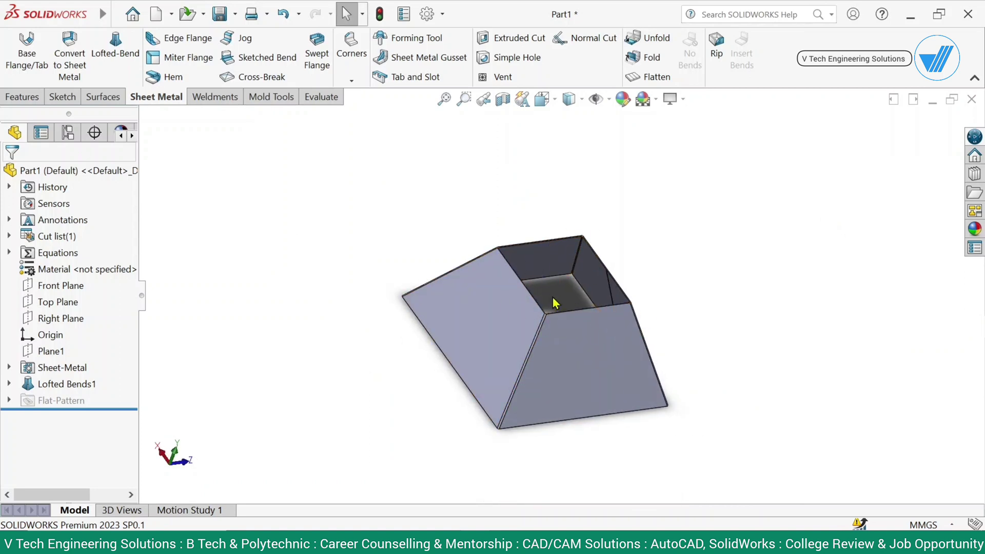
Open the lofted bend's upper square profile sketch for editing and delete all of its geometry.
click(9, 384)
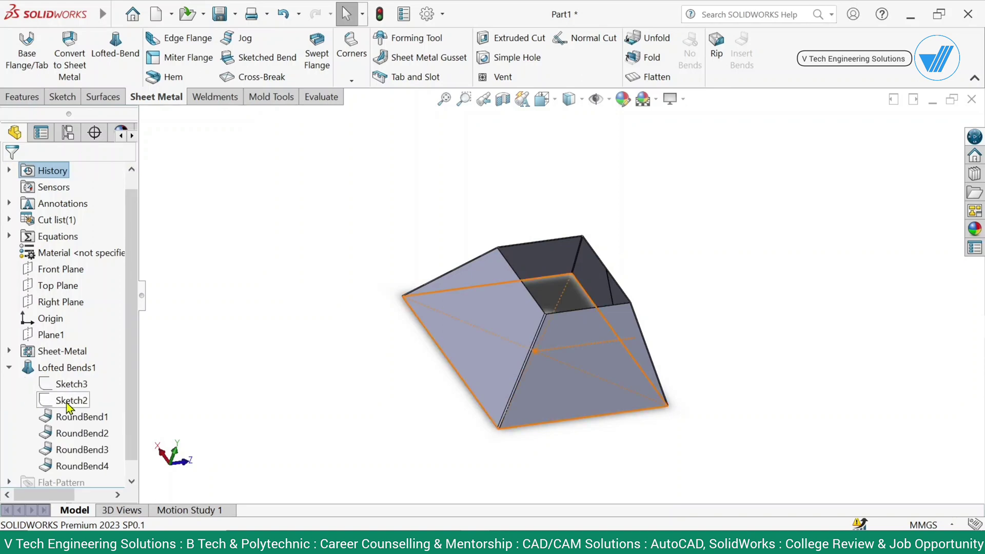
click(69, 400)
click(54, 385)
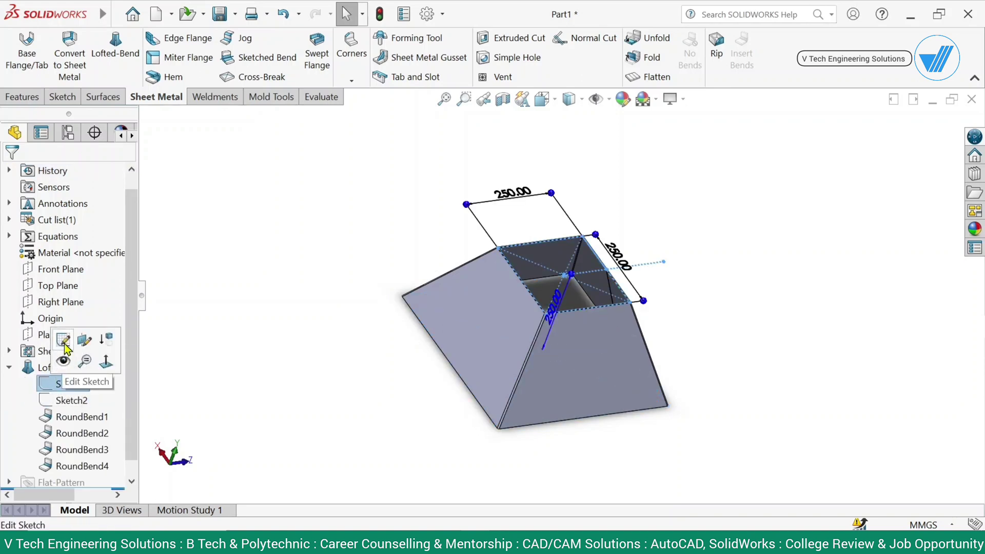
click(70, 351)
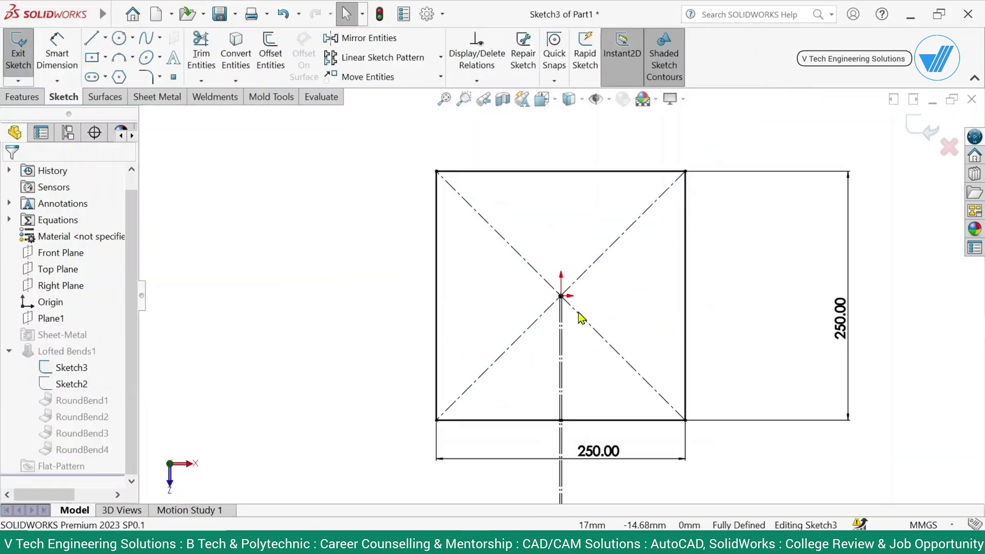
key(ctrl+a)
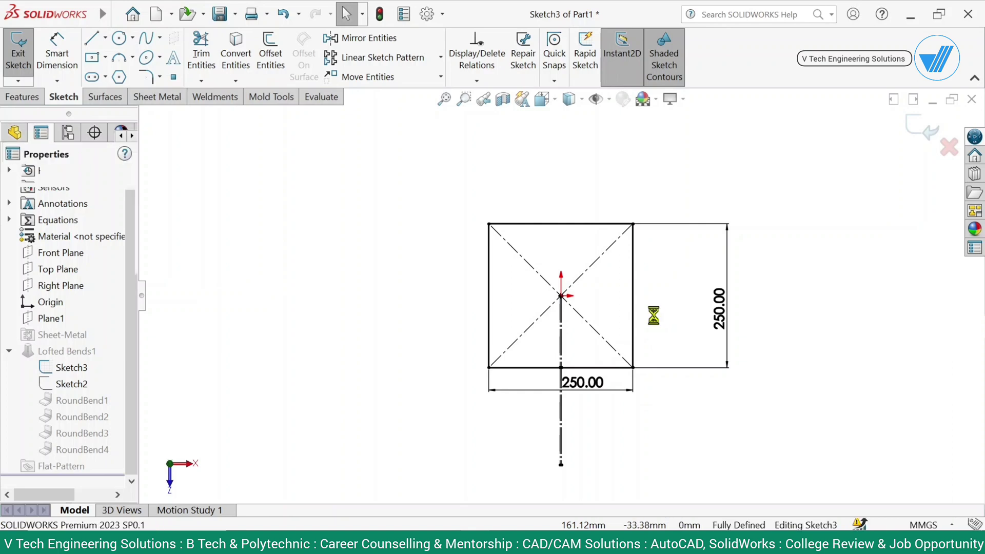
key(Delete)
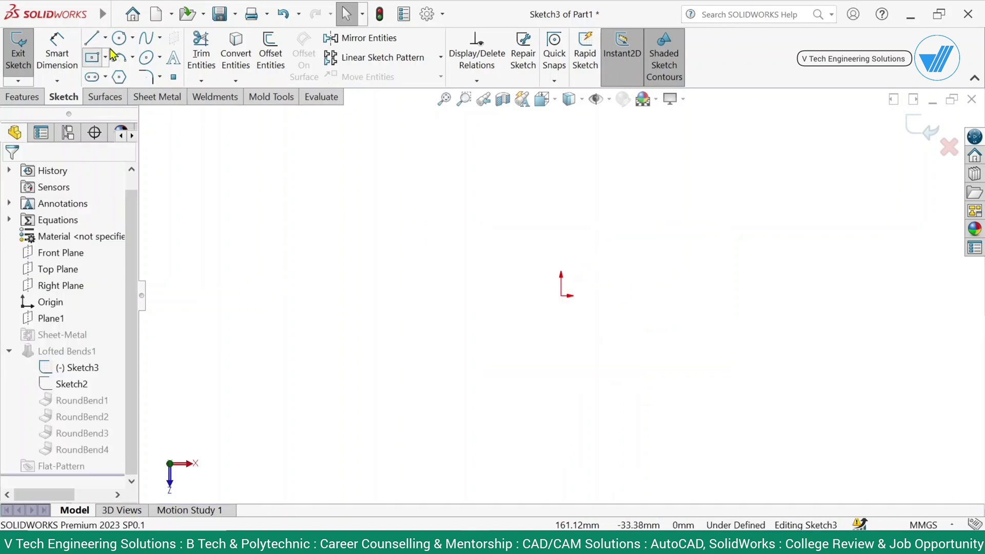
Sketch a circle centred on the origin with a radius of about 167 mm.
click(91, 58)
click(119, 38)
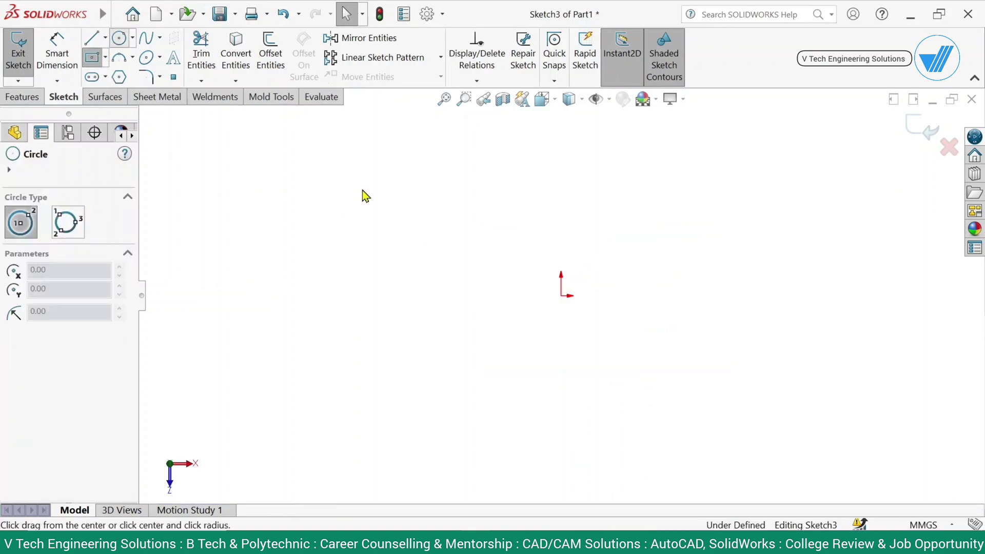
click(561, 296)
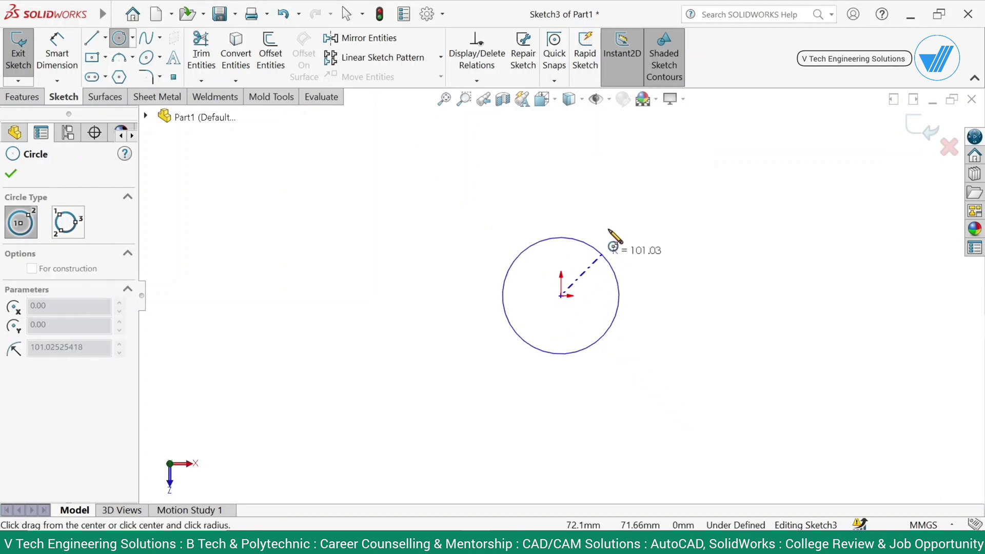
click(637, 238)
right_click(700, 201)
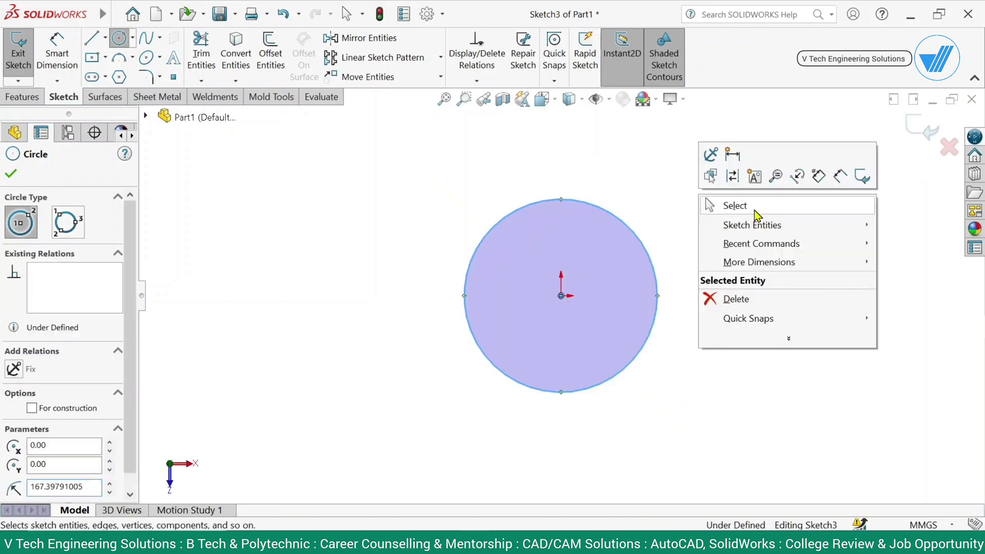
click(731, 205)
Draw a vertical line from the origin to the large square's lower edge and offset it 1 mm both ways, all as construction geometry.
key(l)
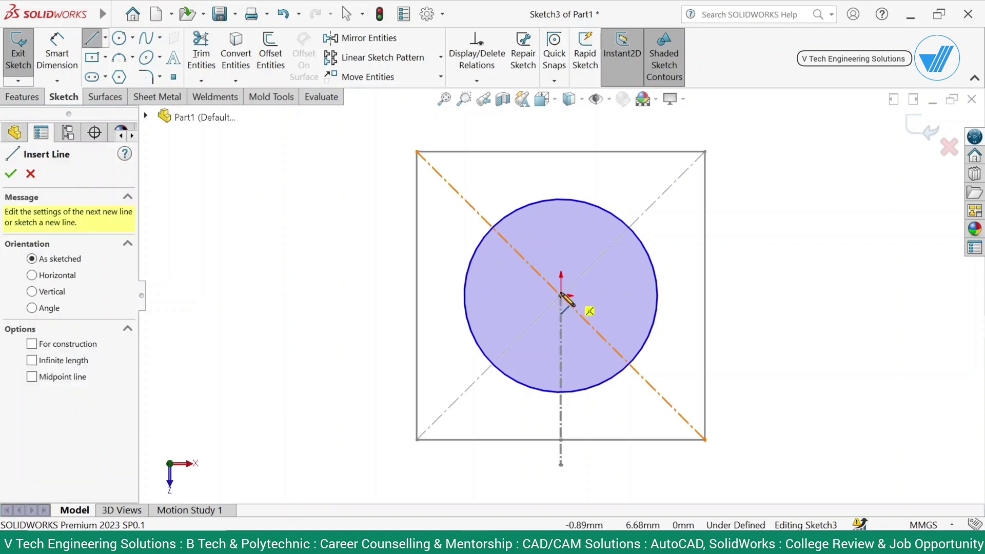
click(561, 295)
click(560, 439)
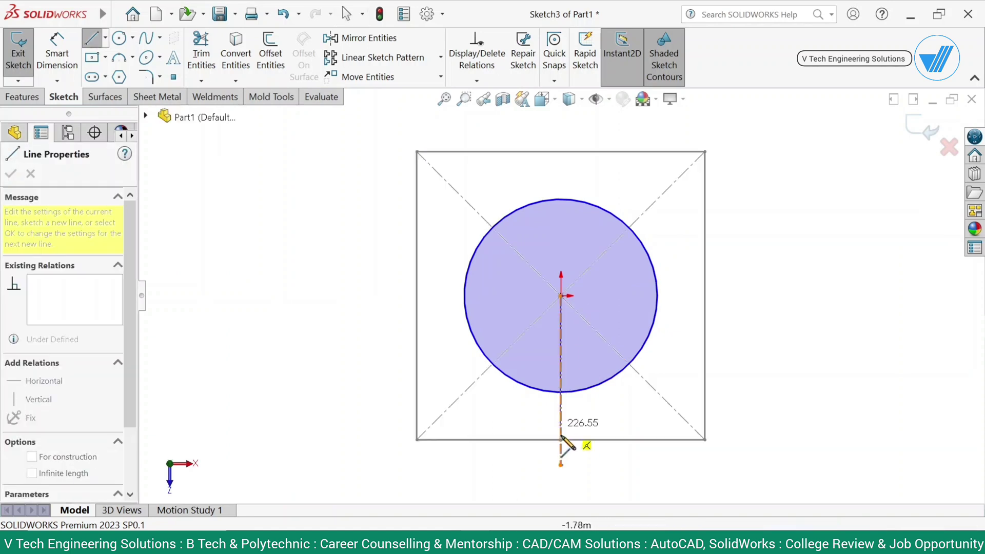
key(Escape)
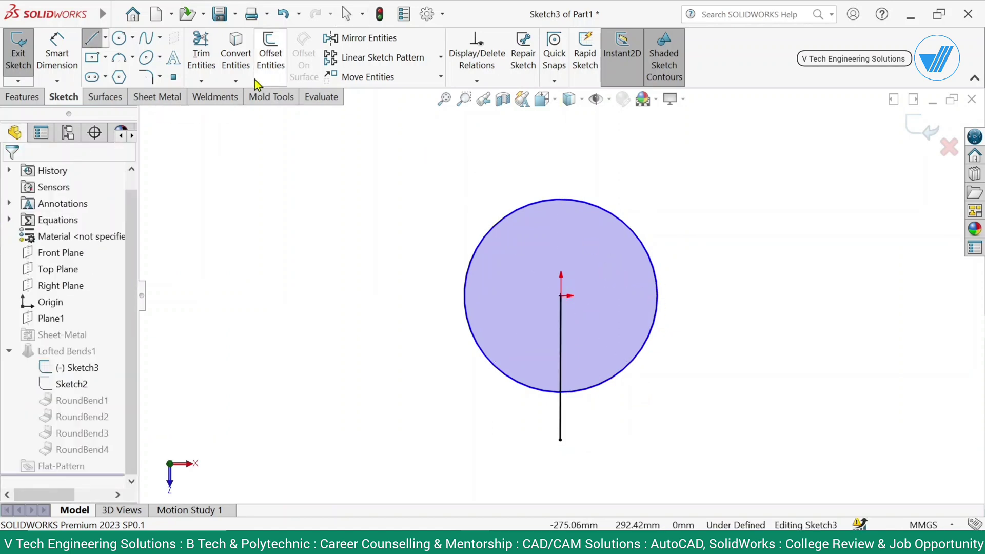
click(271, 54)
click(559, 410)
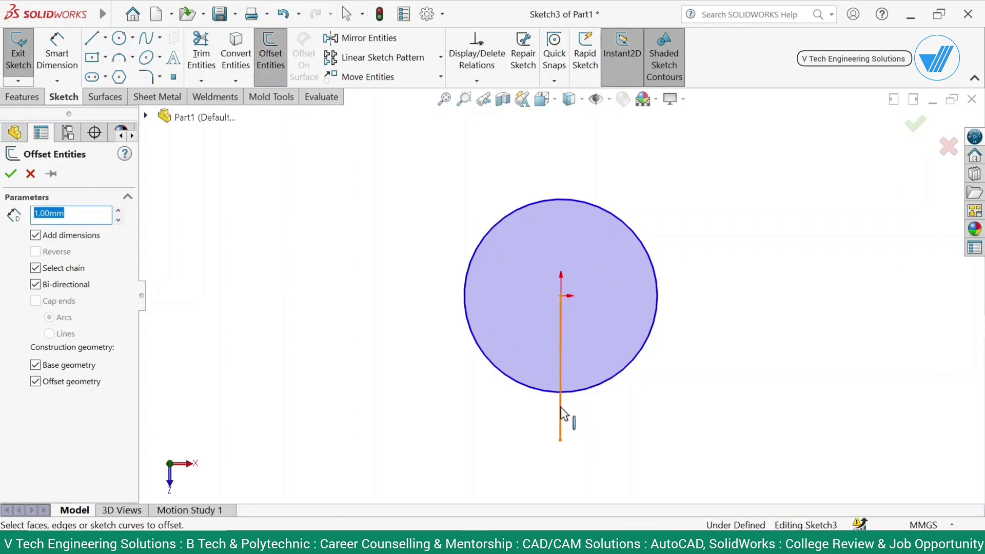
click(10, 173)
Trim the circle's lower arc between the two offset construction lines and exit the sketch.
click(201, 54)
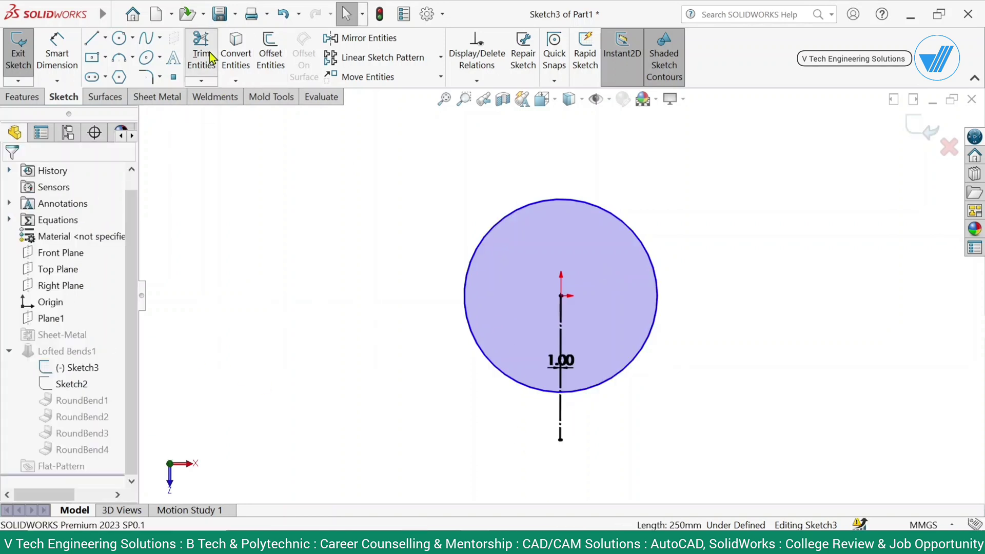
scroll(575, 380, down, 5)
scroll(570, 426, down, 5)
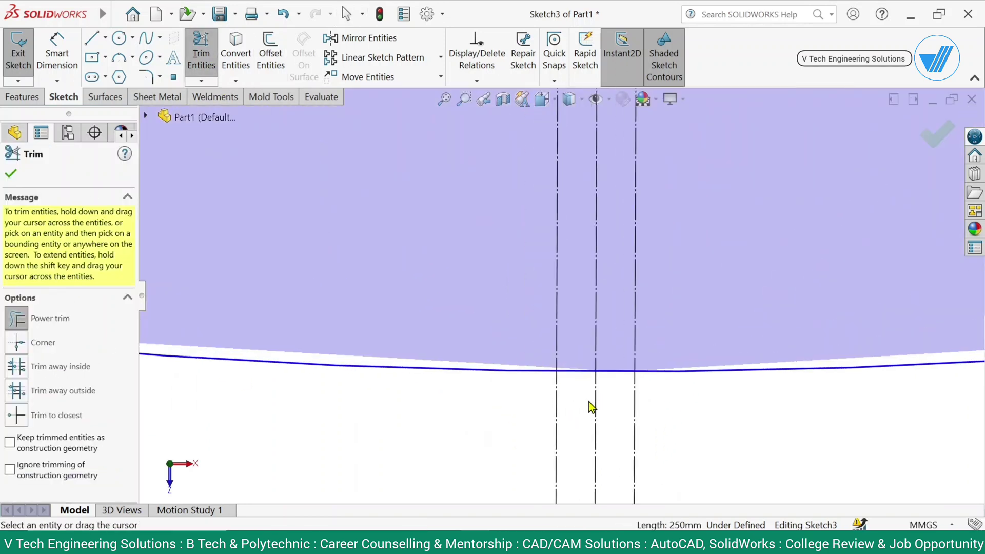
mouse_move(589, 345)
mouse_down()
mouse_move(588, 369)
mouse_move(621, 382)
mouse_up()
key(Escape)
click(926, 126)
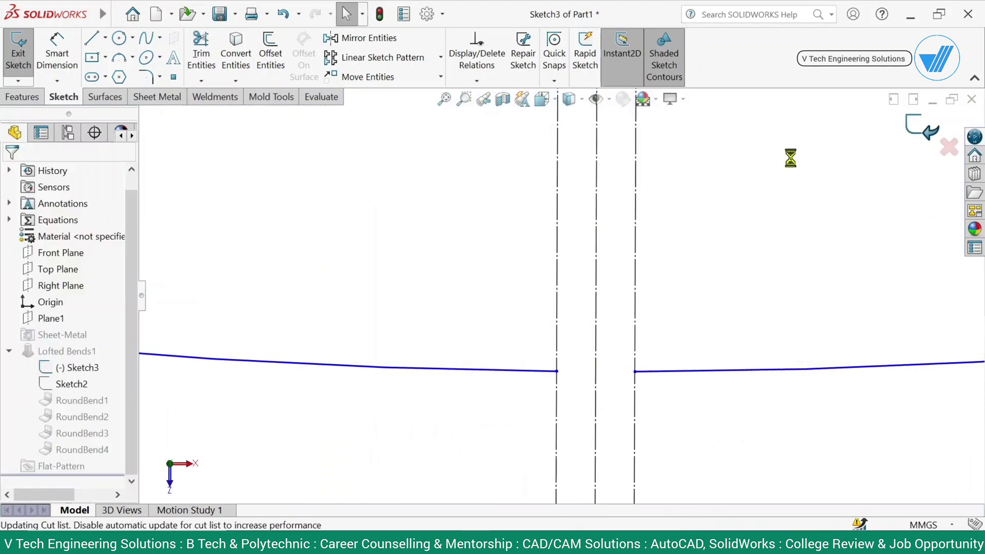
Apply a light yellow colour appearance to the whole square-to-round part.
scroll(686, 392, down, 10)
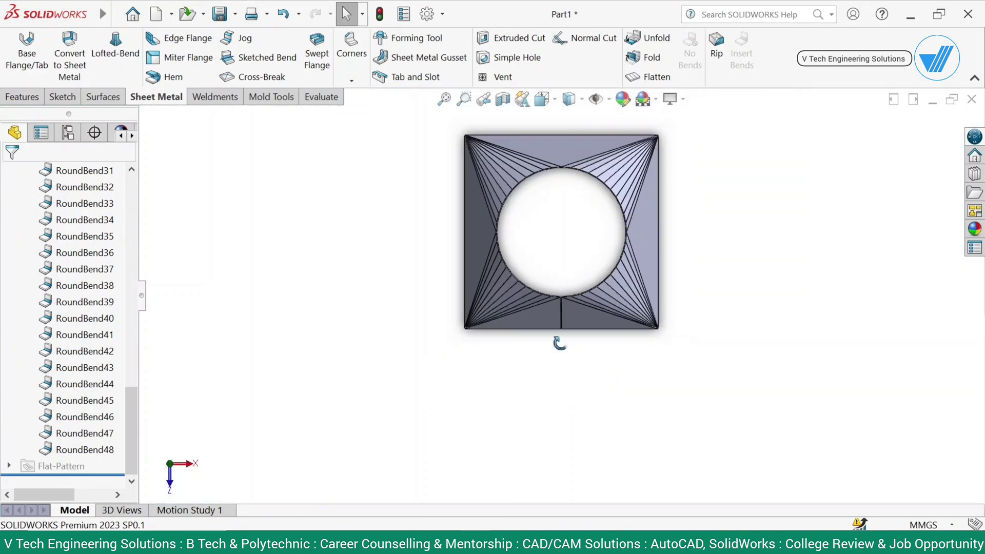
middle_drag(561, 337, 649, 208)
scroll(598, 251, down, 3)
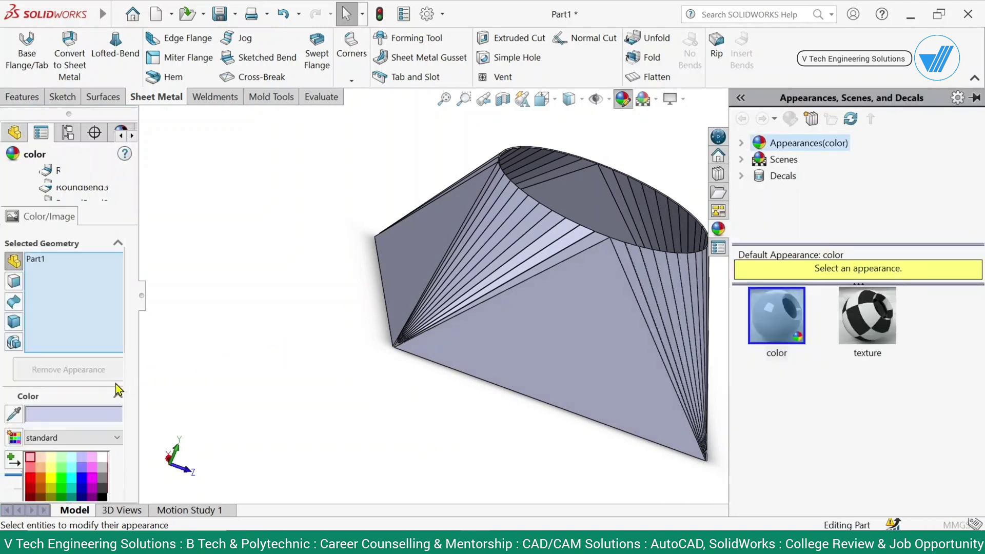
click(51, 457)
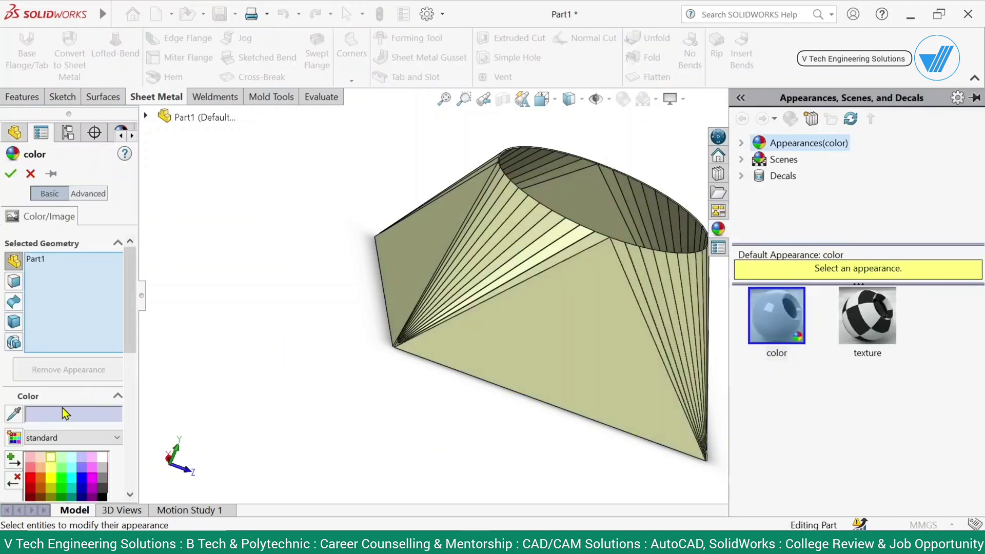
click(11, 174)
Edit the lofted bend to facet by Number of Bends with a facet value of 2 and accept it.
middle_drag(798, 354, 636, 323)
drag(132, 431, 150, 216)
click(67, 334)
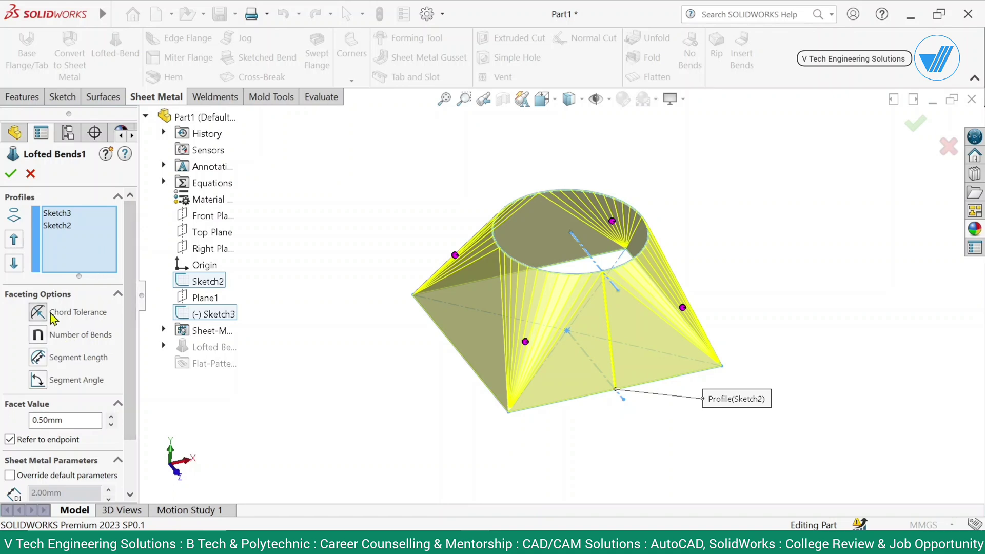
click(39, 337)
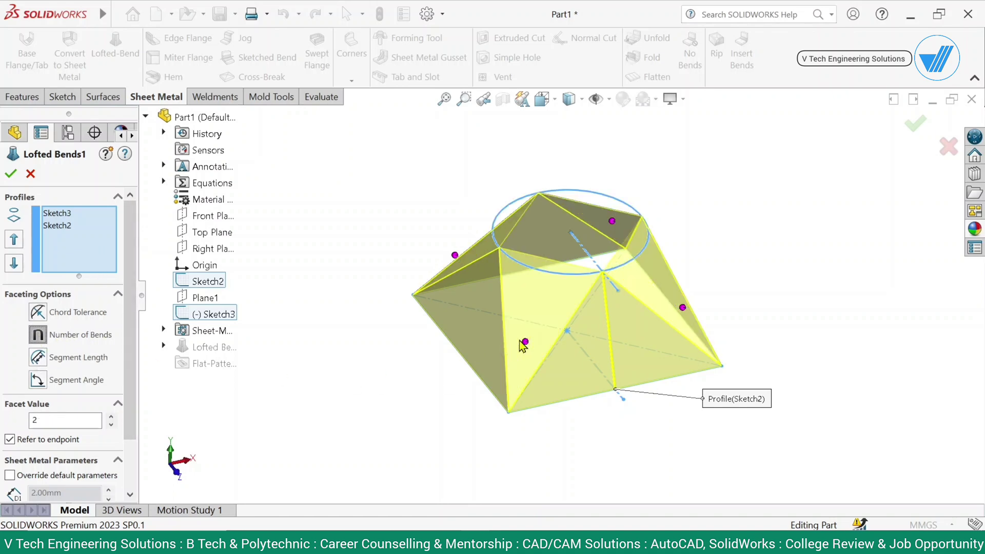
middle_drag(523, 340, 574, 347)
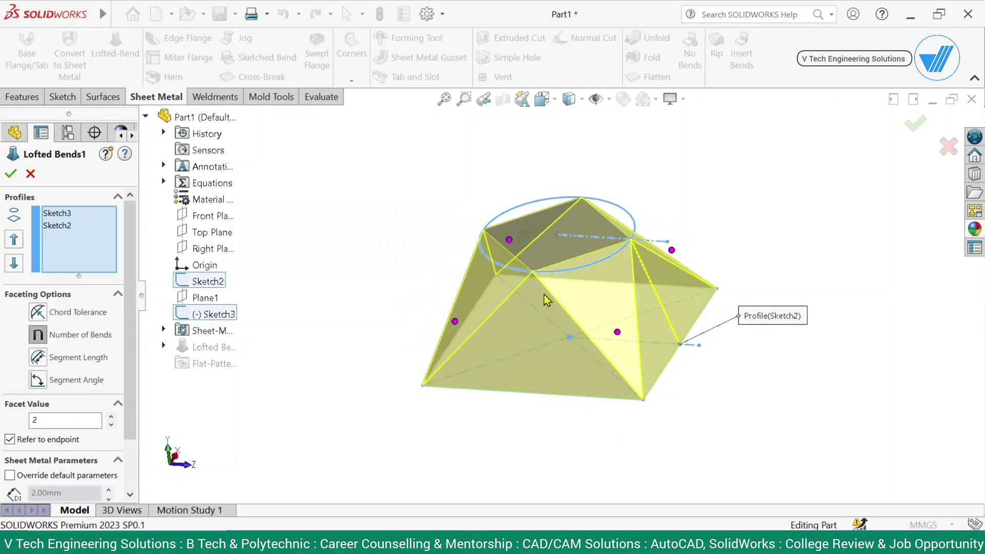
middle_drag(545, 299, 548, 306)
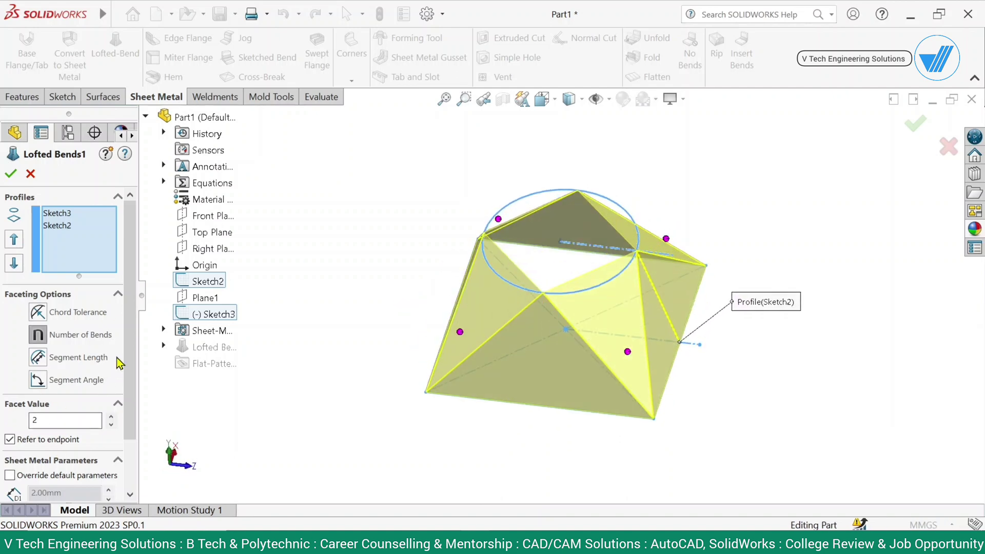
scroll(131, 344, down, 5)
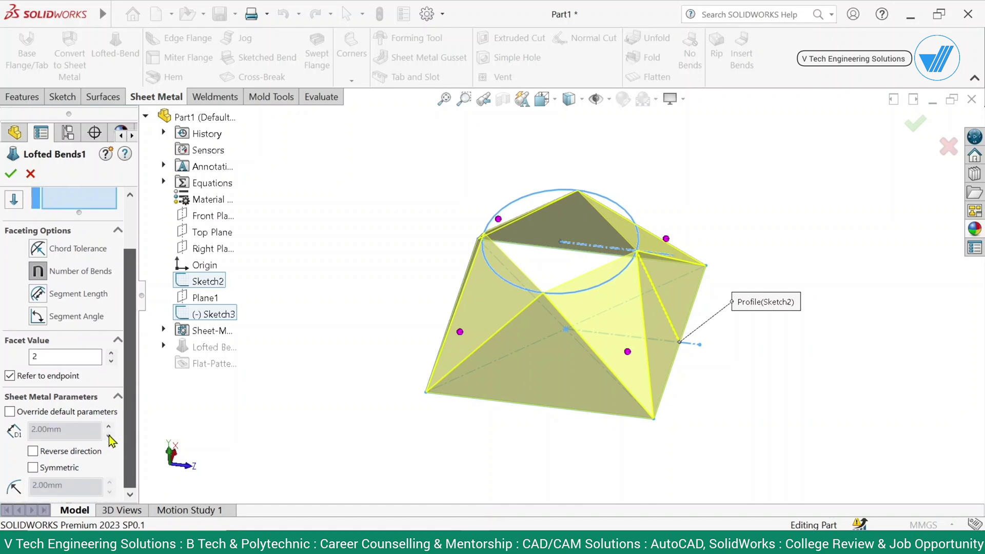
scroll(109, 440, up, 5)
click(11, 174)
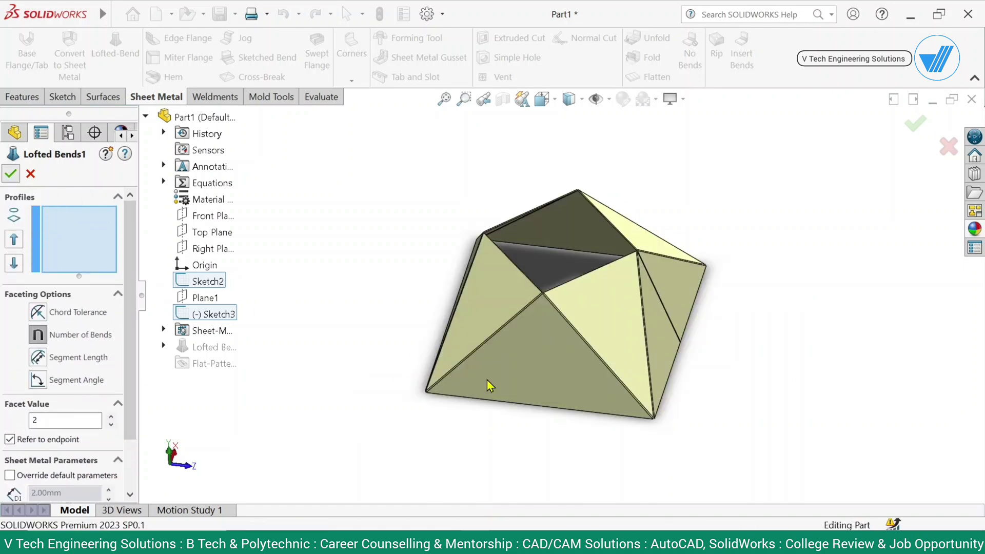
mouse_move(628, 235)
middle_down()
mouse_move(631, 275)
mouse_move(534, 352)
mouse_move(536, 204)
mouse_move(590, 220)
mouse_move(666, 214)
mouse_move(603, 467)
mouse_move(635, 354)
mouse_move(617, 279)
mouse_move(519, 306)
middle_up()
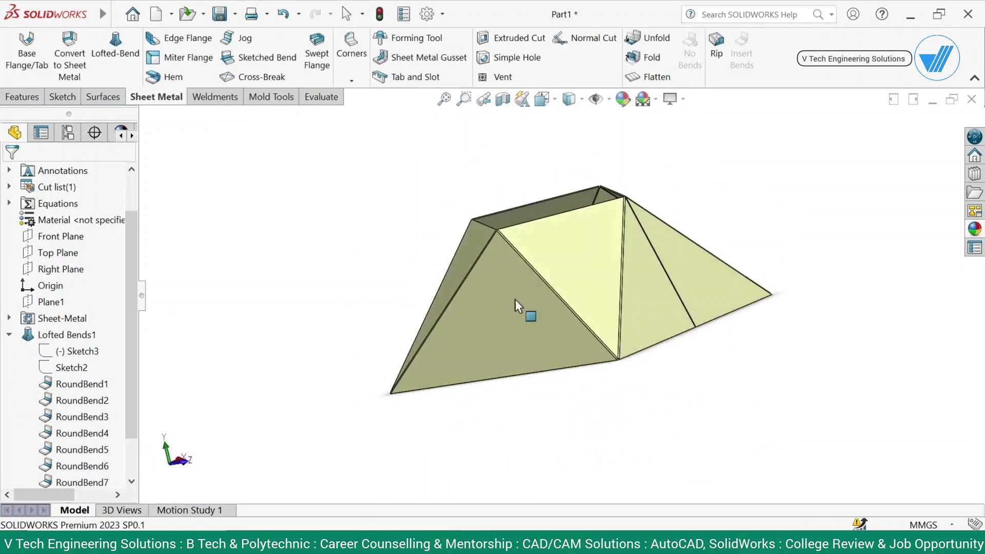
Edit the lofted bend again, switch its faceting to Chord Tolerance and set the facet value to 0.40 mm.
click(74, 335)
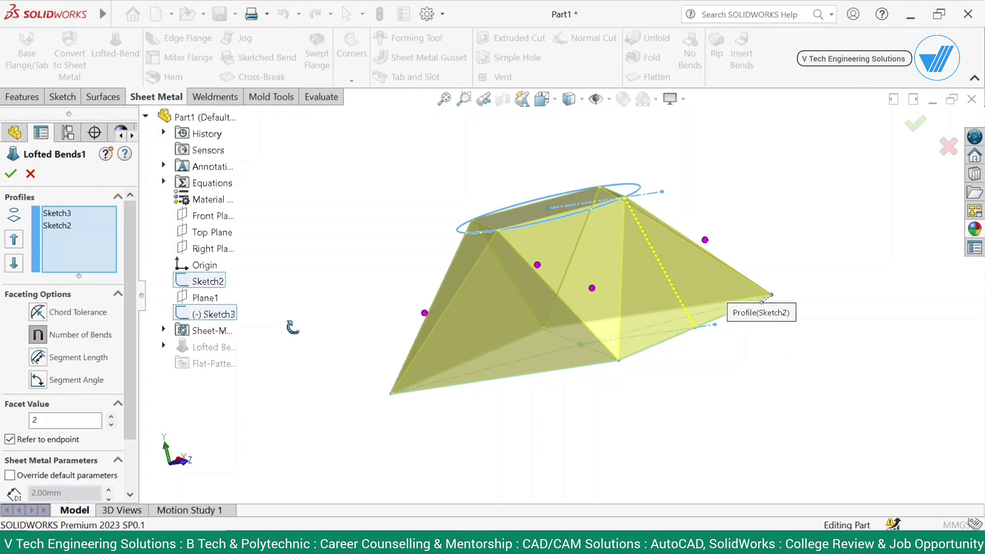
middle_drag(288, 330, 310, 352)
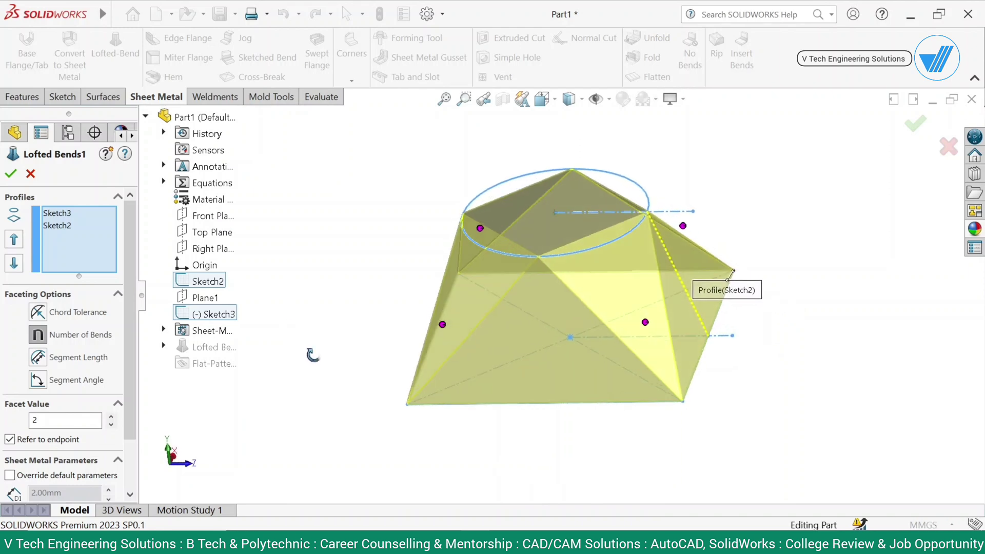
click(40, 314)
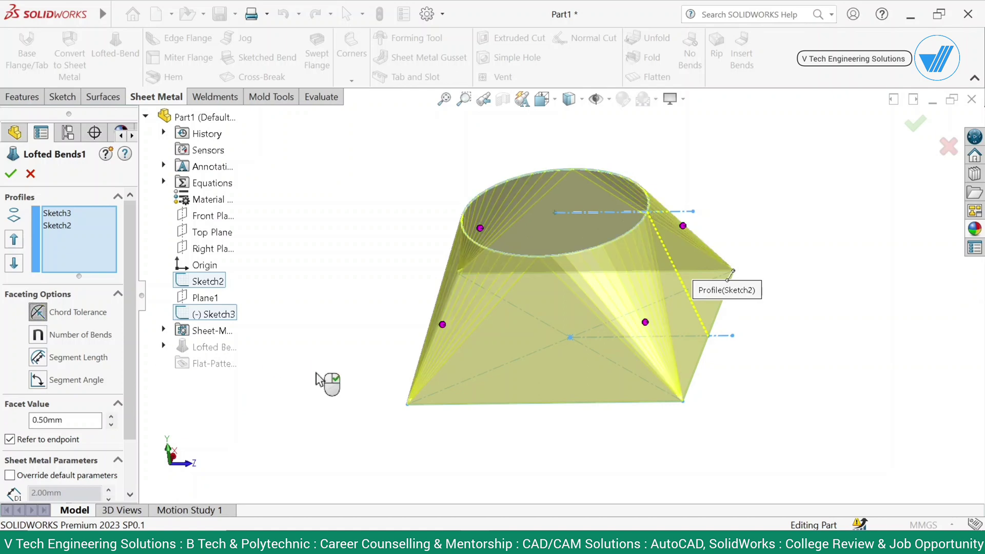
middle_drag(379, 343, 434, 359)
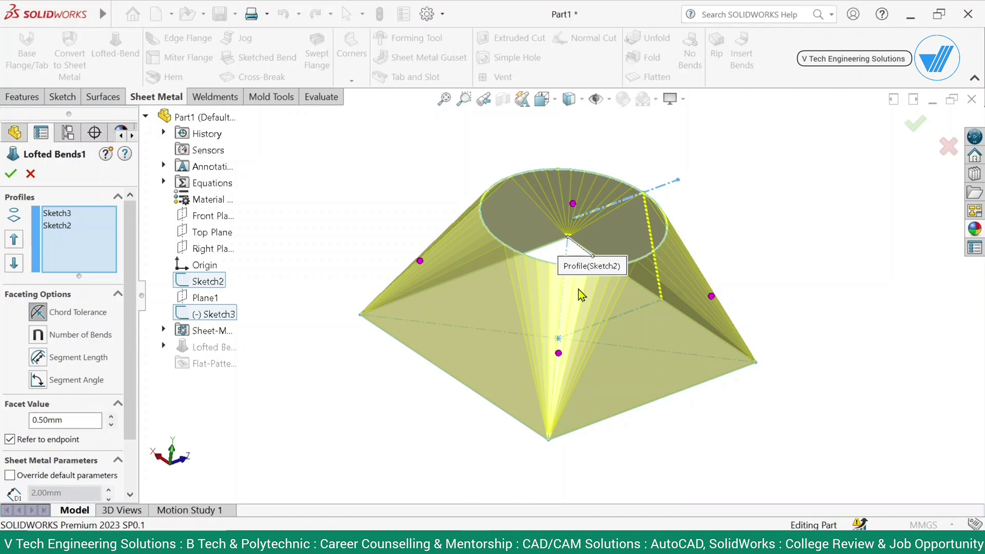
scroll(556, 294, down, 2)
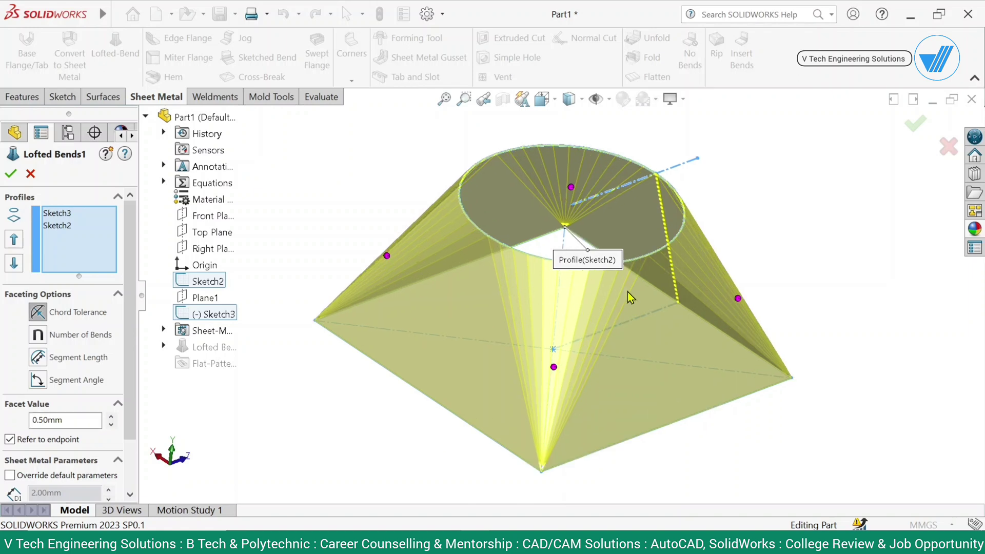
drag(69, 420, 4, 415)
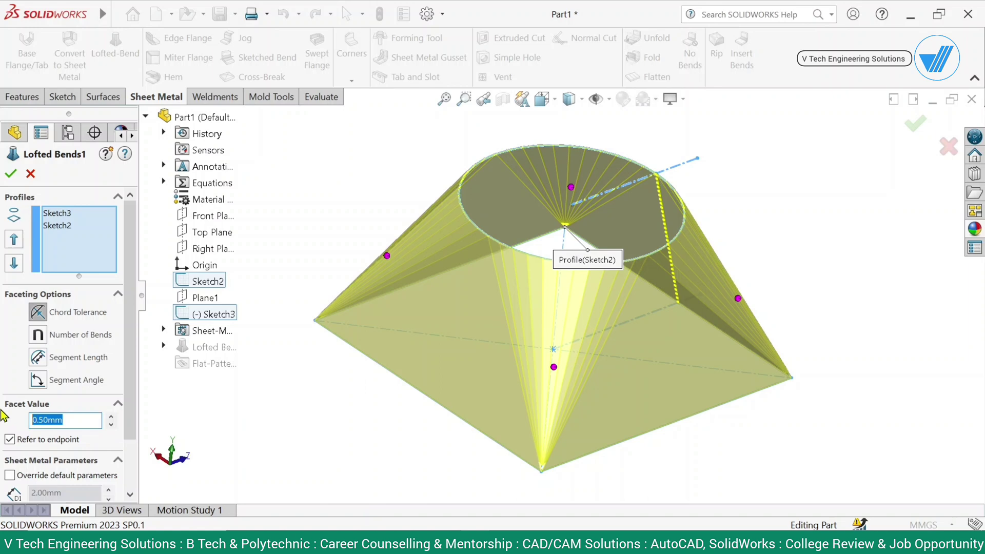
text(0.)
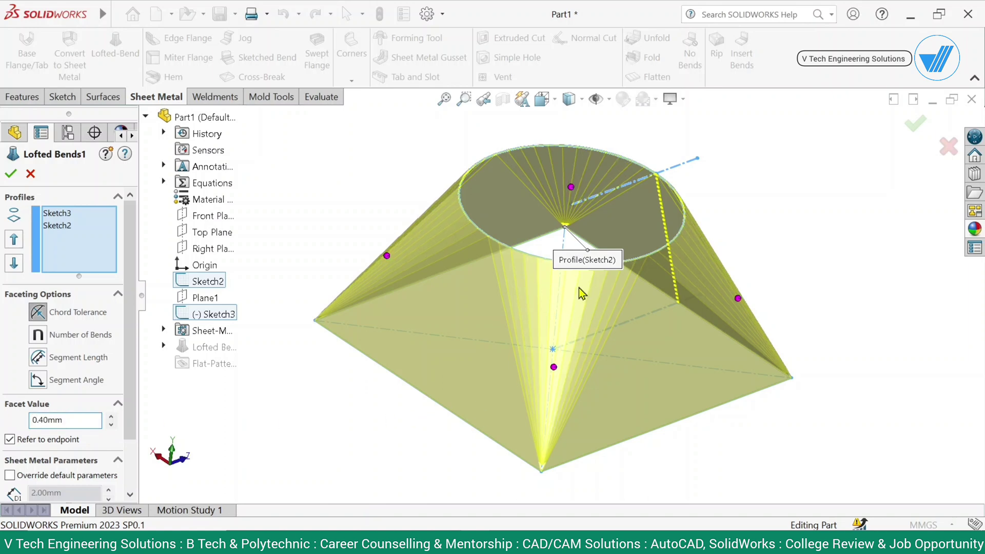
Raise the chord tolerance in increments to 3.40 mm and reduce it to 0.10 mm to compare the facet density.
drag(60, 420, 23, 427)
click(110, 417)
click(110, 417)
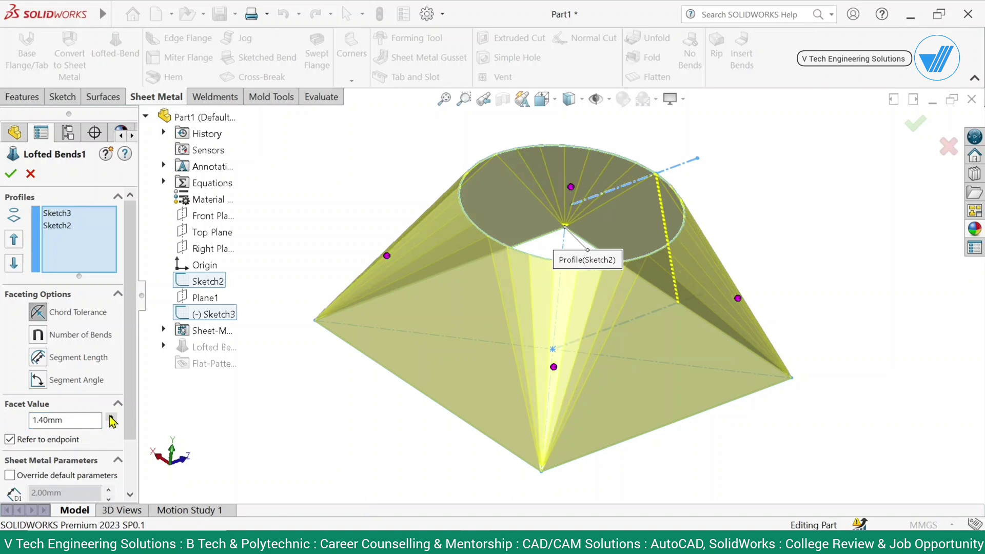
click(111, 416)
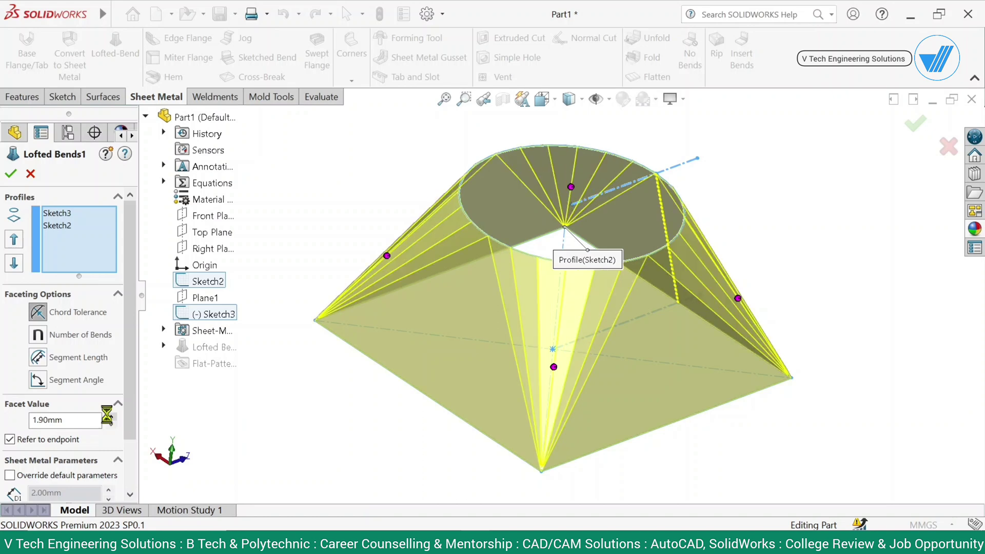
click(111, 416)
click(110, 416)
click(110, 416)
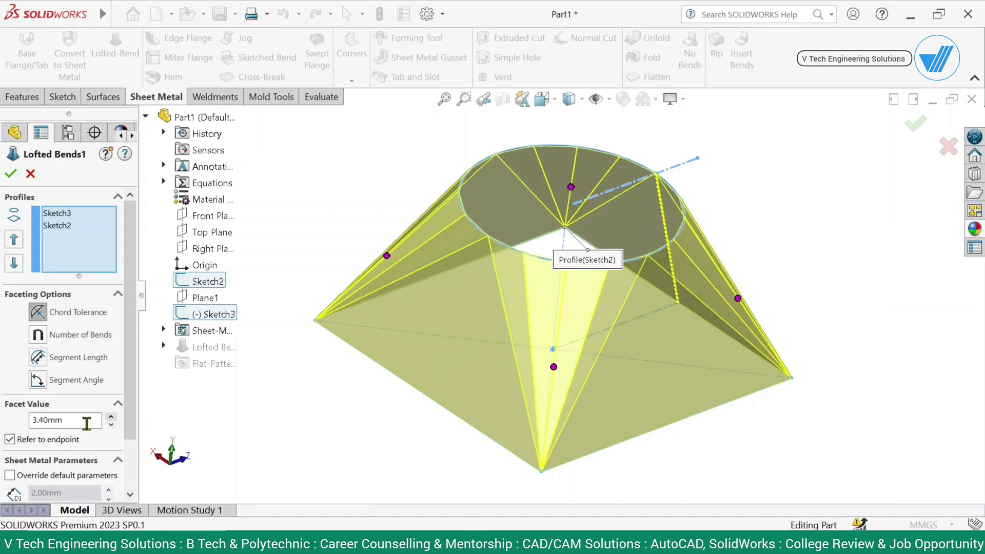
drag(64, 426, 2, 412)
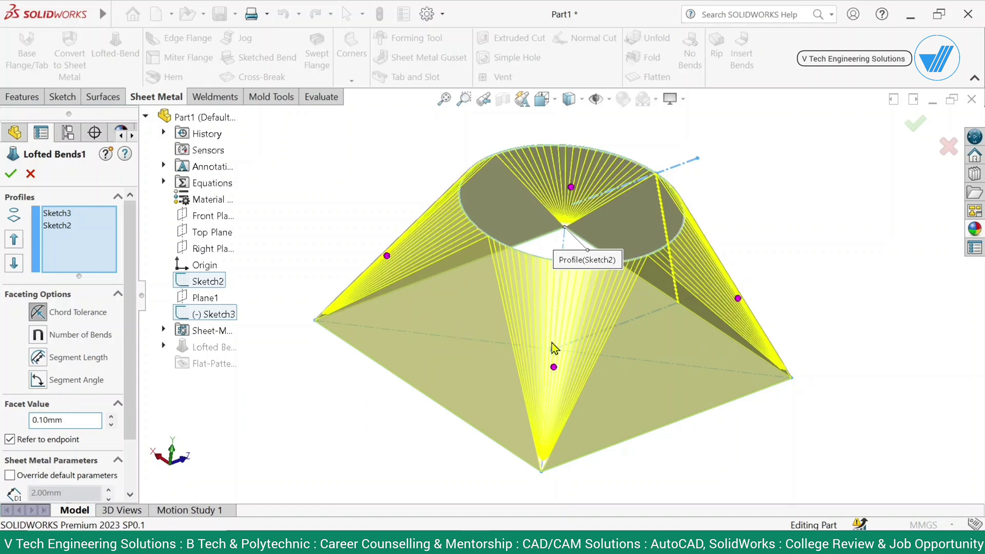
middle_drag(552, 348, 516, 282)
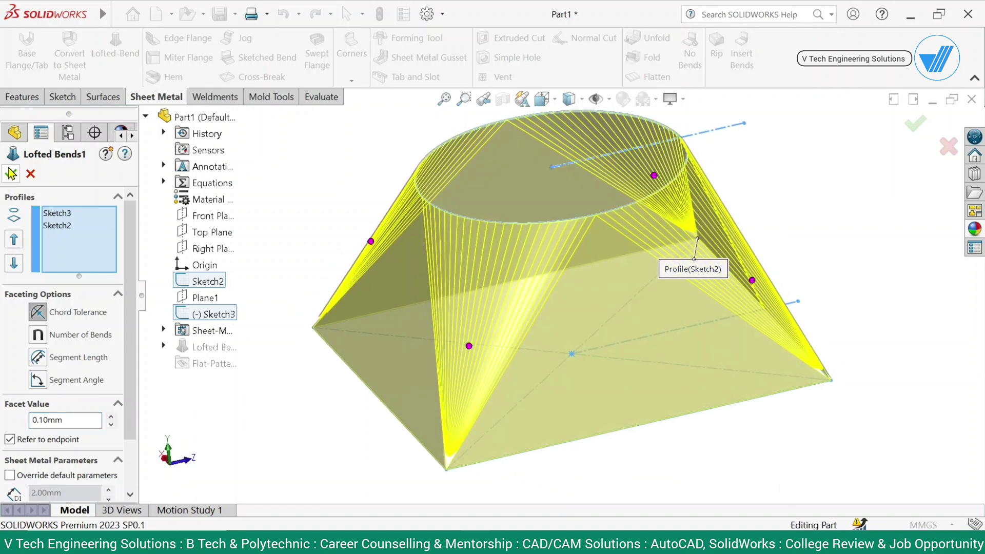
Set the chord tolerance facet value to 0.30 mm and accept the lofted bend.
double_click(63, 423)
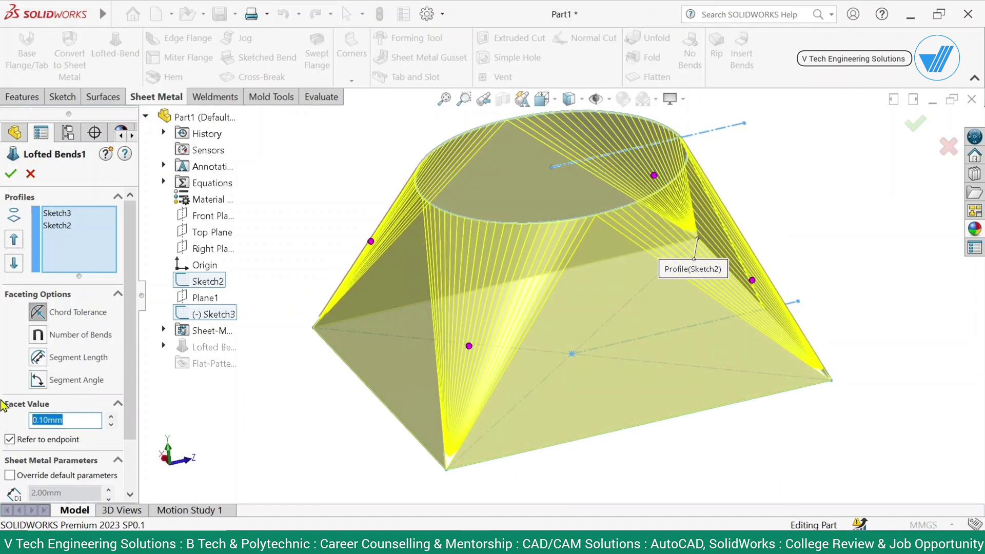
text(0.3)
key(Return)
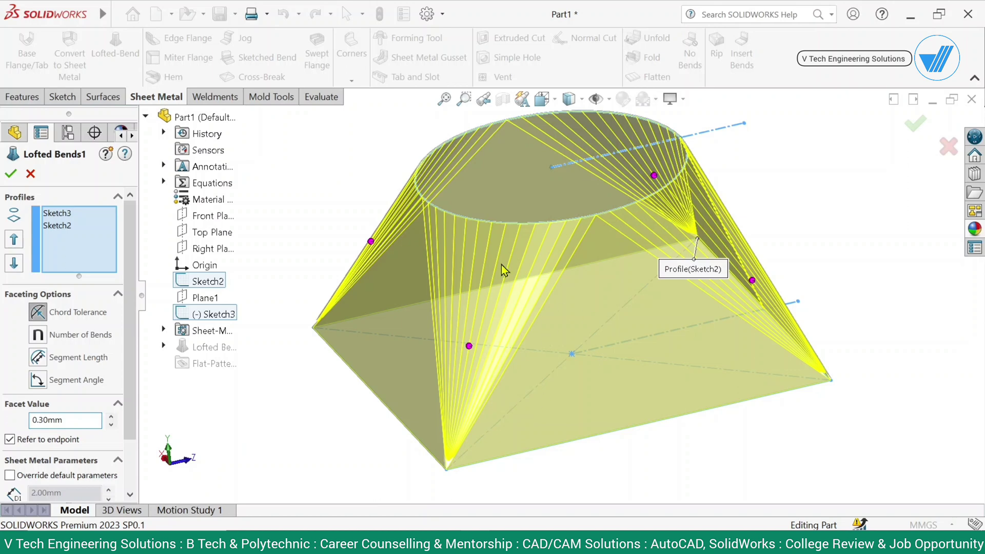
scroll(544, 287, up, 3)
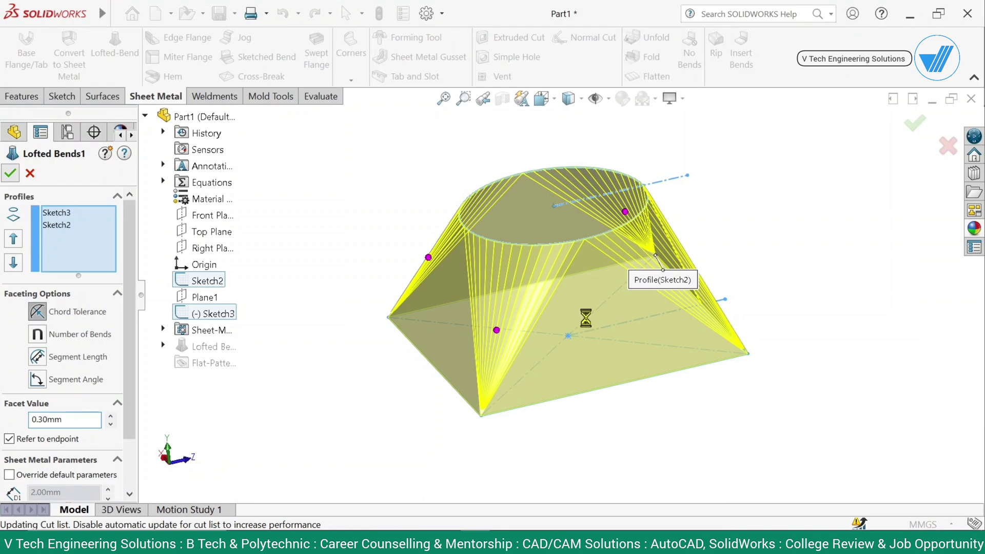
key(Return)
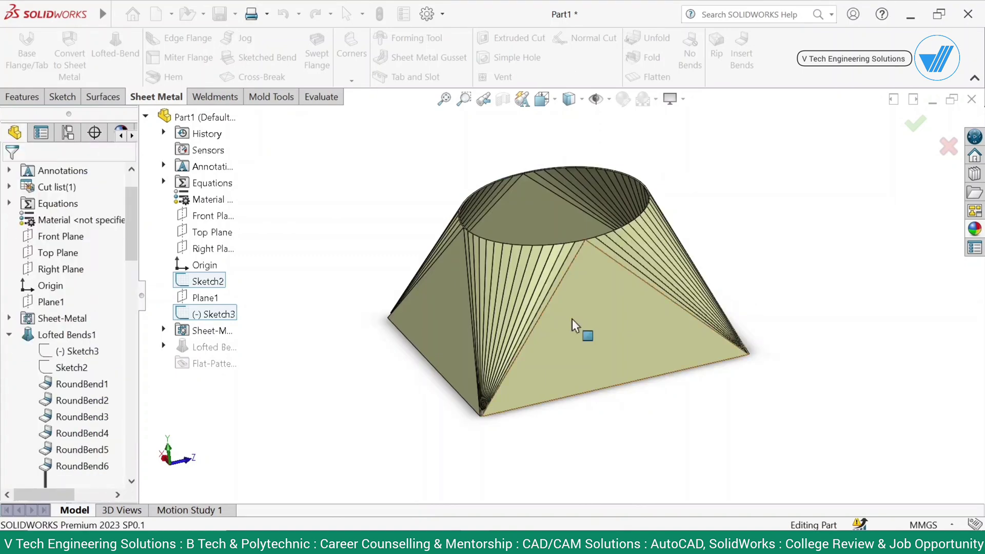
Flatten the square-to-round sheet metal part.
middle_drag(615, 417, 661, 446)
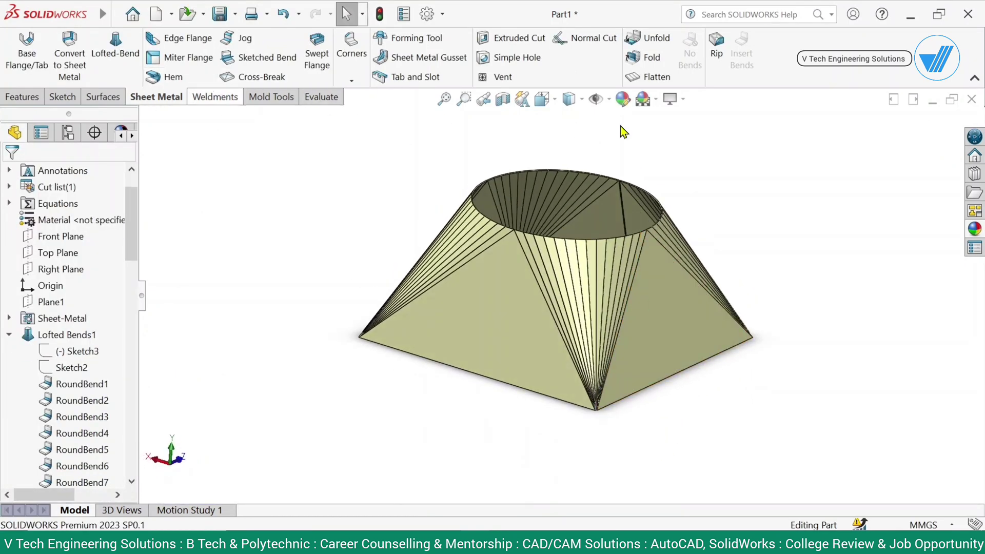
click(654, 74)
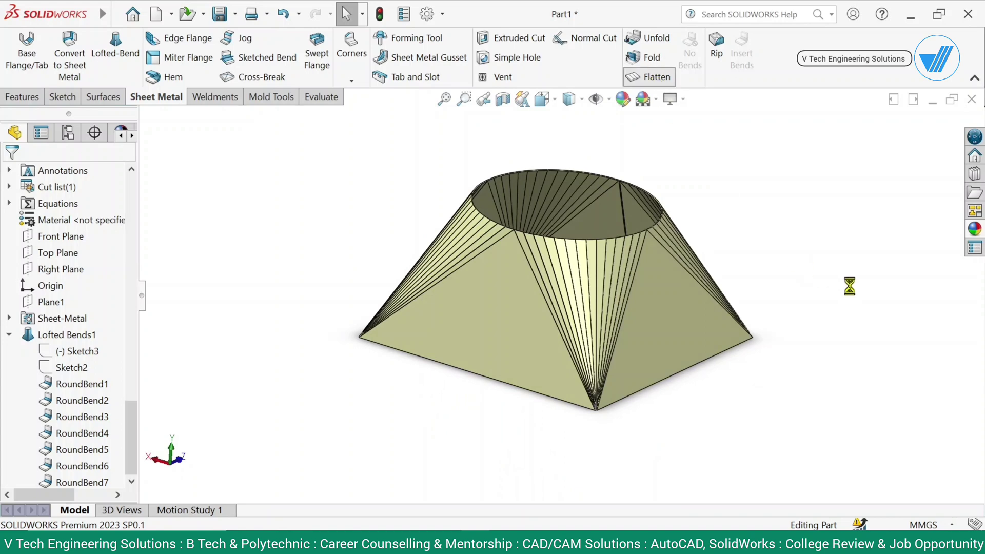
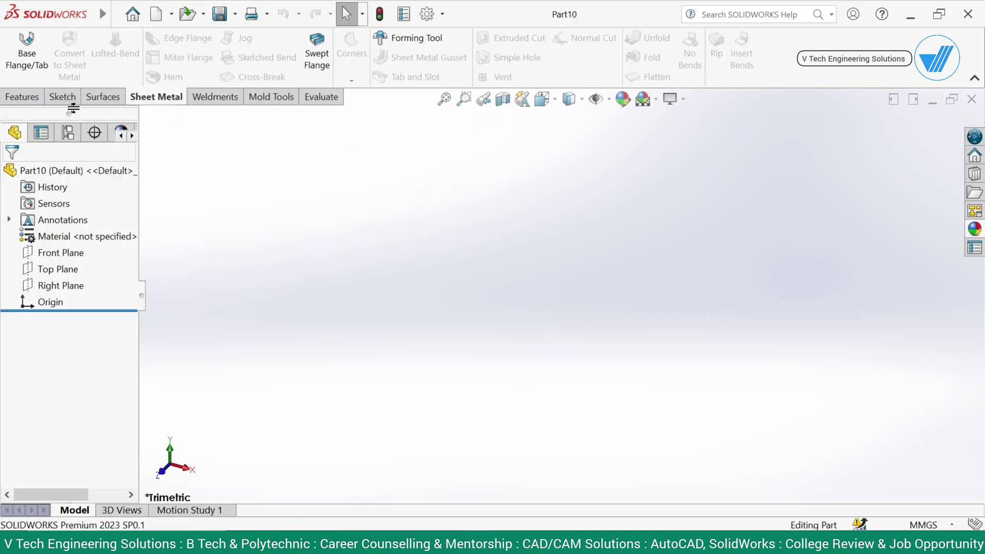
Start an extruded boss on the Front Plane of the new part and sketch a center rectangle about 261 mm wide from the origin.
click(30, 98)
click(24, 57)
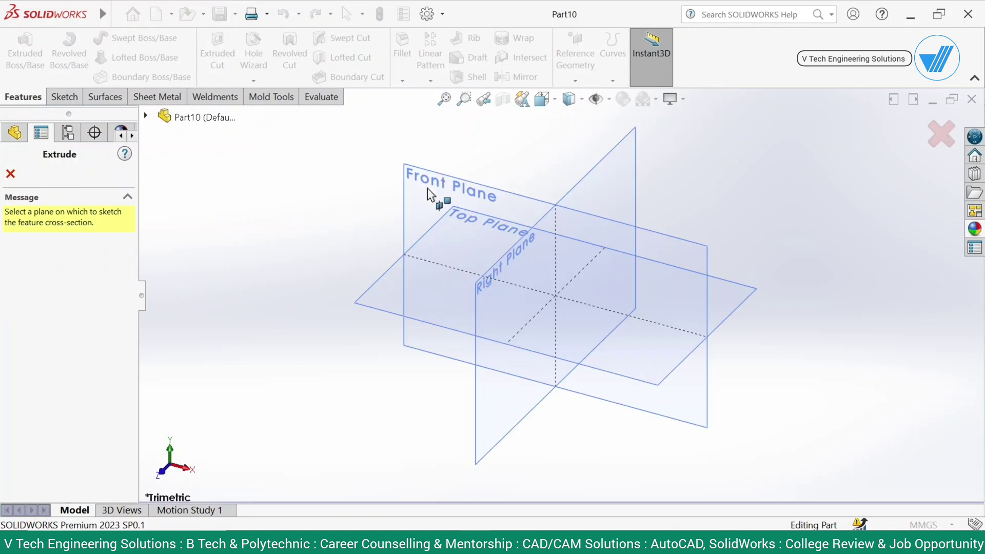
click(428, 193)
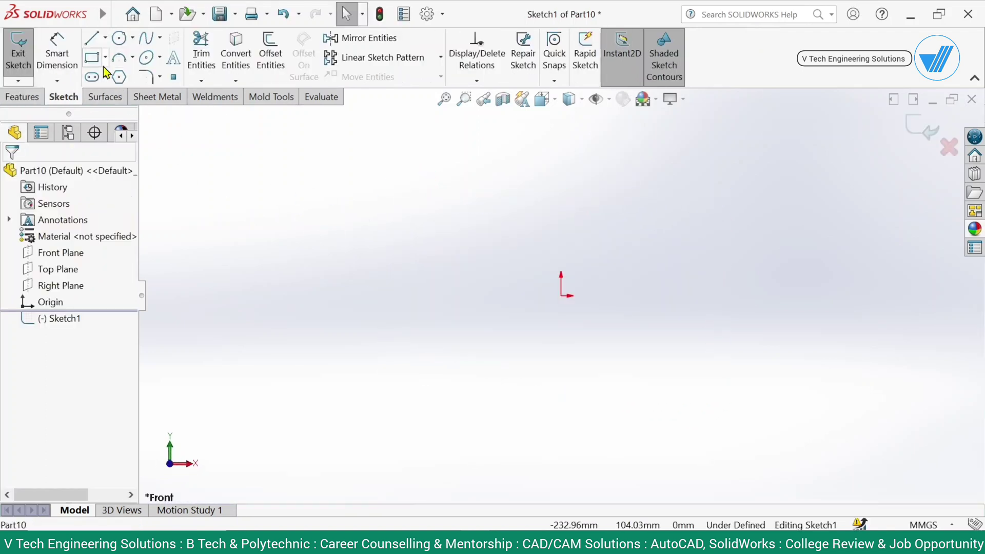
click(105, 57)
click(111, 95)
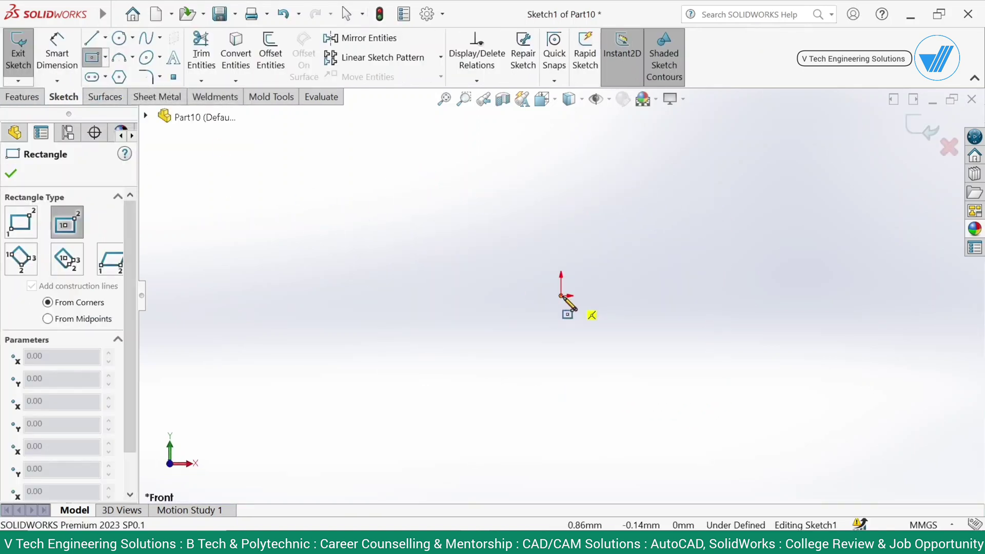
click(562, 296)
click(326, 183)
Place a horizontal dimension above the rectangle's top edge.
key(d)
click(472, 183)
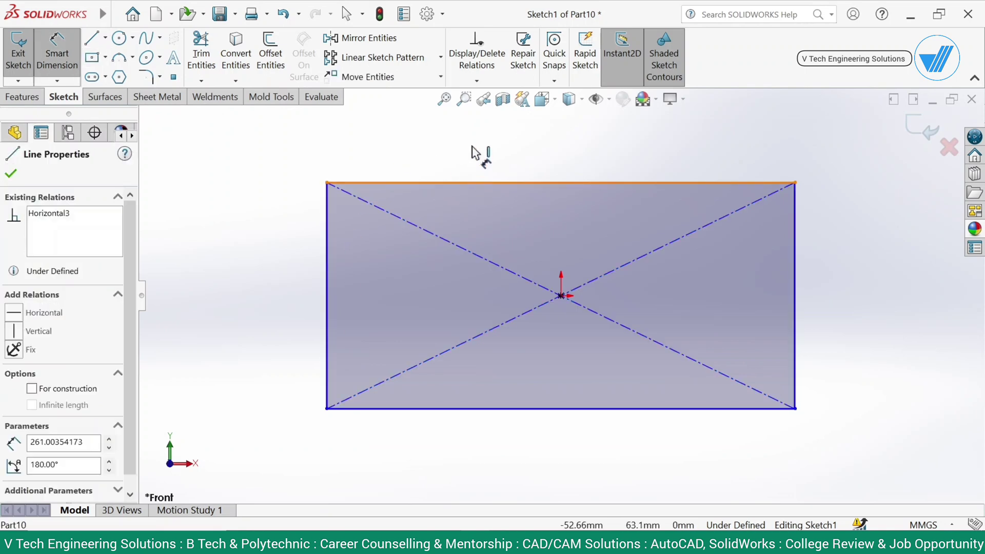
click(474, 148)
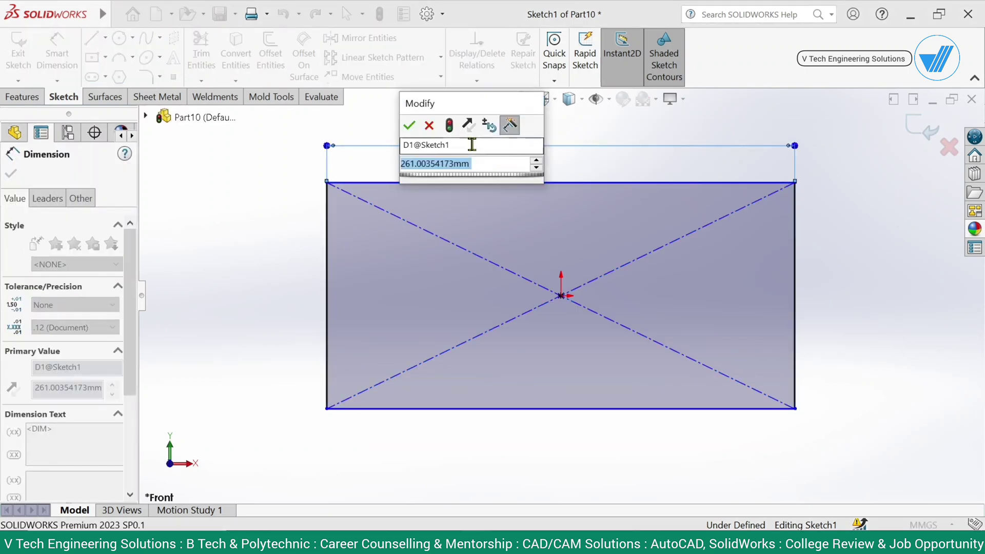
Dimension the centre rectangle's top edge and left edge to 400 mm each.
text(400)
key(Return)
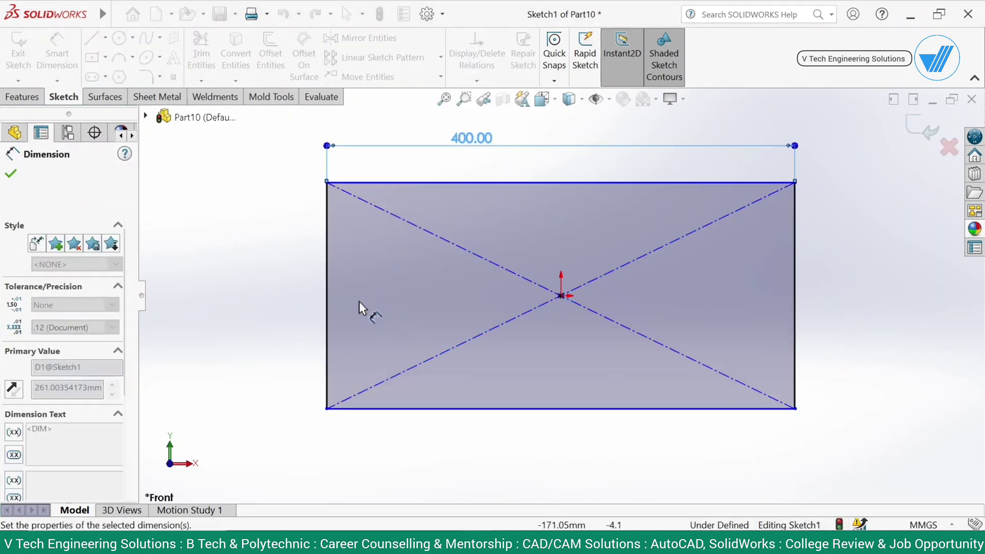
click(327, 285)
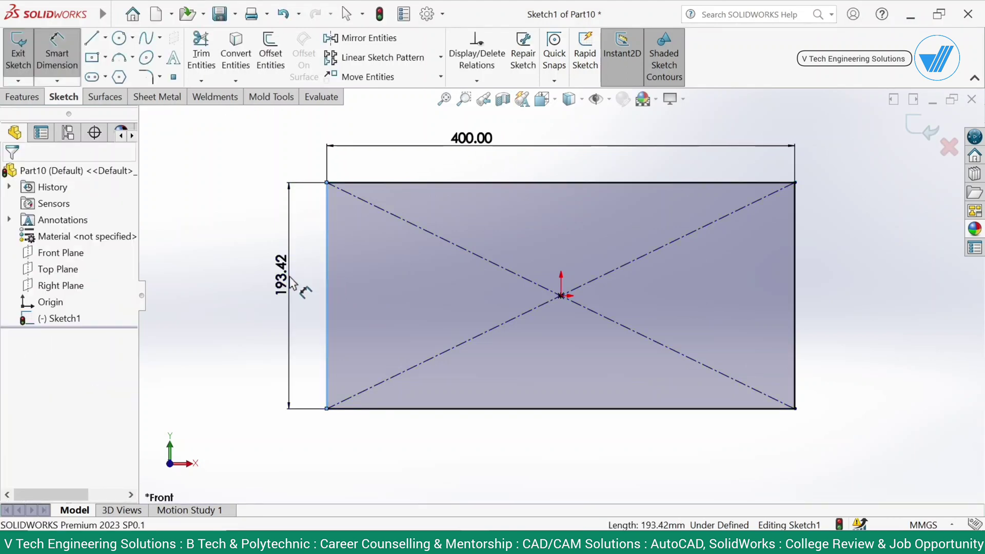
click(291, 284)
text(400)
key(Return)
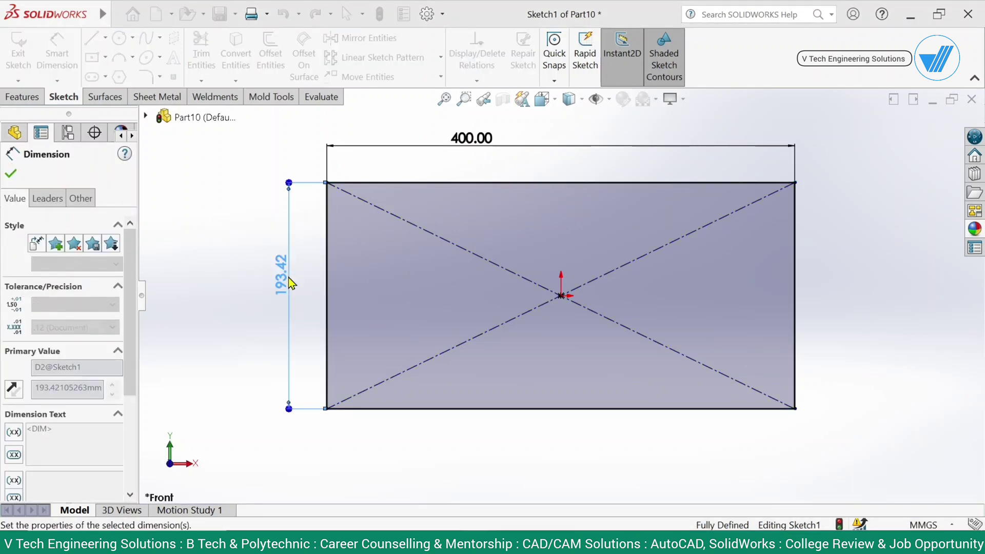
click(209, 263)
scroll(503, 263, up, 5)
key(Escape)
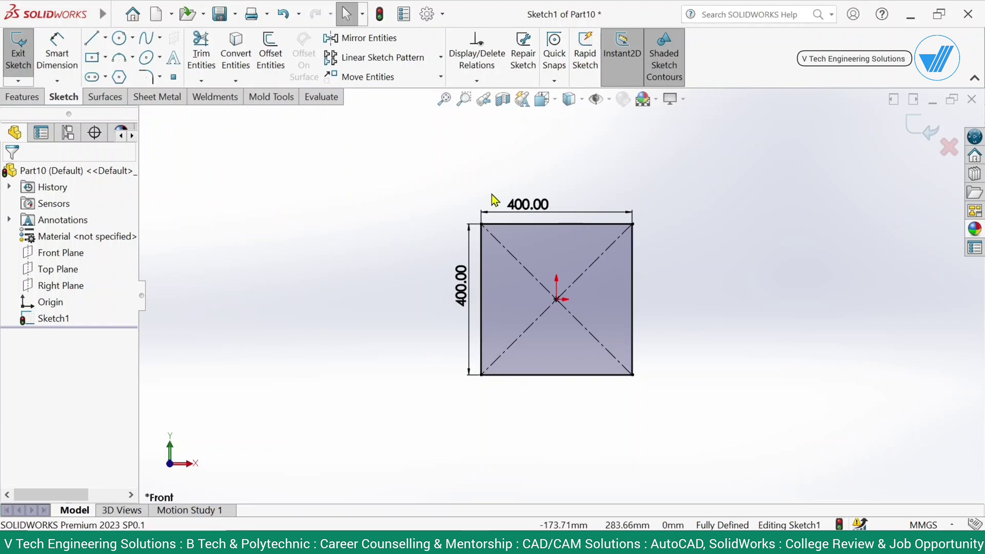
Offset the whole square chain 4 mm inward, using the reversed direction.
scroll(759, 292, up, 1)
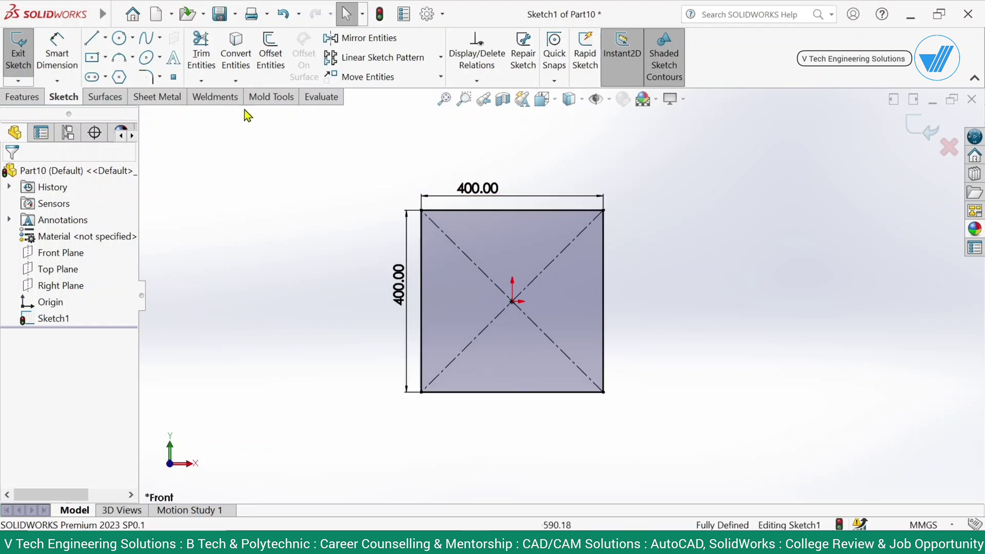
click(270, 54)
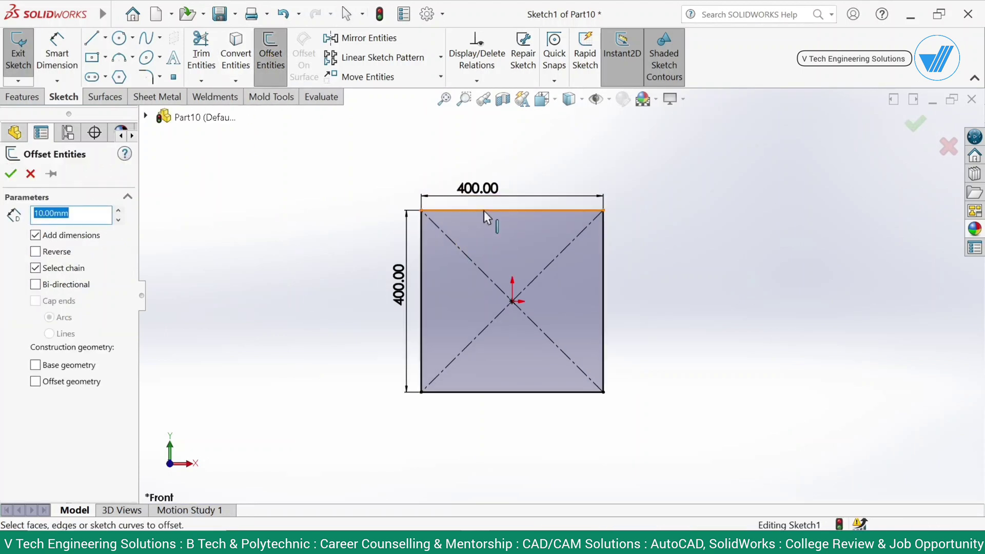
click(485, 210)
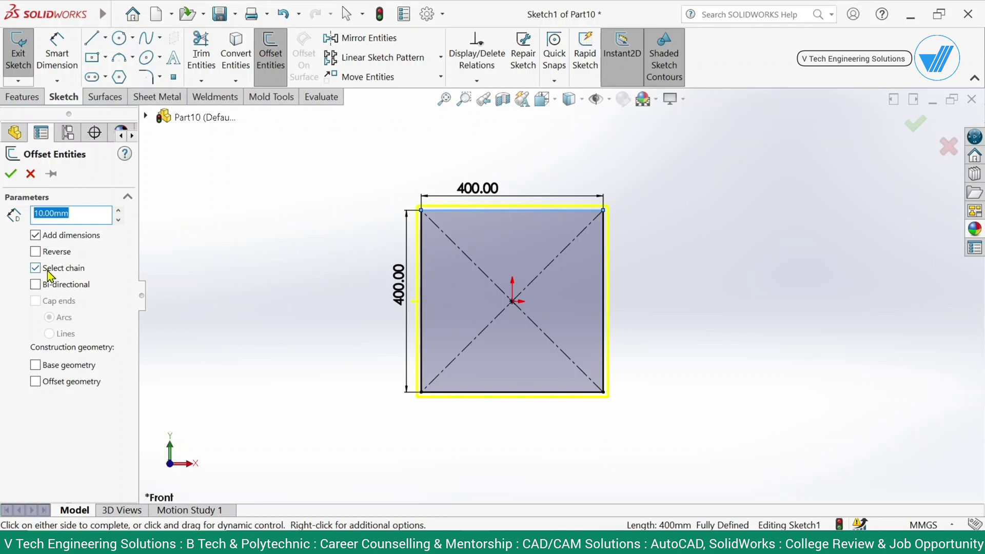
scroll(564, 266, up, 2)
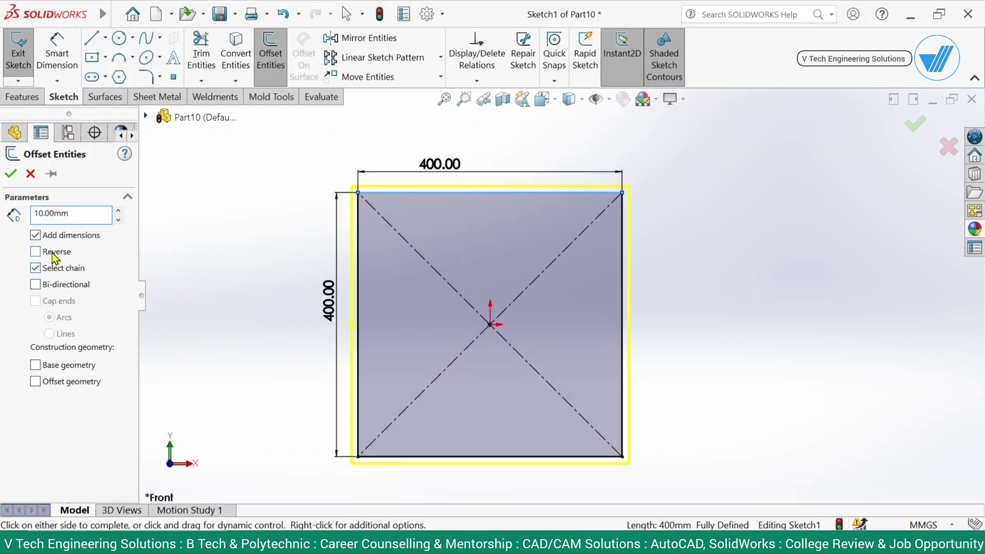
click(35, 251)
scroll(547, 297, up, 1)
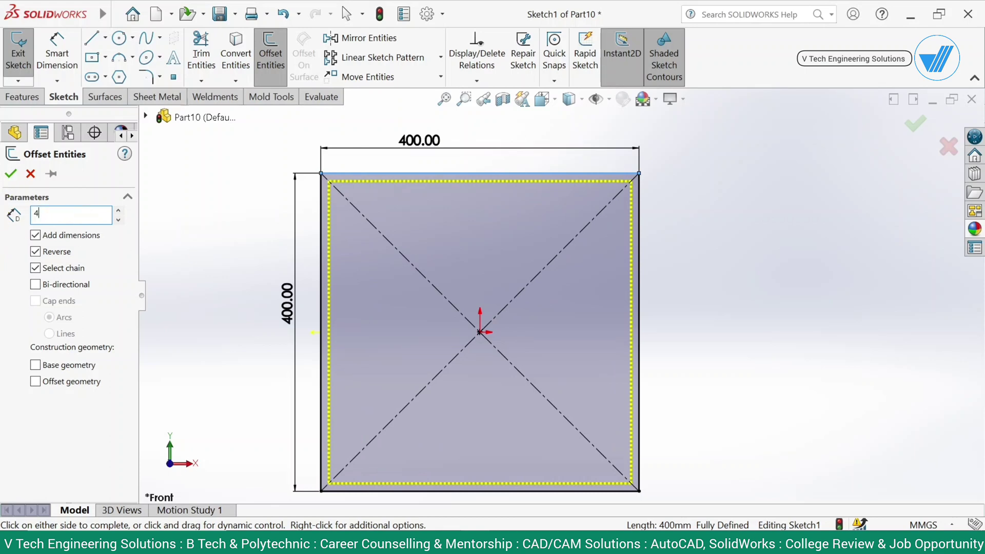
key(Return)
click(11, 174)
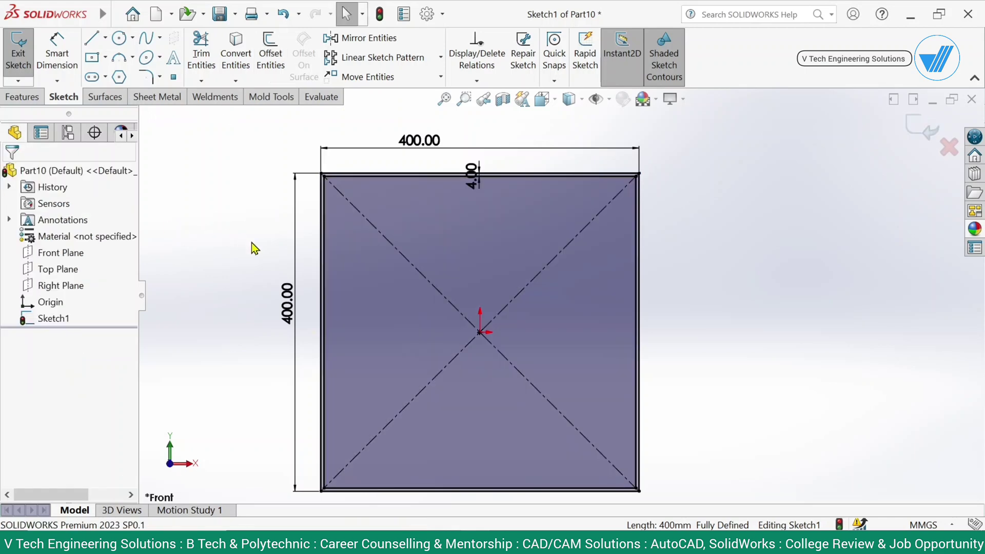
Extrude the square ring profile to a depth of 200 mm with the Mid Plane end condition.
click(22, 97)
click(28, 64)
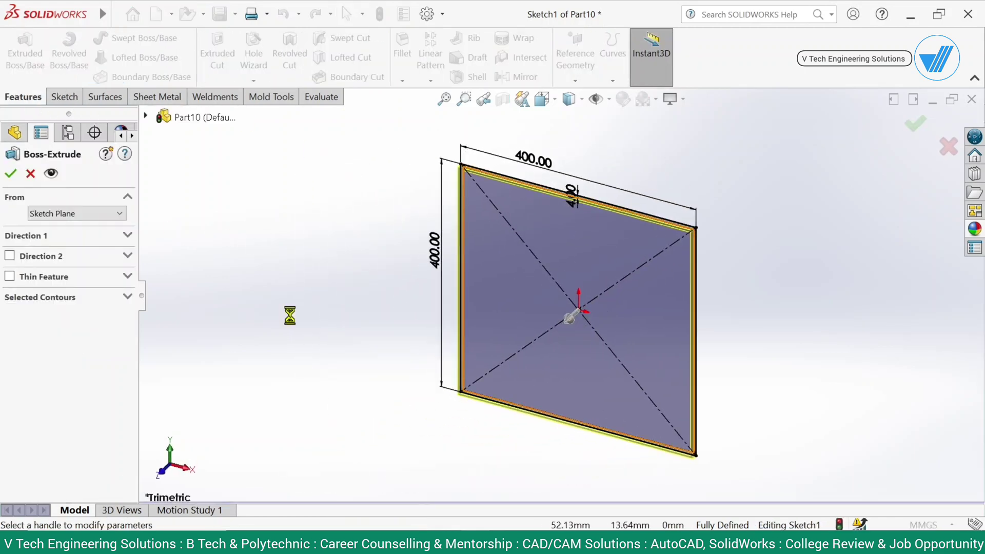
click(74, 236)
click(74, 253)
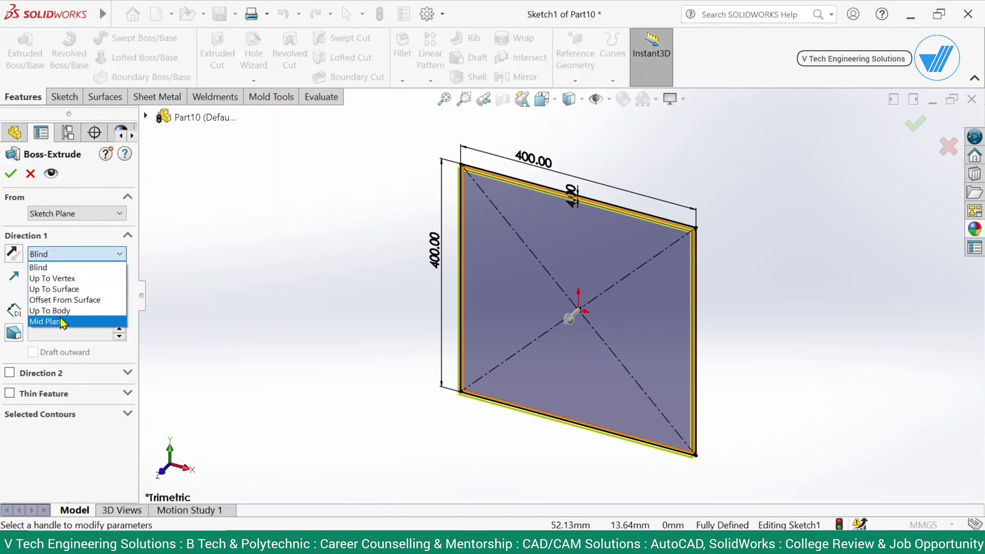
click(57, 321)
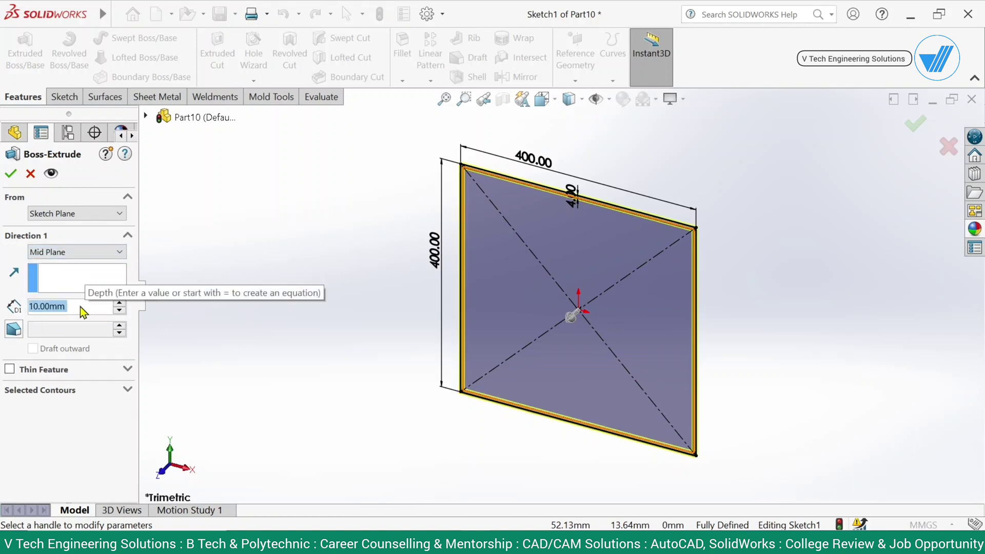
text(100)
key(Return)
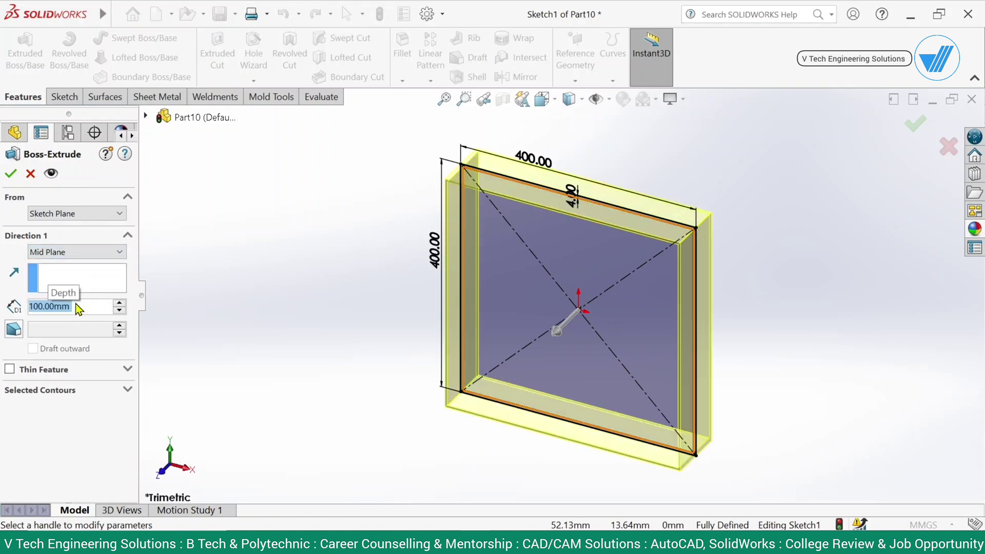
text(200)
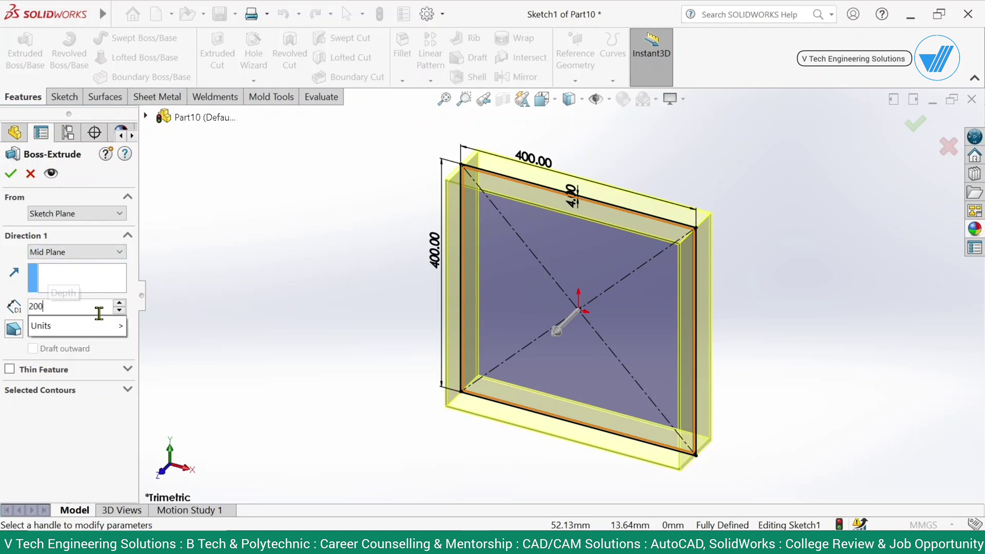
key(Return)
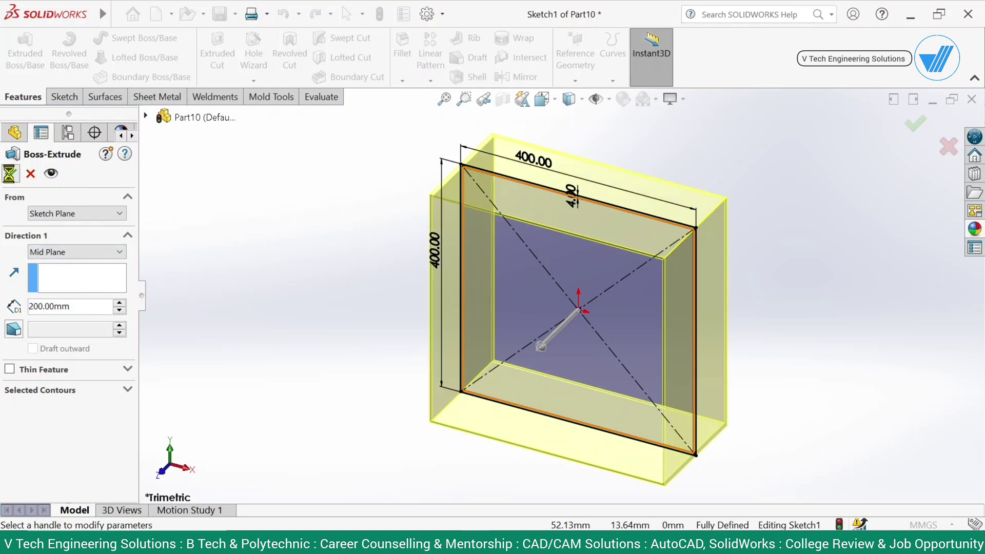
key(Return)
Apply a light magenta colour from the standard swatches to the whole part.
middle_drag(457, 336, 440, 314)
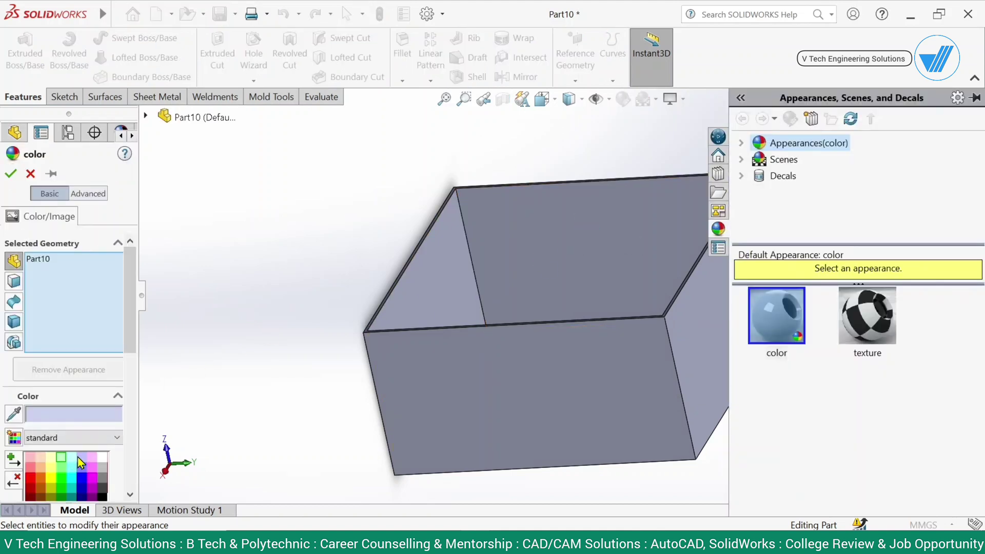
click(91, 457)
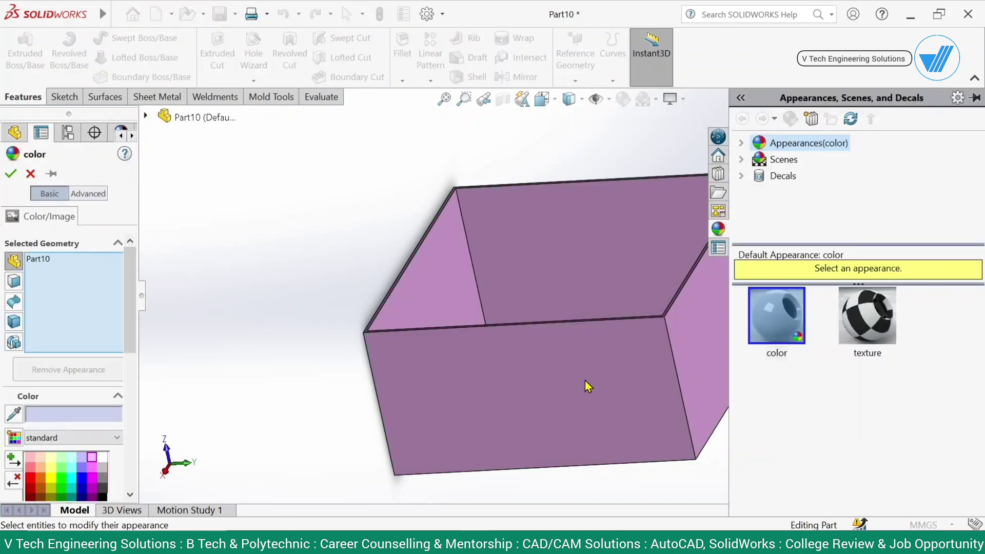
click(13, 175)
key(f)
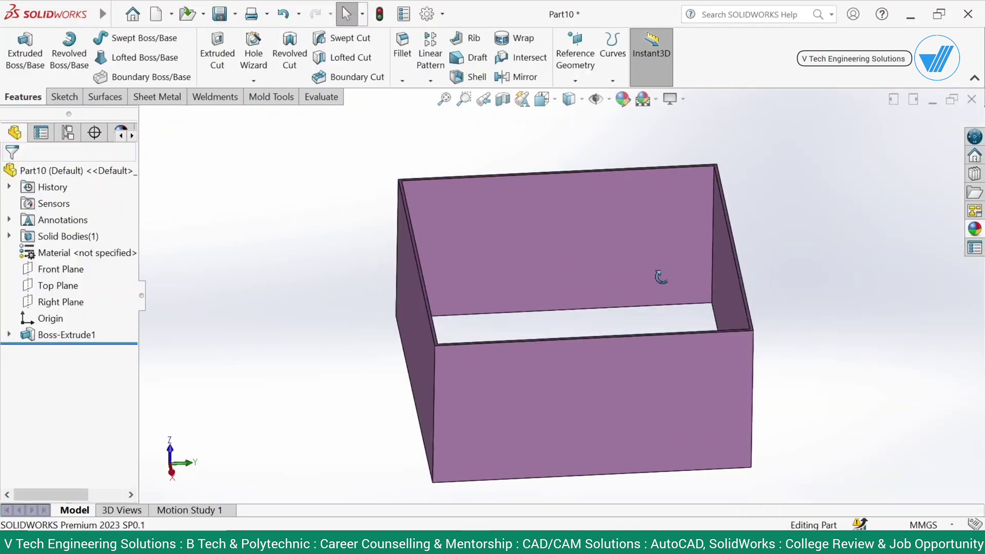
Sketch a vertical line across the middle of one outer side wall, from its top edge to its bottom edge, and finish the sketch.
click(157, 97)
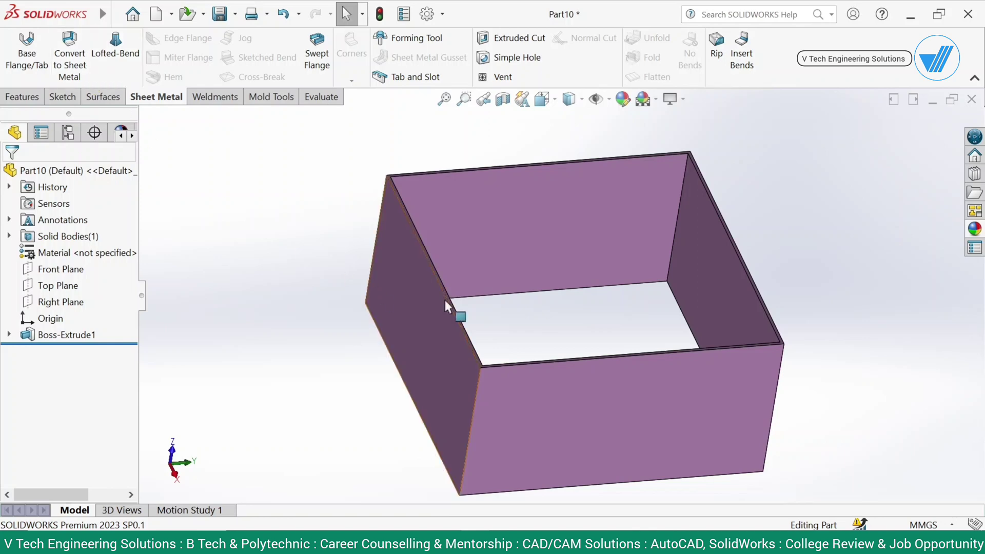
middle_drag(855, 275, 617, 357)
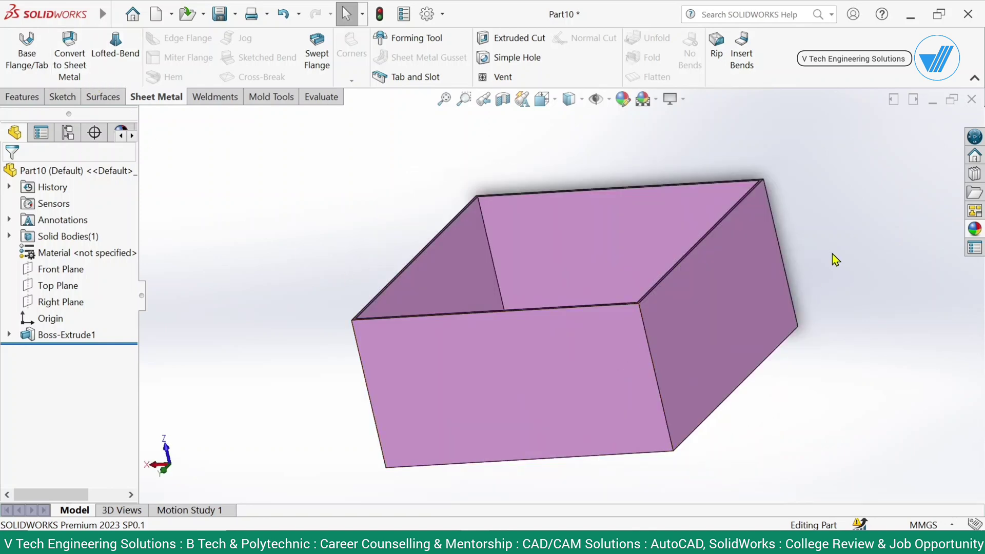
middle_drag(501, 334, 594, 274)
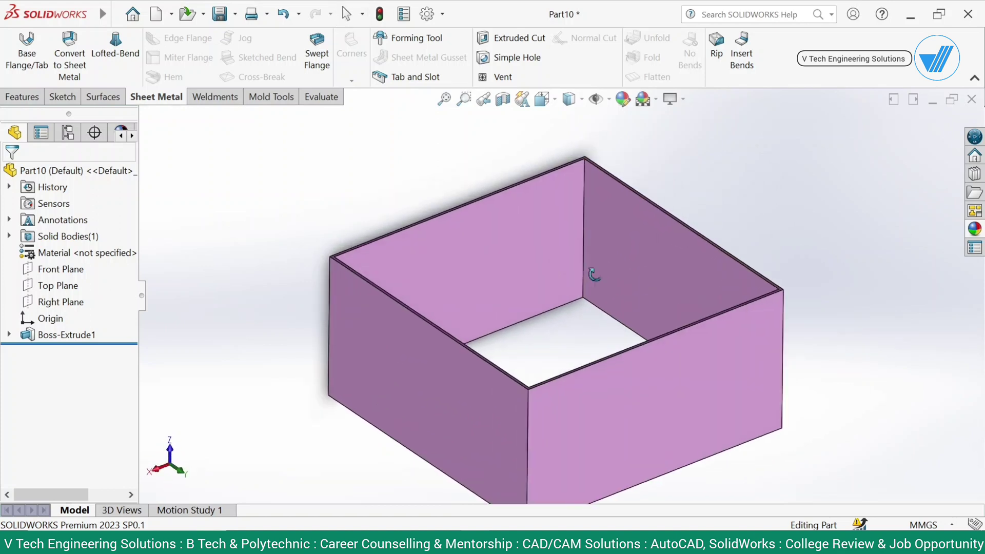
click(671, 373)
click(786, 343)
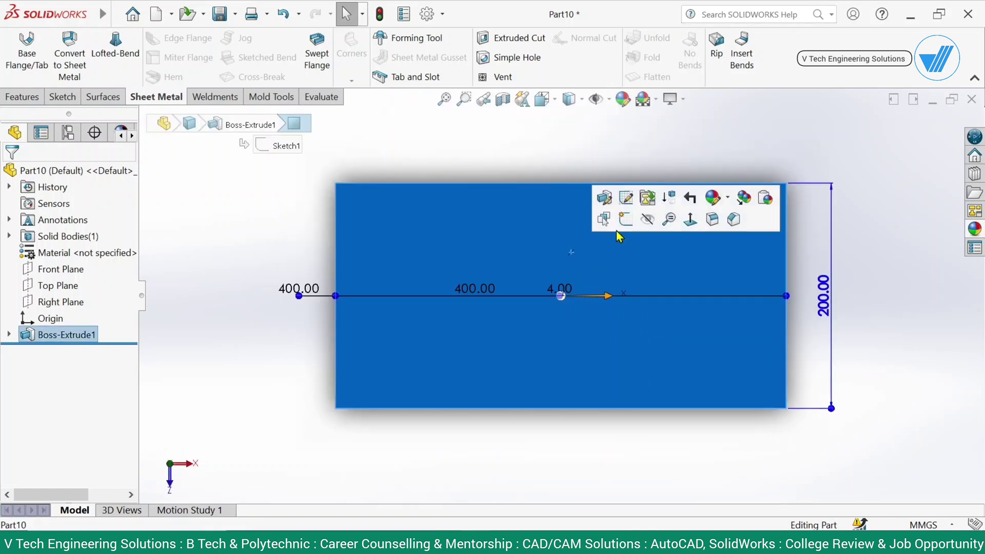
click(765, 169)
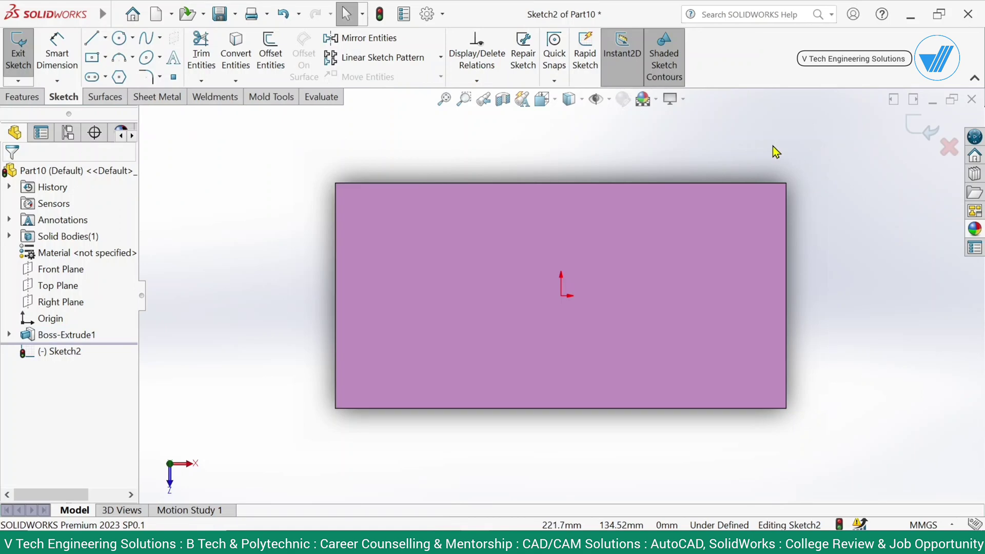
key(l)
mouse_move(561, 183)
mouse_down()
mouse_move(562, 424)
mouse_move(560, 408)
mouse_up()
right_click(809, 226)
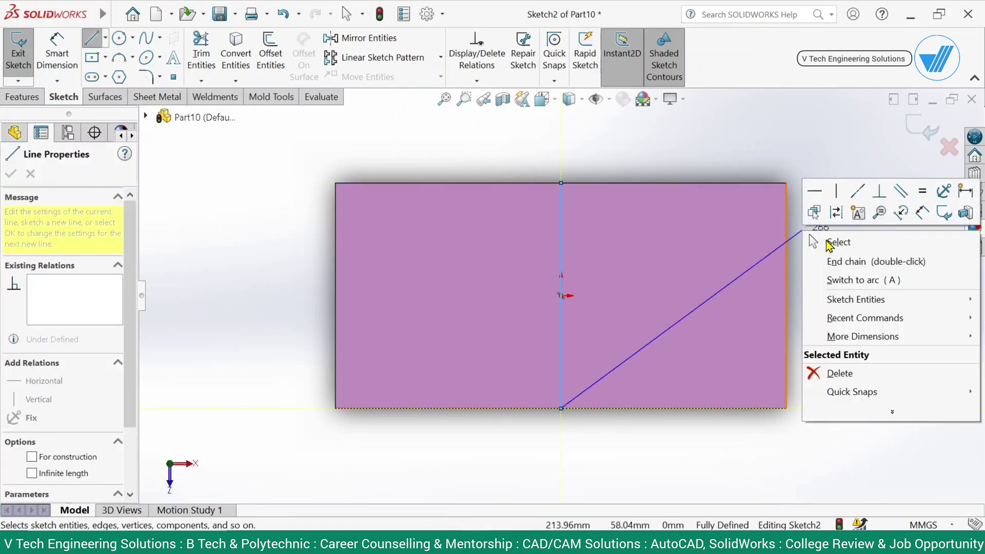
click(828, 242)
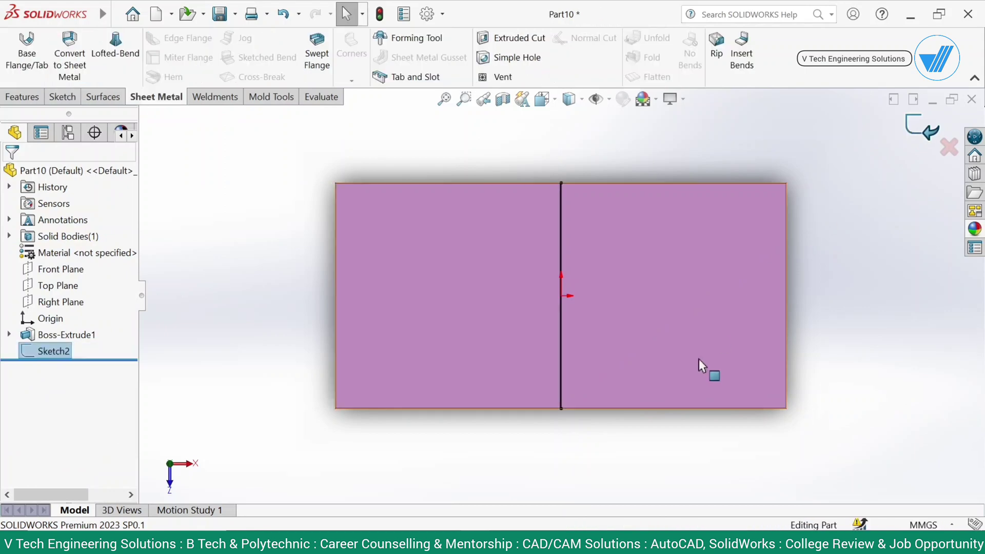
Rip the side wall along the sketched middle line with a 0.5 mm gap.
click(561, 269)
mouse_move(595, 280)
middle_down()
mouse_move(609, 323)
mouse_move(591, 335)
middle_up()
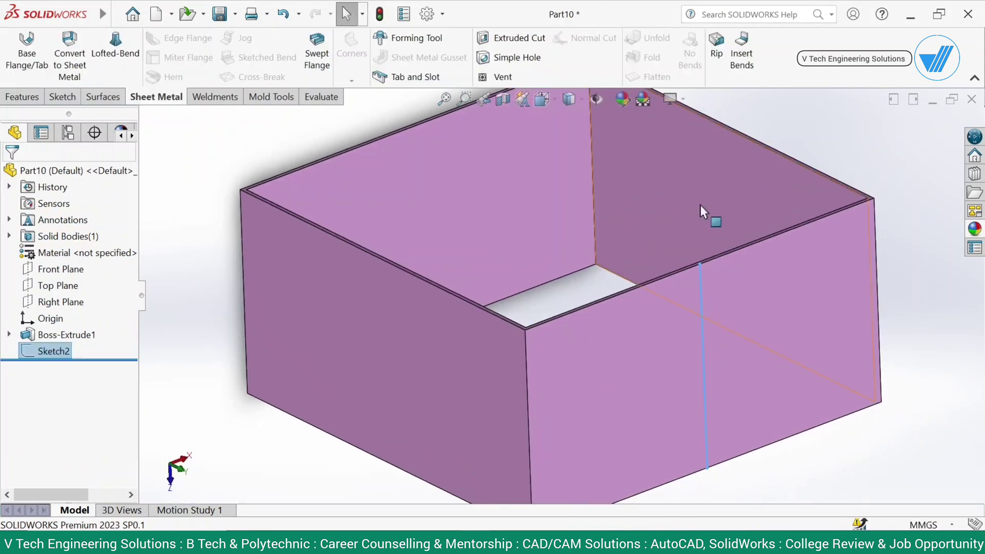
scroll(703, 201, up, 3)
click(749, 147)
click(717, 56)
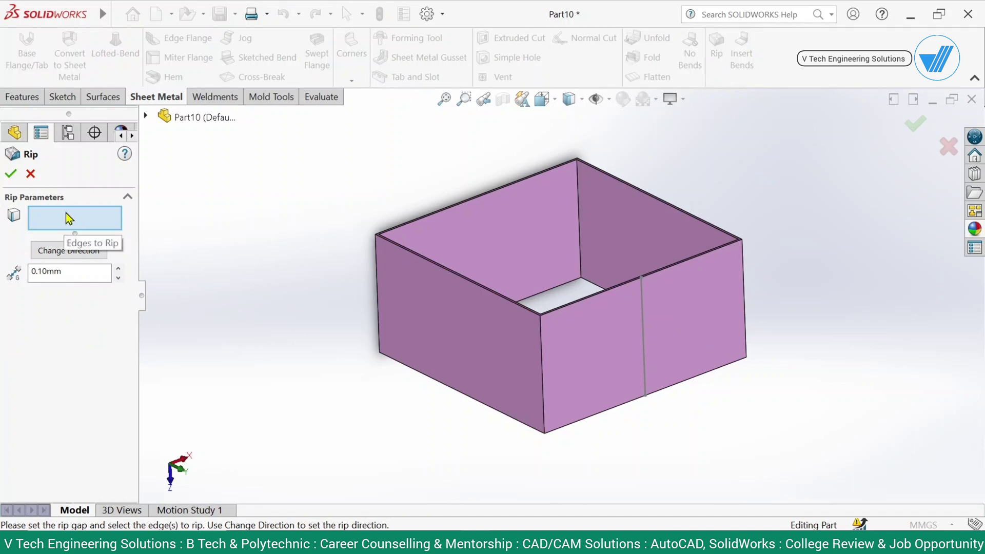
click(642, 314)
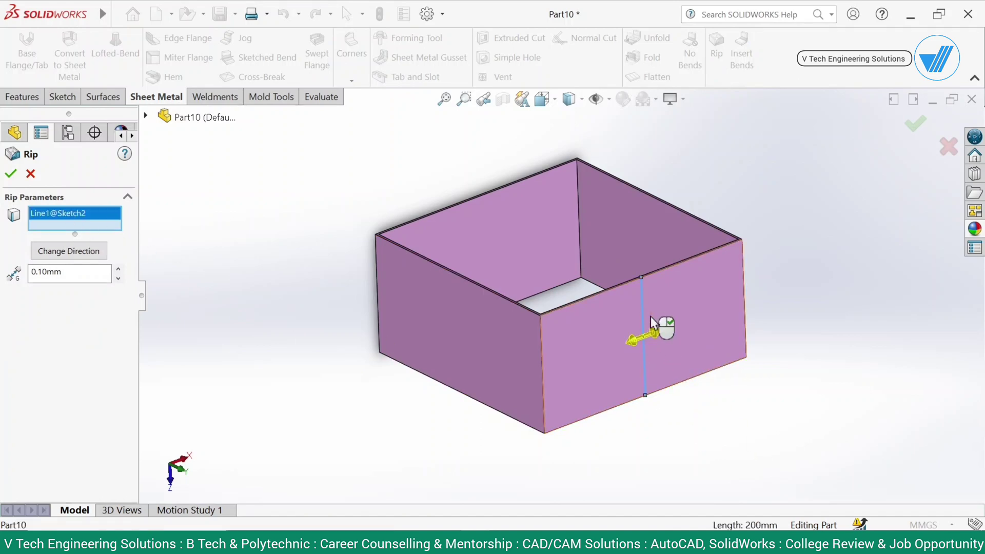
scroll(667, 343, down, 4)
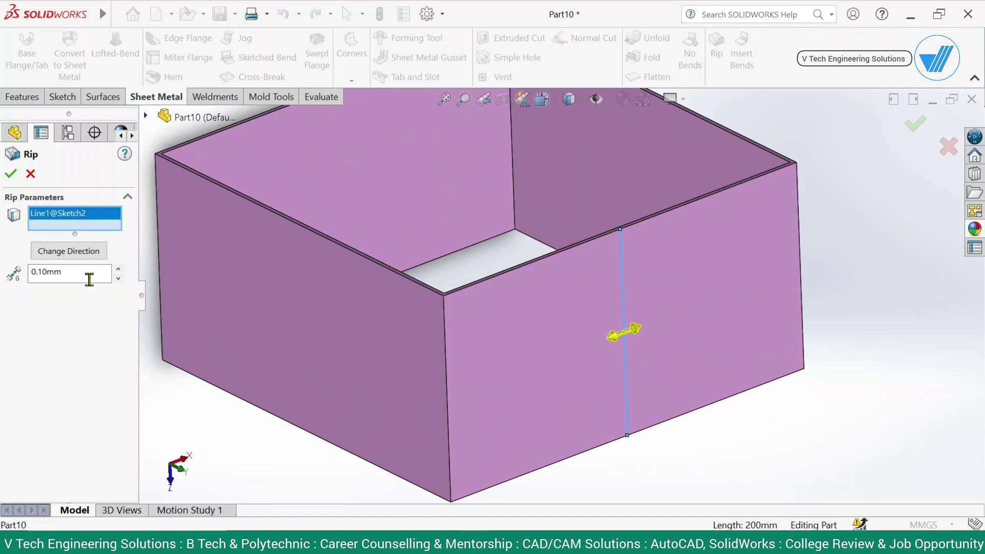
click(89, 279)
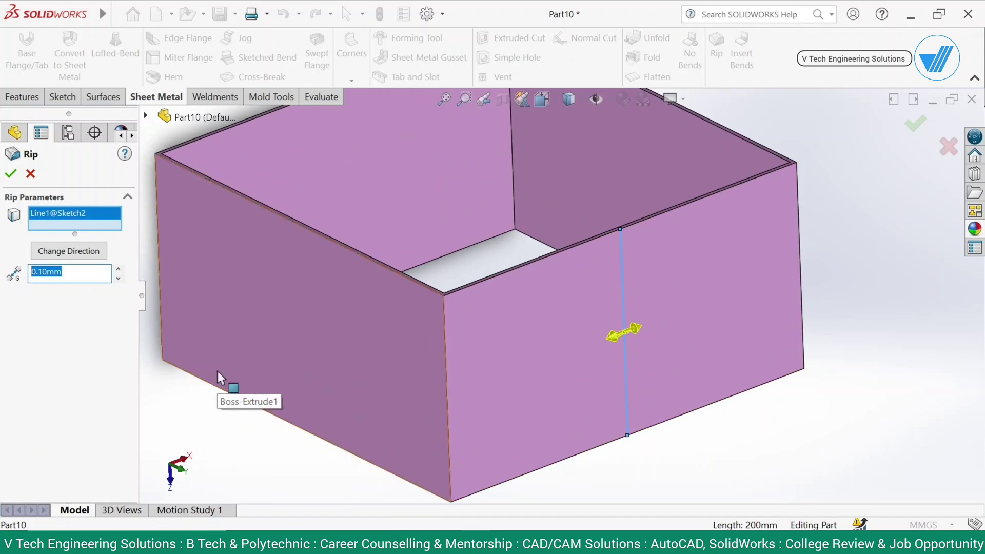
text(0.5)
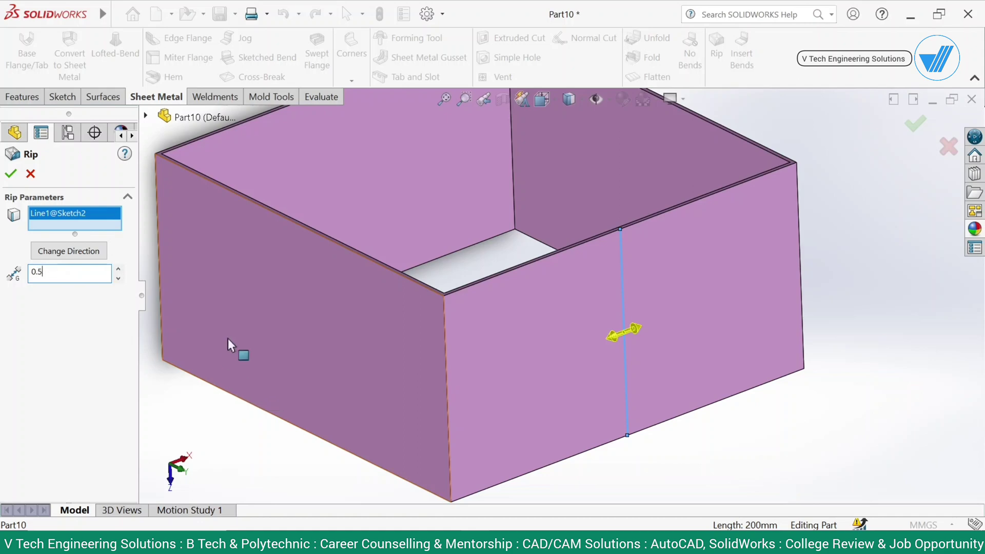
click(11, 176)
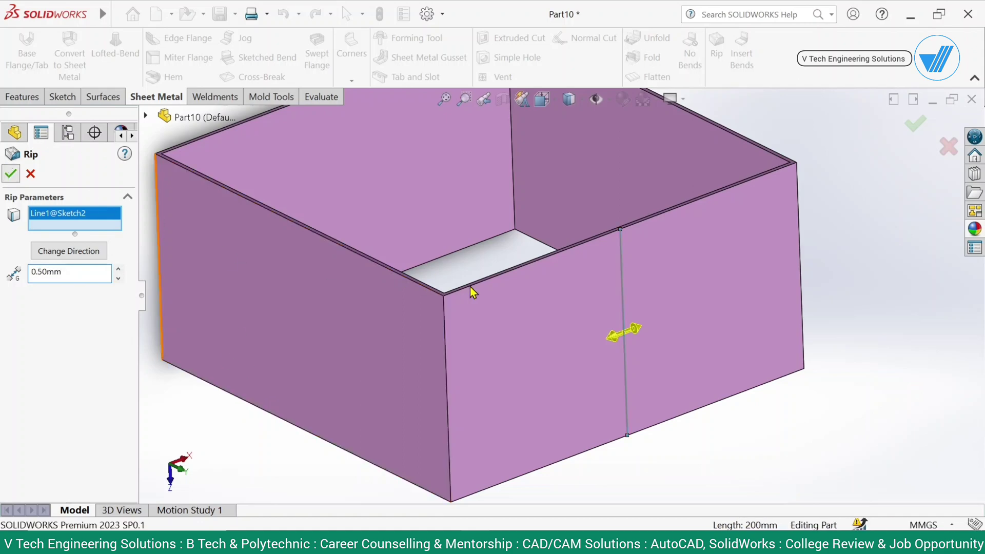
scroll(651, 243, down, 6)
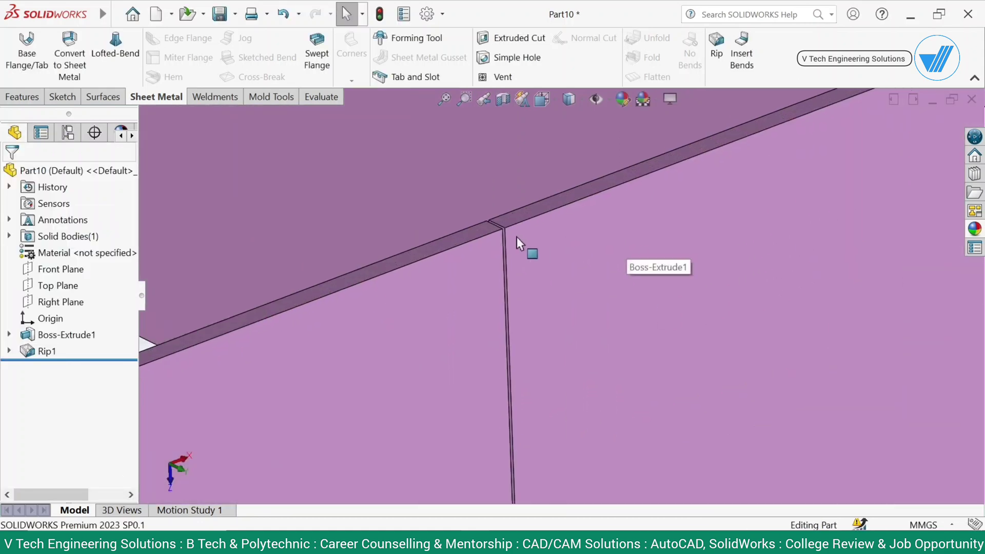
middle_drag(505, 233, 531, 288)
scroll(531, 287, down, 3)
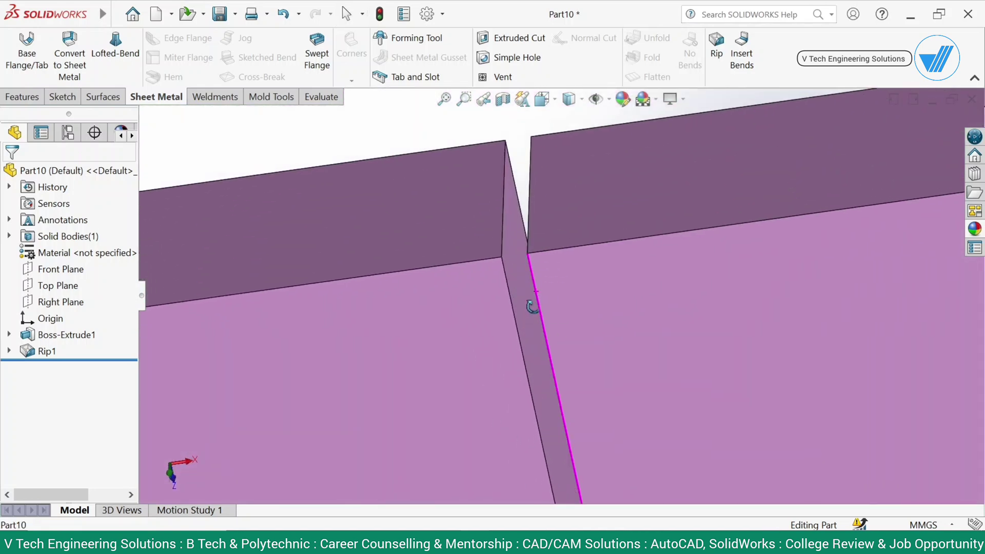
Set the gap of the middle-wall rip to 5 mm.
click(522, 289)
click(549, 227)
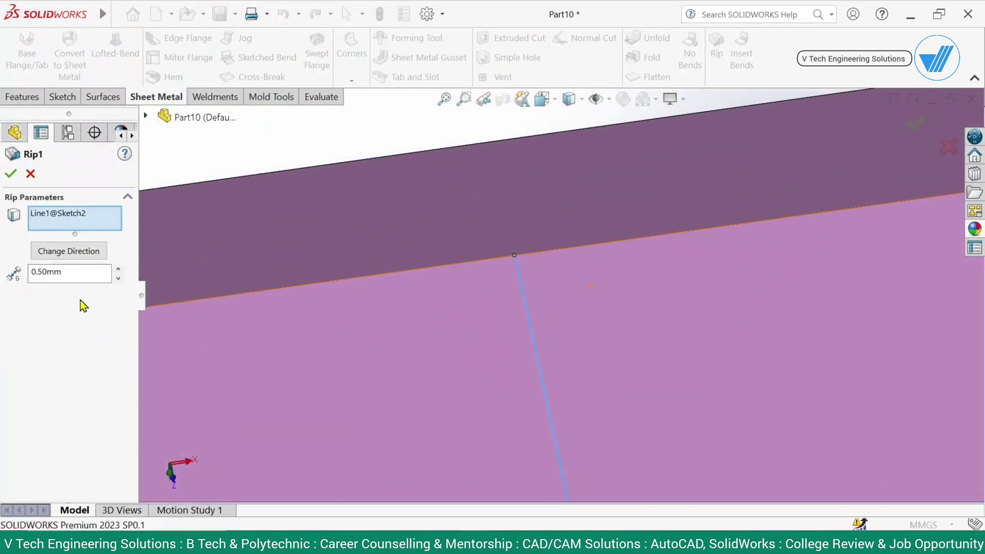
drag(62, 272, 53, 273)
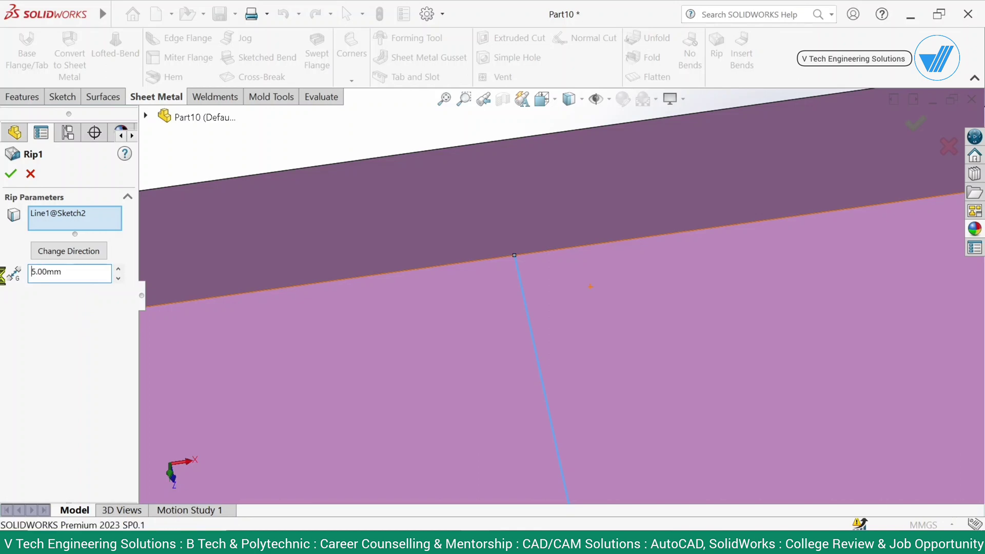
key(Return)
scroll(567, 287, up, 8)
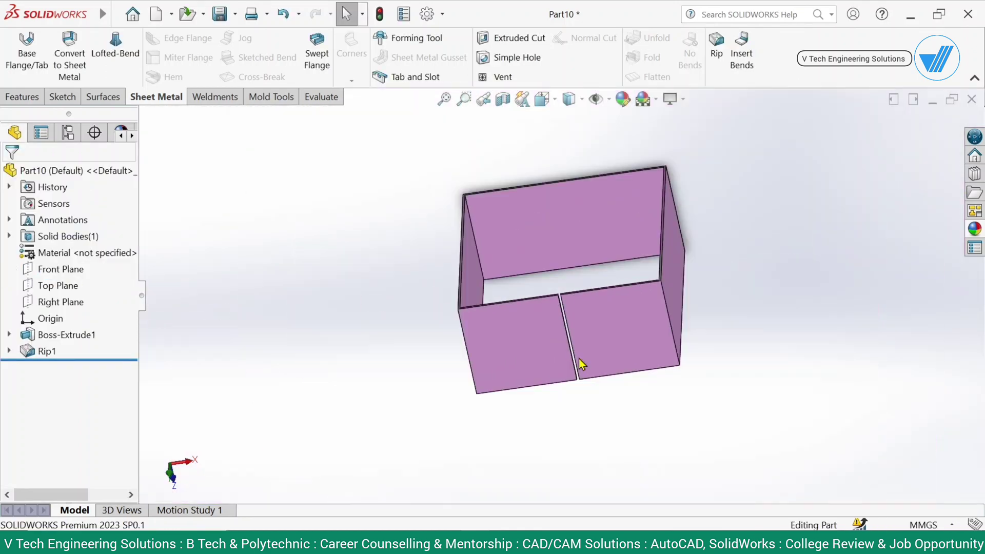
Examine the split wall and the nearby corner of the box frame from several angles.
middle_drag(581, 364, 632, 254)
scroll(632, 254, down, 3)
scroll(597, 238, up, 3)
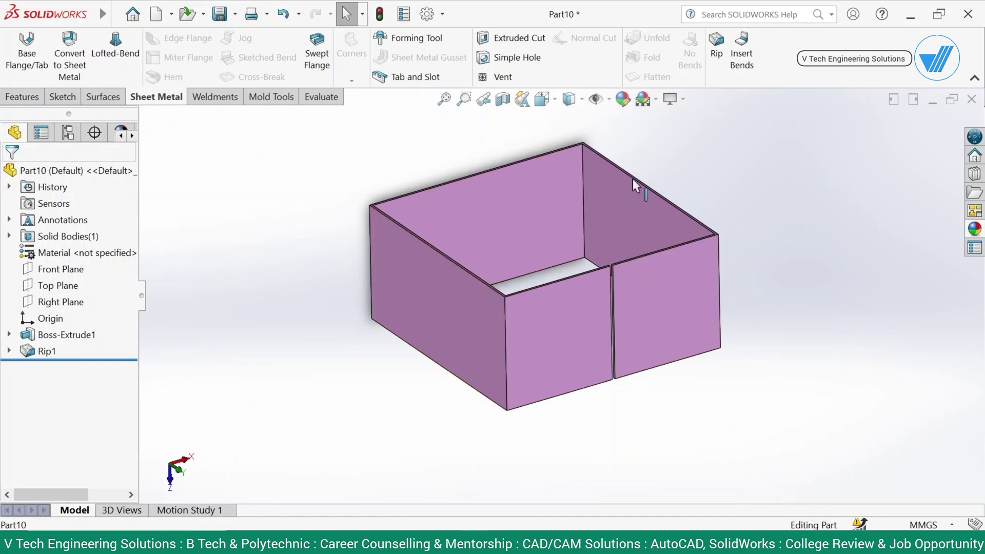
scroll(520, 291, down, 4)
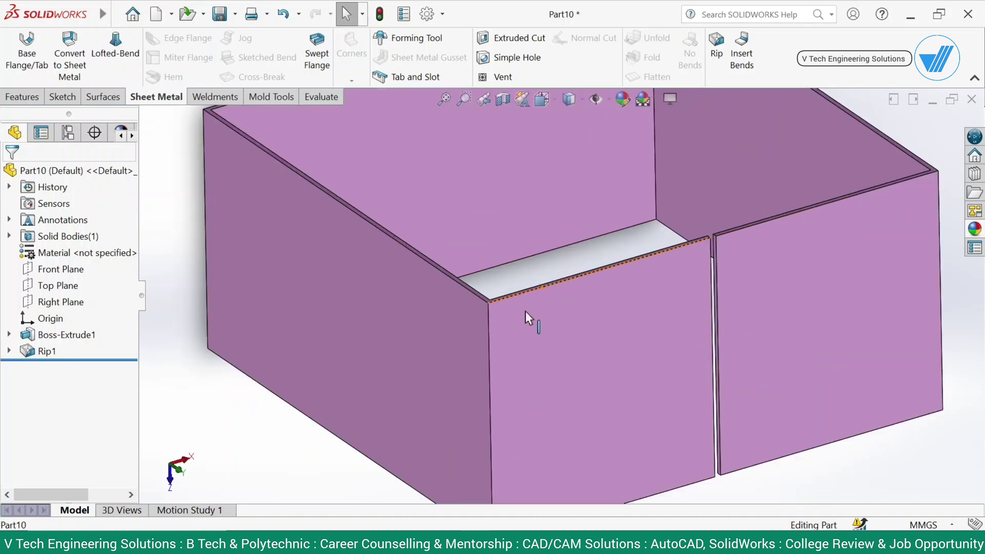
scroll(513, 308, down, 3)
click(463, 279)
scroll(492, 284, up, 6)
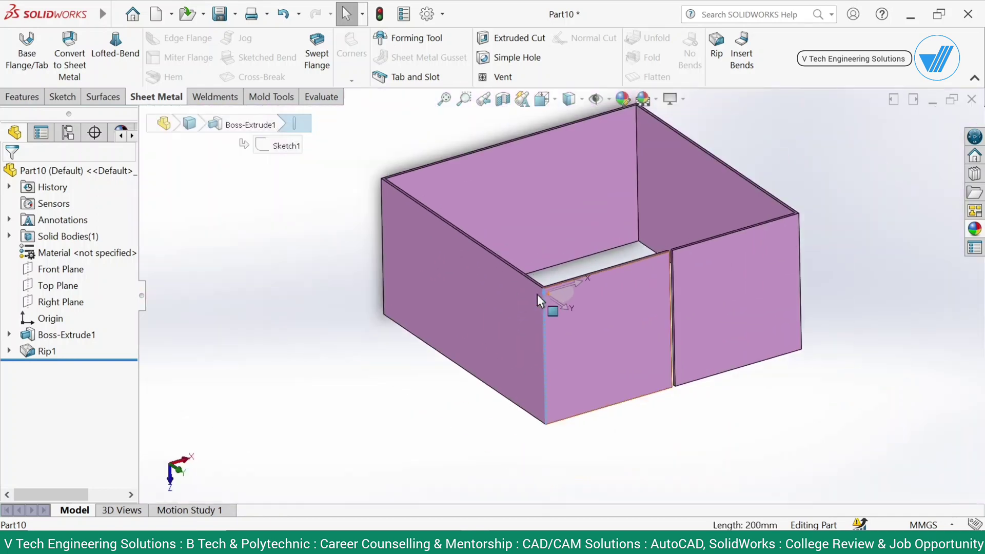
click(608, 260)
middle_drag(718, 297, 602, 224)
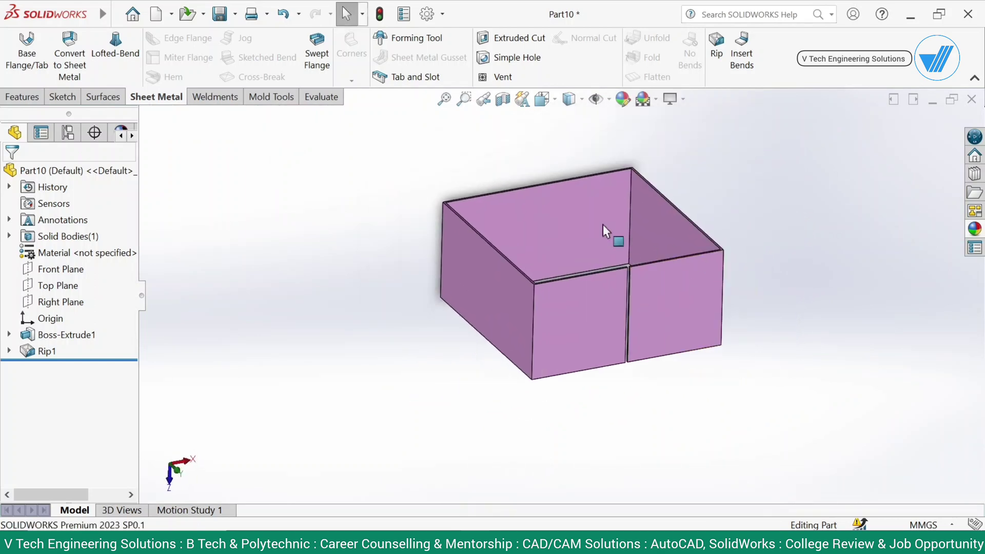
scroll(606, 231, down, 3)
scroll(681, 221, up, 1)
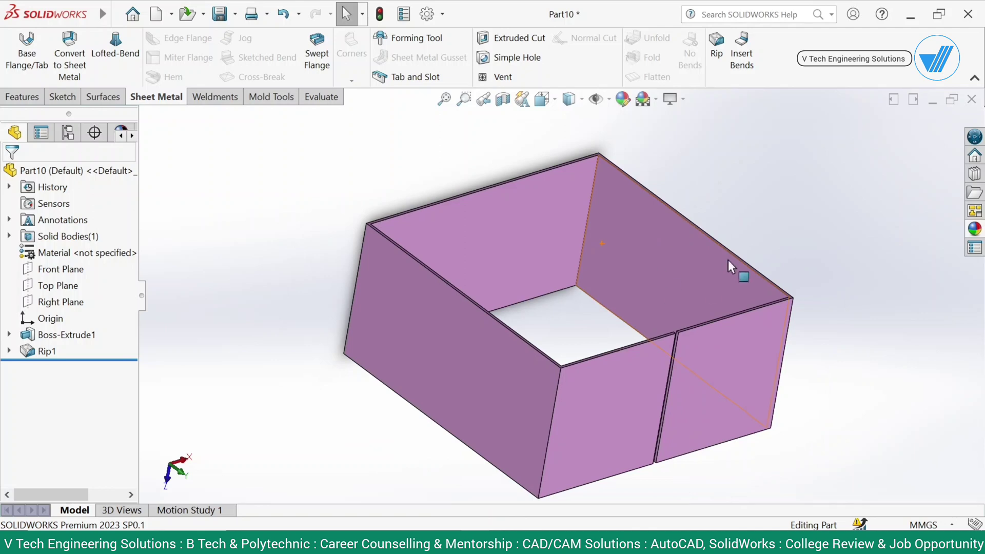
middle_drag(653, 388, 645, 349)
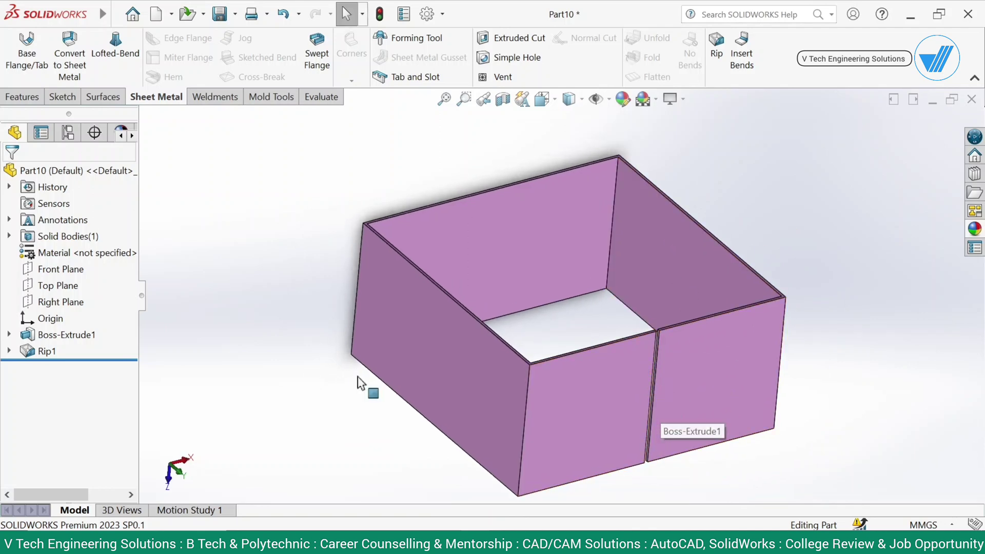
Suppress the rip feature that splits the middle of the wall.
click(45, 352)
click(79, 314)
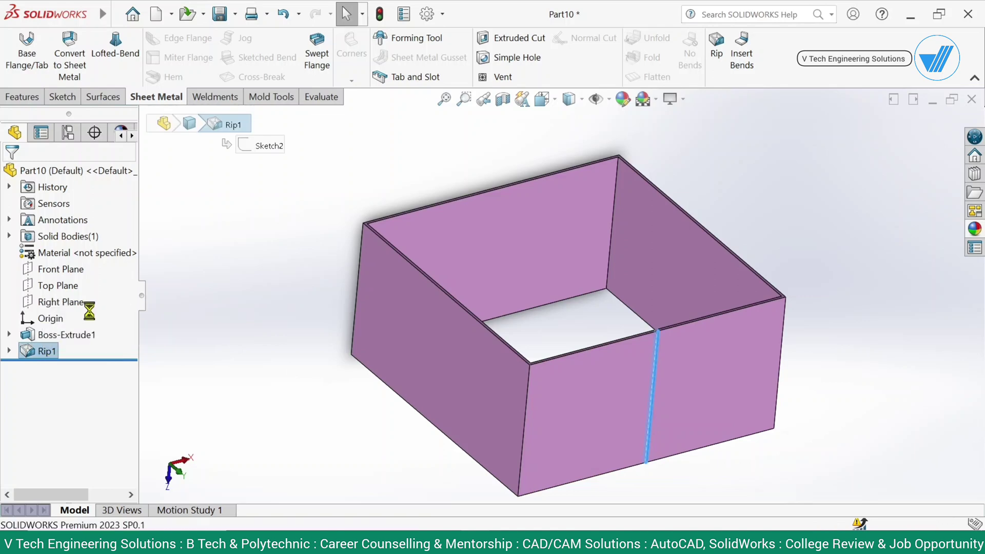
Rip the box along the outer vertical edge of its nearest corner with a 2 mm gap.
click(717, 60)
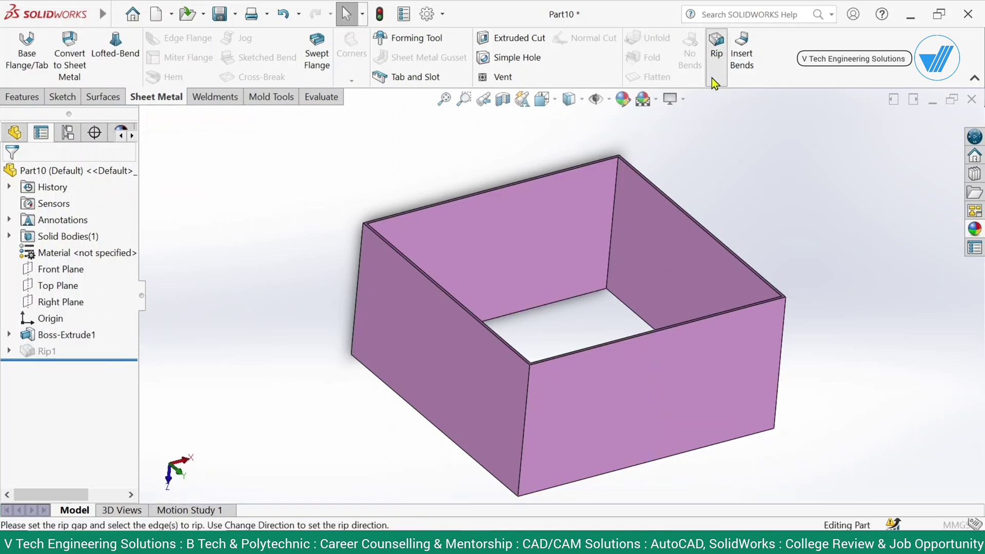
scroll(582, 267, up, 3)
scroll(544, 380, down, 2)
scroll(544, 382, down, 1)
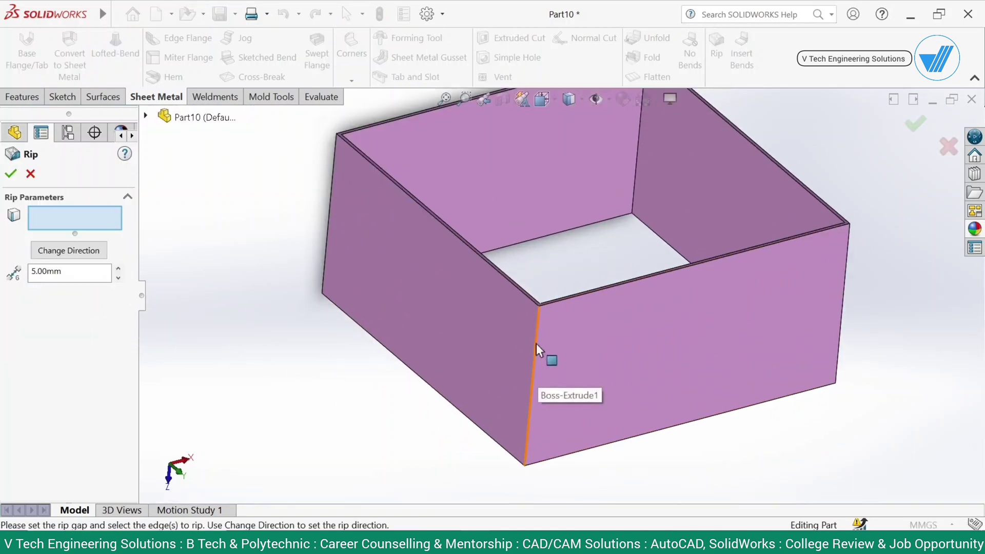
click(534, 344)
scroll(549, 390, down, 5)
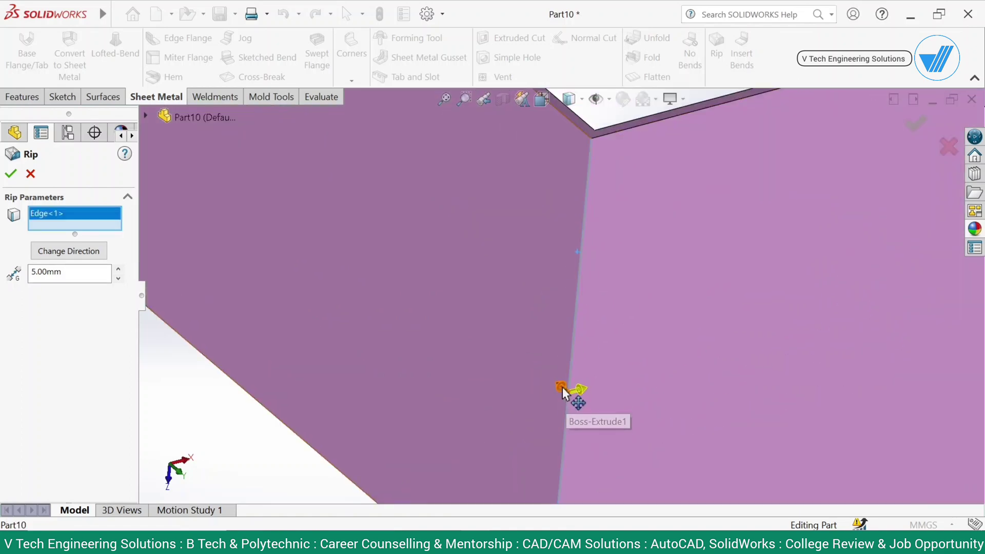
scroll(667, 347, up, 2)
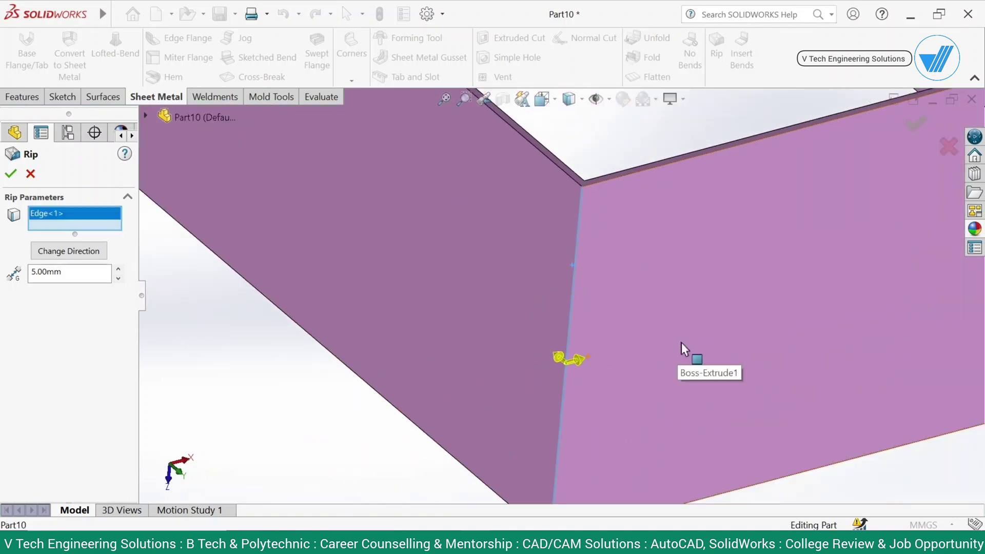
double_click(76, 277)
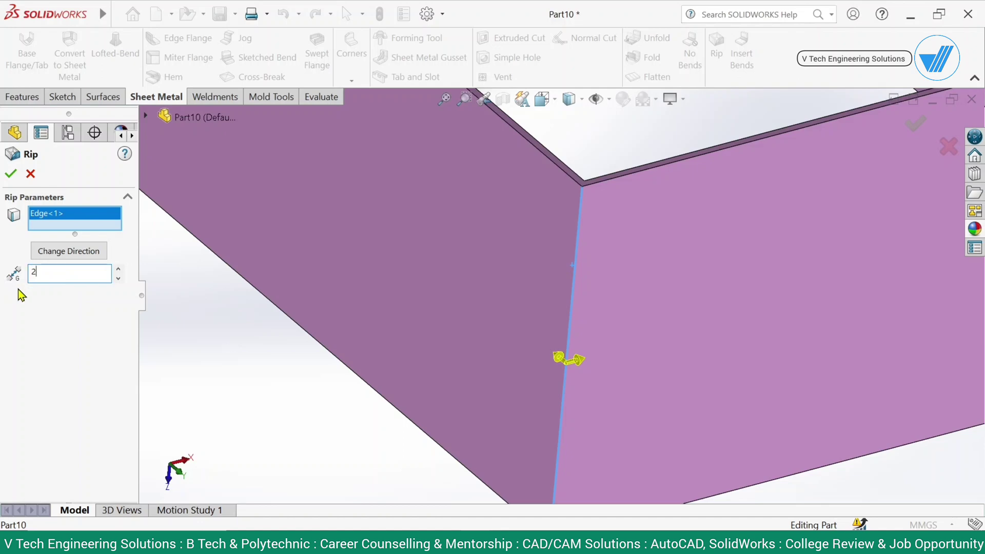
scroll(697, 318, up, 4)
scroll(564, 344, down, 4)
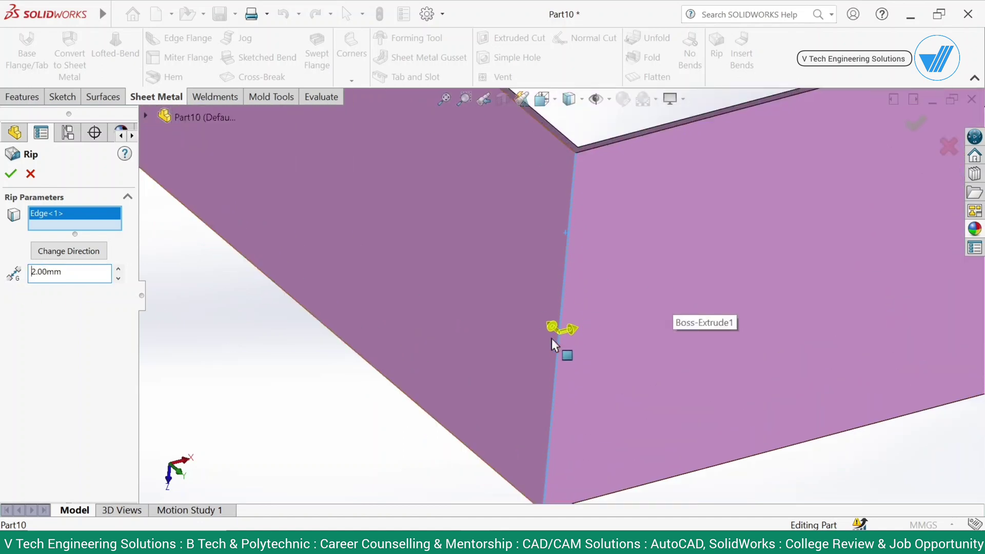
click(10, 175)
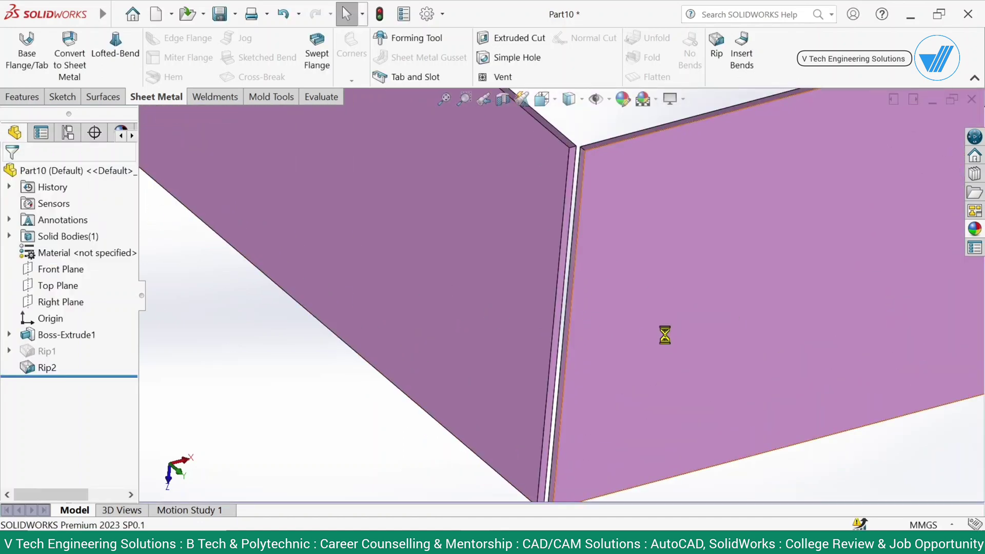
Examine the gap at the ripped corner in a view normal to the walls' end face.
scroll(664, 334, down, 2)
scroll(574, 216, up, 5)
scroll(558, 255, down, 3)
click(554, 274)
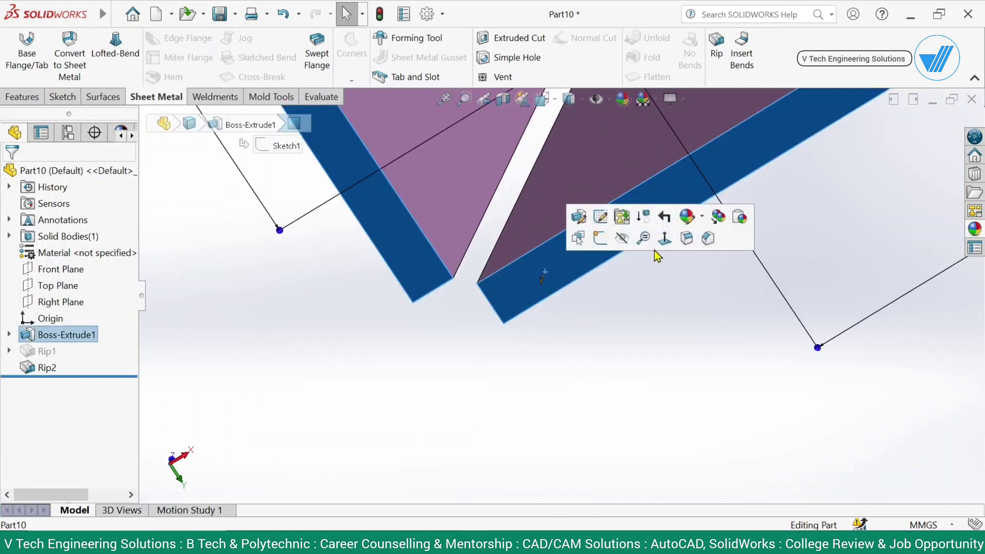
click(662, 237)
scroll(704, 182, down, 10)
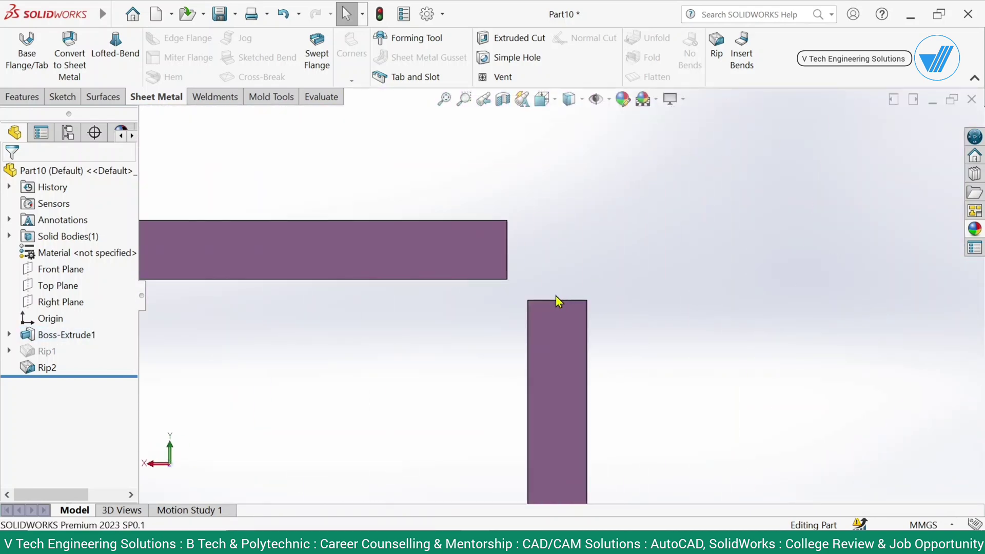
scroll(556, 301, up, 5)
Change the corner rip to a single direction that cuts back only the wall running along Y, and view the corner square-on.
click(47, 368)
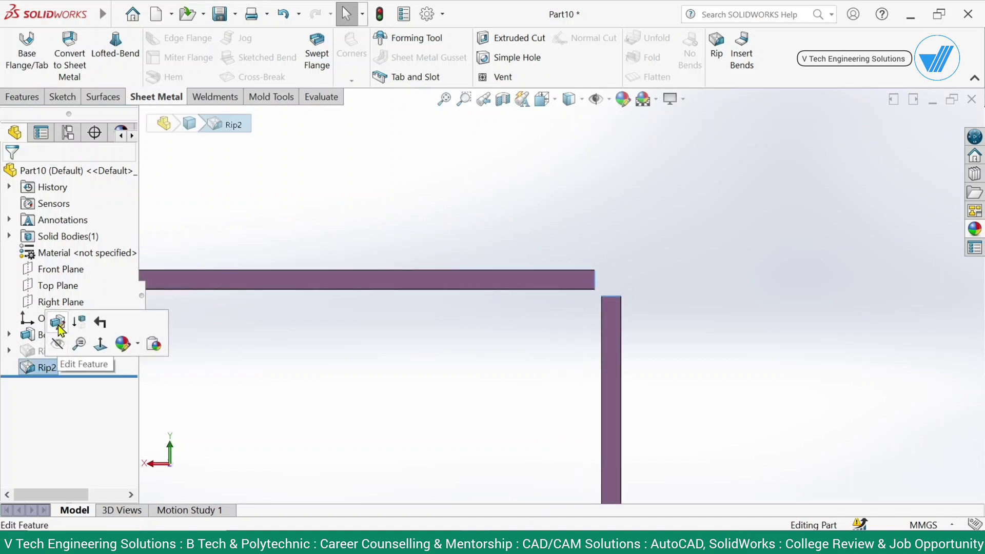
click(58, 345)
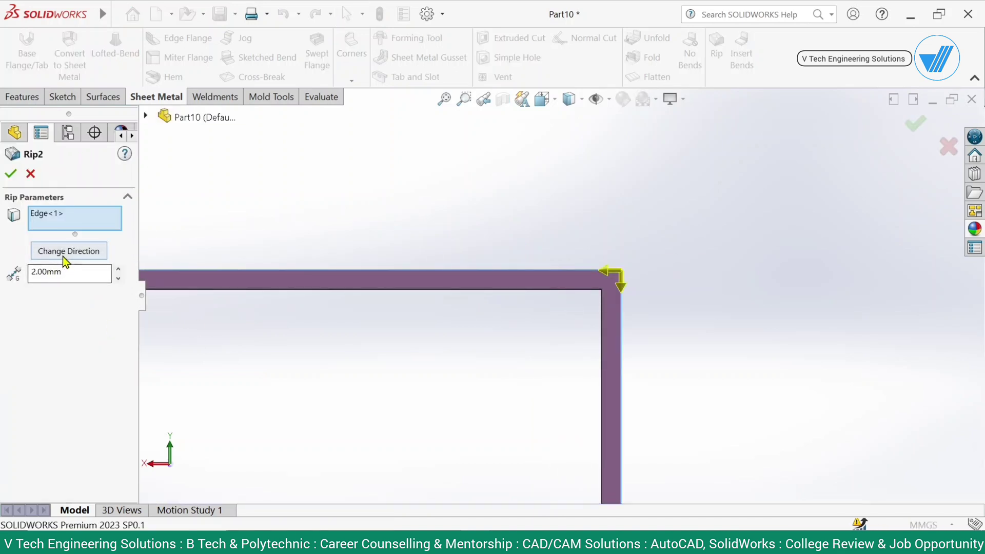
click(69, 250)
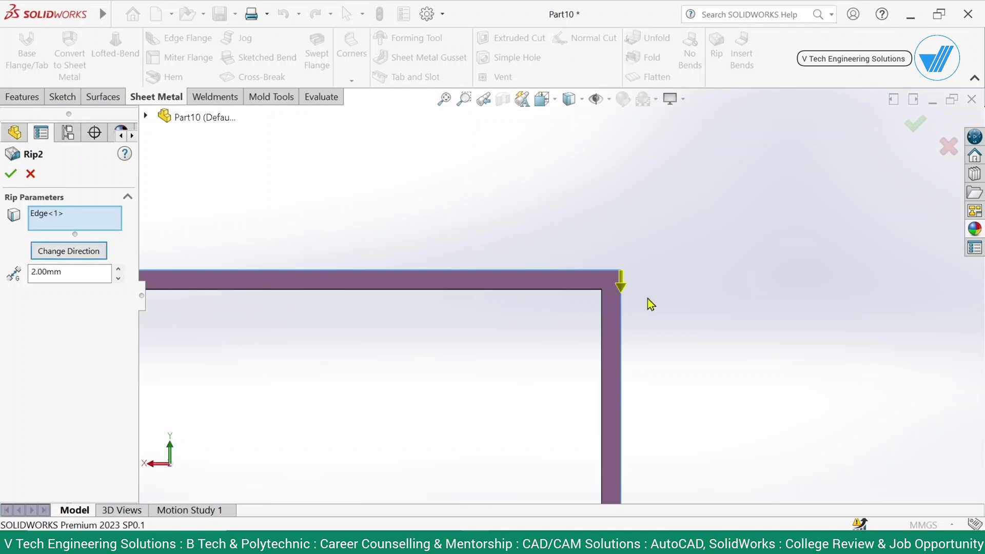
scroll(651, 304, down, 3)
middle_drag(589, 280, 610, 317)
click(11, 174)
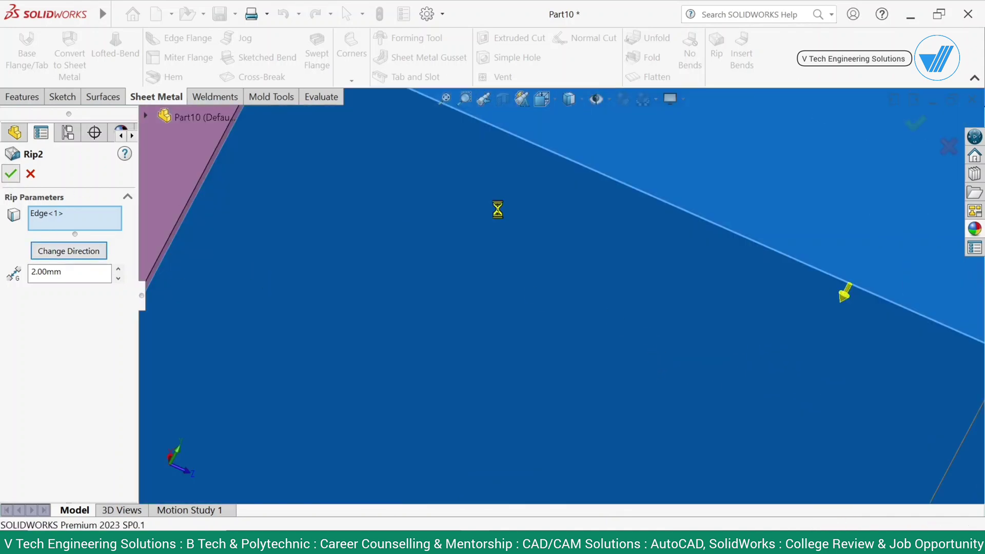
scroll(673, 246, down, 3)
middle_drag(491, 220, 530, 200)
click(533, 200)
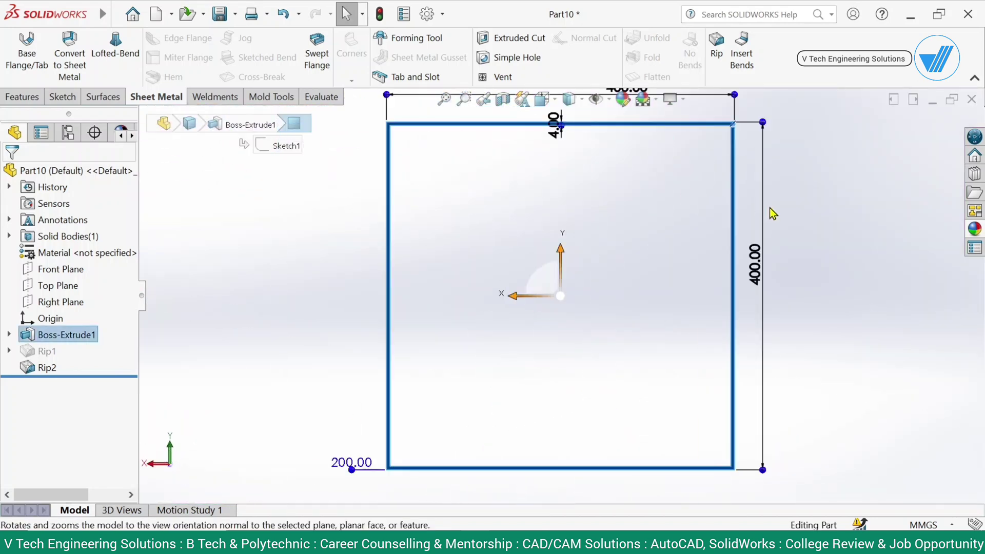
click(753, 156)
scroll(661, 149, down, 6)
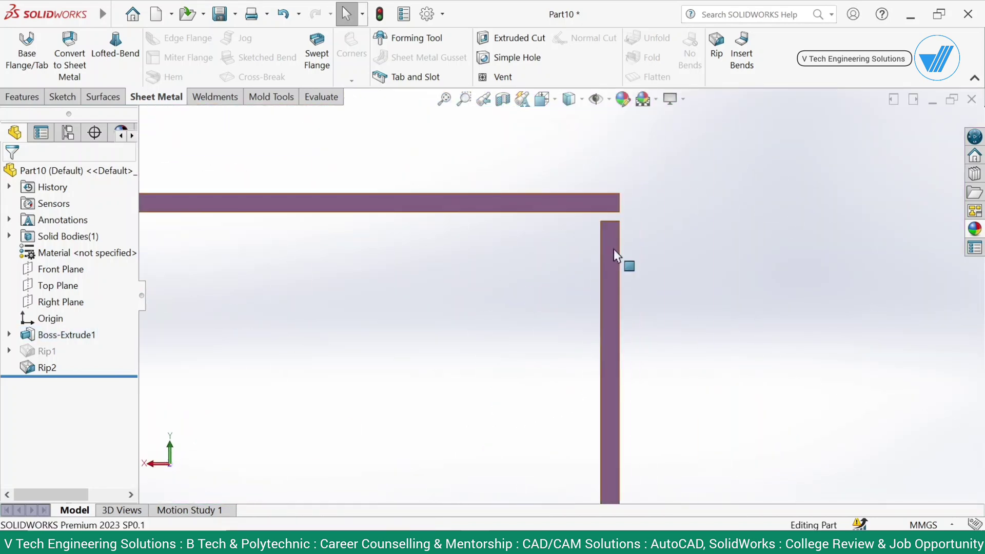
Change the corner rip's direction to cut back only the wall running along X.
click(56, 368)
click(56, 328)
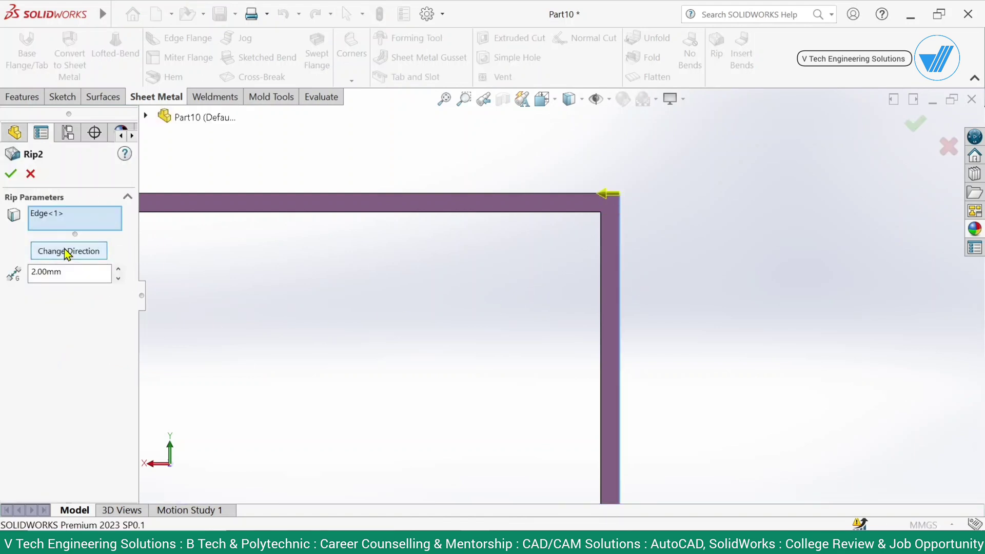
click(11, 174)
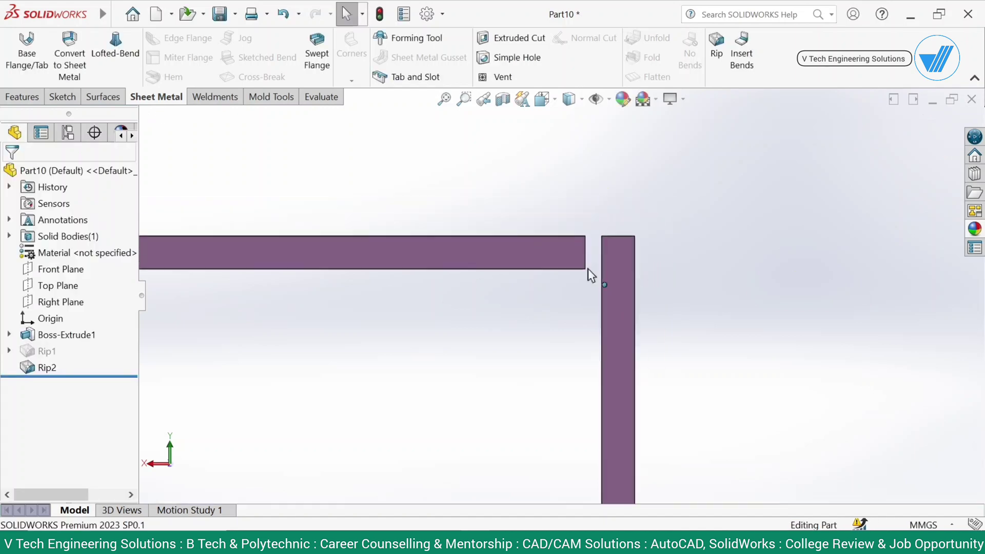
Examine the whole box and its one-direction corner rip from several angles.
middle_drag(589, 275, 645, 327)
scroll(649, 328, up, 15)
middle_click(617, 346)
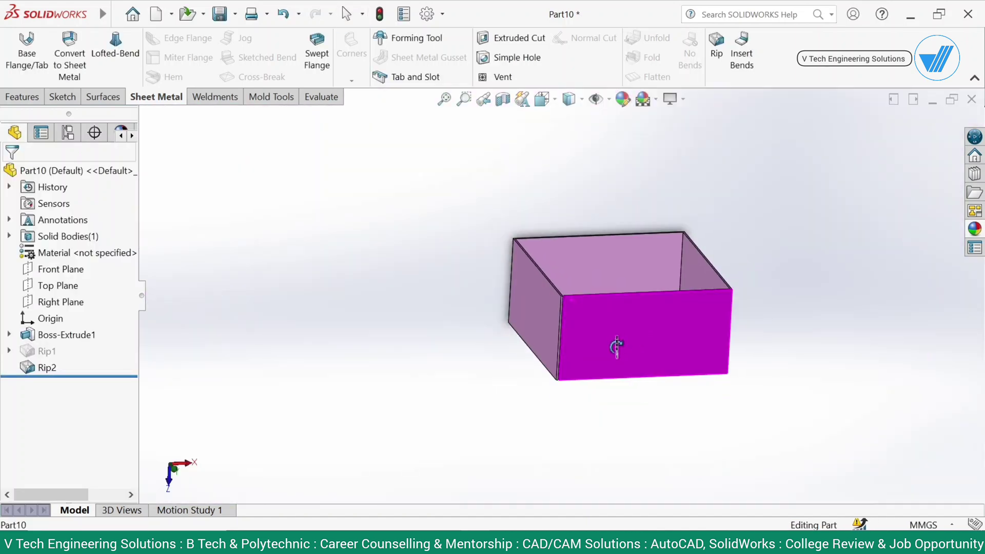
scroll(576, 310, down, 3)
middle_drag(576, 309, 664, 284)
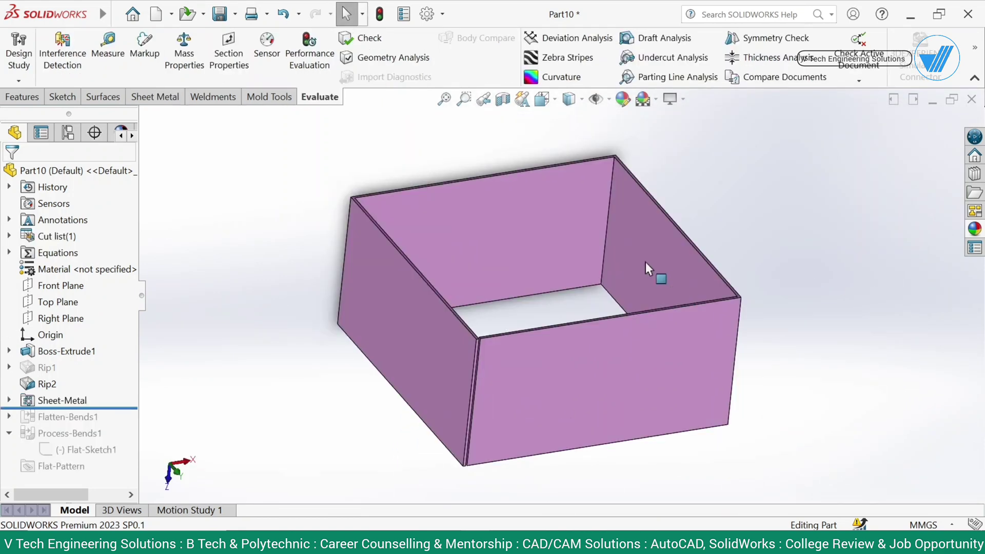
click(157, 97)
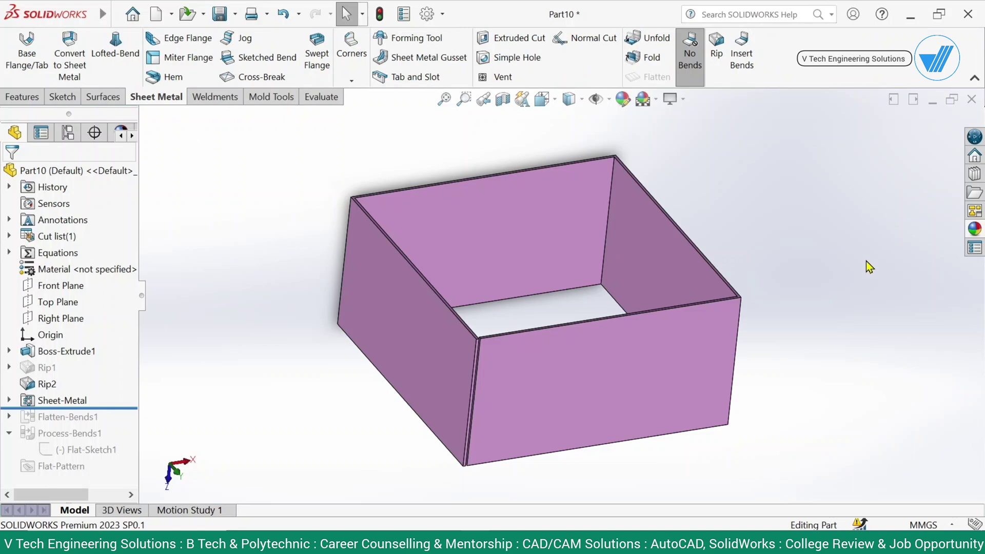
scroll(513, 375, down, 6)
middle_drag(523, 314, 473, 304)
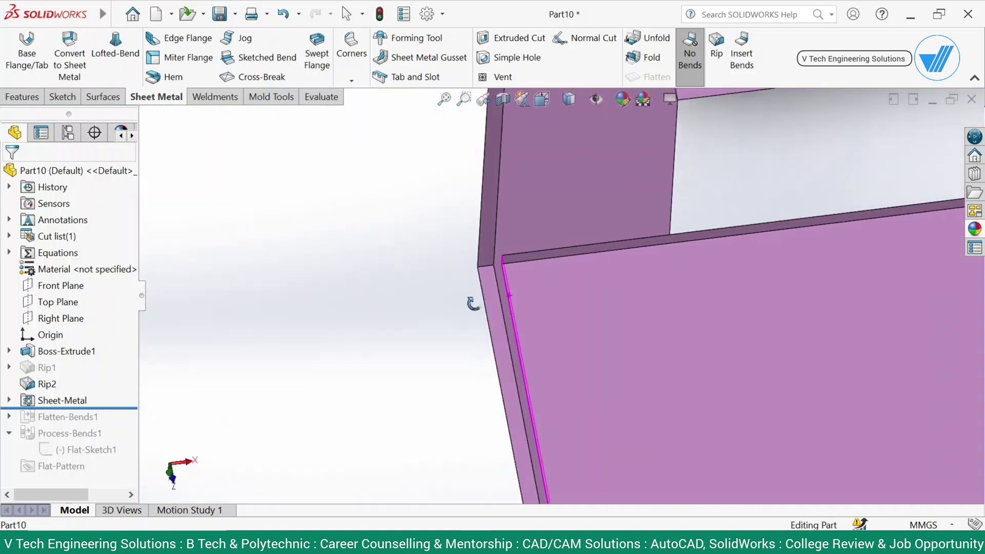
scroll(473, 303, up, 10)
middle_drag(635, 321, 769, 256)
Start Insert Bends with an outer side wall as the fixed face, override the default bend parameters and set the bend radius to 2 mm.
click(744, 58)
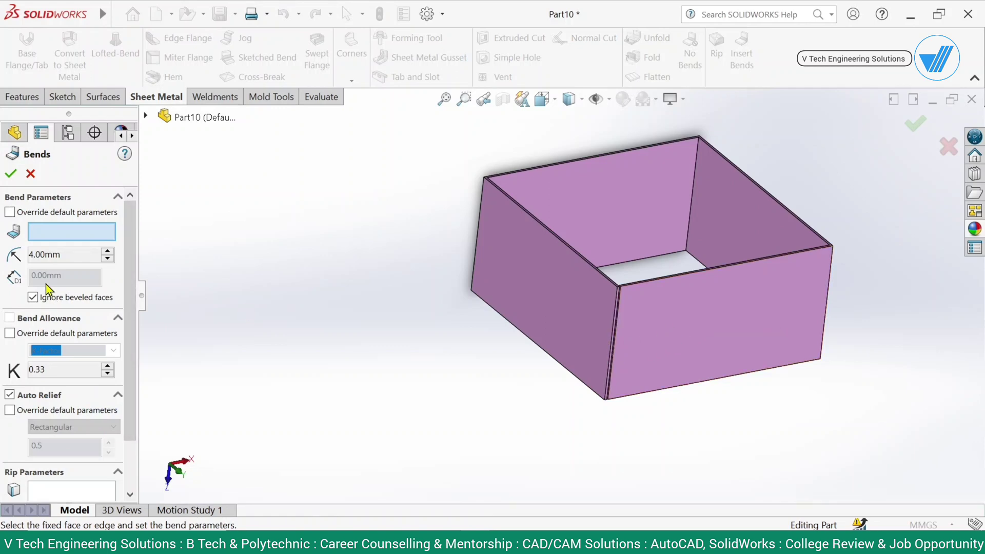
click(681, 309)
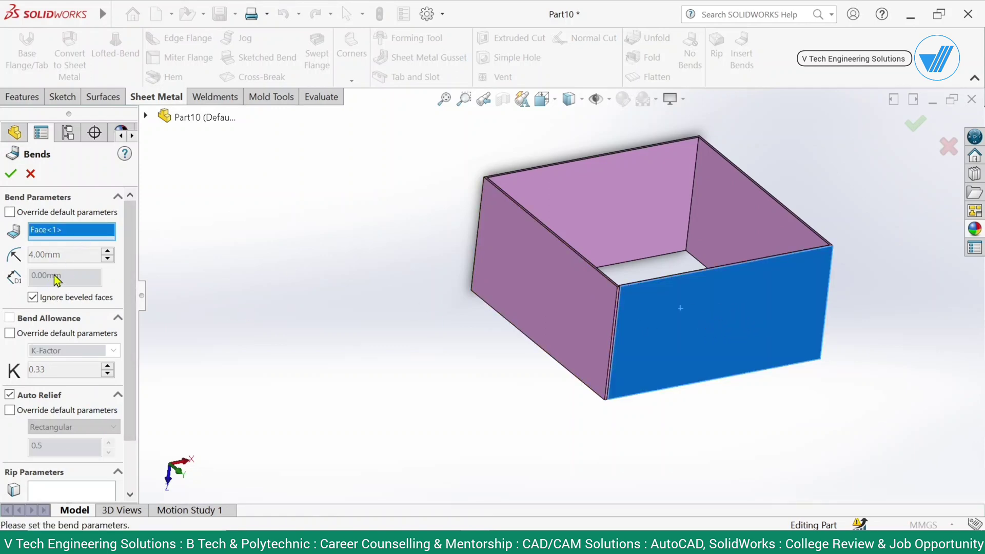
middle_drag(711, 345, 624, 302)
scroll(624, 301, down, 2)
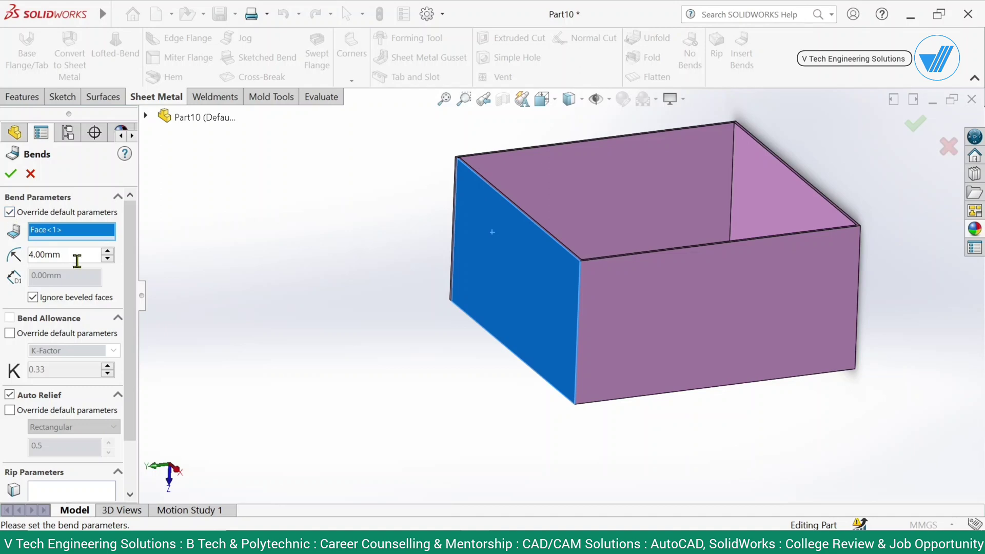
click(77, 260)
text(58)
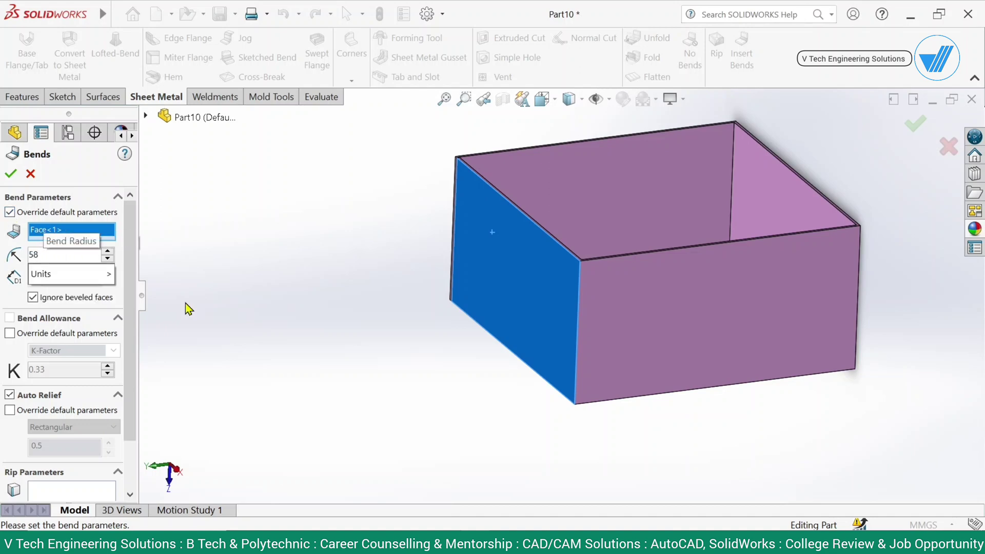
key(BackSpace)
key(BackSpace)
text(2)
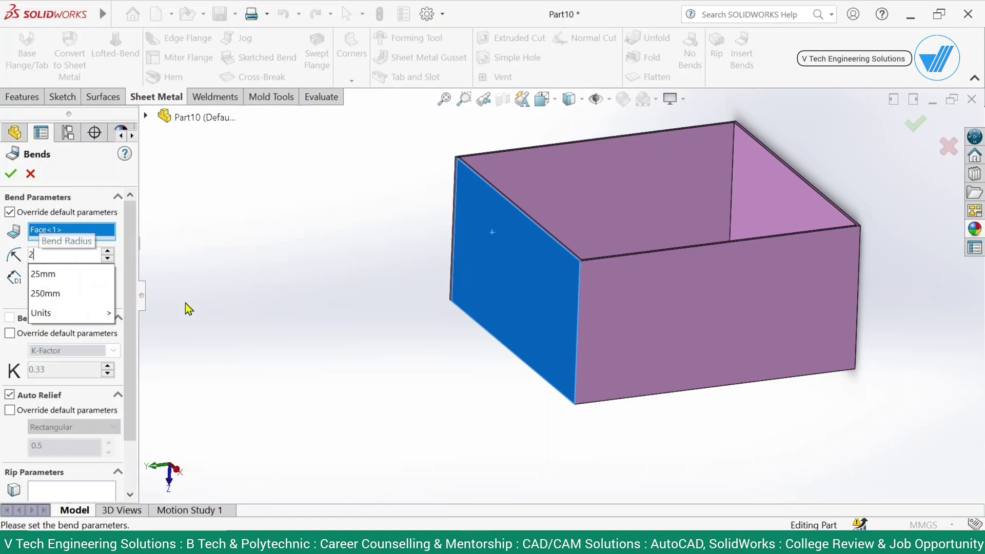
key(Return)
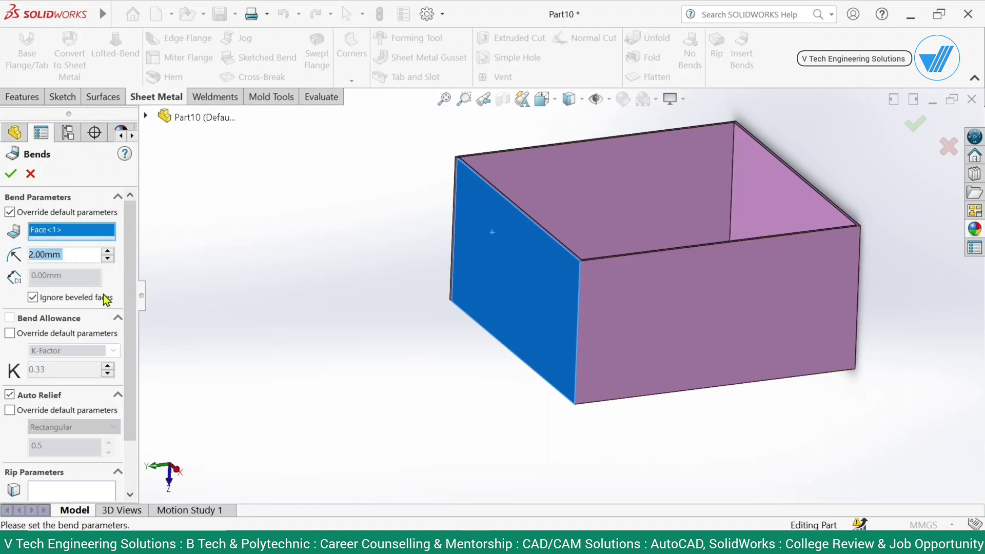
Keep the default bend allowance and auto relief settings and apply the bends to the box.
drag(131, 287, 131, 341)
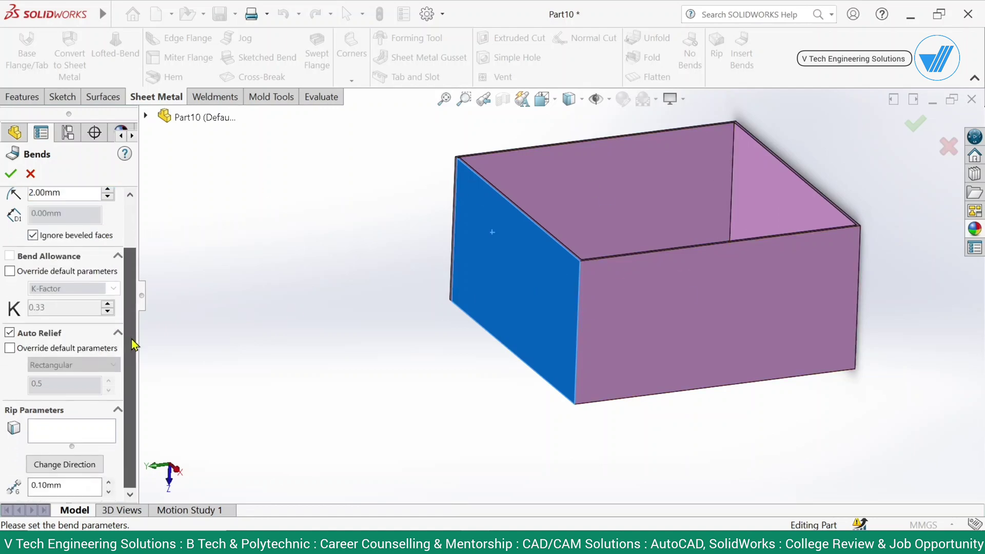
click(9, 272)
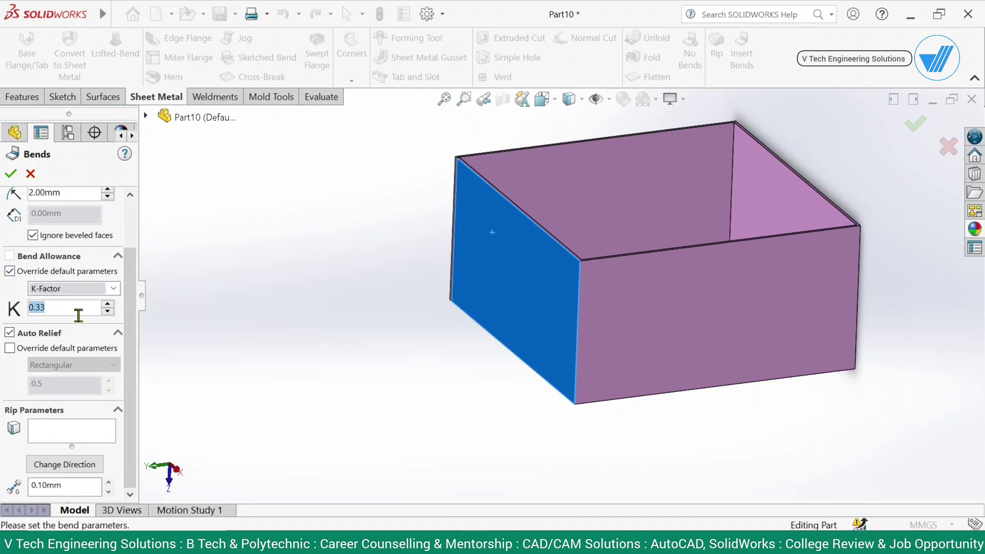
click(9, 271)
drag(132, 279, 132, 192)
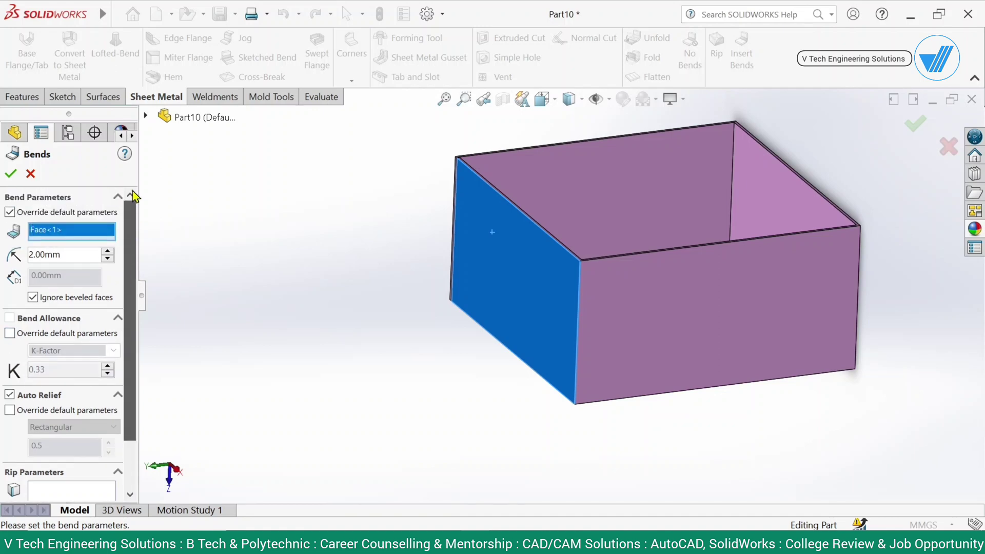
click(11, 175)
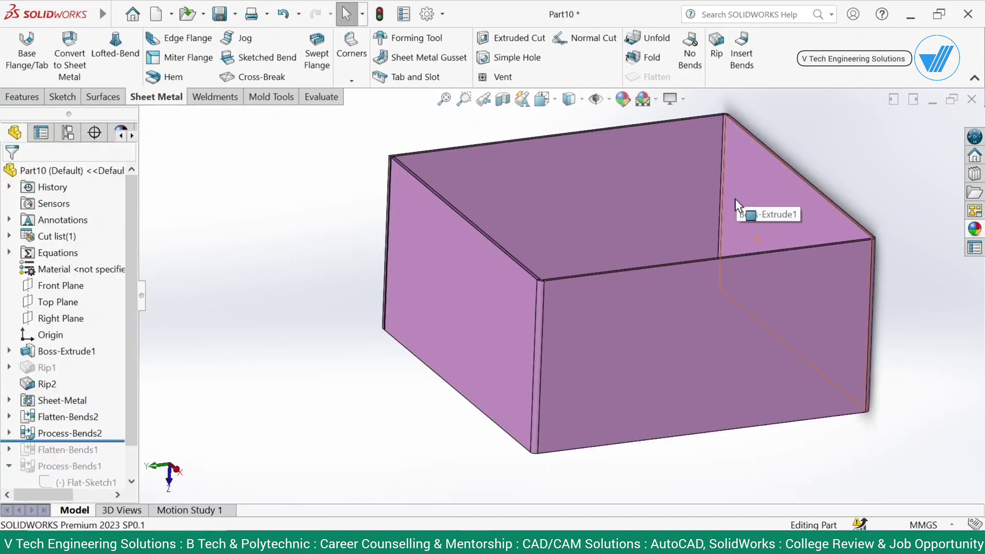
Measure the radius of the inner bend face at one of the box corners.
middle_drag(740, 202, 752, 334)
scroll(635, 223, down, 3)
middle_drag(635, 223, 630, 278)
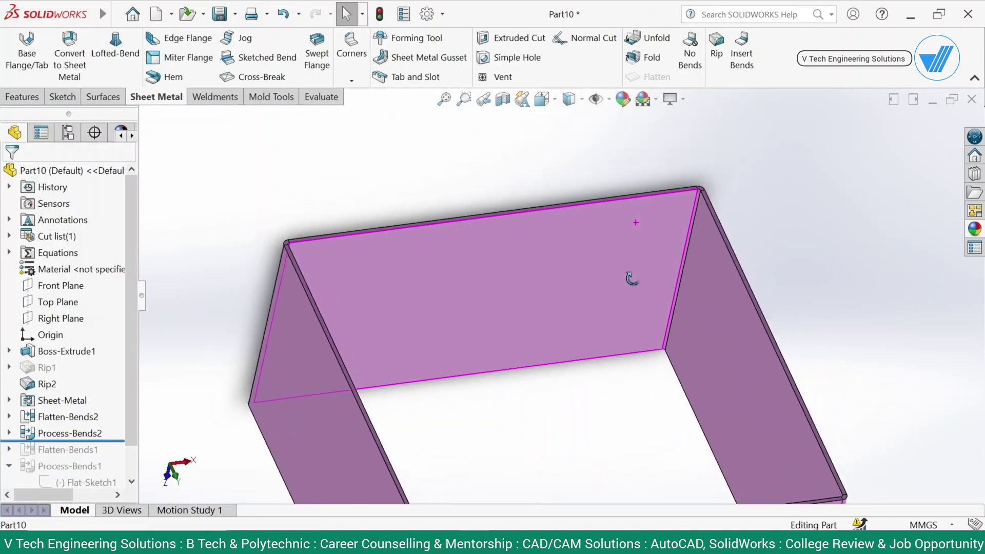
scroll(630, 277, up, 3)
click(314, 98)
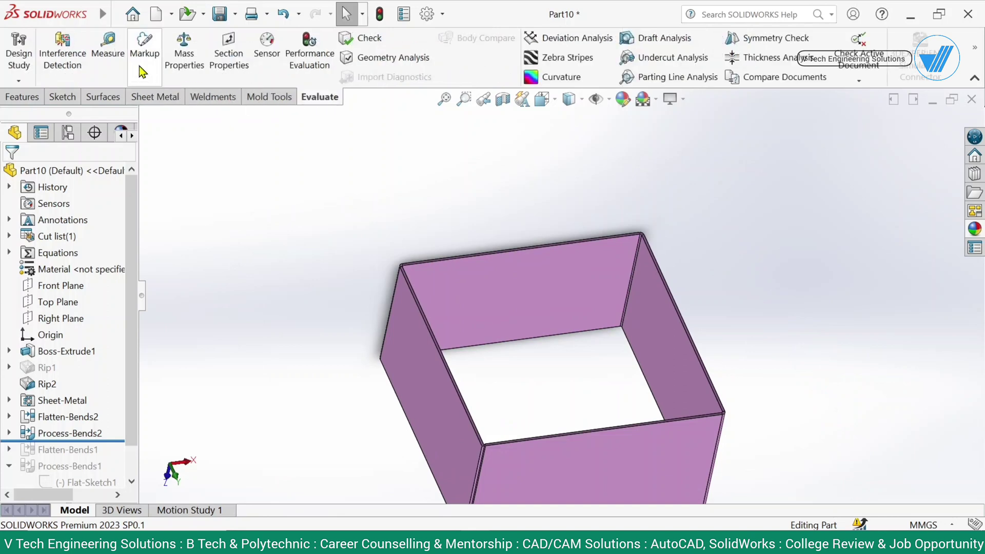
click(144, 43)
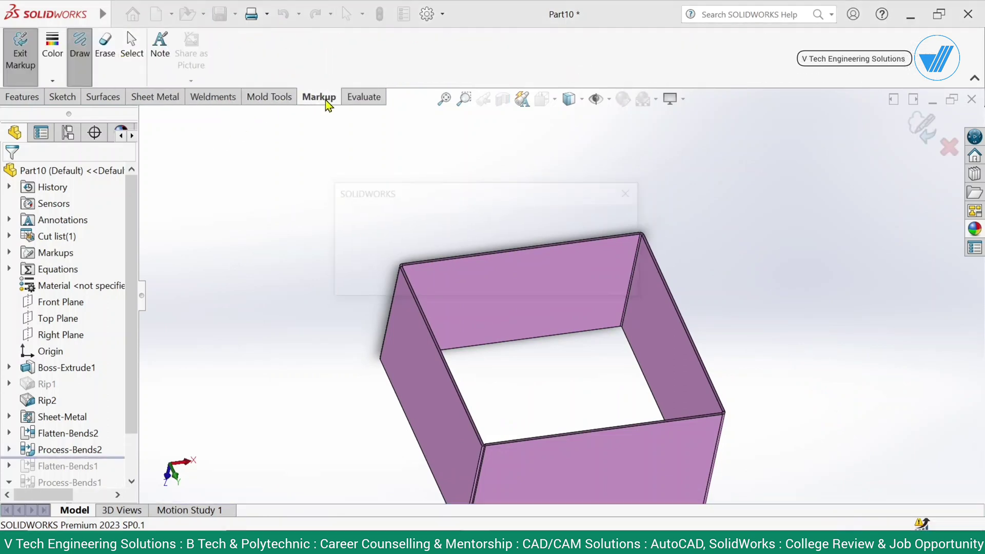
click(928, 132)
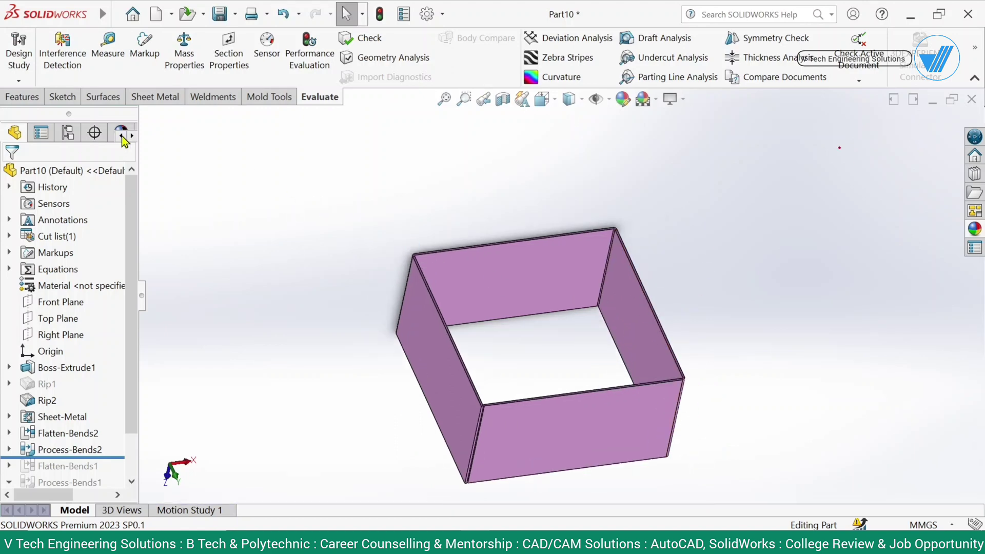
click(117, 60)
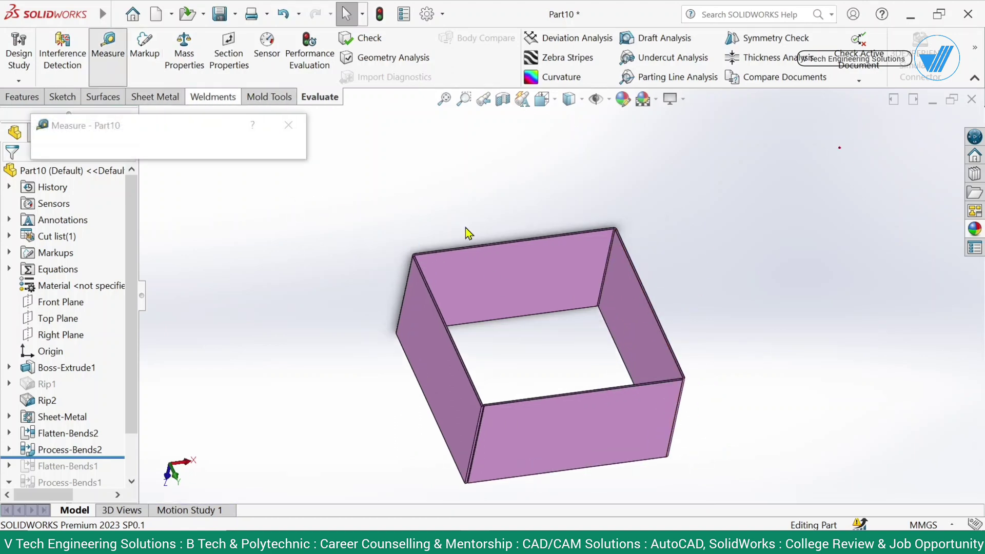
scroll(653, 292, down, 10)
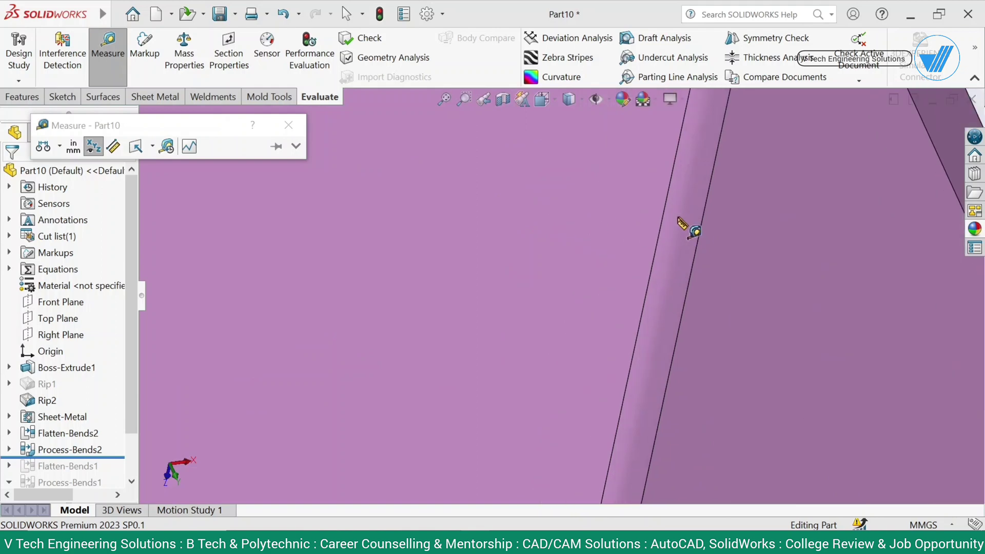
click(693, 293)
scroll(627, 302, up, 4)
scroll(613, 308, up, 3)
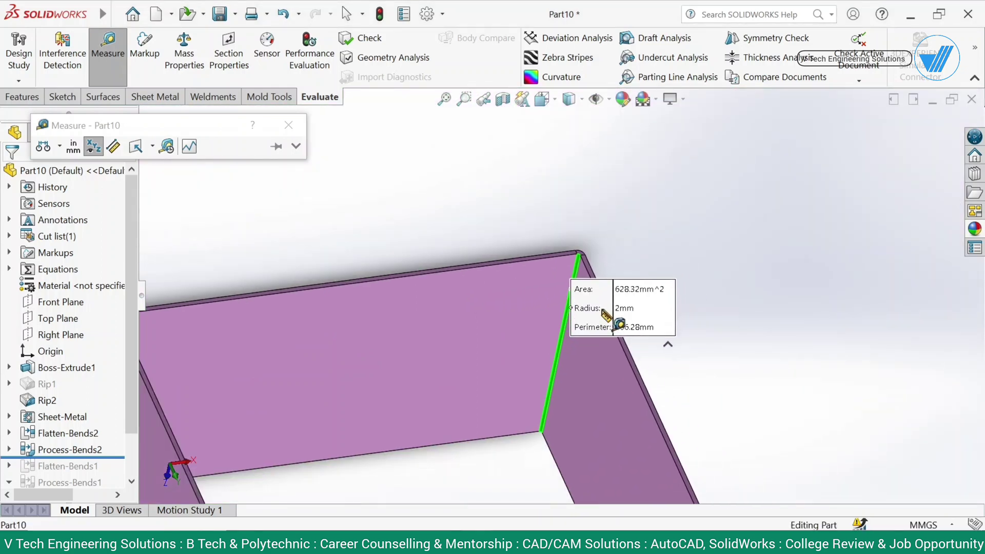
Measure the radius of the outer bend face at a box corner and clear the selection.
middle_drag(506, 255, 611, 334)
scroll(438, 321, down, 5)
click(587, 303)
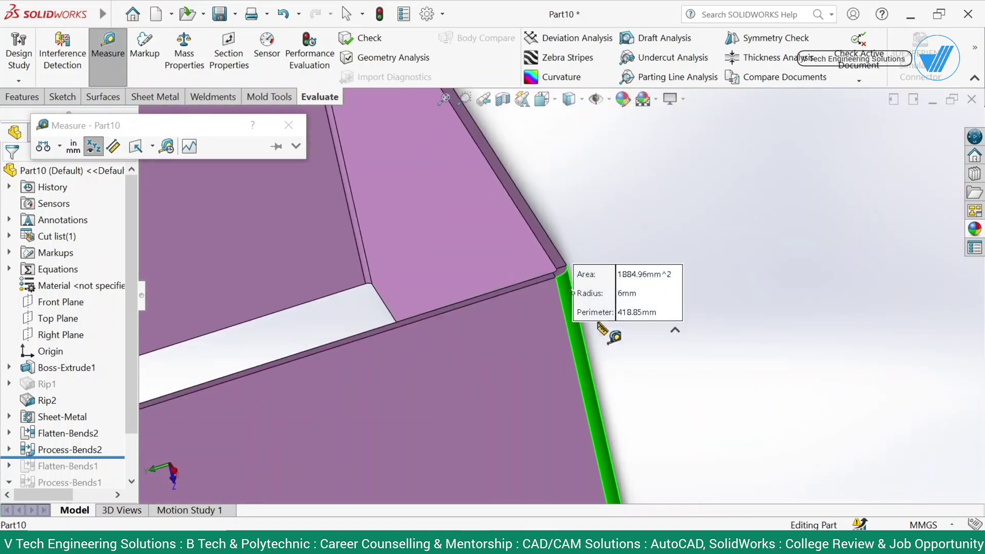
drag(677, 303, 739, 283)
click(645, 193)
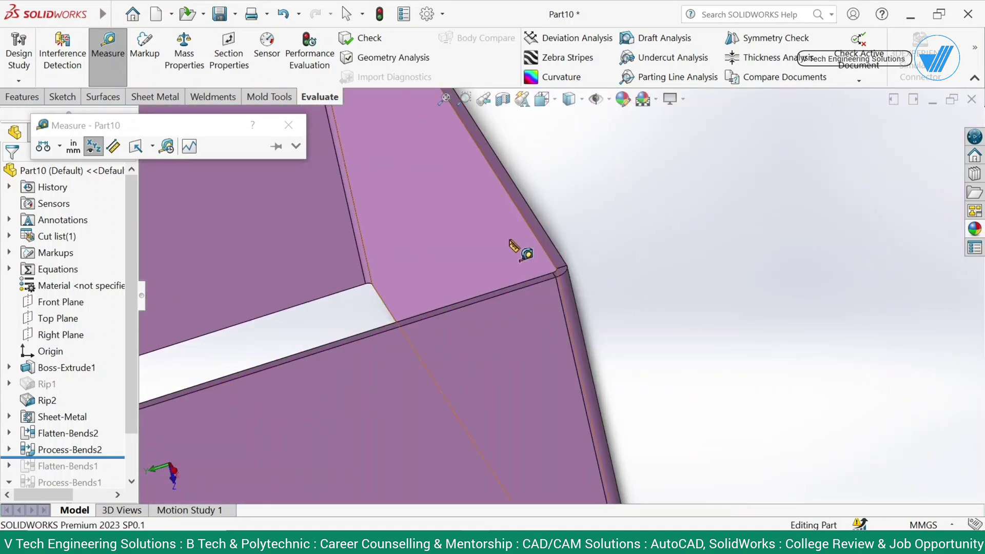
Measure the wall thickness between the inner and outer faces of a side wall and close the Measure tool.
click(528, 263)
middle_drag(528, 263, 553, 244)
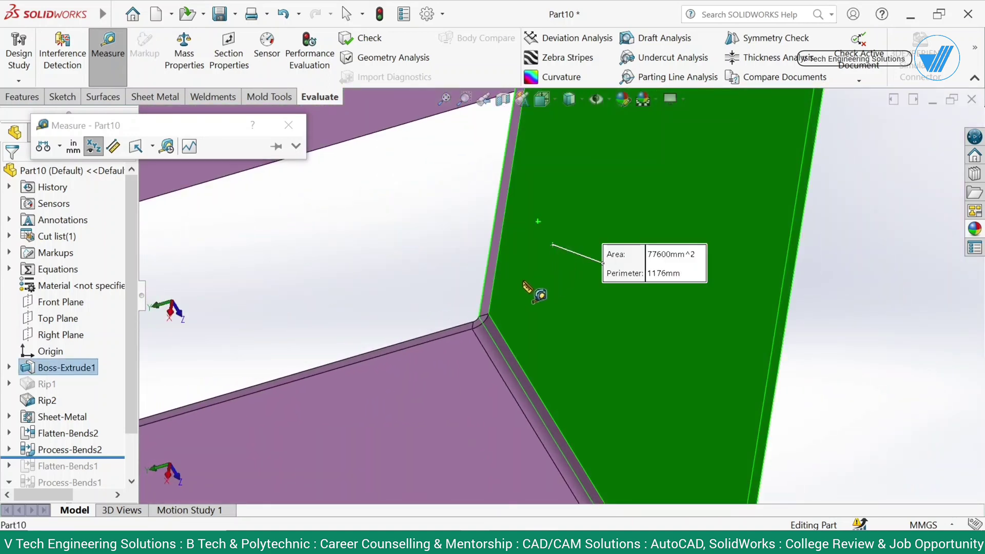
scroll(533, 293, up, 5)
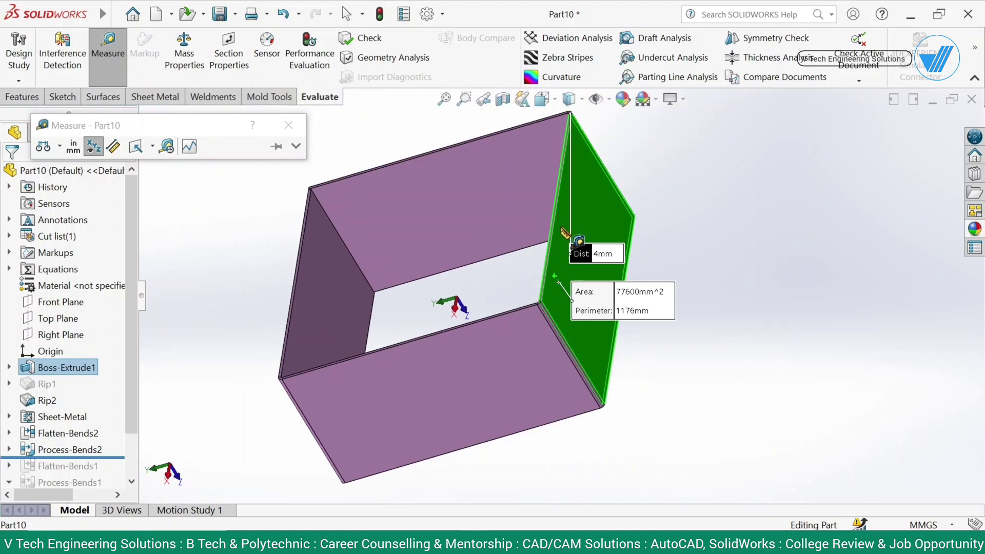
click(721, 279)
click(289, 125)
scroll(506, 177, down, 1)
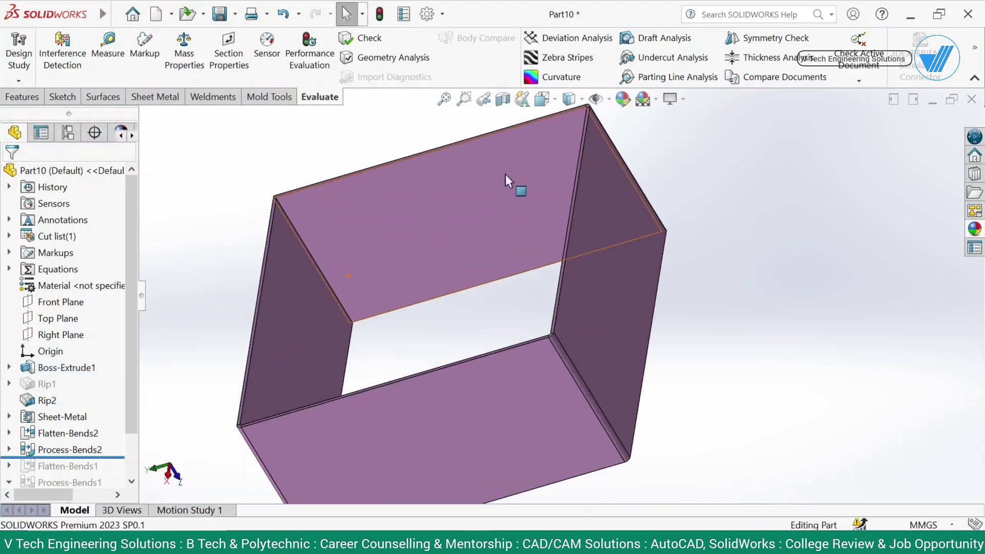
middle_drag(506, 177, 607, 169)
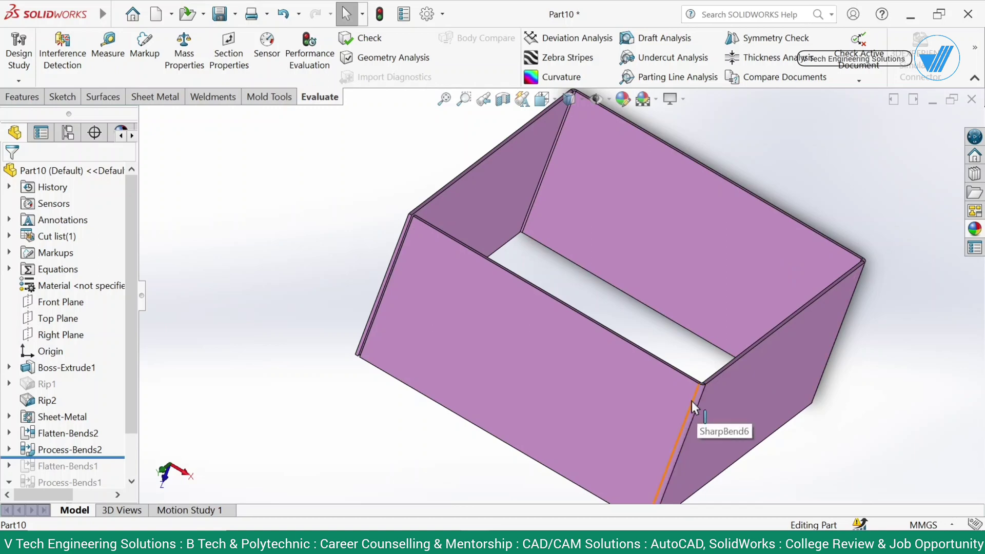
key(ctrl+7)
middle_drag(803, 291, 563, 321)
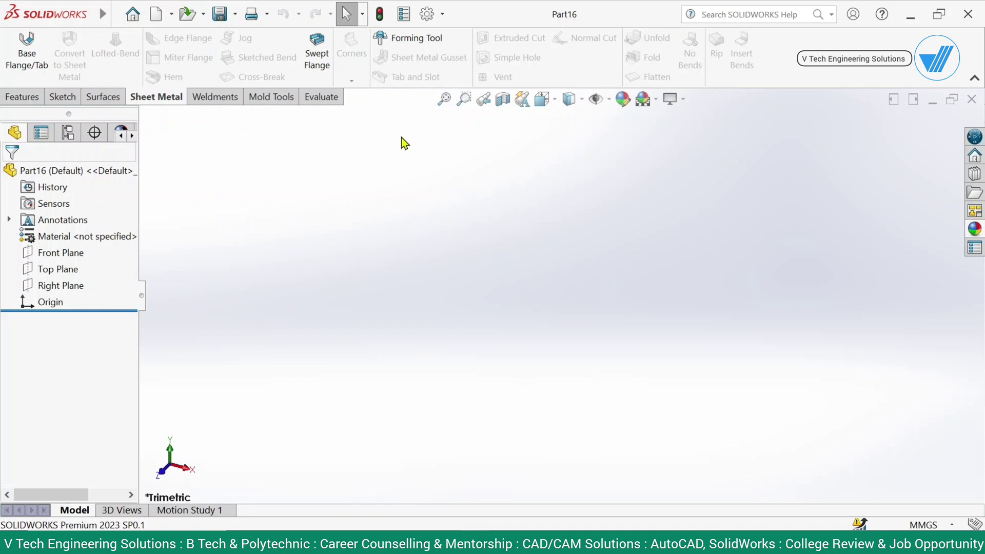
Start a base flange sketch on the Front Plane and draw a center rectangle about 160 mm wide centred on the origin.
click(26, 56)
click(458, 205)
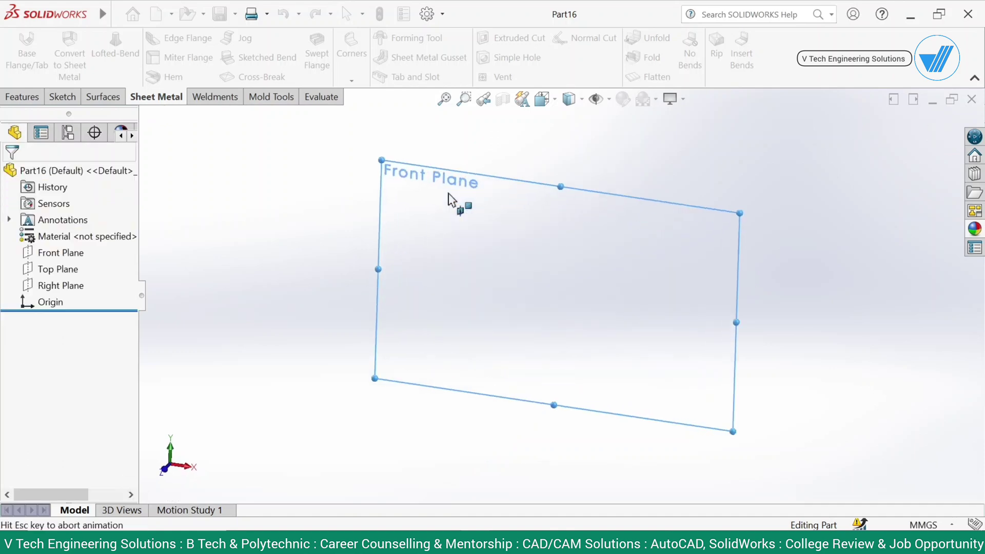
click(93, 57)
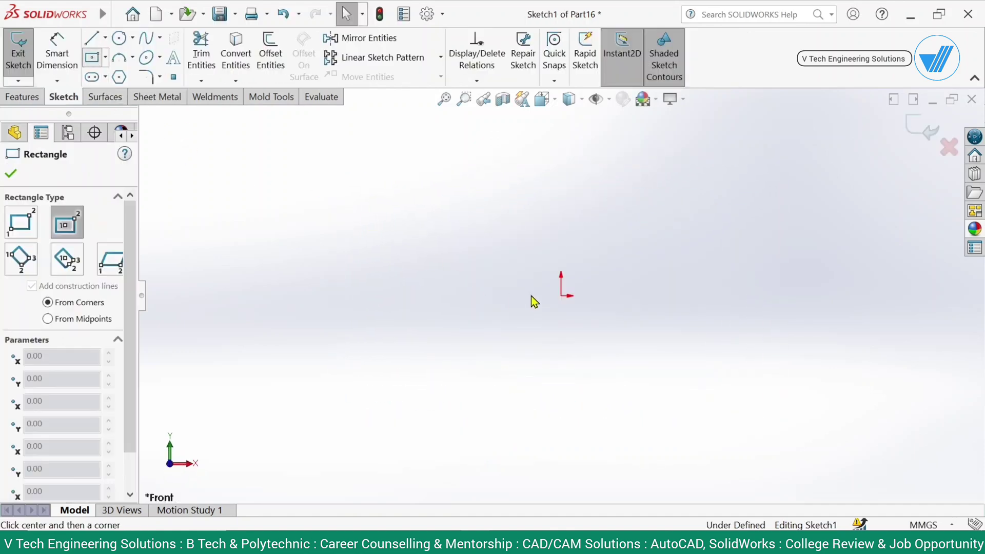
click(561, 295)
click(357, 194)
Dimension the rectangle's upper edge to a width of 300 mm.
key(d)
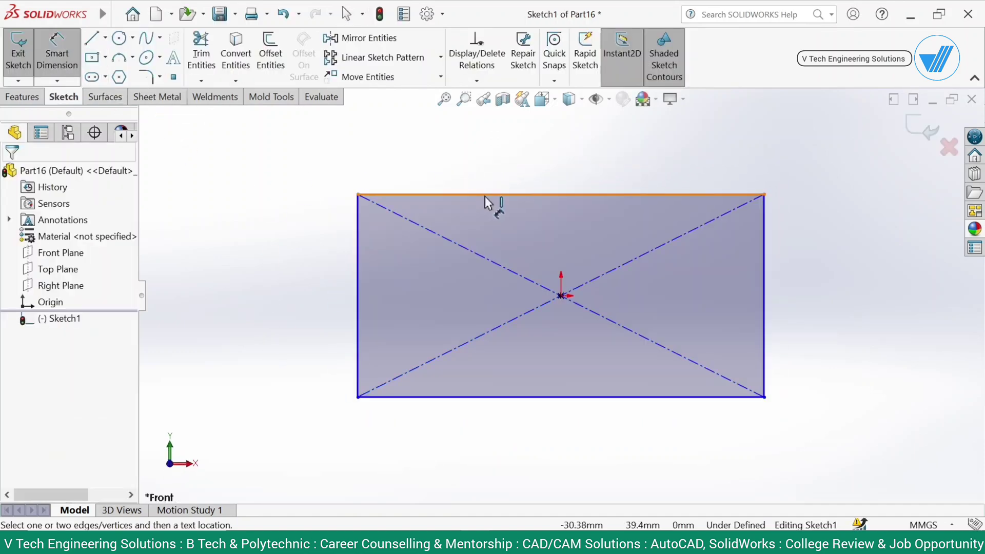
click(492, 195)
click(488, 169)
text(300)
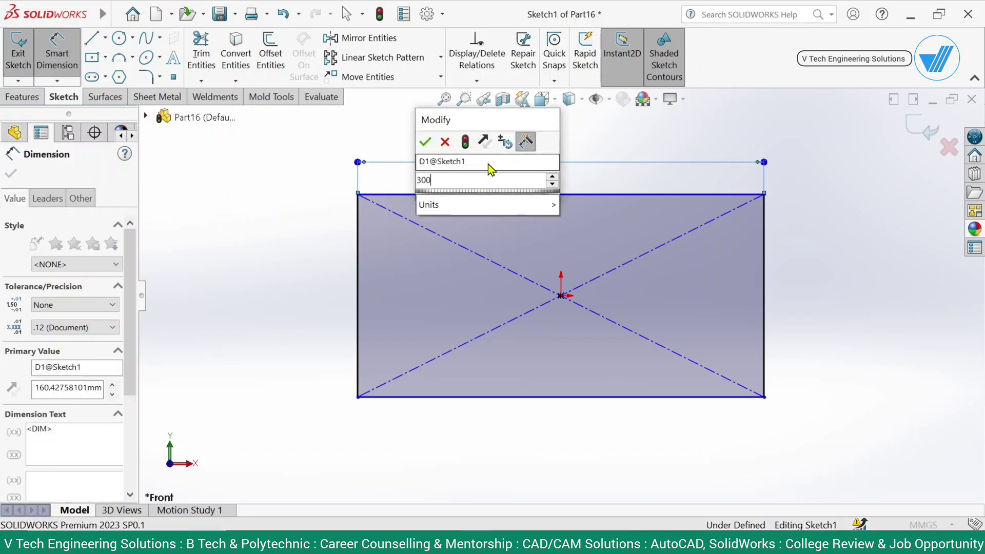
key(Return)
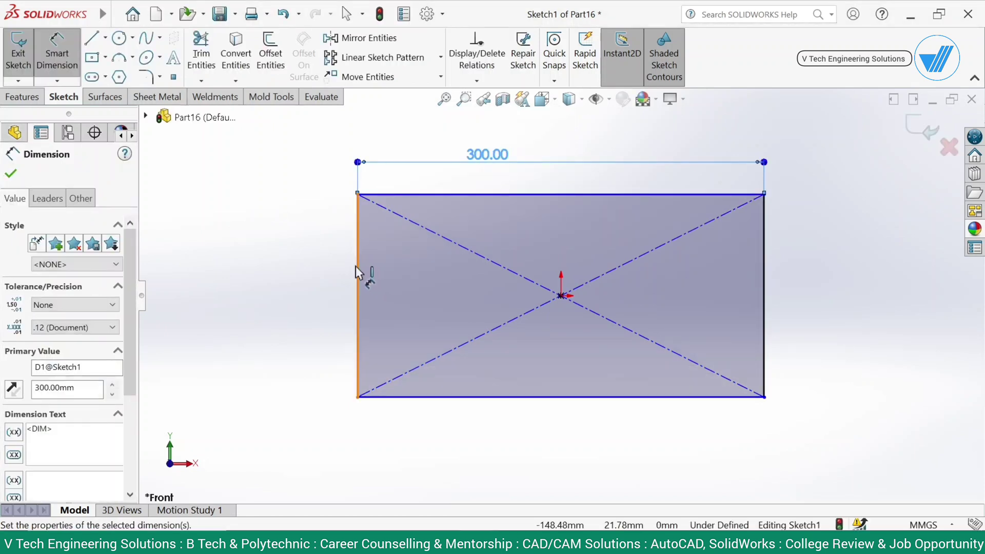
Dimension the rectangle's vertical side to 300 mm and leave the dimension tool.
click(356, 266)
click(293, 267)
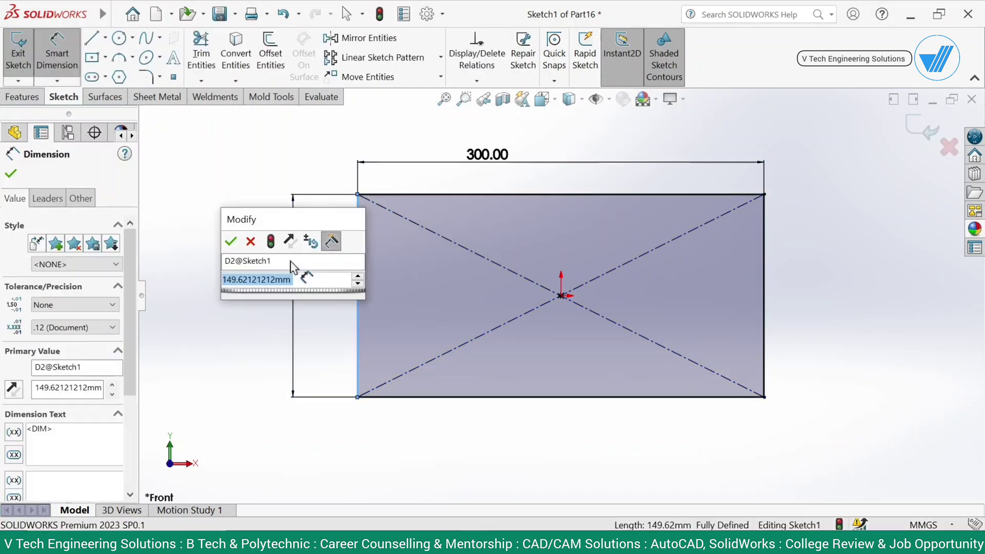
text(200)
key(Return)
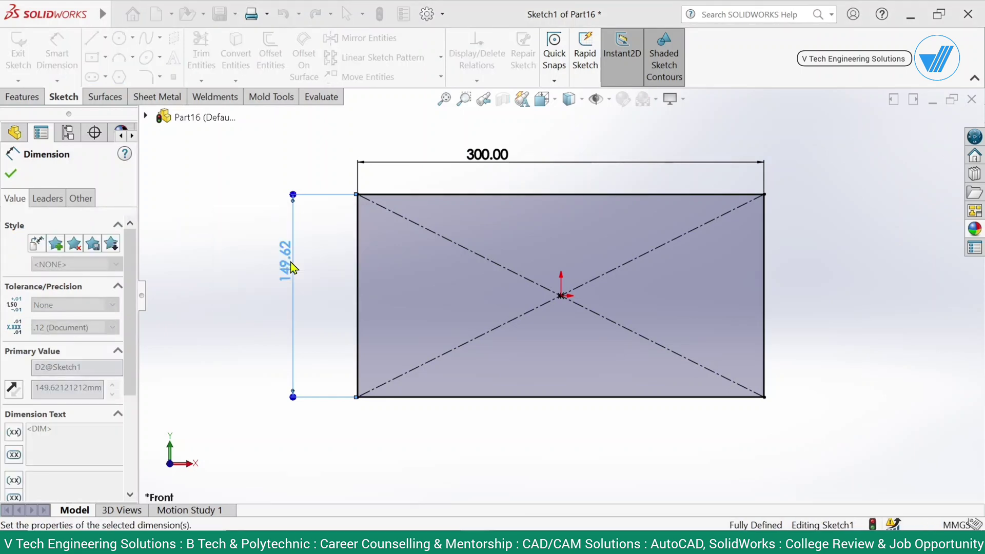
click(324, 317)
scroll(675, 283, up, 4)
right_click(703, 272)
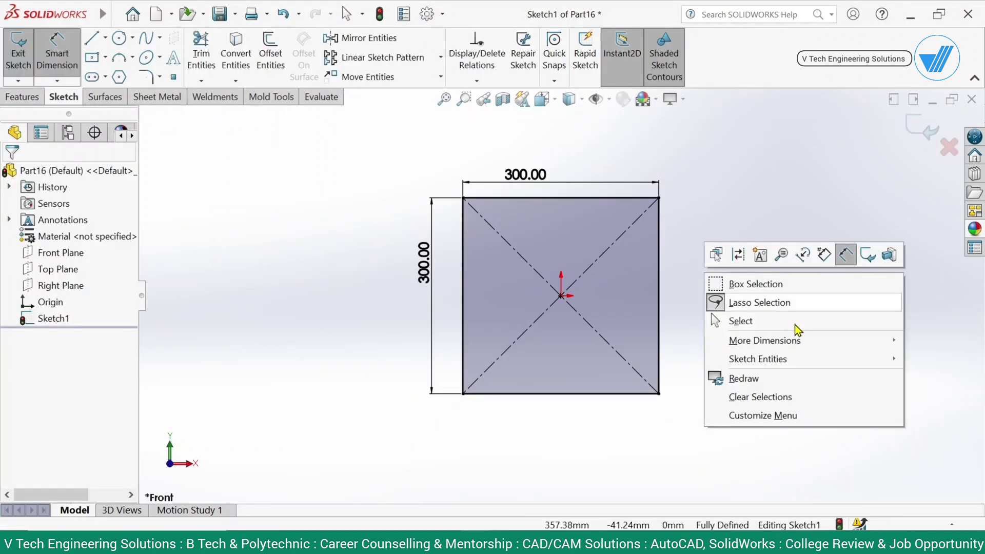
click(740, 321)
scroll(744, 272, down, 1)
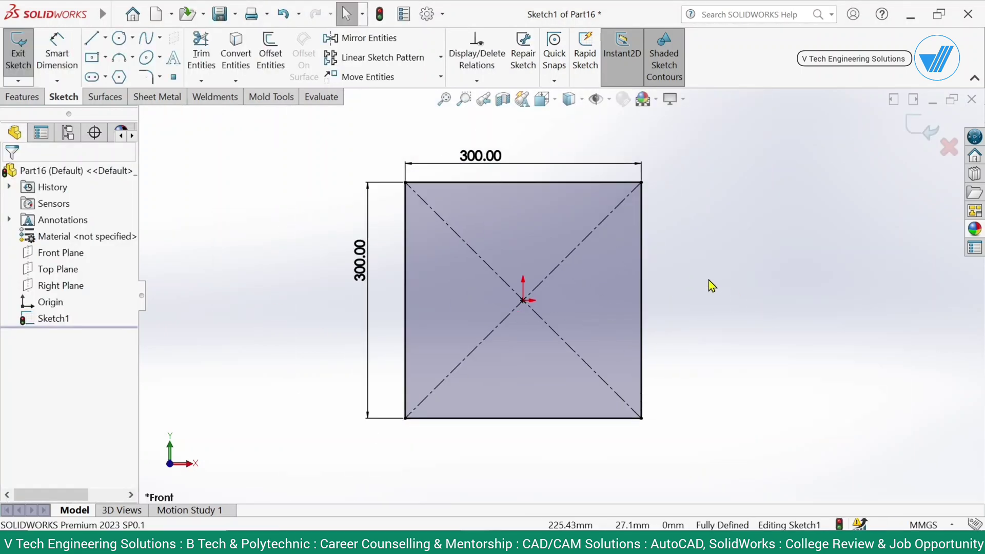
click(161, 101)
click(27, 63)
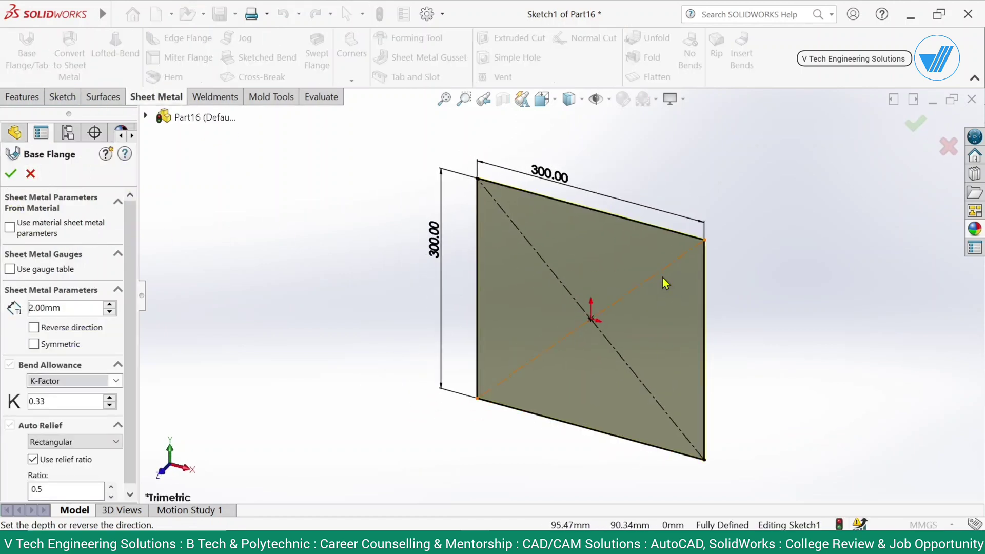
click(31, 174)
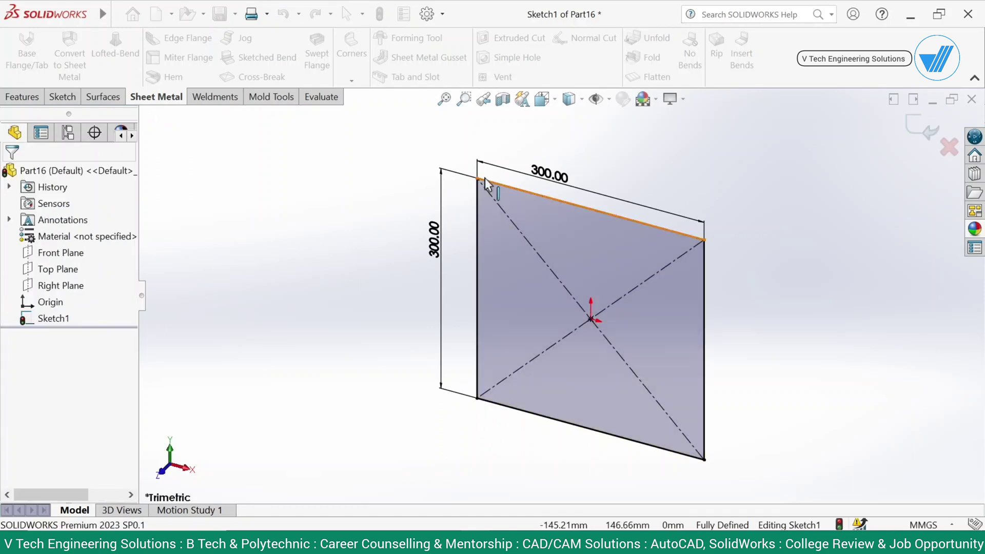
Draw a horizontal construction line about 43 mm long outward from the midpoint of the square's right side.
click(482, 98)
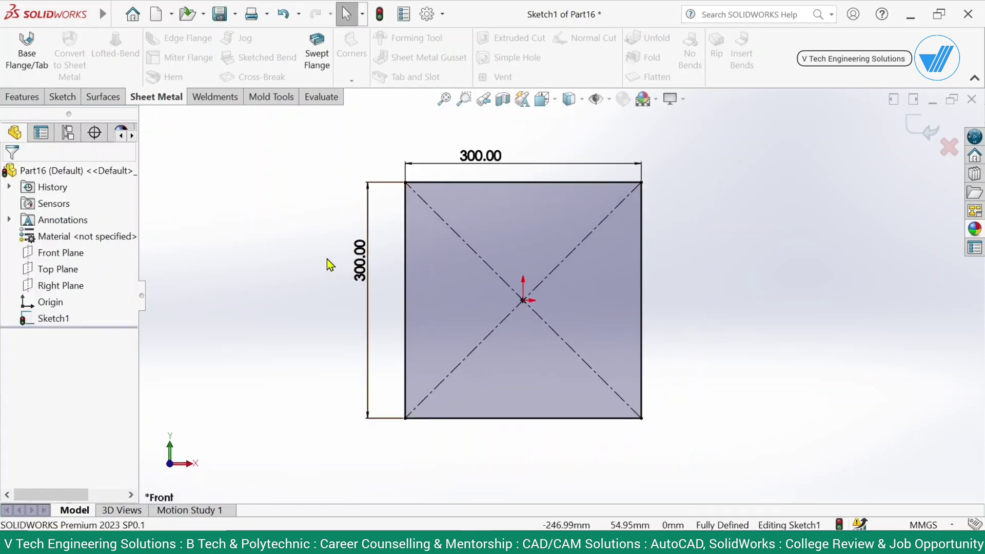
key(l)
scroll(631, 310, down, 3)
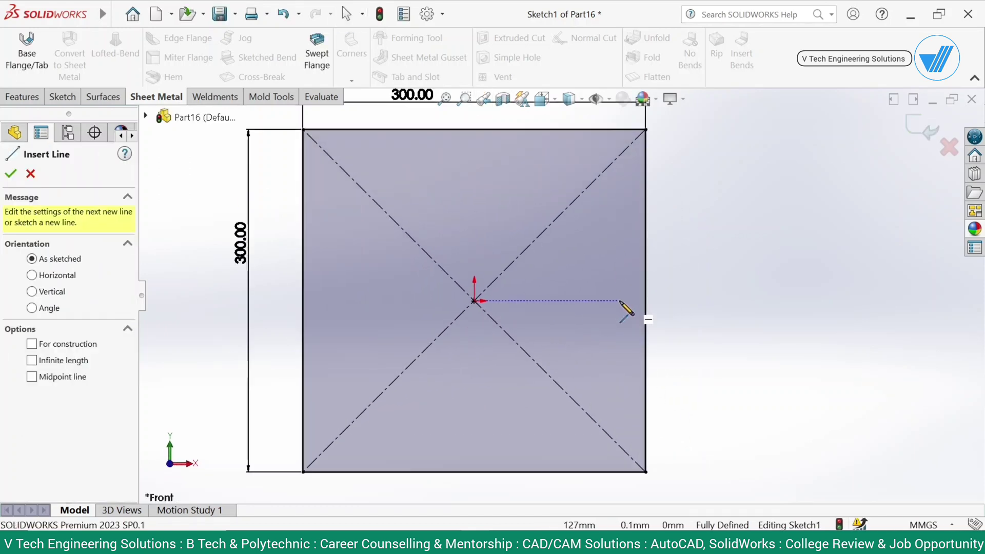
click(479, 303)
key(Escape)
key(l)
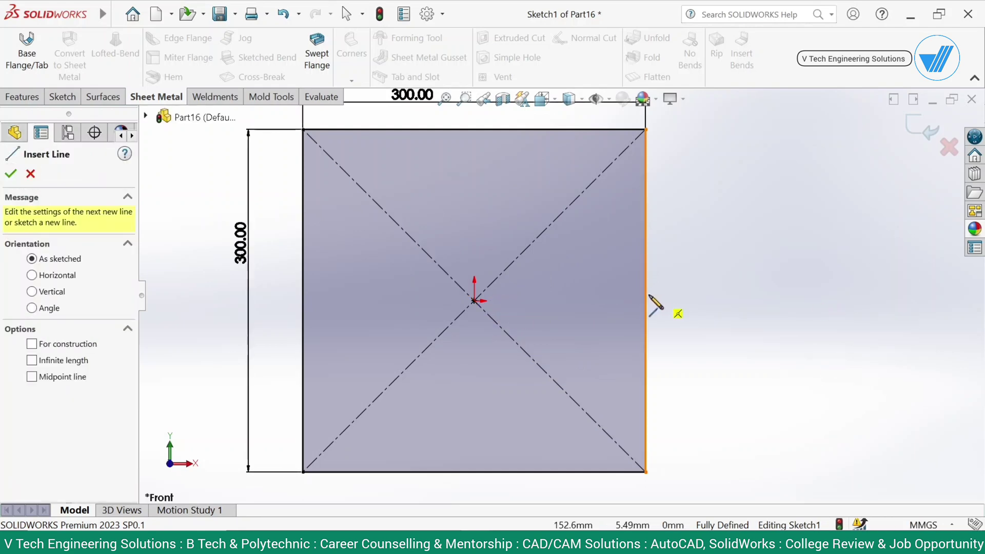
click(645, 301)
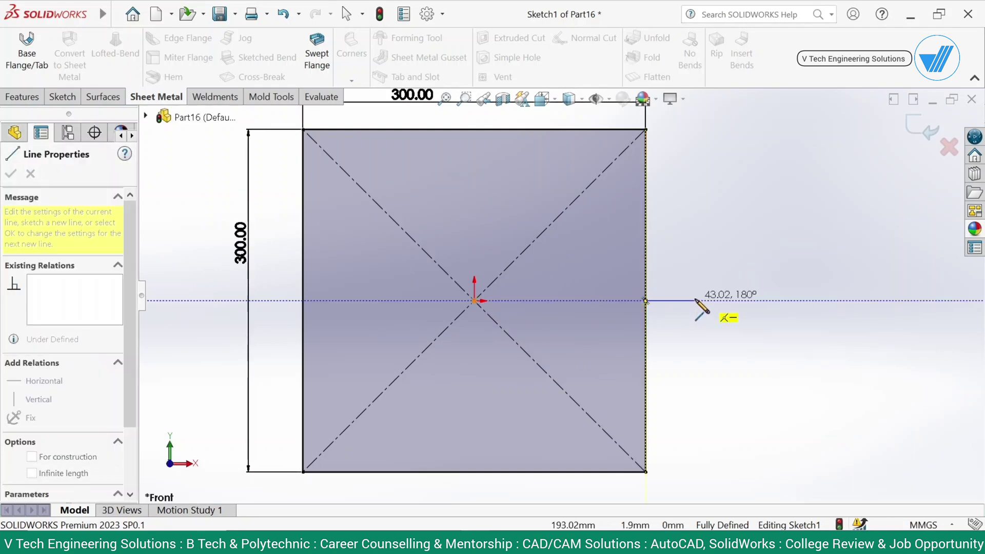
click(695, 300)
right_click(695, 238)
click(733, 225)
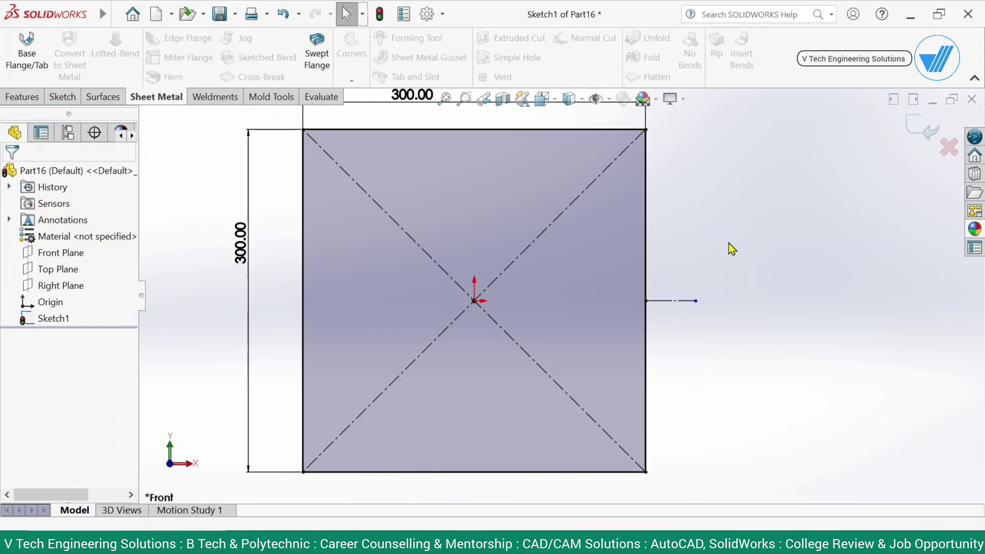
Offset the short construction line 0.5 mm in both directions, with the offset geometry also set as construction.
click(63, 97)
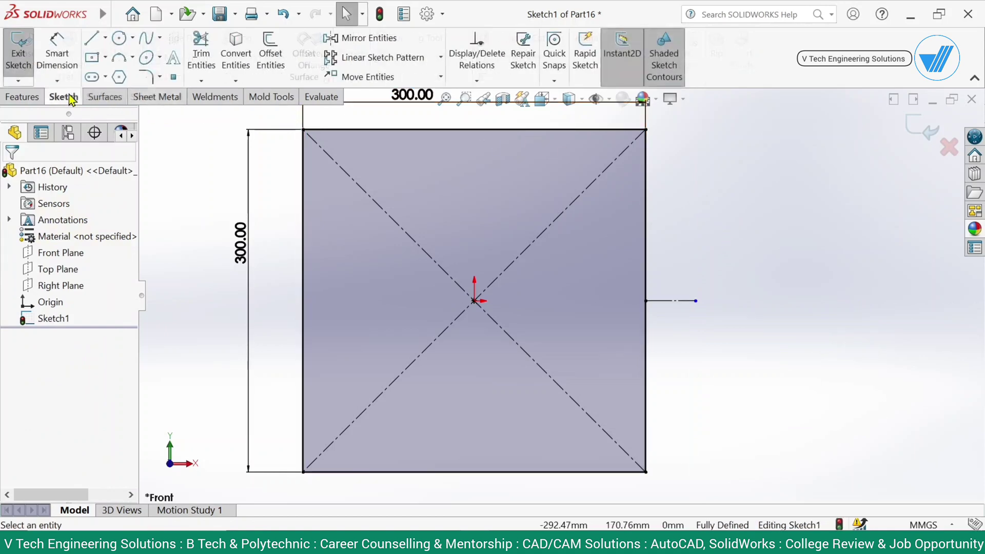
click(271, 57)
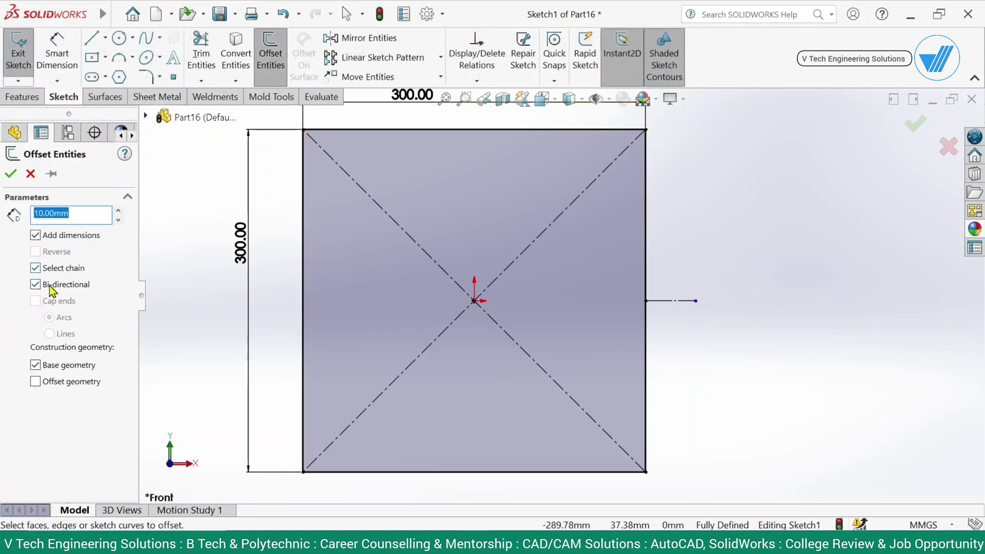
click(684, 300)
scroll(667, 305, down, 3)
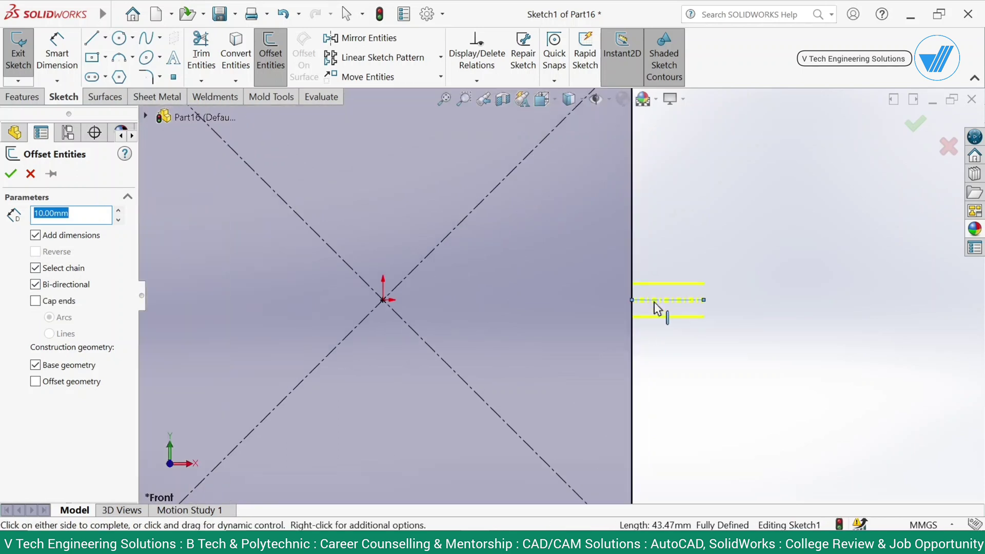
click(35, 381)
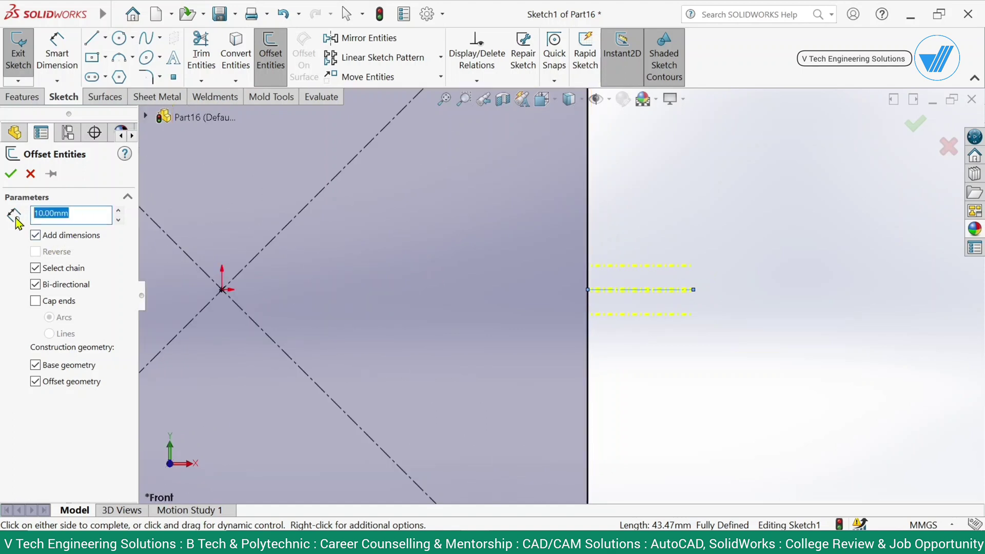
text(0.5)
key(Return)
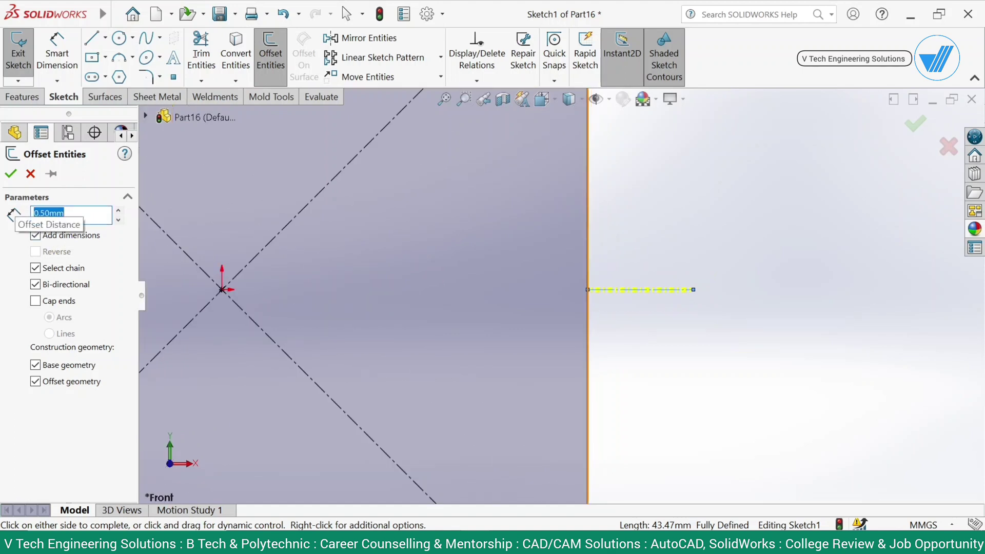
click(10, 173)
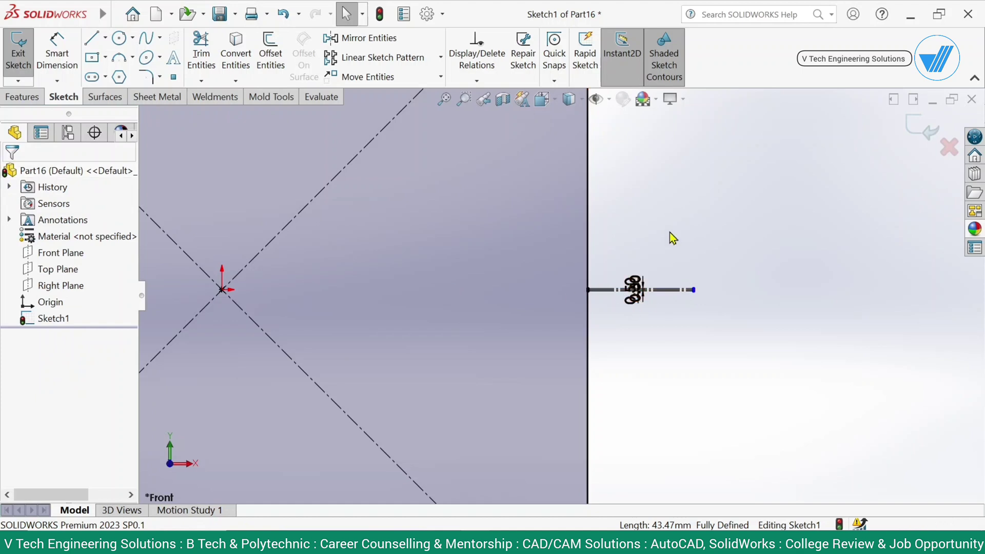
Trim the square's right side between the two offset lines with Power trim to open a gap, and exit the sketch.
click(200, 54)
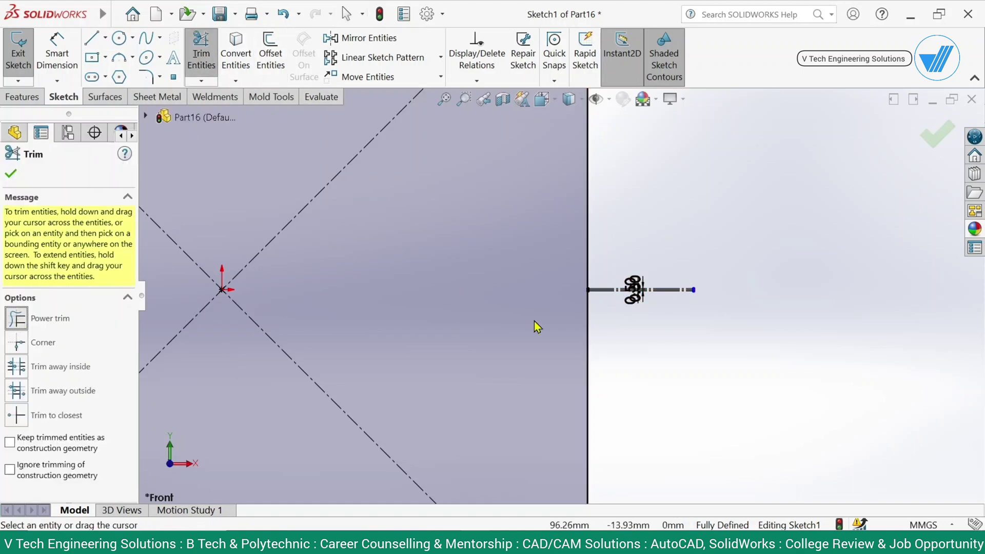
scroll(603, 287, down, 5)
scroll(228, 267, up, 5)
scroll(519, 285, down, 10)
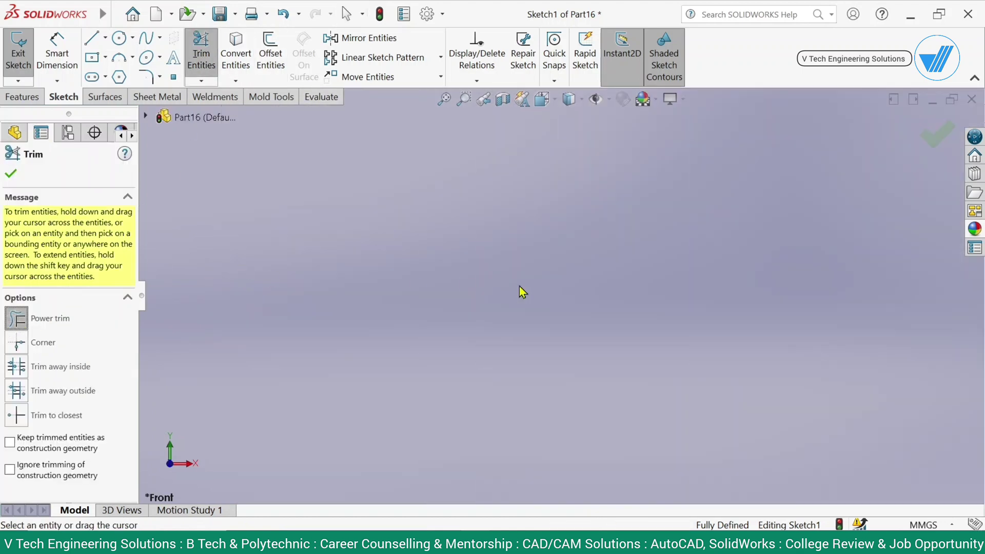
scroll(643, 273, up, 8)
scroll(653, 299, down, 5)
drag(661, 297, 617, 299)
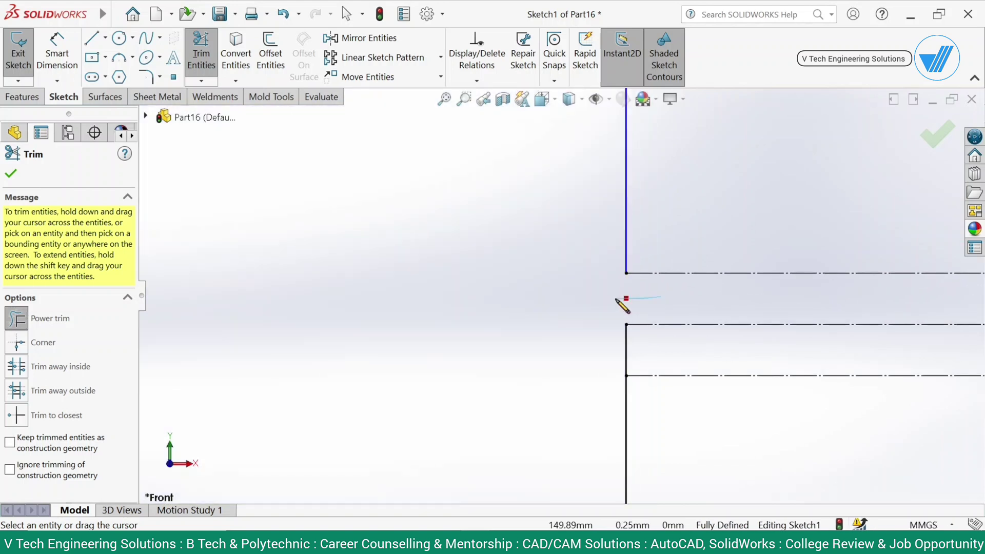
scroll(641, 318, up, 5)
click(937, 134)
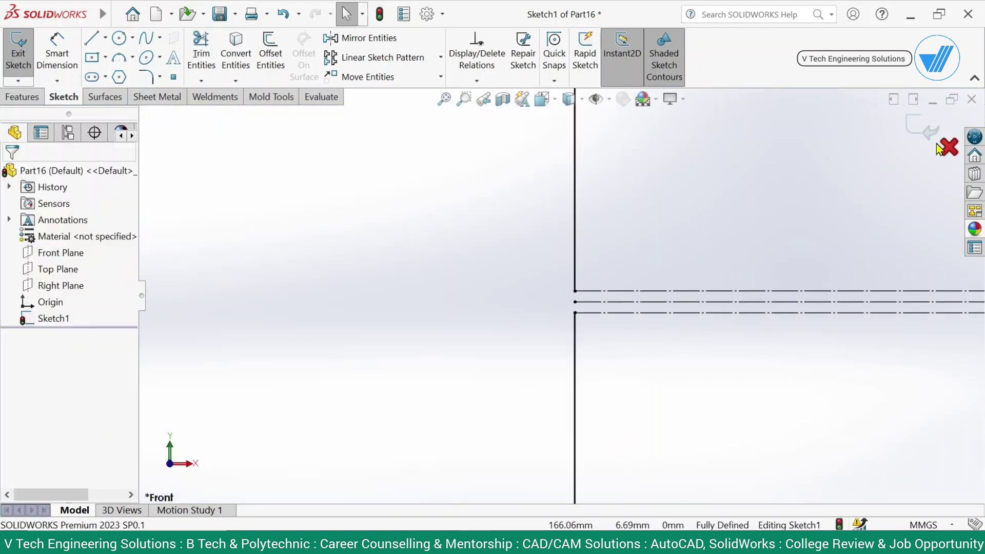
click(948, 147)
key(Return)
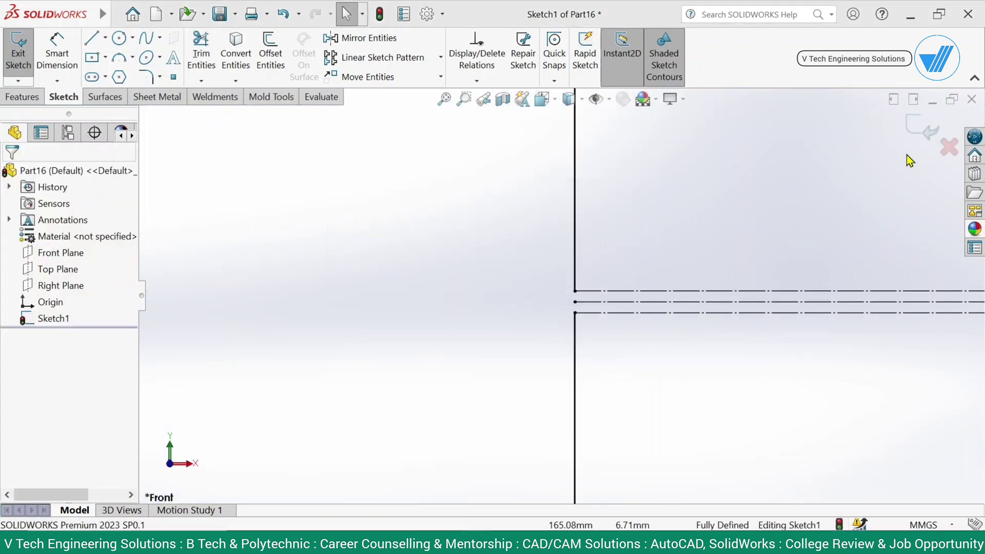
scroll(564, 280, up, 5)
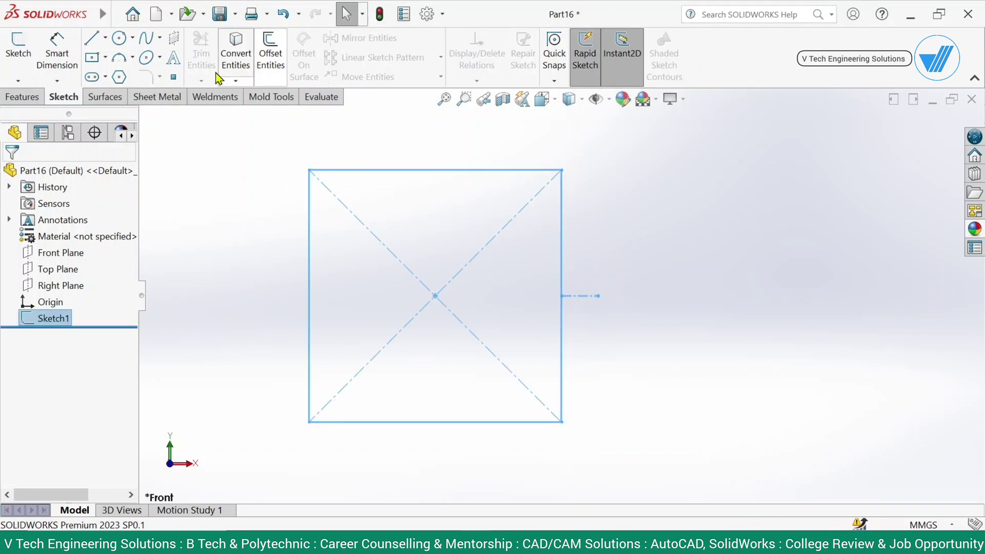
Start a base flange from the open square sketch and reverse the direction of its thickness.
click(156, 97)
click(12, 67)
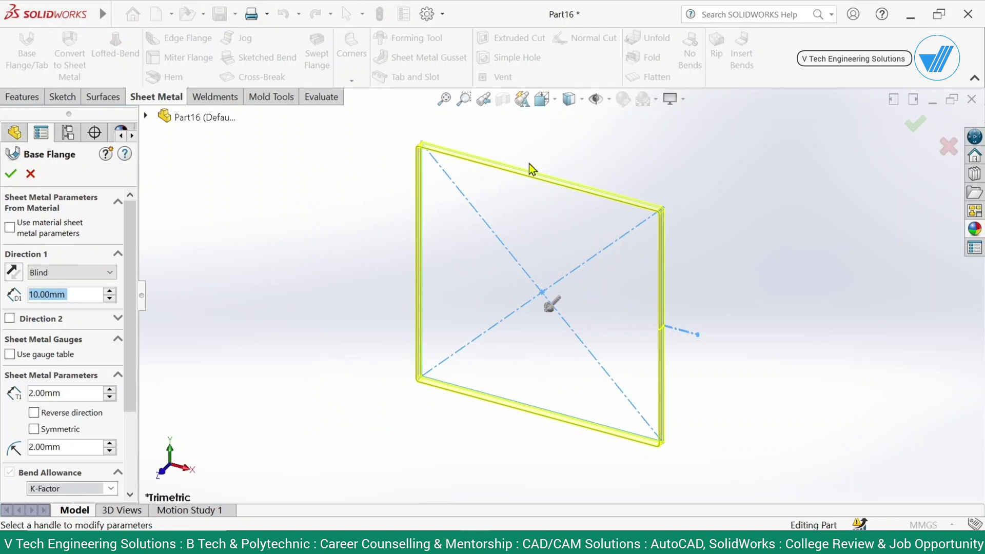
click(483, 99)
scroll(450, 223, down, 5)
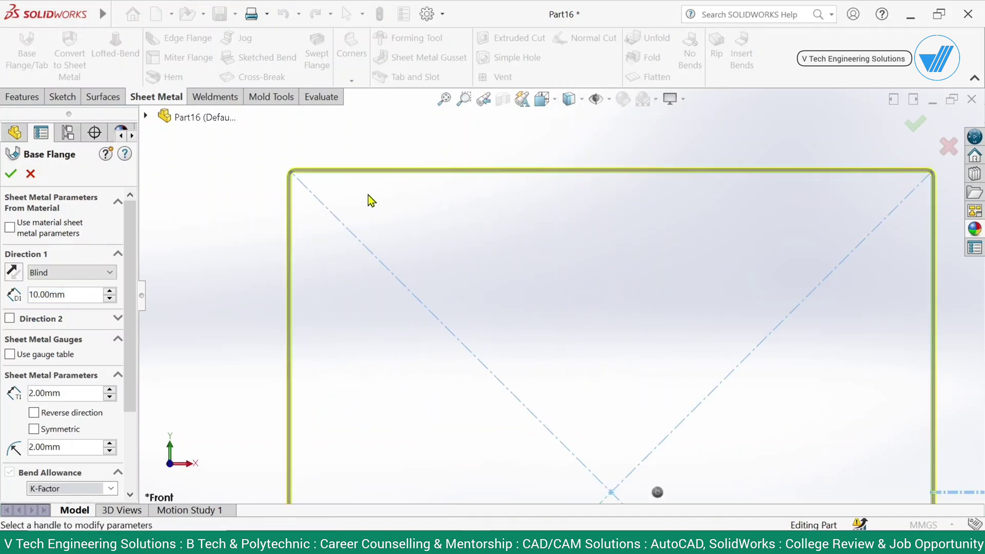
click(55, 414)
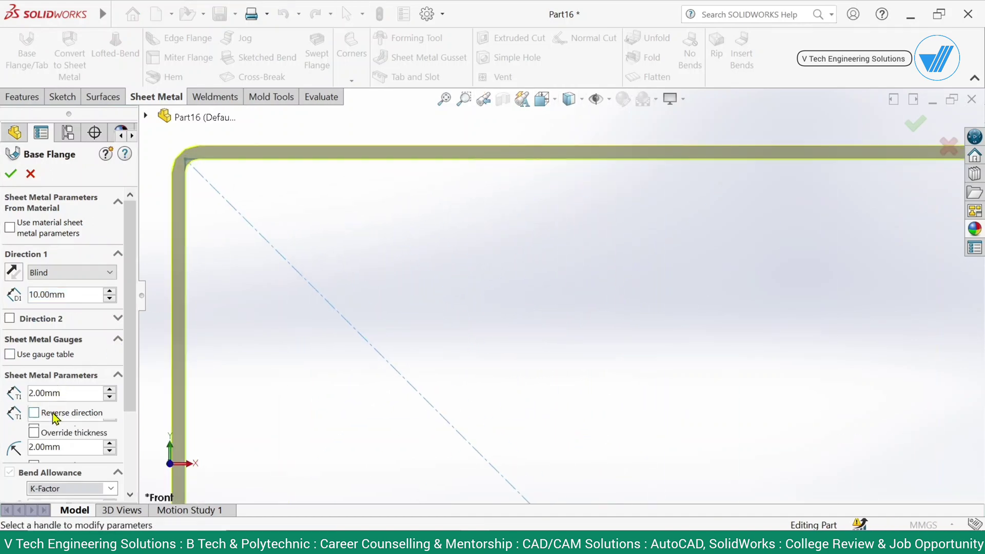
scroll(663, 257, up, 5)
scroll(635, 358, down, 5)
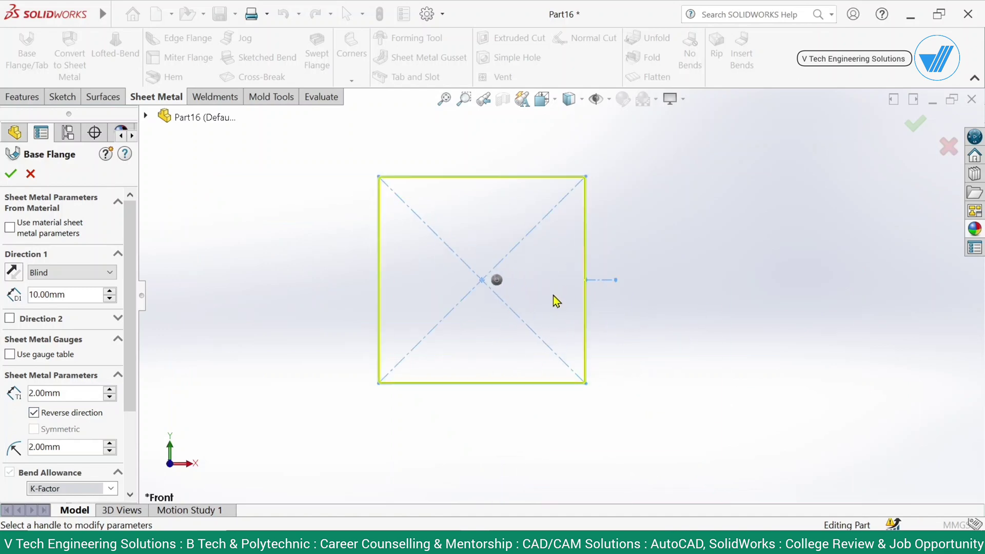
Set the base flange's end condition to Mid Plane with a depth of 300 mm and create it.
middle_drag(556, 301, 488, 281)
click(69, 272)
click(57, 328)
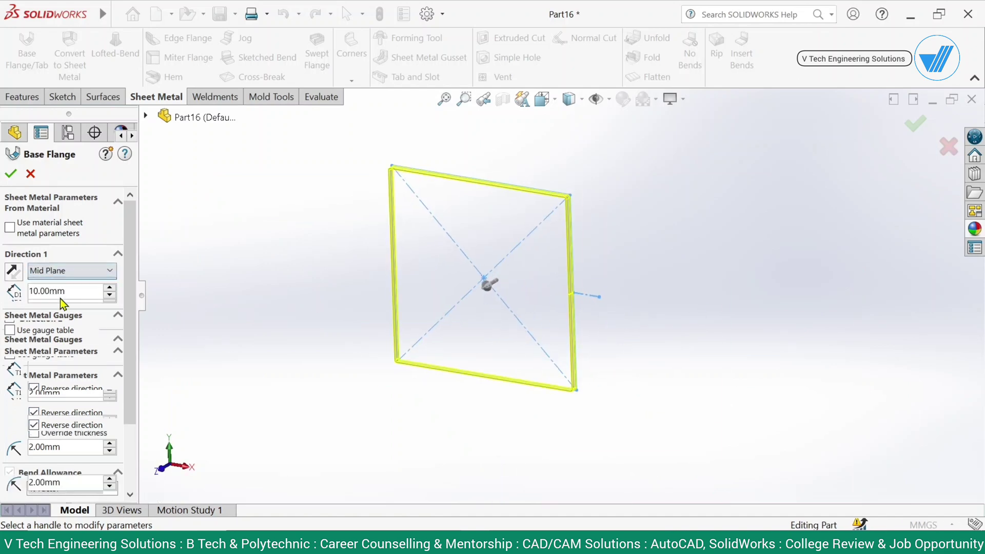
double_click(91, 291)
text(300)
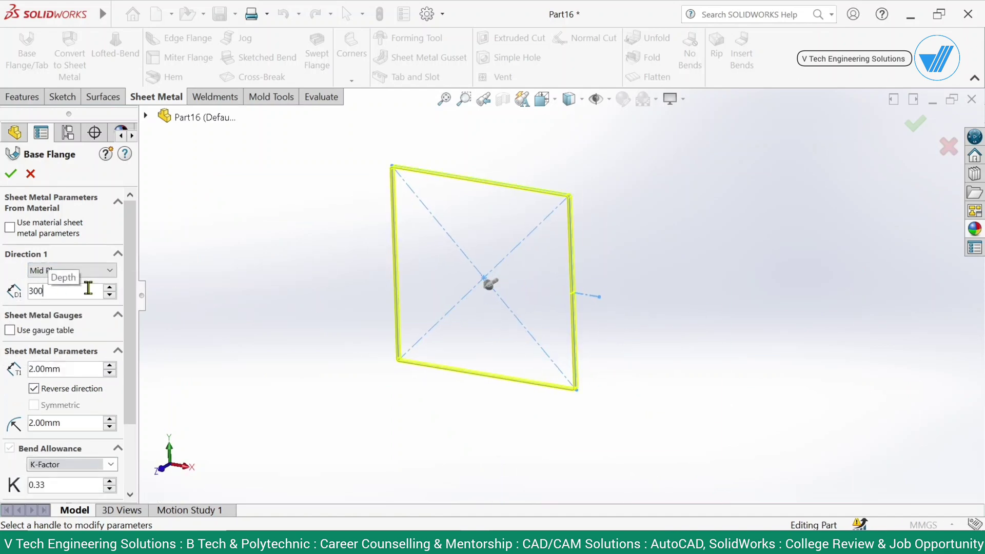
key(Return)
key(Return)
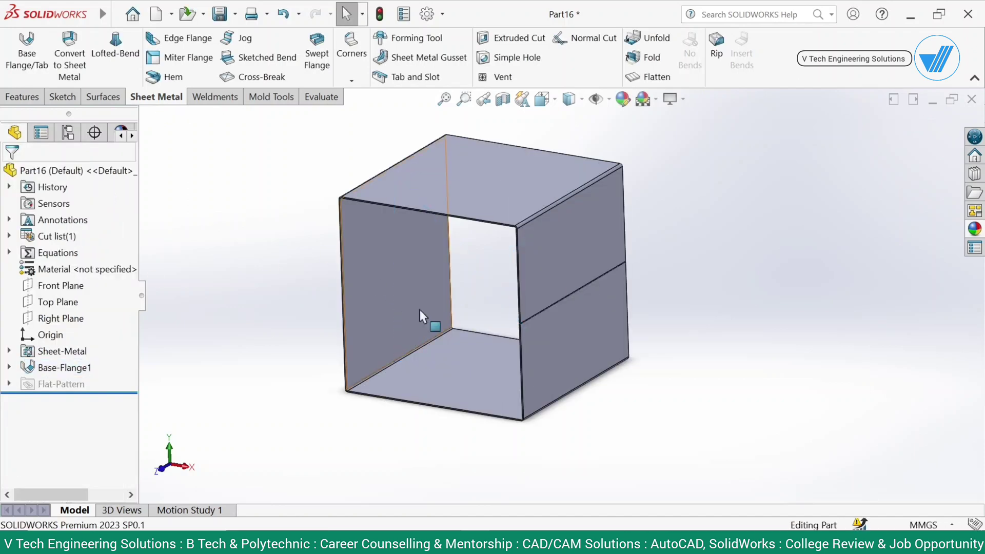
Export the part to the Desktop as a STEP AP203 file named Part16 and close the part without saving.
mouse_move(431, 322)
middle_down()
mouse_move(552, 220)
mouse_move(635, 213)
mouse_move(531, 240)
mouse_move(594, 246)
mouse_move(666, 143)
middle_up()
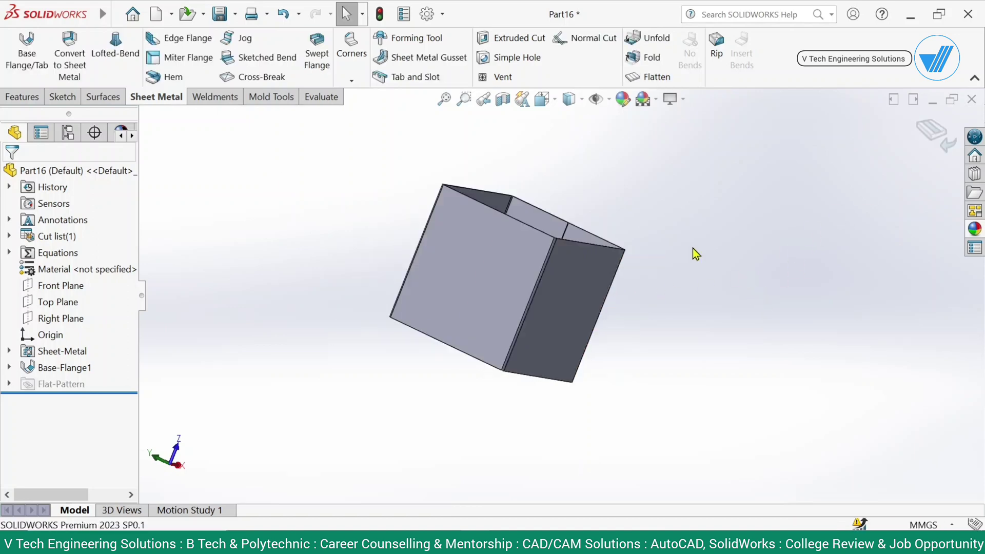
click(117, 14)
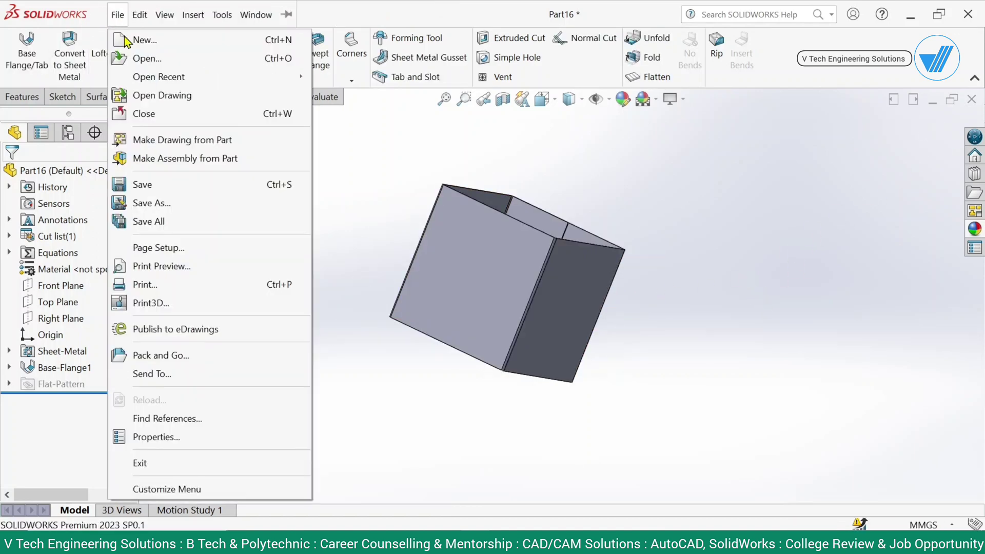
click(159, 203)
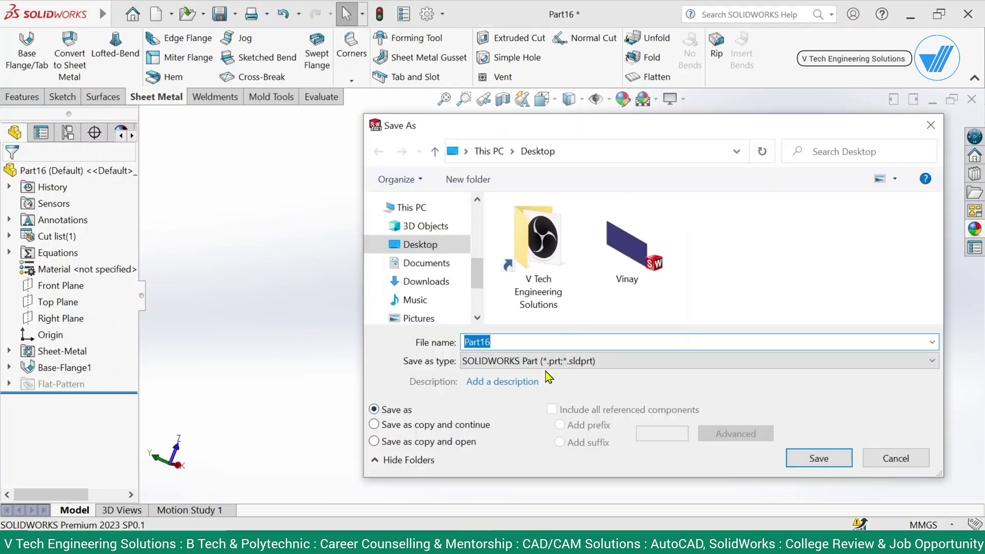
click(548, 362)
click(513, 353)
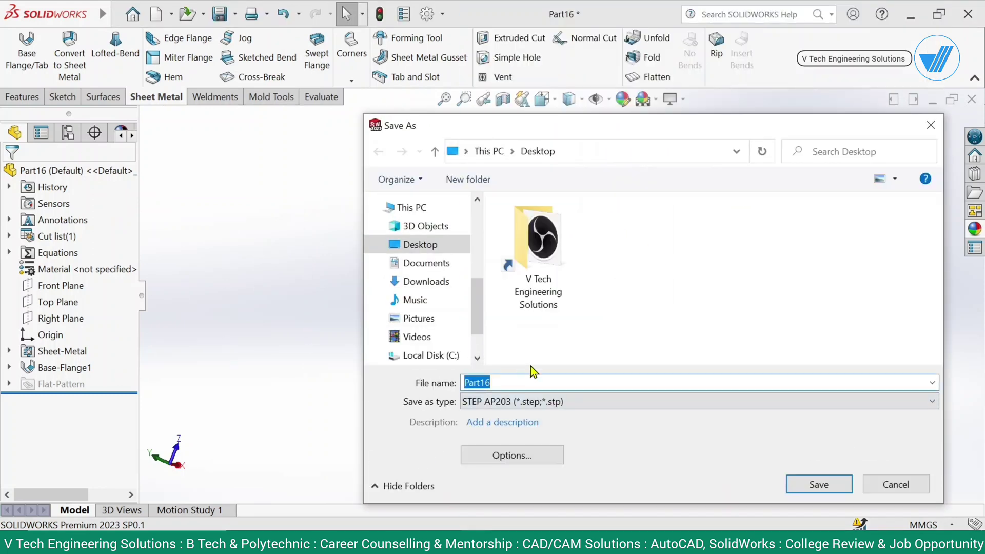
click(800, 477)
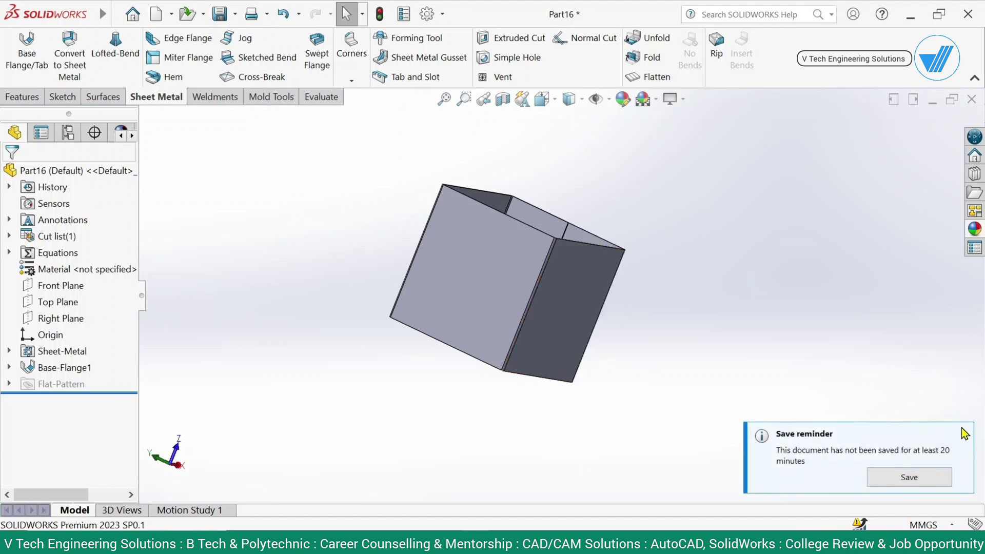
click(971, 99)
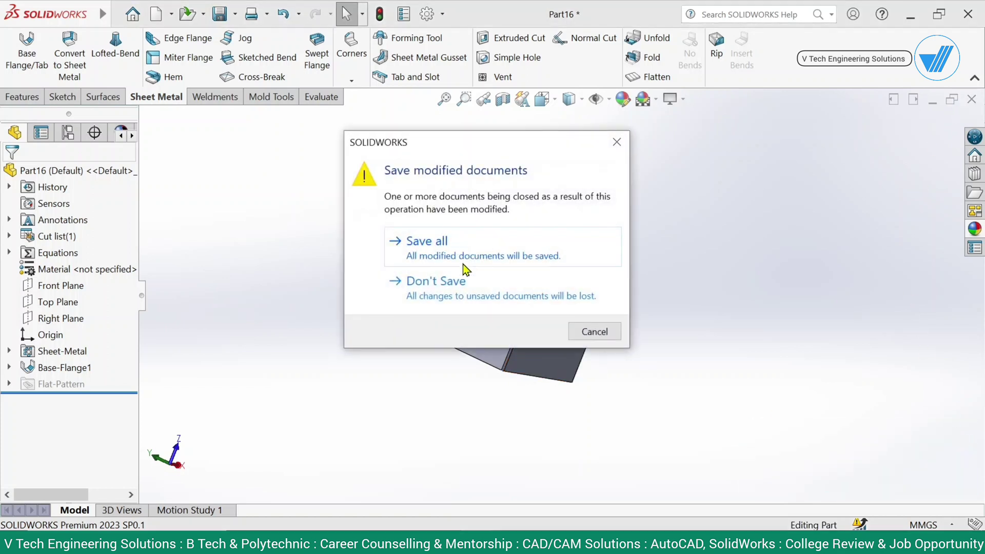
click(452, 281)
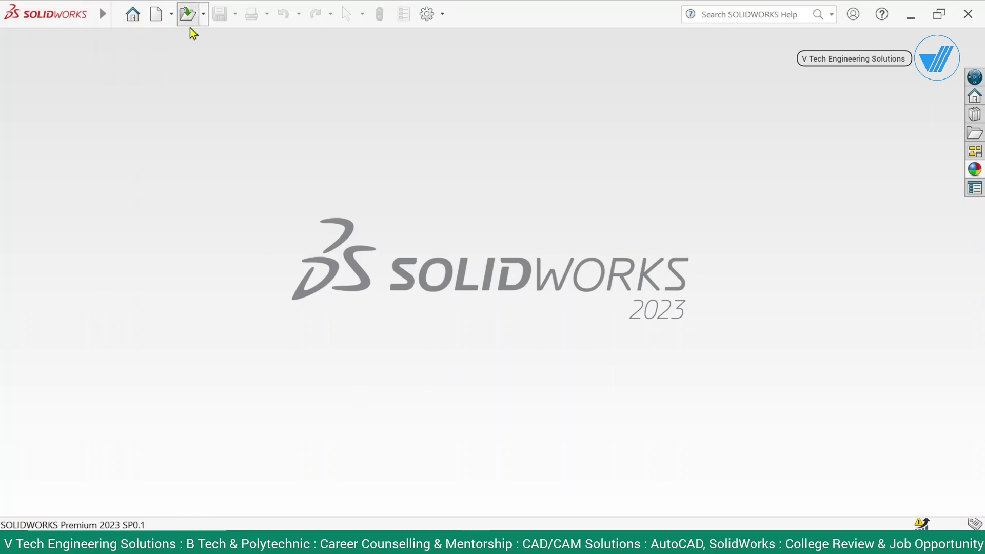
Open the Part16 STEP file from the Desktop and decline running Import Diagnostics on it.
key(ctrl+o)
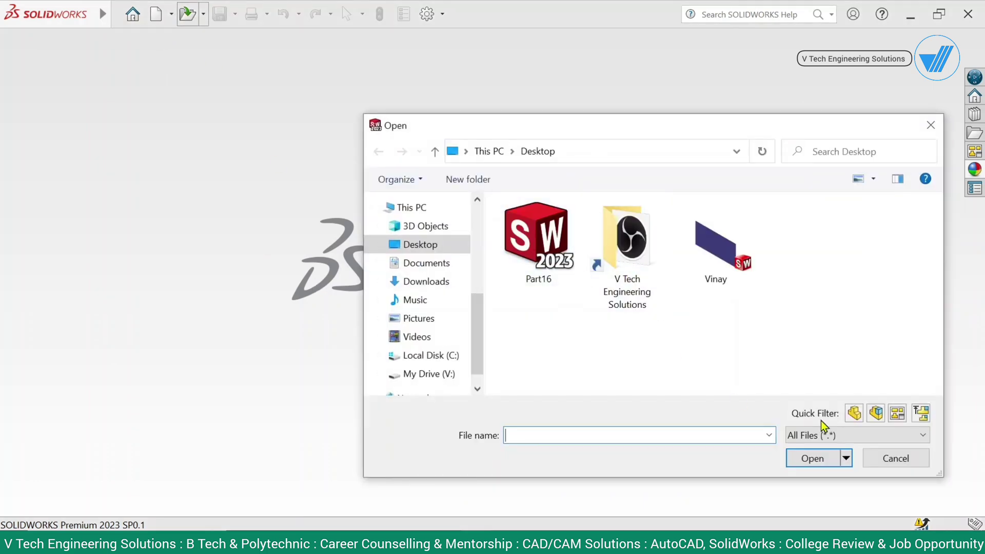
click(829, 435)
click(821, 422)
click(547, 300)
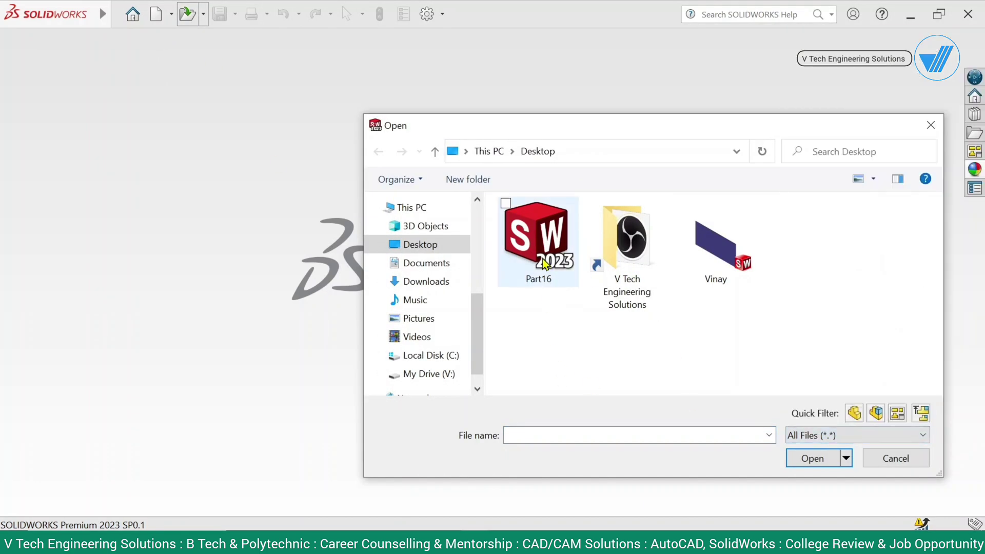
click(812, 486)
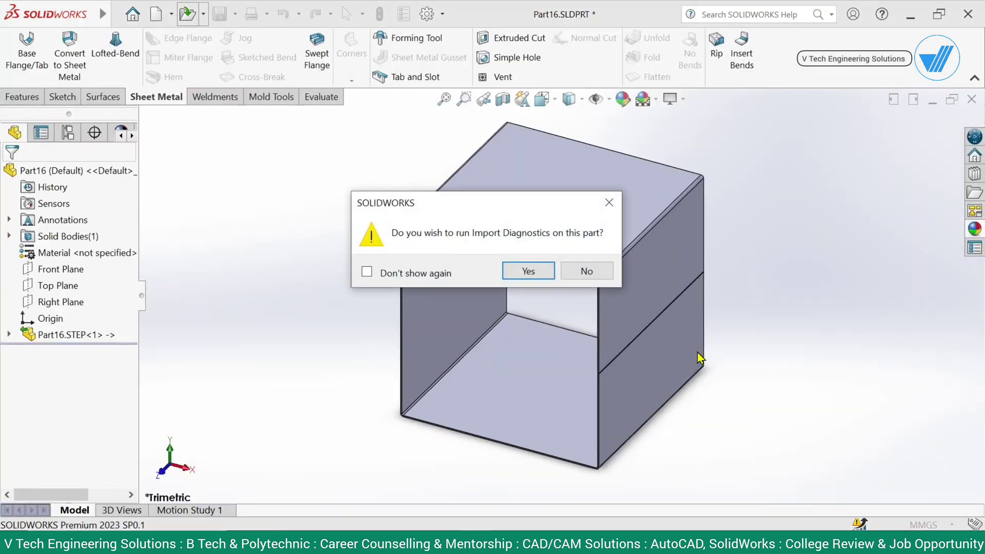
click(587, 270)
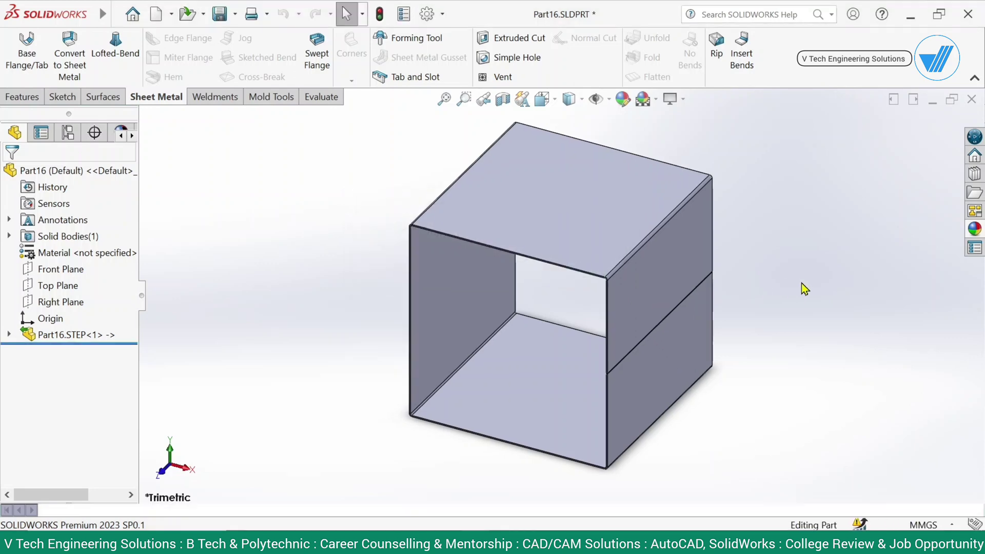
Start converting the imported box to sheet metal, using an outer side wall face as the fixed face.
middle_drag(637, 366, 710, 224)
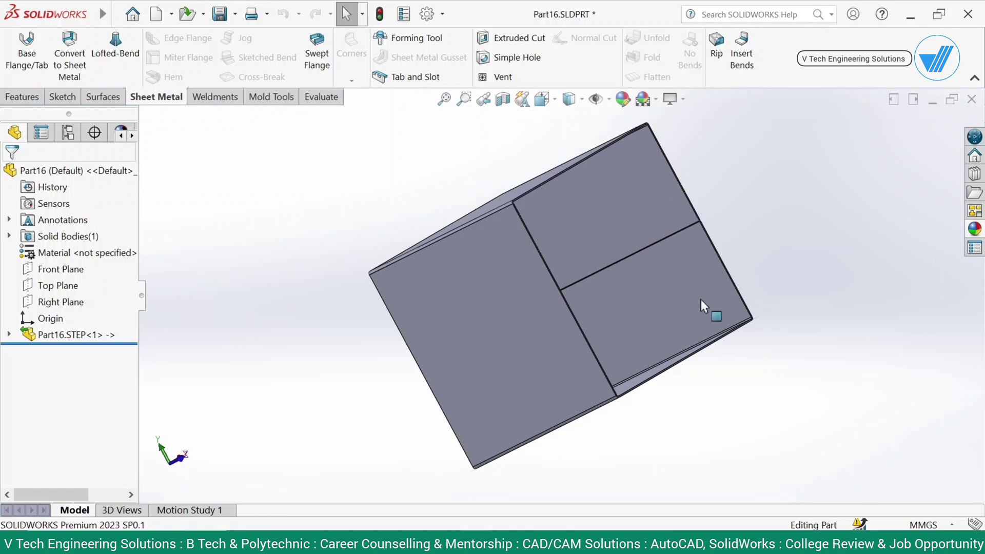
middle_drag(701, 300, 634, 171)
scroll(644, 159, down, 5)
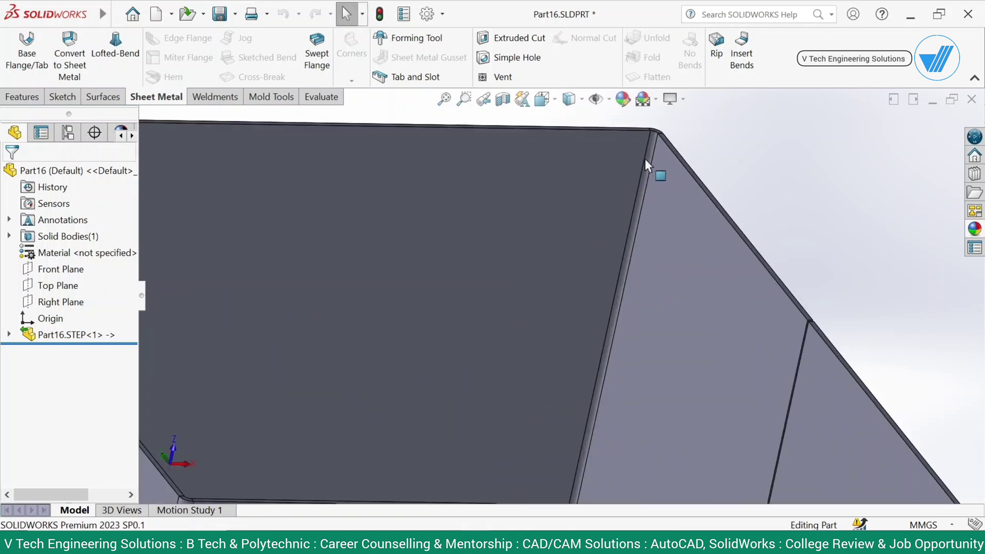
scroll(644, 236, up, 5)
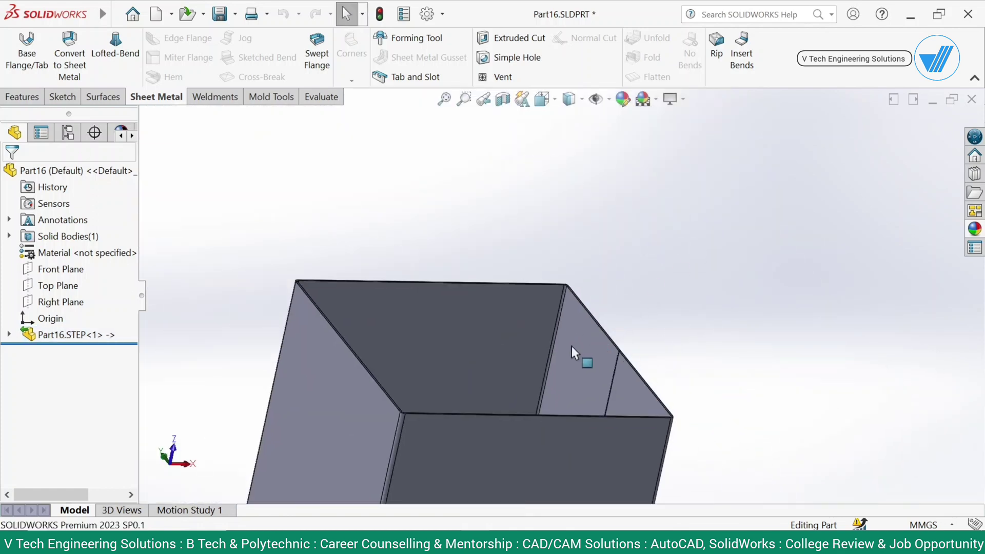
middle_drag(571, 346, 603, 369)
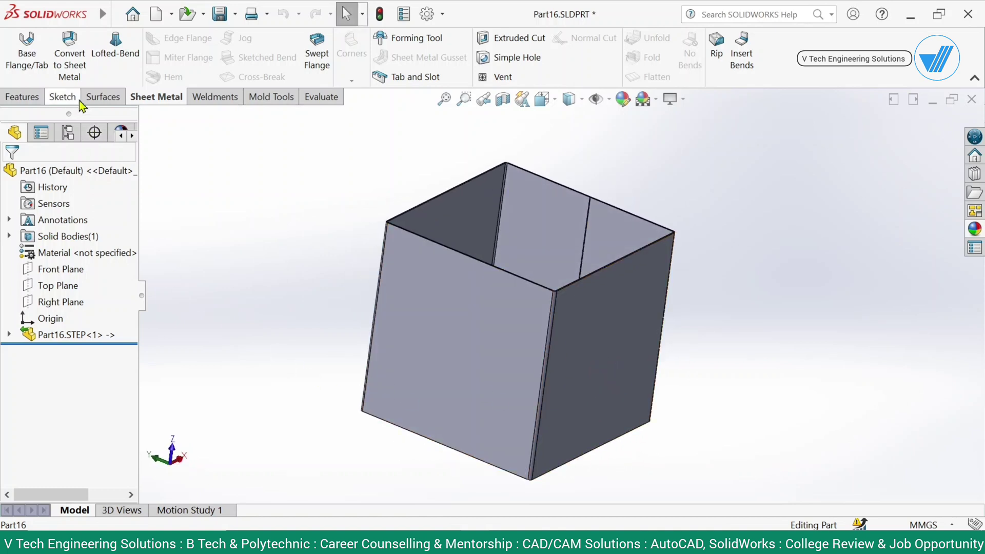
click(70, 59)
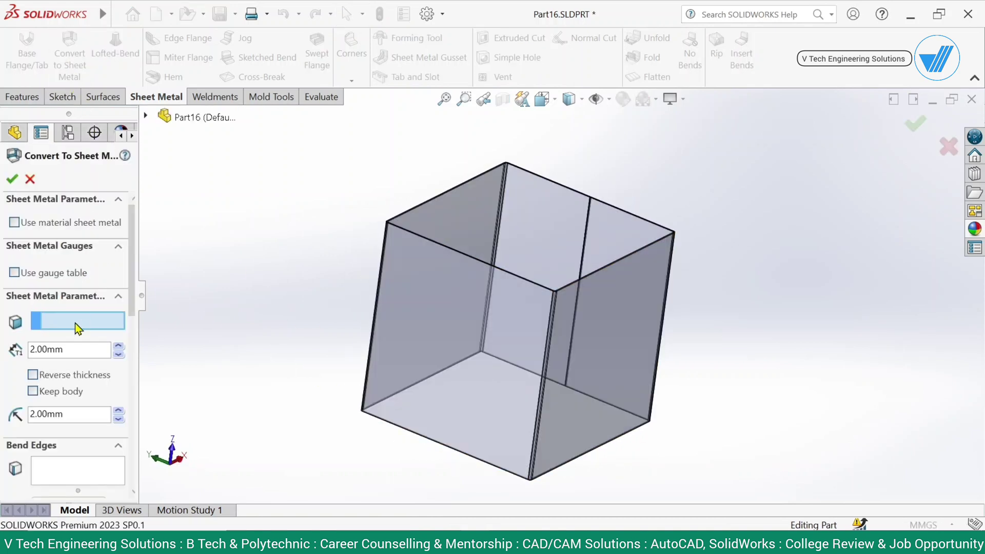
click(479, 403)
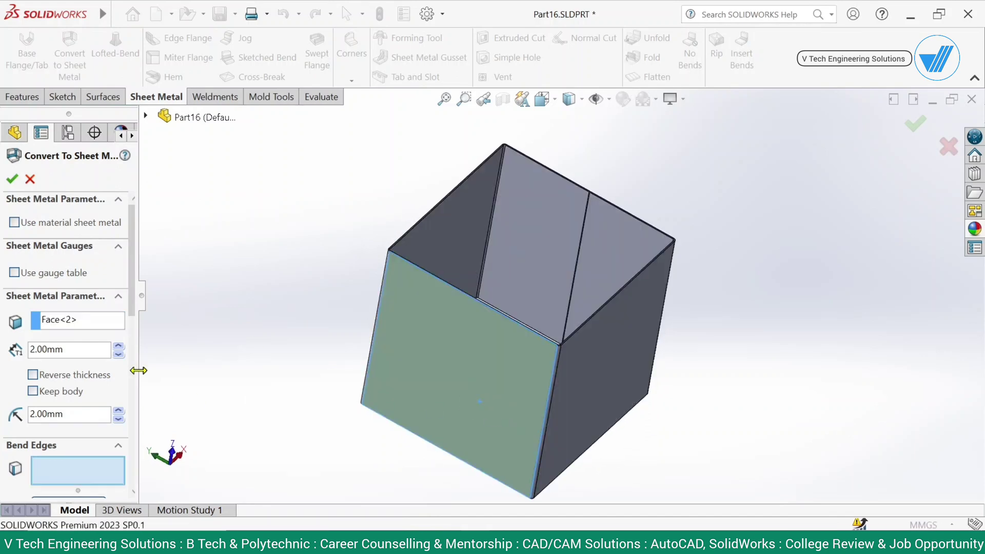
Set the conversion's sheet thickness to 2 mm and its default bend radius to 2 mm.
scroll(134, 280, down, 3)
drag(81, 267, 5, 265)
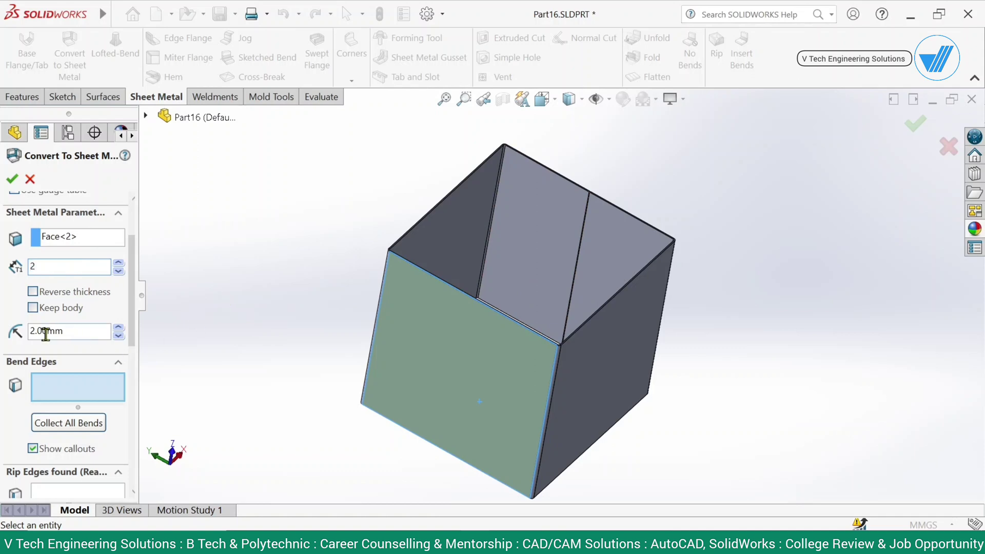
scroll(518, 155, down, 8)
scroll(429, 262, up, 3)
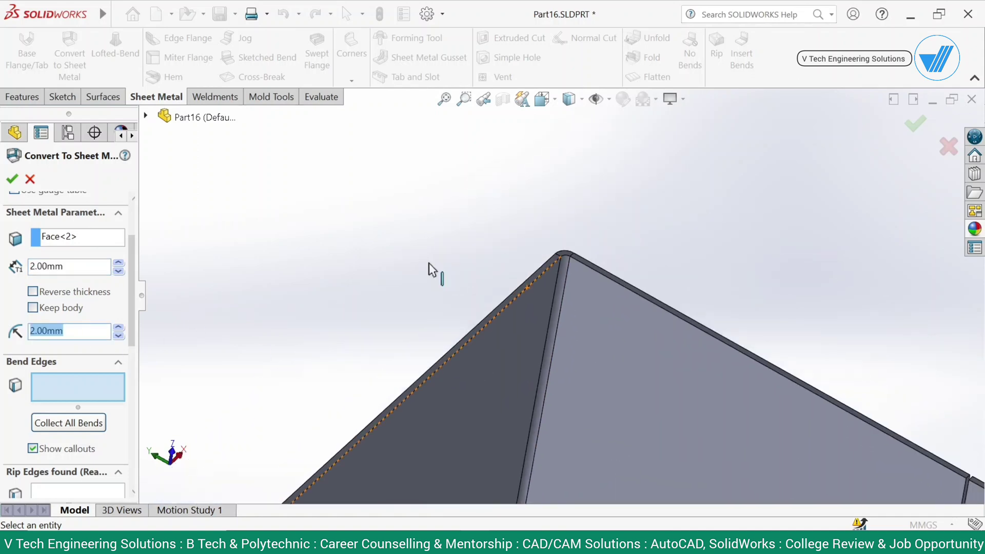
text(2)
scroll(653, 325, up, 3)
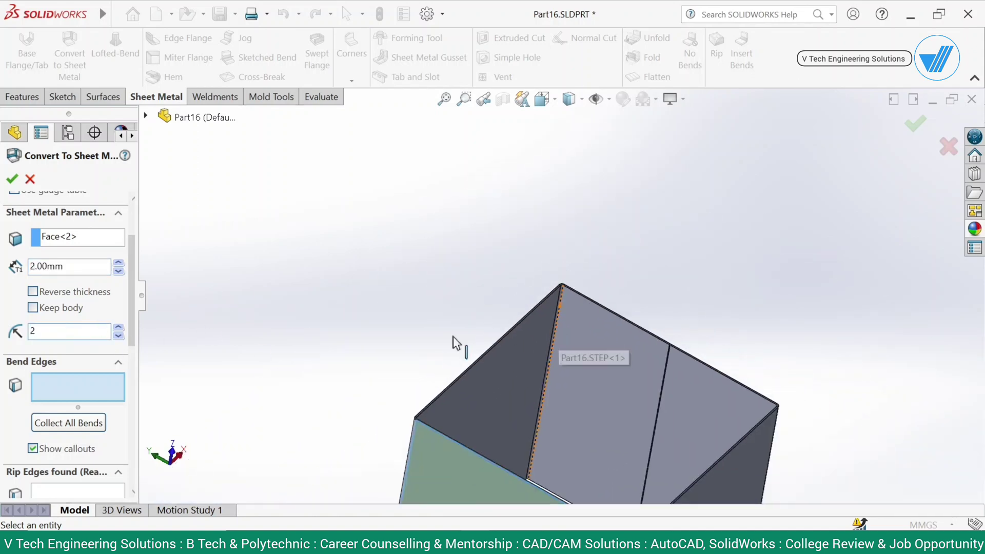
Collect all existing bends of the box, dismiss the bend radius warning and create the sheet metal conversion.
drag(132, 319, 133, 355)
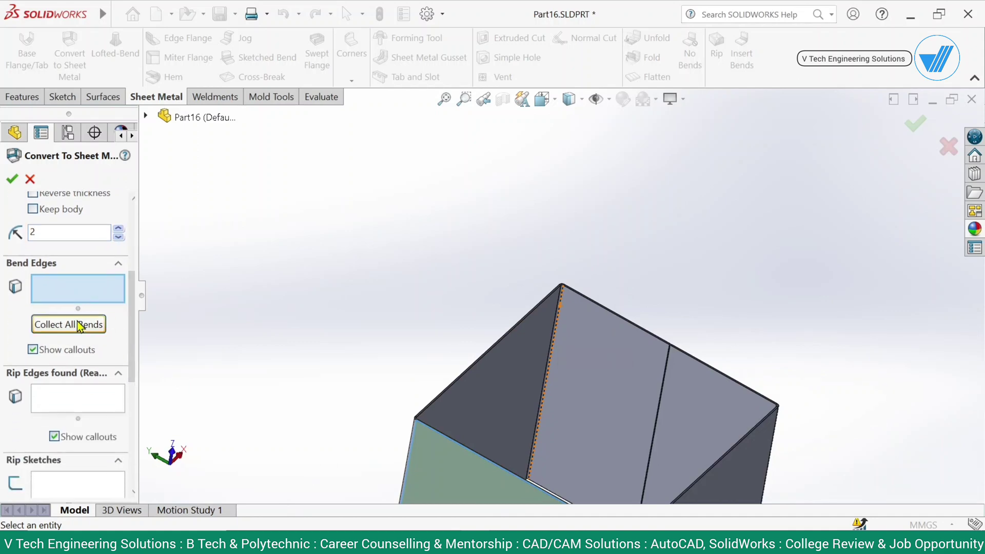
scroll(865, 417, up, 4)
scroll(617, 417, down, 2)
scroll(603, 421, up, 2)
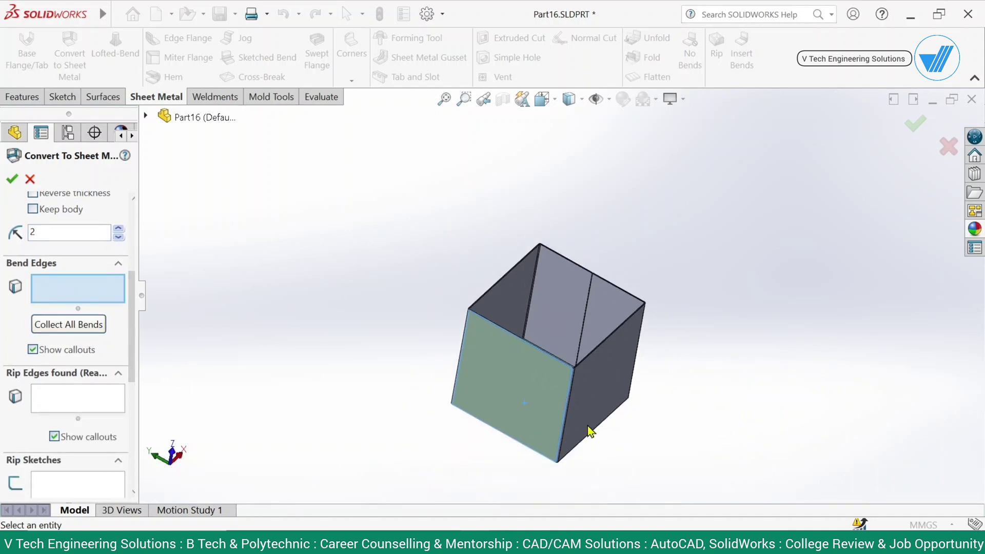
click(69, 324)
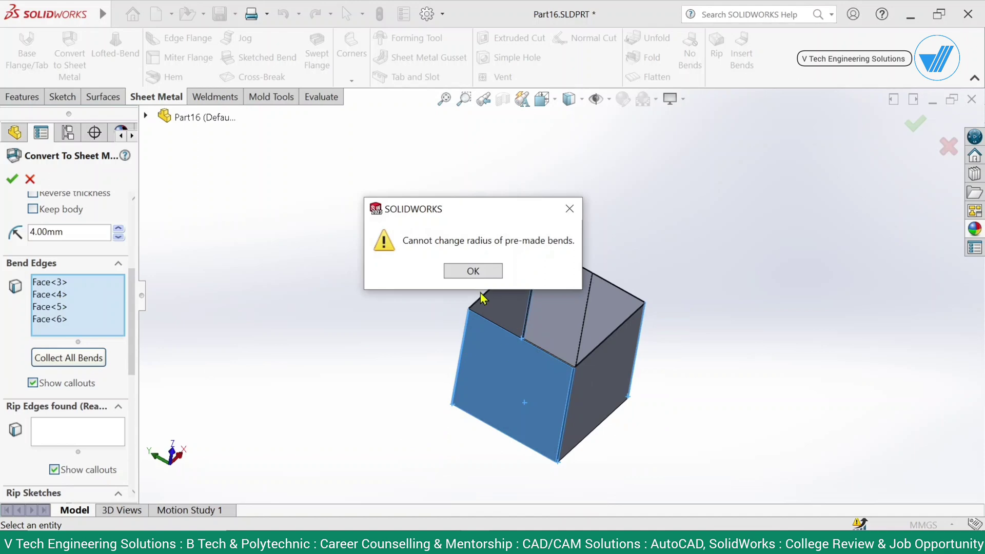
click(460, 270)
scroll(563, 355, down, 3)
middle_drag(563, 349, 575, 329)
scroll(575, 332, up, 1)
scroll(555, 428, down, 1)
middle_drag(554, 417, 546, 410)
scroll(545, 411, down, 1)
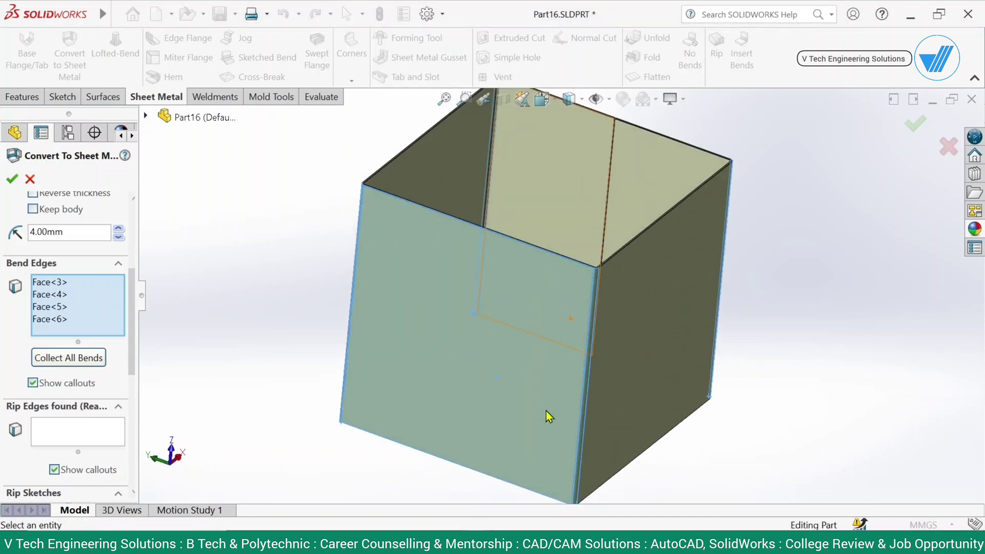
scroll(558, 304, up, 1)
scroll(564, 198, down, 1)
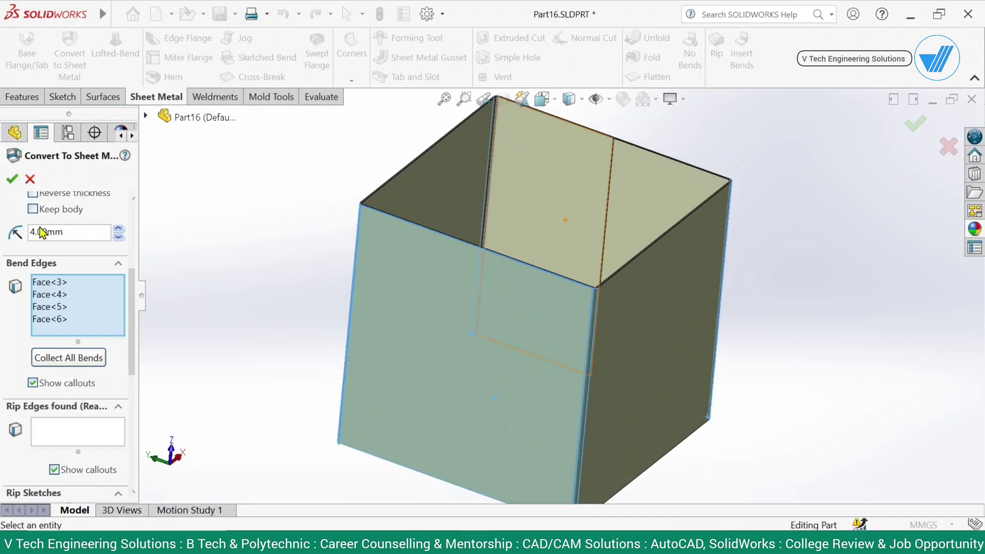
click(12, 178)
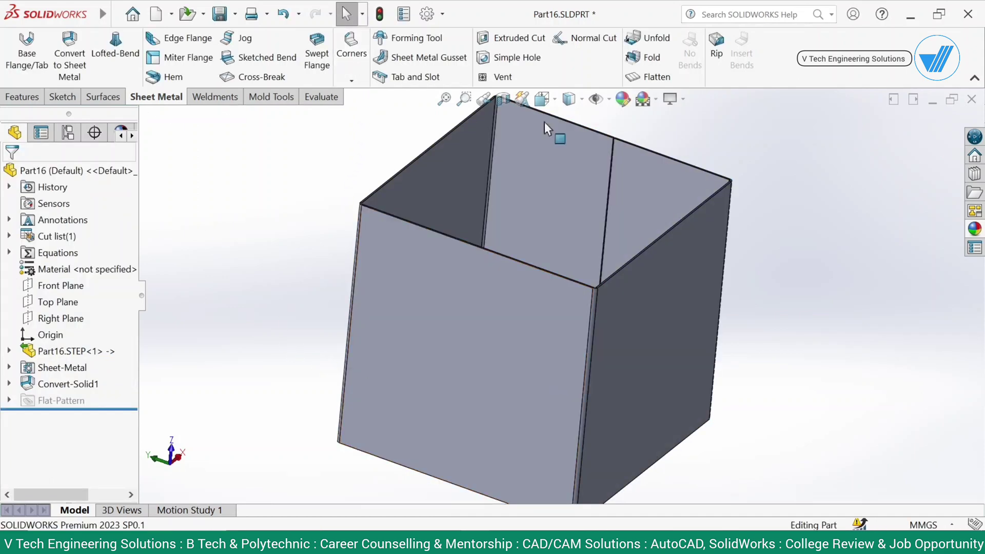
Flatten the converted box, view the flat pattern face-on and return to the folded shape.
middle_drag(575, 264, 462, 280)
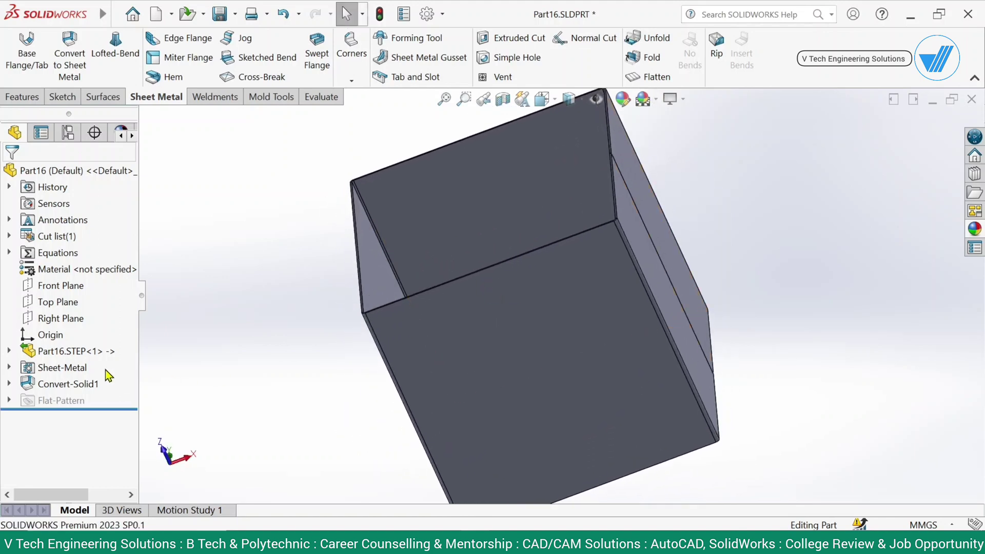
click(77, 384)
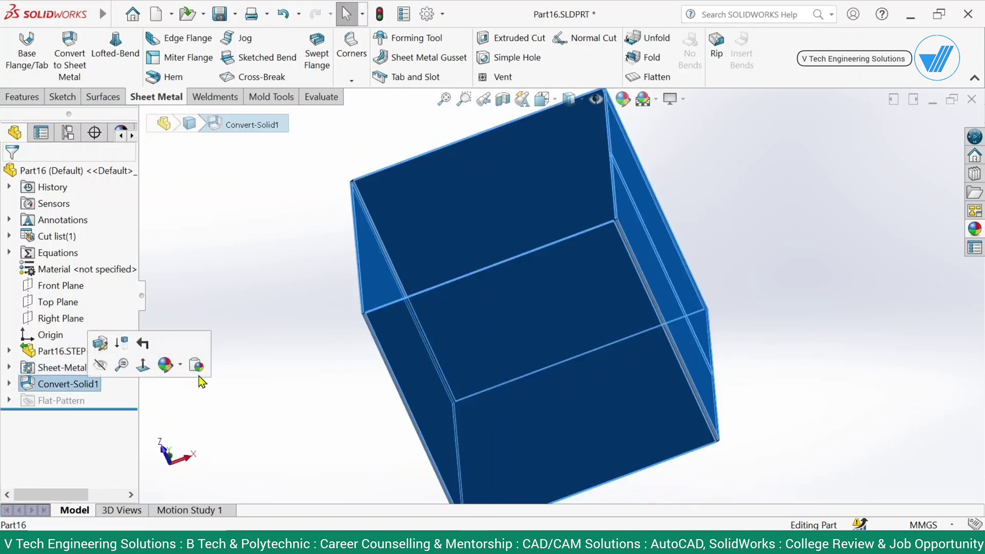
click(215, 369)
click(650, 77)
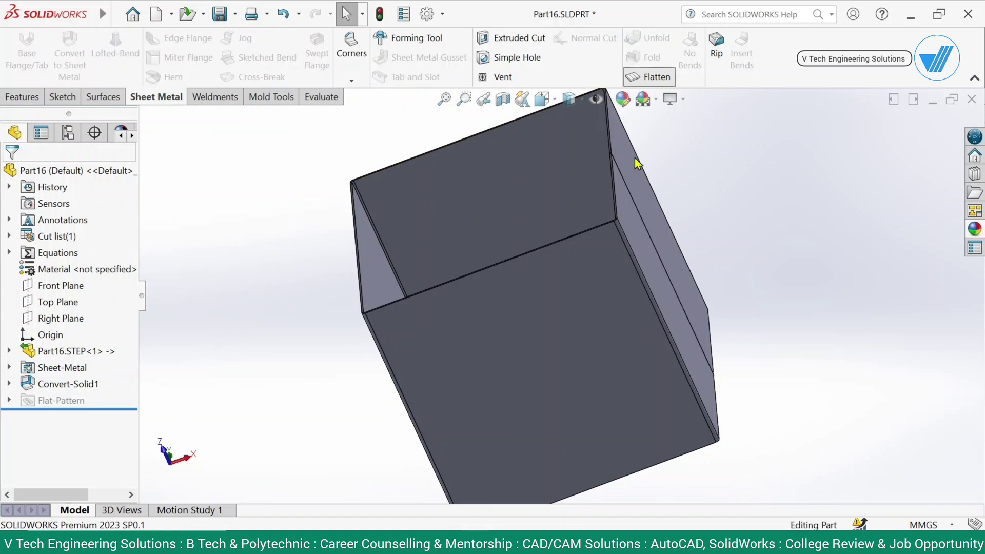
click(482, 249)
click(495, 225)
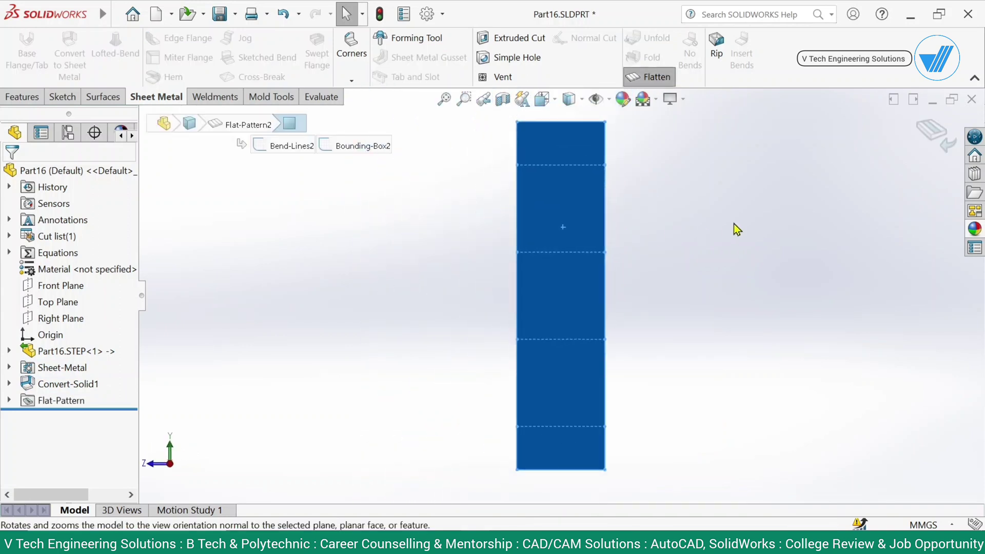
click(761, 229)
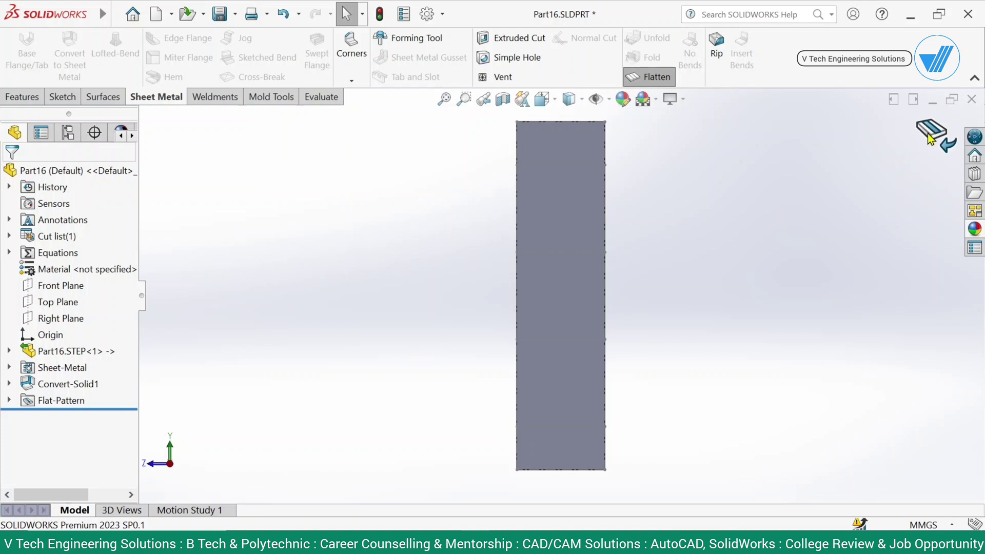
middle_drag(505, 339, 597, 221)
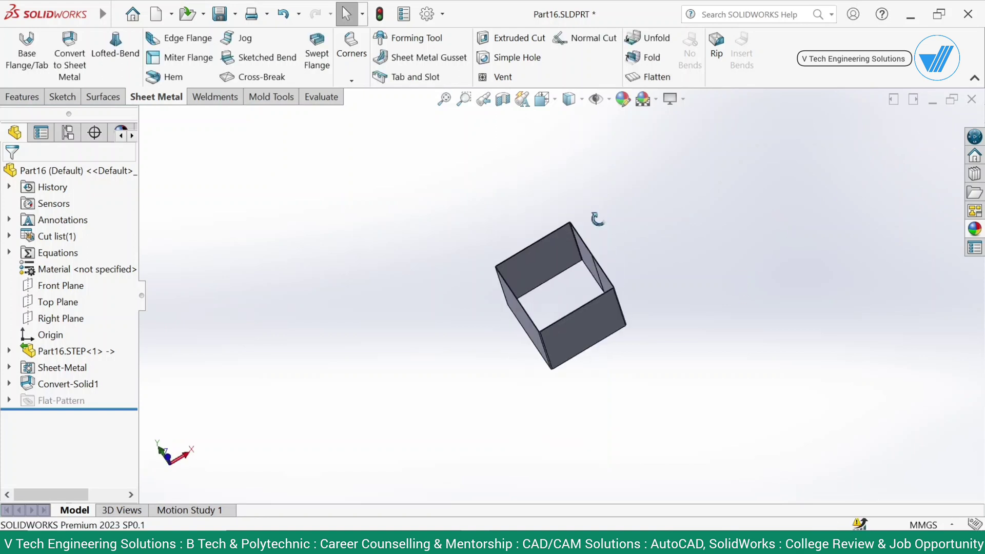
Check the radius of the inner bend face at one corner of the box, then clear the selection.
scroll(587, 256, down, 4)
middle_drag(587, 256, 521, 239)
scroll(535, 201, down, 5)
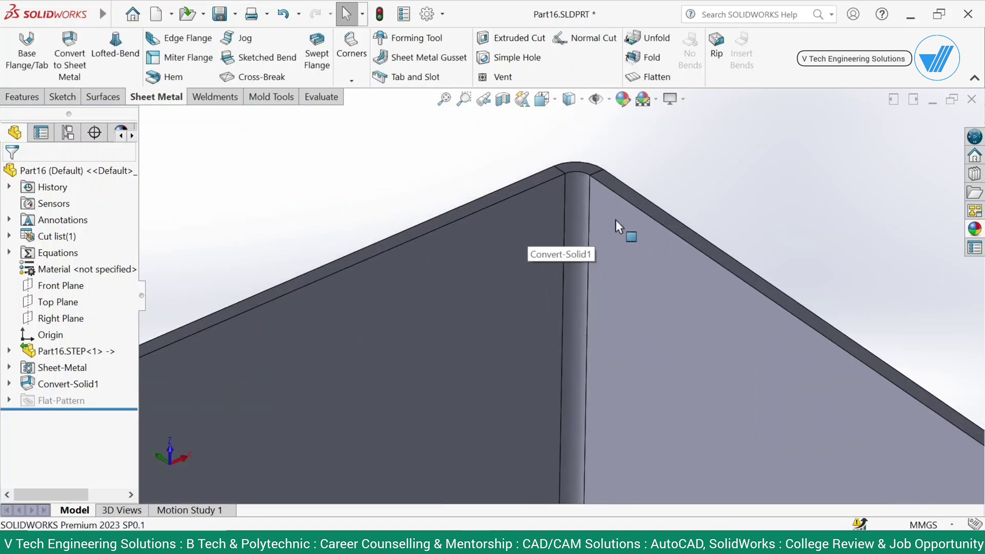
click(575, 195)
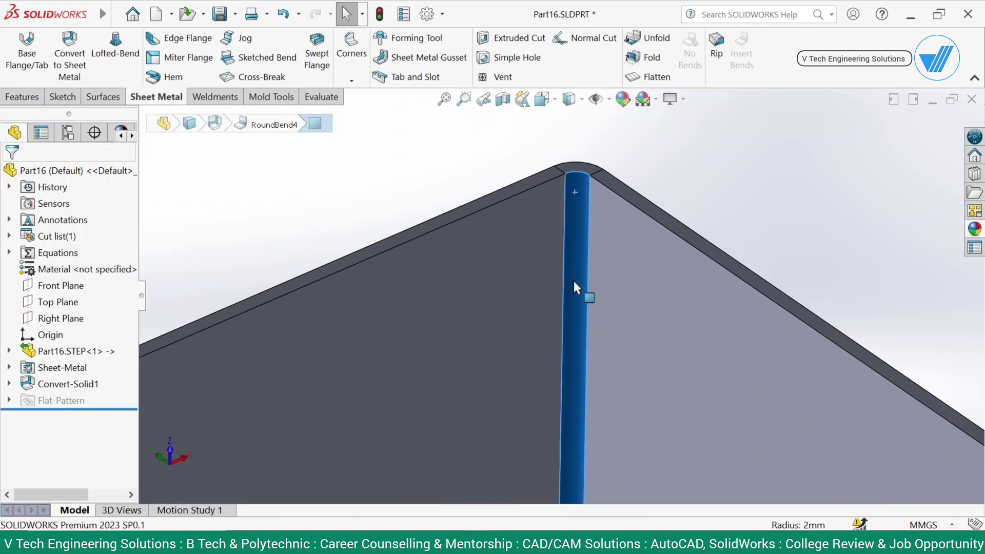
scroll(574, 281, up, 5)
key(Escape)
scroll(515, 275, up, 8)
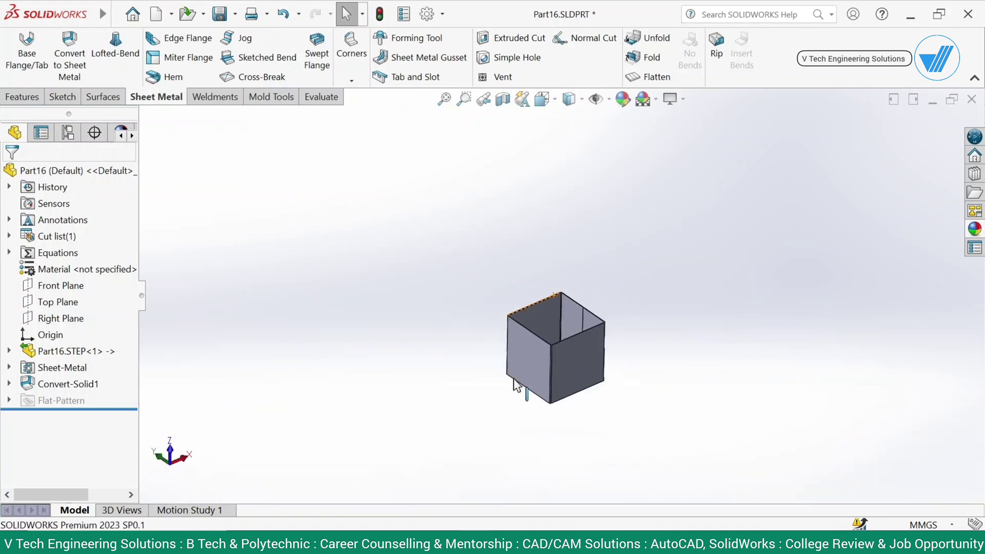
Delete the solid conversion feature with its dependent items and the remaining Sheet-Metal feature.
click(69, 384)
key(Delete)
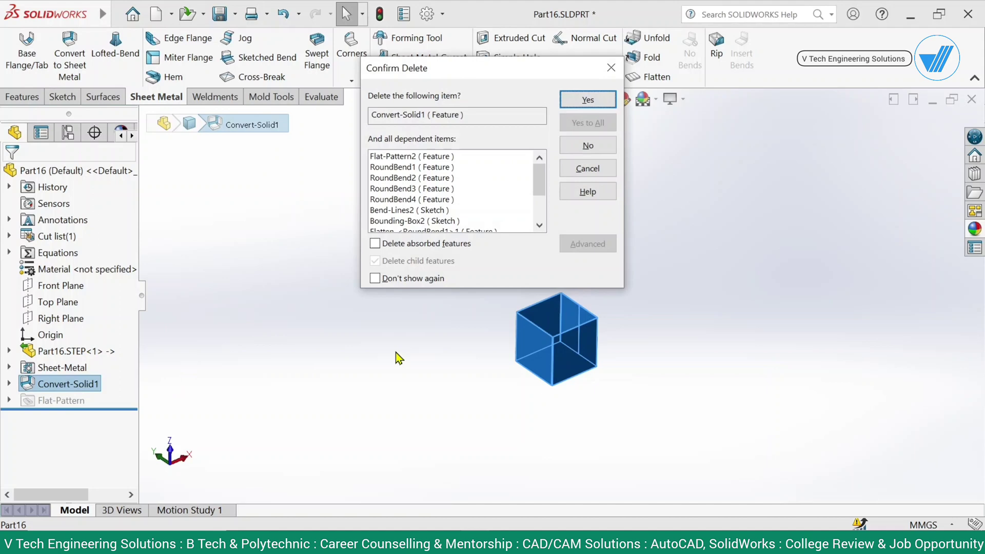
click(588, 107)
click(64, 367)
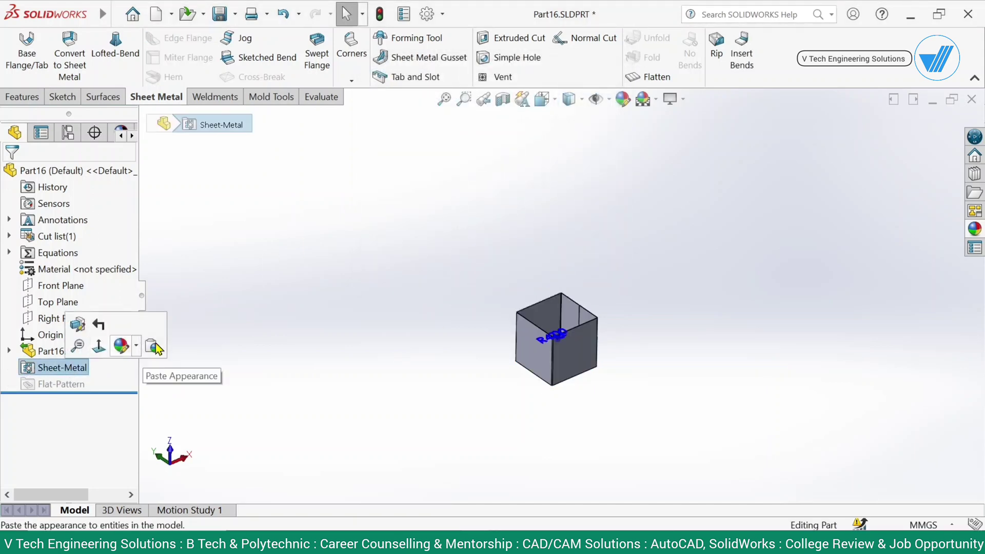
key(Delete)
click(585, 101)
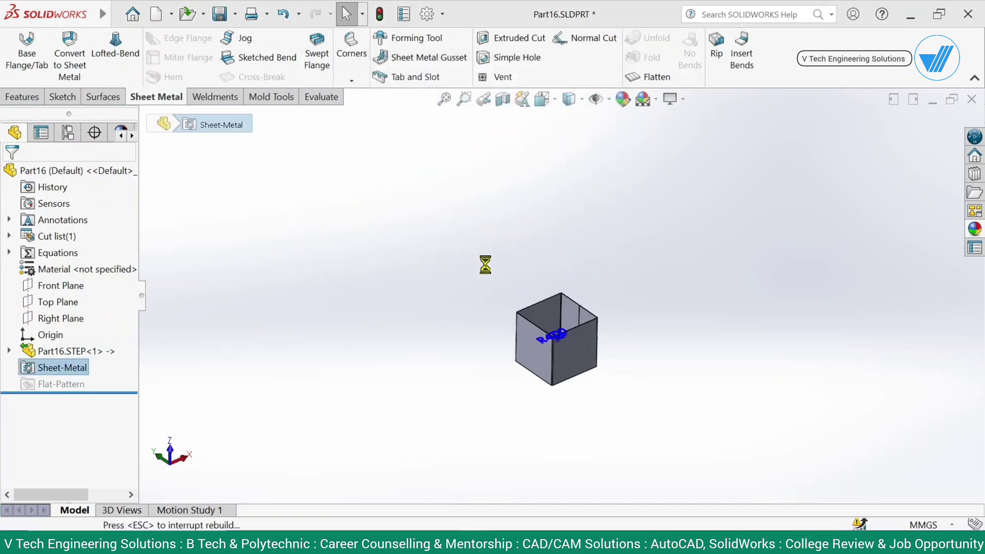
Add a 5 mm face fillet between the two inner wall faces meeting at the back corner of the box.
scroll(580, 308, down, 4)
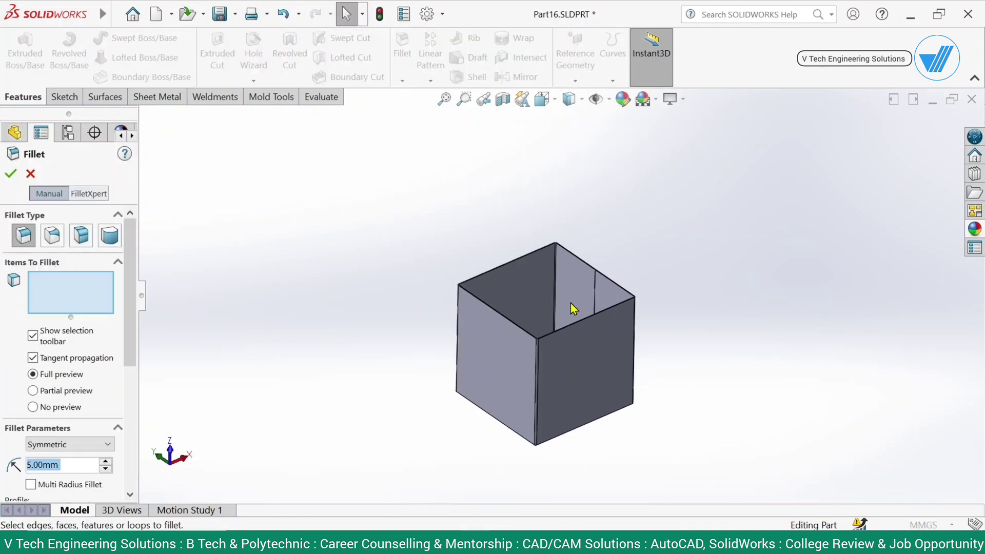
scroll(571, 303, down, 2)
click(81, 237)
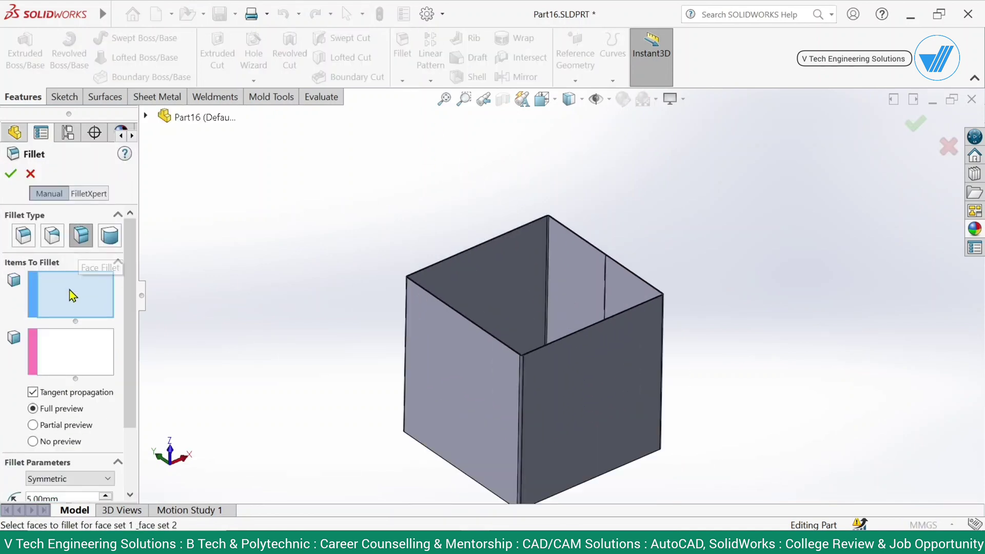
click(531, 270)
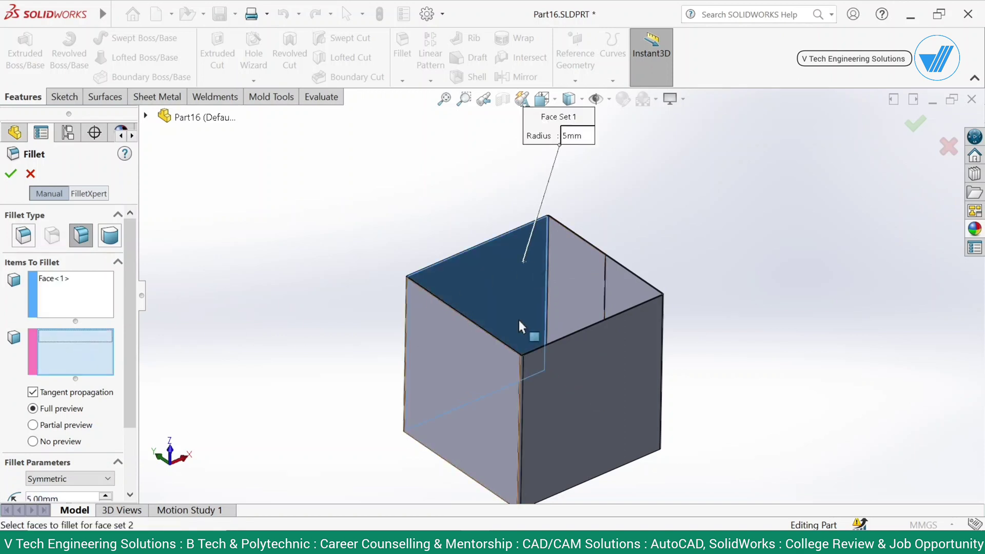
click(570, 273)
scroll(564, 261, down, 3)
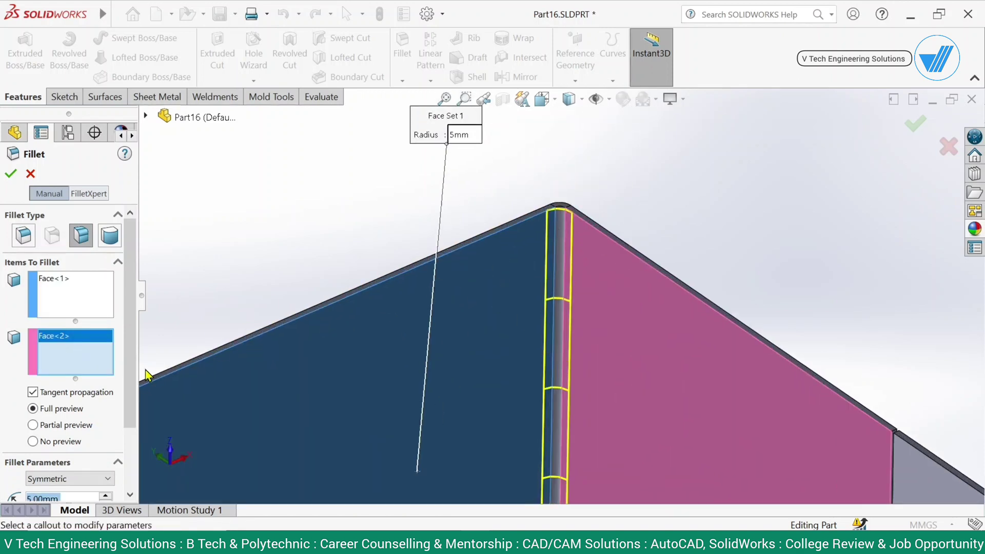
scroll(130, 384, down, 3)
click(73, 425)
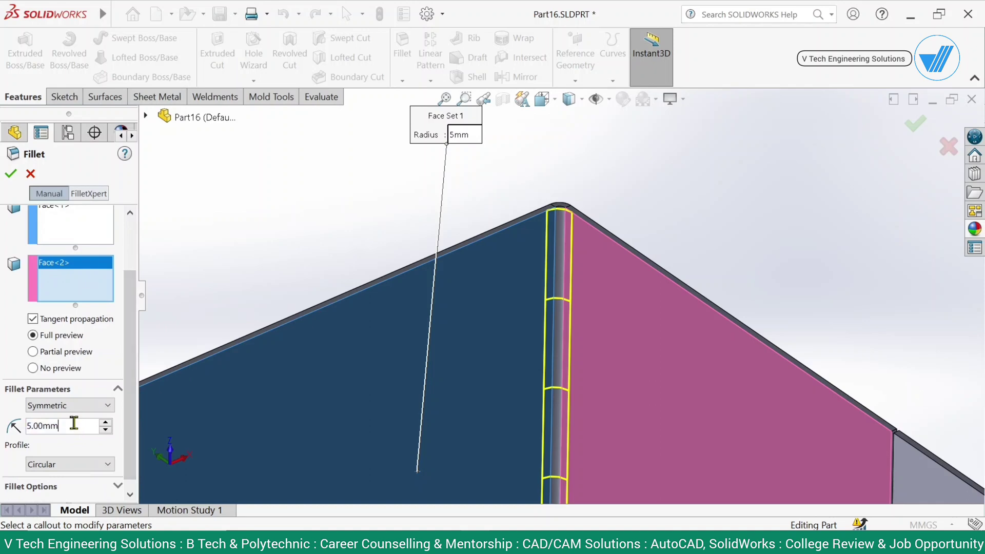
click(11, 175)
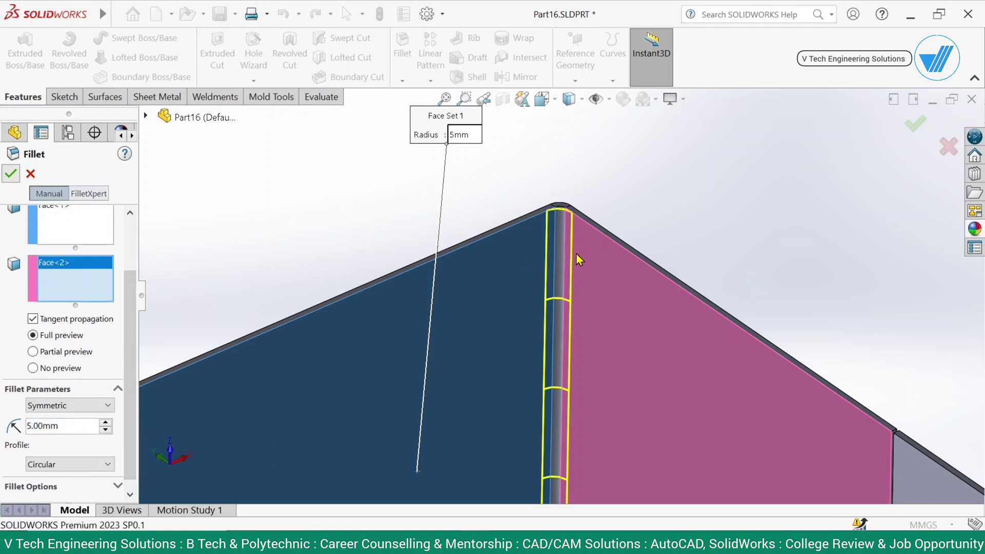
Add a 5 mm face fillet between the already filleted unsplit wall's inner face and the inner face opposite the split wall.
scroll(640, 251, up, 3)
scroll(568, 298, up, 2)
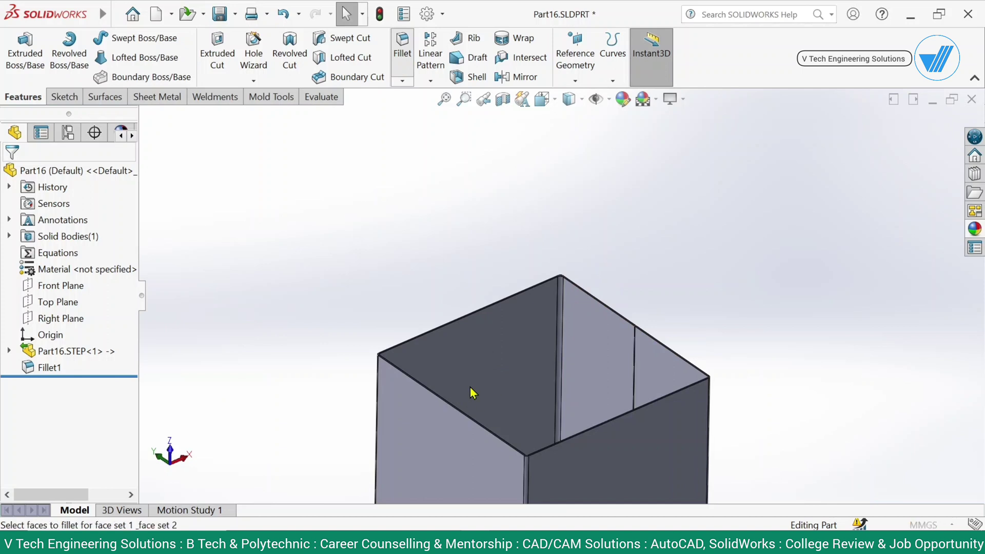
scroll(471, 388, down, 3)
middle_drag(482, 391, 331, 351)
click(330, 351)
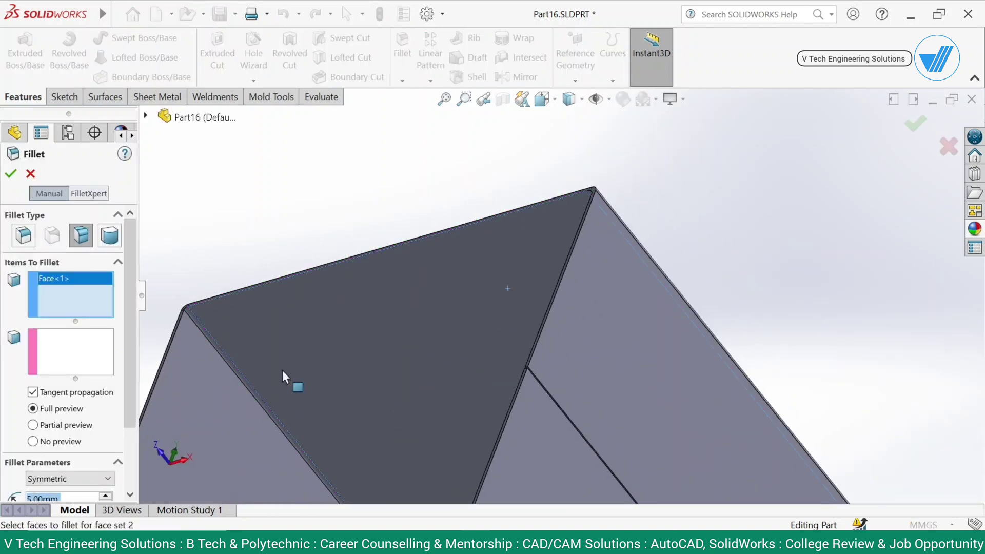
scroll(282, 370, up, 2)
click(375, 381)
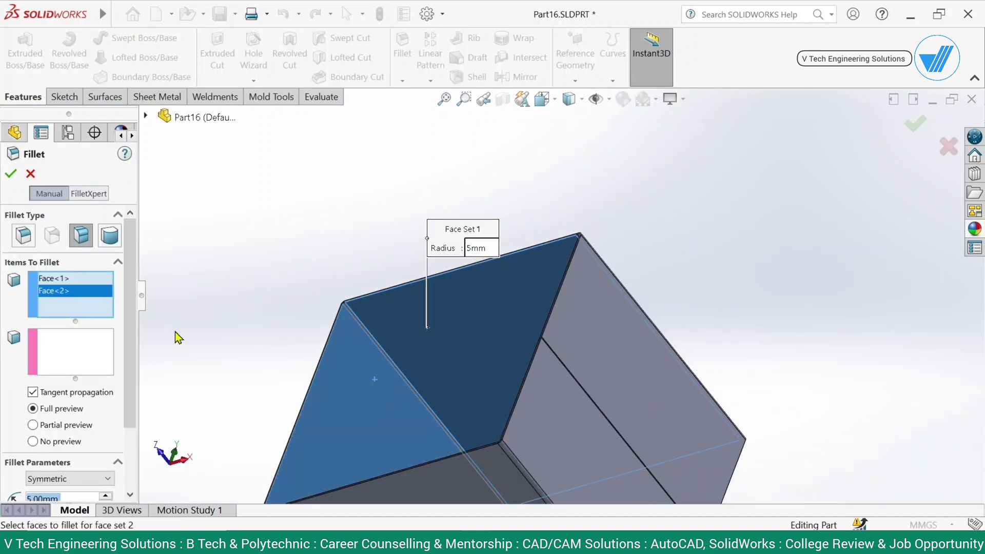
right_click(61, 303)
click(108, 326)
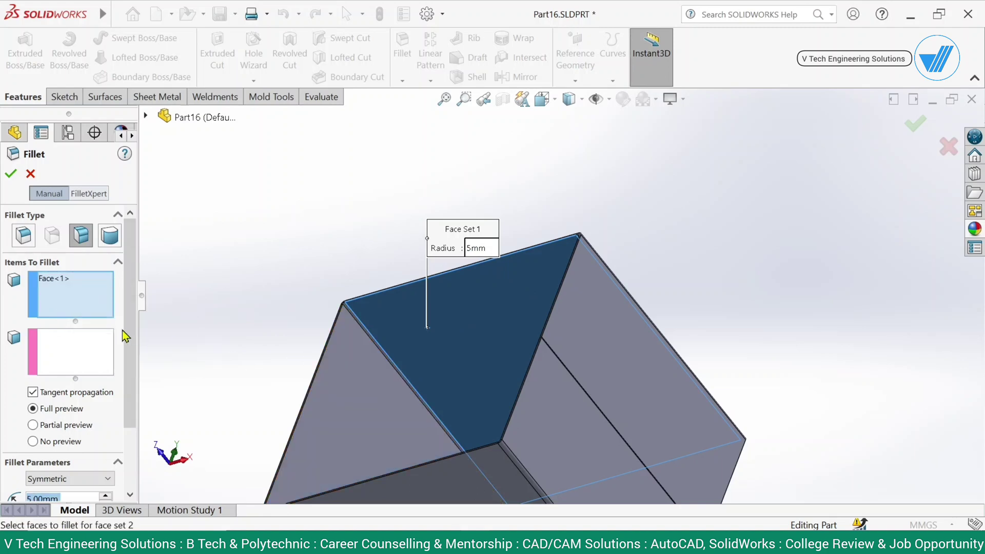
click(364, 358)
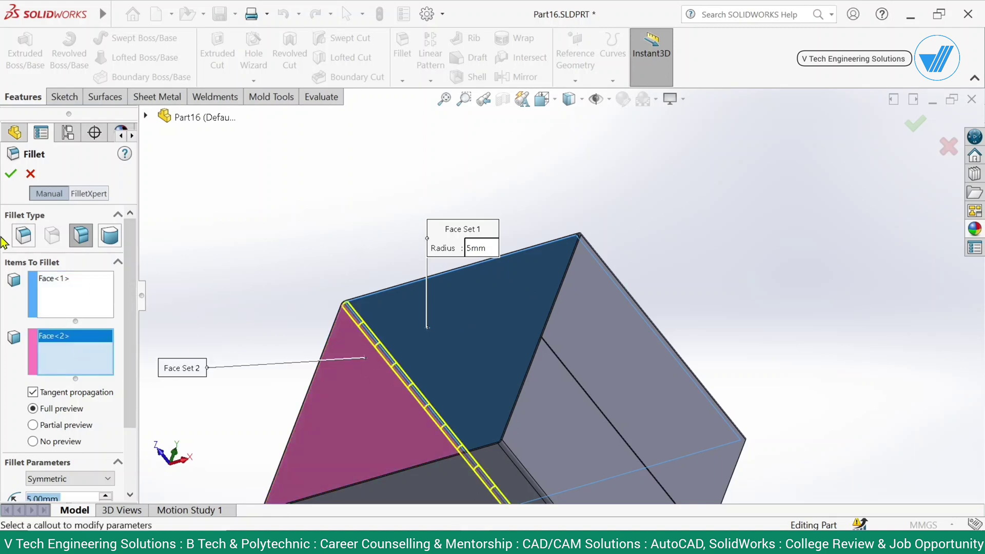
click(10, 176)
Add a 5 mm face fillet at the third inner corner, between the wall opposite the split wall and the remaining side wall.
middle_drag(330, 193, 486, 324)
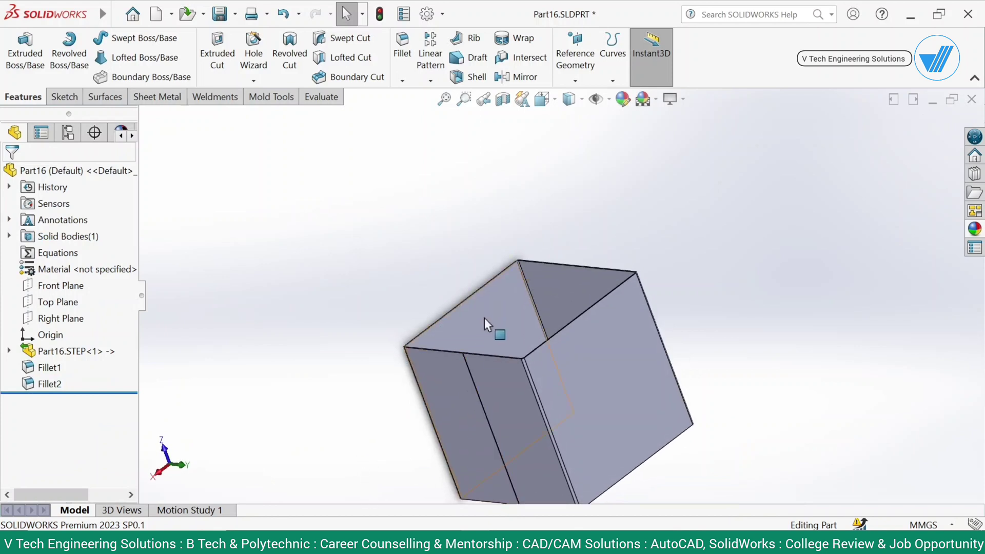
scroll(567, 340, down, 5)
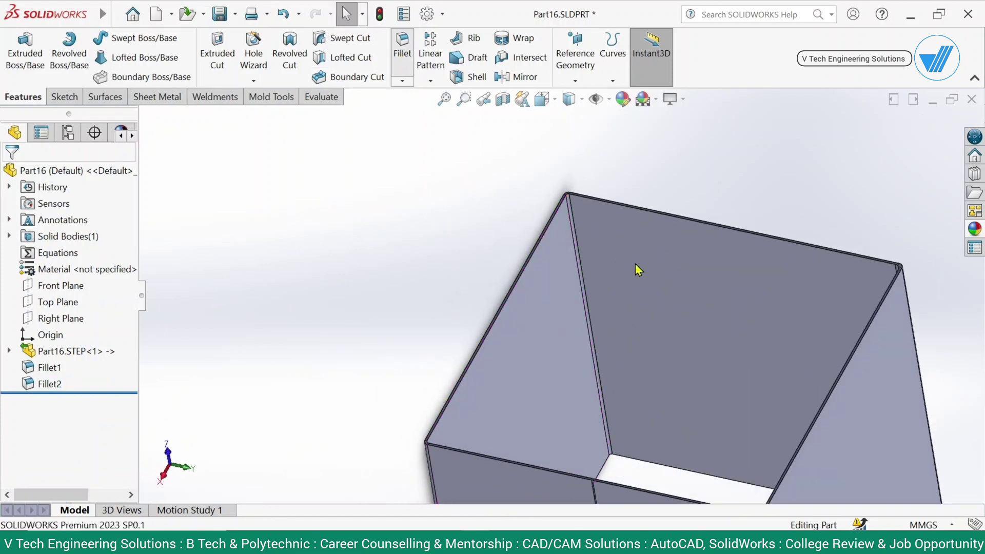
click(664, 240)
click(561, 335)
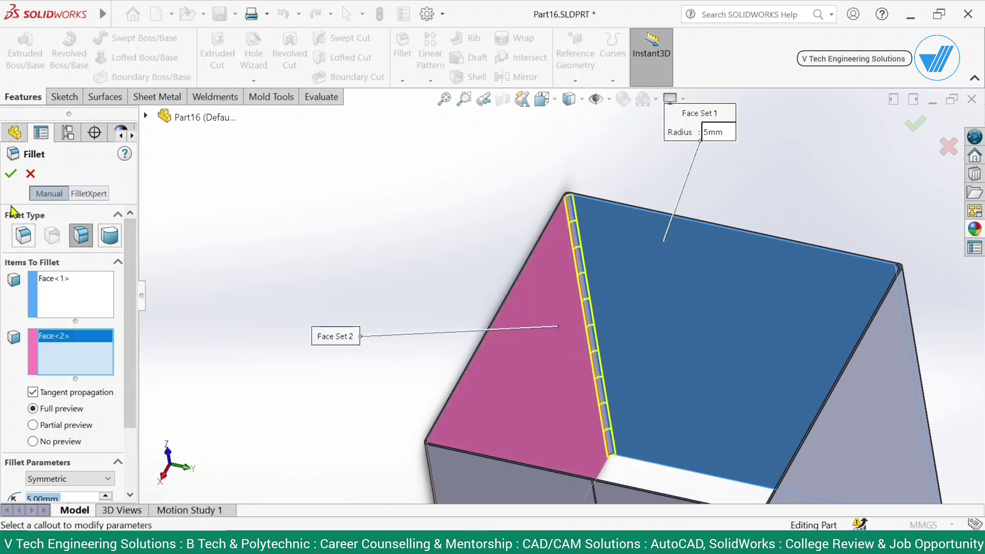
right_click(560, 334)
Add a 5 mm face fillet at the last inner corner, between the remaining side wall and the split wall.
scroll(623, 345, up, 3)
middle_drag(623, 345, 593, 281)
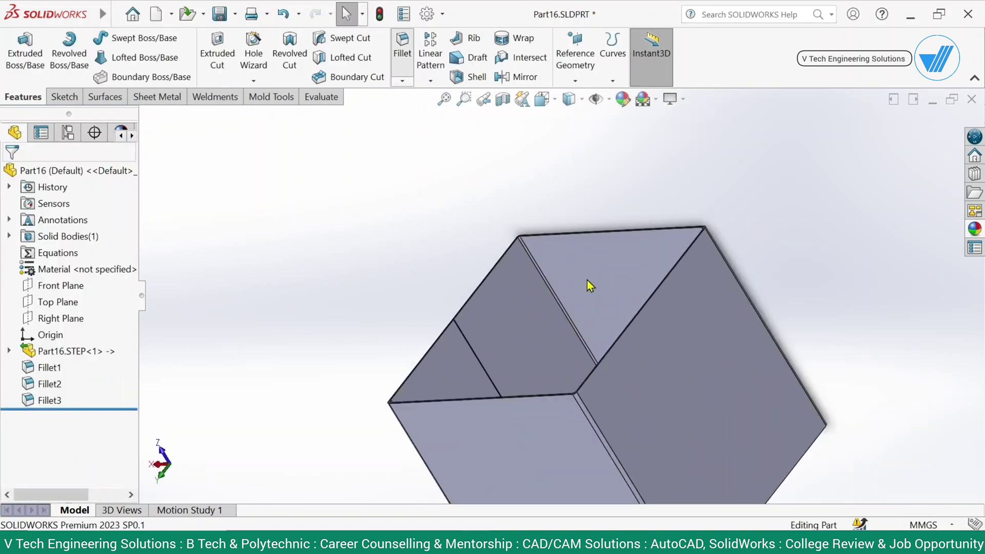
key(Return)
scroll(601, 282, down, 3)
click(612, 277)
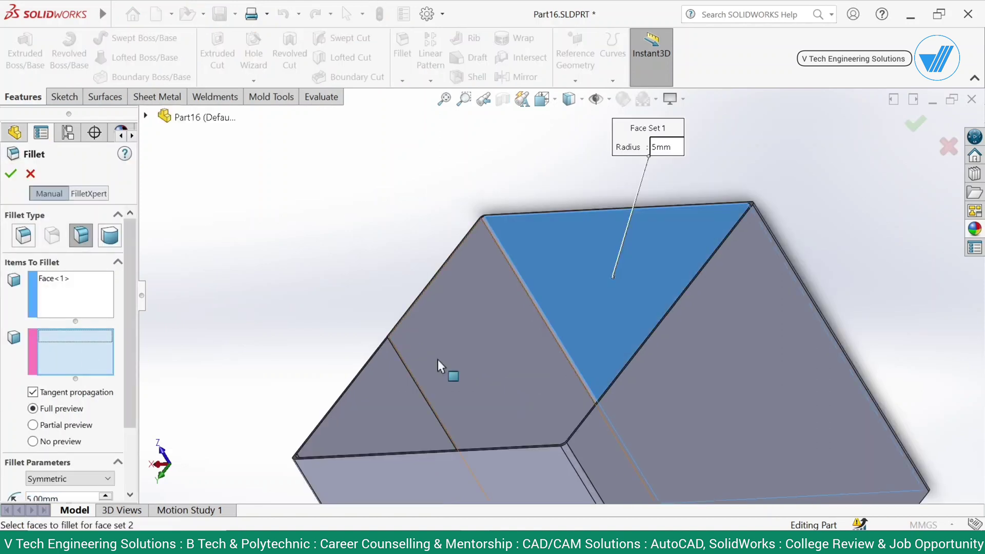
click(479, 329)
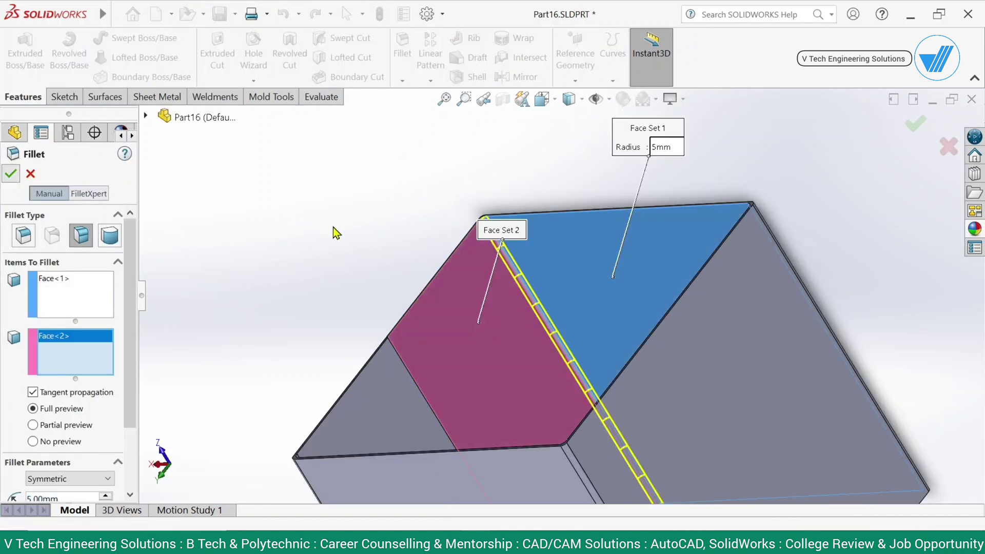
key(Return)
Examine the outer bends at the box corners from several sides.
middle_drag(621, 428, 564, 349)
scroll(564, 349, down, 5)
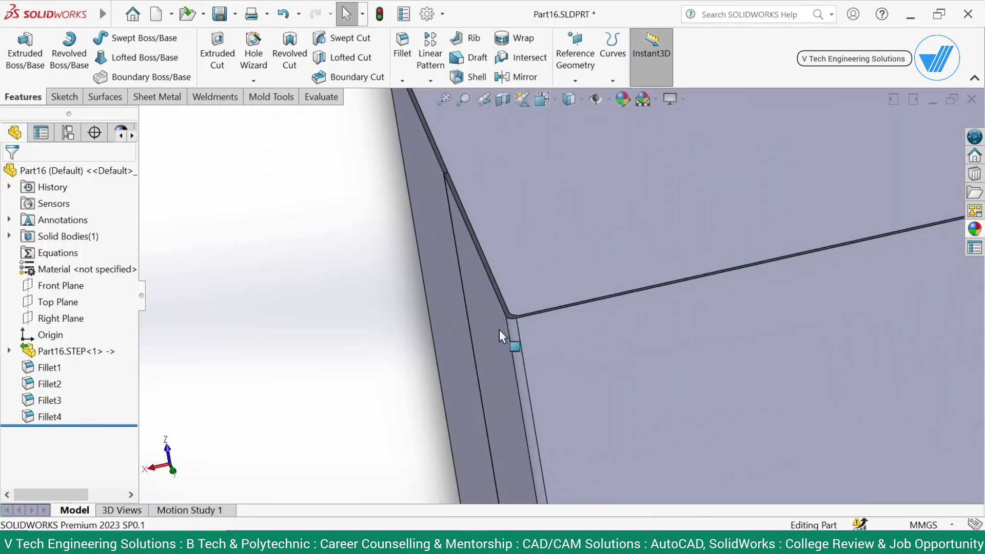
middle_drag(499, 329, 599, 359)
click(529, 236)
middle_drag(529, 235, 609, 173)
scroll(622, 294, up, 5)
click(621, 294)
click(432, 407)
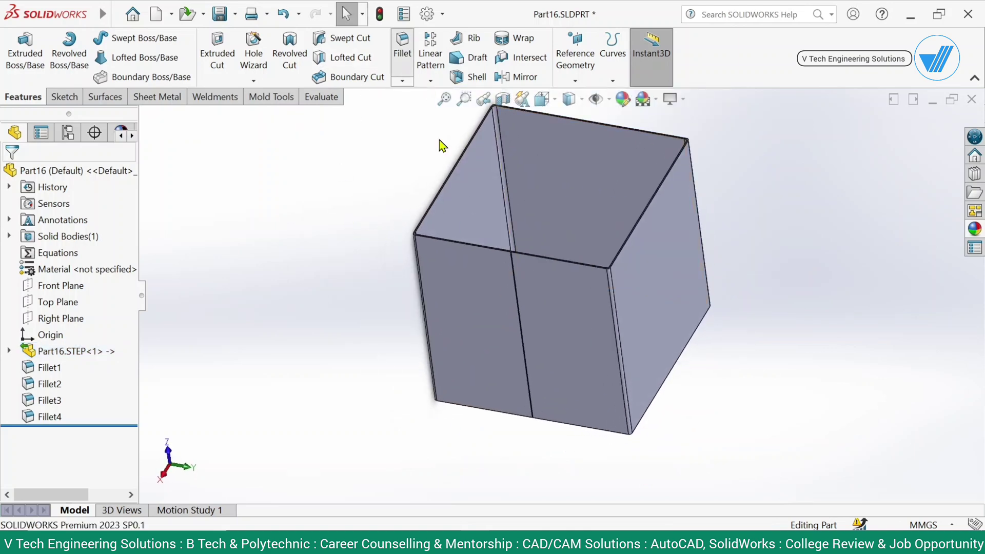
Start a face fillet with one half of the split wall's outer face and the adjoining side wall's outer face as the two sets.
key(Return)
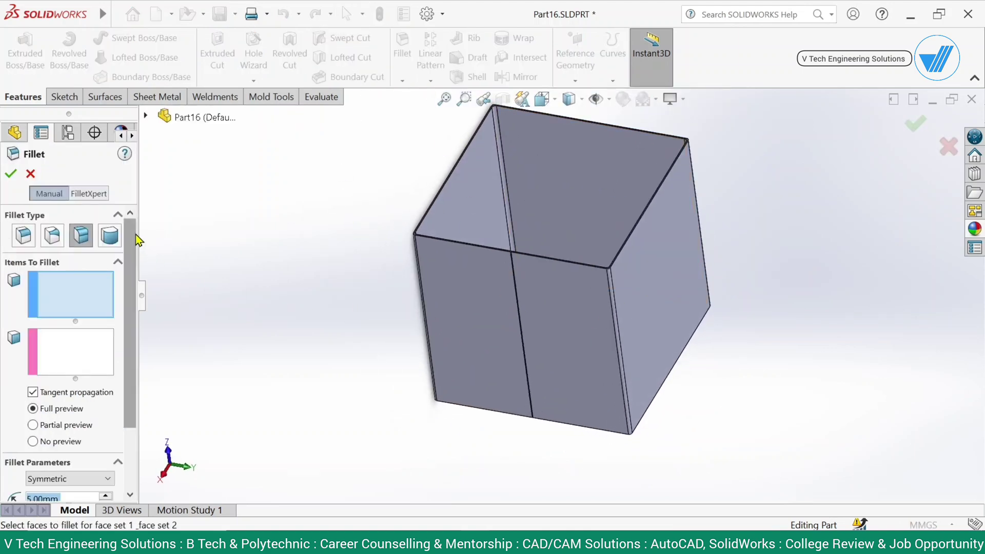
click(580, 309)
scroll(599, 309, down, 2)
middle_drag(598, 309, 548, 316)
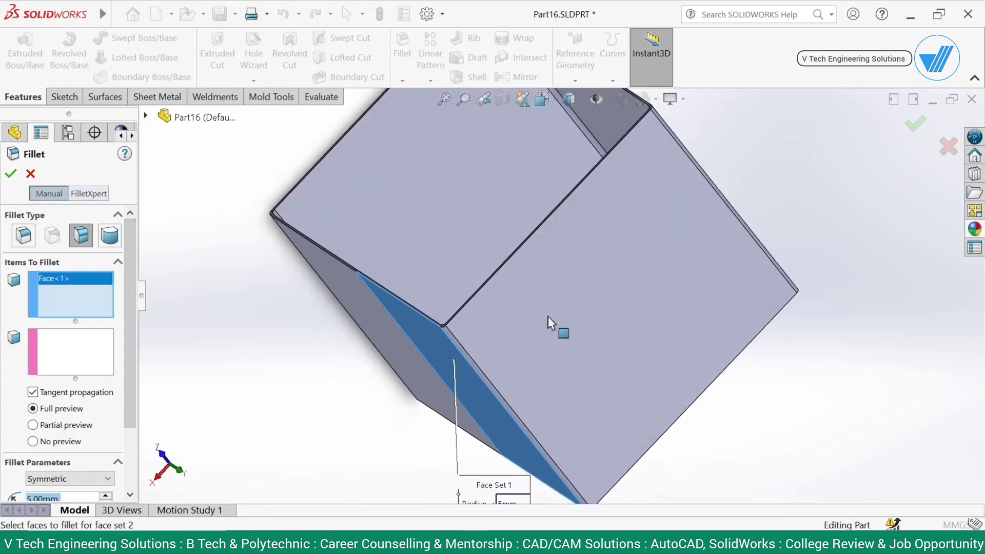
click(548, 316)
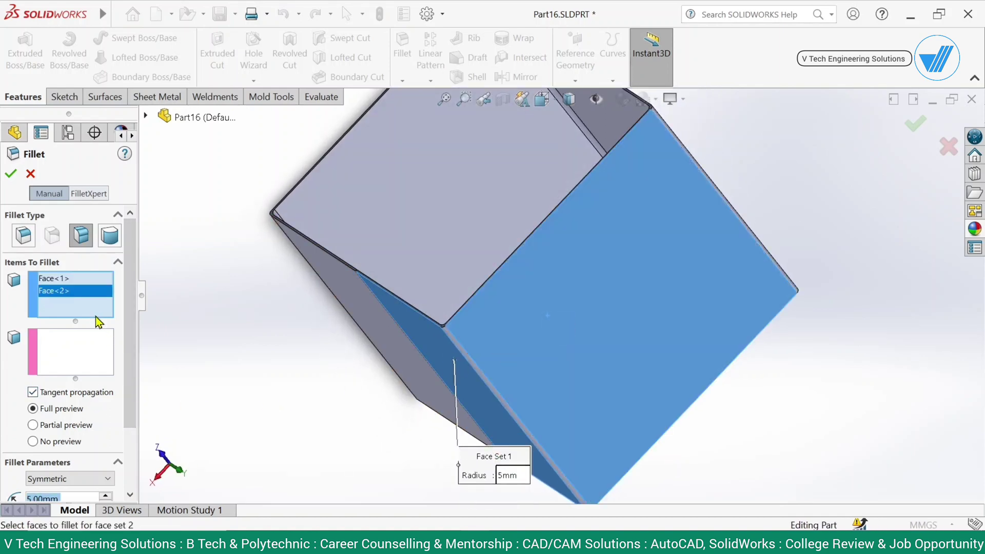
right_click(88, 291)
click(119, 321)
click(71, 340)
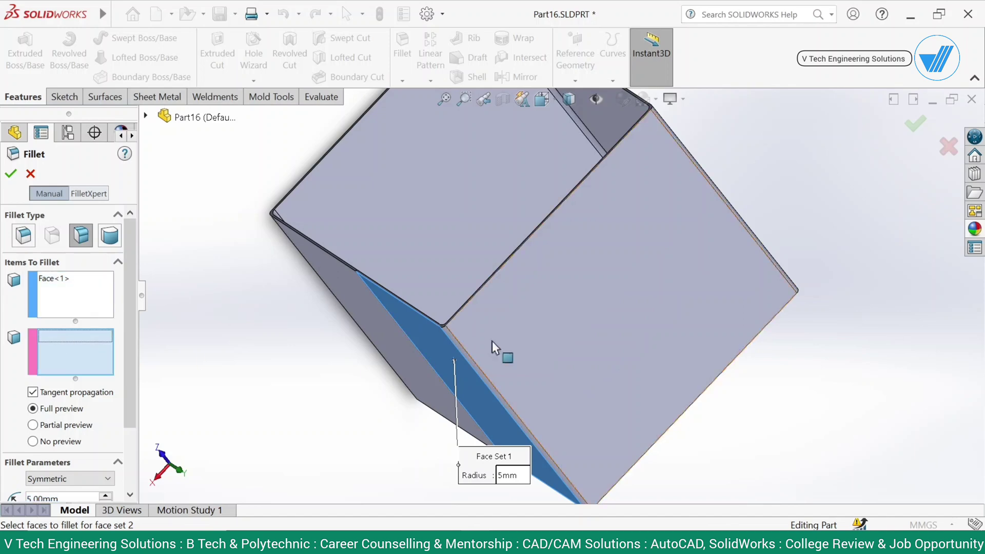
click(535, 348)
scroll(70, 406, down, 2)
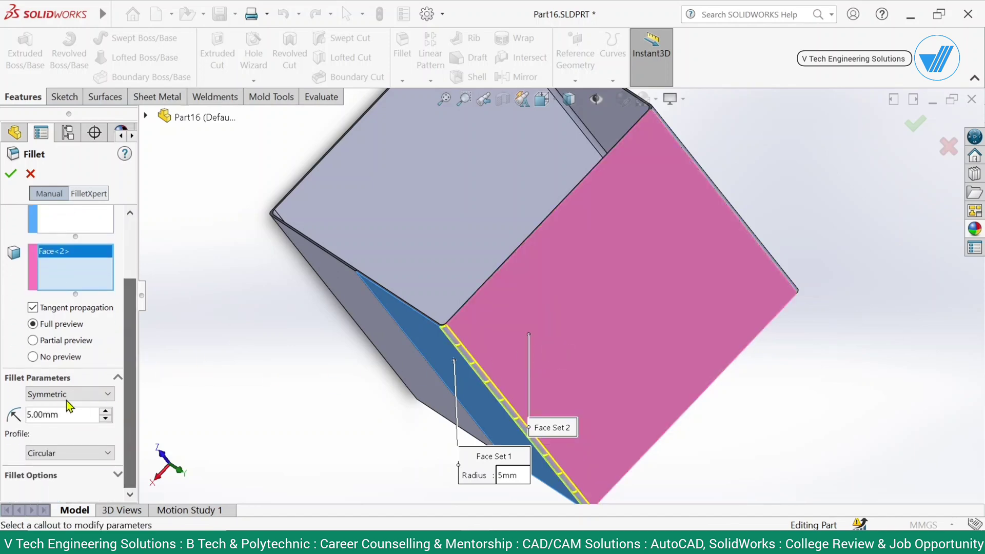
Set the outer corner's face fillet radius to 7 mm and create the fillet.
double_click(38, 413)
text(7)
key(Return)
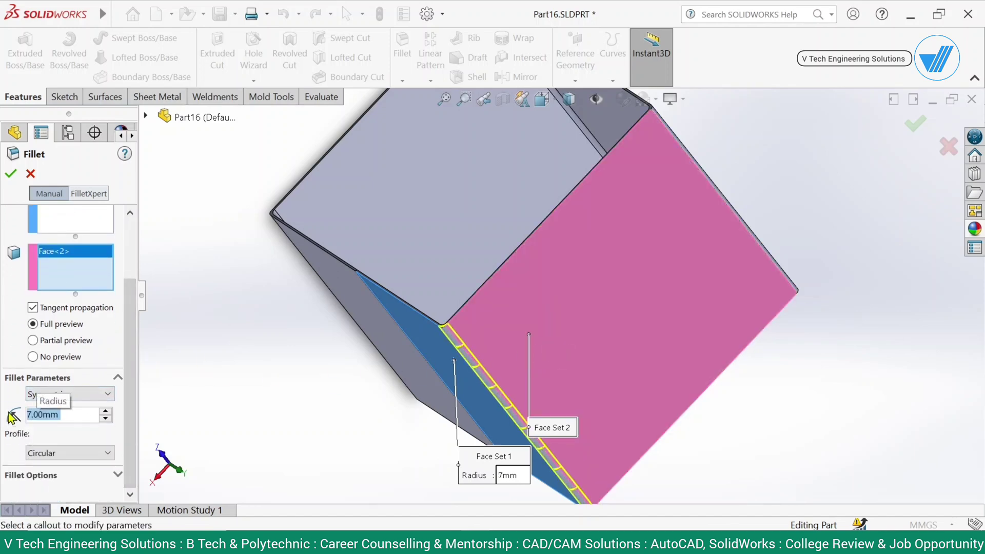
click(89, 226)
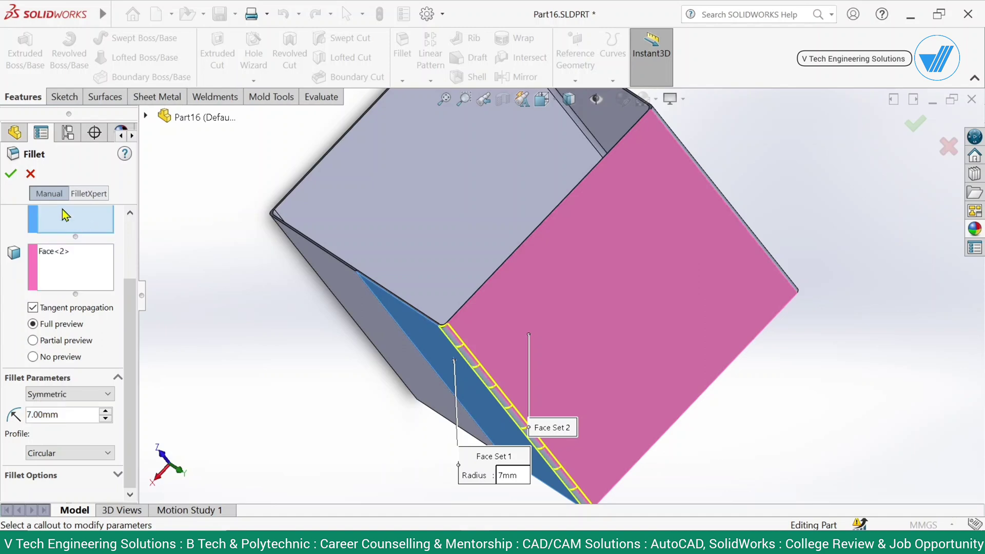
click(12, 176)
Add a 7 mm face fillet at the second outer corner, between that side wall and the wall opposite the split wall.
middle_drag(612, 304, 667, 185)
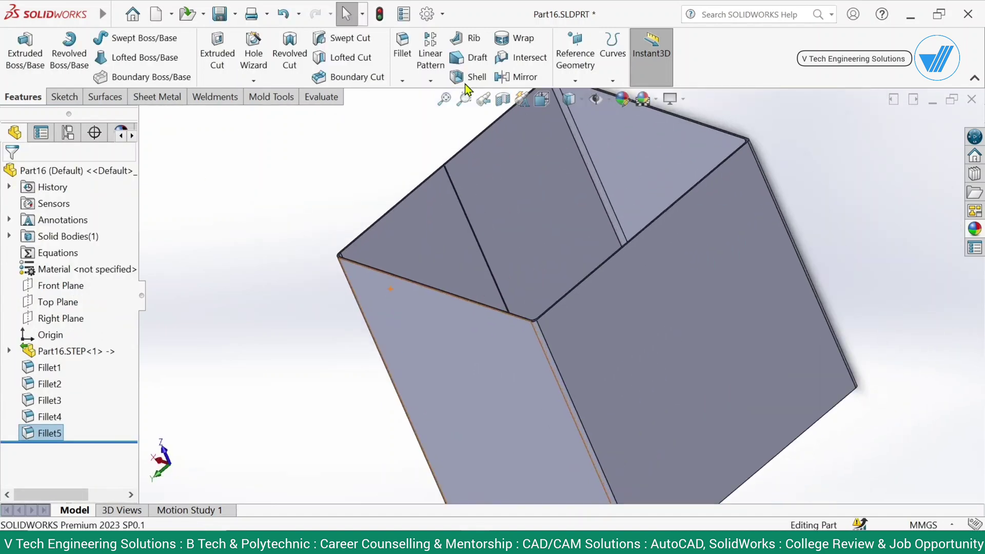
click(405, 51)
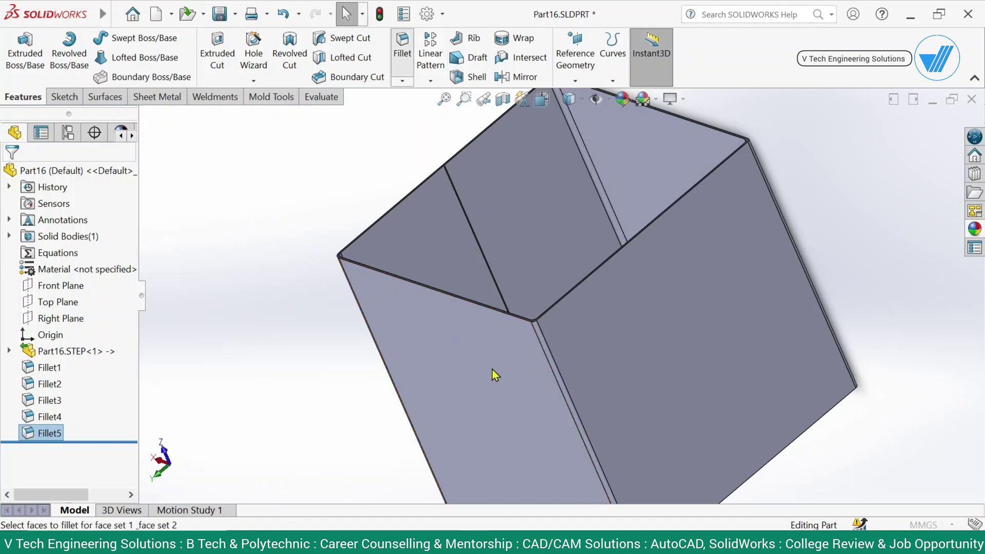
click(508, 383)
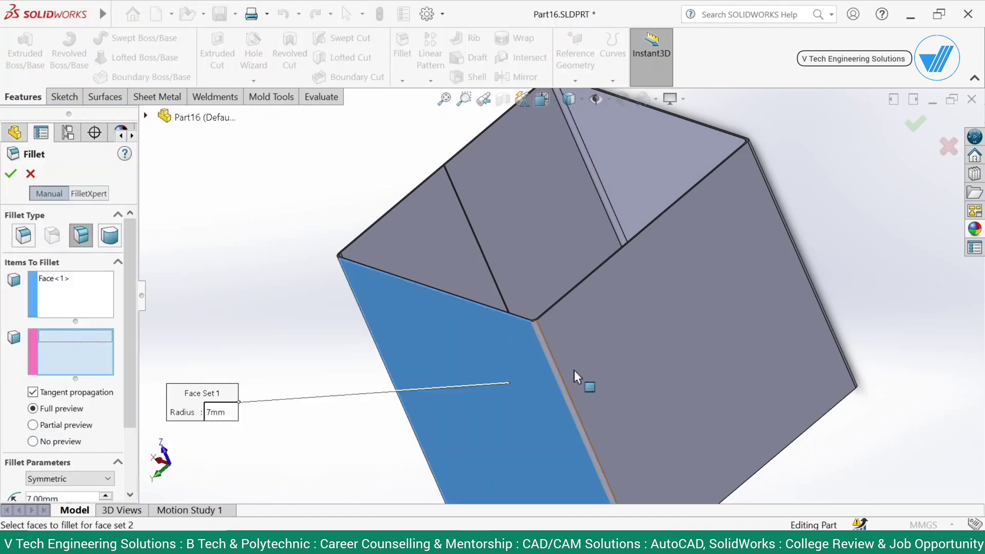
click(618, 357)
click(10, 174)
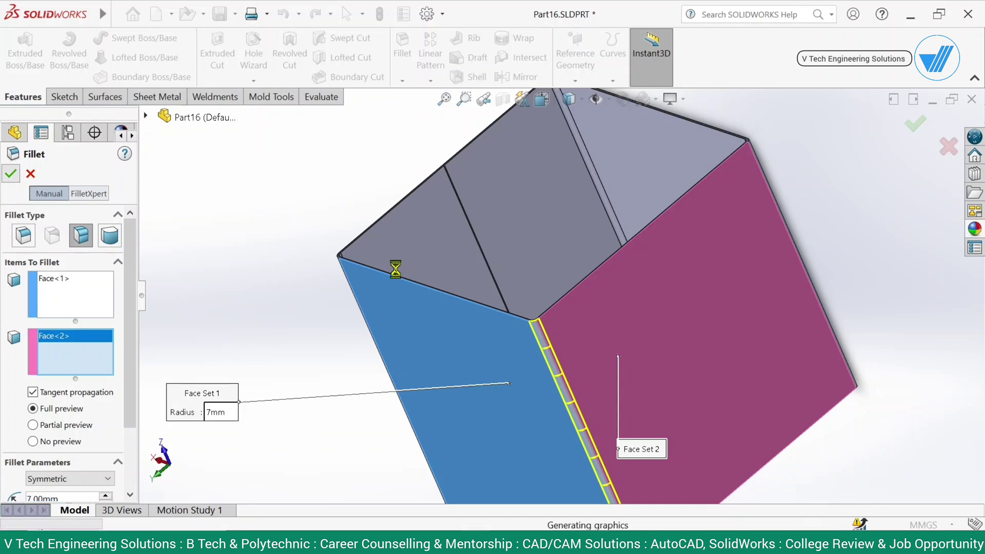
Add a 7 mm face fillet at the third outer corner, between the wall opposite the split wall and the other side wall.
middle_drag(795, 303, 564, 195)
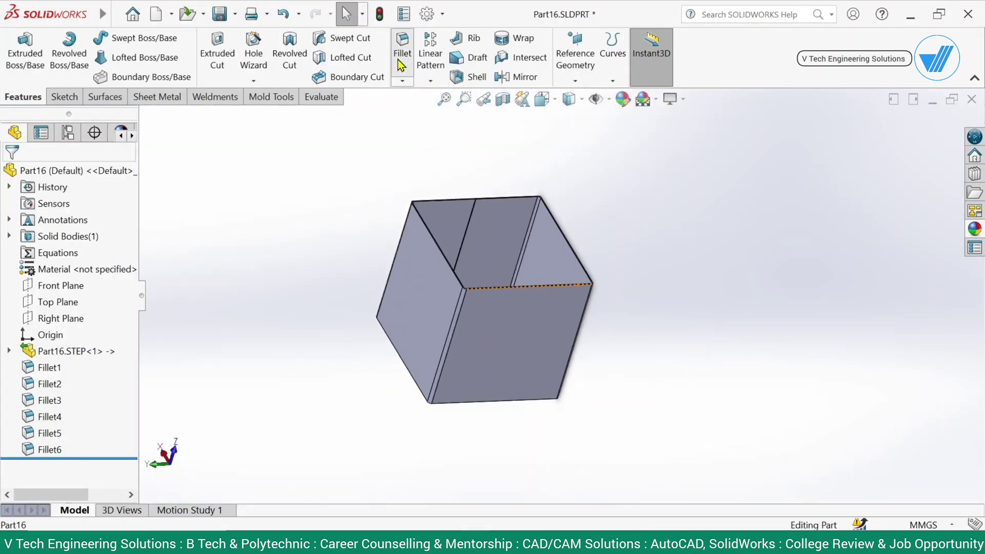
scroll(577, 306, down, 6)
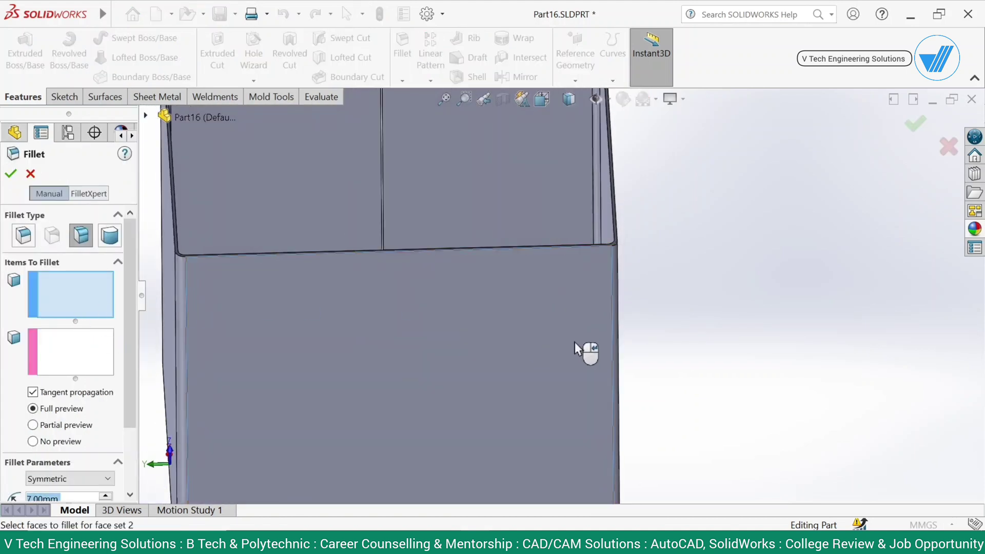
click(585, 345)
click(66, 352)
middle_drag(551, 364, 477, 352)
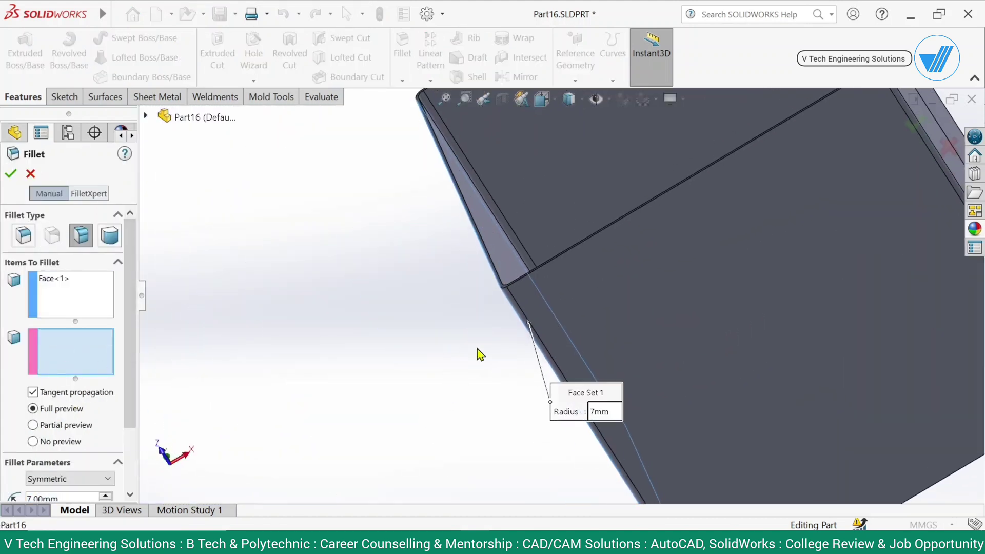
click(541, 304)
scroll(542, 292, down, 3)
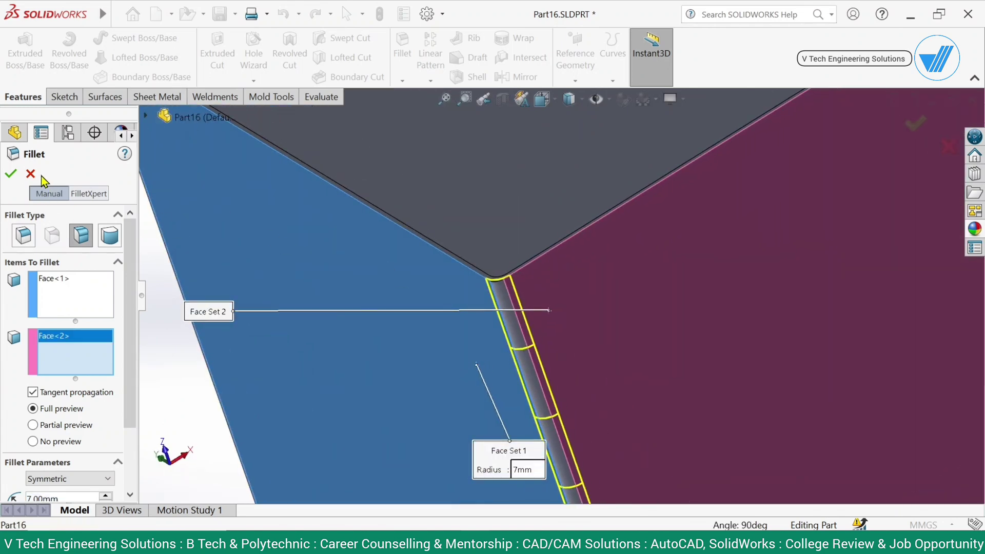
Add a 7 mm face fillet at the last outer corner, between the other side wall and the split wall.
scroll(593, 312, up, 5)
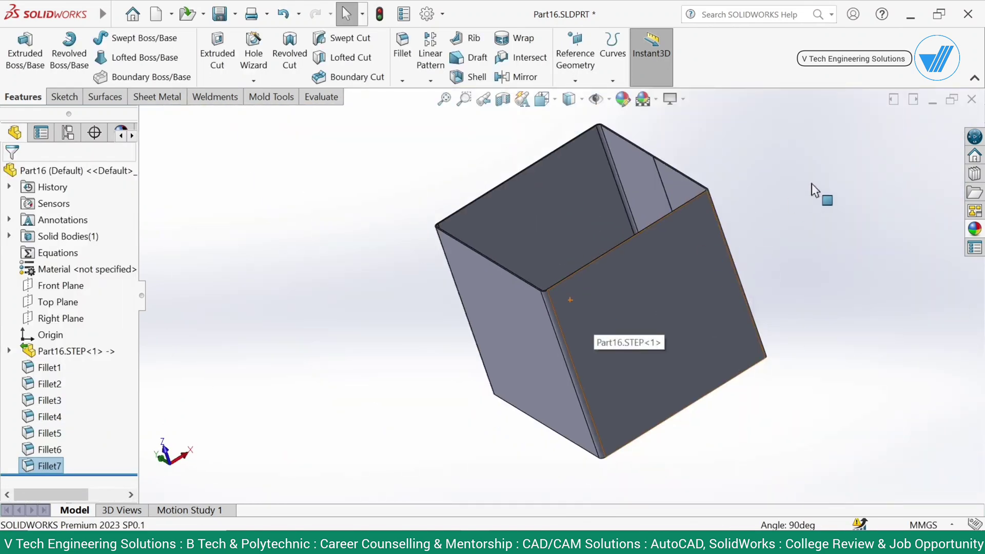
key(Return)
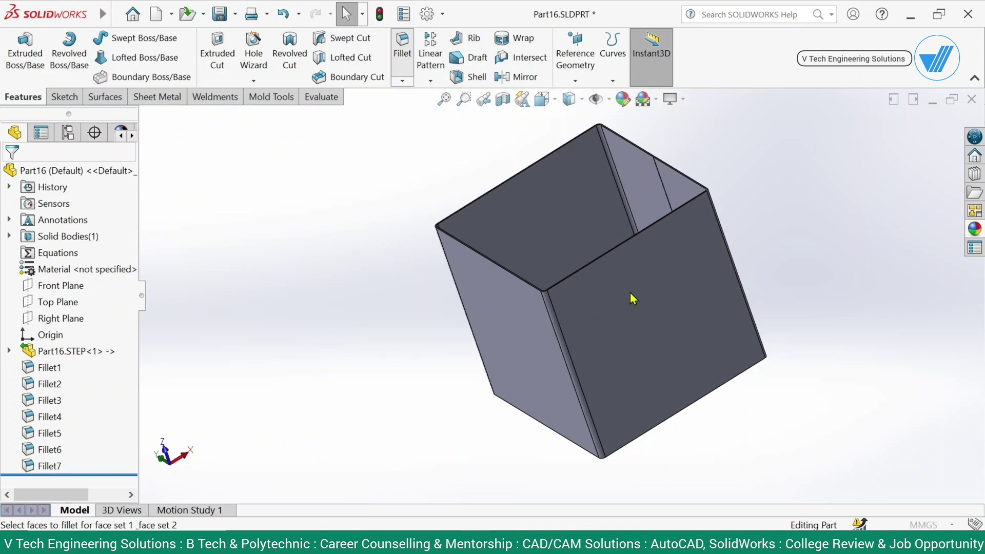
click(697, 257)
click(82, 354)
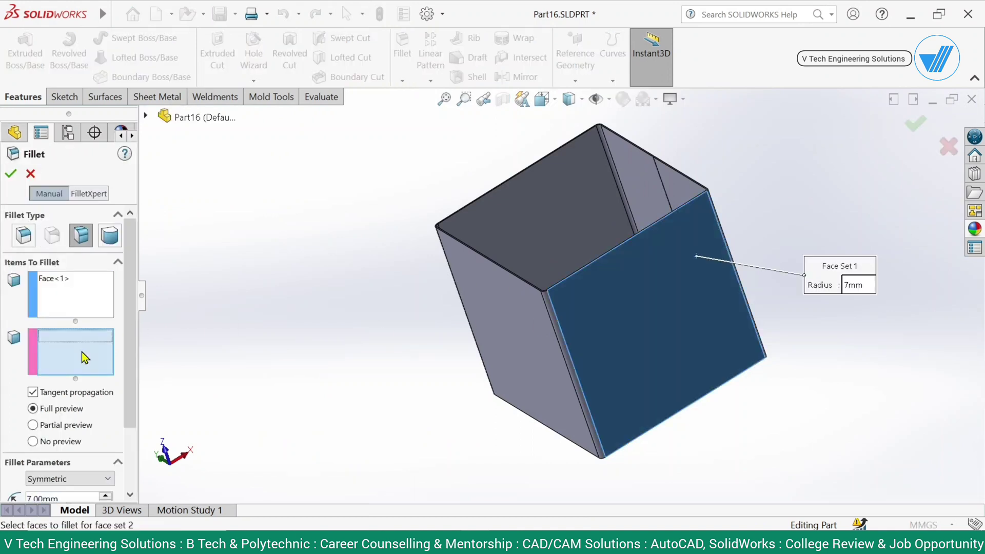
middle_drag(513, 287, 487, 276)
click(486, 272)
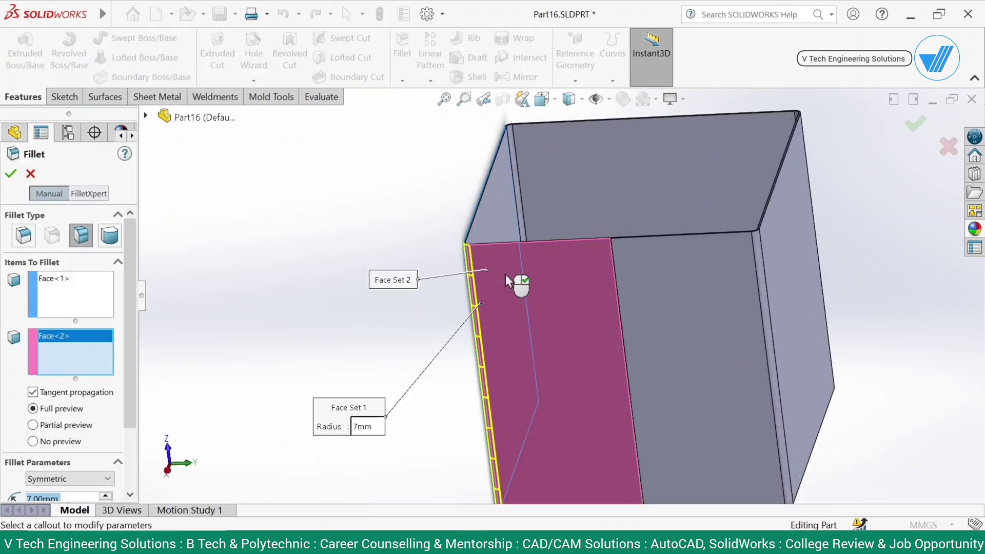
key(Return)
Start a Convert to Sheet Metal on the filleted box with the wall opposite the split wall as the fixed face.
scroll(488, 261, down, 5)
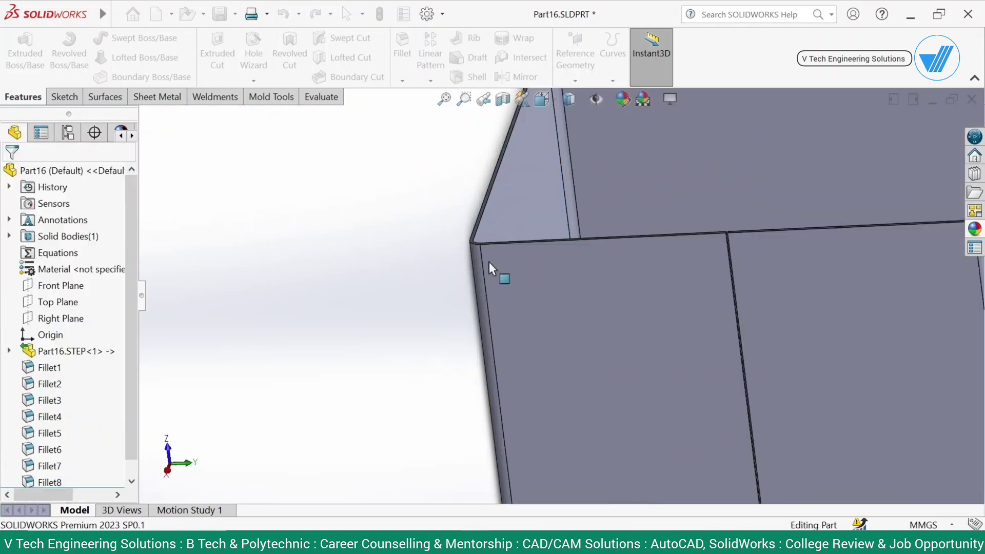
middle_drag(489, 261, 565, 396)
scroll(583, 442, up, 5)
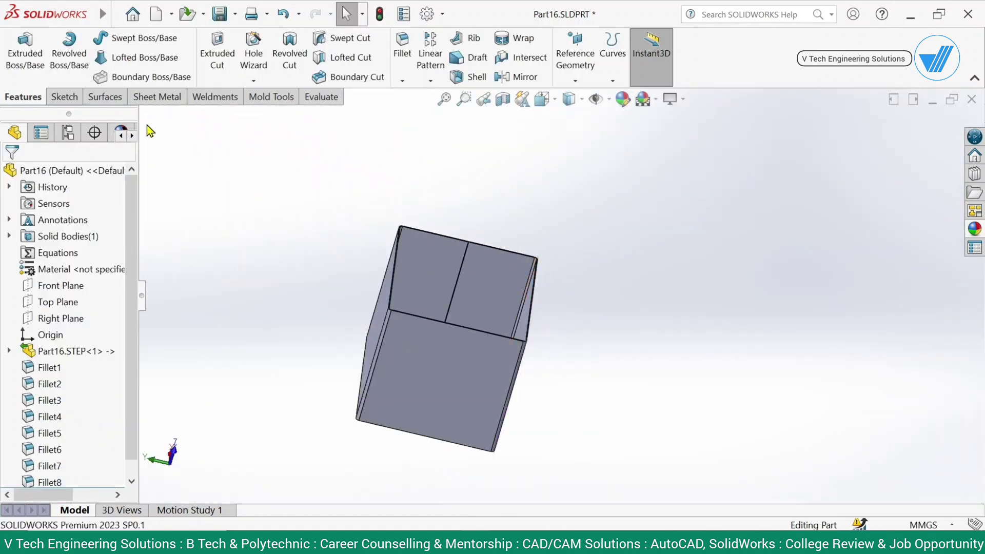
click(157, 98)
click(69, 61)
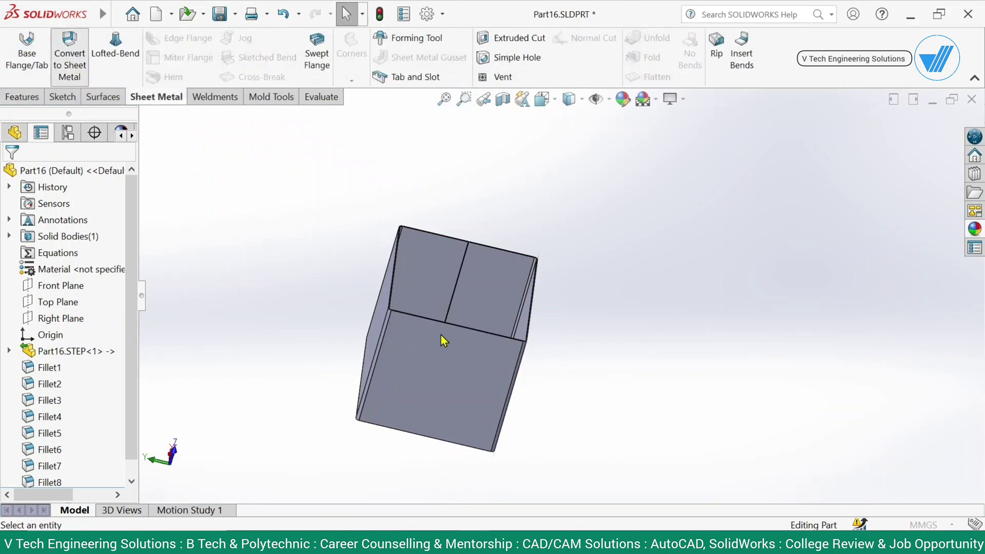
click(453, 381)
middle_drag(453, 379, 216, 387)
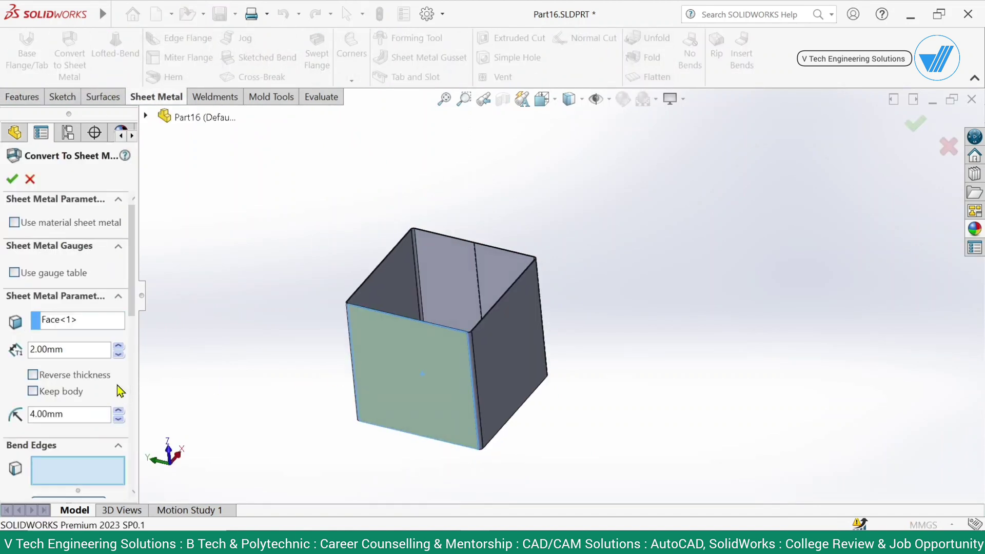
Collect all bends of the box for the conversion and create the 2 mm thick sheet metal part.
drag(134, 272, 134, 340)
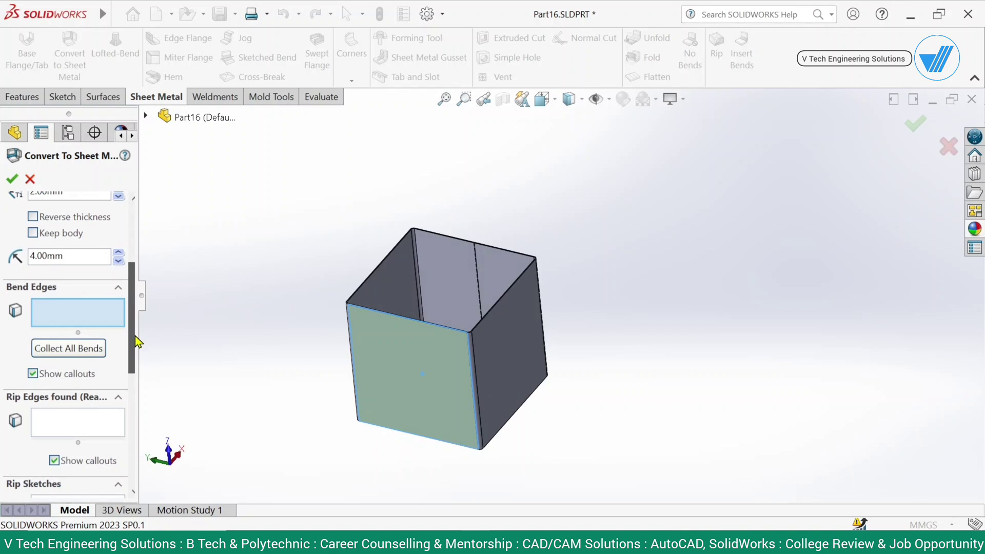
click(72, 349)
scroll(406, 367, up, 2)
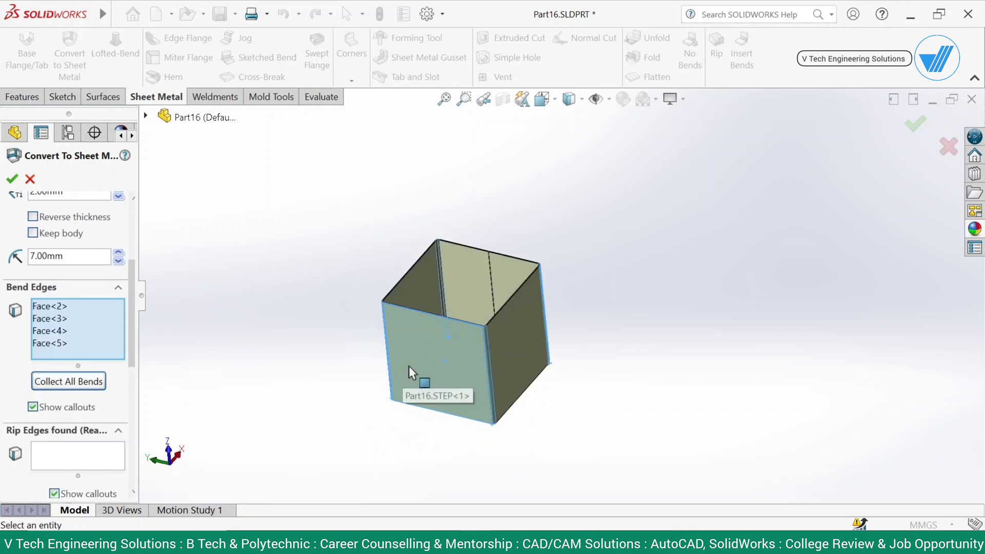
scroll(67, 321, up, 1)
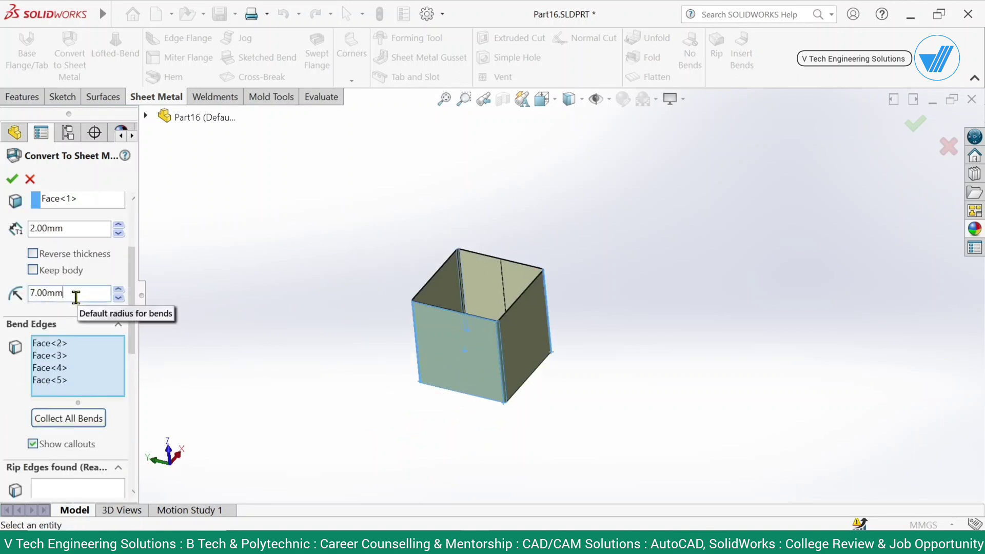
click(30, 294)
scroll(475, 362, down, 2)
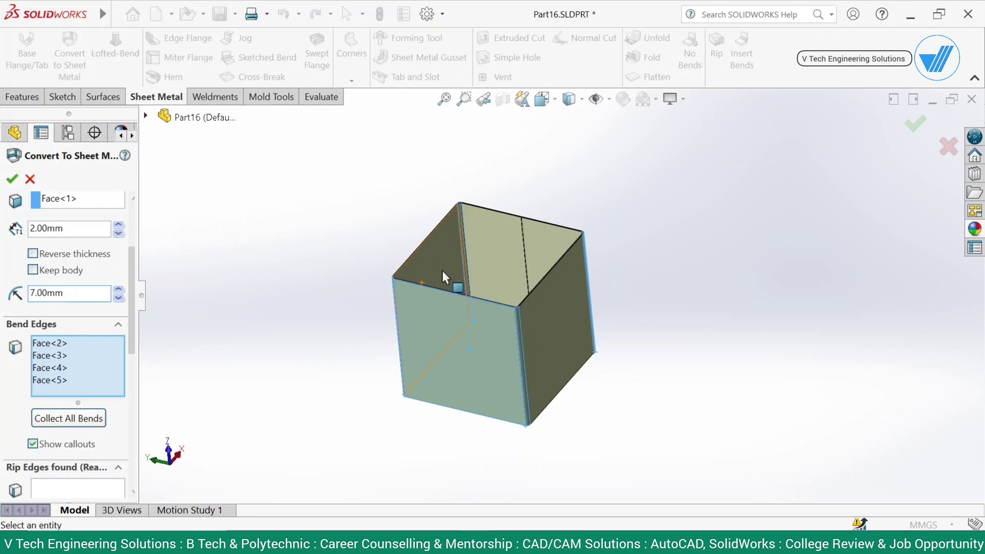
scroll(515, 330, down, 2)
scroll(506, 333, up, 2)
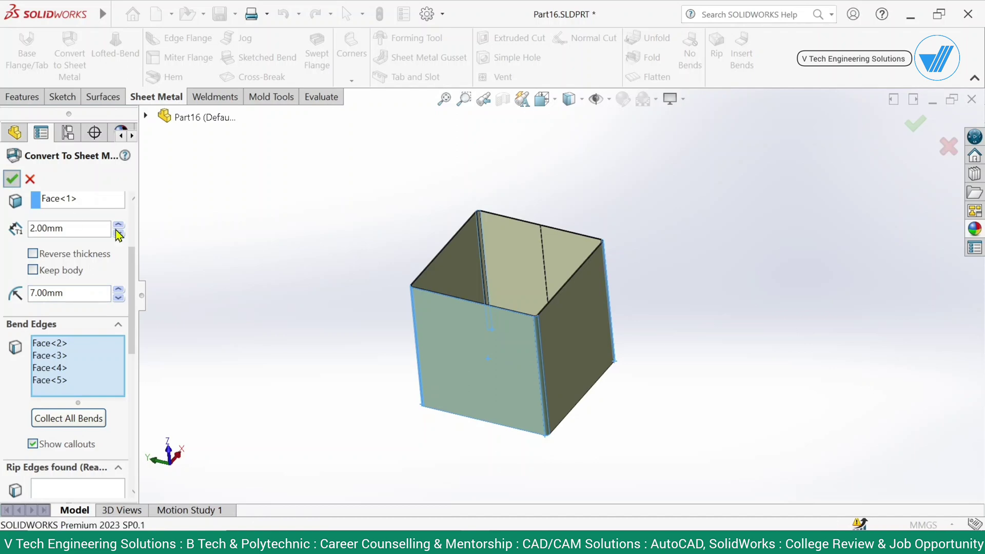
scroll(508, 252, down, 4)
scroll(508, 247, up, 5)
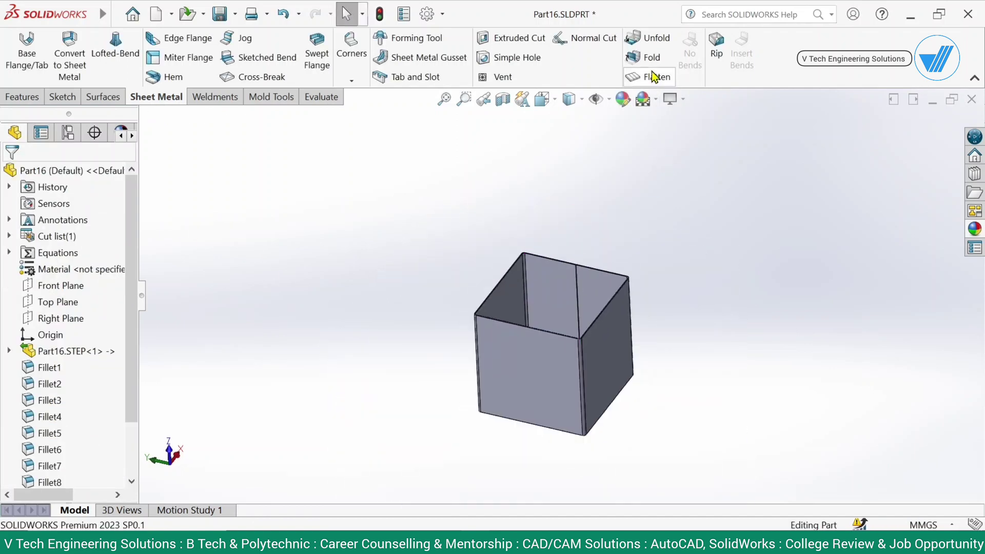
Flatten the converted box to examine its flat pattern and return it to the folded state.
click(654, 77)
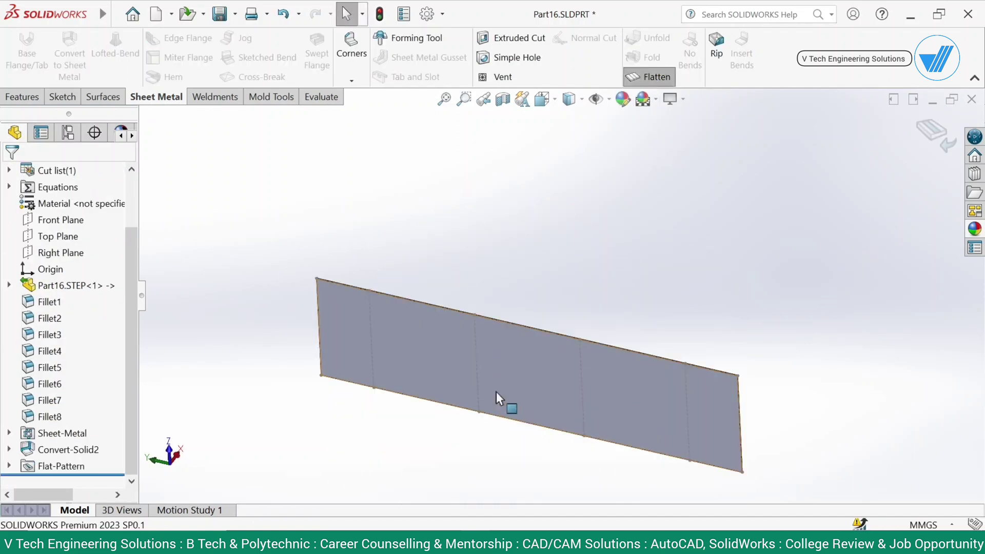
click(499, 400)
click(605, 330)
click(835, 270)
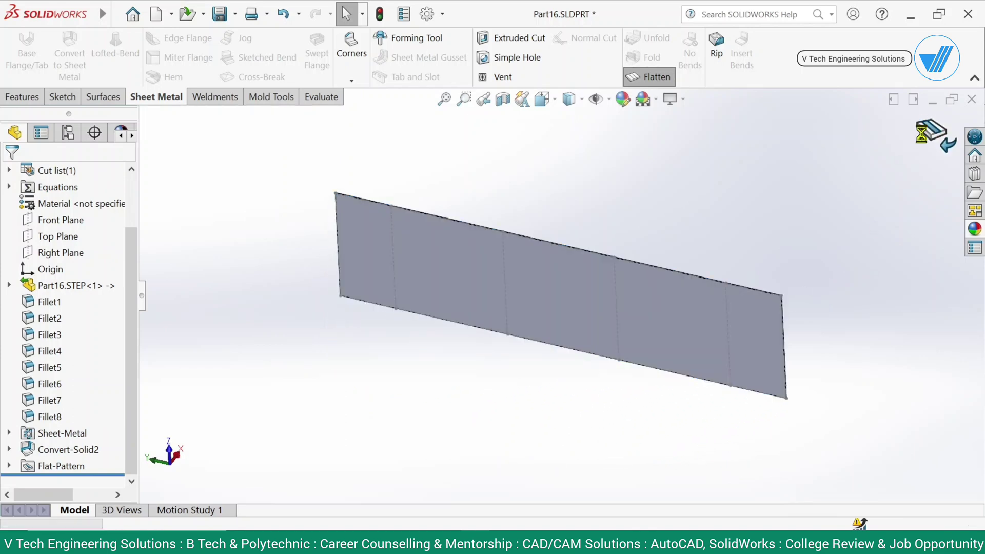
middle_drag(677, 214, 737, 212)
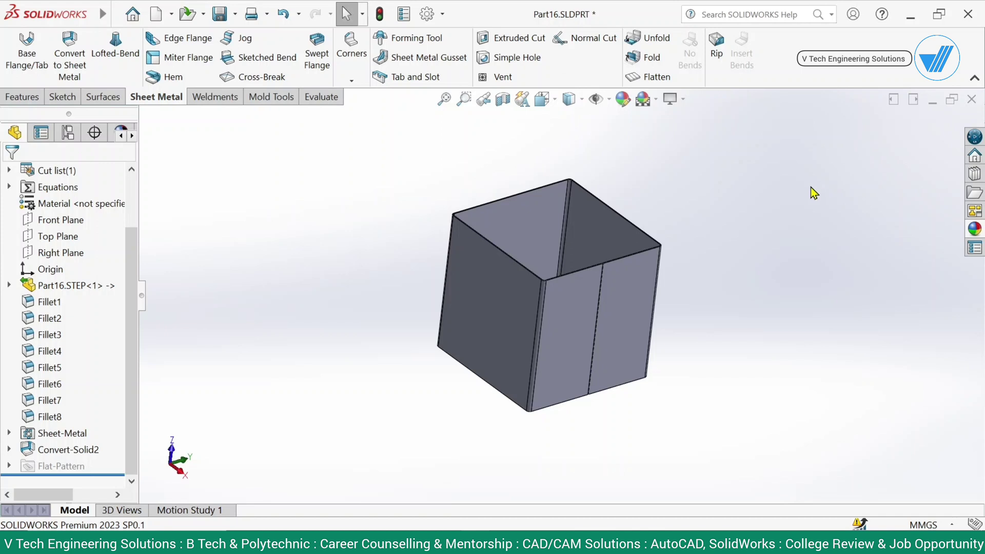
Close the box part and sketch a center rectangle about 120 by 83 mm at the origin on a new part's Front Plane.
click(971, 99)
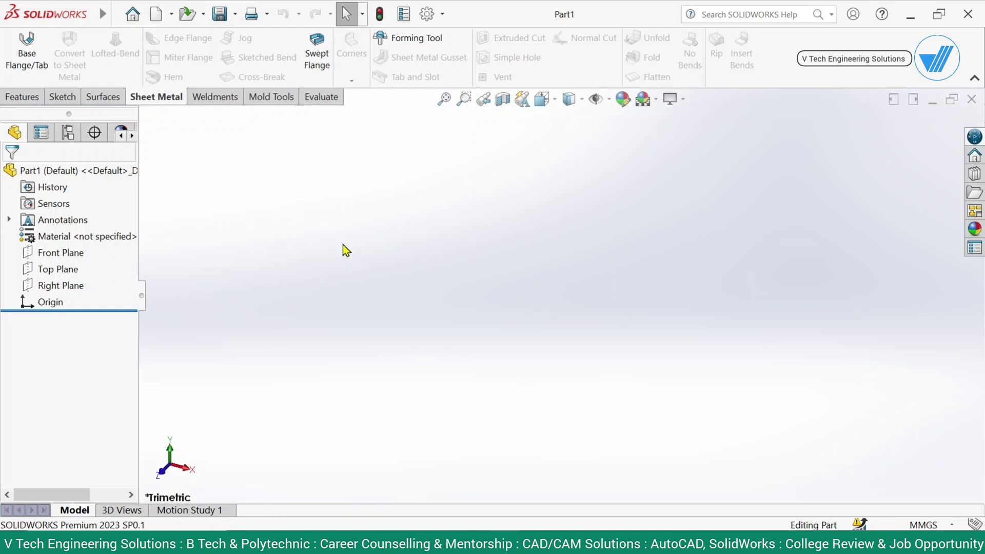
click(23, 97)
click(25, 52)
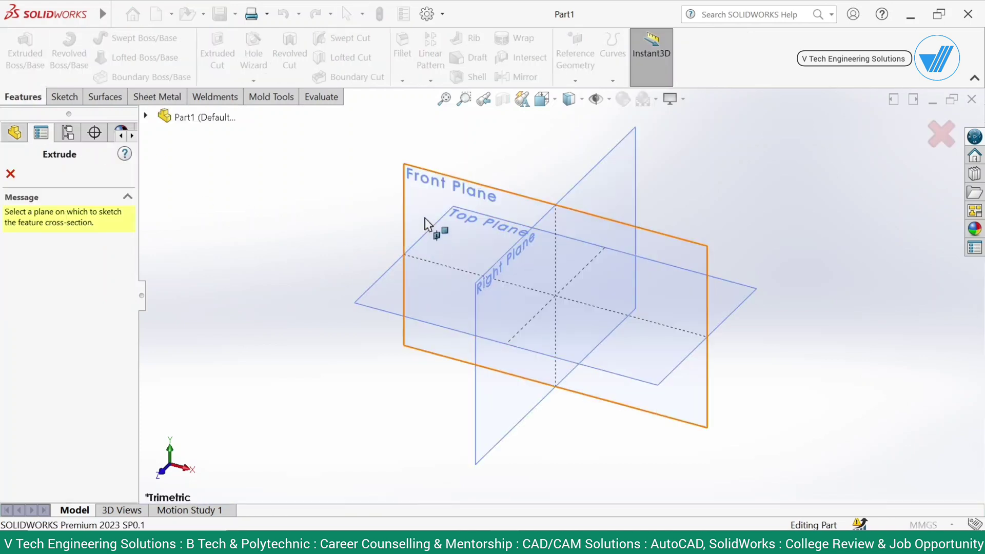
click(425, 224)
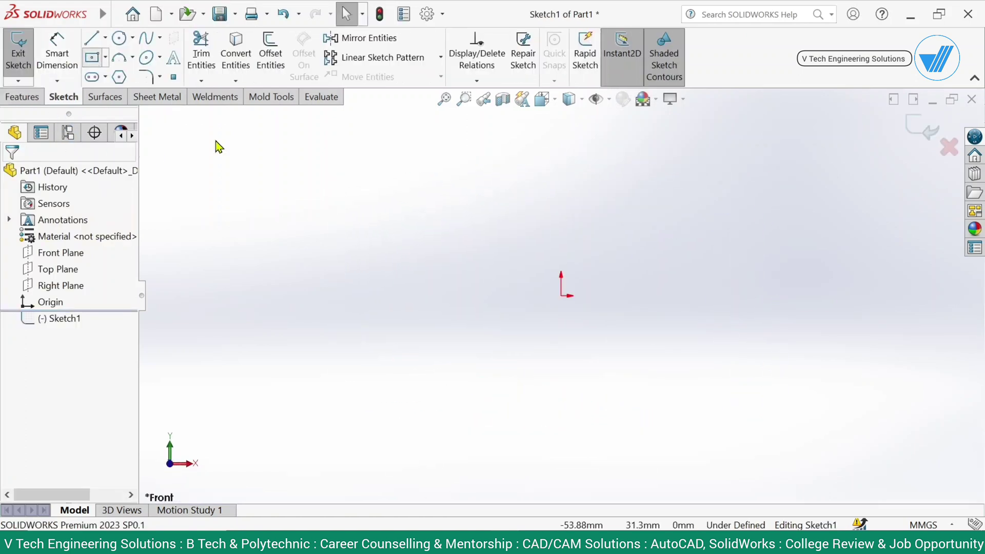
click(93, 57)
click(562, 296)
click(408, 191)
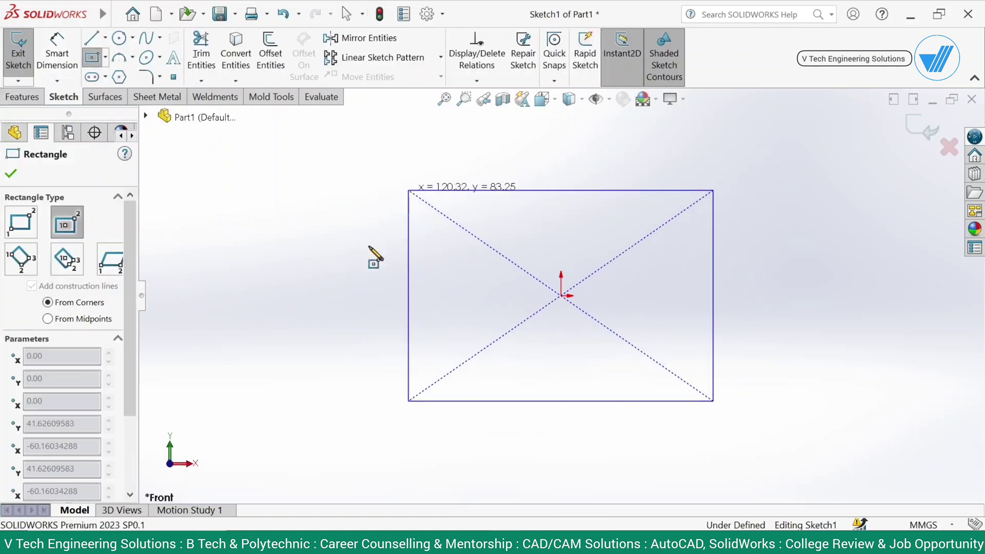
Dimension the rectangle's width and height to 300 mm each.
click(57, 51)
click(441, 191)
click(452, 172)
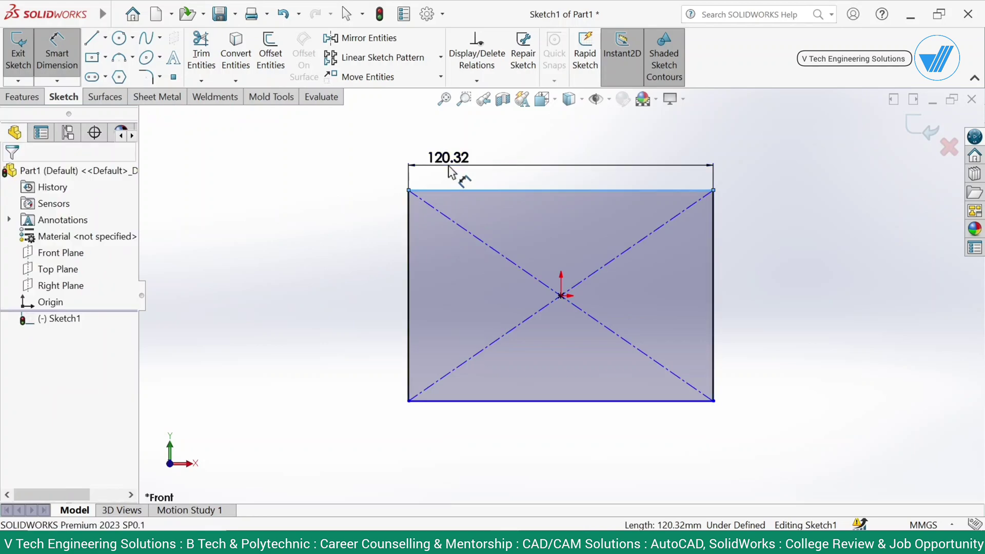
text(300)
key(Return)
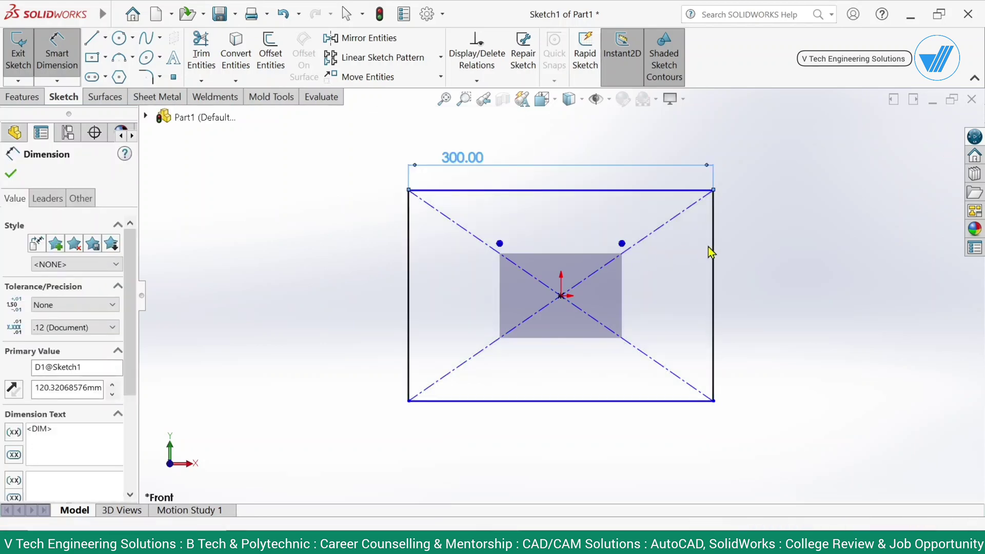
click(717, 282)
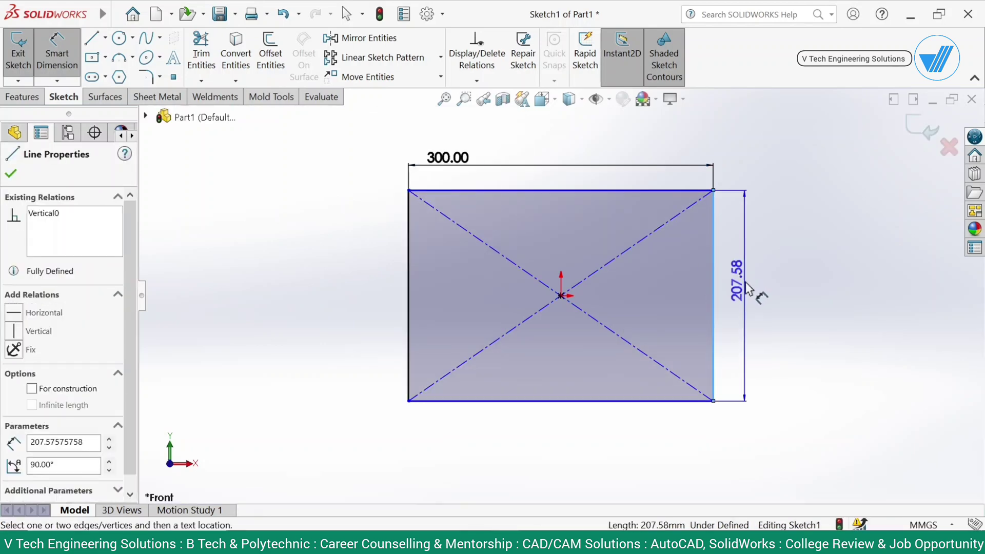
click(748, 288)
key(Return)
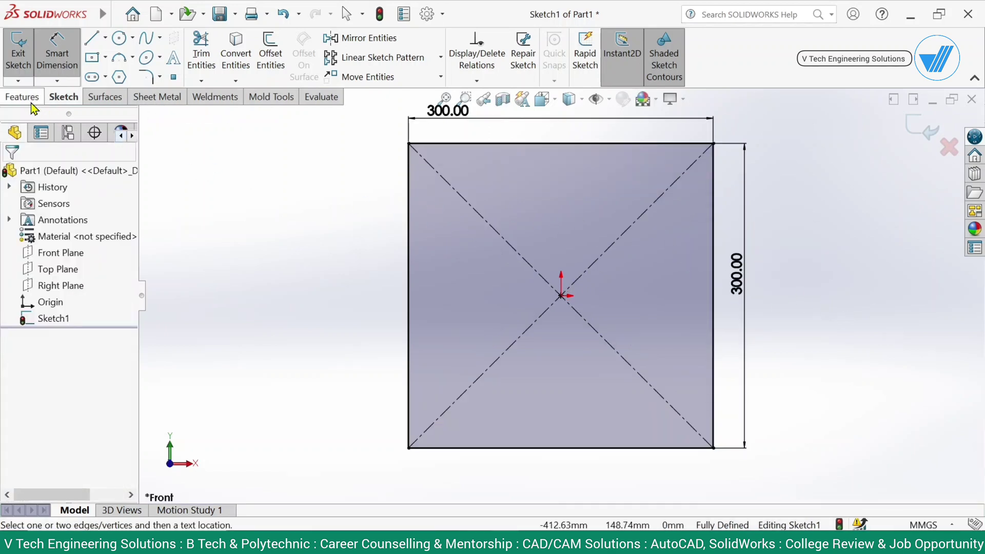
Extrude the square profile as a boss to a blind depth of 40 mm.
click(22, 97)
click(19, 59)
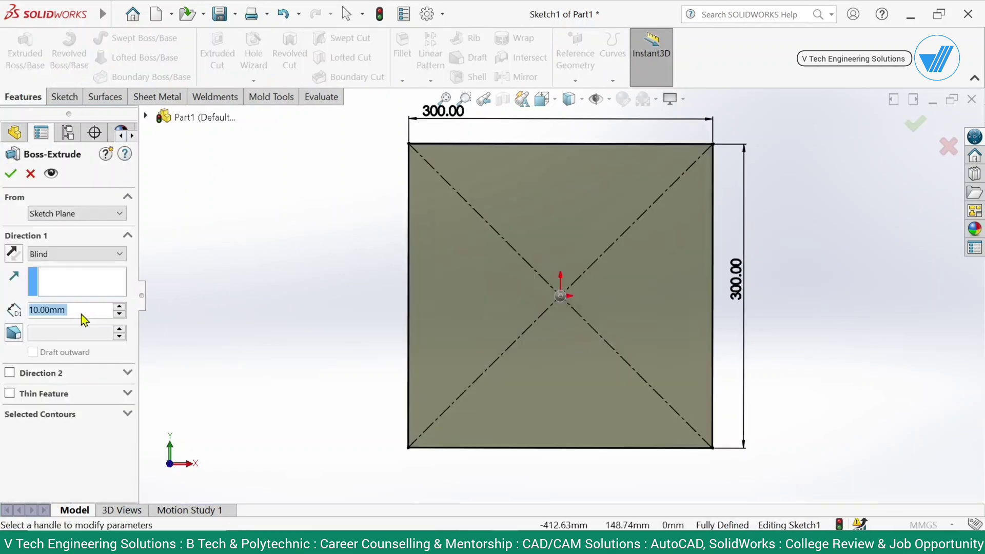
text(40)
key(Return)
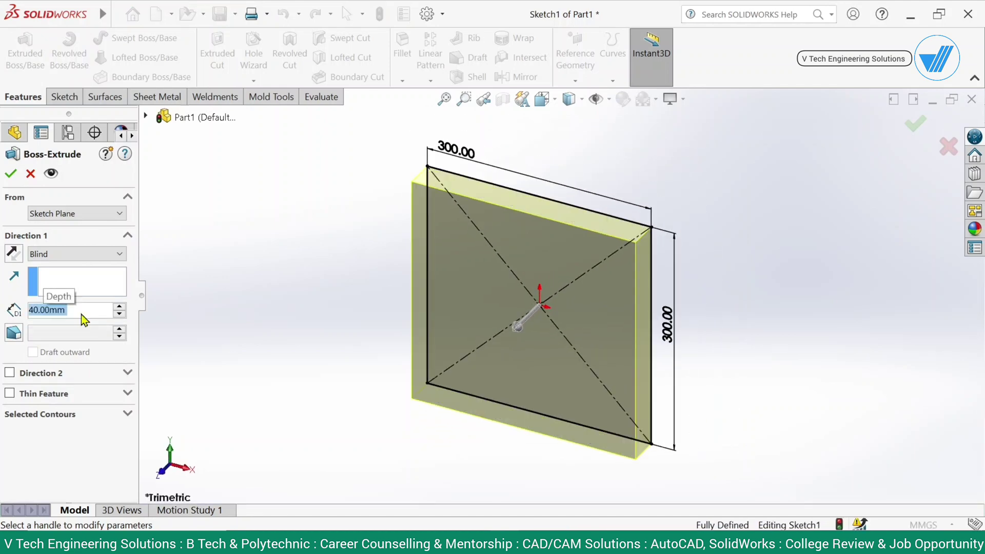
click(11, 173)
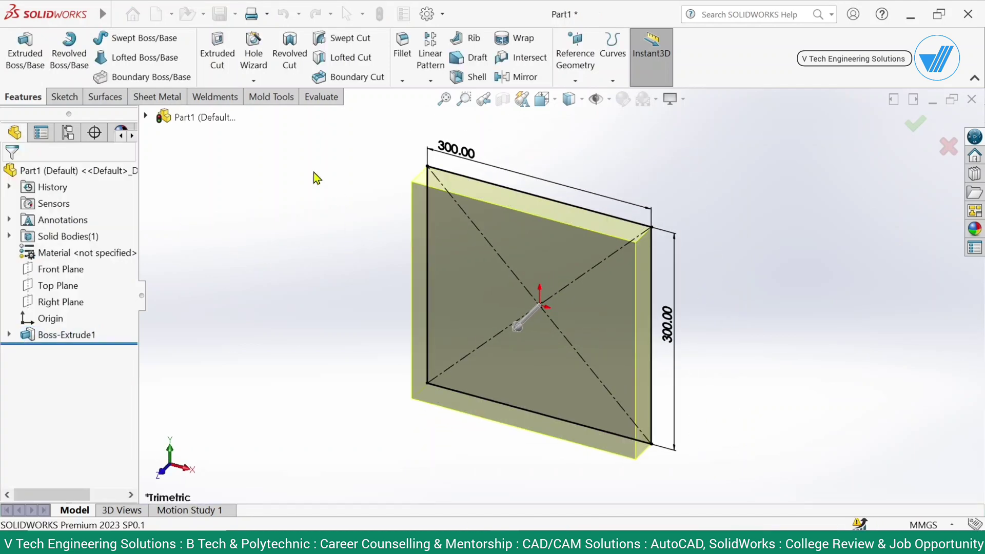
Create a reference plane offset 100 mm outward from the block's large front face.
click(575, 81)
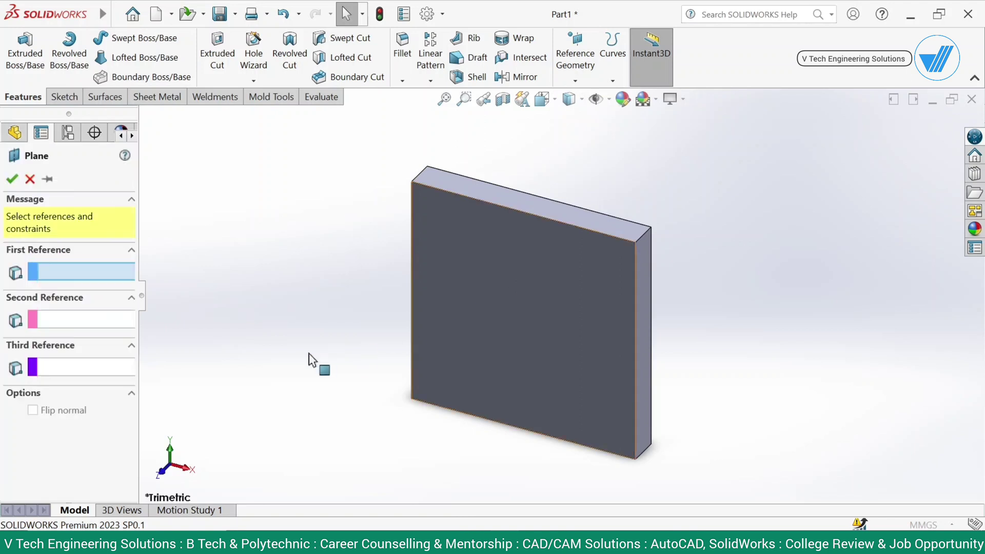
click(516, 328)
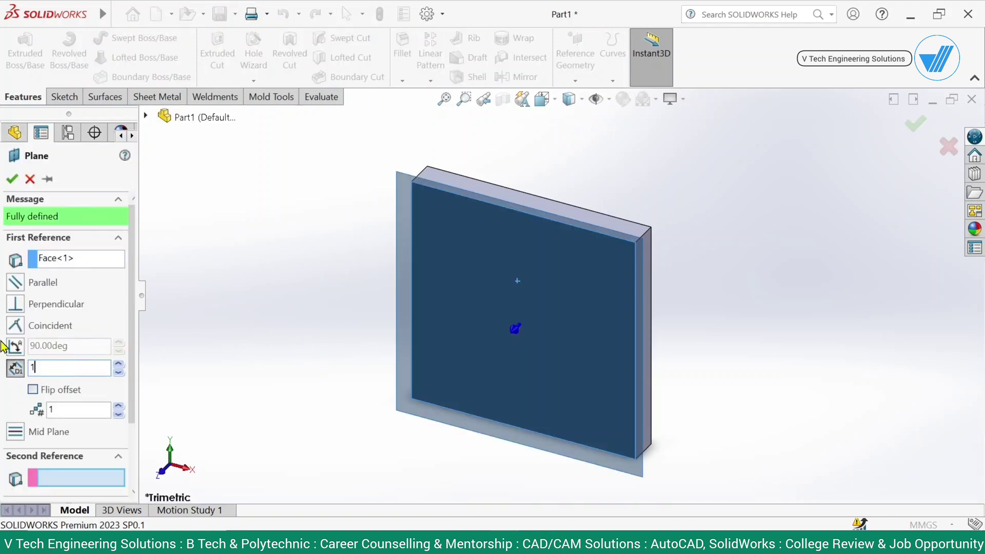
key(Return)
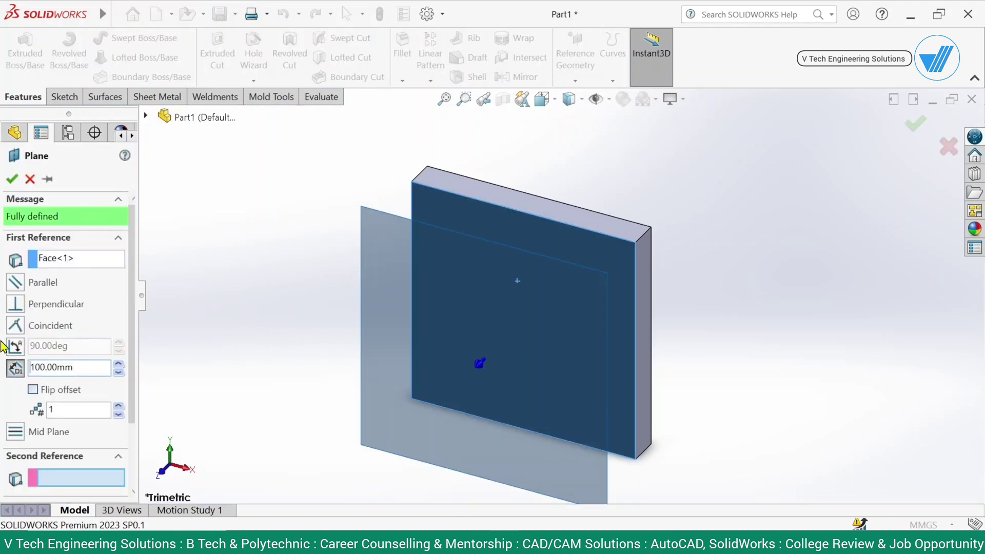
click(10, 179)
Sketch a center rectangle about 127 by 158 mm at the origin on the new offset plane.
click(390, 297)
click(440, 254)
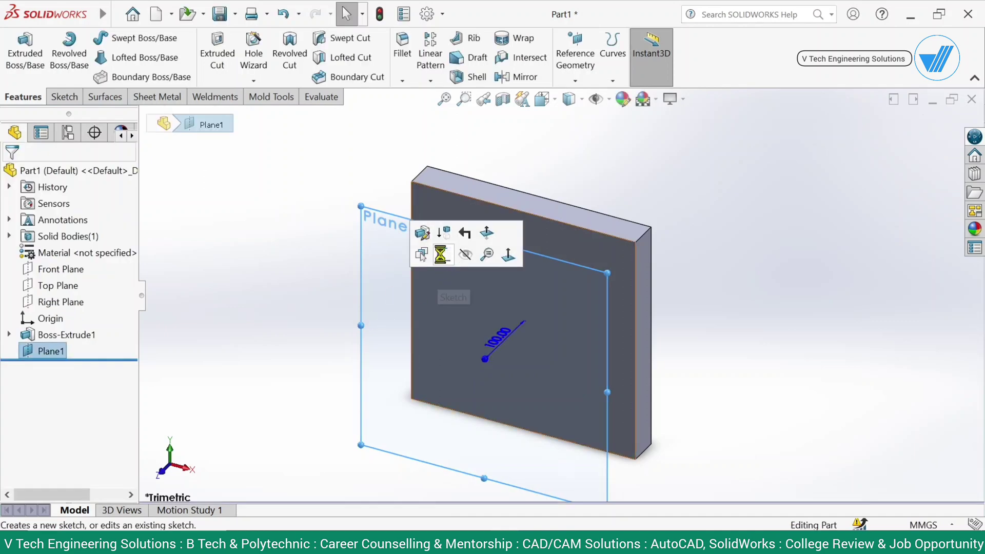
click(99, 64)
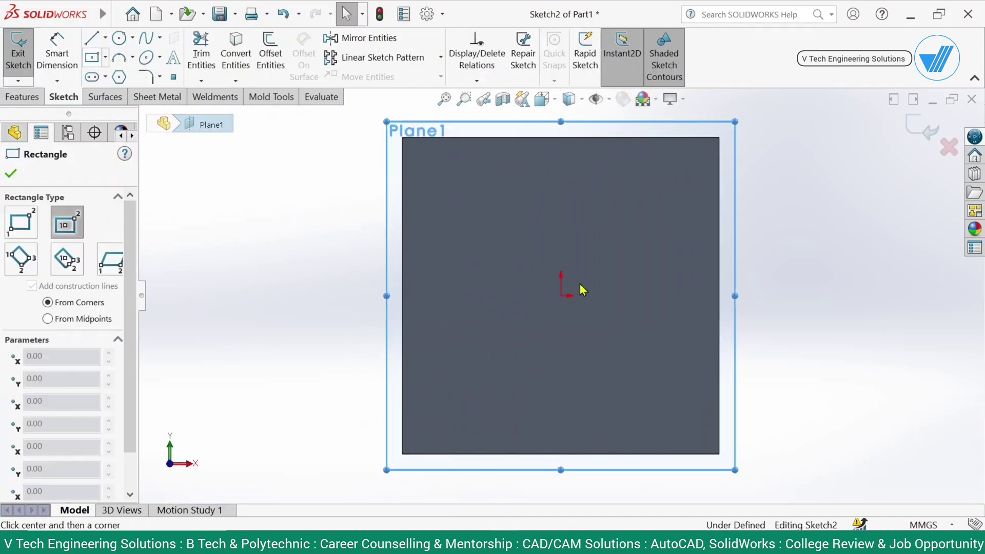
click(560, 296)
click(494, 213)
Dimension the rectangle on the offset plane as a 200 mm square and exit the sketch.
right_drag(423, 279, 455, 215)
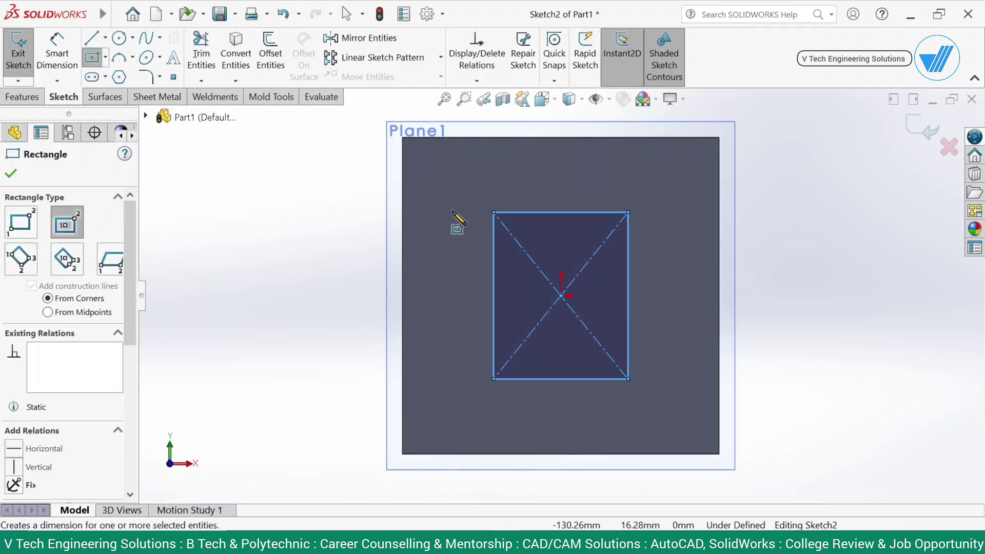
click(528, 212)
click(533, 189)
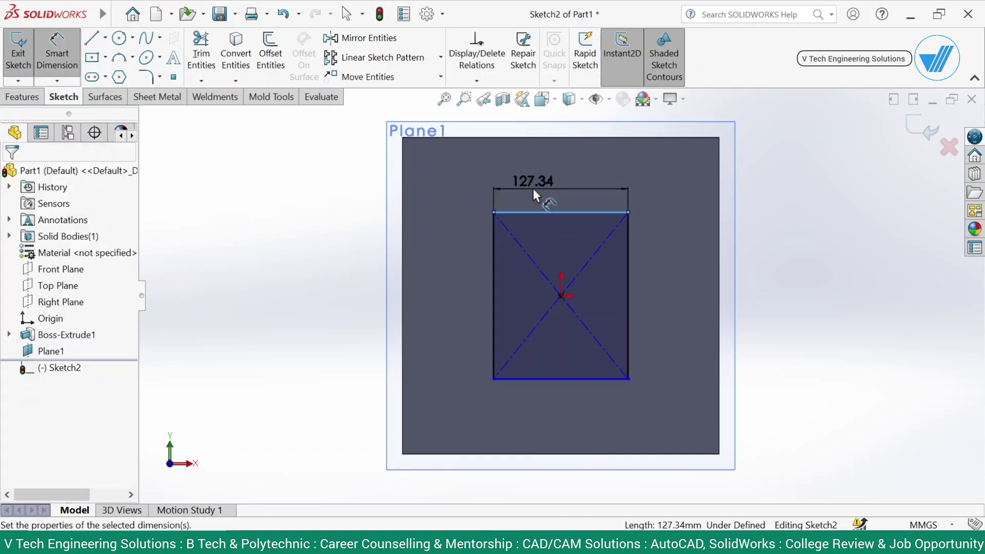
text(200)
key(Return)
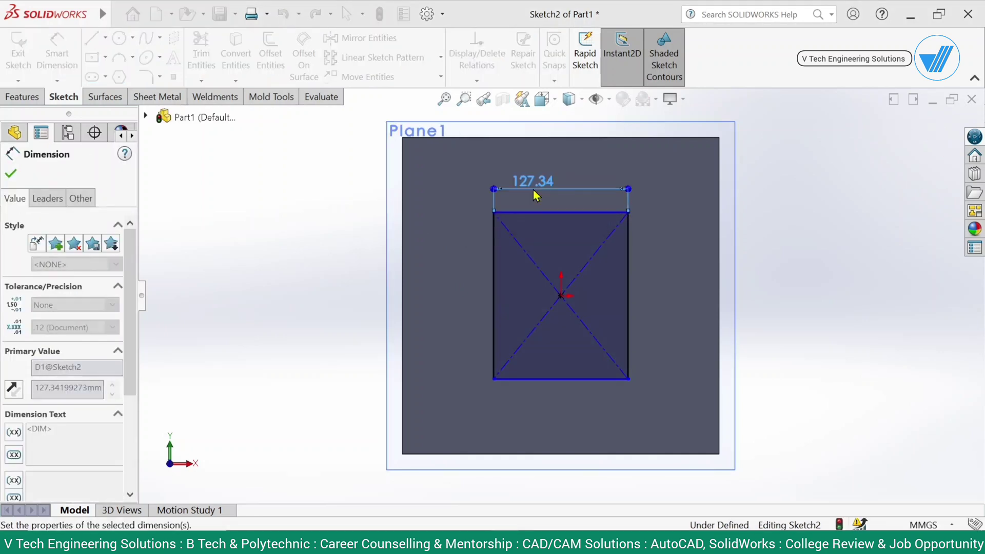
click(668, 284)
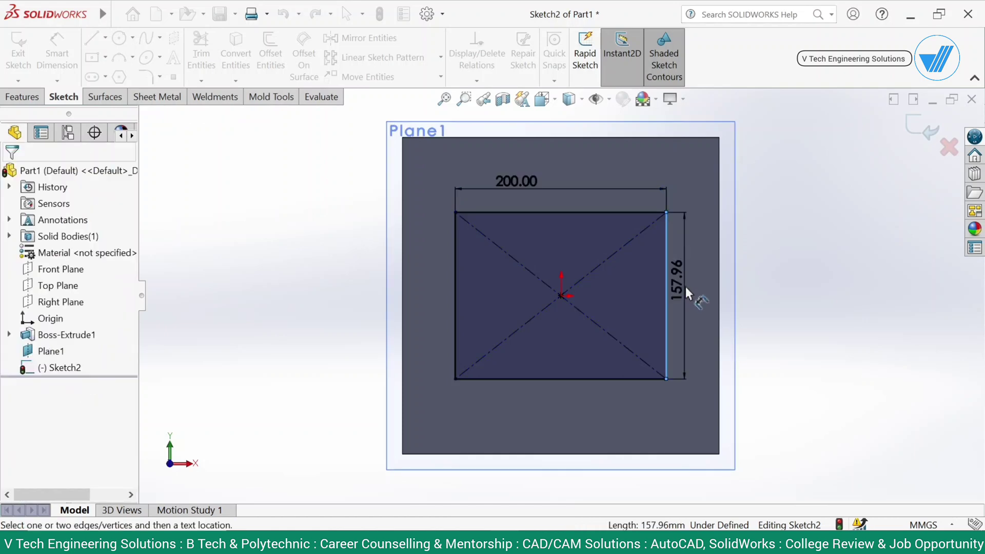
click(684, 286)
key(Return)
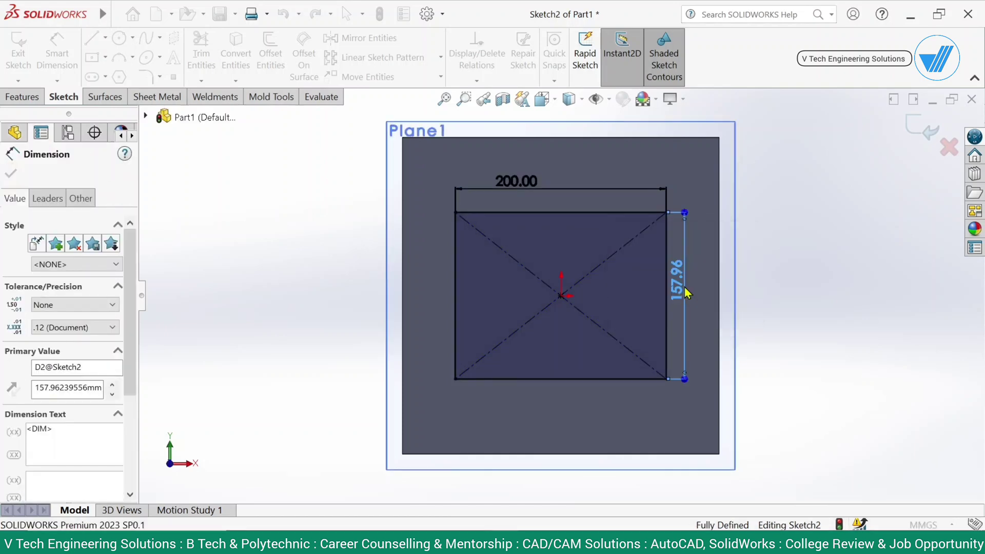
click(914, 132)
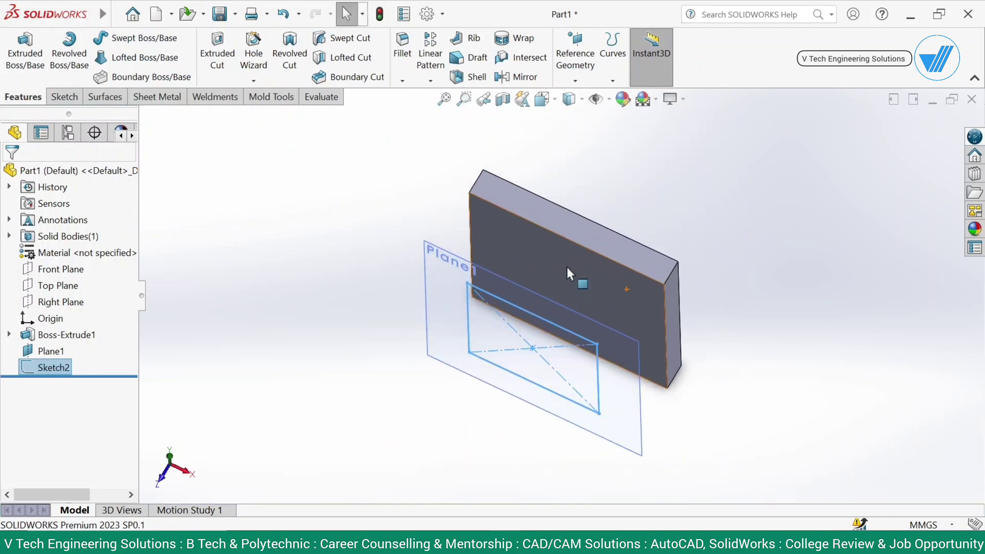
Sketch on the block's large front face, convert the face's outline into sketch entities, and exit the sketch.
click(568, 273)
click(610, 233)
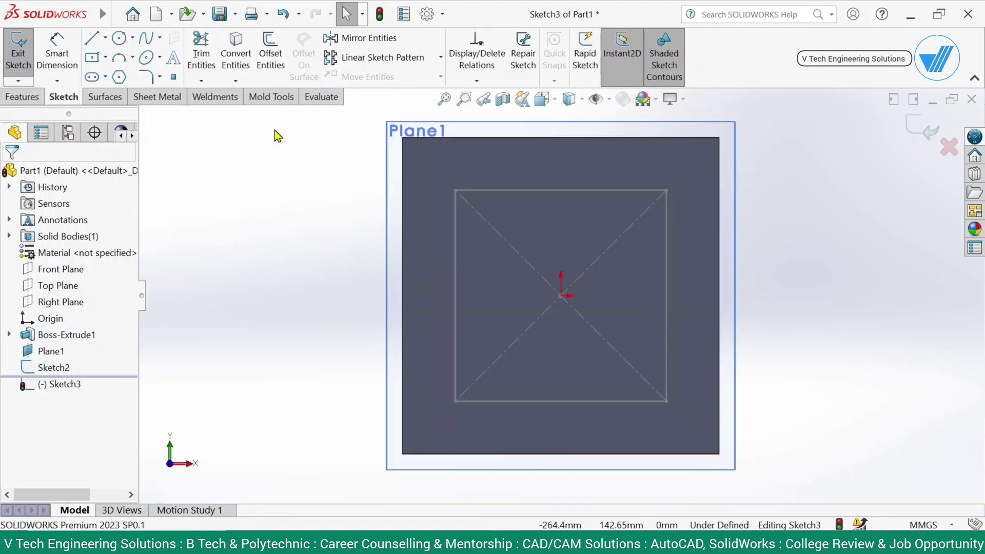
click(235, 54)
middle_drag(476, 215, 769, 207)
click(490, 177)
right_click(793, 210)
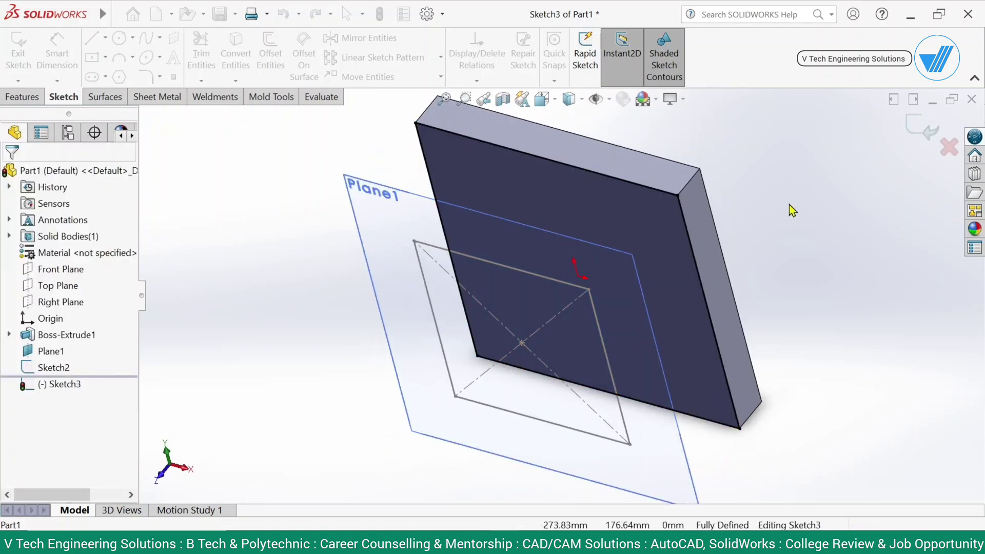
click(909, 126)
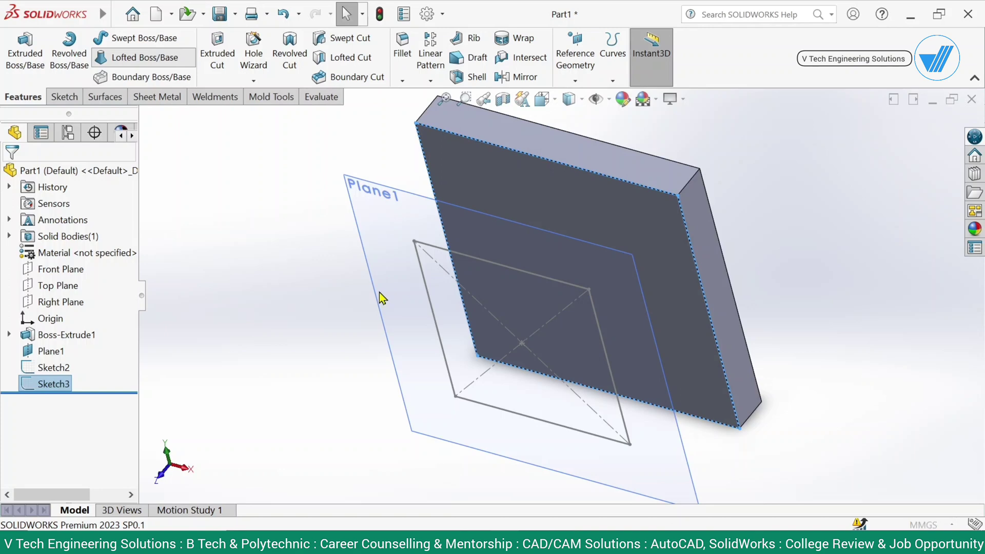
Loft a boss between the block-face outline and the 200 mm square, and hide the offset plane.
click(415, 241)
click(18, 174)
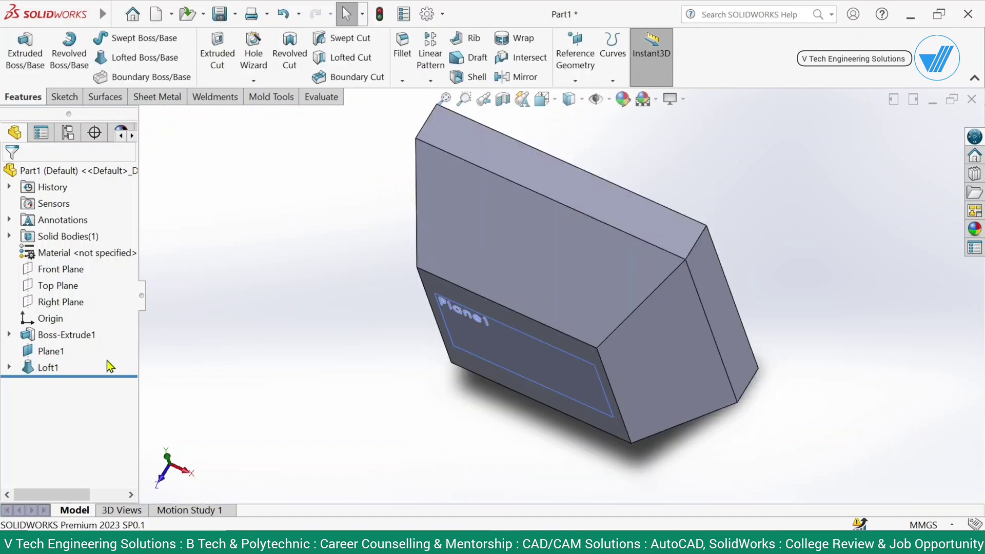
click(51, 351)
click(90, 331)
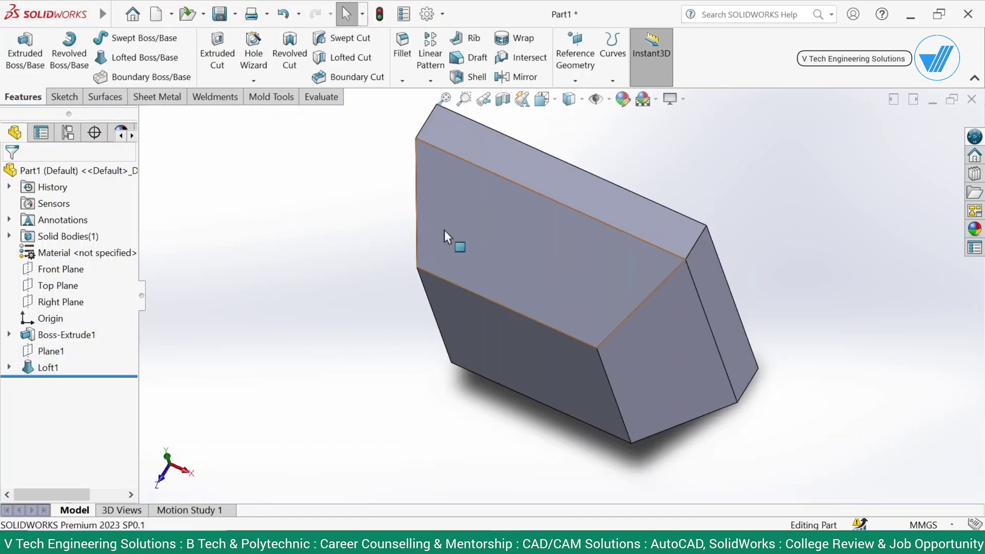
Apply a light green color appearance to the whole part.
middle_drag(446, 236, 668, 168)
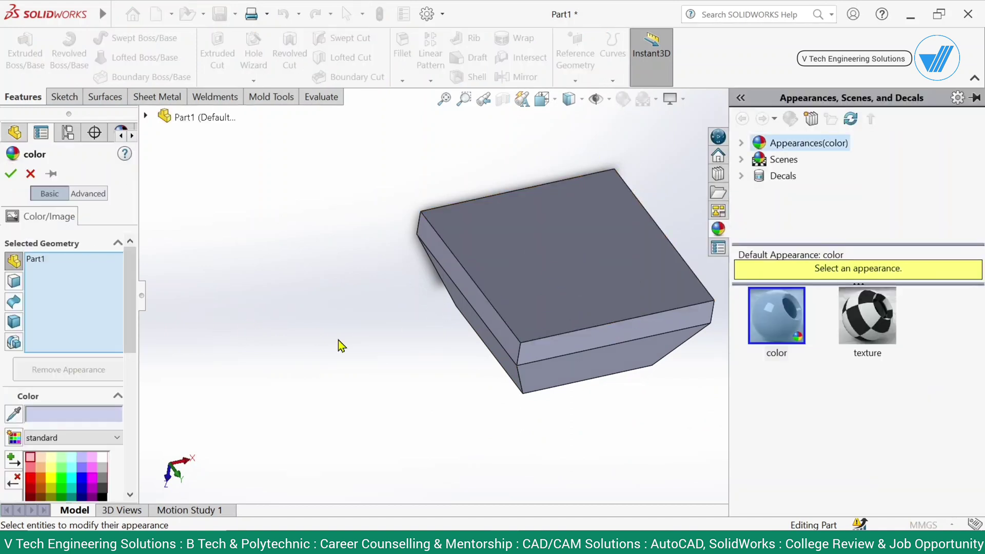
click(60, 460)
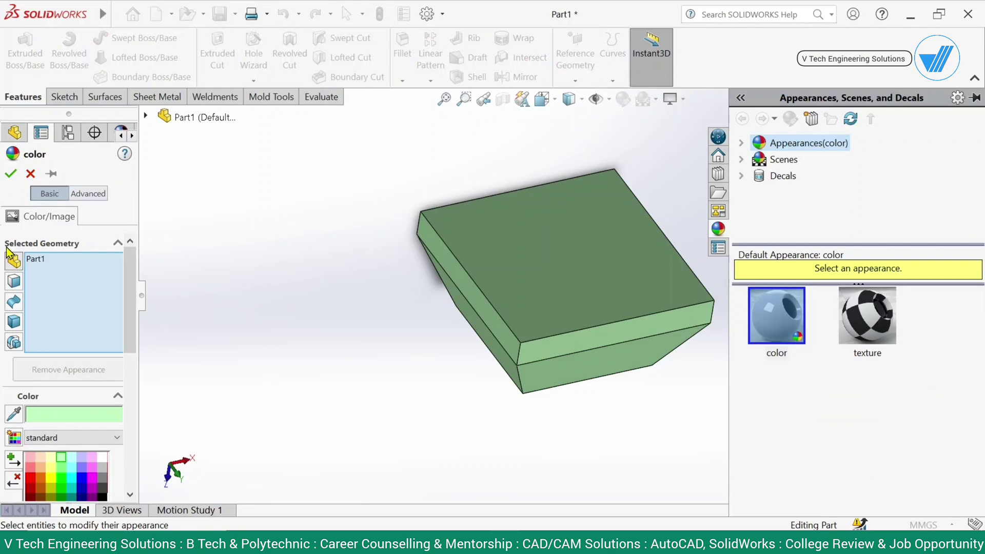
click(11, 173)
middle_drag(255, 298, 545, 342)
click(545, 343)
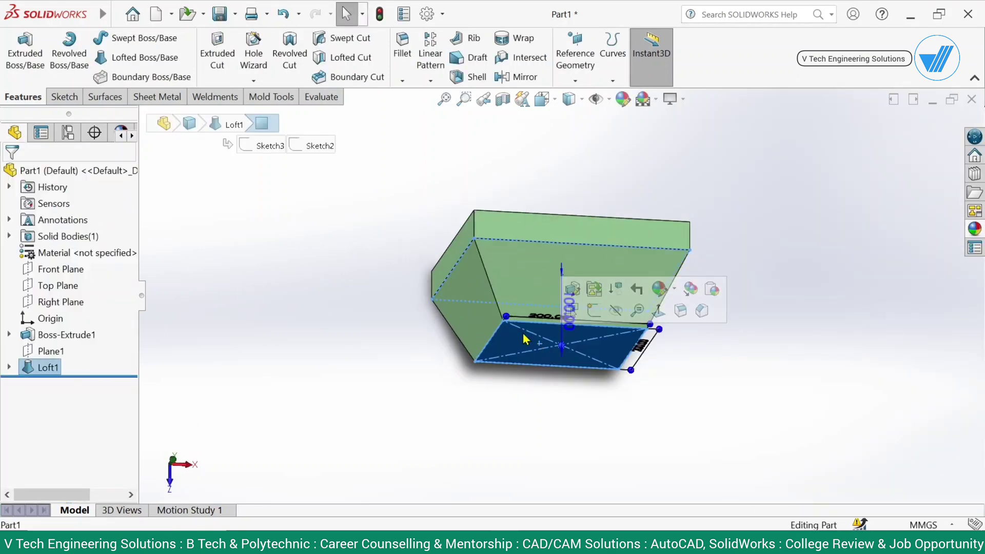
Delete the block's large outer face, opposite the loft, using the plain Delete option to open the body.
middle_drag(479, 277, 333, 275)
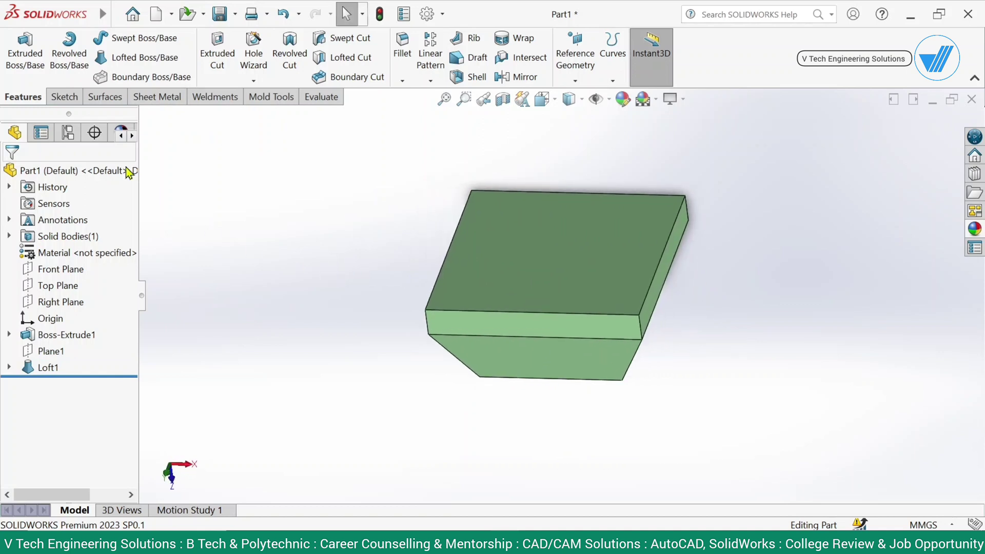
click(104, 97)
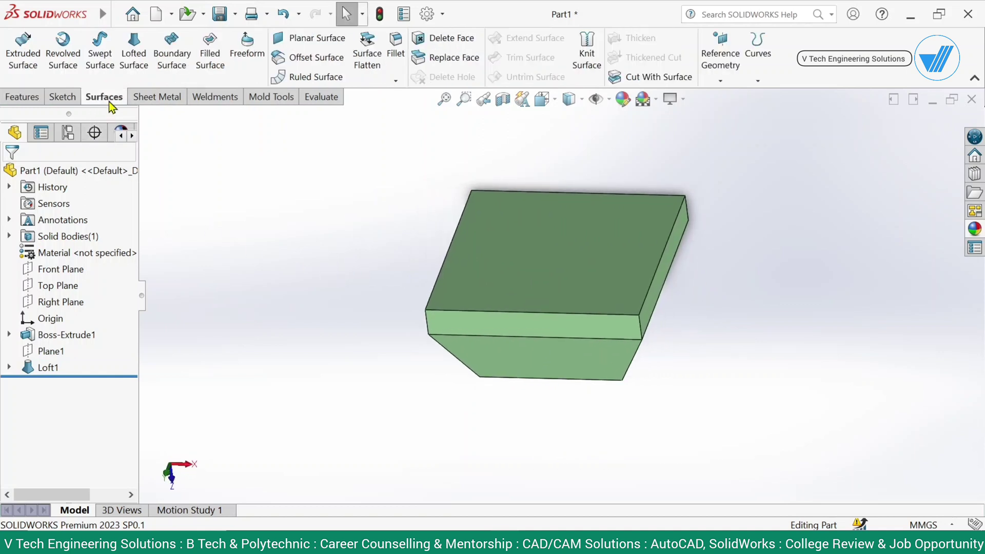
click(460, 41)
click(568, 226)
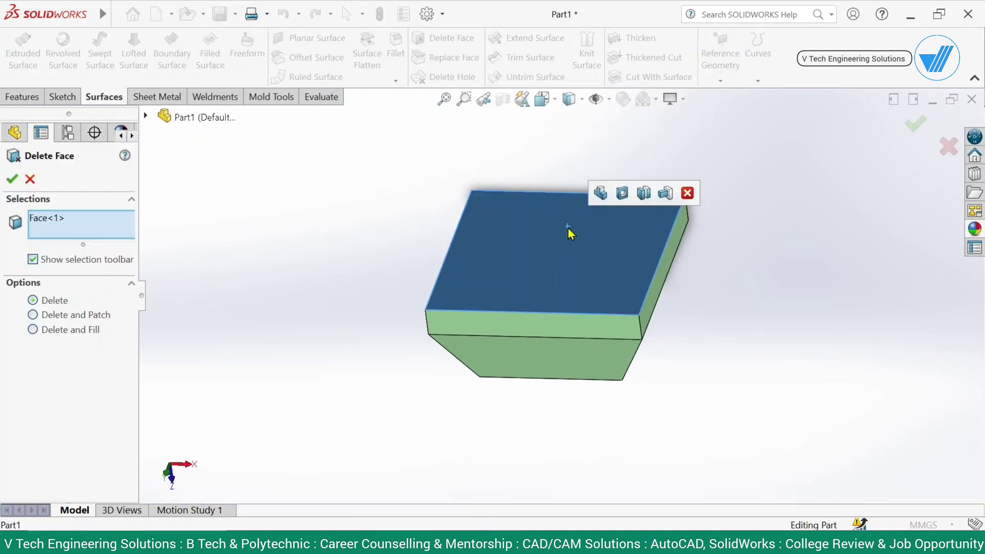
click(12, 180)
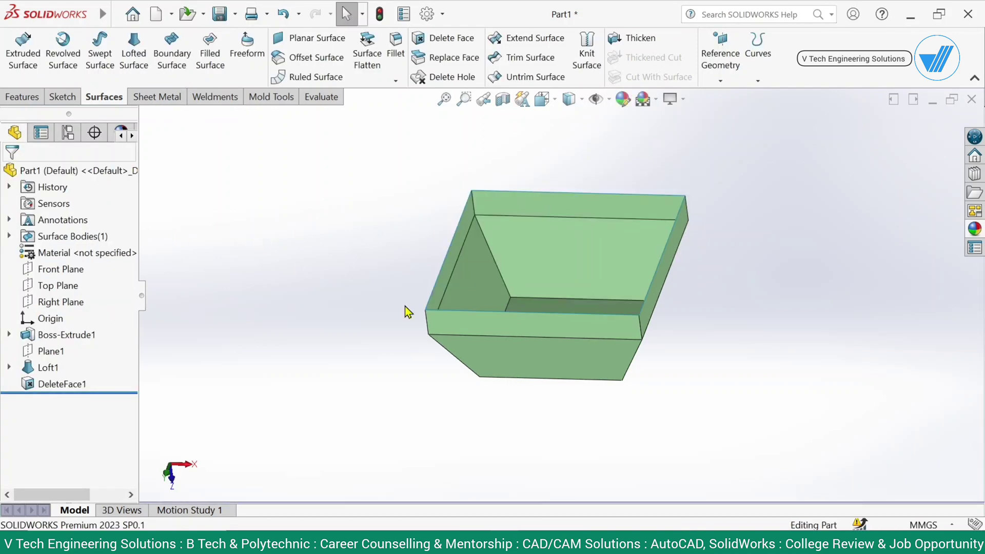
middle_drag(406, 310, 461, 221)
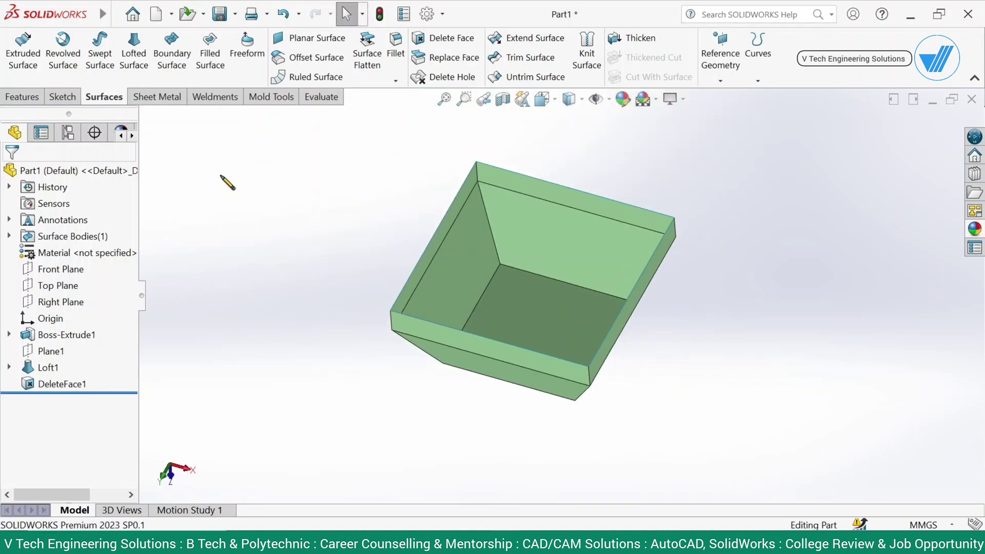
Start Convert to Sheet Metal with the small base face fixed, 1.5 mm thickness and 1.5 mm bend radius.
click(164, 97)
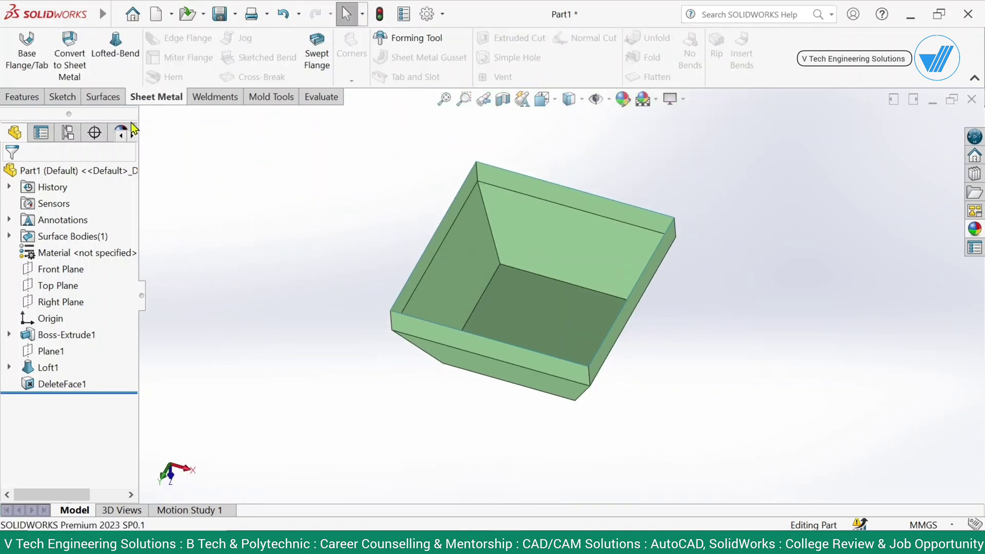
click(70, 66)
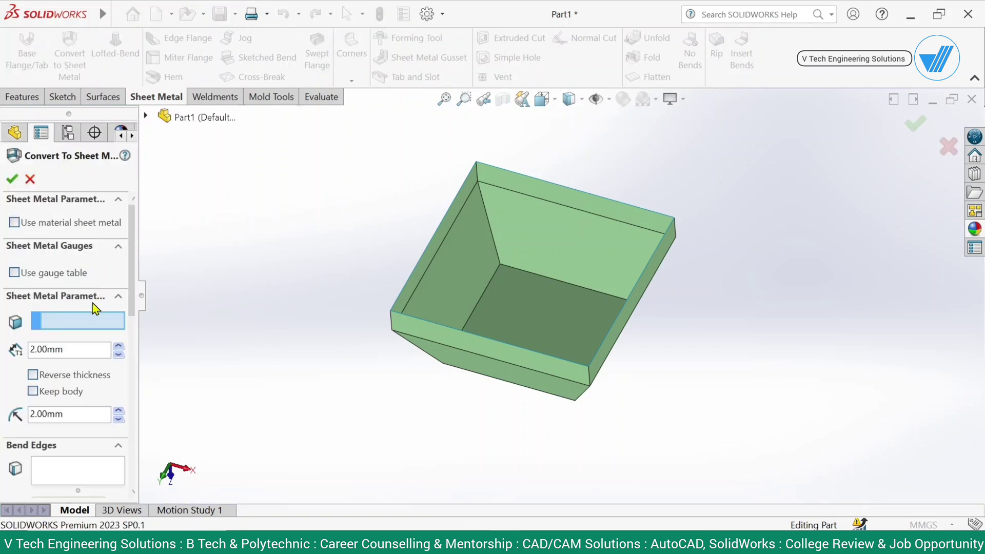
middle_drag(553, 378, 510, 159)
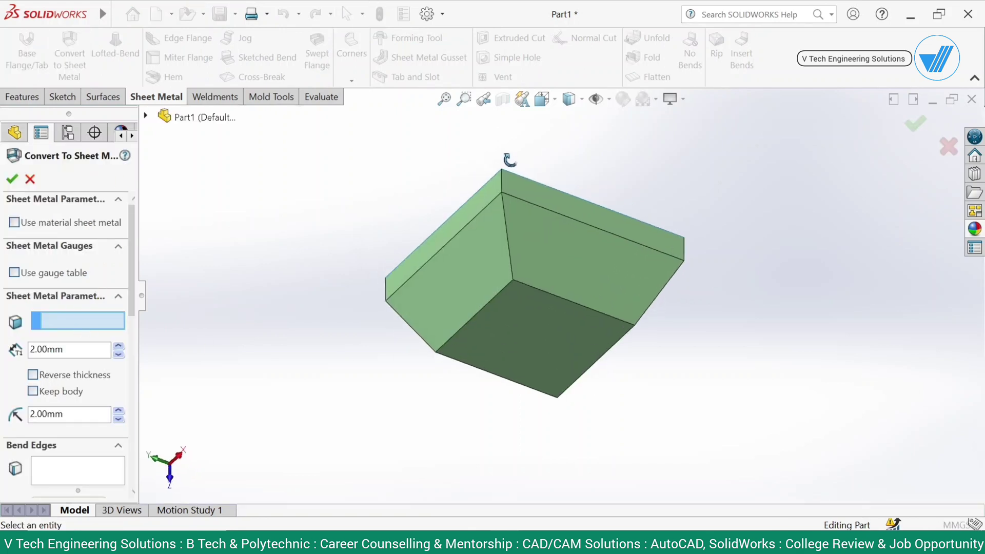
click(534, 324)
middle_drag(501, 322, 484, 312)
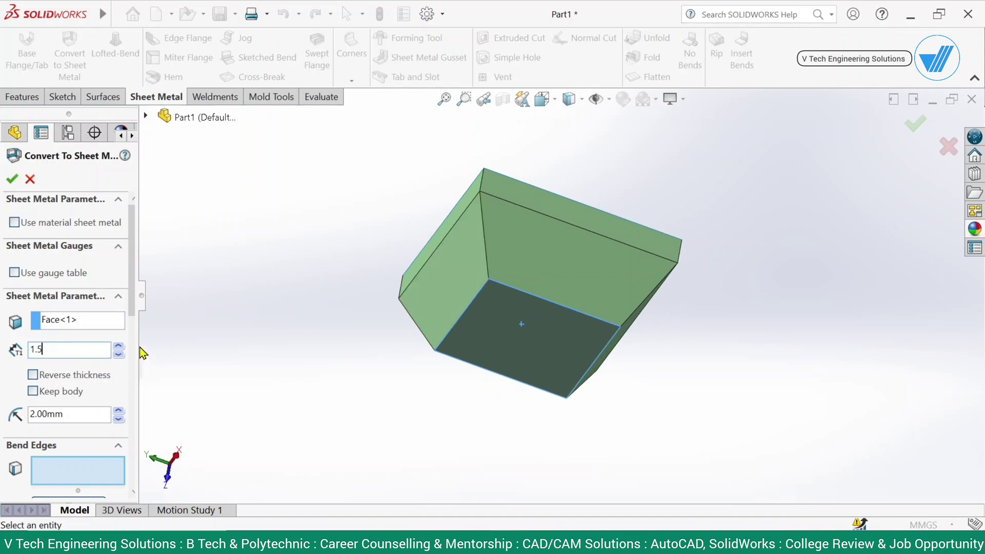
scroll(126, 308, down, 4)
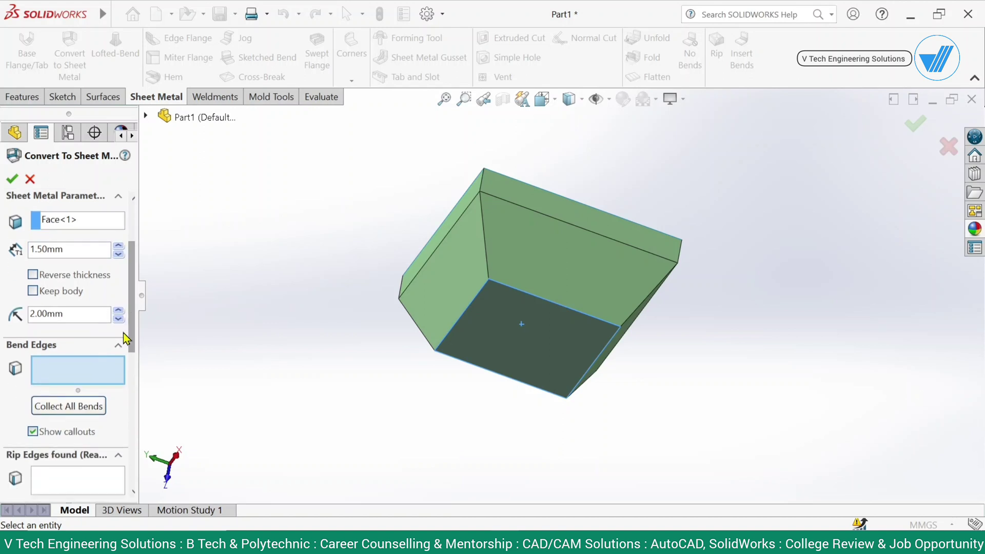
text(.5)
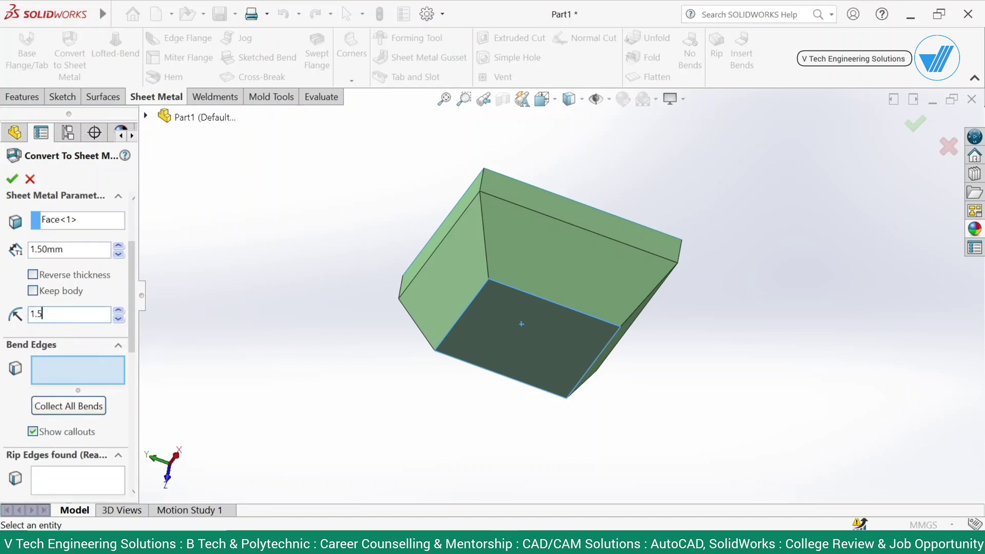
key(Return)
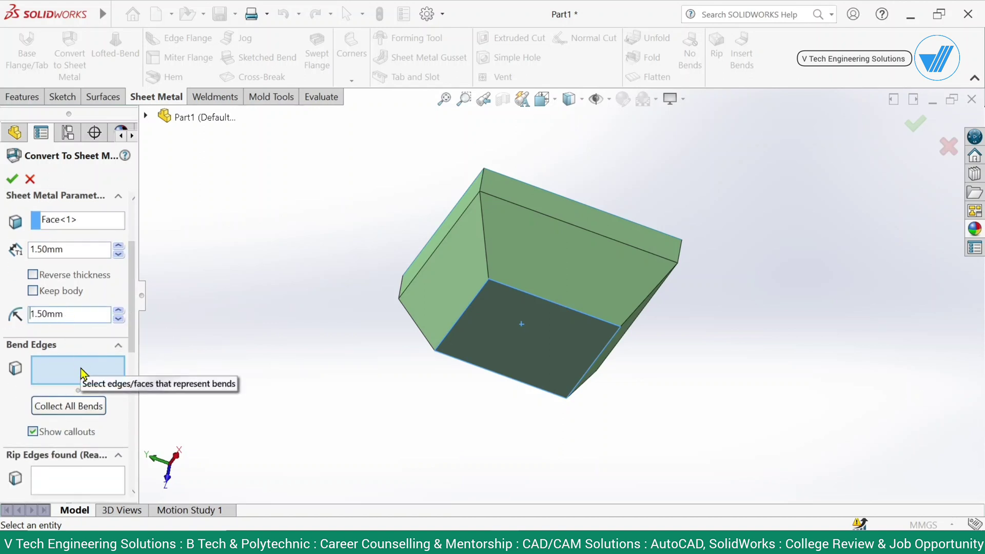
Select the four edges around the fixed base face as bend edges.
drag(133, 320, 134, 355)
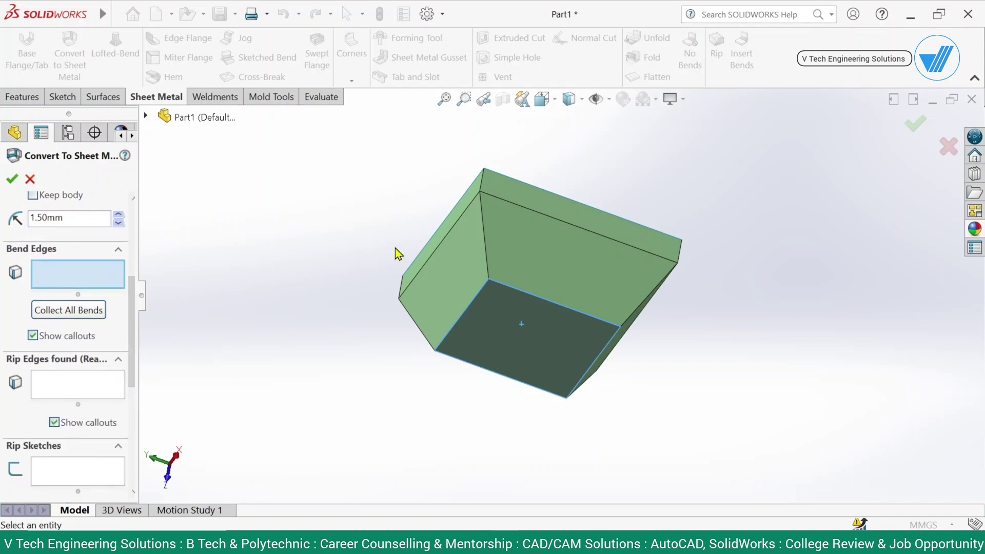
middle_drag(395, 248, 307, 416)
scroll(536, 245, down, 6)
scroll(604, 215, up, 3)
middle_drag(605, 218, 553, 355)
scroll(553, 355, up, 2)
click(550, 343)
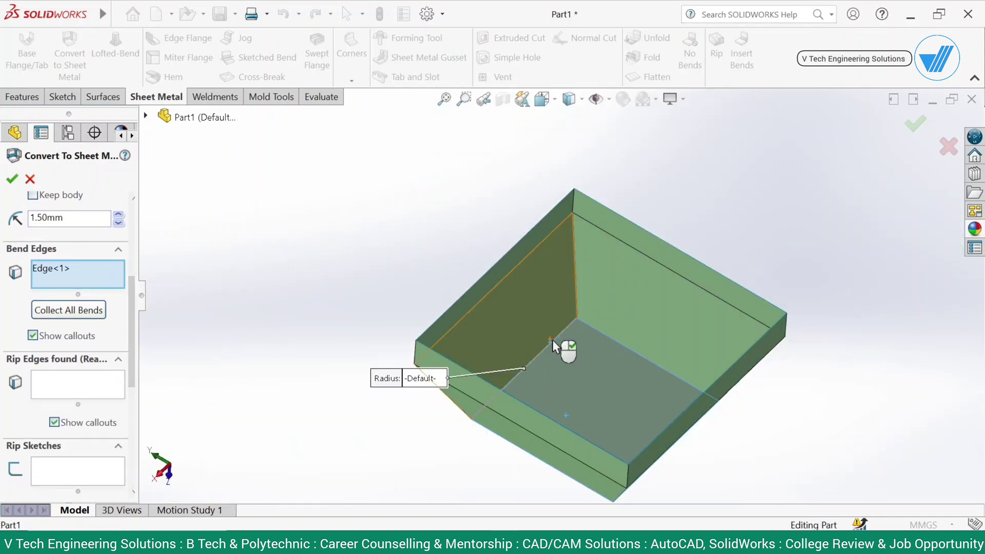
click(617, 341)
middle_drag(599, 388, 721, 324)
click(658, 354)
click(655, 372)
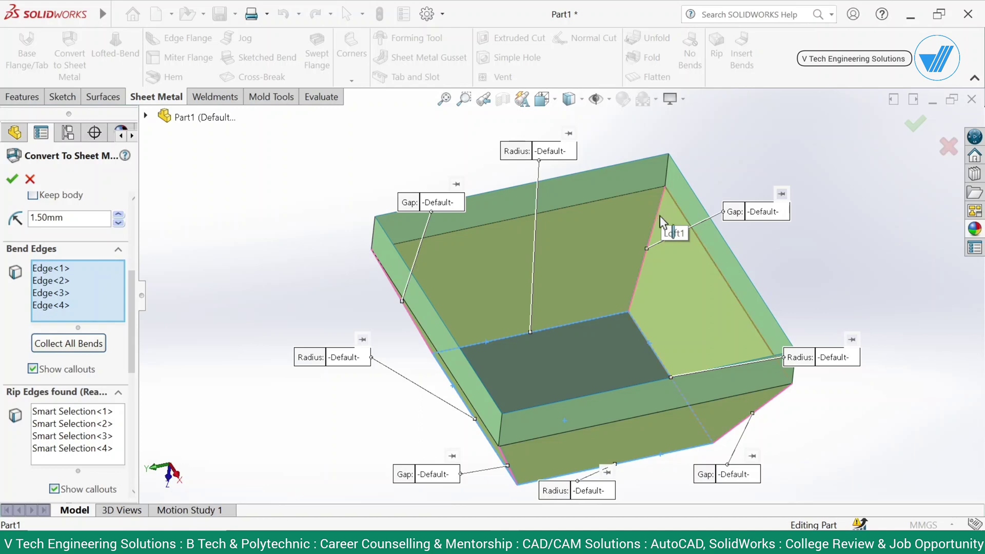
Add the four edges between the sloped walls and the straight rim as bend edges, and complete the sheet metal conversion.
middle_drag(684, 296, 552, 245)
click(683, 254)
click(556, 232)
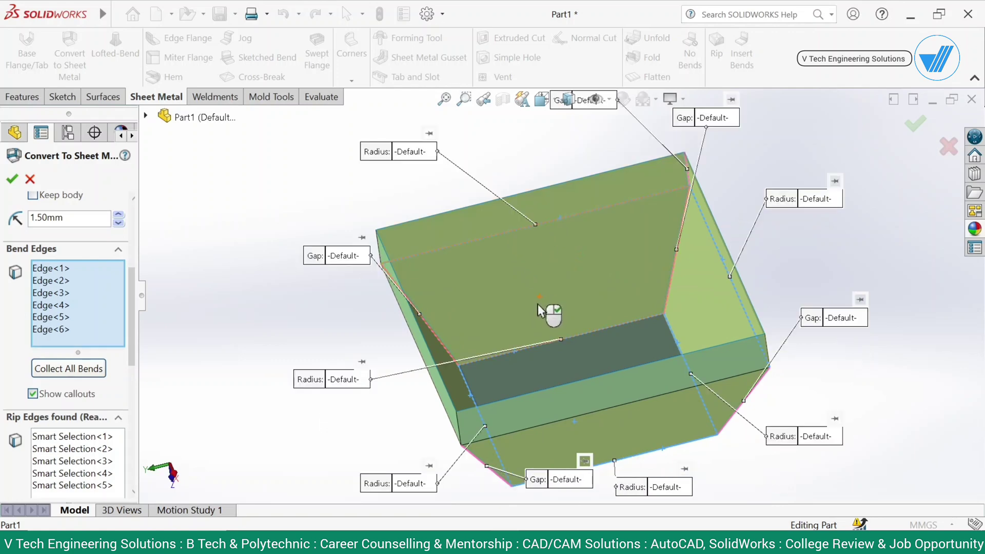
middle_drag(537, 303, 556, 253)
click(491, 275)
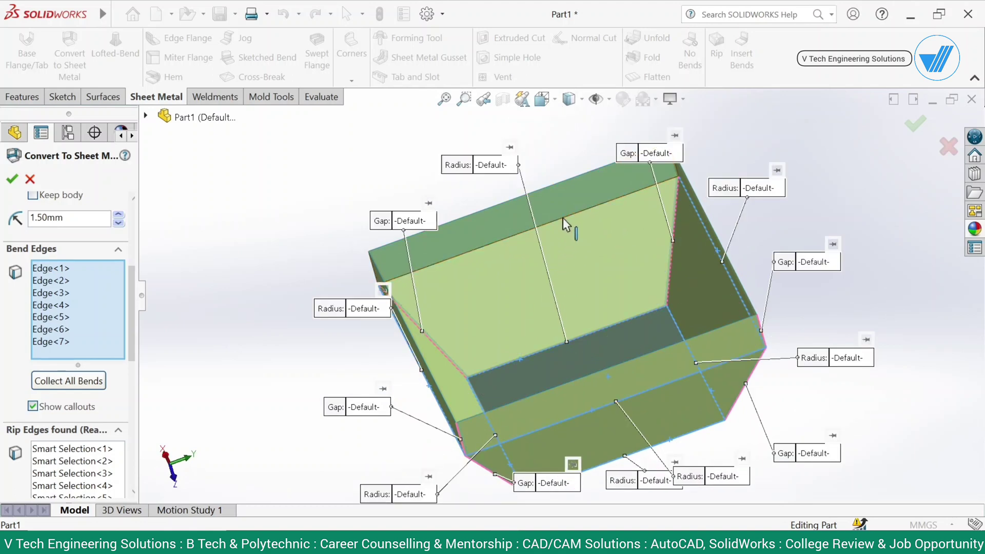
click(556, 230)
middle_drag(556, 313, 627, 359)
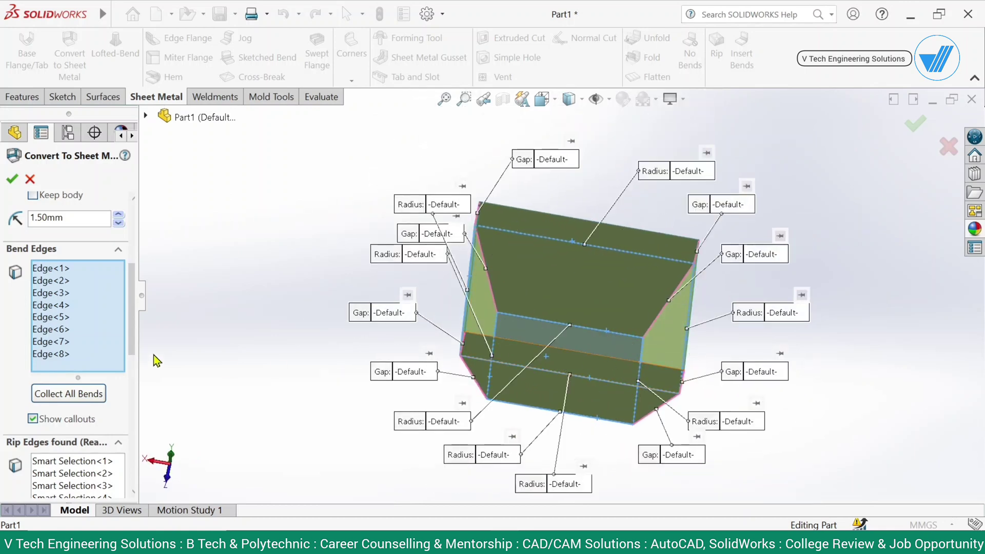
click(11, 179)
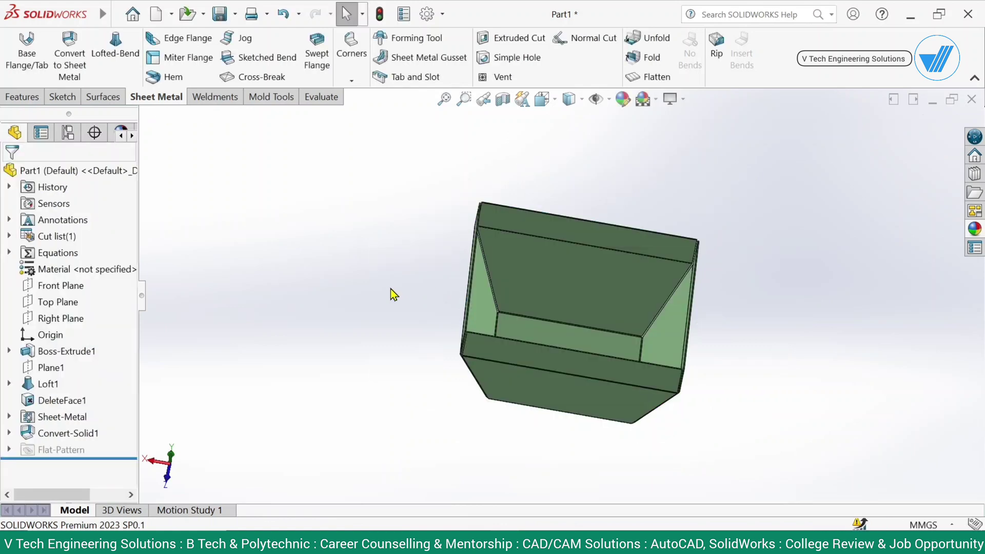
Examine a ripped corner up close and apply a plain white scene behind the model.
middle_drag(571, 341, 539, 263)
scroll(560, 266, up, 3)
scroll(560, 267, up, 5)
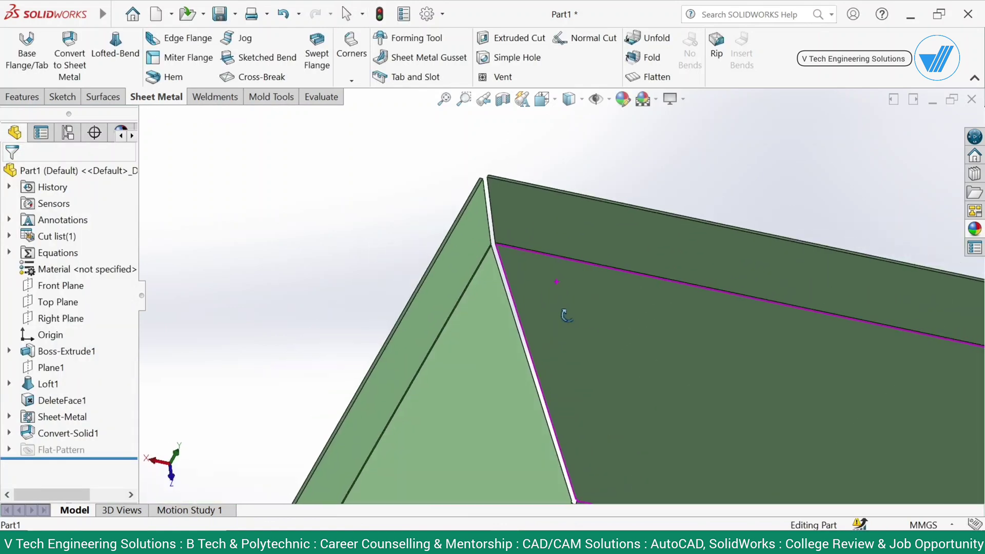
click(655, 99)
click(672, 139)
scroll(645, 279, down, 10)
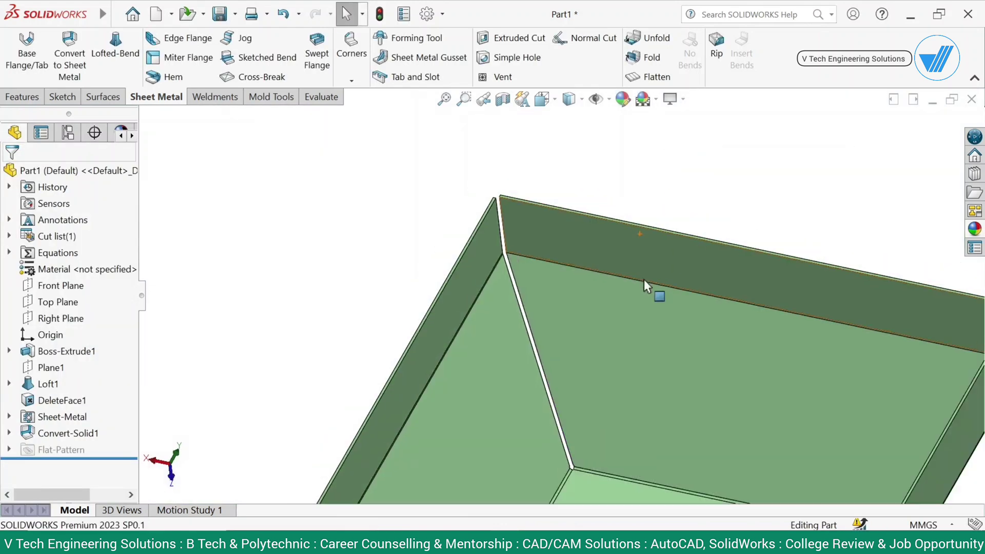
middle_drag(592, 319, 585, 329)
Flatten the sheet metal part, view its flat pattern straight on, and return it to the folded state.
click(651, 78)
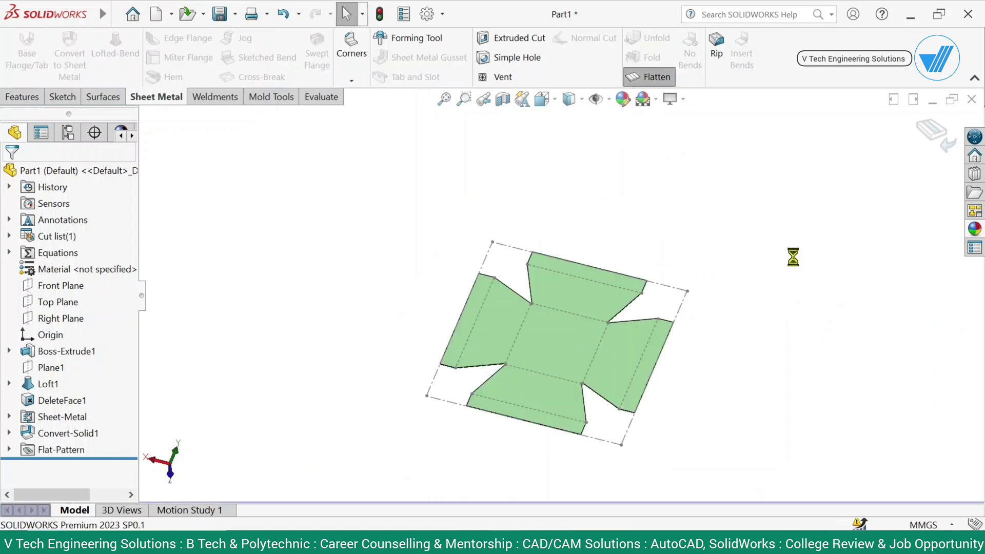
click(556, 348)
click(674, 312)
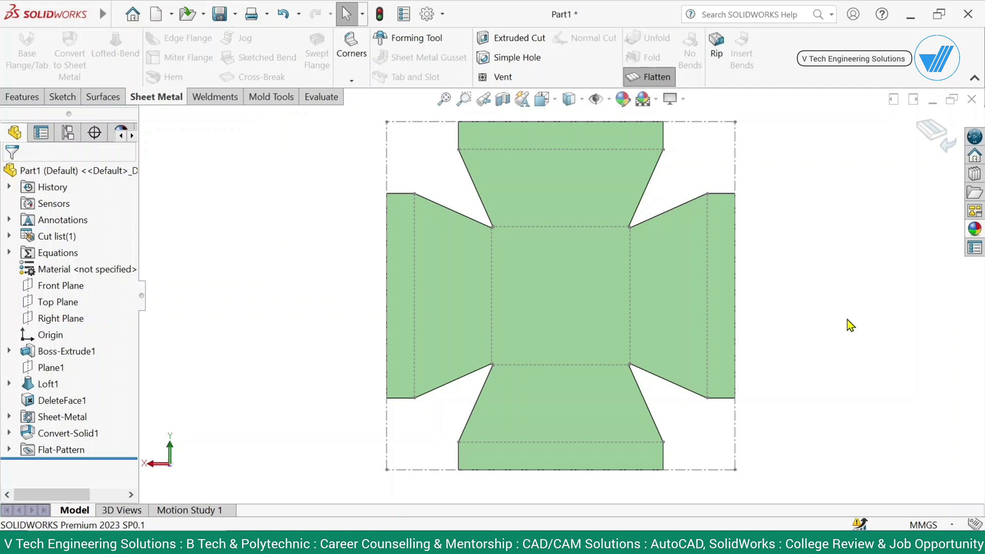
click(928, 135)
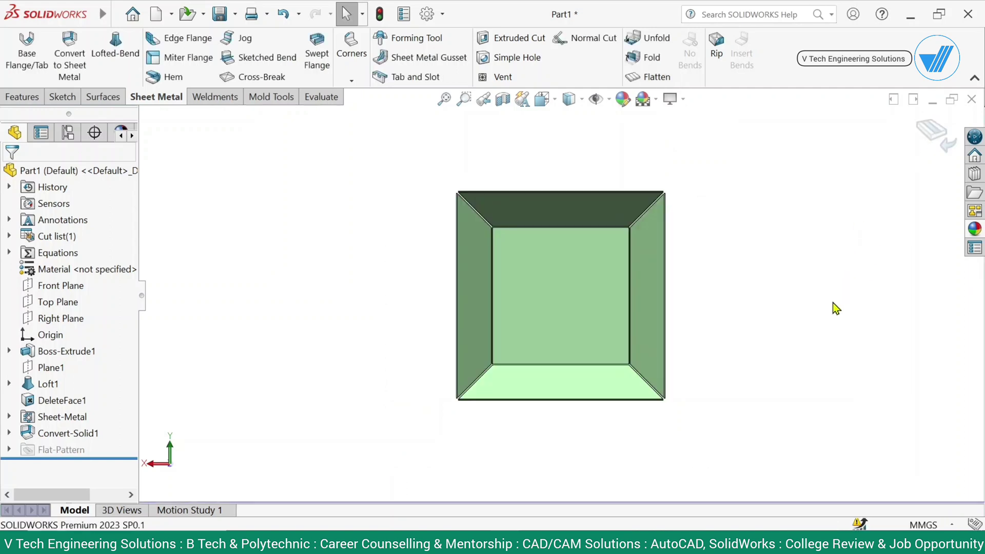
middle_drag(598, 431, 777, 217)
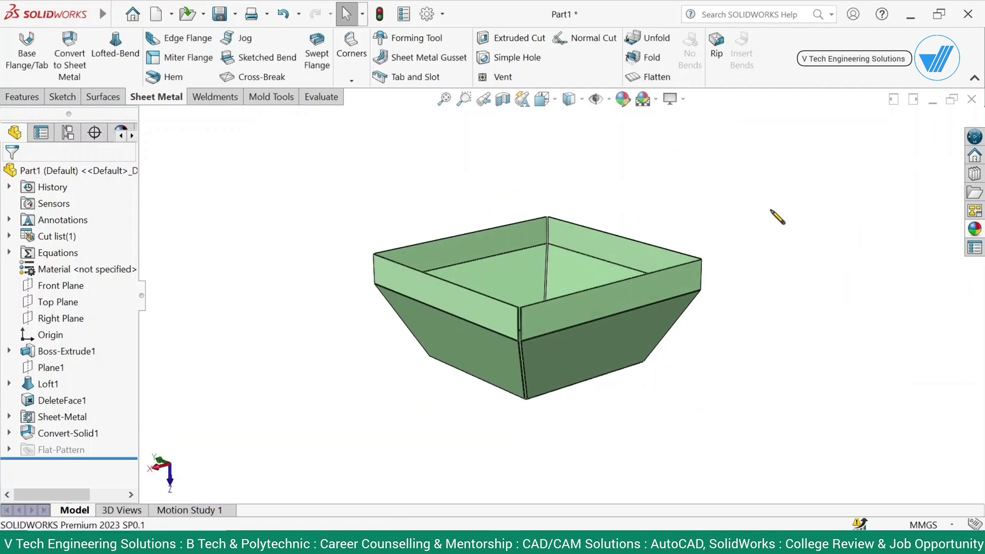